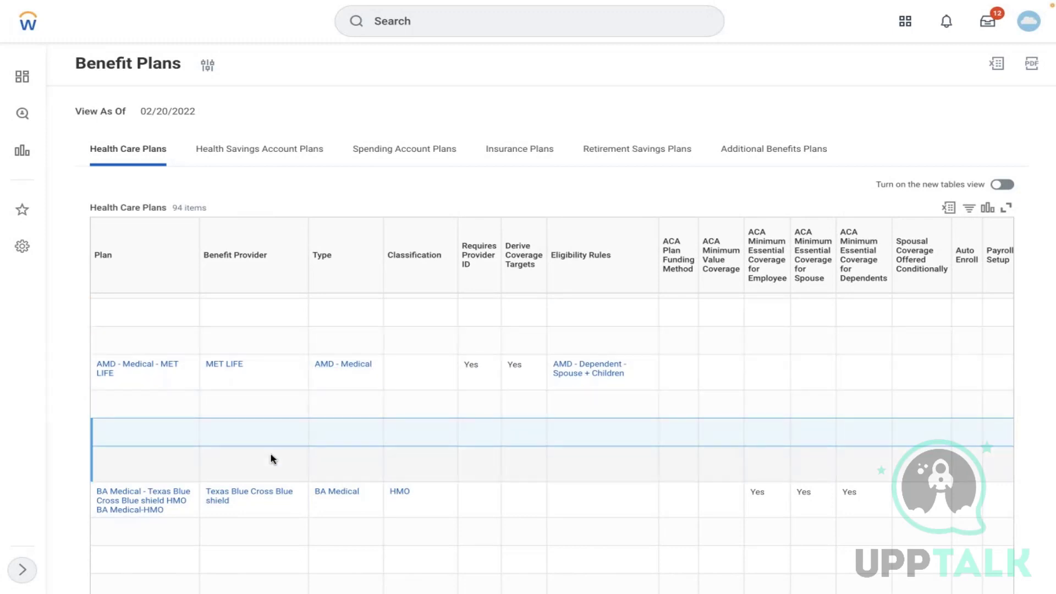
- Review the AMD - Medical - MET LIFE rows in Benefit Plans, then search 'cr' to start proxy
{"action": "left_click", "coordinate": [250, 398]}
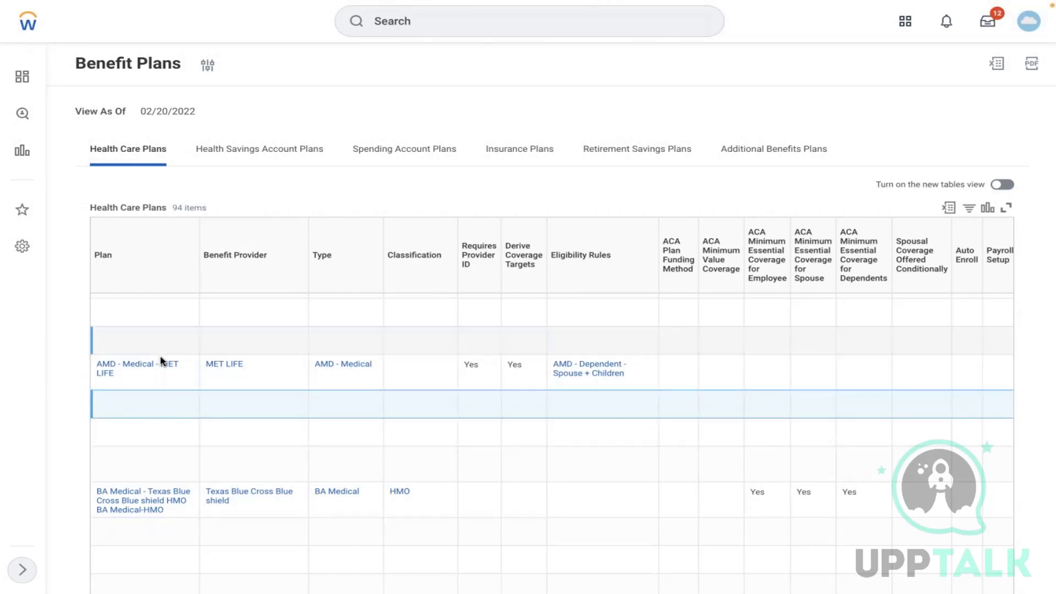
{"action": "left_click", "coordinate": [158, 423]}
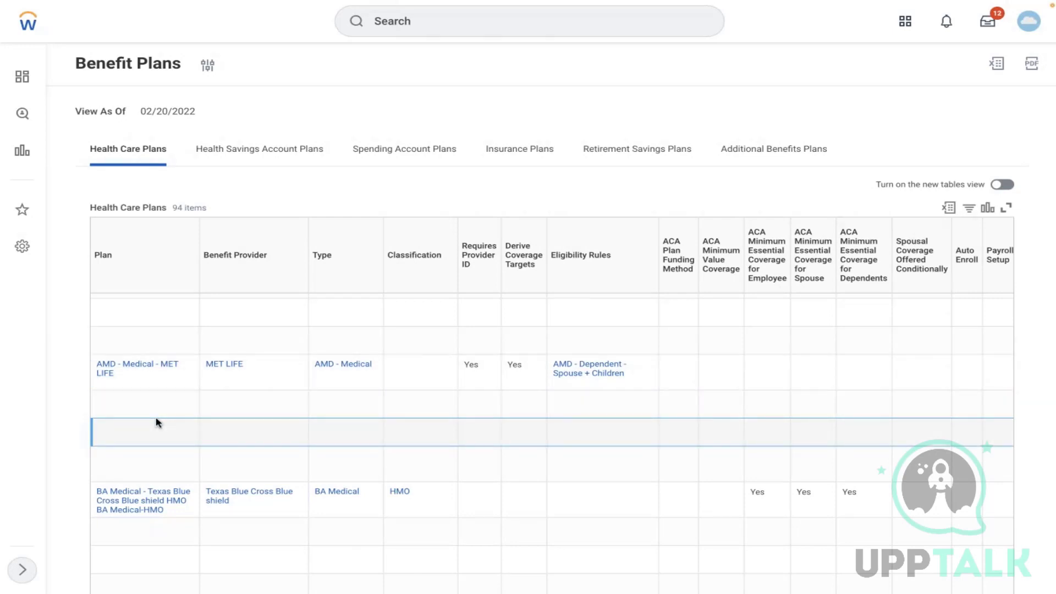
{"action": "left_click", "coordinate": [408, 394]}
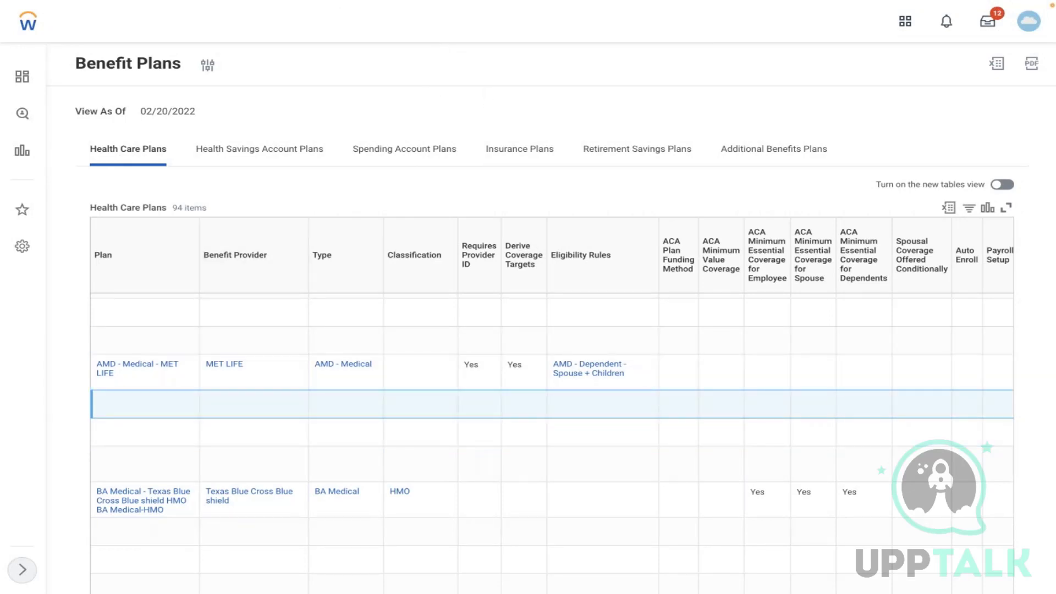
{"action": "left_click", "coordinate": [419, 22]}
{"action": "type", "text": "cr"}
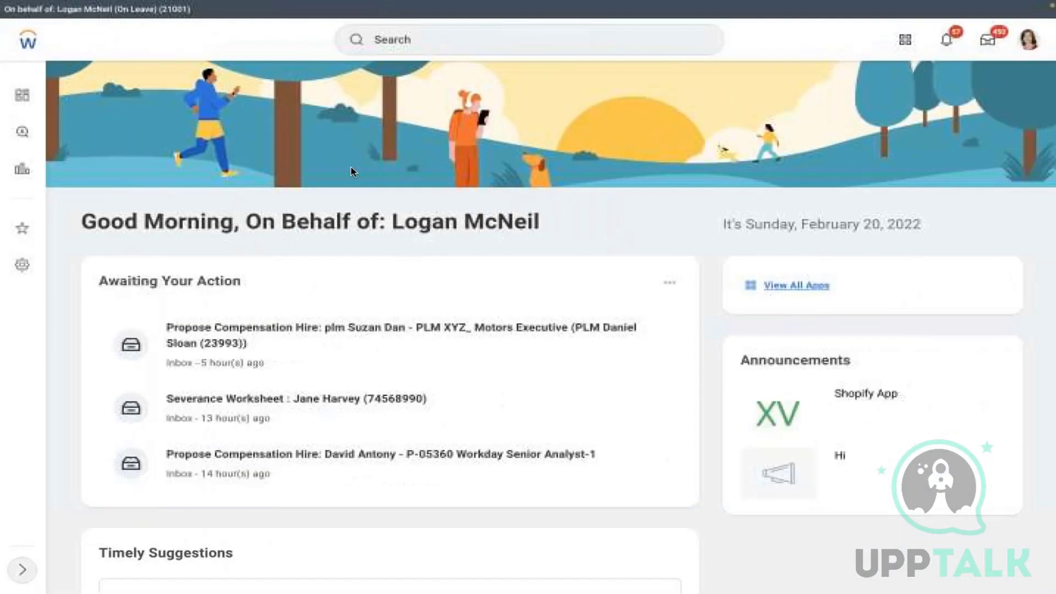
- Open Maintain Benefit Coverage Types and expand its Health Care Coverage Types table
{"action": "left_click", "coordinate": [529, 40]}
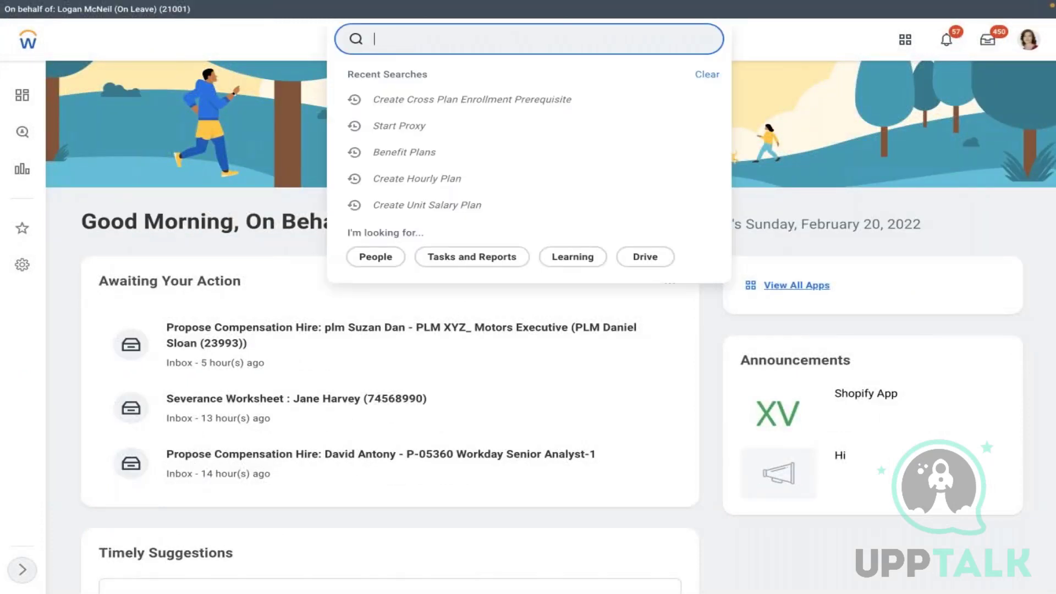
{"action": "type", "text": "maintain ben cov"}
{"action": "left_click", "coordinate": [427, 88]}
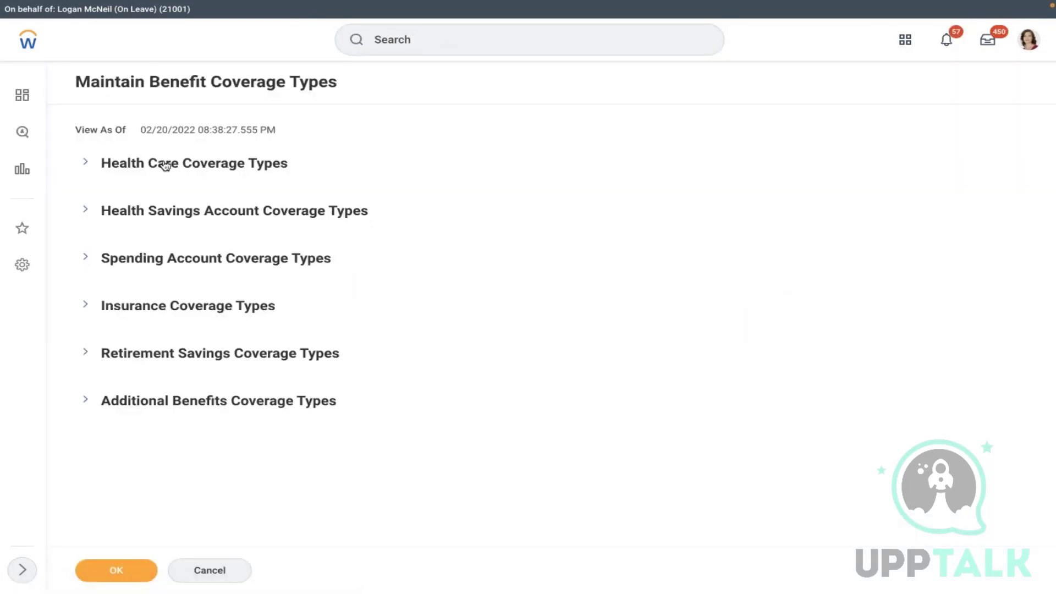
{"action": "left_click", "coordinate": [168, 164]}
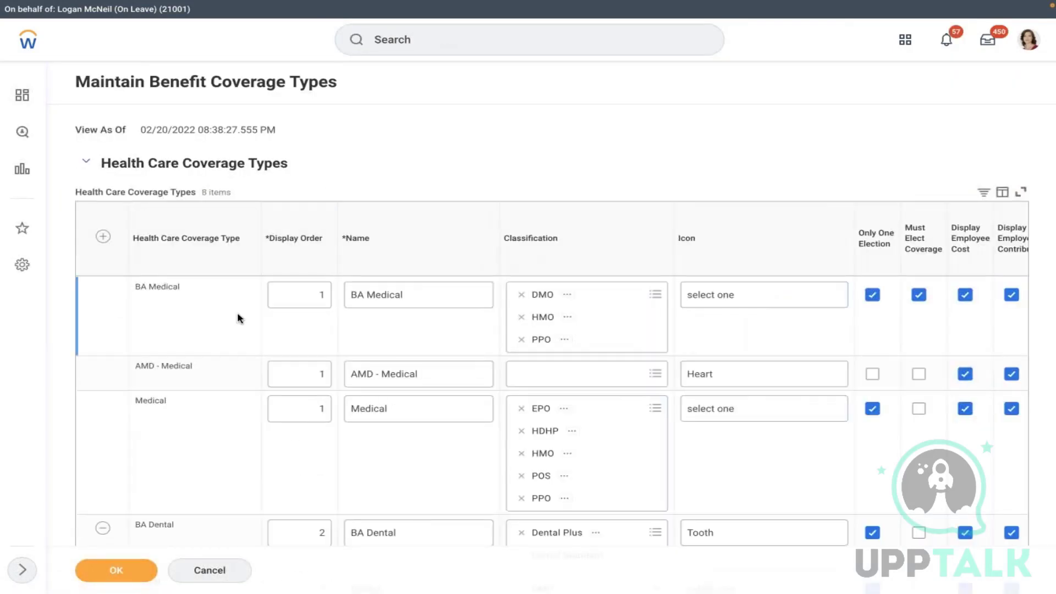
- Check the AMD - Medical coverage type row and save the health care coverage types
{"action": "left_click_drag", "start_coordinate": [118, 374], "coordinate": [219, 379]}
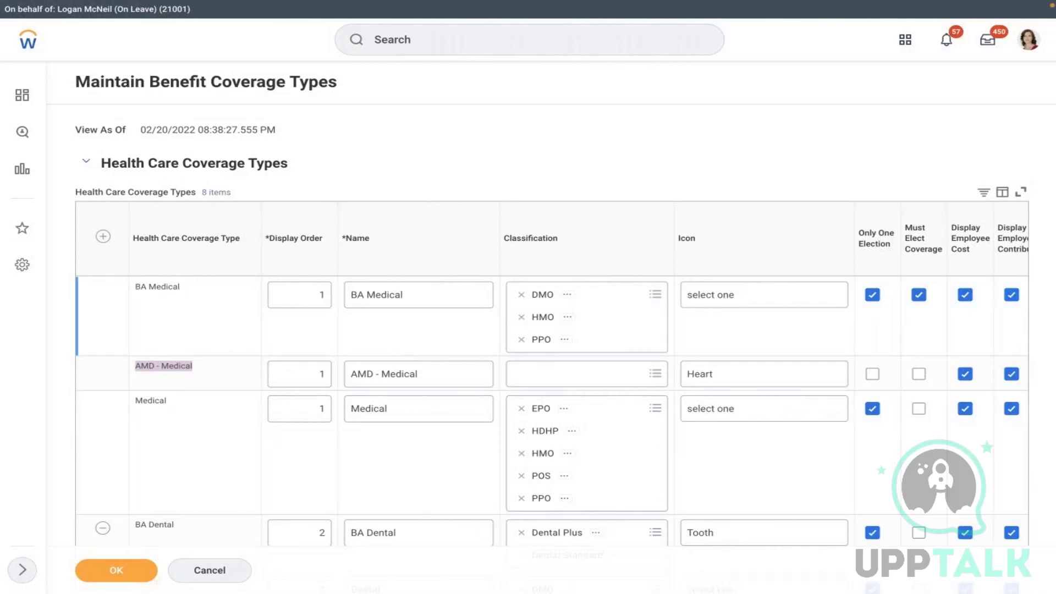
{"action": "left_click", "coordinate": [540, 189]}
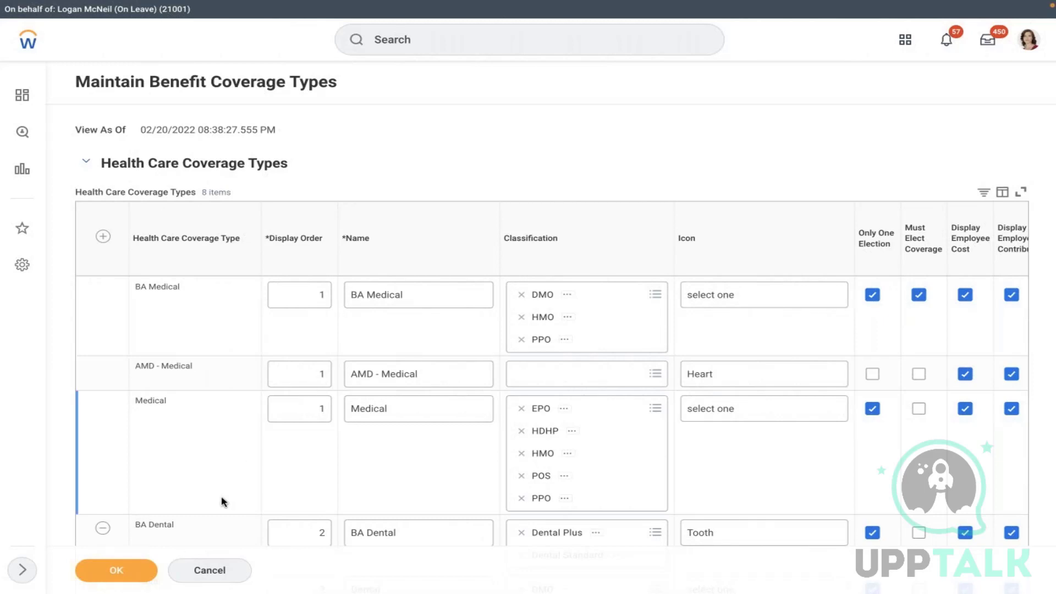
{"action": "left_click", "coordinate": [132, 580]}
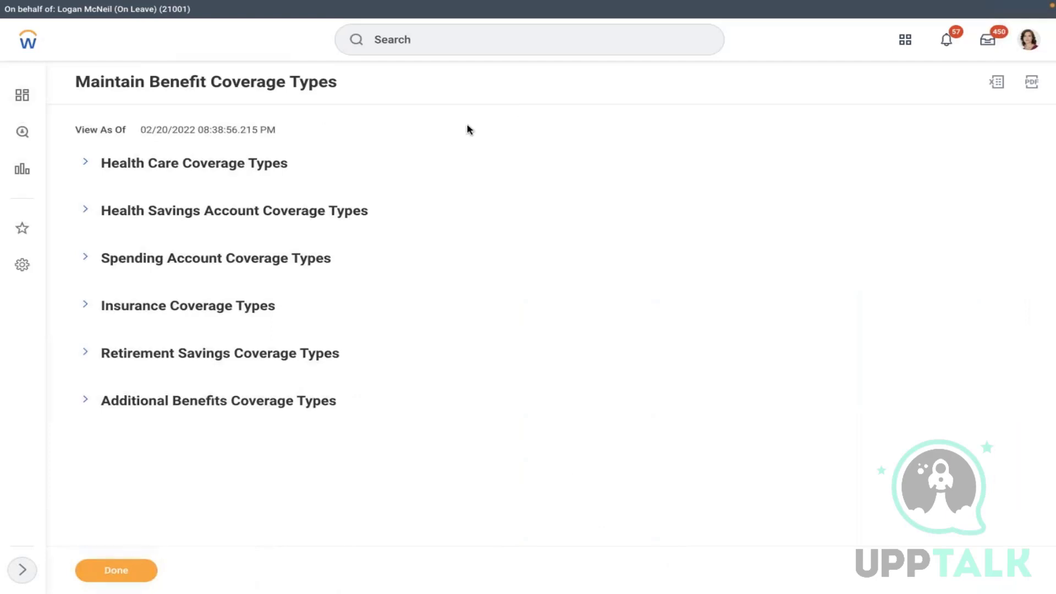
{"action": "left_click", "coordinate": [544, 39]}
- Start a Create Benefit Plan effective 01/01/2022 with provider MET LIFE and type Health Care Coverage Plan
{"action": "type", "text": "create ben plan"}
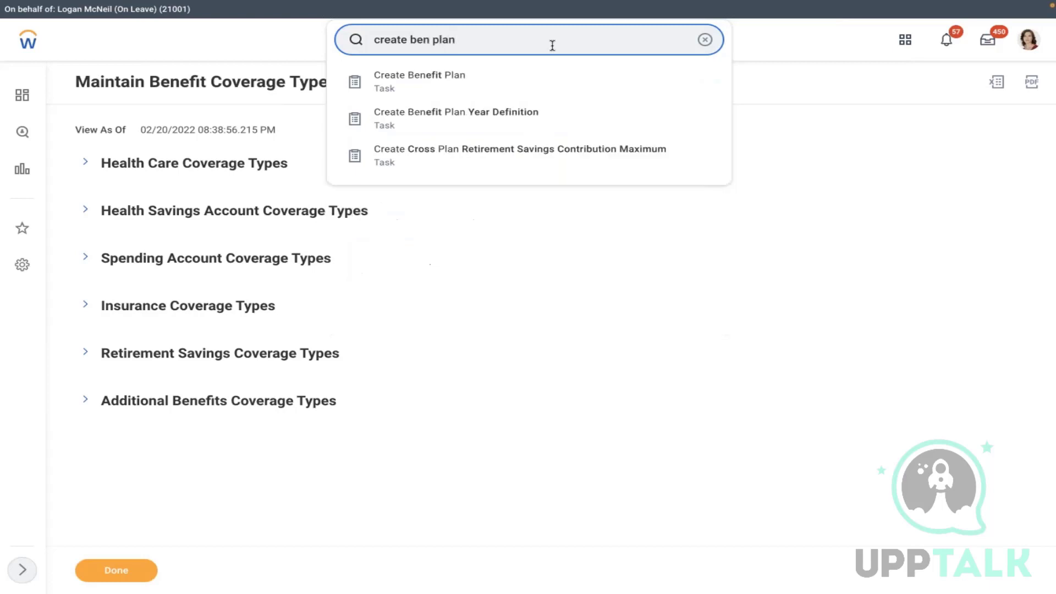
{"action": "left_click", "coordinate": [497, 84]}
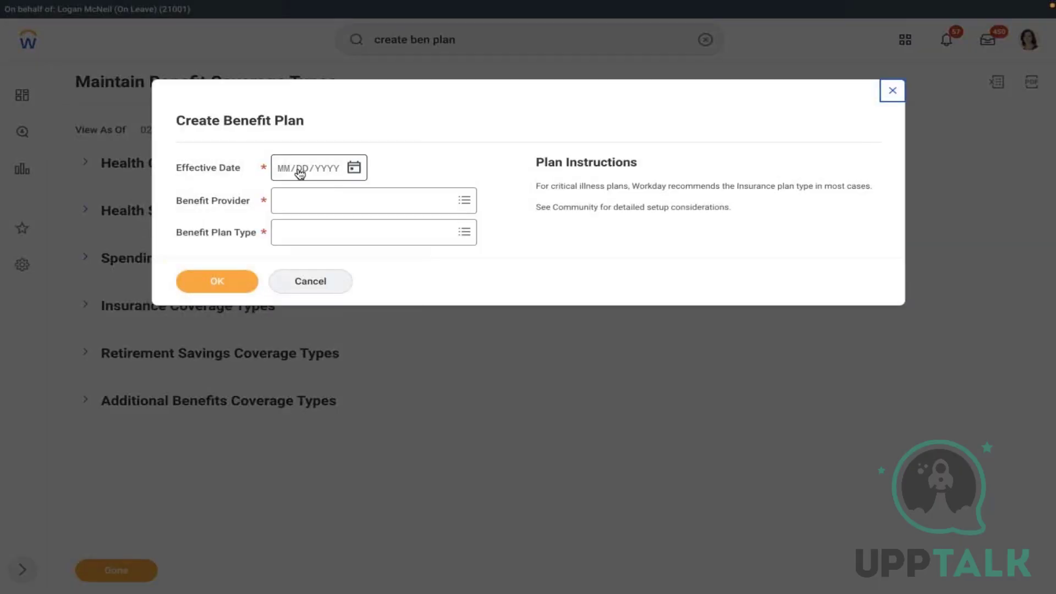
{"action": "left_click", "coordinate": [355, 168]}
{"action": "left_click", "coordinate": [384, 161]}
{"action": "left_click", "coordinate": [576, 199]}
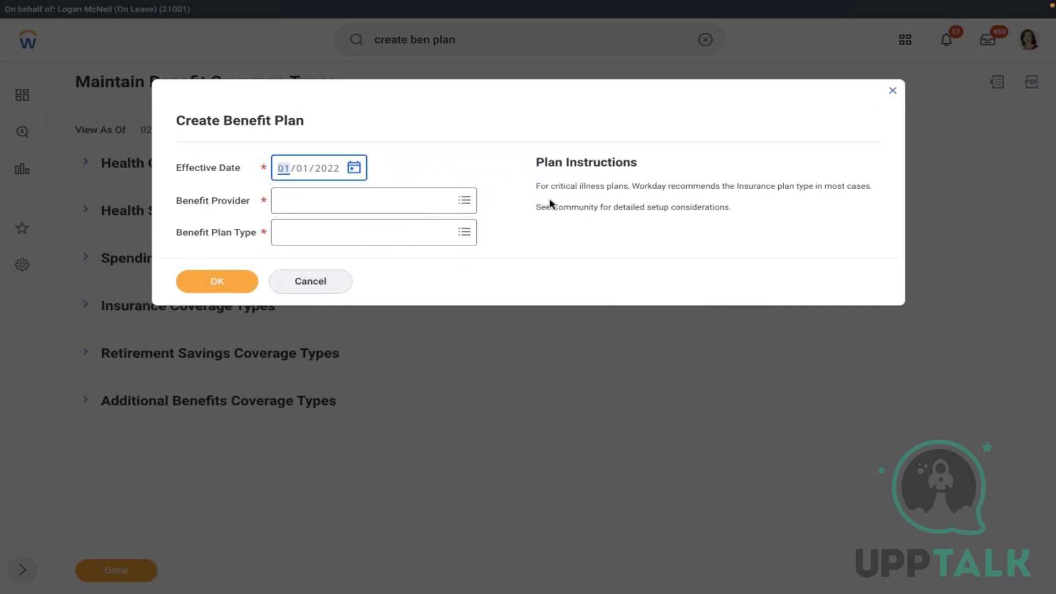
{"action": "left_click", "coordinate": [319, 206]}
{"action": "type", "text": "met"}
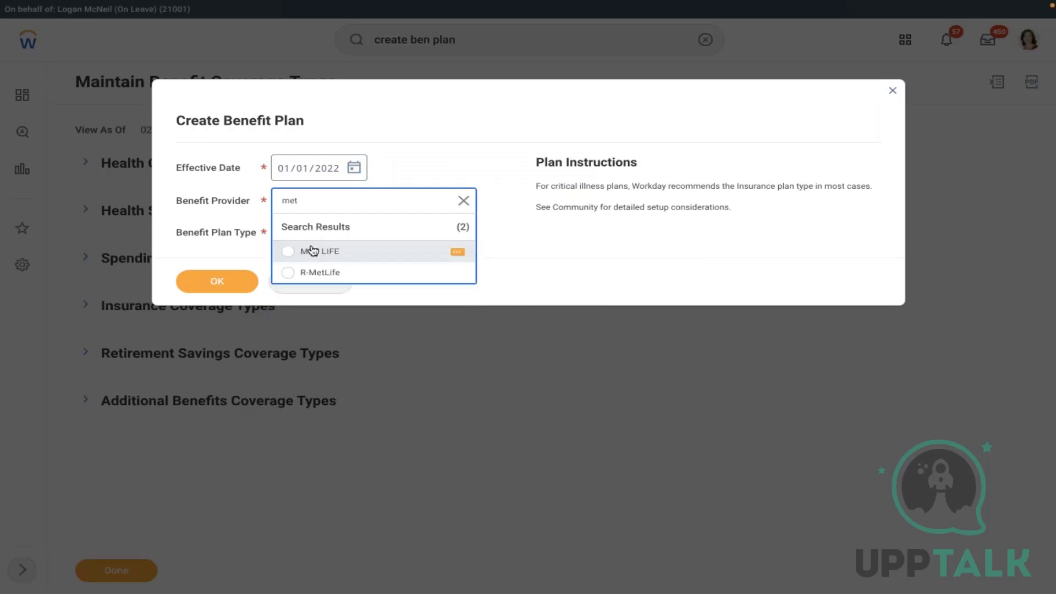
{"action": "left_click", "coordinate": [311, 251]}
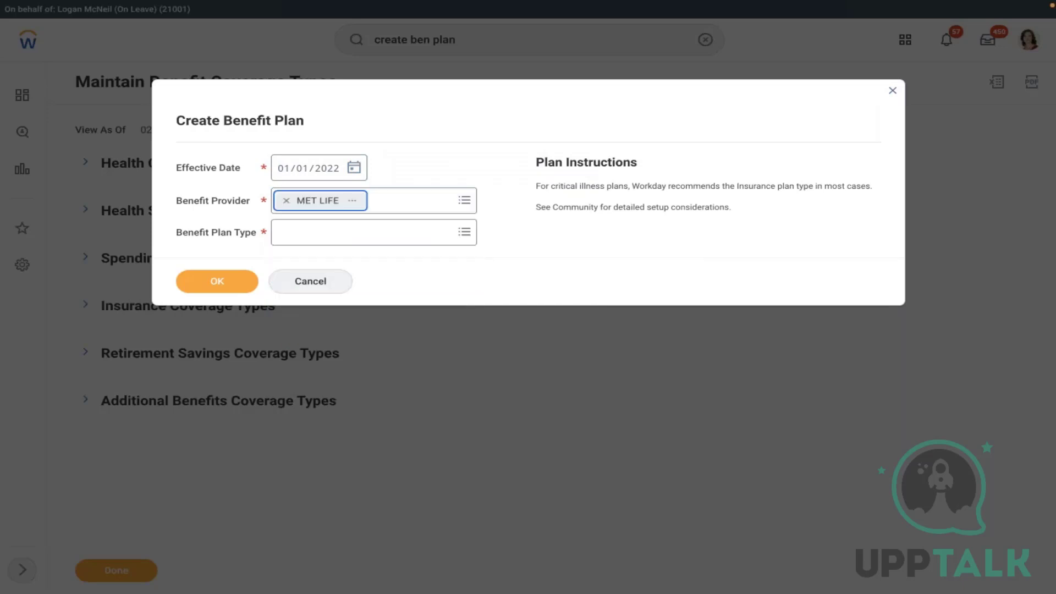
{"action": "left_click", "coordinate": [355, 232]}
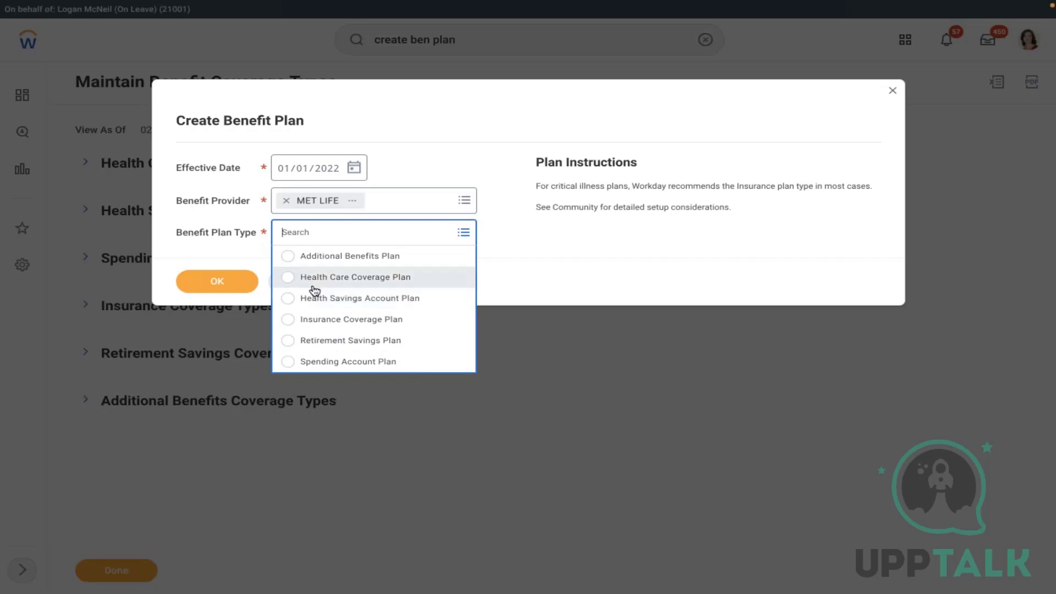
{"action": "left_click", "coordinate": [313, 280]}
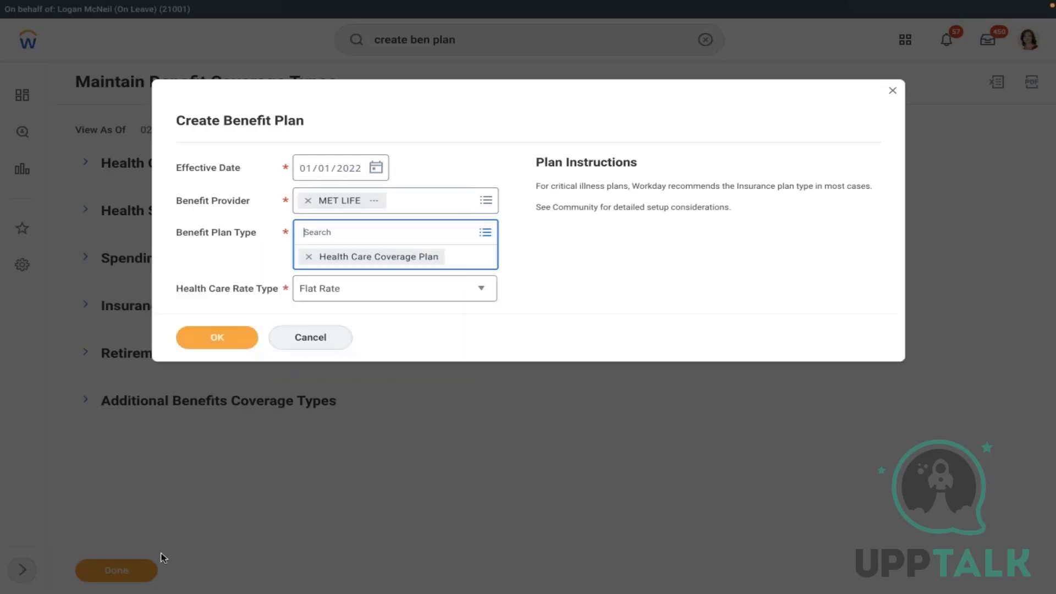
{"action": "left_click", "coordinate": [220, 338]}
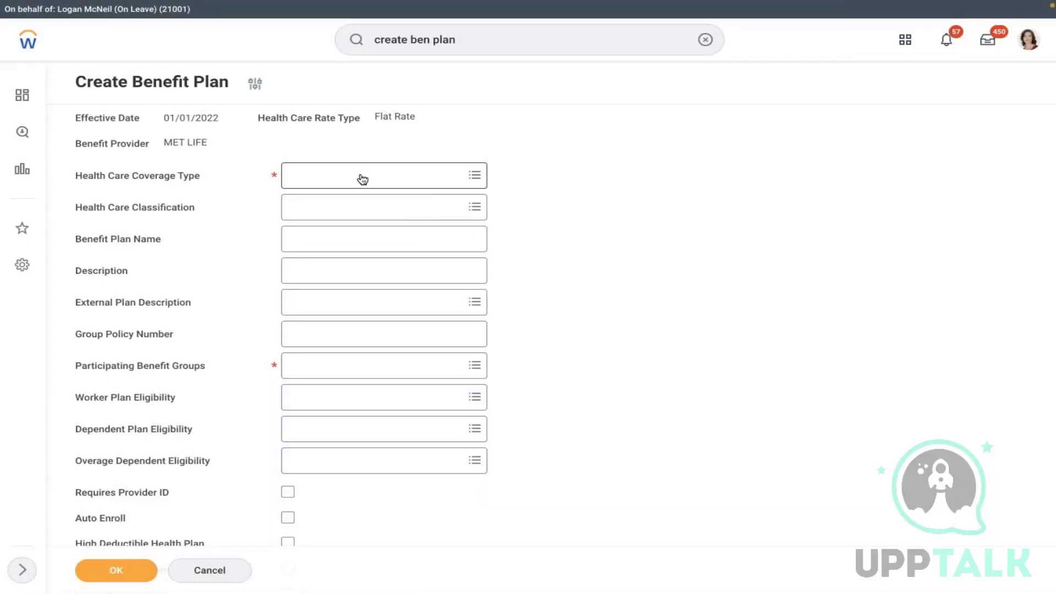
- Set coverage type AMD - Medical and add Active Employees in U.S. - Salaried as participating group
{"action": "left_click", "coordinate": [361, 180]}
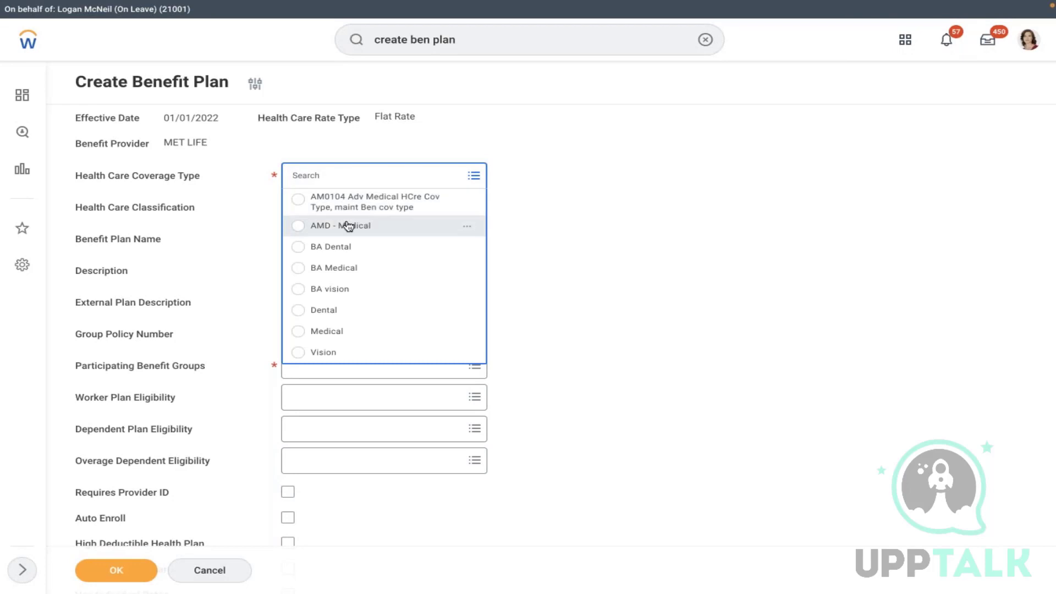
{"action": "left_click", "coordinate": [349, 225]}
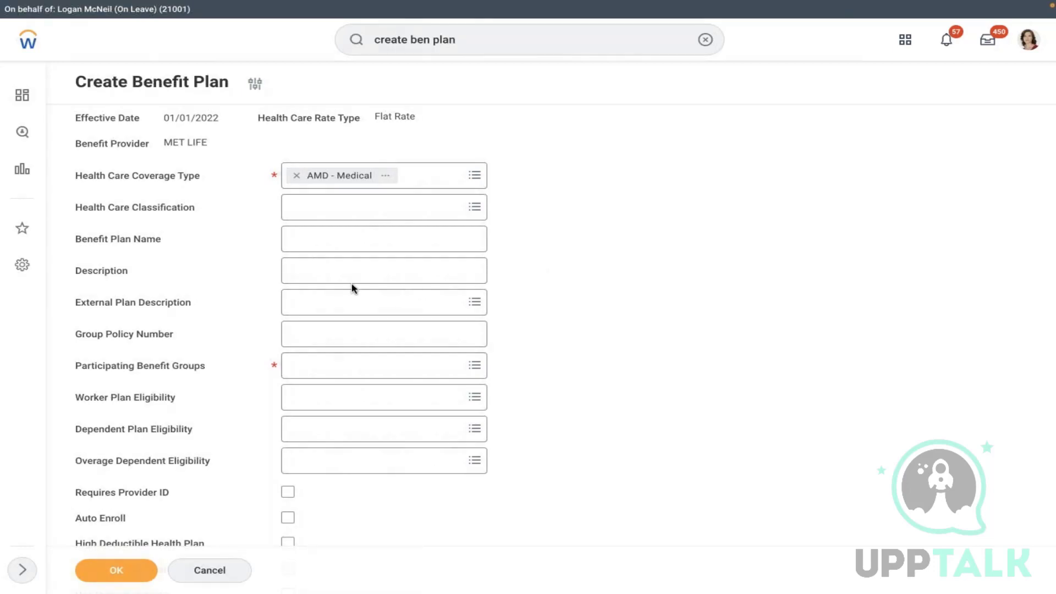
{"action": "left_click", "coordinate": [326, 367]}
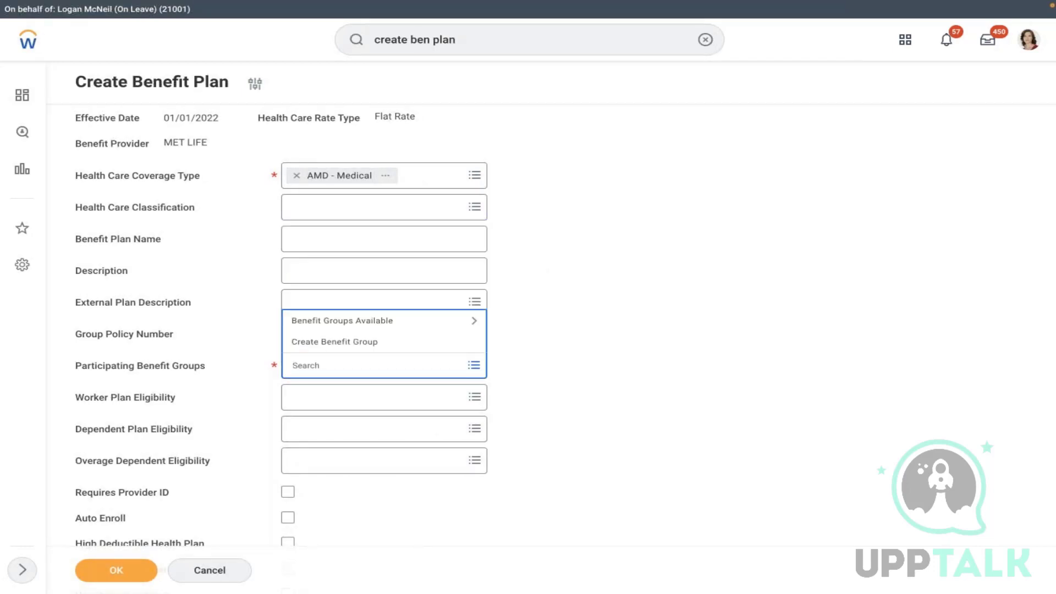
{"action": "left_click", "coordinate": [325, 322]}
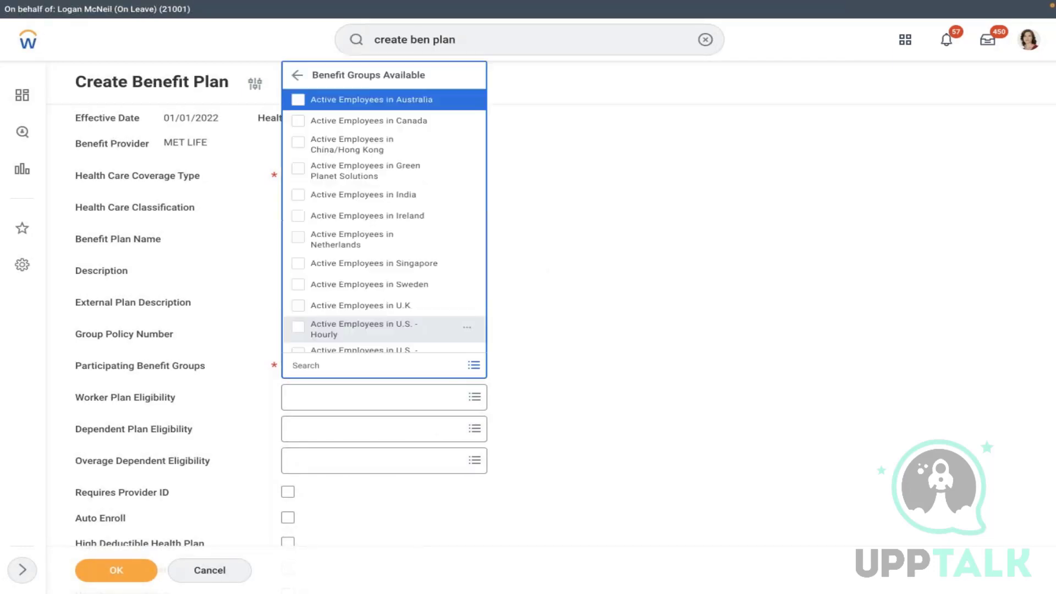
{"action": "key", "text": "Down"}
{"action": "key", "text": "Down"}
{"action": "key", "text": "Down"}
{"action": "key", "text": "Down"}
{"action": "key", "text": "Down"}
{"action": "key", "text": "Down"}
{"action": "key", "text": "Down"}
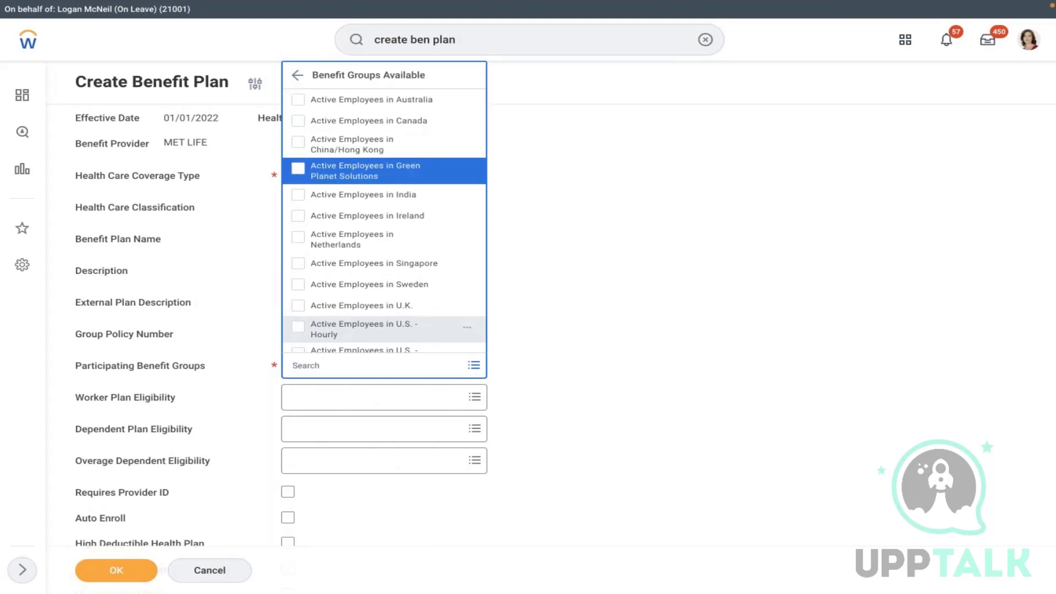
{"action": "key", "text": "Down"}
{"action": "key", "text": "Down"}
{"action": "key", "text": "Down"}
{"action": "key", "text": "Down"}
{"action": "key", "text": "Down"}
{"action": "key", "text": "Down"}
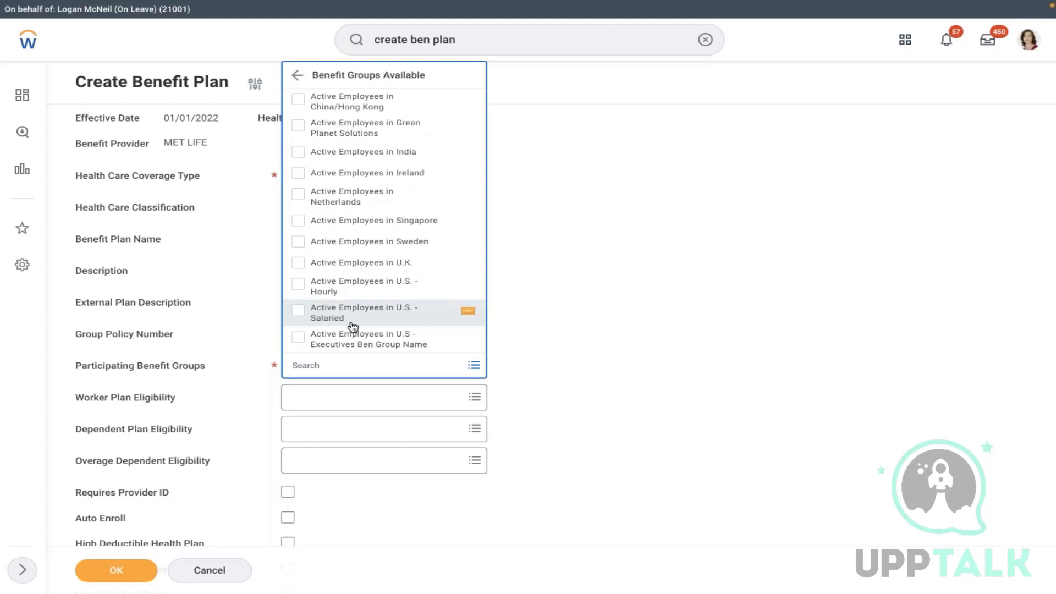
{"action": "left_click", "coordinate": [353, 323]}
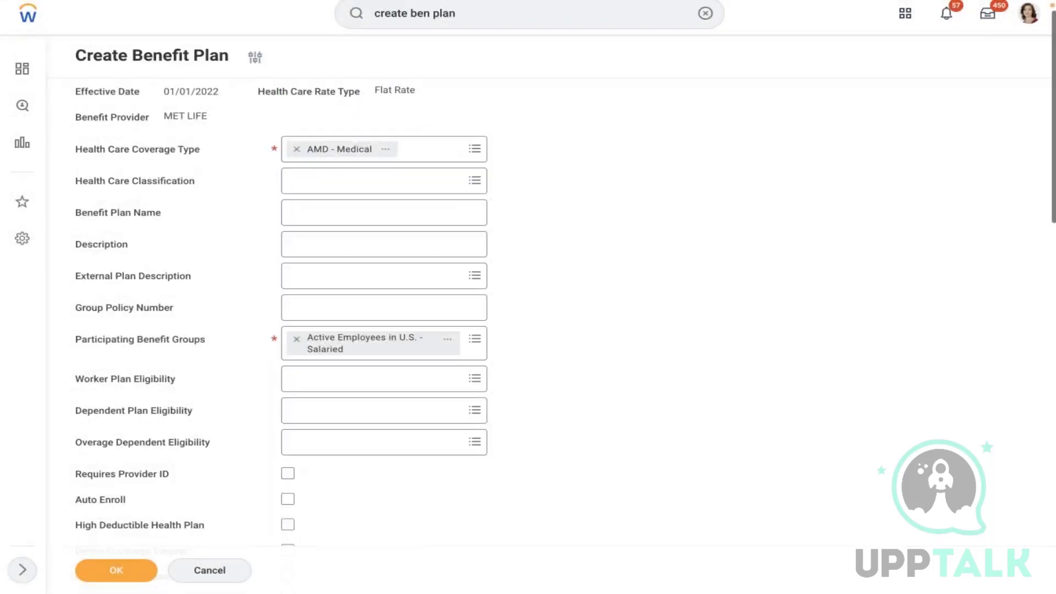
- Set the plan currency to USD and the frequency to Monthly
{"action": "scroll", "coordinate": [352, 385], "scroll_direction": "down", "scroll_amount": 4}
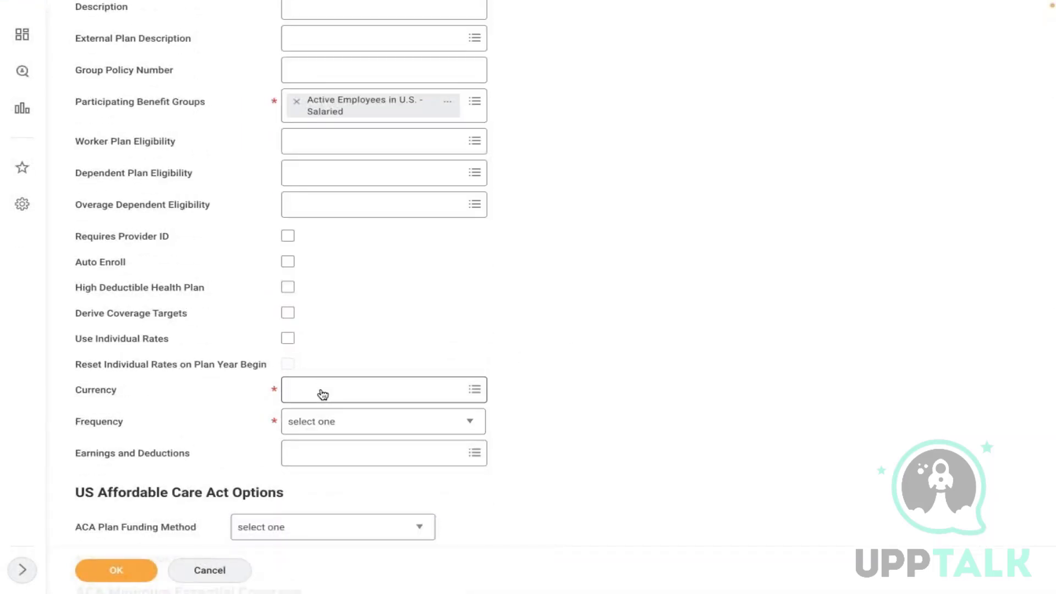
{"action": "left_click", "coordinate": [323, 394]}
{"action": "type", "text": "usd"}
{"action": "key", "text": "Return"}
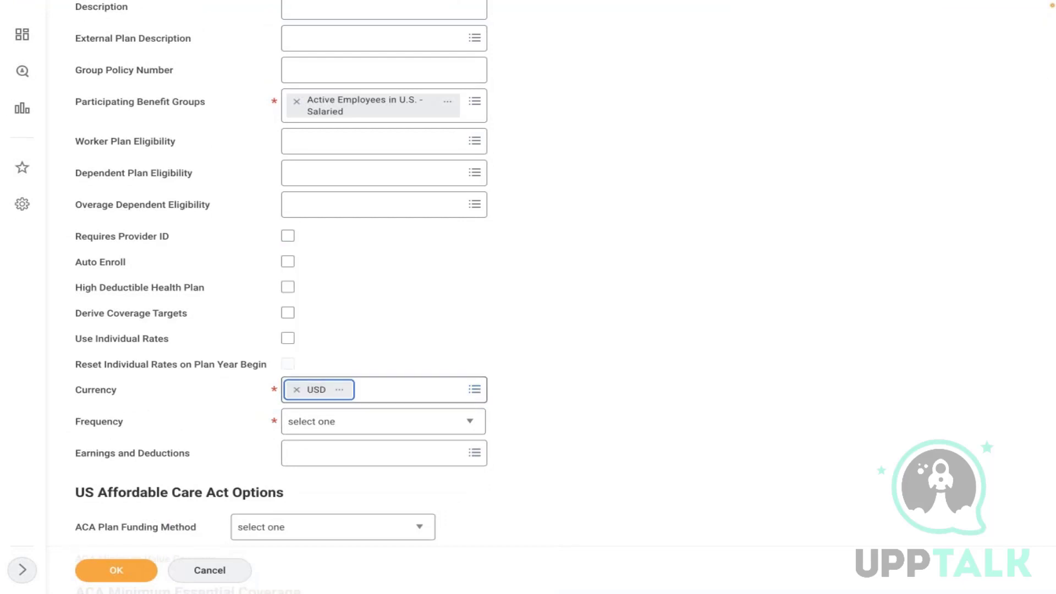
{"action": "left_click", "coordinate": [387, 419]}
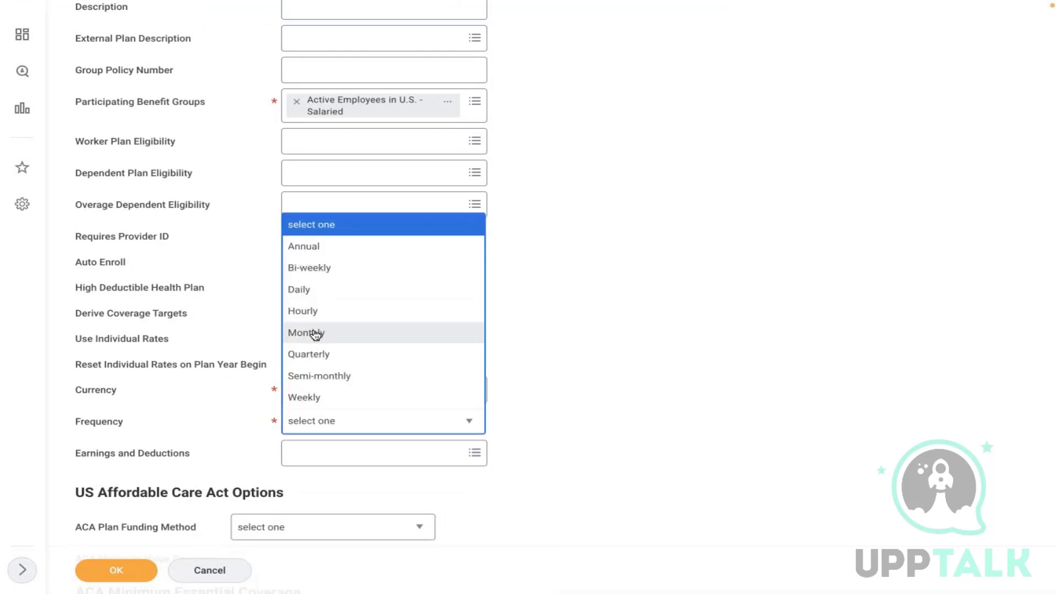
{"action": "left_click", "coordinate": [316, 334]}
- Choose AMD - Dependent - Spouse + Children as dependent eligibility and view its rule details
{"action": "scroll", "coordinate": [556, 288], "scroll_direction": "up", "scroll_amount": 1}
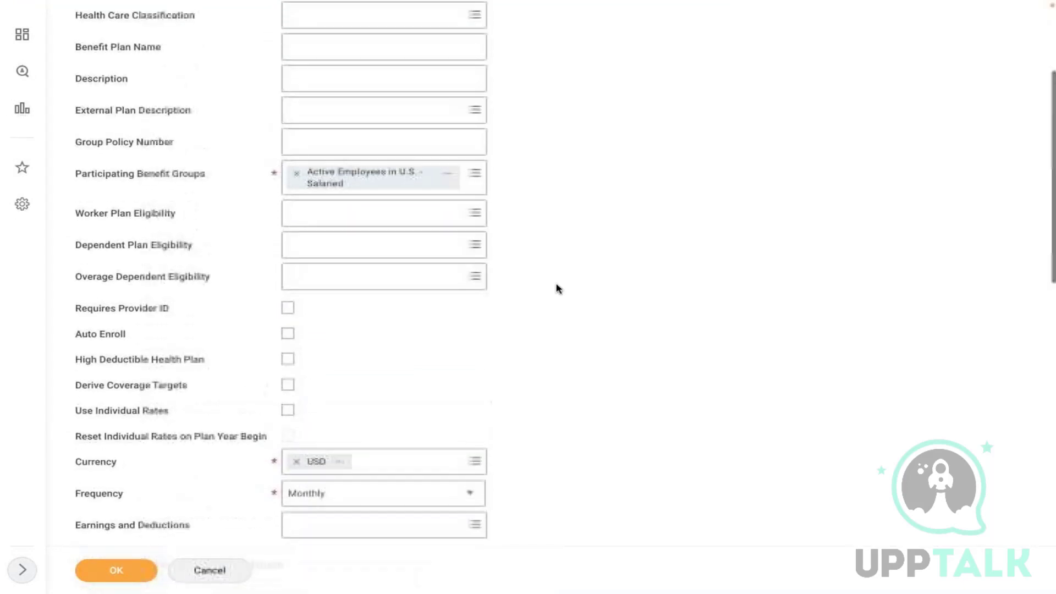
{"action": "left_click", "coordinate": [354, 256]}
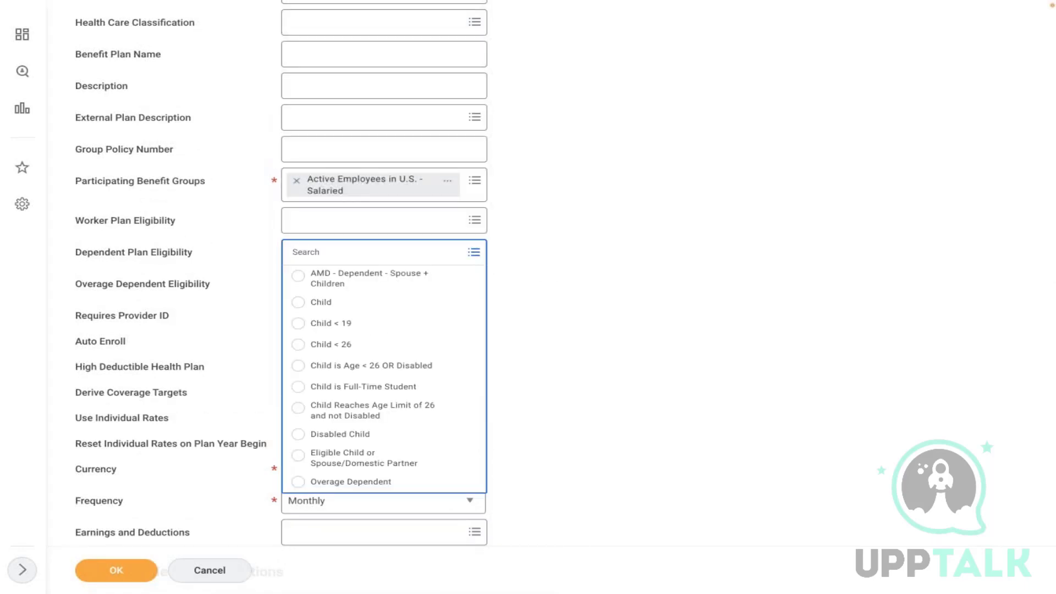
{"action": "left_click", "coordinate": [335, 278]}
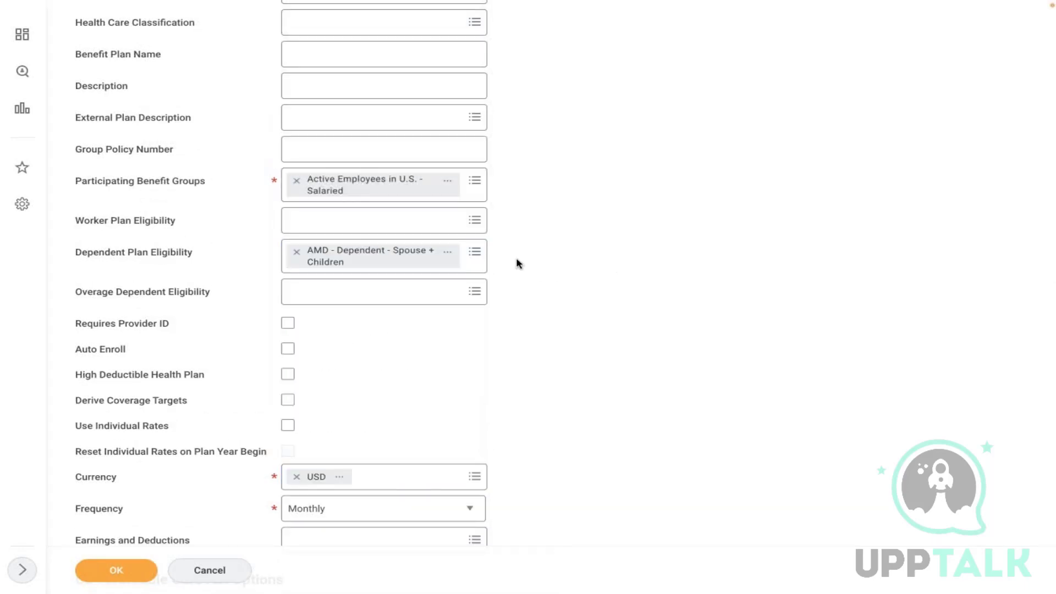
{"action": "left_click", "coordinate": [455, 251]}
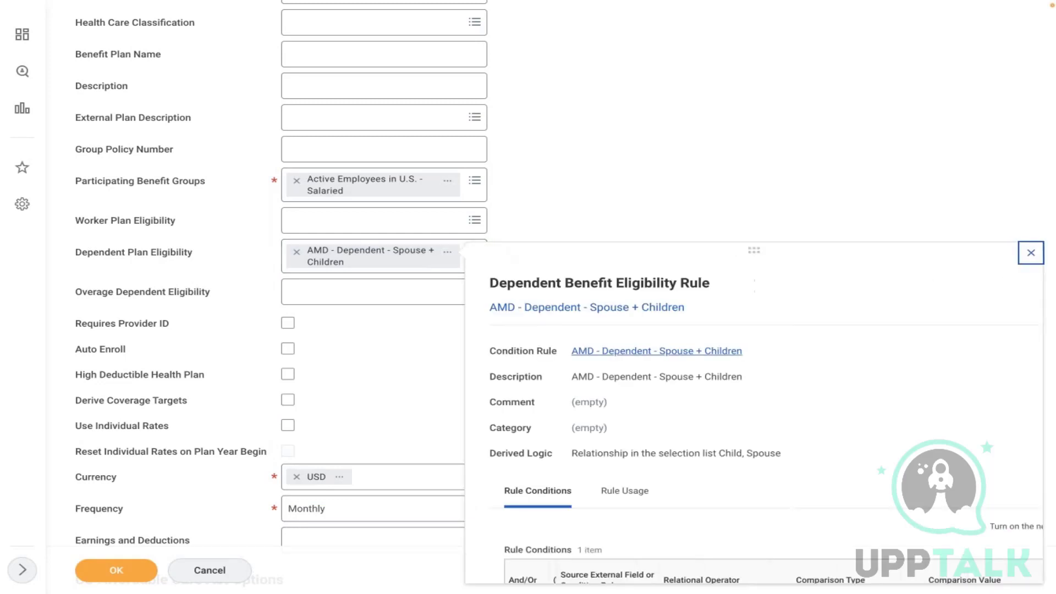
{"action": "scroll", "coordinate": [870, 450], "scroll_direction": "down", "scroll_amount": 2}
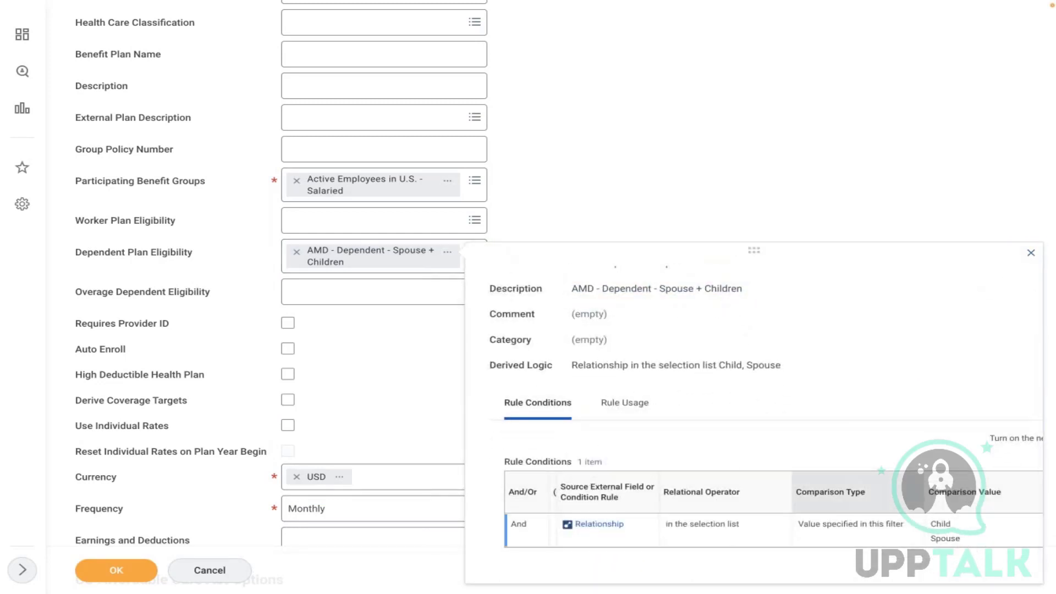
{"action": "left_click", "coordinate": [691, 195]}
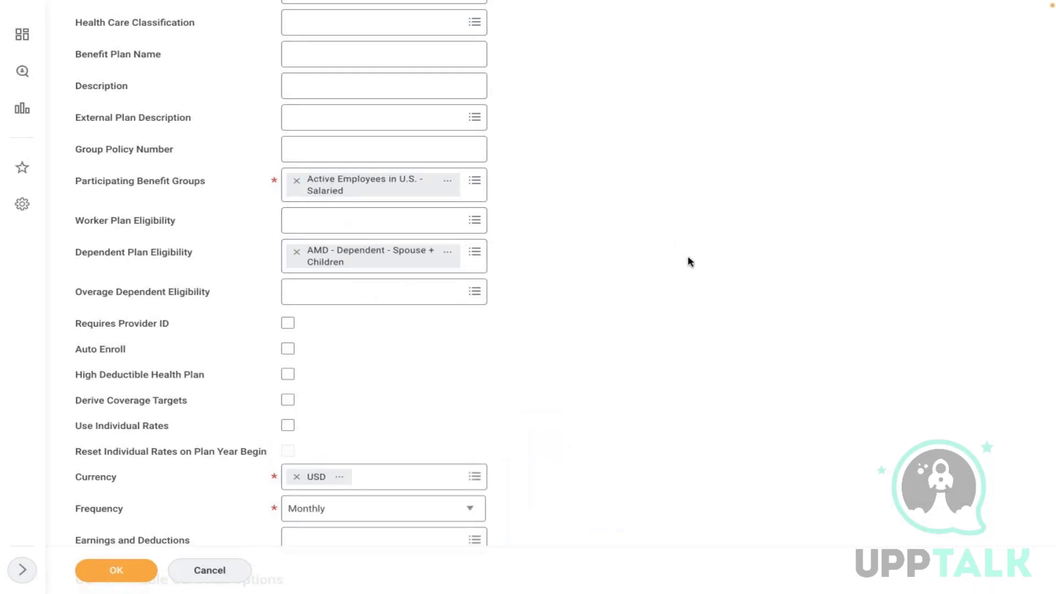
- Assign Active Employees in U.S. - Salaried to the rates table and remove the EE + 1 Dependent row
{"action": "scroll", "coordinate": [526, 306], "scroll_direction": "down", "scroll_amount": 3}
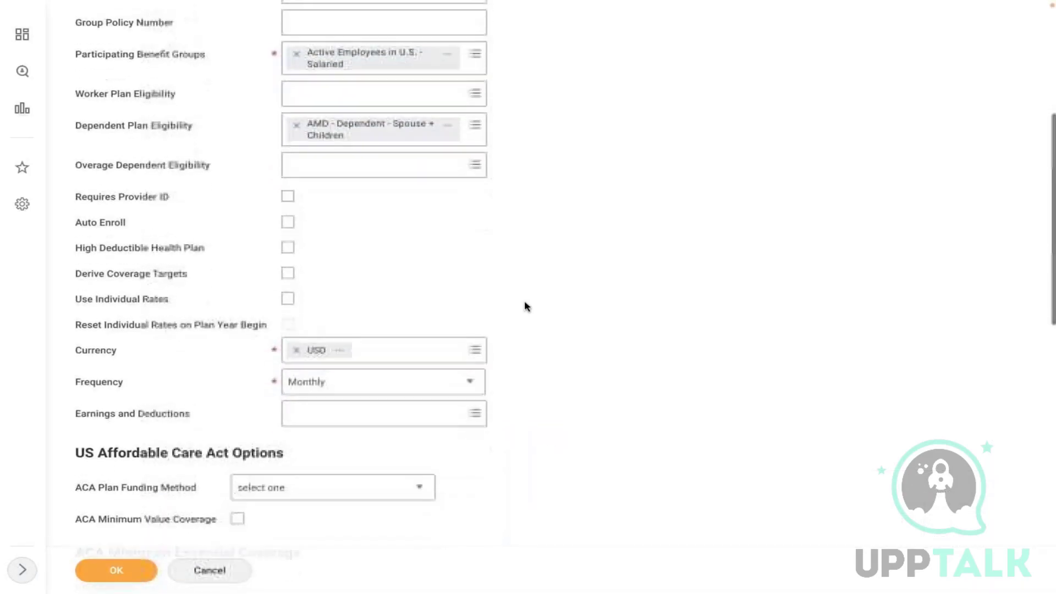
{"action": "scroll", "coordinate": [525, 306], "scroll_direction": "down", "scroll_amount": 6}
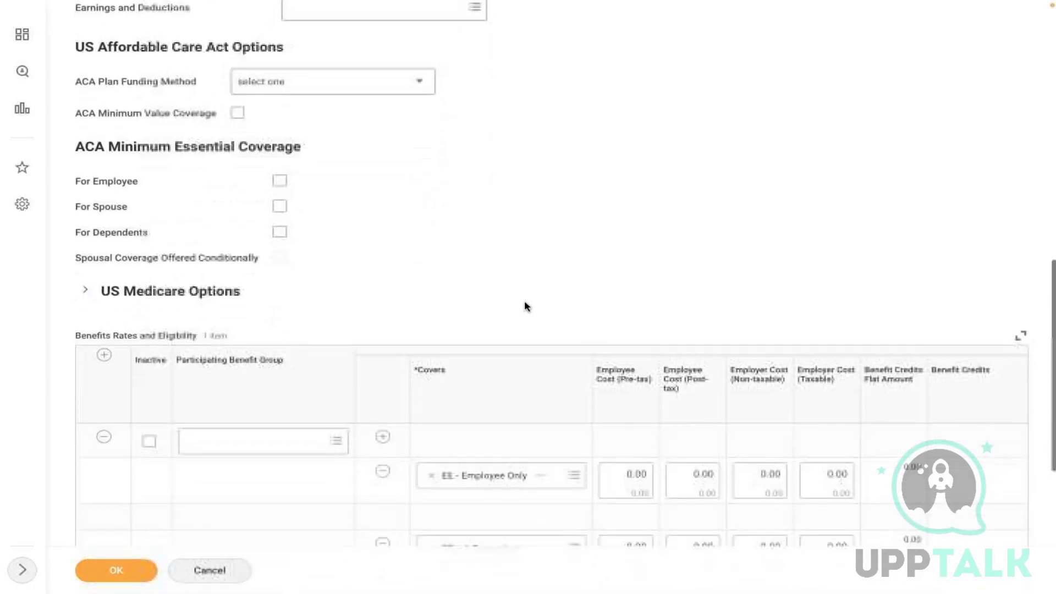
{"action": "left_click", "coordinate": [283, 391]}
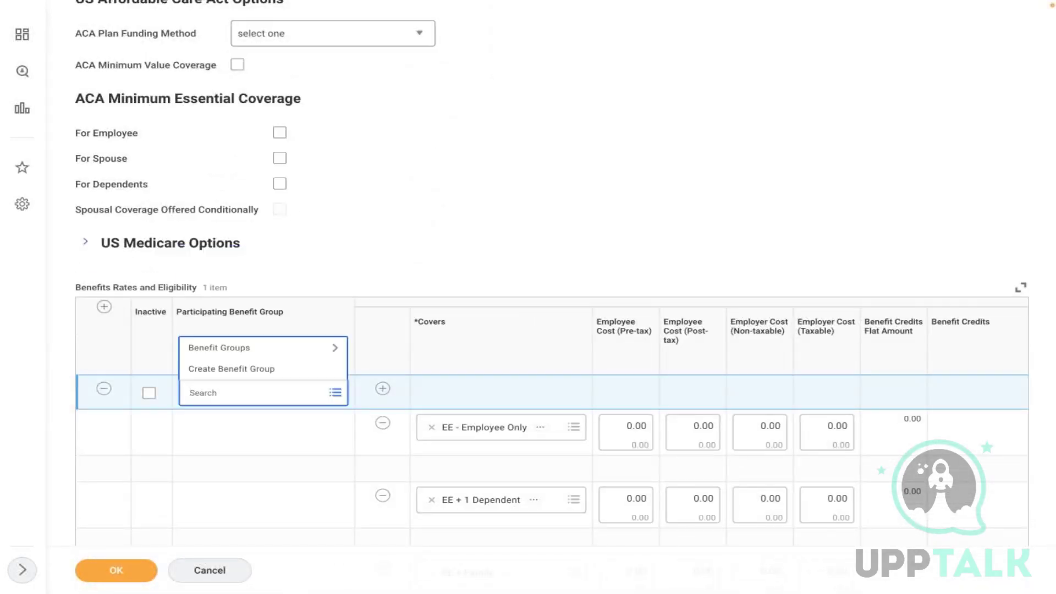
{"action": "left_click", "coordinate": [221, 347]}
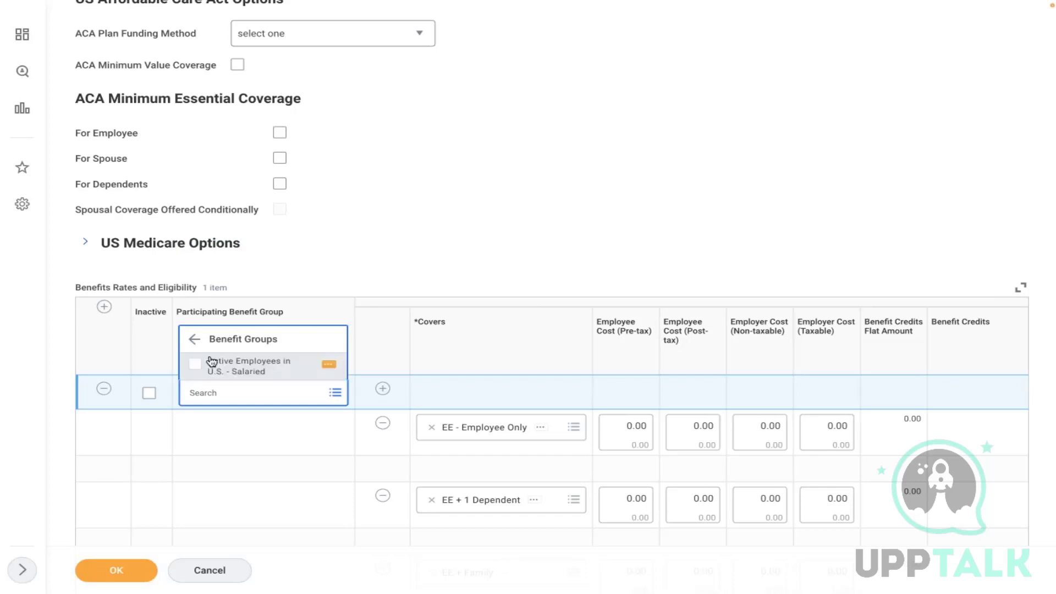
{"action": "left_click", "coordinate": [208, 362]}
{"action": "left_click", "coordinate": [442, 223]}
{"action": "scroll", "coordinate": [443, 223], "scroll_direction": "down", "scroll_amount": 5}
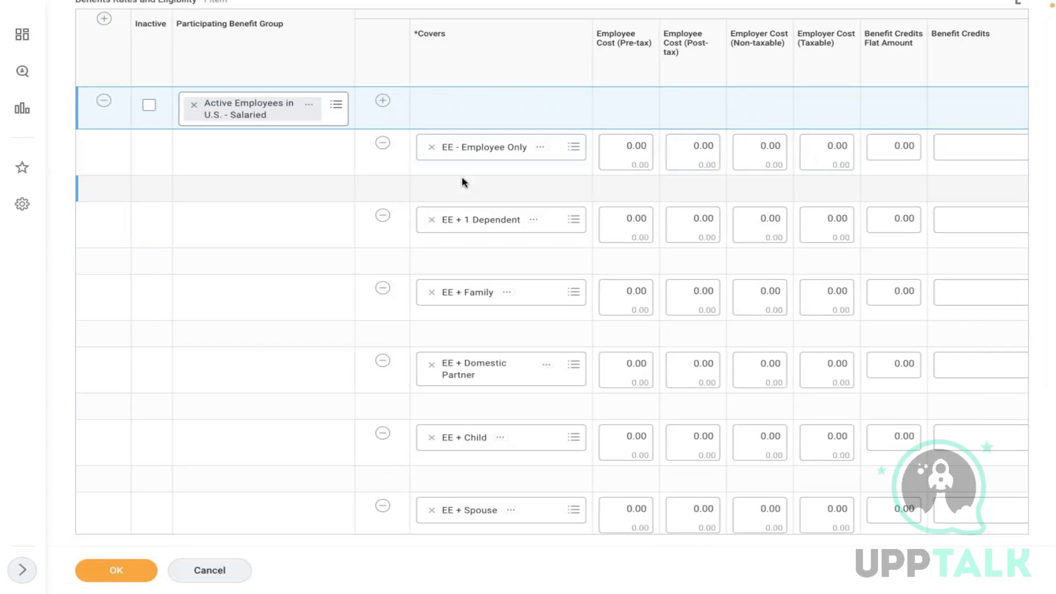
{"action": "left_click", "coordinate": [383, 215]}
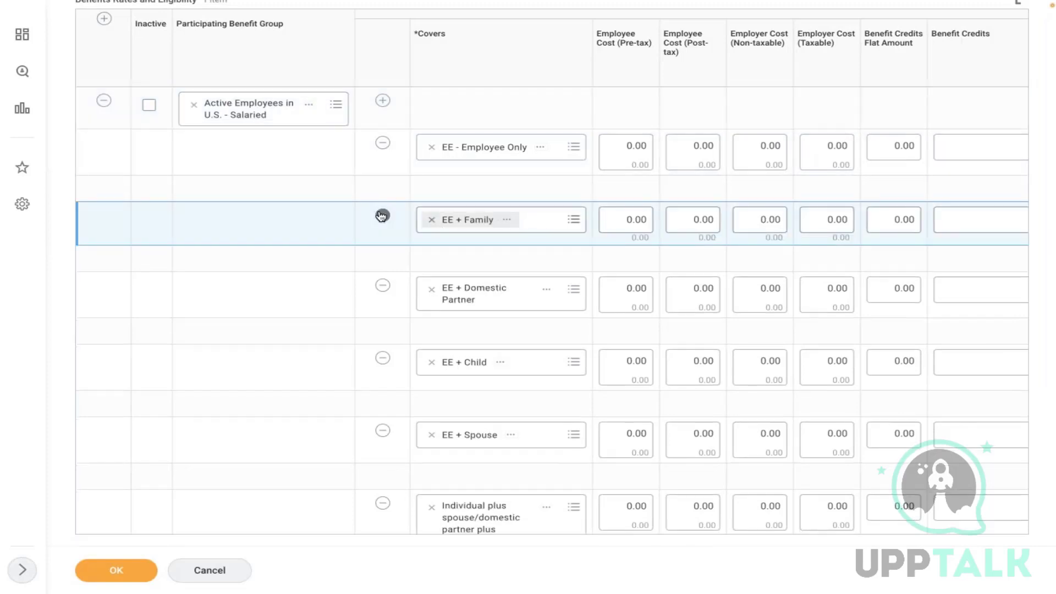
- Remove the unwanted coverage rows, from EE + Domestic Partner through Employee + Spouse
{"action": "left_click", "coordinate": [383, 287]}
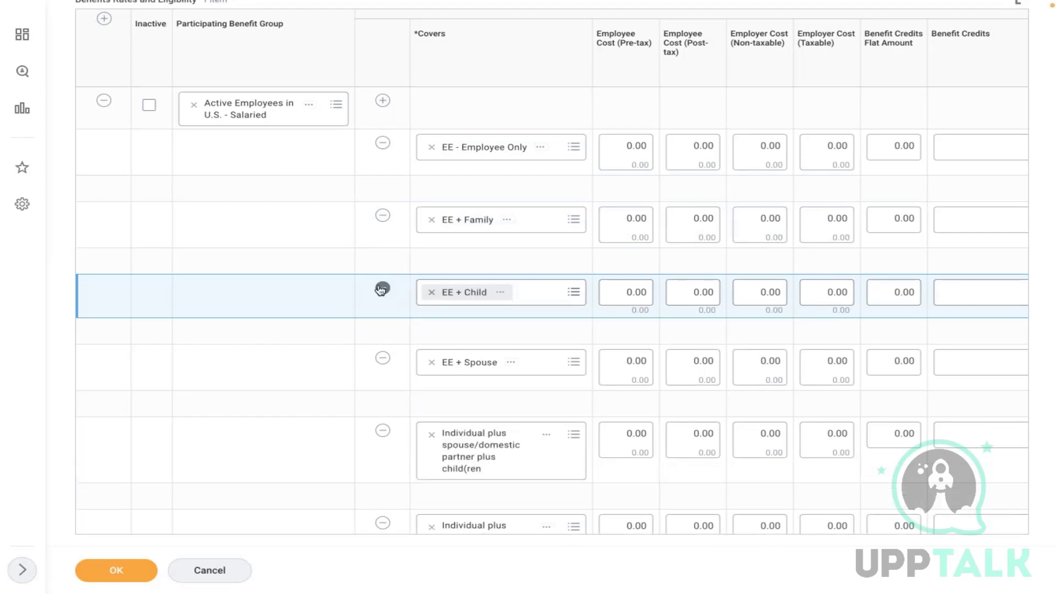
{"action": "left_click", "coordinate": [383, 216]}
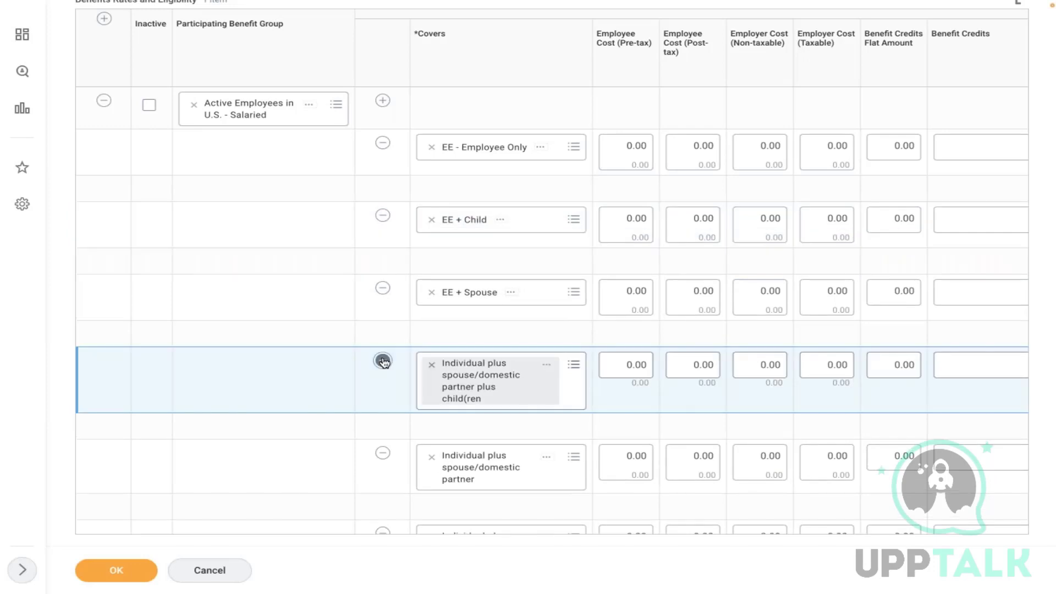
{"action": "left_click", "coordinate": [384, 362]}
{"action": "left_click", "coordinate": [384, 362]}
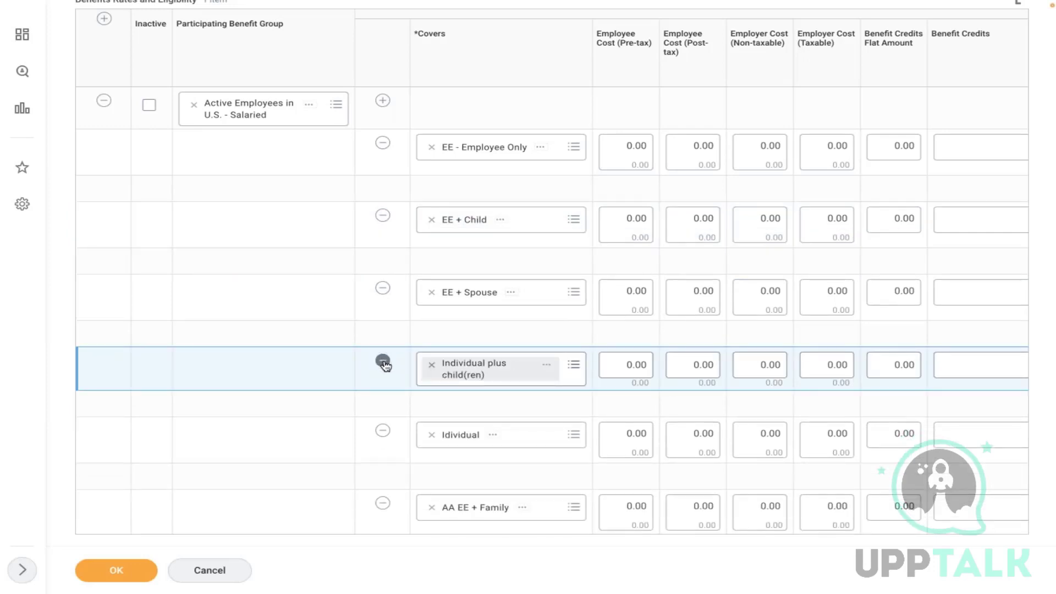
{"action": "left_click", "coordinate": [383, 362]}
{"action": "left_click", "coordinate": [383, 362]}
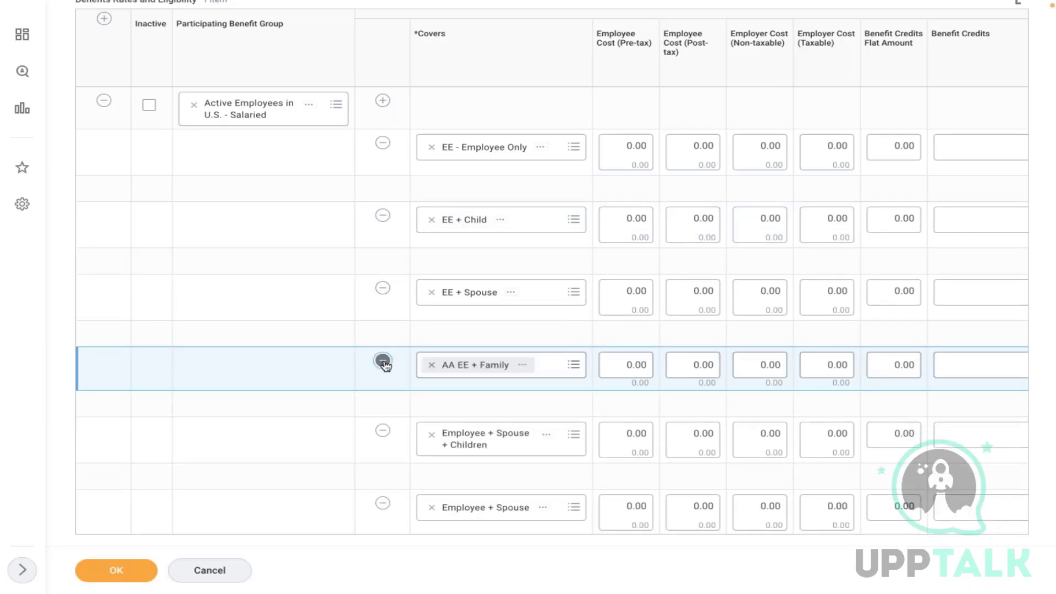
{"action": "left_click", "coordinate": [383, 362]}
{"action": "left_click", "coordinate": [384, 362]}
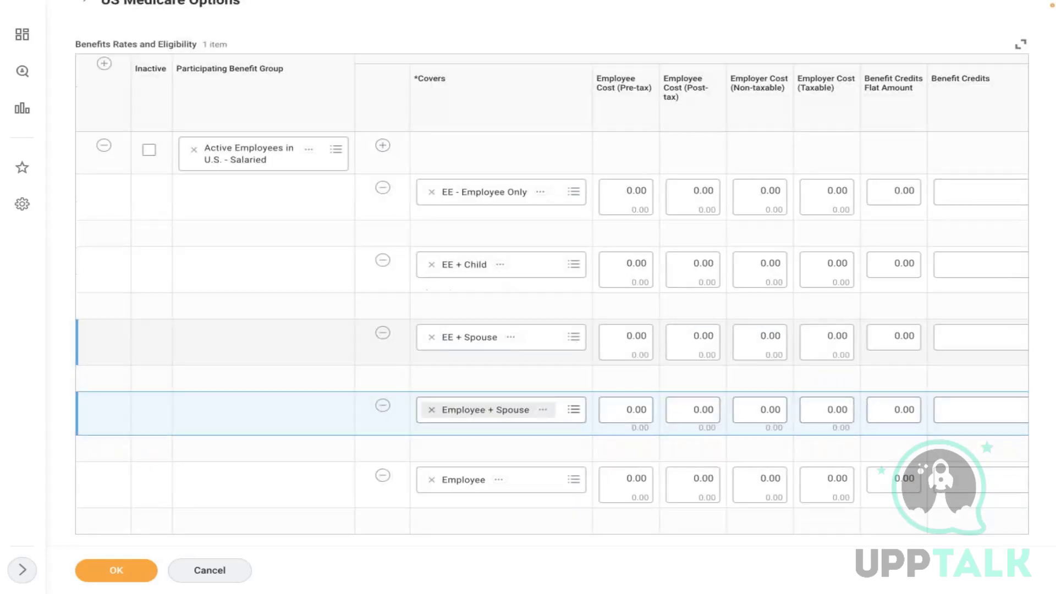
{"action": "left_click", "coordinate": [386, 408]}
{"action": "left_click", "coordinate": [386, 408]}
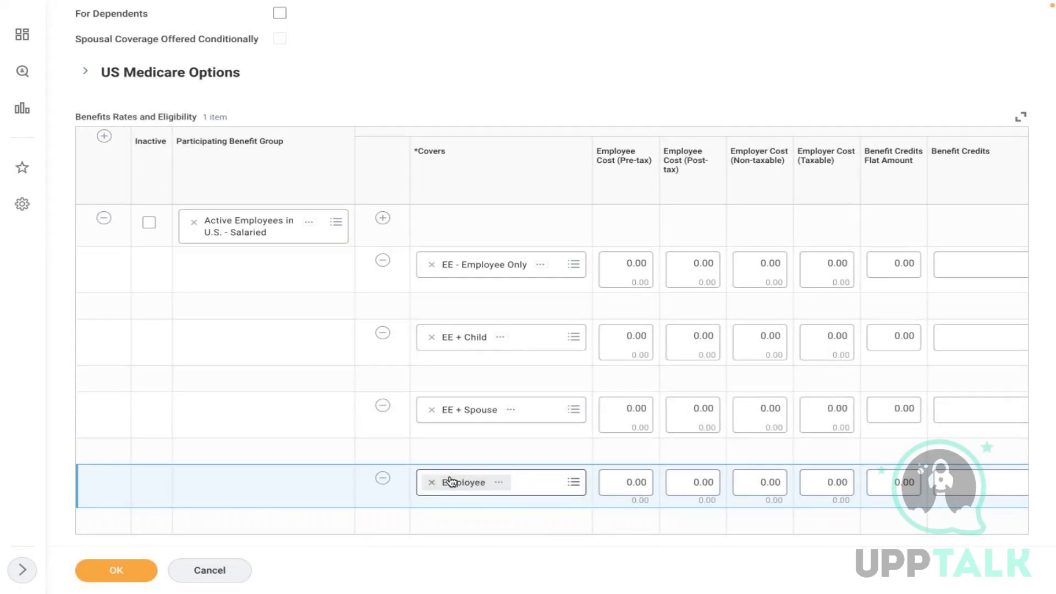
- Change the last row's coverage from Employee to EE + Family
{"action": "left_click", "coordinate": [432, 485]}
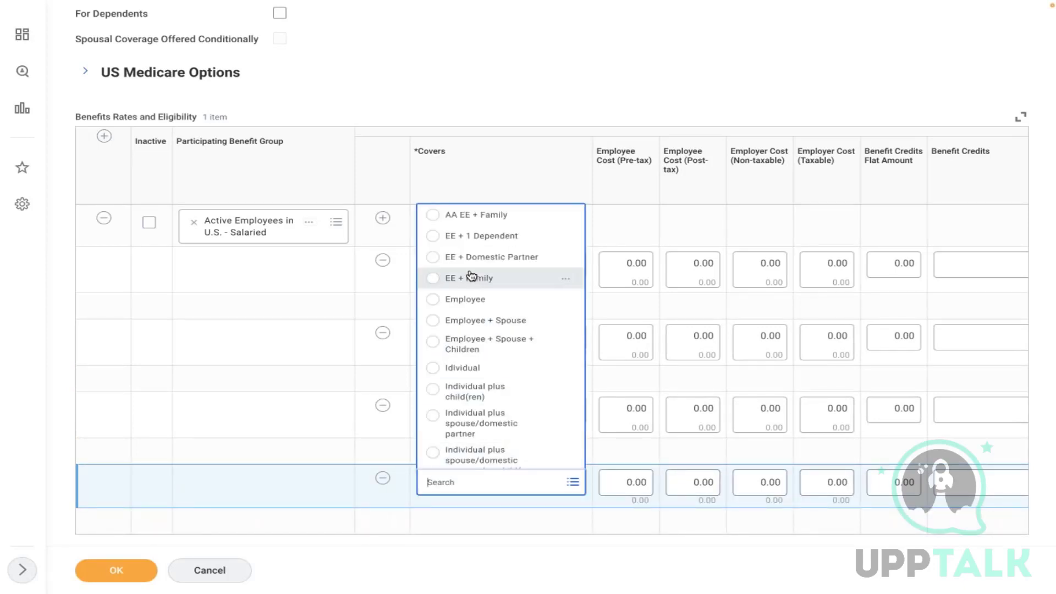
{"action": "left_click", "coordinate": [472, 276]}
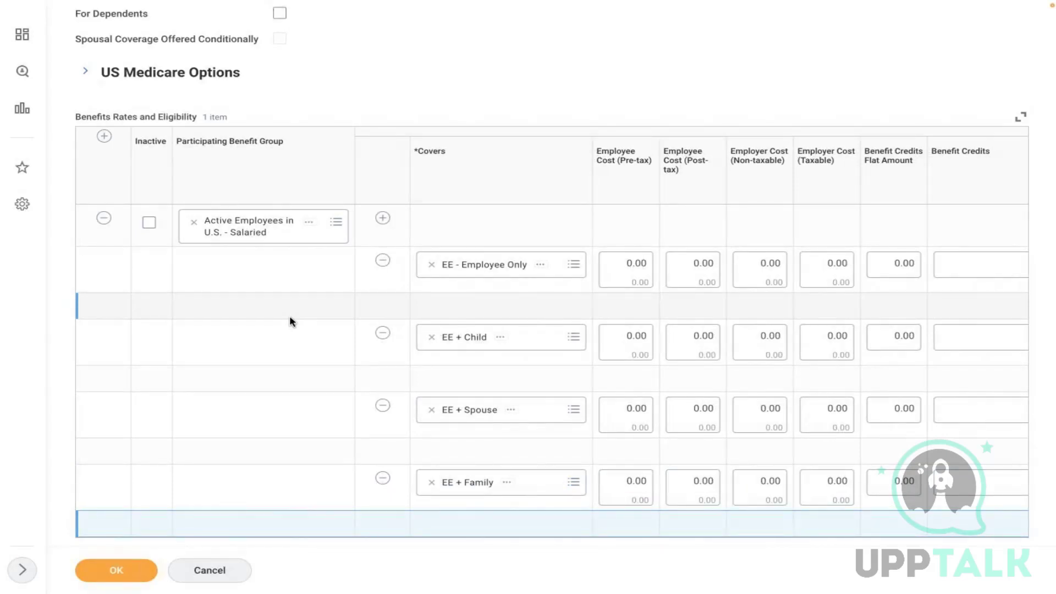
{"action": "left_click", "coordinate": [291, 319]}
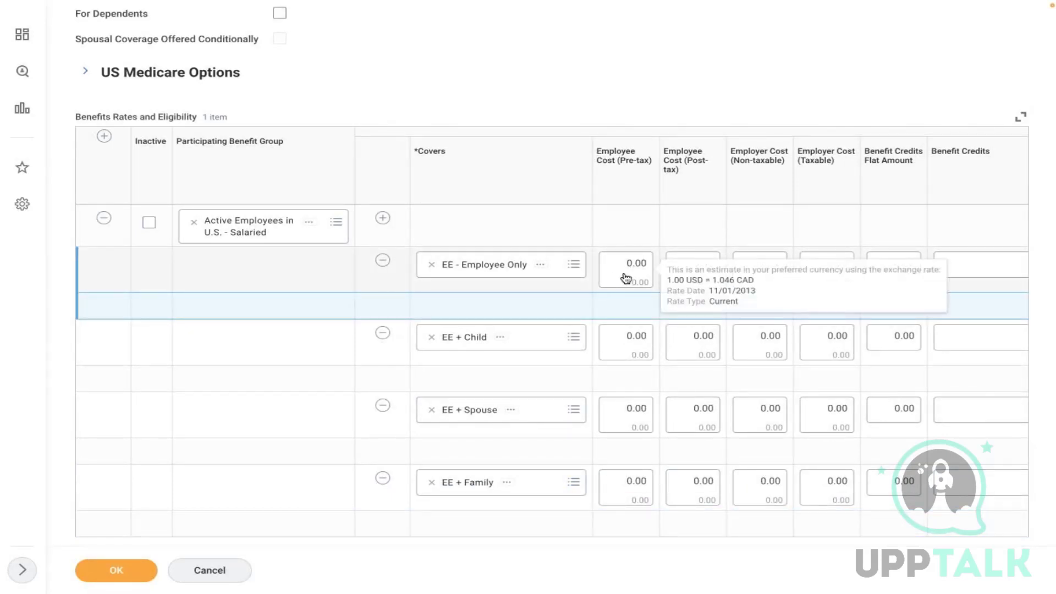
- Enter employee pre-tax costs of 20, 30, 25 and 40 for the four coverage tiers
{"action": "left_click", "coordinate": [281, 396]}
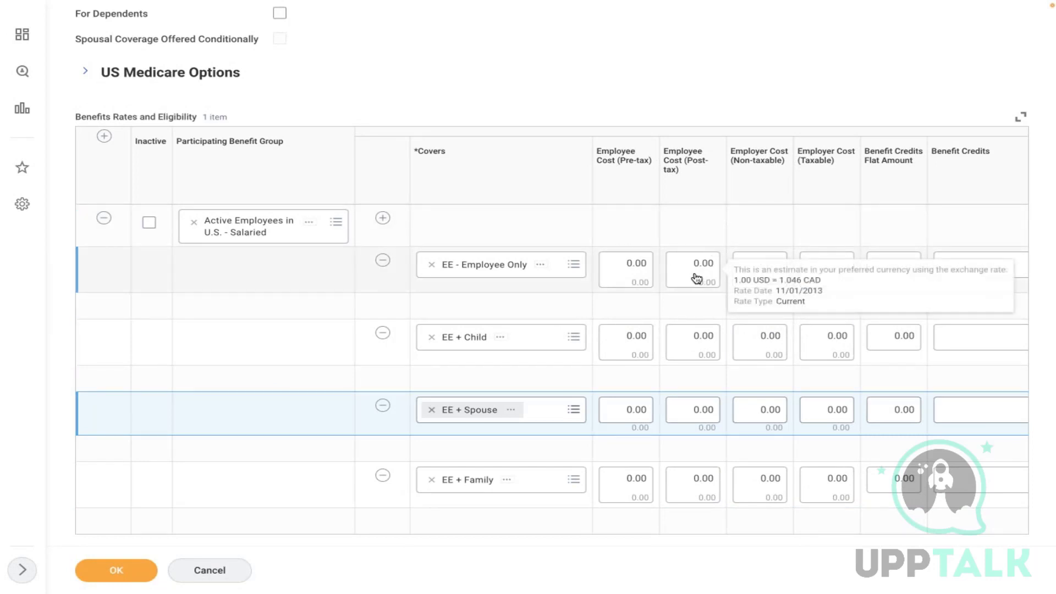
{"action": "left_click", "coordinate": [648, 269]}
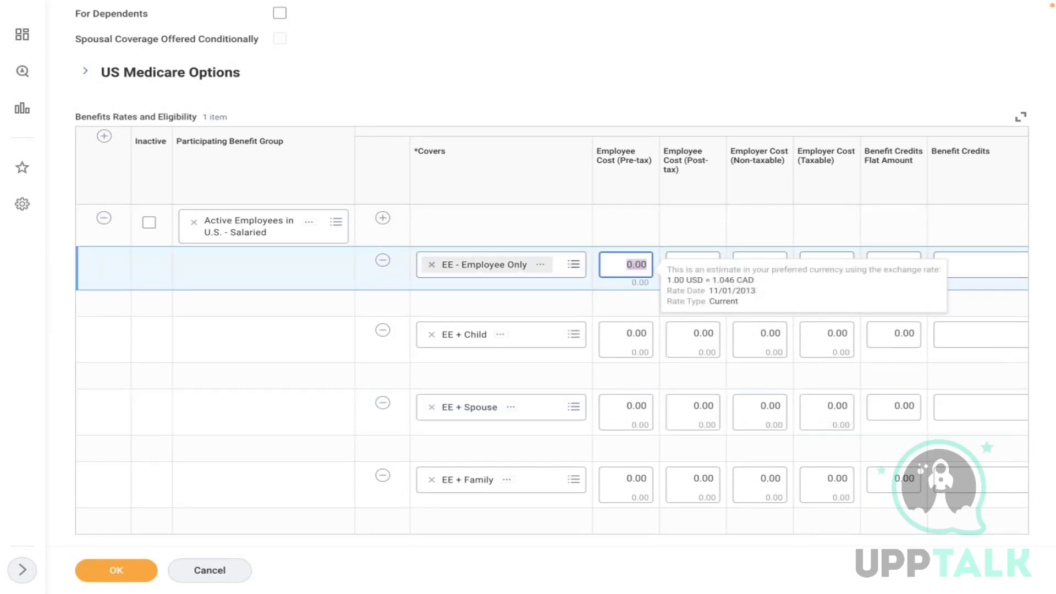
{"action": "type", "text": "1"}
{"action": "left_click", "coordinate": [633, 338]}
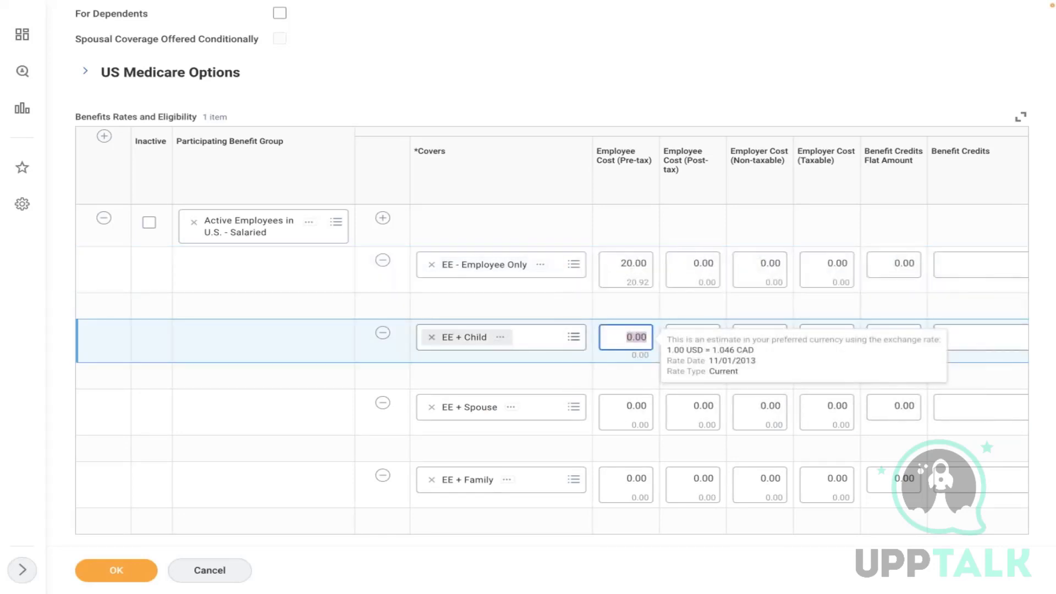
{"action": "type", "text": "30"}
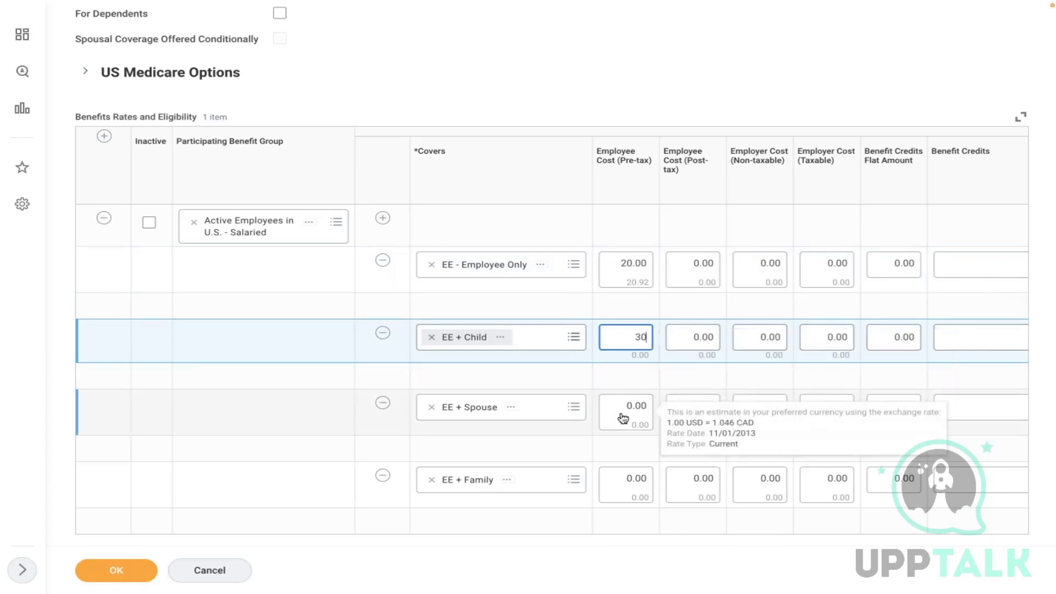
{"action": "left_click", "coordinate": [626, 411]}
{"action": "type", "text": "25"}
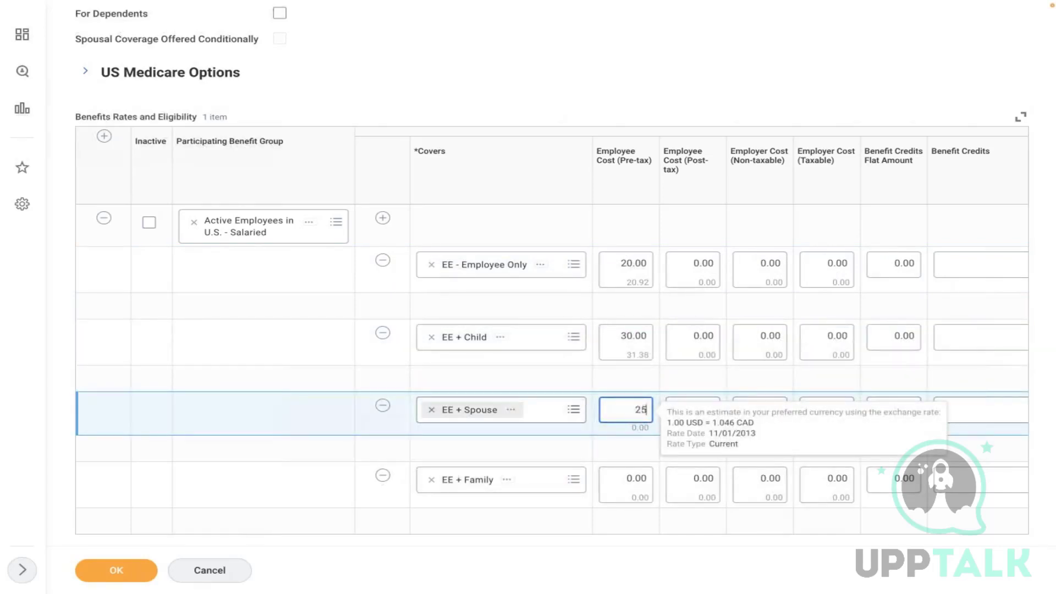
{"action": "left_click", "coordinate": [627, 482]}
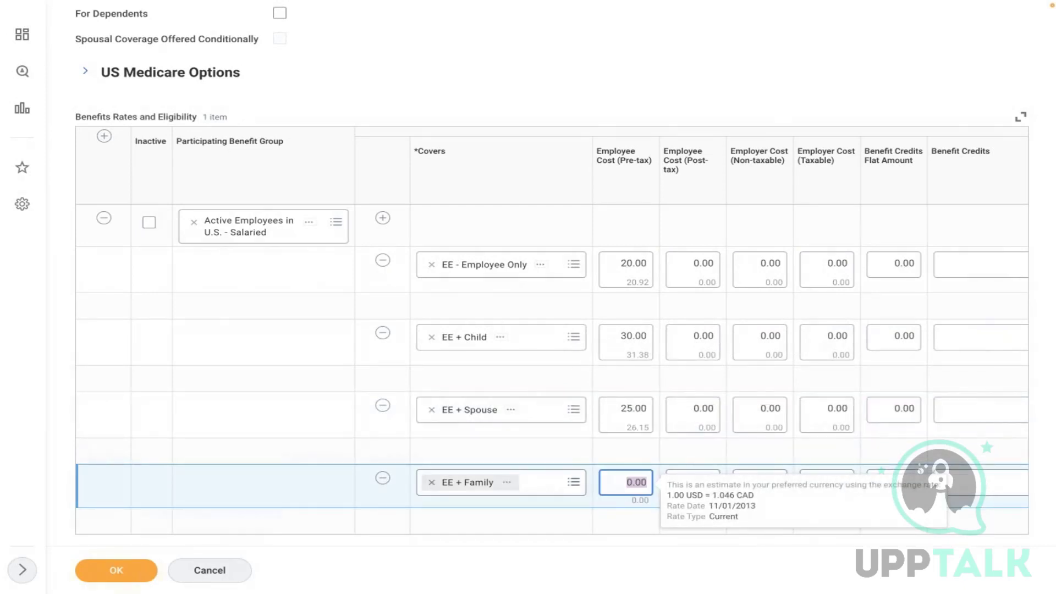
{"action": "type", "text": "40"}
{"action": "left_click", "coordinate": [269, 447]}
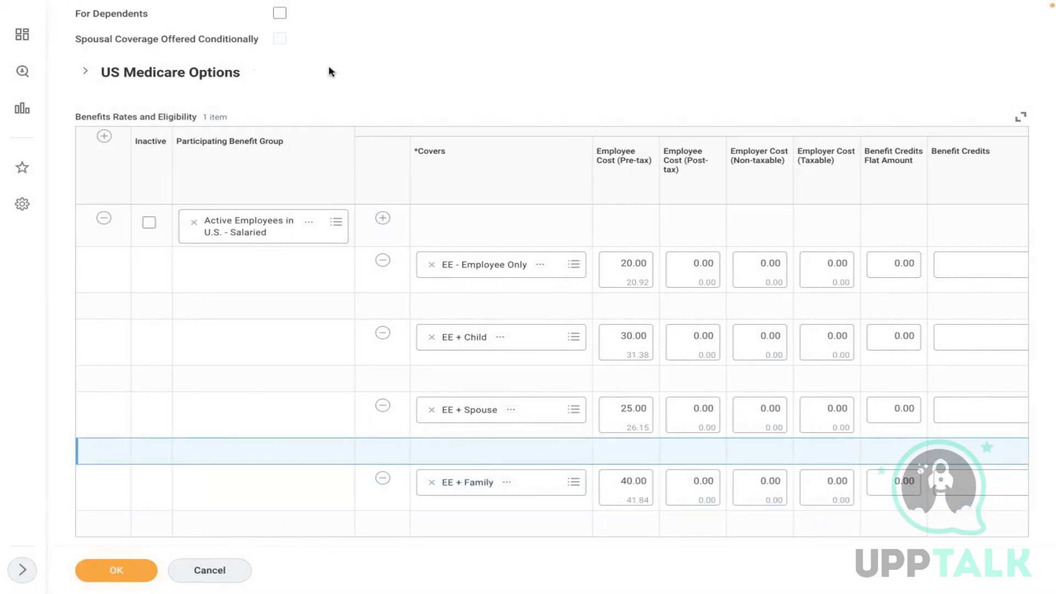
- Enter a 20.00 employer non-taxable cost for each of the four coverage tiers
{"action": "left_click", "coordinate": [761, 268]}
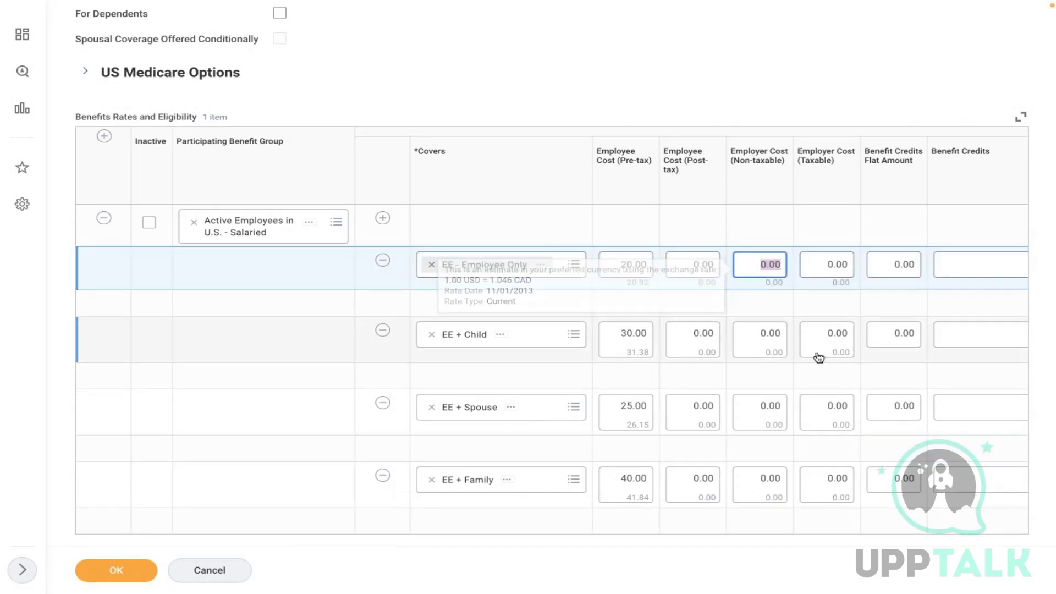
{"action": "type", "text": "20"}
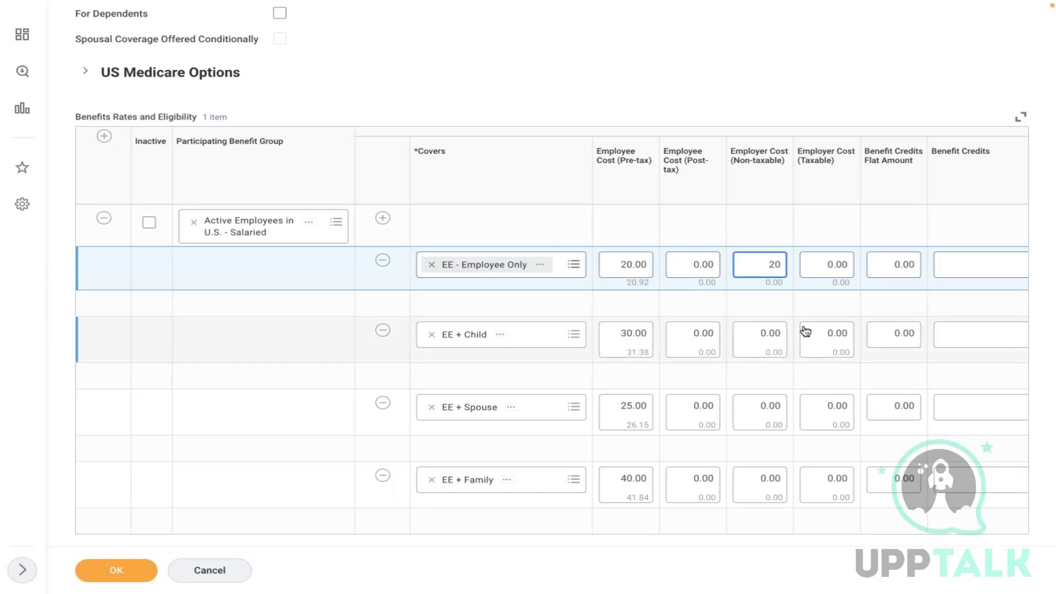
{"action": "left_click", "coordinate": [764, 337]}
{"action": "type", "text": "20"}
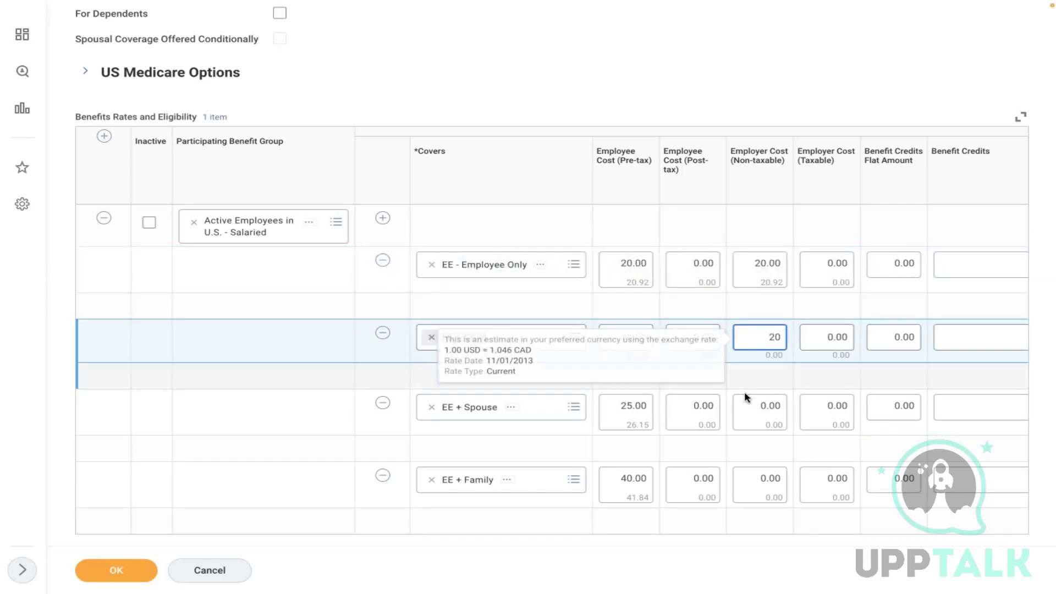
{"action": "left_click", "coordinate": [760, 420]}
{"action": "type", "text": "20"}
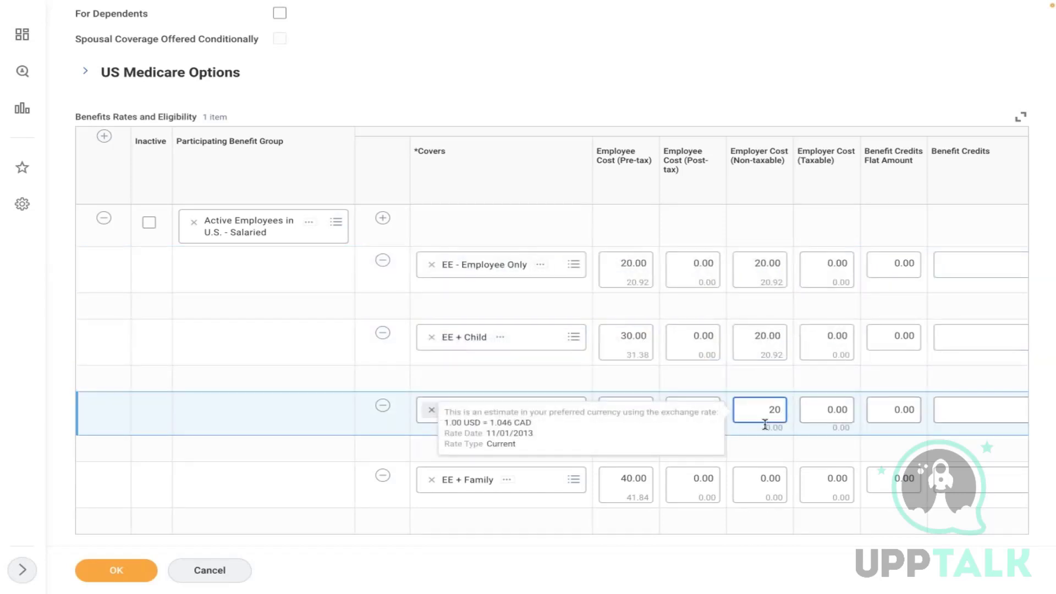
{"action": "left_click", "coordinate": [766, 484]}
{"action": "type", "text": "20"}
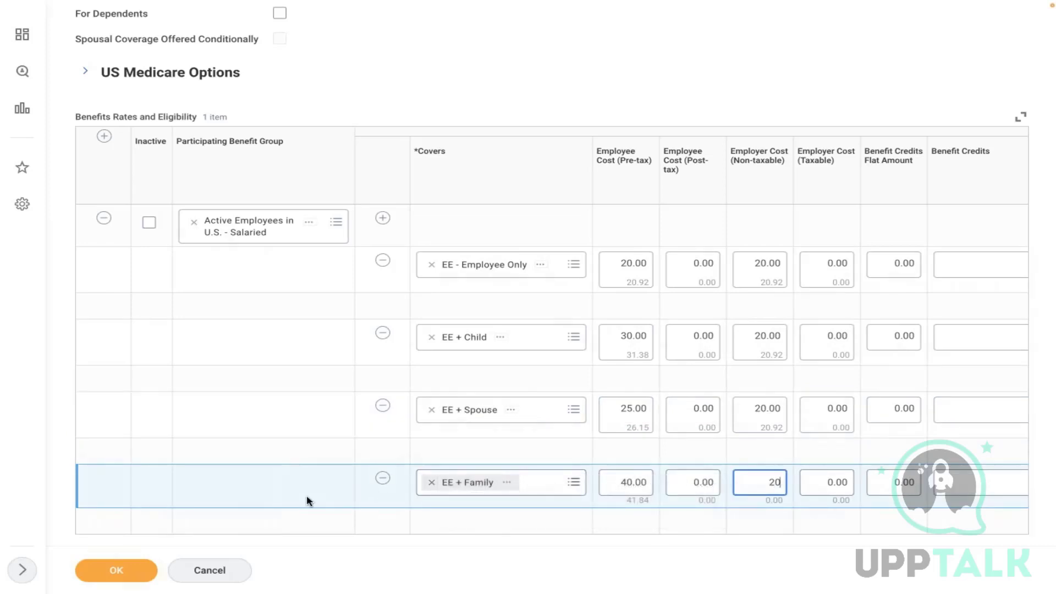
{"action": "left_click", "coordinate": [648, 114]}
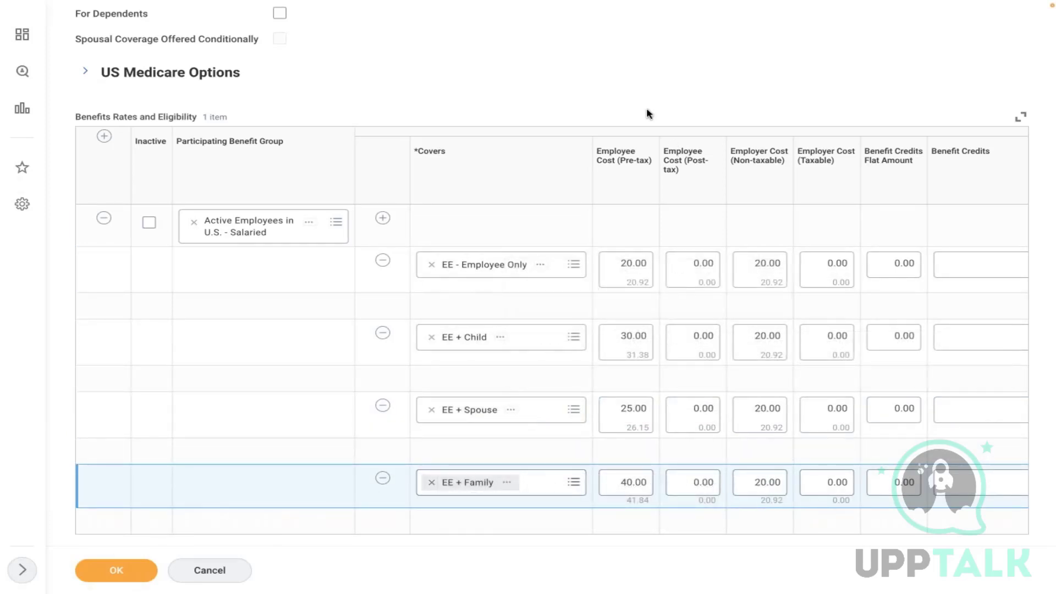
{"action": "scroll", "coordinate": [648, 113], "scroll_direction": "up", "scroll_amount": 8}
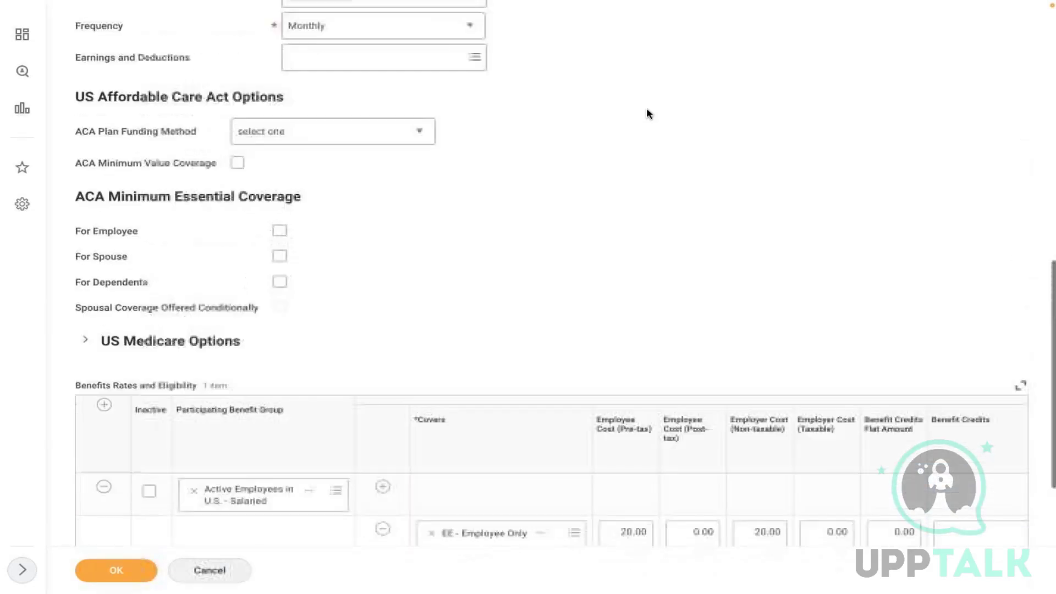
- Name the benefit plan 'Dental & Vision' and submit the Create Benefit Plan form
{"action": "scroll", "coordinate": [648, 114], "scroll_direction": "up", "scroll_amount": 10}
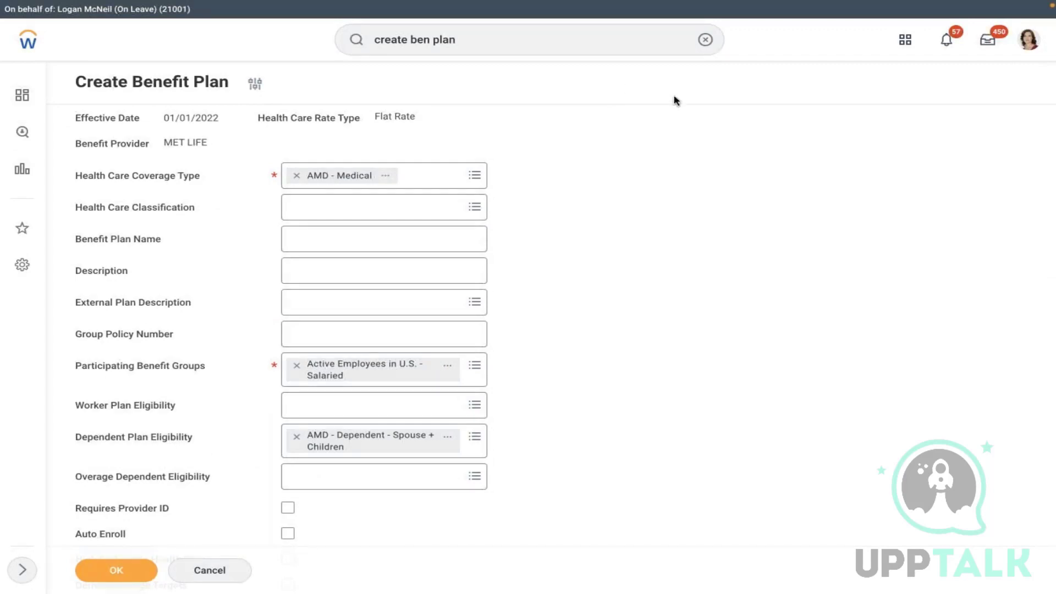
{"action": "left_click", "coordinate": [363, 242]}
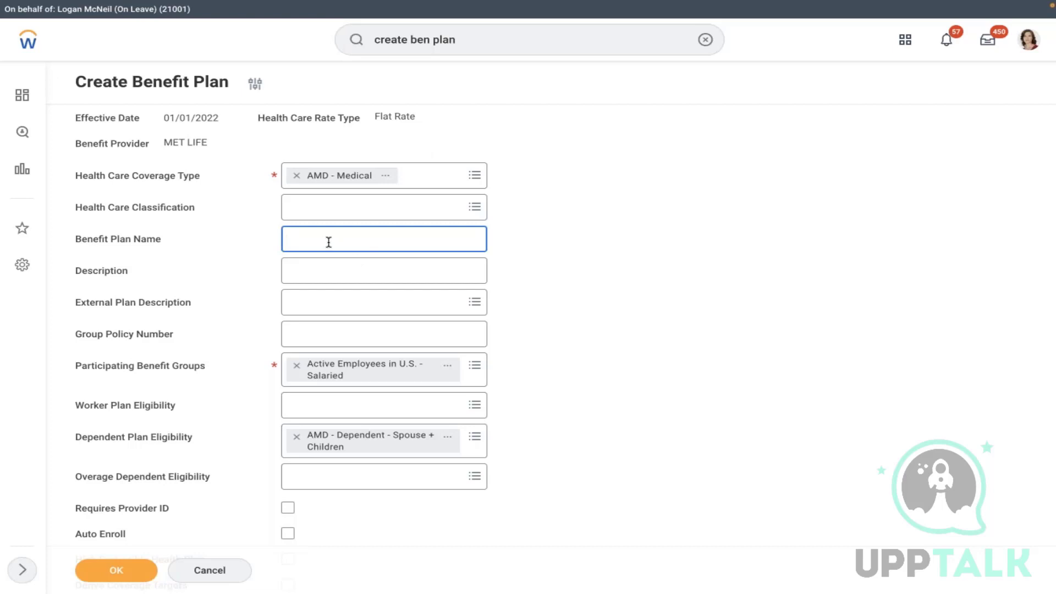
{"action": "type", "text": "ntal & Vision"}
{"action": "left_click", "coordinate": [525, 310]}
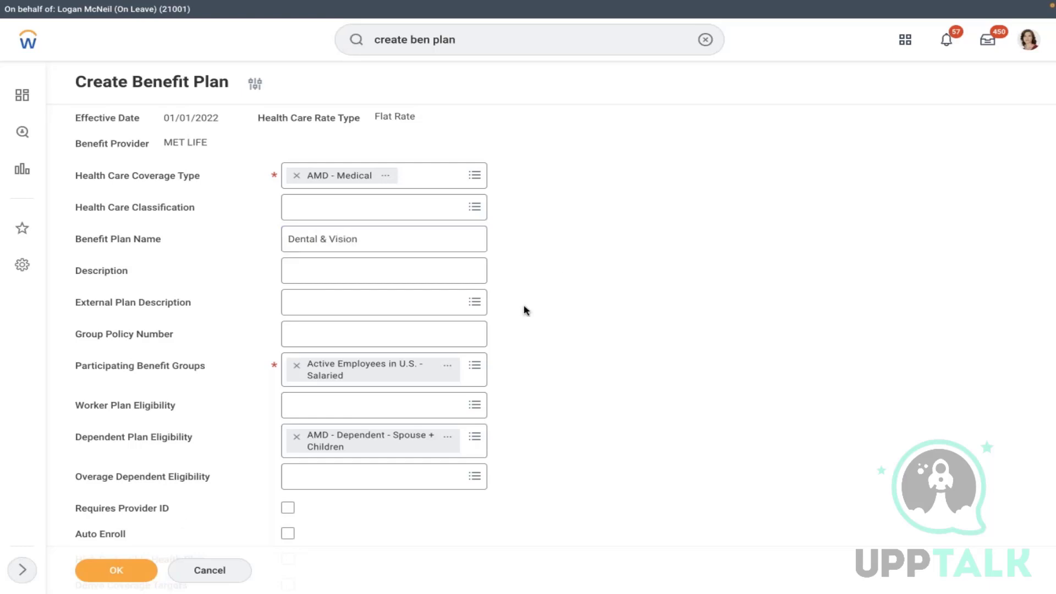
{"action": "left_click", "coordinate": [123, 562]}
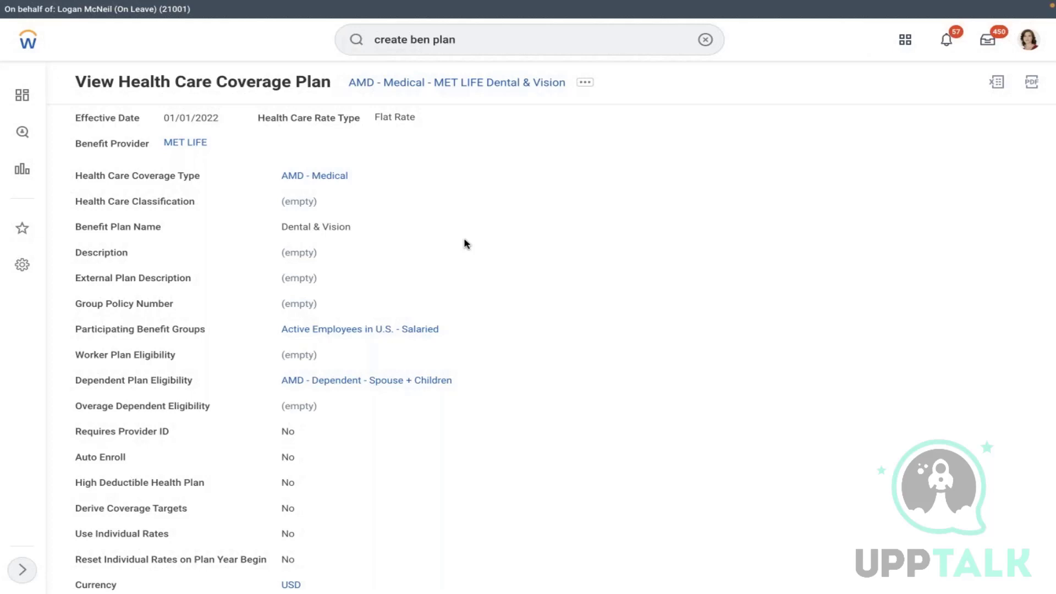
- Open Edit Benefit Event Type and search its event type prompt for 'amd'
{"action": "left_click", "coordinate": [706, 40]}
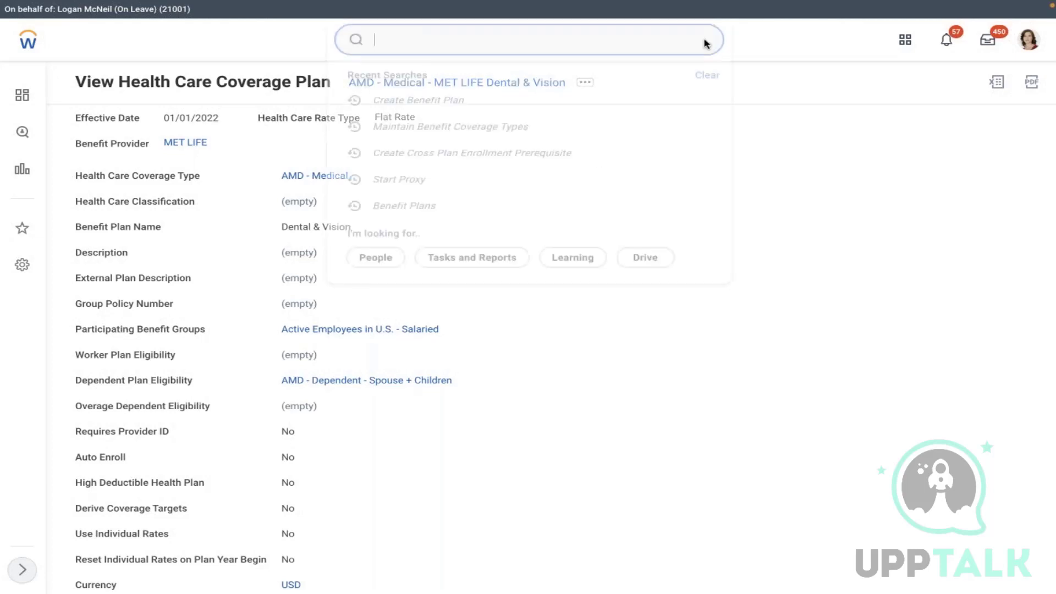
{"action": "type", "text": "crea"}
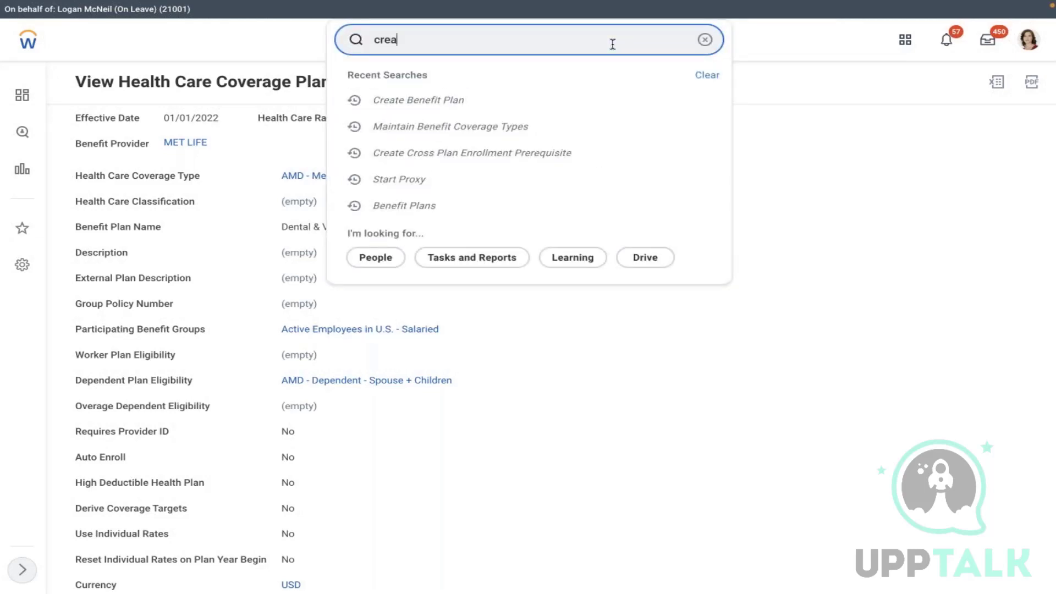
{"action": "key", "text": "BackSpace"}
{"action": "key", "text": "BackSpace"}
{"action": "key", "text": "BackSpace"}
{"action": "type", "text": "edit ben"}
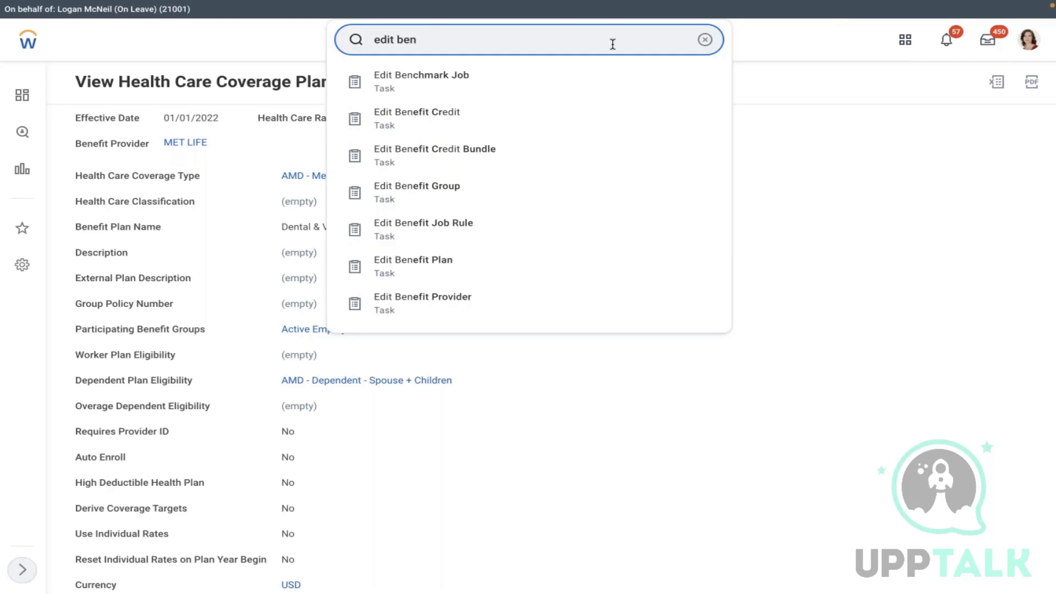
{"action": "type", "text": " event"}
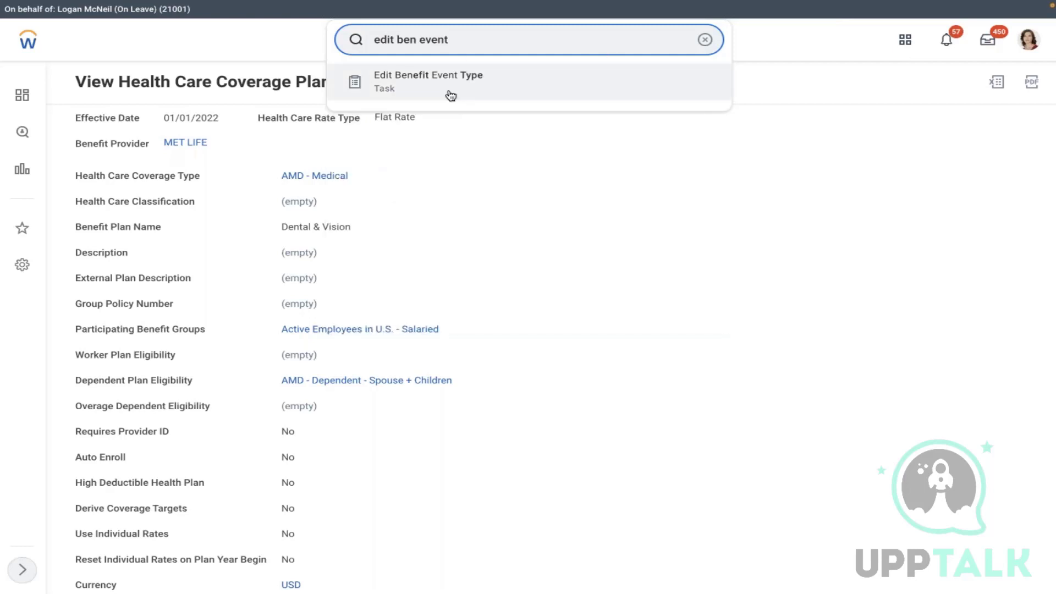
{"action": "left_click", "coordinate": [451, 94]}
{"action": "left_click", "coordinate": [469, 169]}
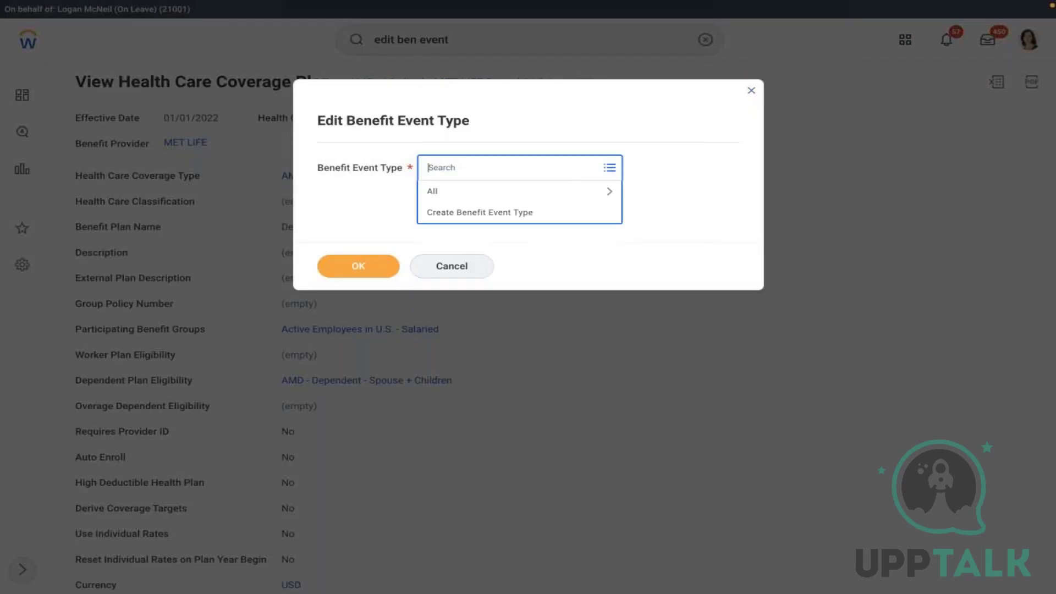
{"action": "type", "text": "amd"}
{"action": "key", "text": "Return"}
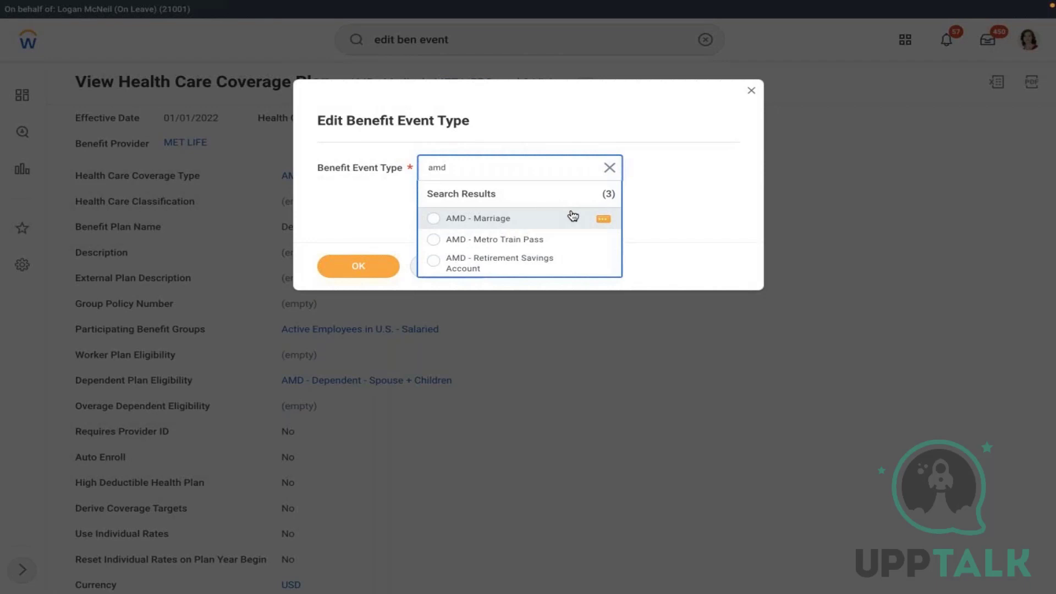
- Search the event types for 'medical' and 'health', then browse all event types
{"action": "left_click", "coordinate": [609, 168]}
{"action": "type", "text": "medic"}
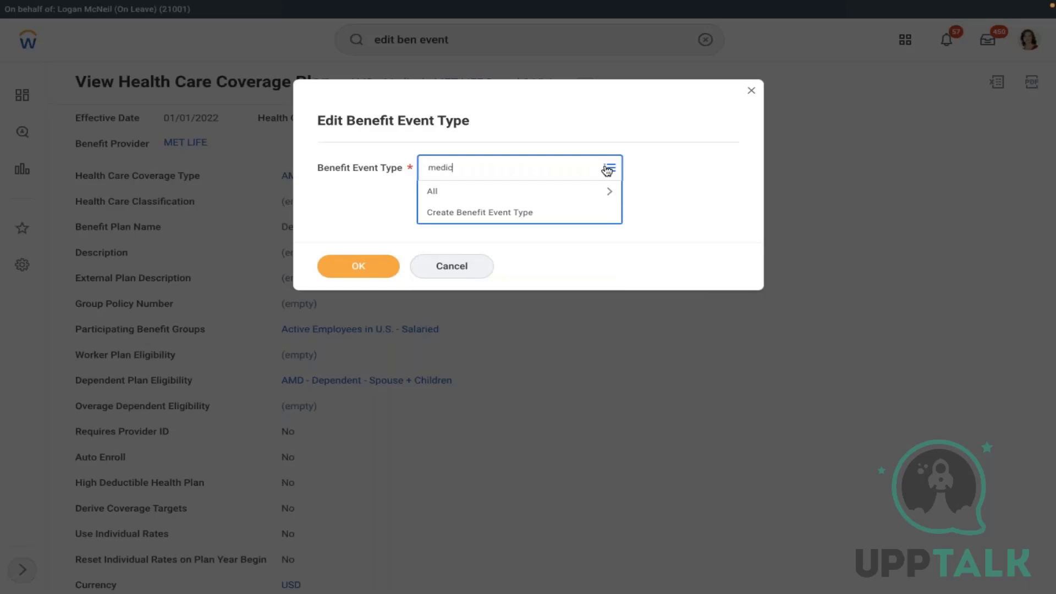
{"action": "type", "text": "al"}
{"action": "key", "text": "Return"}
{"action": "type", "text": "he"}
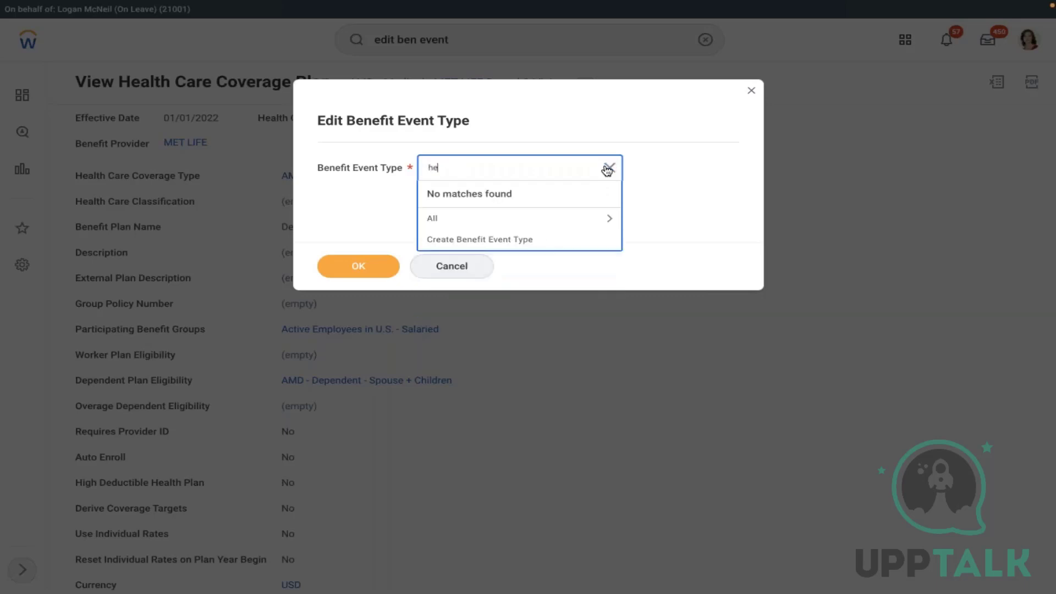
{"action": "type", "text": "alth"}
{"action": "key", "text": "Return"}
{"action": "left_click", "coordinate": [514, 219]}
{"action": "key", "text": "Down"}
{"action": "key", "text": "Down"}
{"action": "key", "text": "Down"}
{"action": "key", "text": "Down"}
{"action": "key", "text": "Down"}
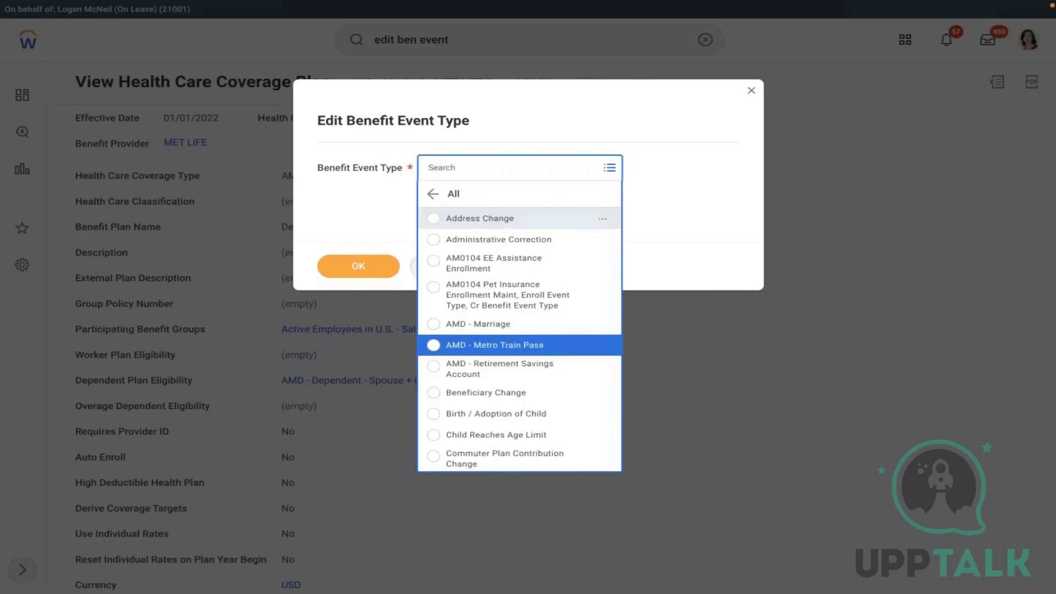
- Close the event type lookup and dialogs without choosing, and search 'enrollment event rule'
{"action": "left_click", "coordinate": [752, 93]}
{"action": "left_click", "coordinate": [752, 93]}
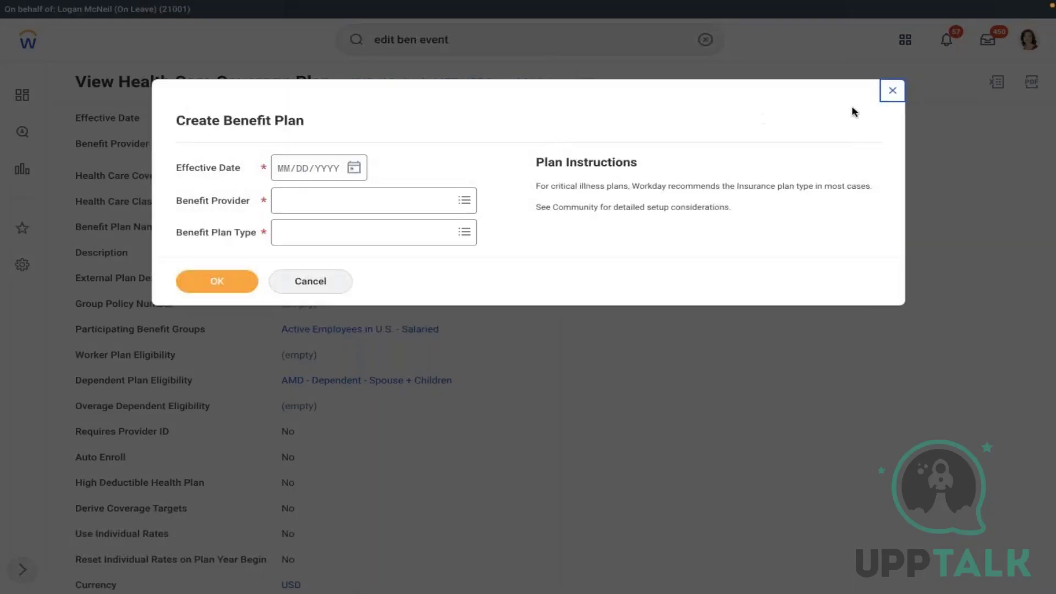
{"action": "left_click", "coordinate": [891, 91]}
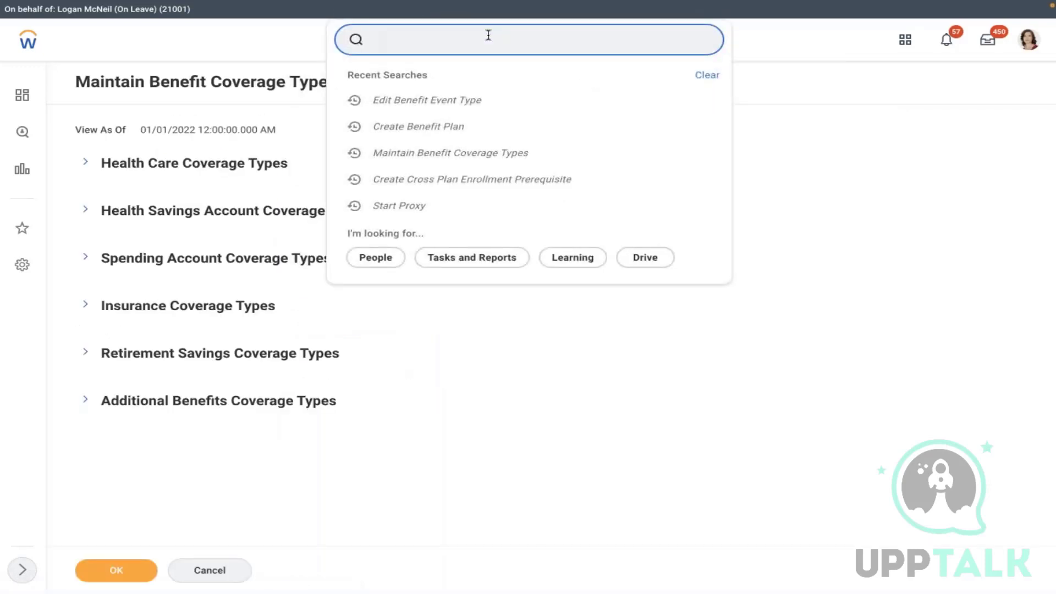
{"action": "type", "text": "enrollment even"}
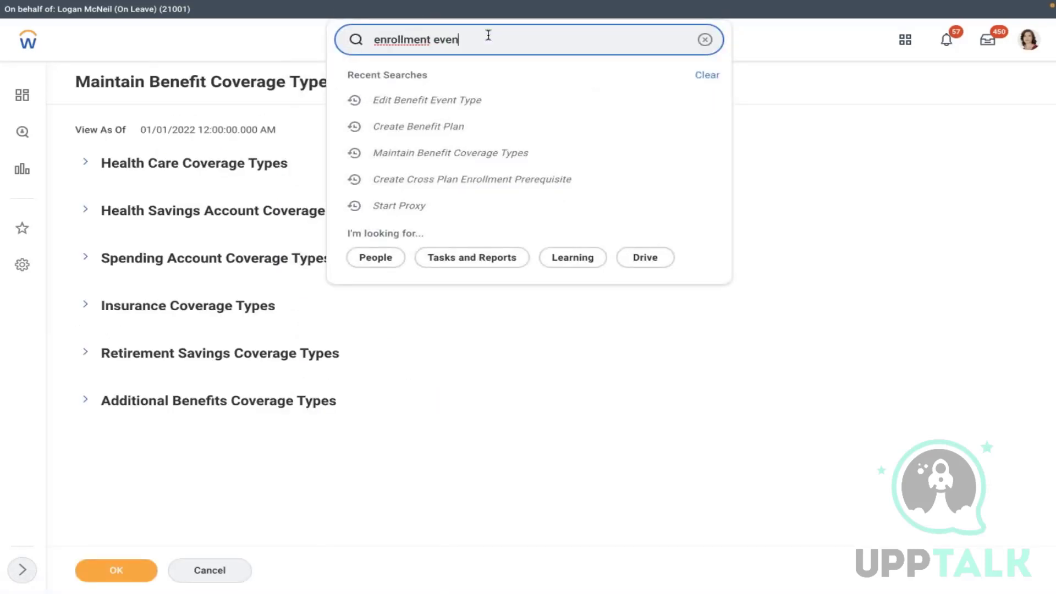
{"action": "type", "text": "t rule"}
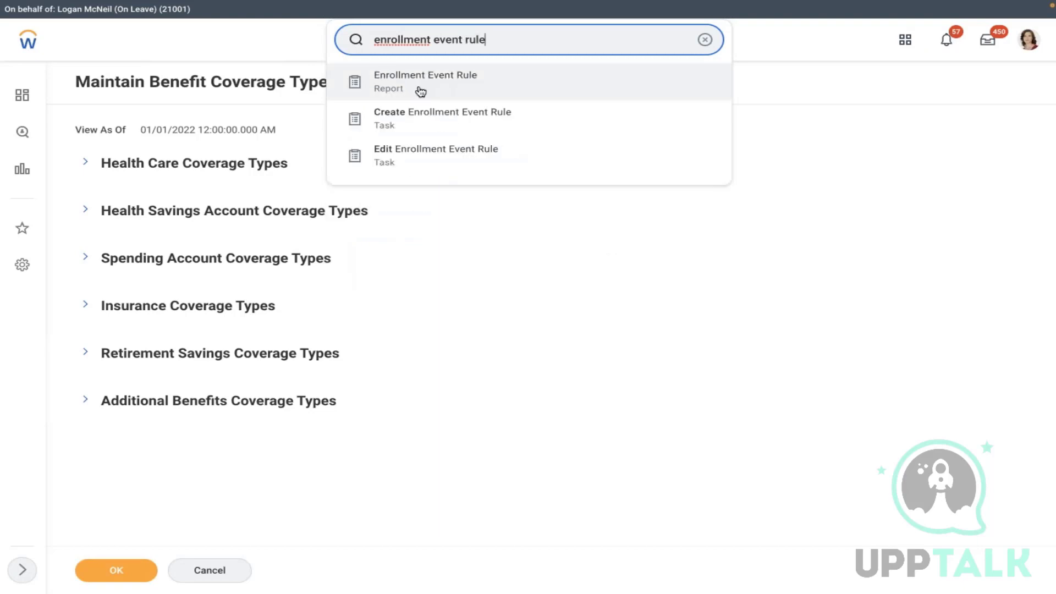
- Run the Enrollment Event Rule report for Enrollment Event Rule and scroll to its coverage table
{"action": "left_click", "coordinate": [421, 94]}
{"action": "left_click", "coordinate": [483, 200]}
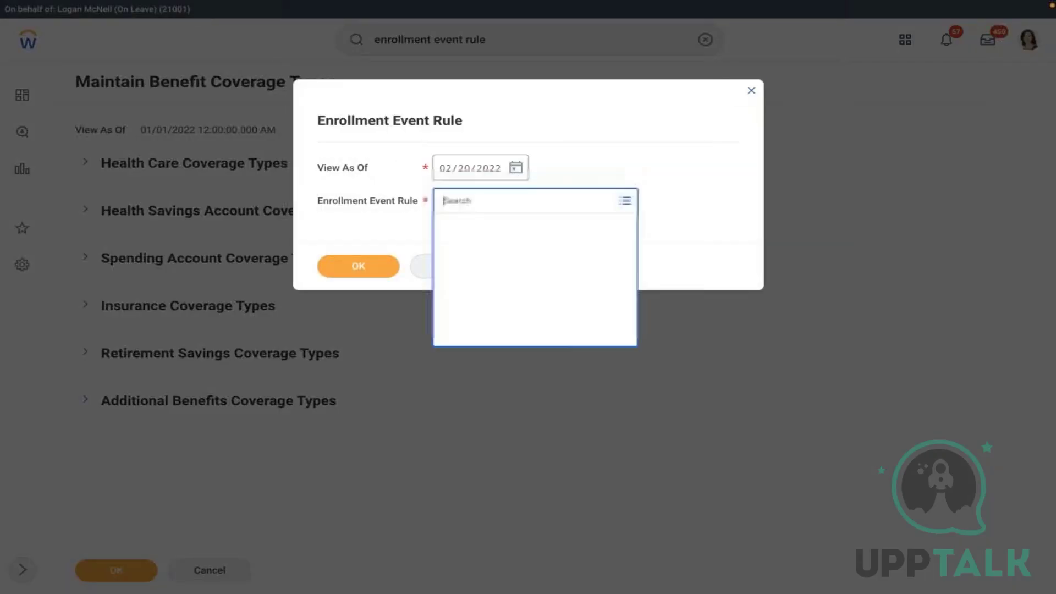
{"action": "left_click", "coordinate": [490, 245]}
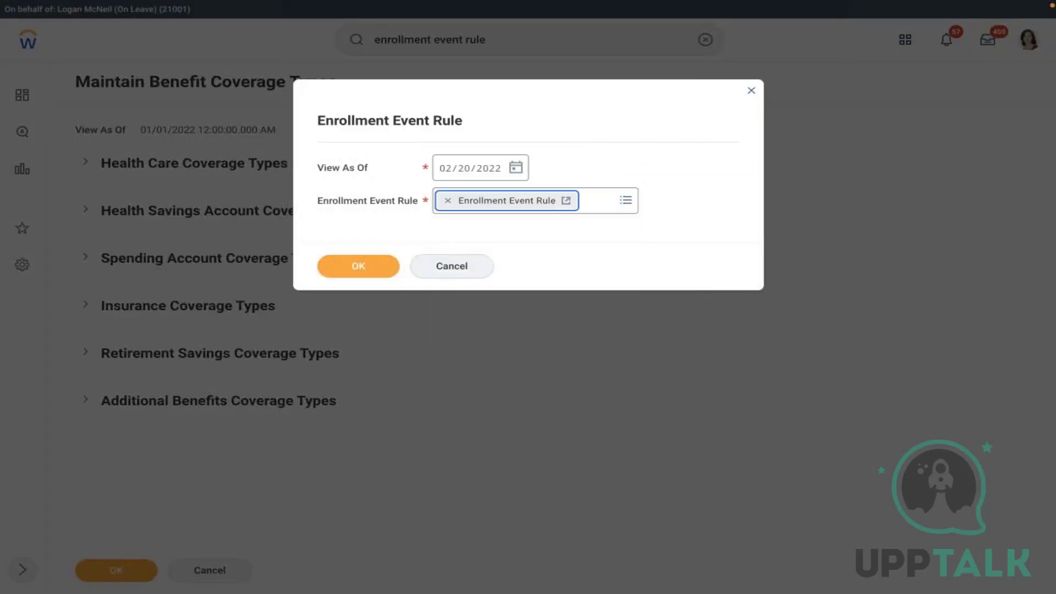
{"action": "left_click", "coordinate": [358, 265]}
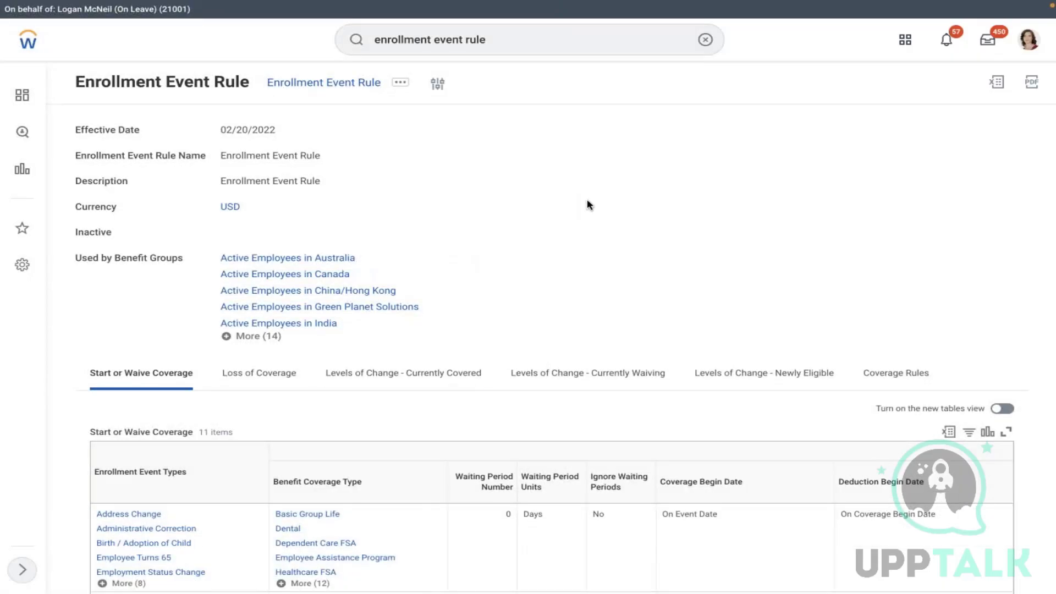
{"action": "scroll", "coordinate": [588, 205], "scroll_direction": "down", "scroll_amount": 6}
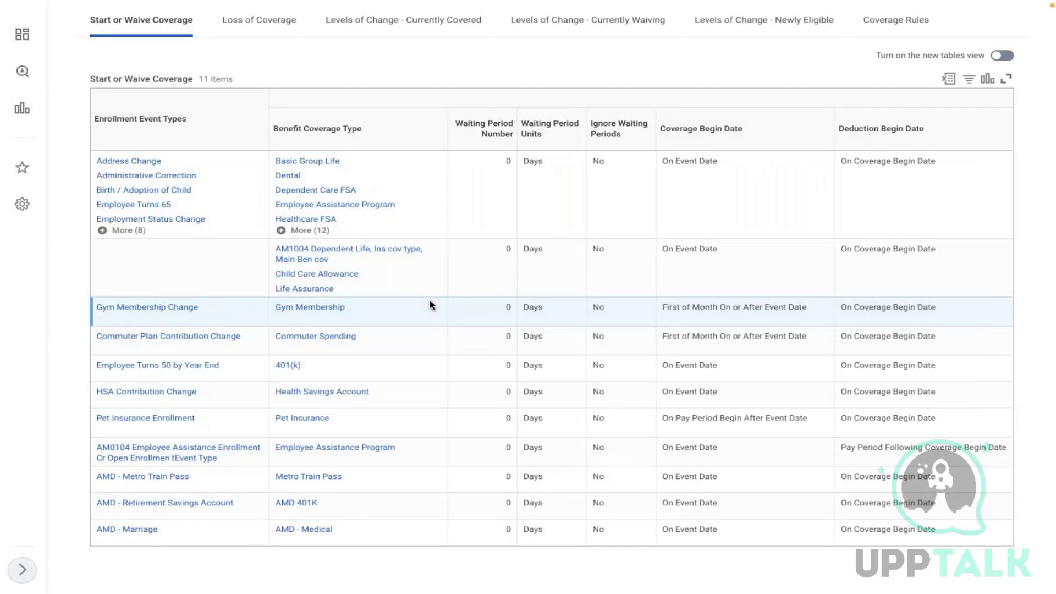
- Start editing the AMD - Marriage event type and search offering types for 'amd'
{"action": "left_click", "coordinate": [126, 530]}
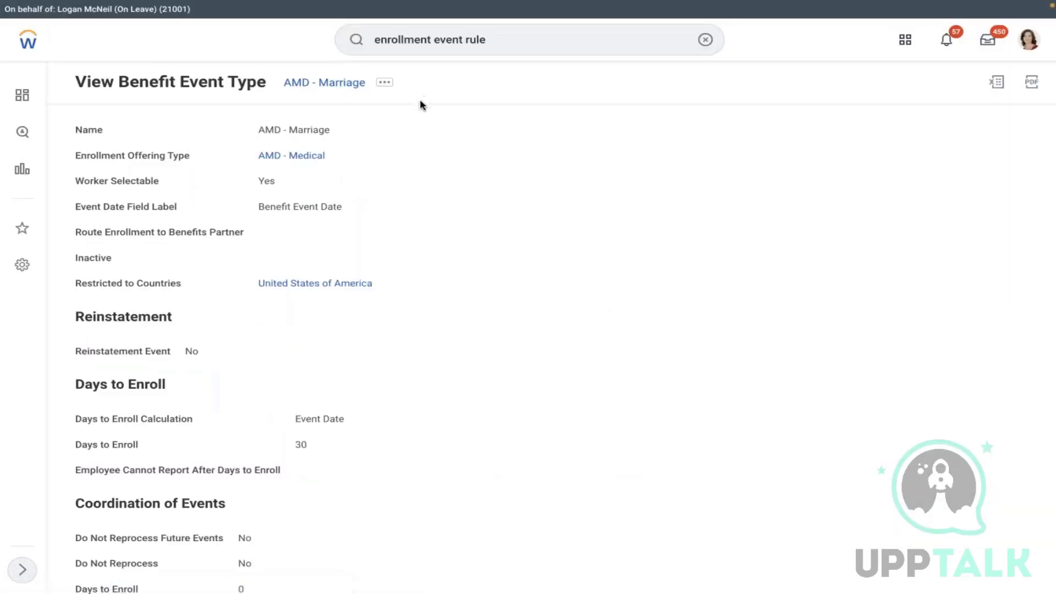
{"action": "left_click", "coordinate": [386, 83]}
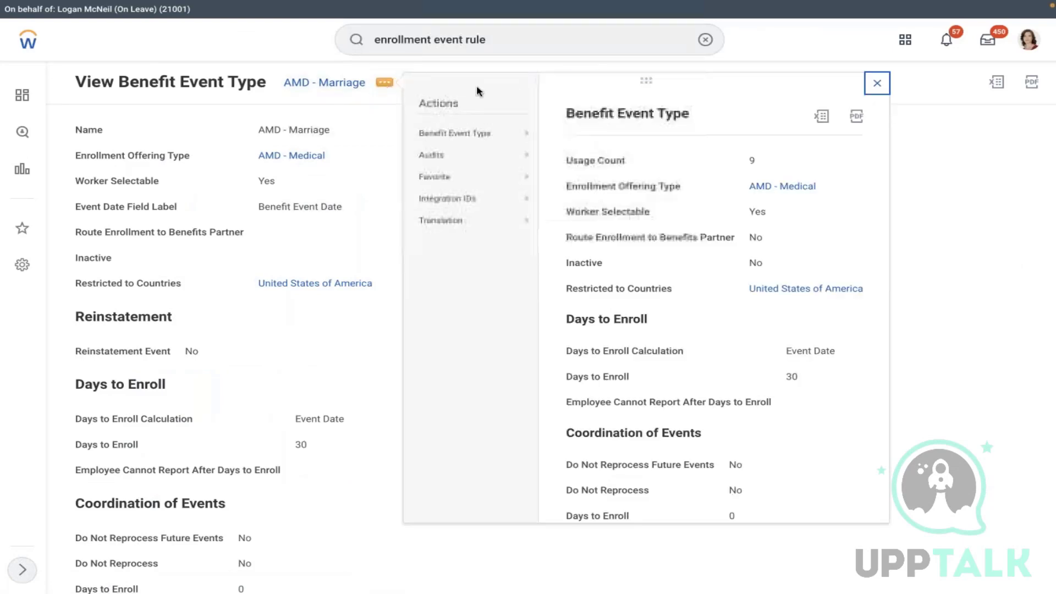
{"action": "mouse_move", "coordinate": [523, 134]}
{"action": "left_click", "coordinate": [564, 138]}
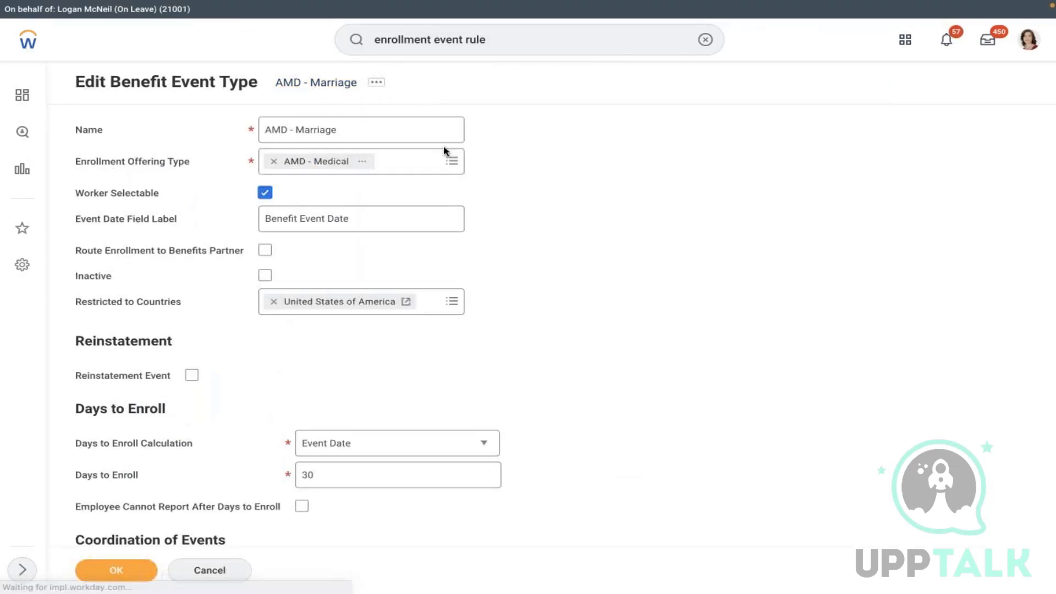
{"action": "left_click", "coordinate": [436, 166]}
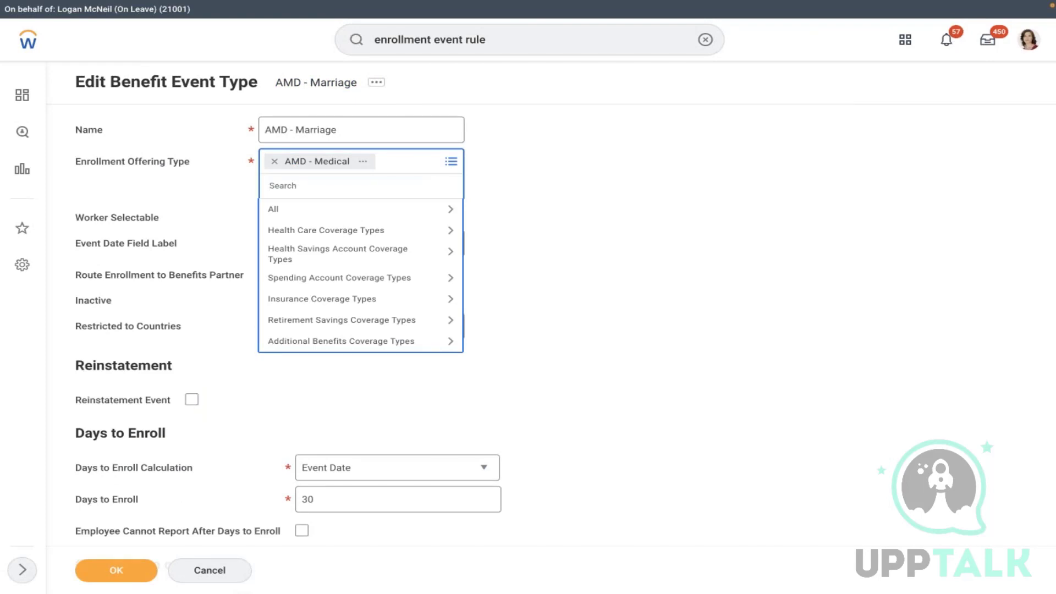
{"action": "type", "text": "amd"}
{"action": "key", "text": "Return"}
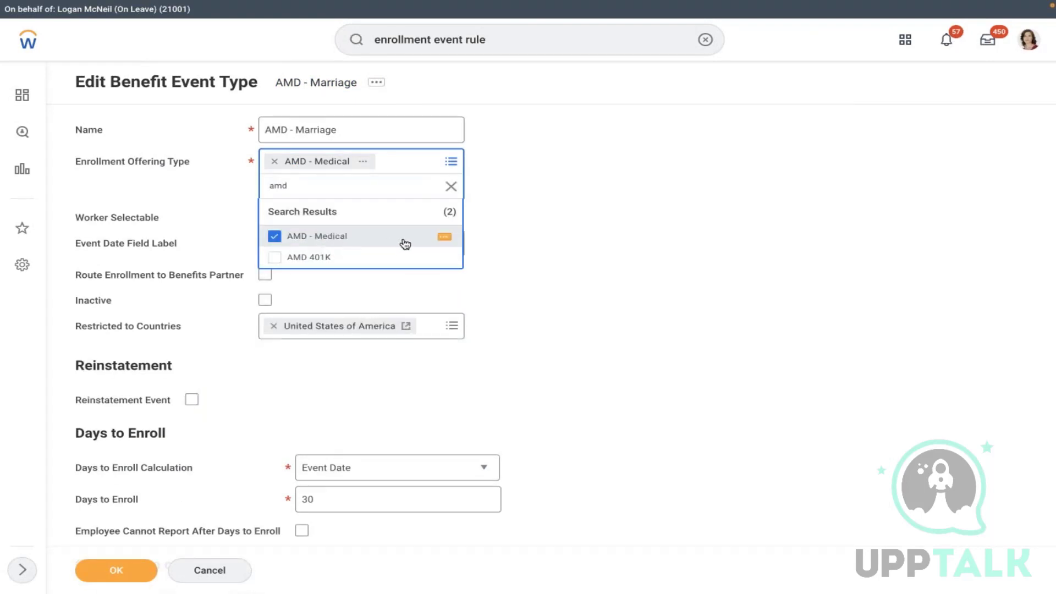
- Keep AMD - Medical as the only Health Care offering type and save the event type
{"action": "double_click", "coordinate": [287, 188]}
{"action": "key", "text": "BackSpace"}
{"action": "type", "text": "den"}
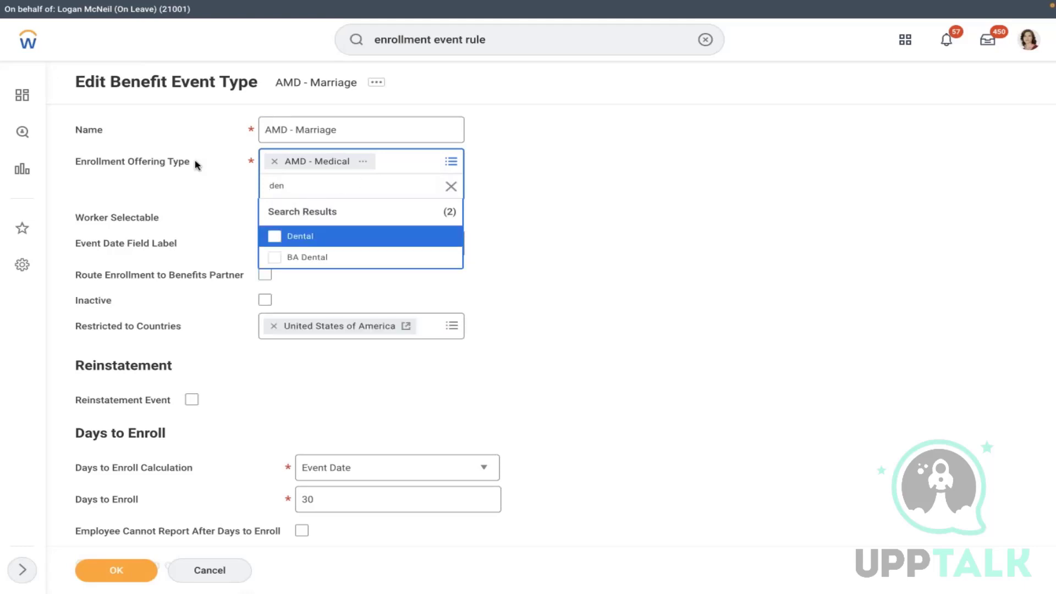
{"action": "left_click", "coordinate": [527, 196]}
{"action": "left_click", "coordinate": [452, 162]}
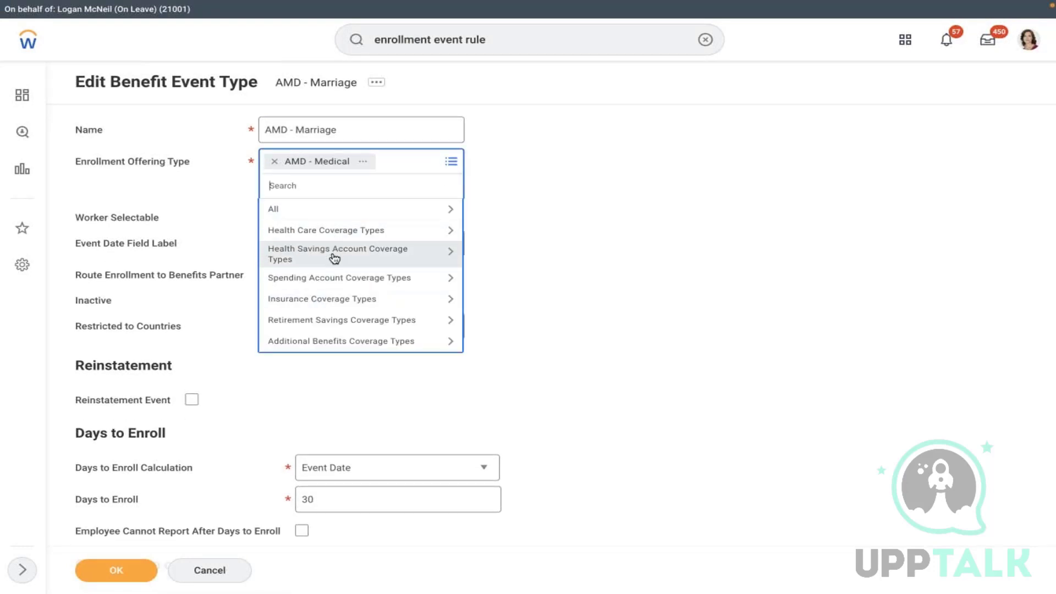
{"action": "left_click", "coordinate": [330, 253]}
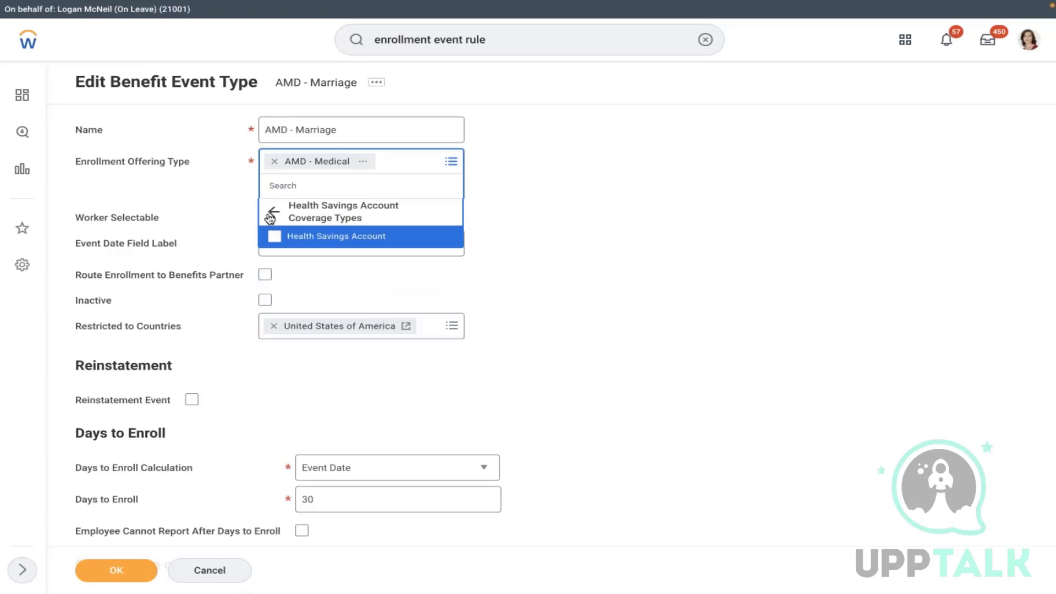
{"action": "left_click", "coordinate": [268, 213]}
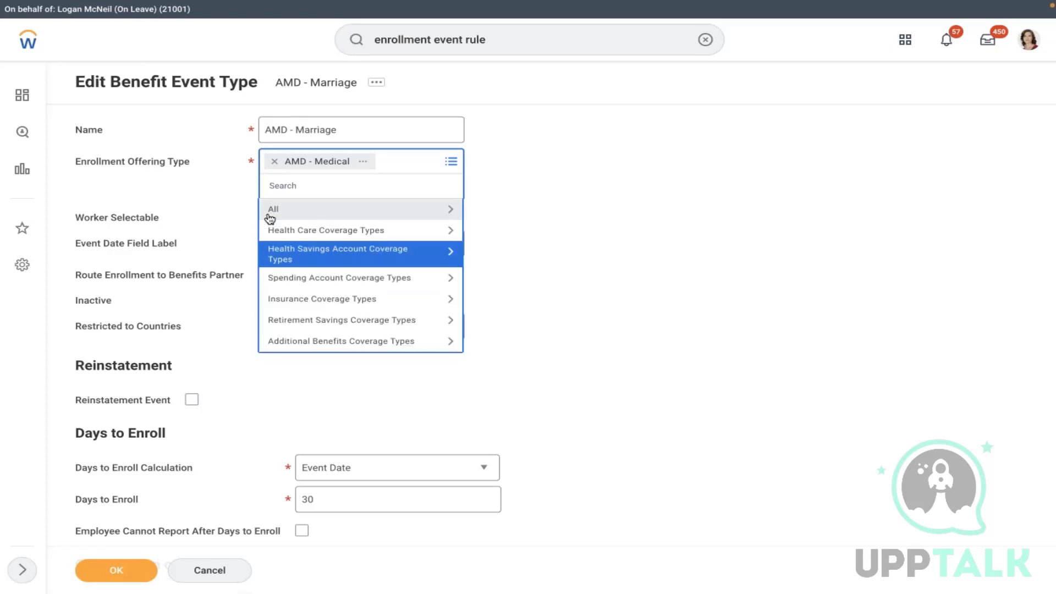
{"action": "left_click", "coordinate": [346, 230]}
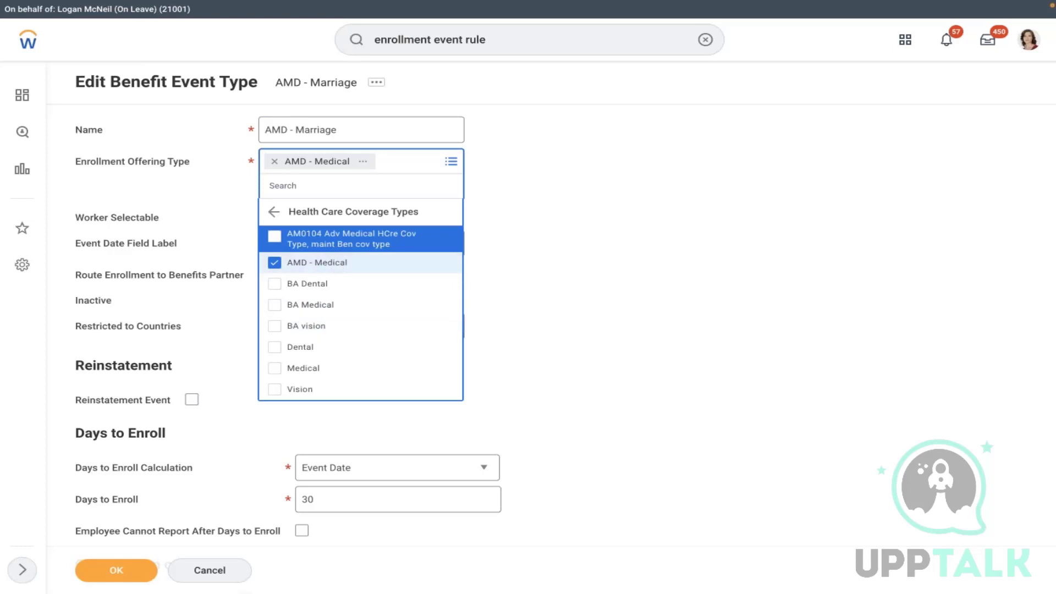
{"action": "left_click", "coordinate": [557, 218]}
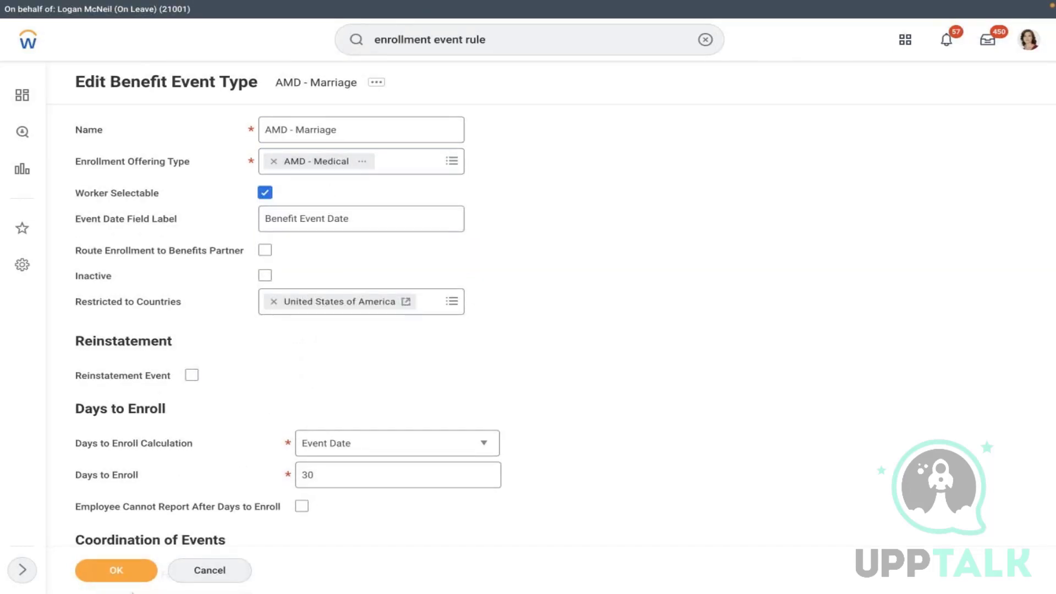
{"action": "left_click", "coordinate": [122, 580]}
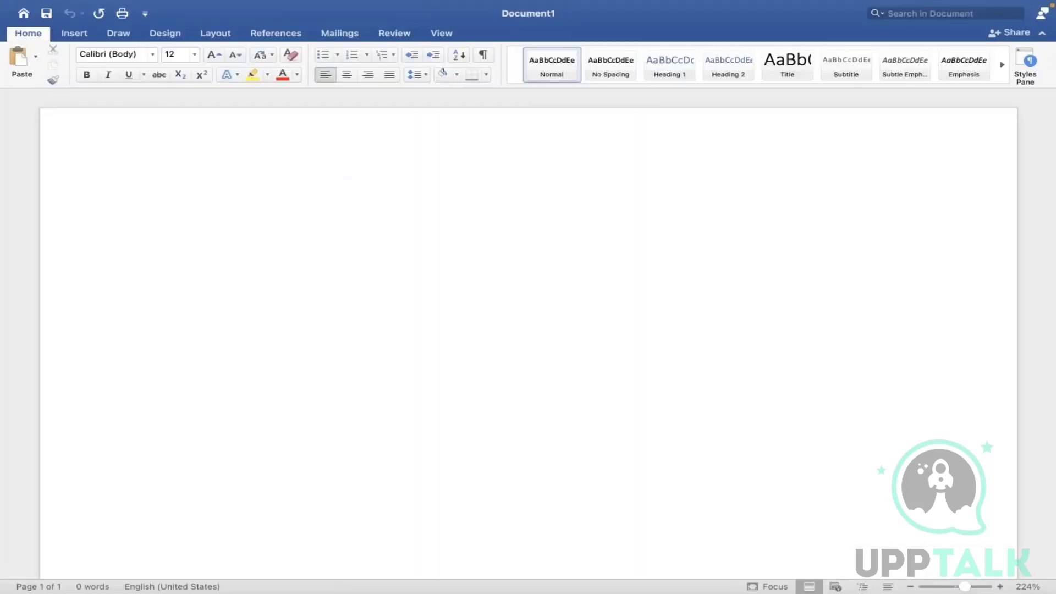
- Type 'AMD - MEDICAL' and draw an arrow shape running up-right from its end
{"action": "type", "text": "AMD "}
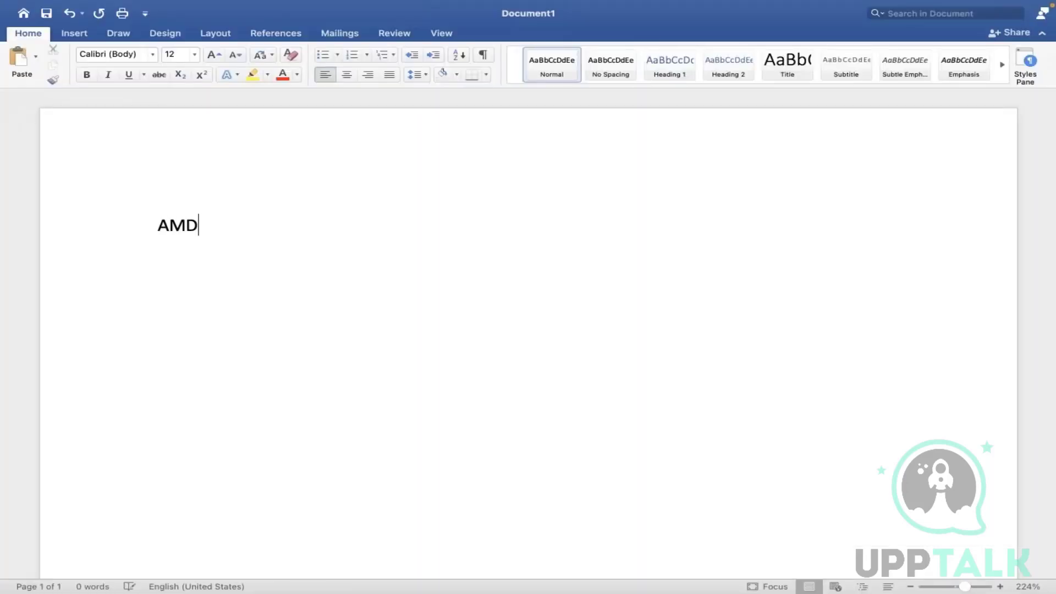
{"action": "type", "text": "- MEDICAL"}
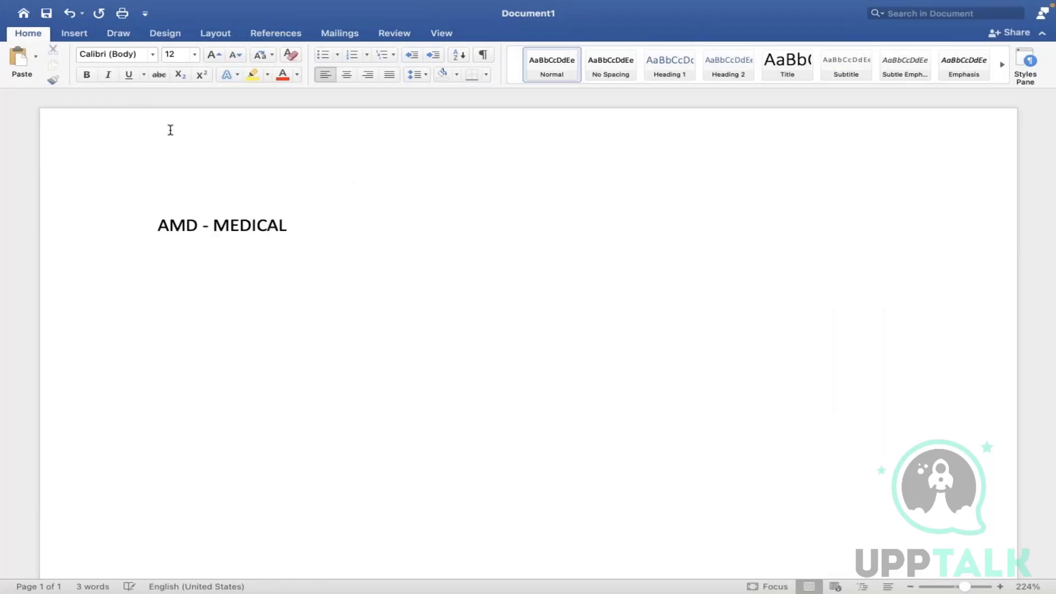
{"action": "left_click", "coordinate": [70, 35]}
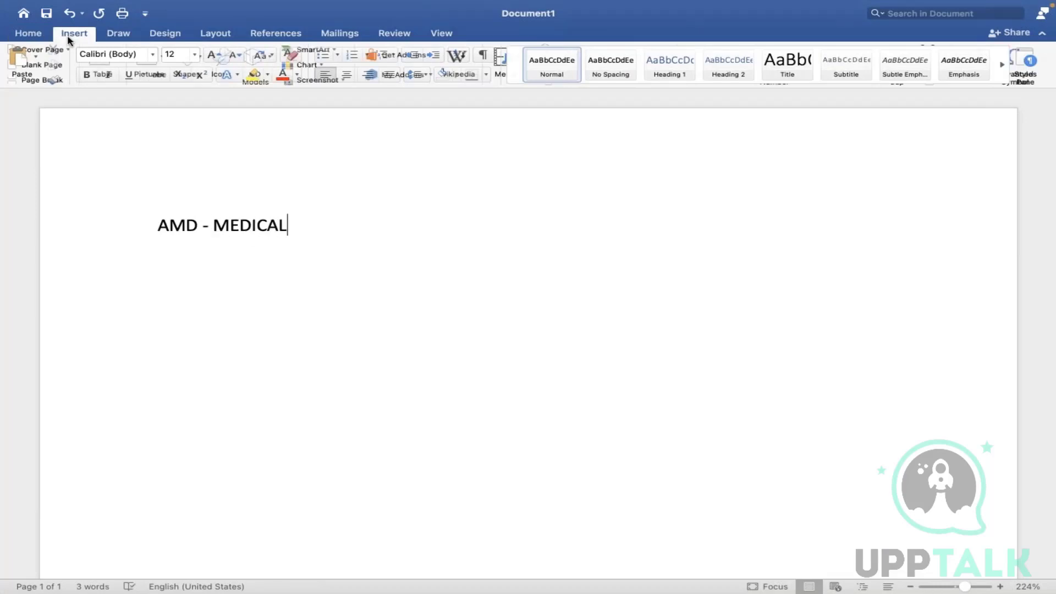
{"action": "left_click", "coordinate": [198, 70]}
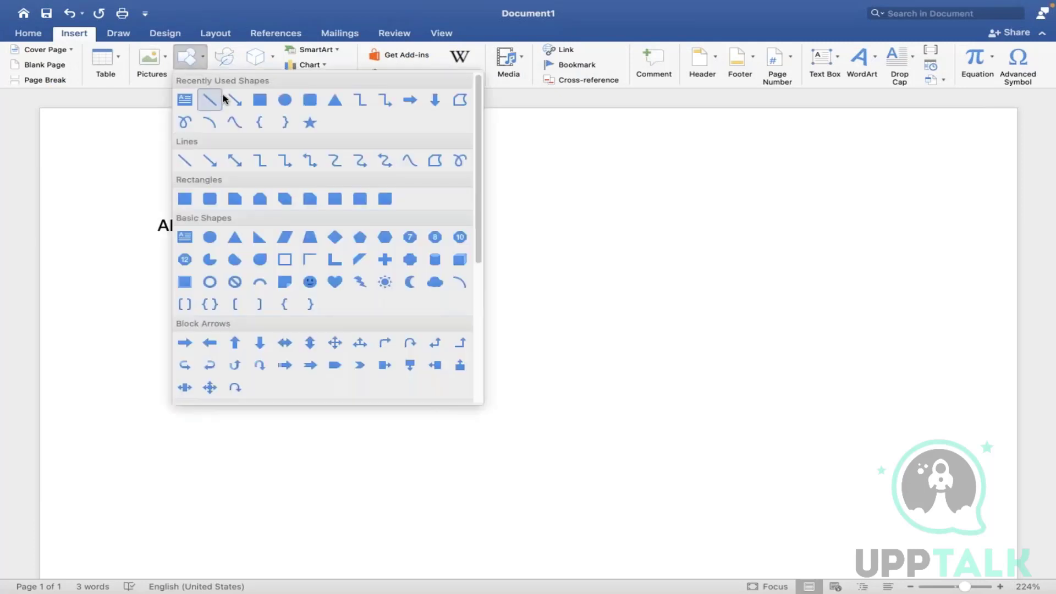
{"action": "left_click", "coordinate": [229, 101]}
{"action": "left_click_drag", "start_coordinate": [288, 216], "coordinate": [390, 184]}
{"action": "left_click", "coordinate": [387, 291]}
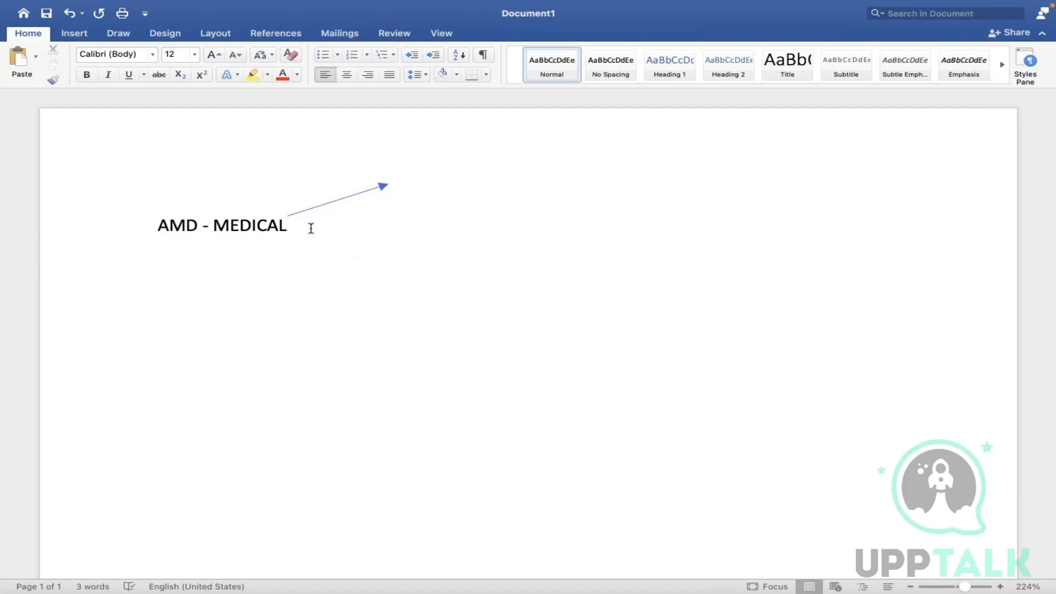
- Add 'FULL HEALTH CARE' and 'DENTAL & vision' on new lines below AMD – MEDICAL
{"action": "key", "text": "Return"}
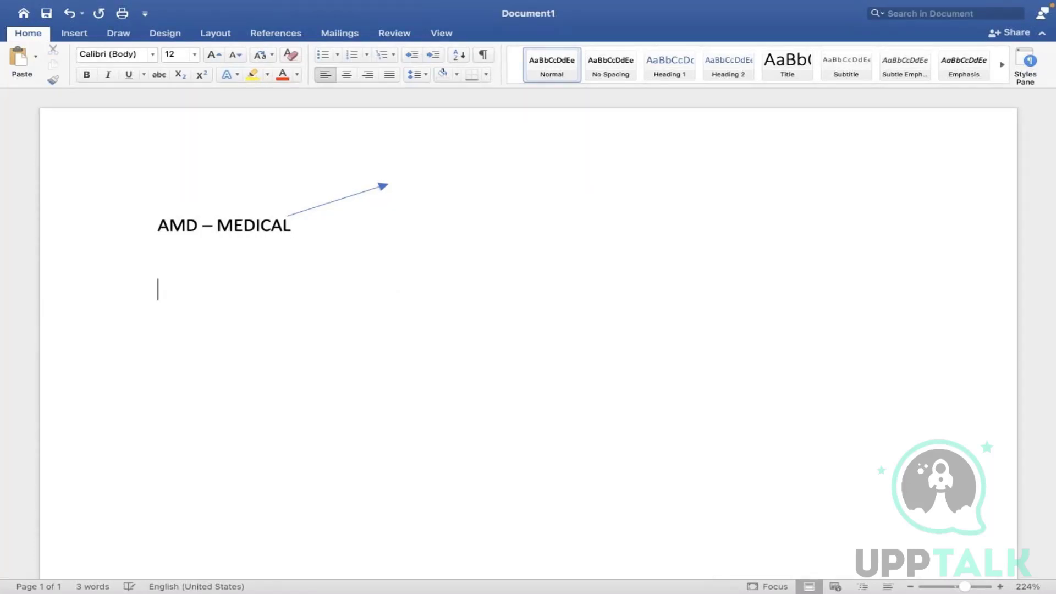
{"action": "key", "text": "Return"}
{"action": "type", "text": "FULL"}
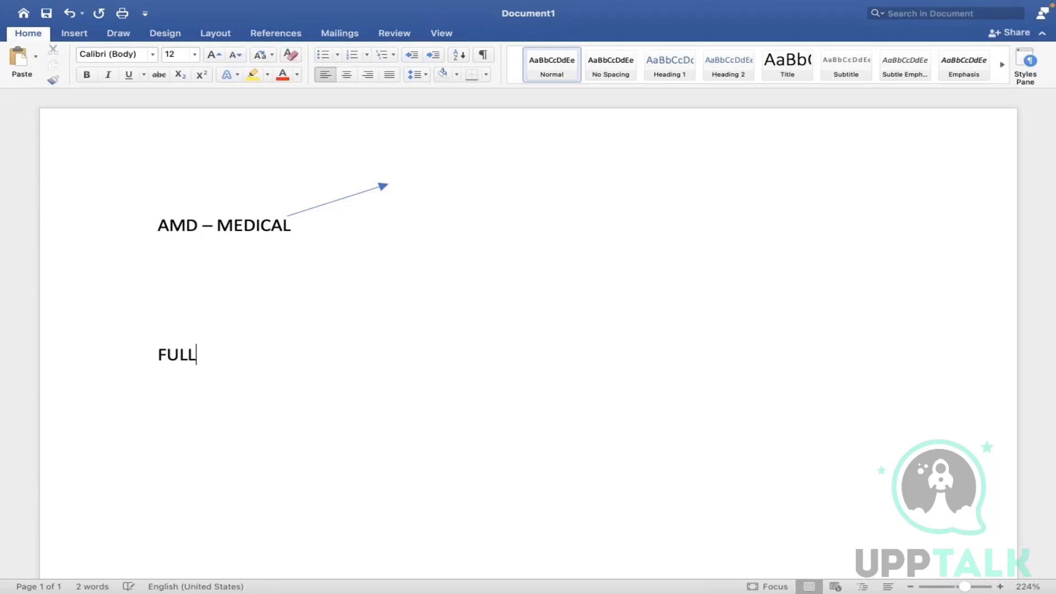
{"action": "type", "text": " HEALTH CARE"}
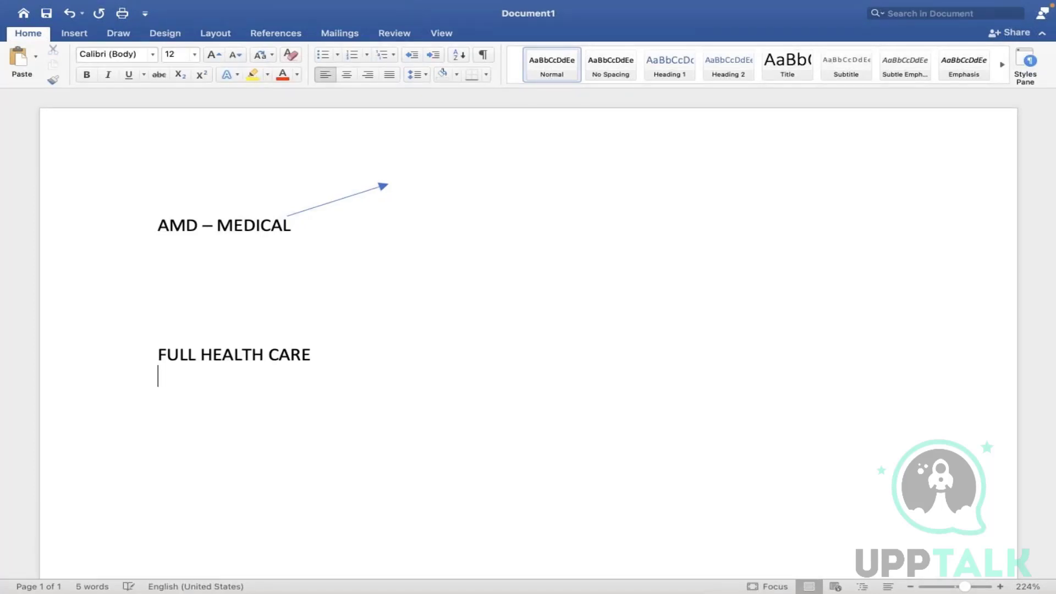
{"action": "key", "text": "Return"}
{"action": "type", "text": "DENTAL"}
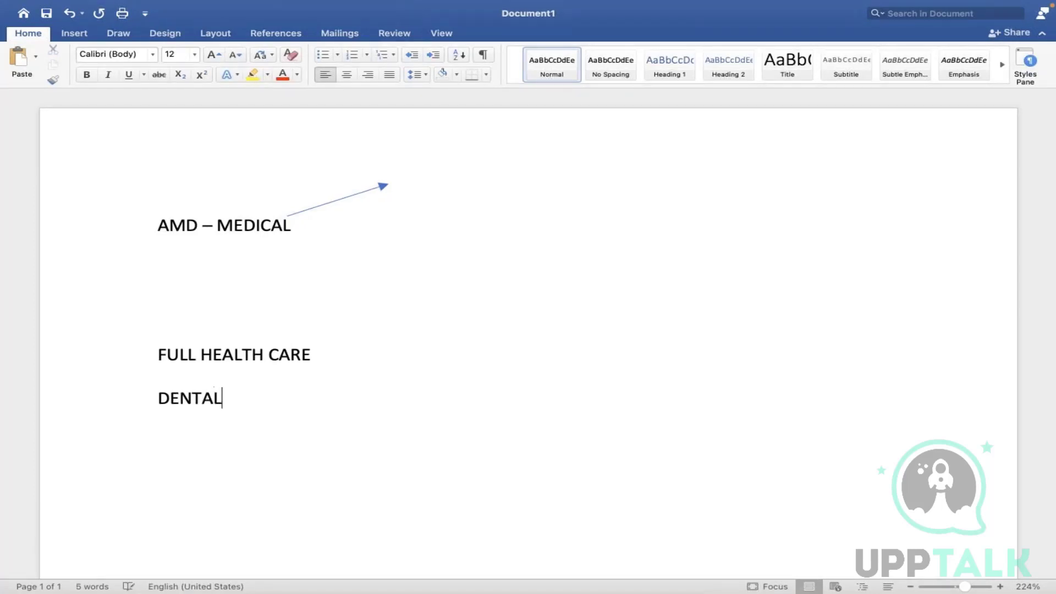
{"action": "type", "text": " & vision"}
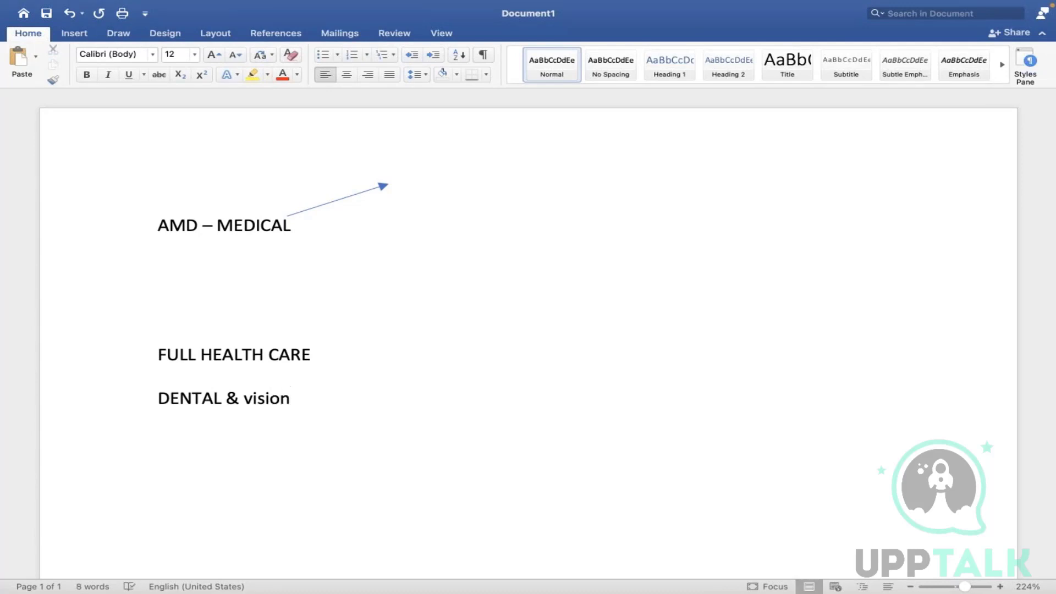
- Prefix the lines with 'Coverage type -', 'Benplan - 1.' and 'Ben plan - 2.'
{"action": "left_click", "coordinate": [325, 354]}
{"action": "left_click_drag", "start_coordinate": [298, 400], "coordinate": [158, 398]}
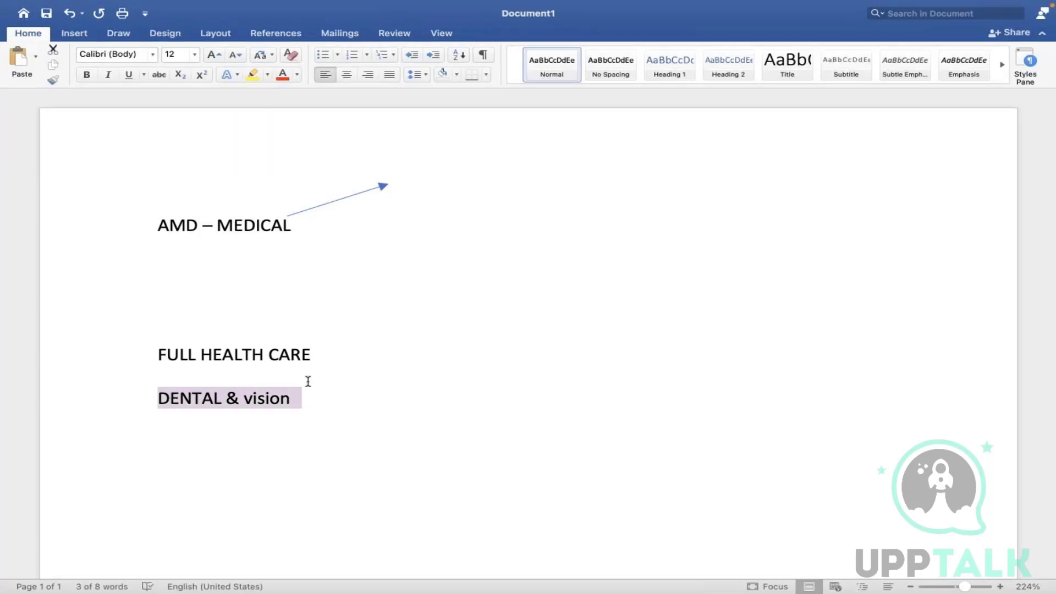
{"action": "left_click_drag", "start_coordinate": [311, 357], "coordinate": [163, 333]}
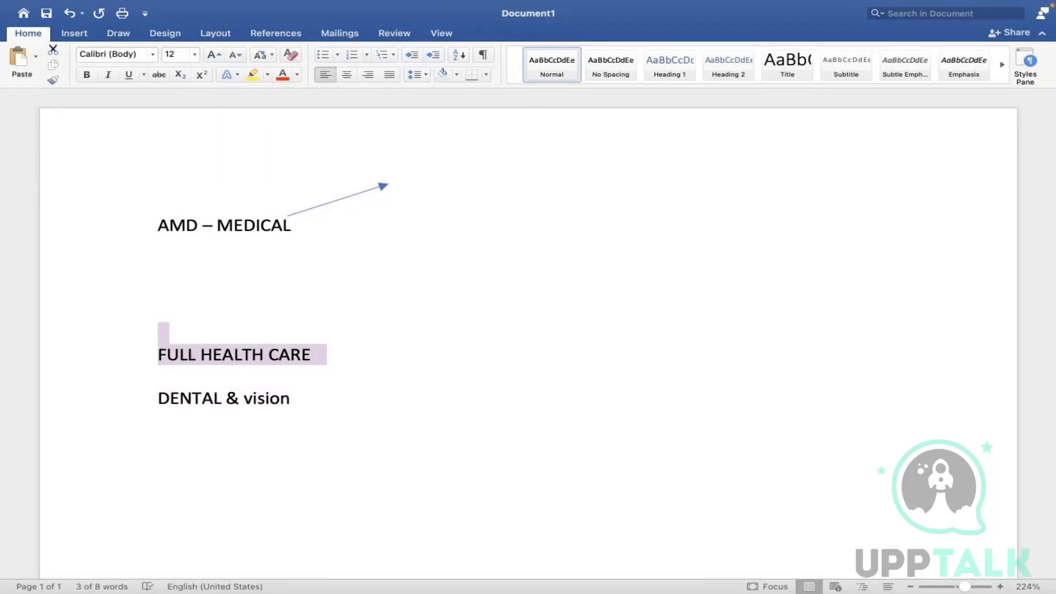
{"action": "left_click", "coordinate": [375, 364]}
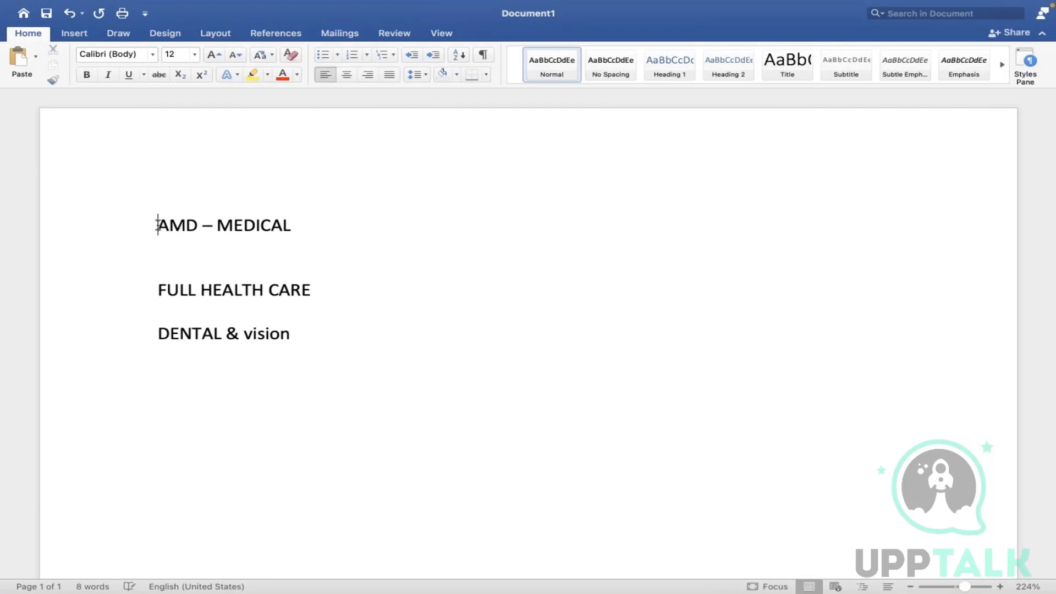
{"action": "left_click", "coordinate": [158, 225]}
{"action": "type", "text": "Coverage "}
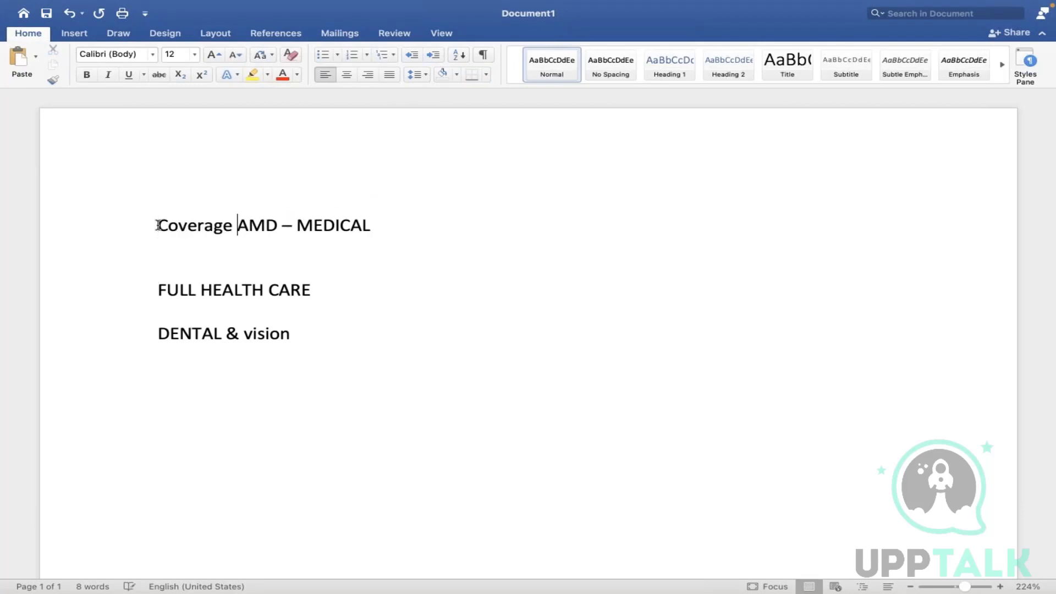
{"action": "type", "text": "type - AMD – MEDICAL "}
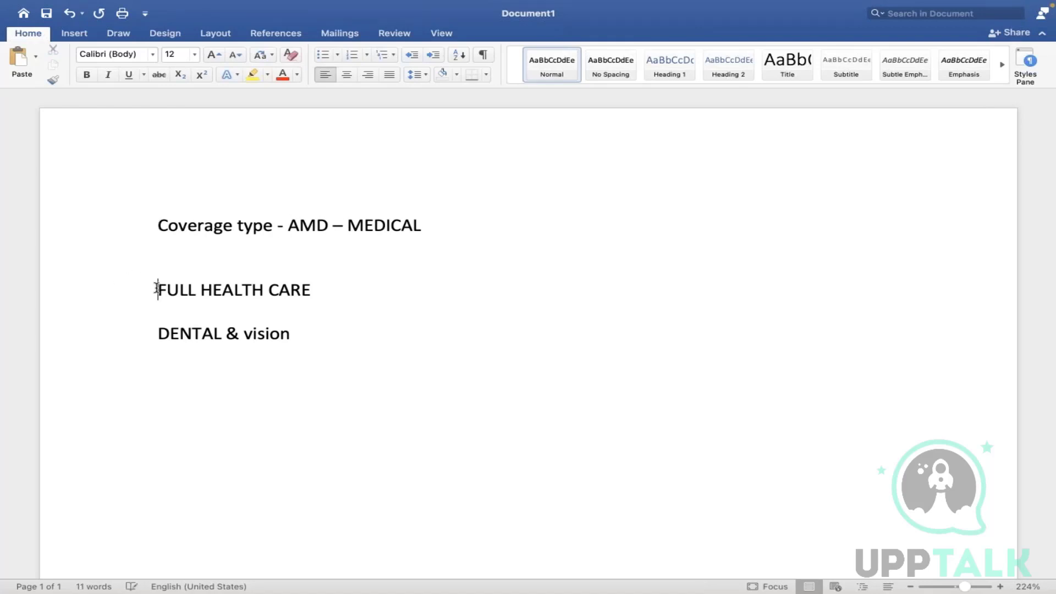
{"action": "type", "text": "Benplan "}
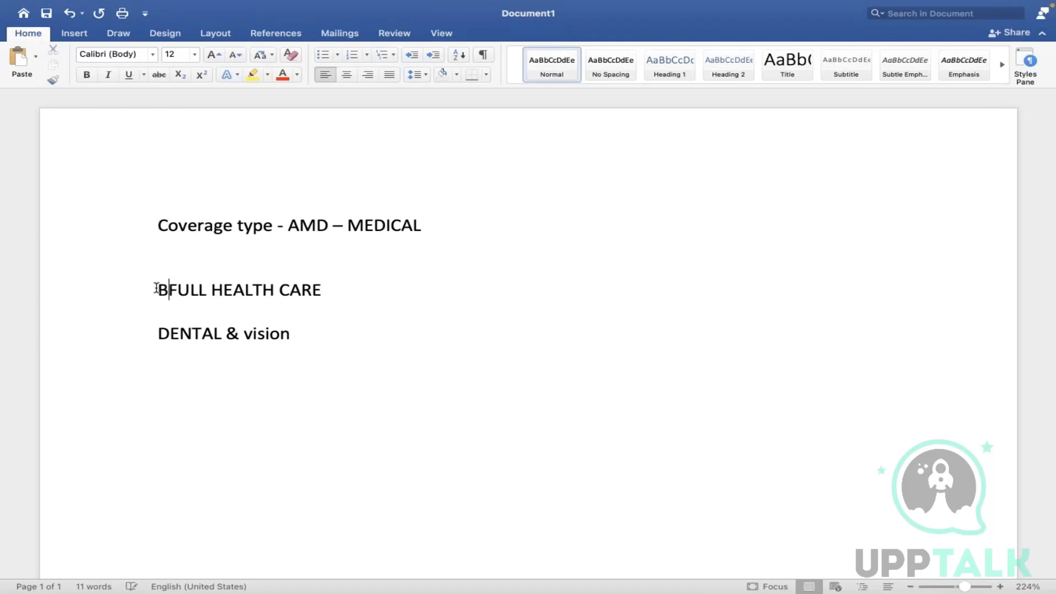
{"action": "type", "text": "- 1"}
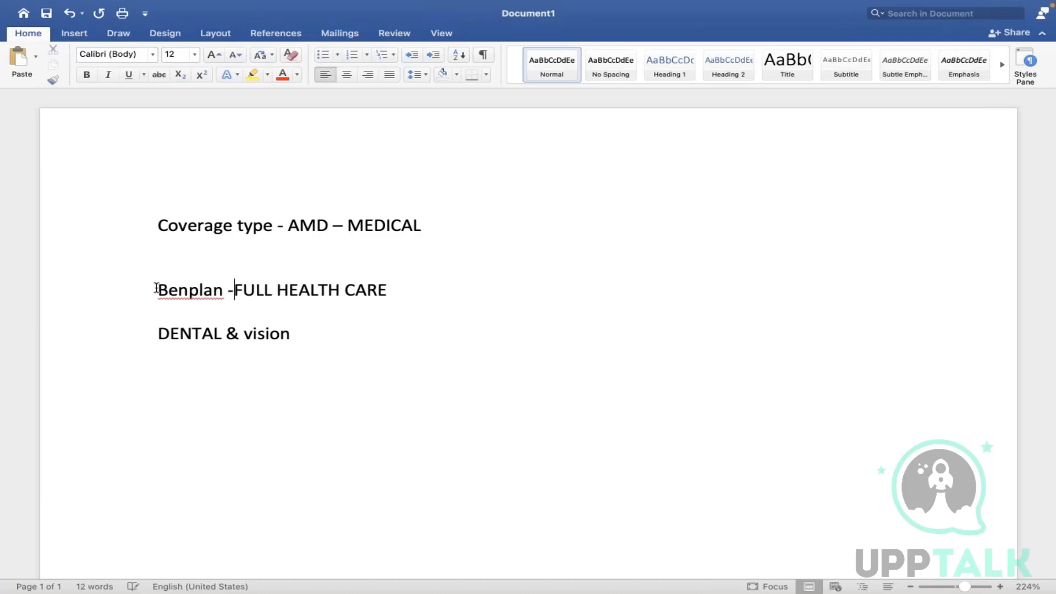
{"action": "left_click", "coordinate": [157, 332]}
{"action": "type", "text": "Ben plan "}
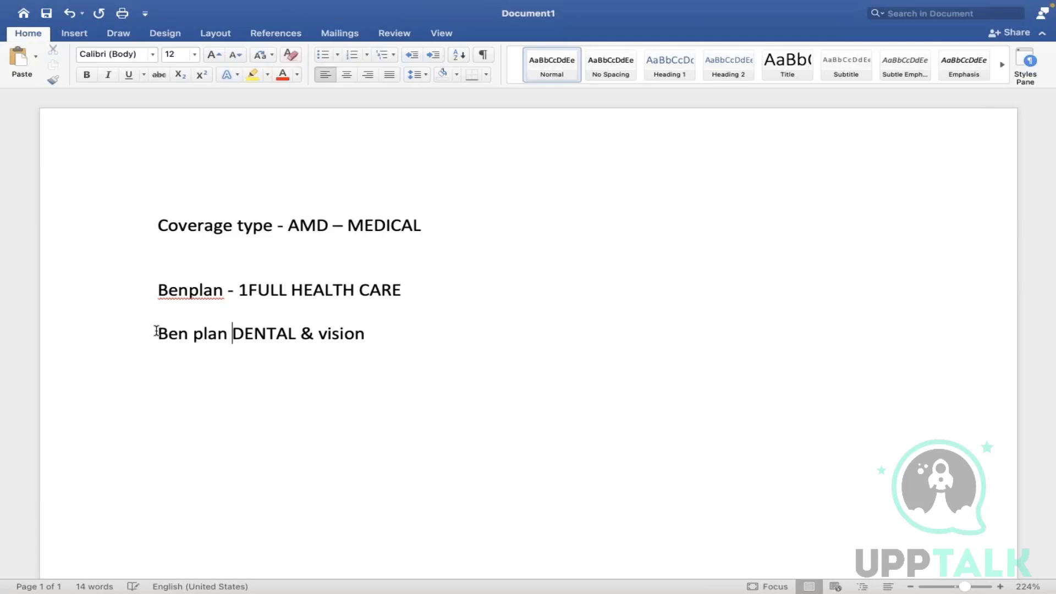
{"action": "type", "text": "- 2"}
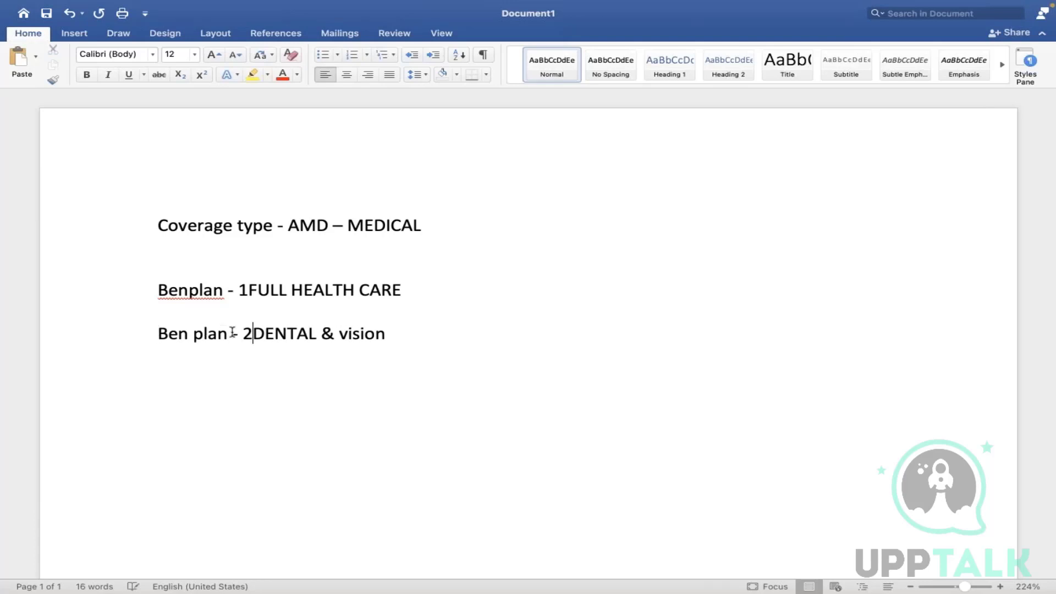
{"action": "type", "text": "."}
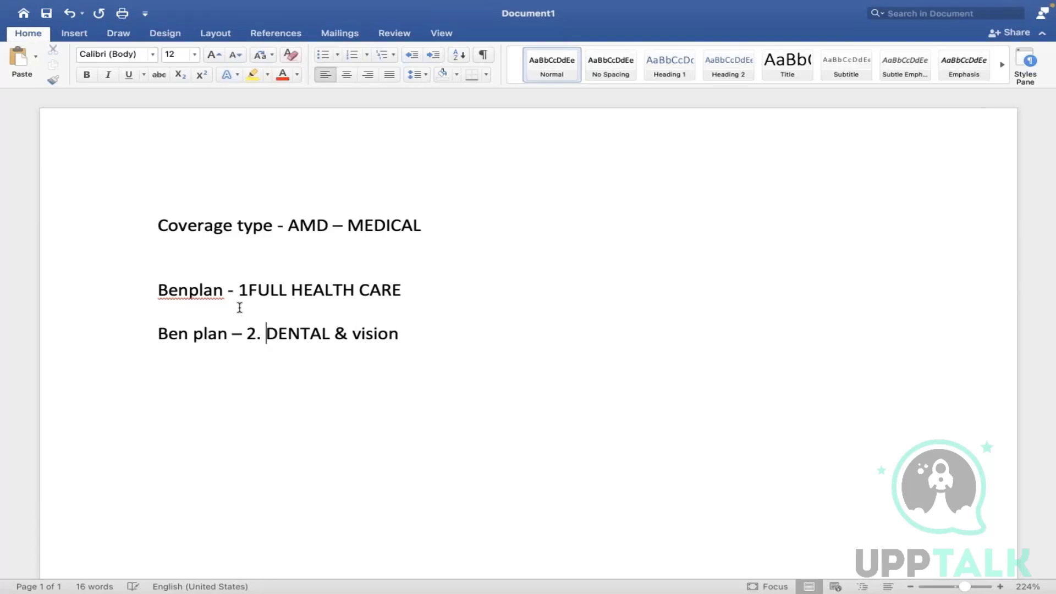
{"action": "left_click", "coordinate": [251, 288]}
{"action": "type", "text": "."}
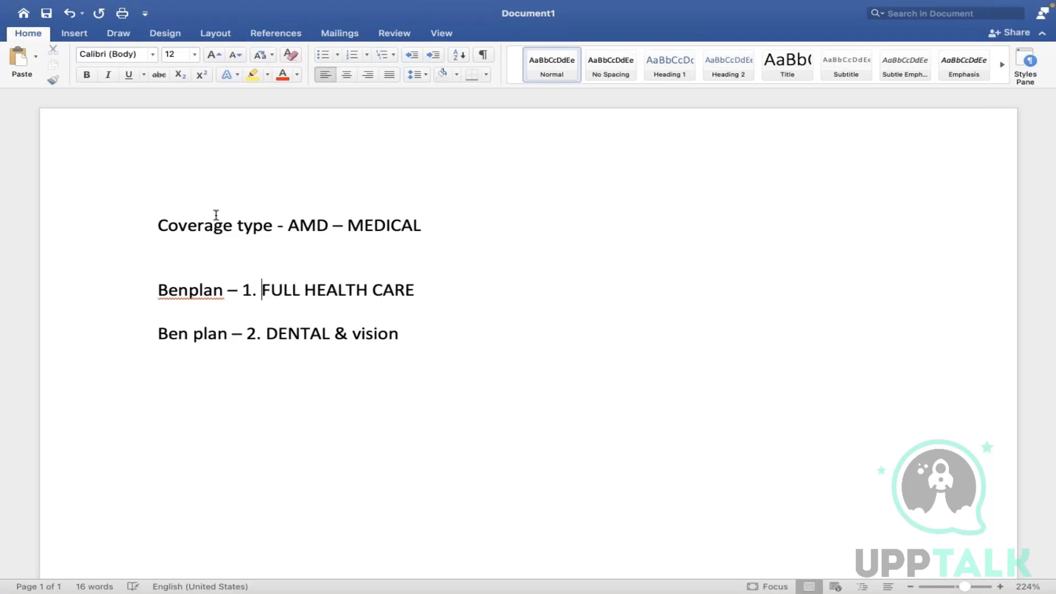
{"action": "key", "text": "Down"}
{"action": "key", "text": "Up"}
{"action": "key", "text": "Up"}
- Back in Workday, open Edit Enrollment Event Rule and browse the enrollment event rules
{"action": "key", "text": "ctrl+Left"}
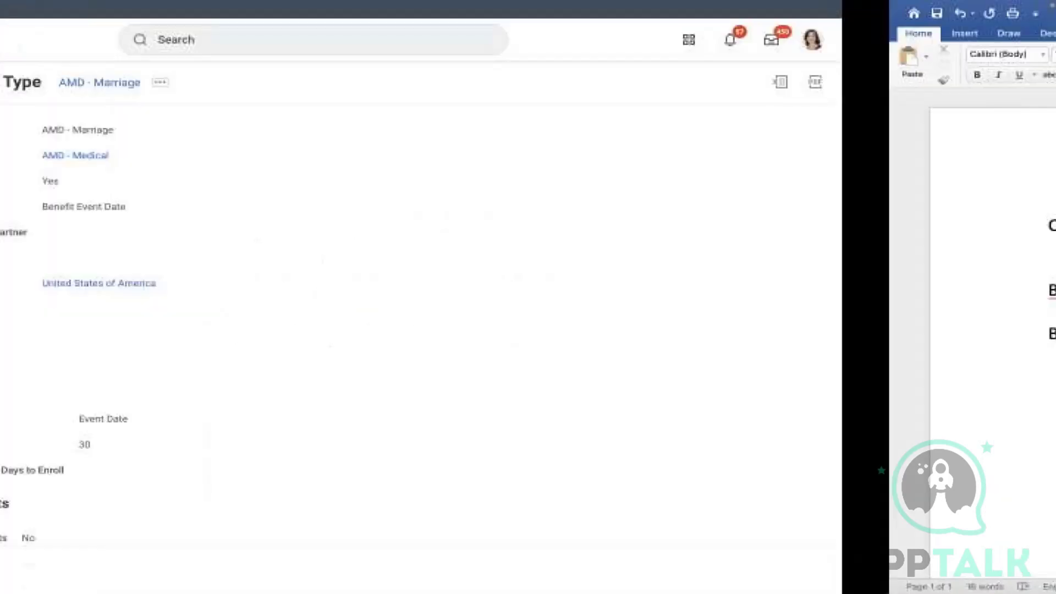
{"action": "left_click", "coordinate": [453, 36]}
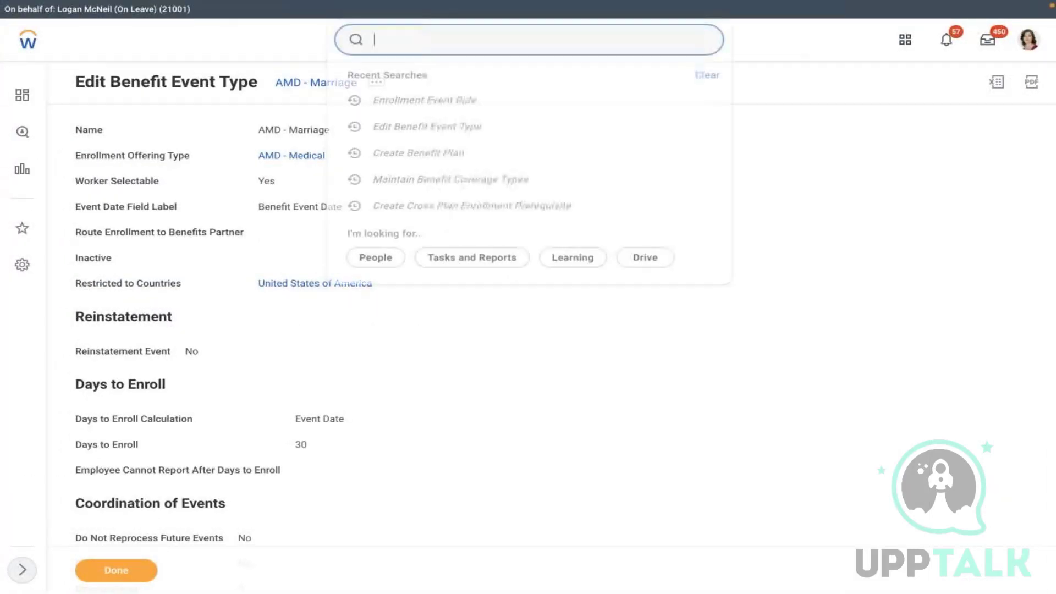
{"action": "type", "text": "edit enr"}
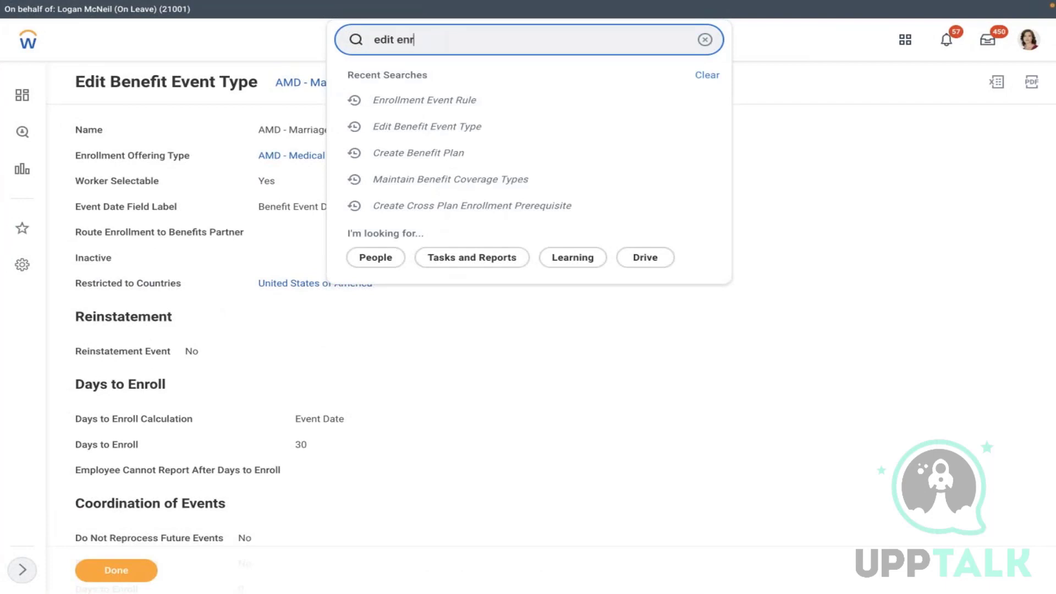
{"action": "type", "text": "ollment event"}
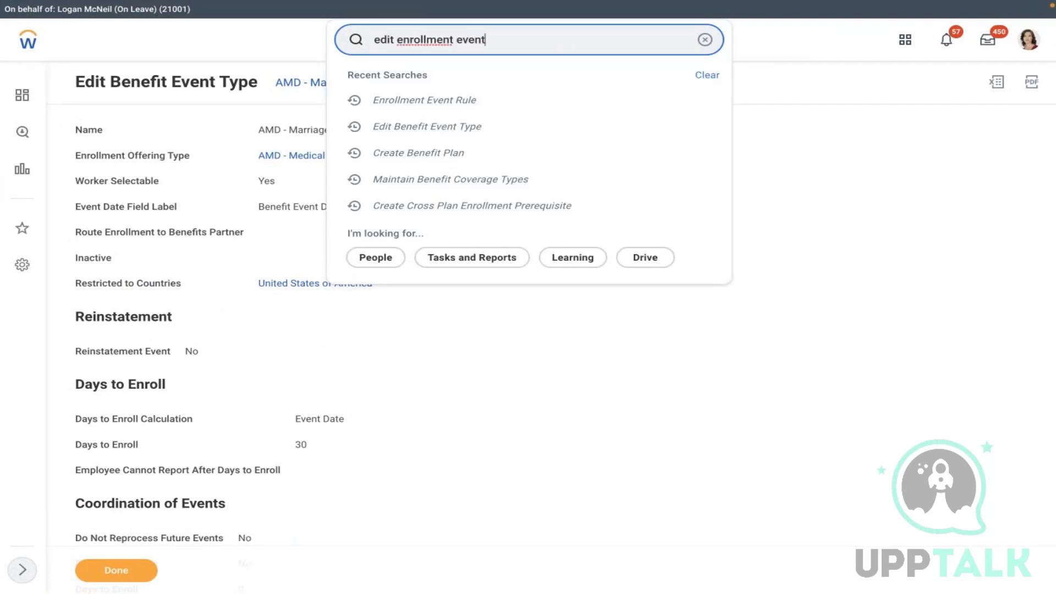
{"action": "type", "text": " rule"}
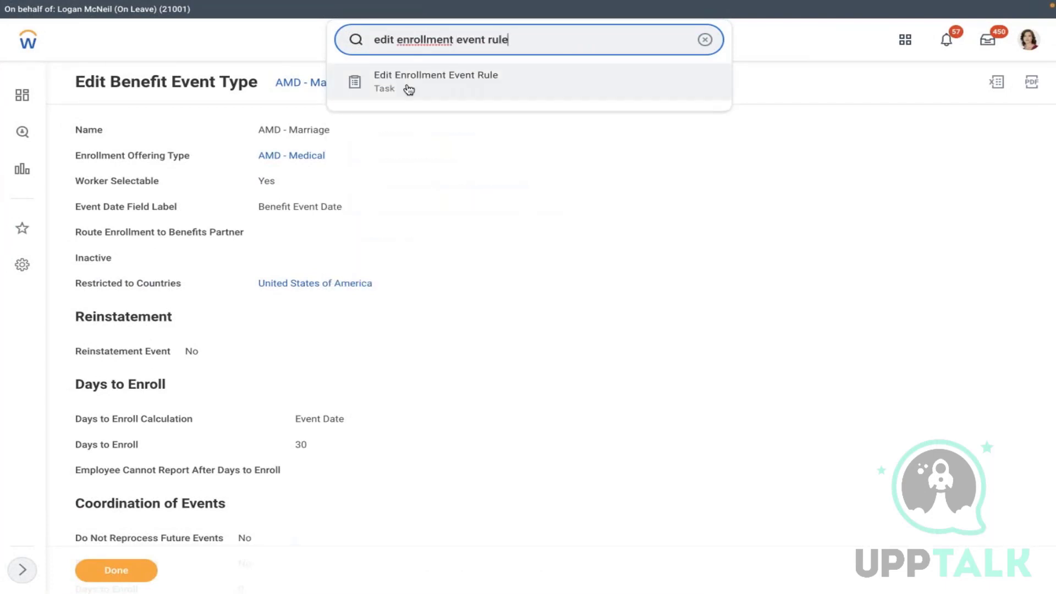
{"action": "left_click", "coordinate": [418, 85]}
{"action": "left_click", "coordinate": [473, 167]}
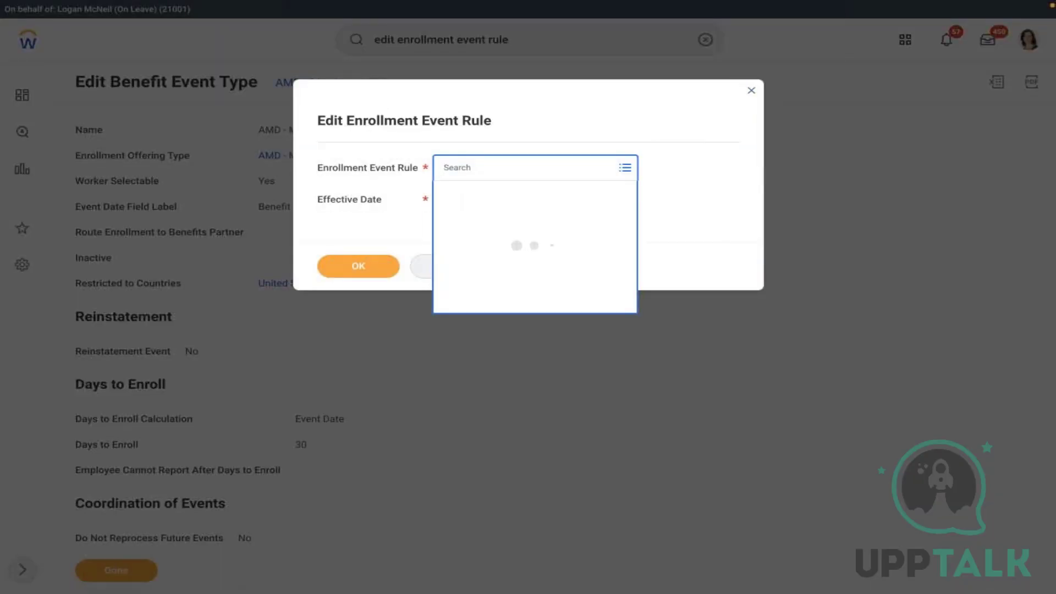
{"action": "left_click", "coordinate": [477, 195]}
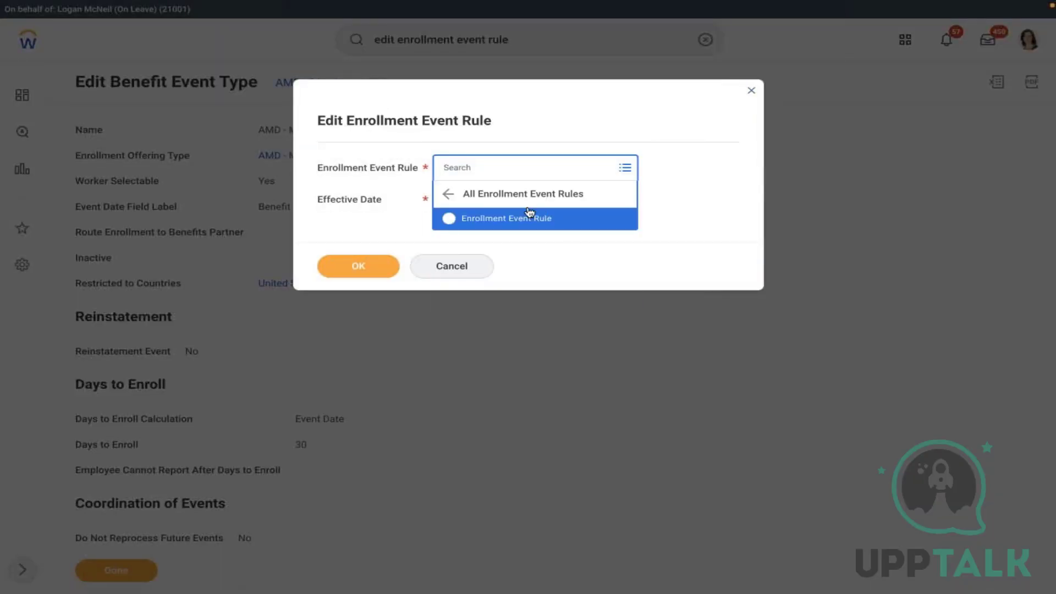
{"action": "left_click", "coordinate": [529, 212]}
{"action": "left_click", "coordinate": [396, 223]}
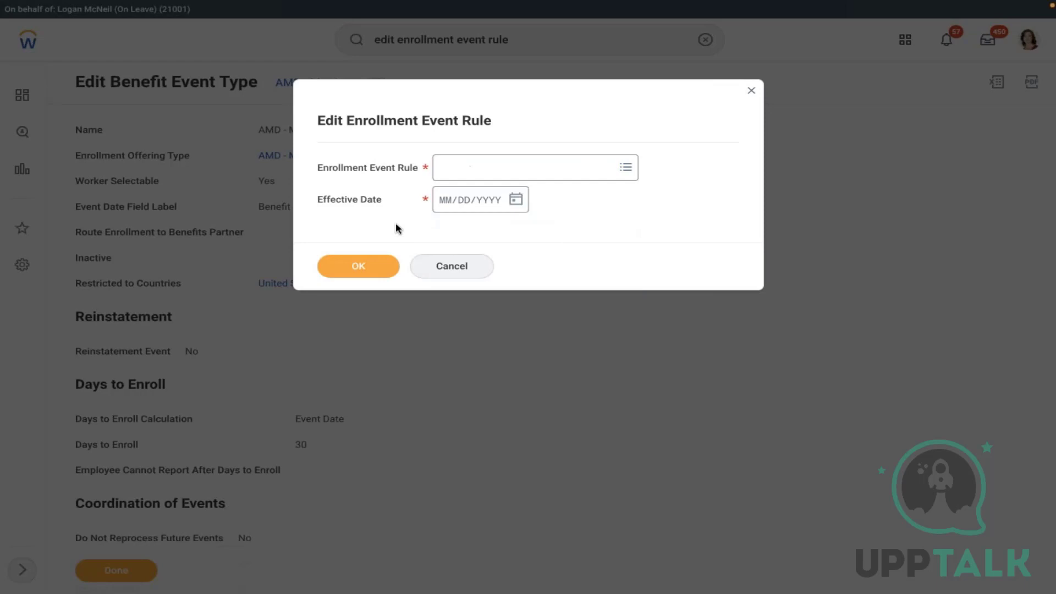
- Choose Enrollment Event Rule, cancel and discard the edit, then rerun the task search
{"action": "left_click", "coordinate": [514, 174]}
{"action": "left_click", "coordinate": [490, 197]}
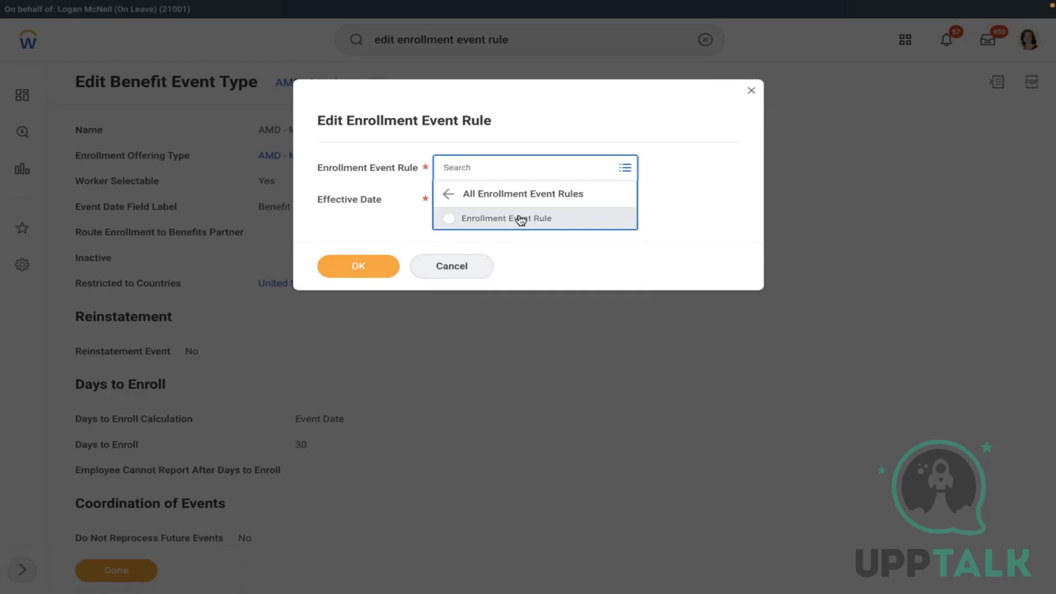
{"action": "left_click", "coordinate": [495, 220]}
{"action": "left_click", "coordinate": [515, 201]}
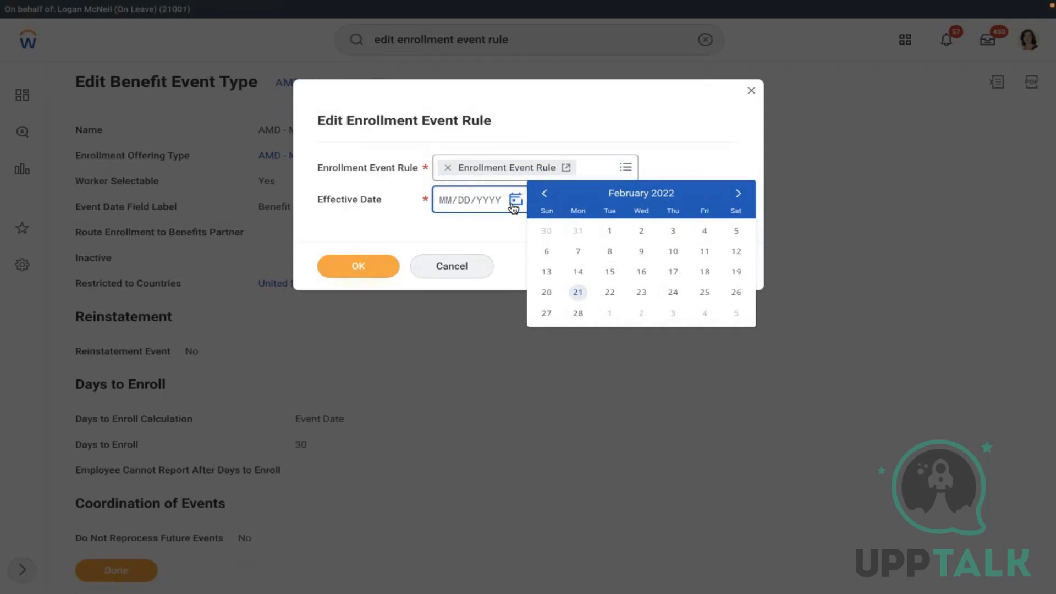
{"action": "left_click", "coordinate": [446, 268]}
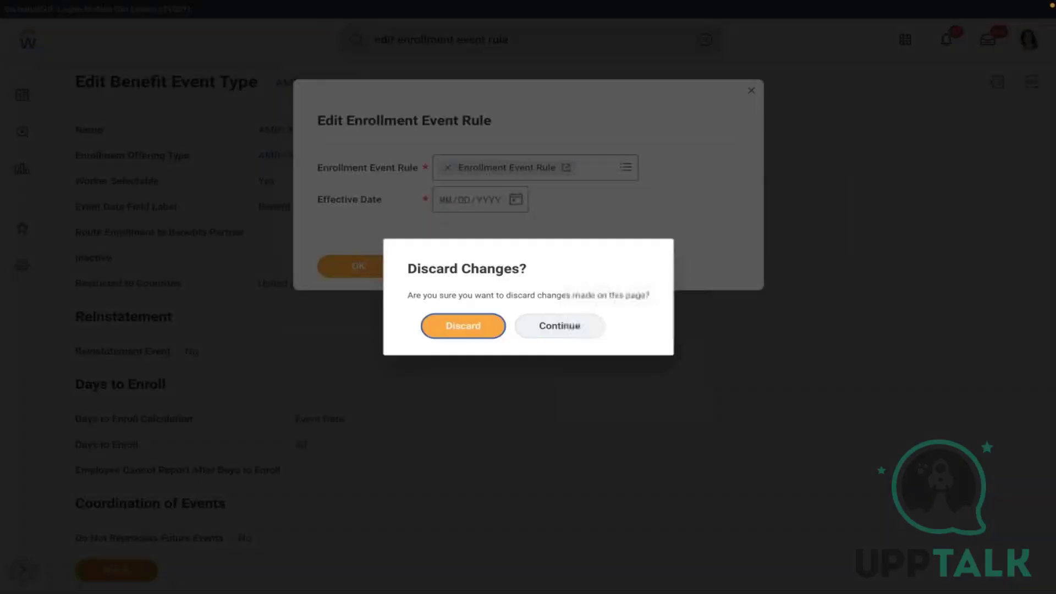
{"action": "left_click", "coordinate": [461, 327]}
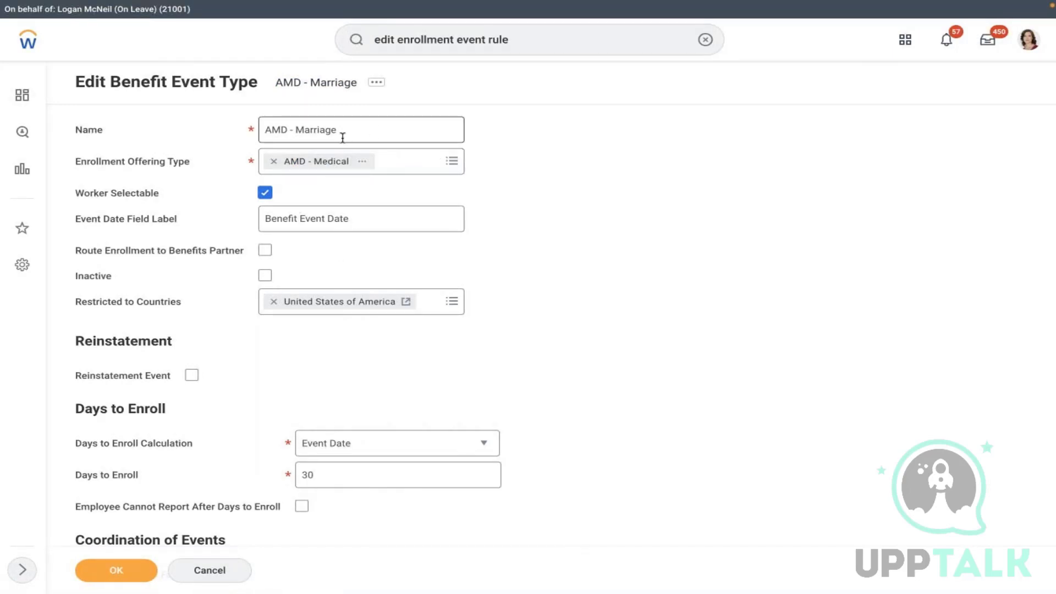
{"action": "left_click", "coordinate": [542, 40]}
{"action": "key", "text": "Return"}
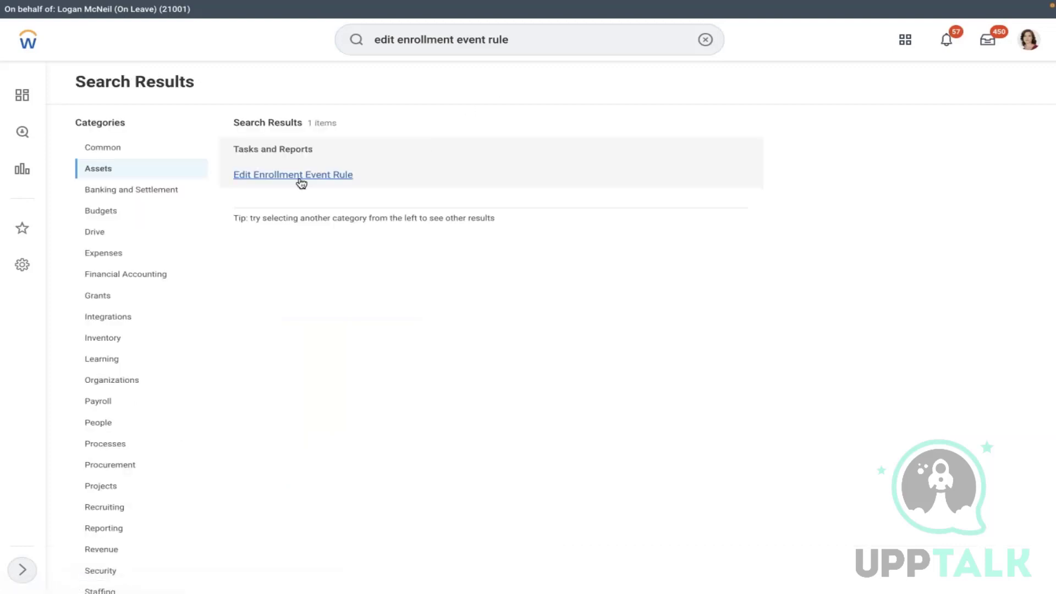
- Open Enrollment Event Rule for editing with effective date 01/01/2022
{"action": "left_click", "coordinate": [299, 172]}
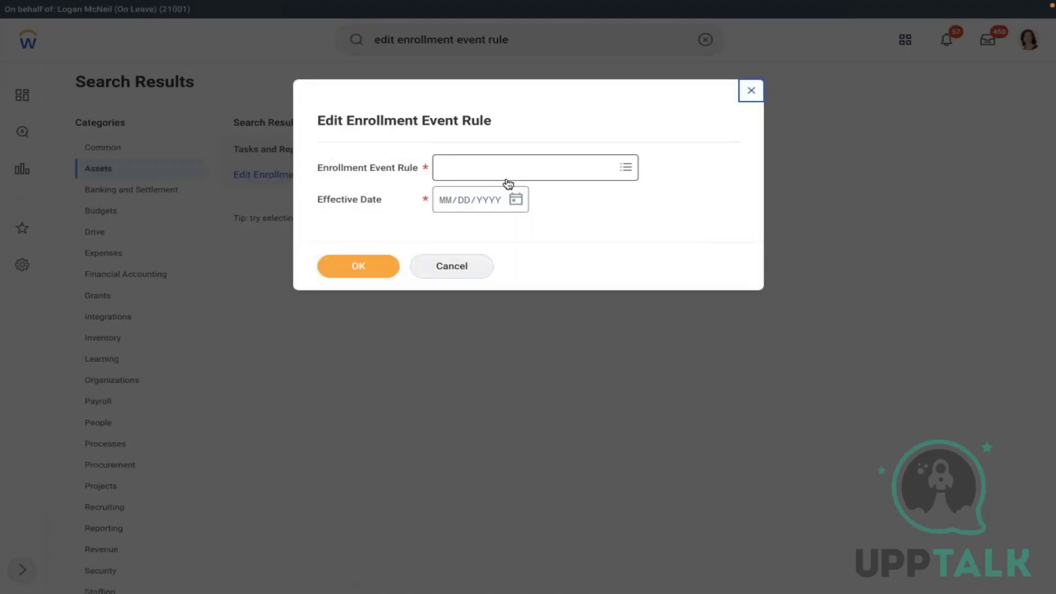
{"action": "left_click", "coordinate": [504, 175]}
{"action": "left_click", "coordinate": [482, 191]}
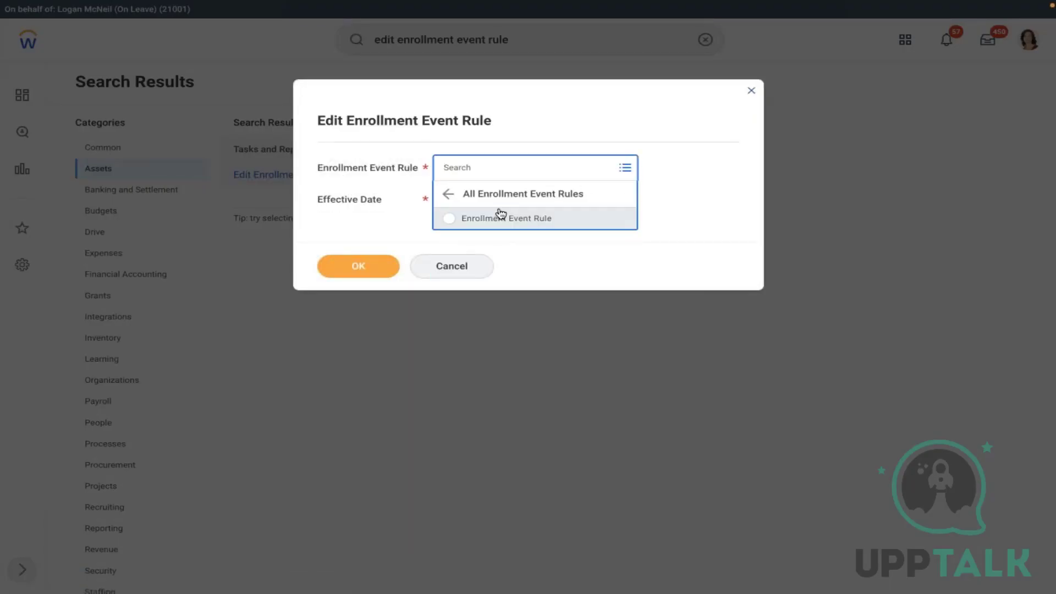
{"action": "left_click", "coordinate": [498, 216]}
{"action": "left_click", "coordinate": [515, 199]}
{"action": "left_click", "coordinate": [545, 194]}
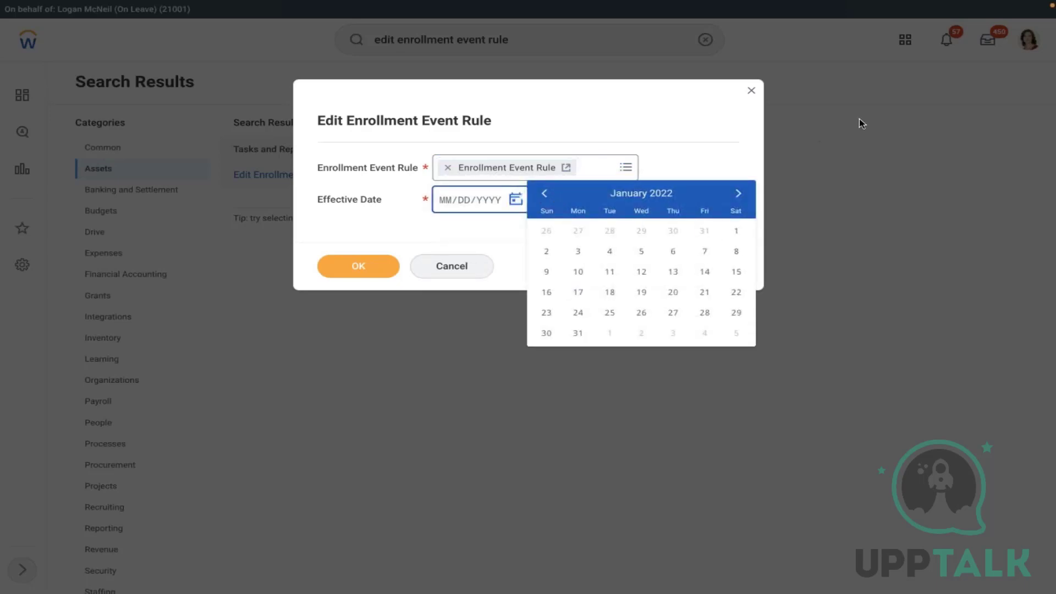
{"action": "left_click", "coordinate": [735, 233]}
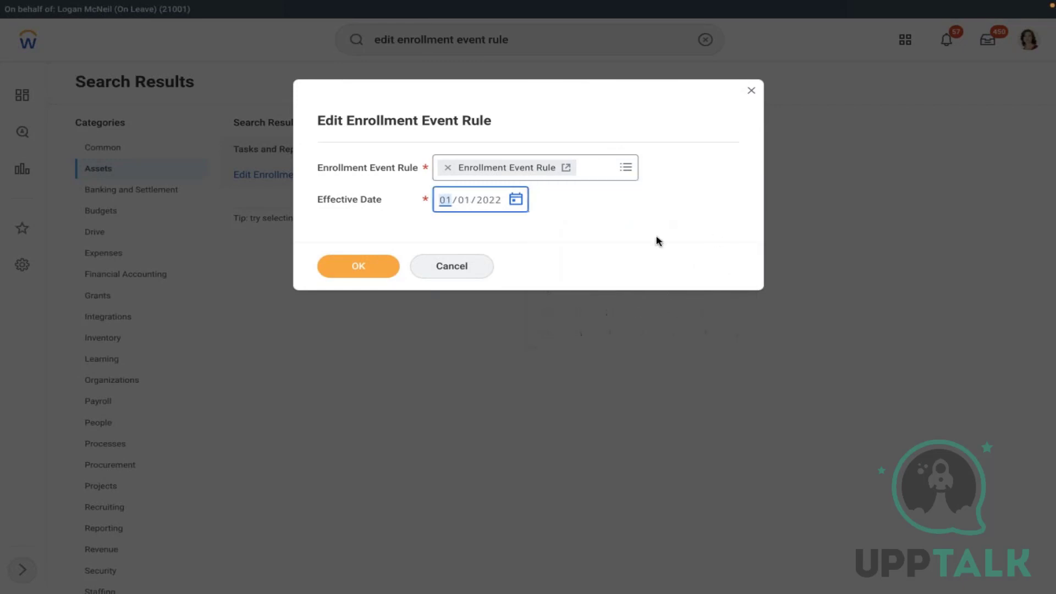
{"action": "left_click", "coordinate": [345, 269]}
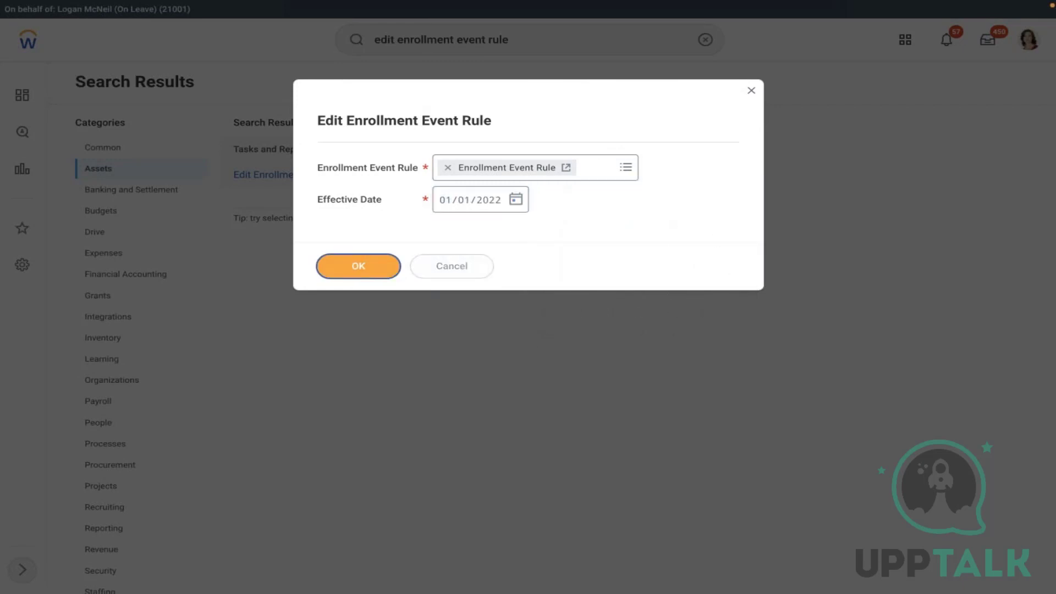
- Check the AMD - Marriage row for AMD - Medical coverage and save the rule
{"action": "scroll", "coordinate": [495, 265], "scroll_direction": "down", "scroll_amount": 6}
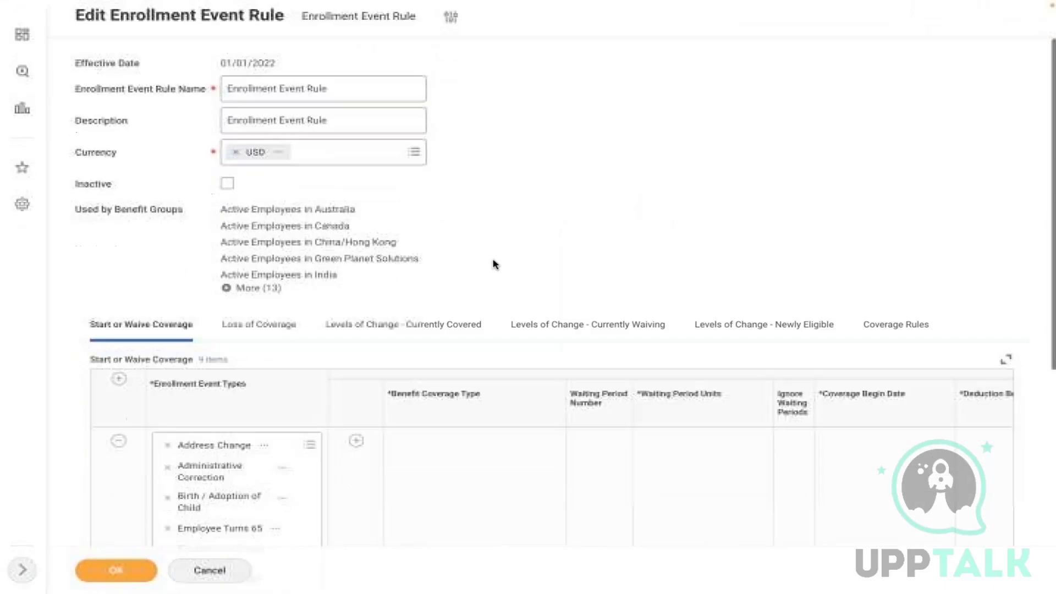
{"action": "scroll", "coordinate": [495, 265], "scroll_direction": "down", "scroll_amount": 6}
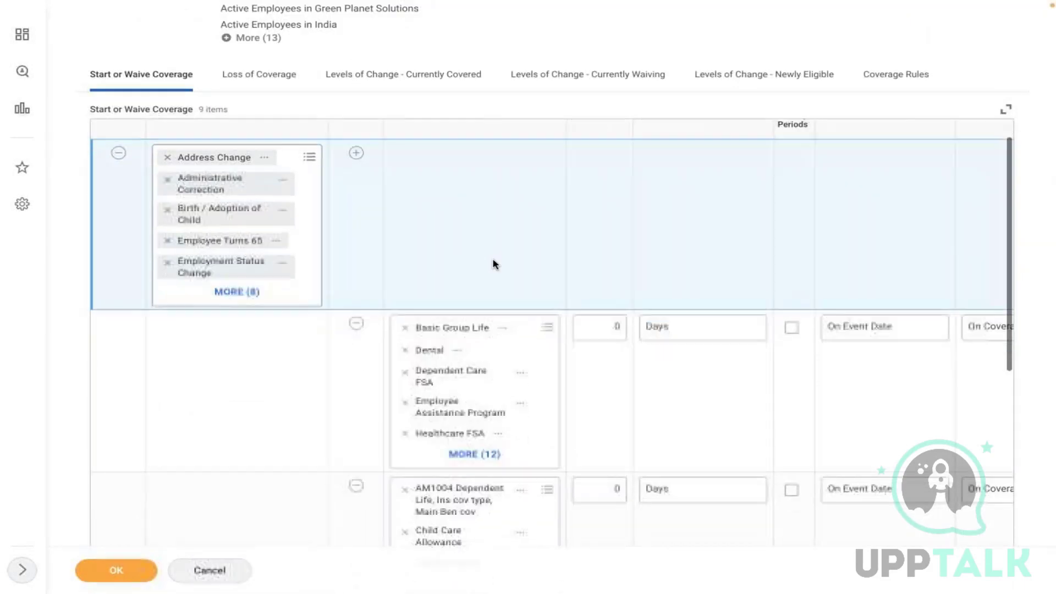
{"action": "scroll", "coordinate": [495, 265], "scroll_direction": "down", "scroll_amount": 7}
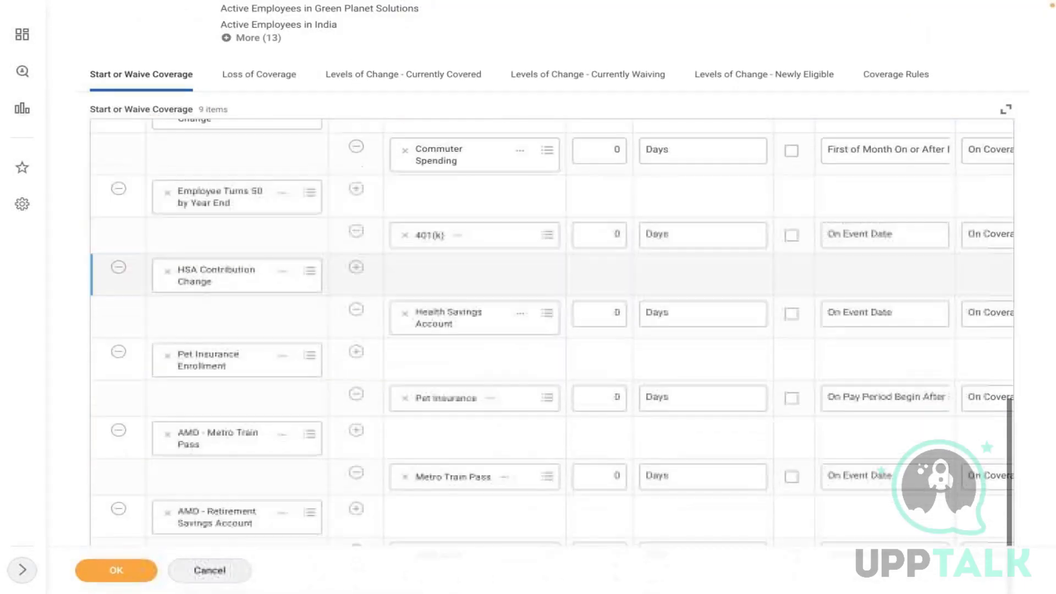
{"action": "scroll", "coordinate": [551, 275], "scroll_direction": "down", "scroll_amount": 1}
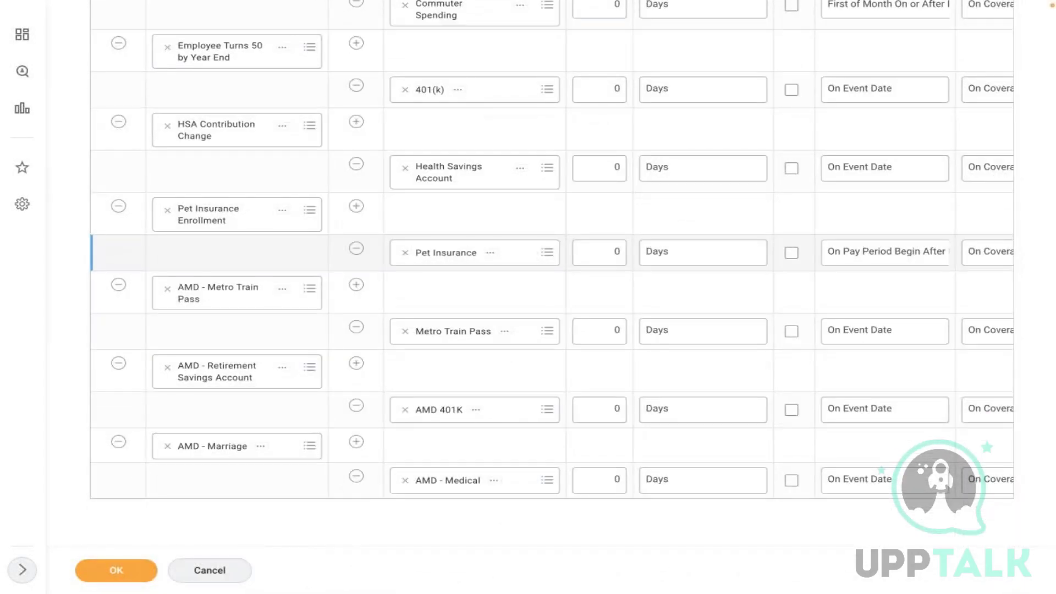
{"action": "left_click", "coordinate": [547, 452]}
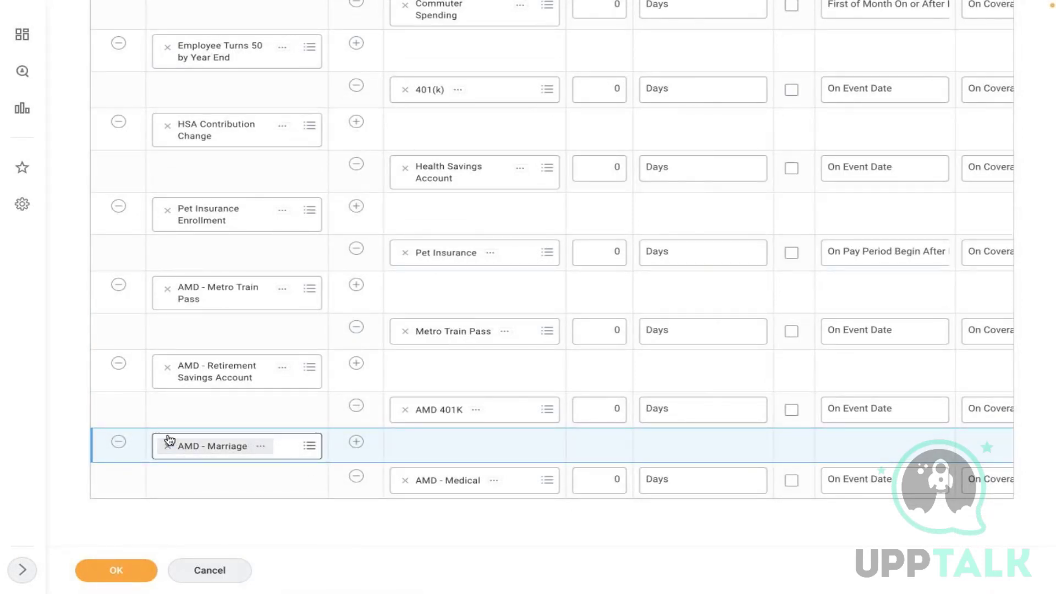
{"action": "left_click", "coordinate": [263, 447]}
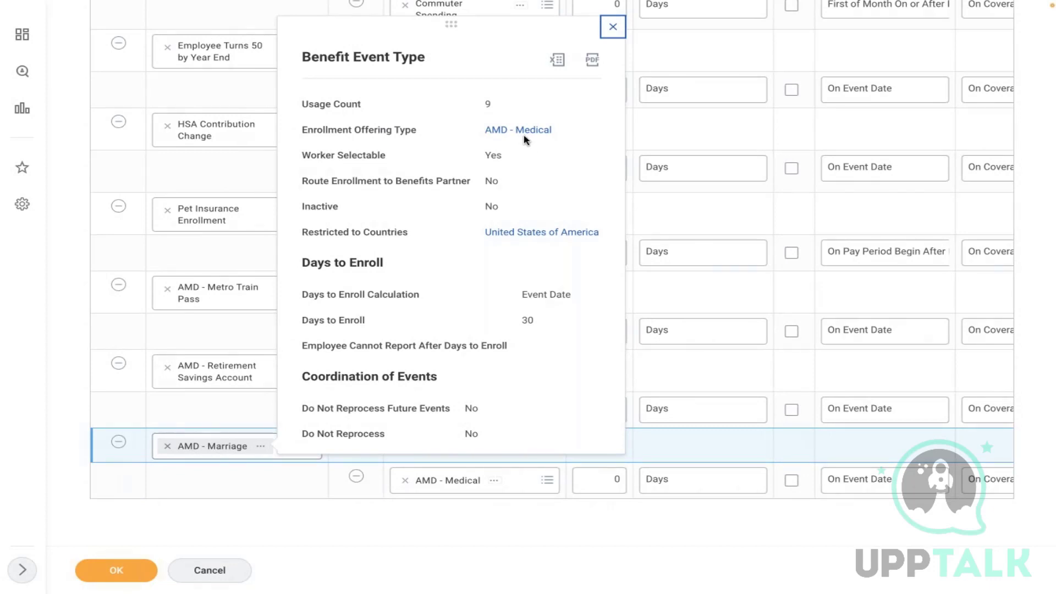
{"action": "left_click", "coordinate": [683, 137]}
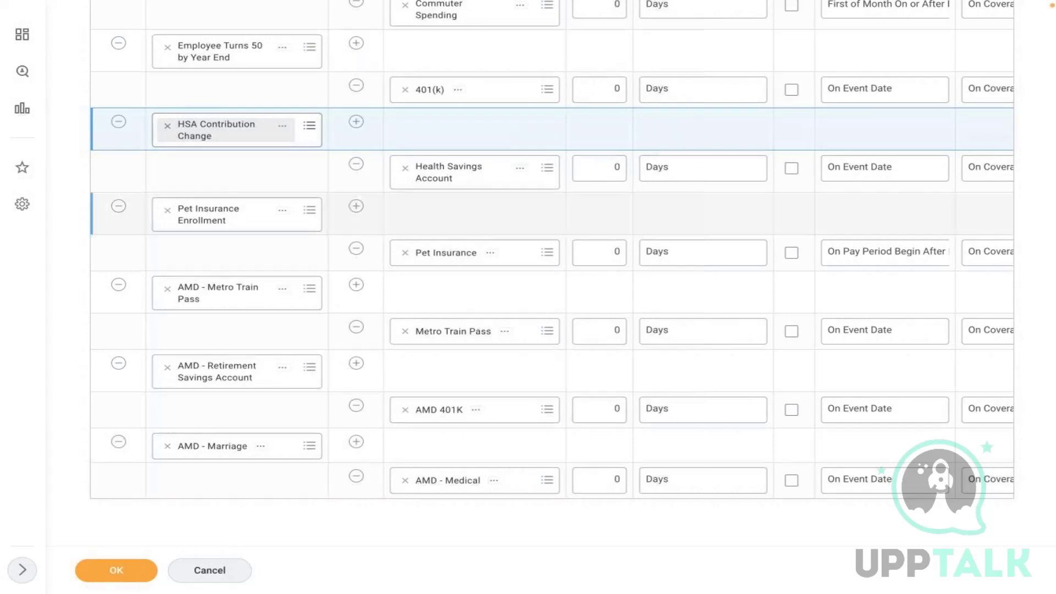
{"action": "left_click", "coordinate": [419, 450]}
{"action": "left_click", "coordinate": [117, 570]}
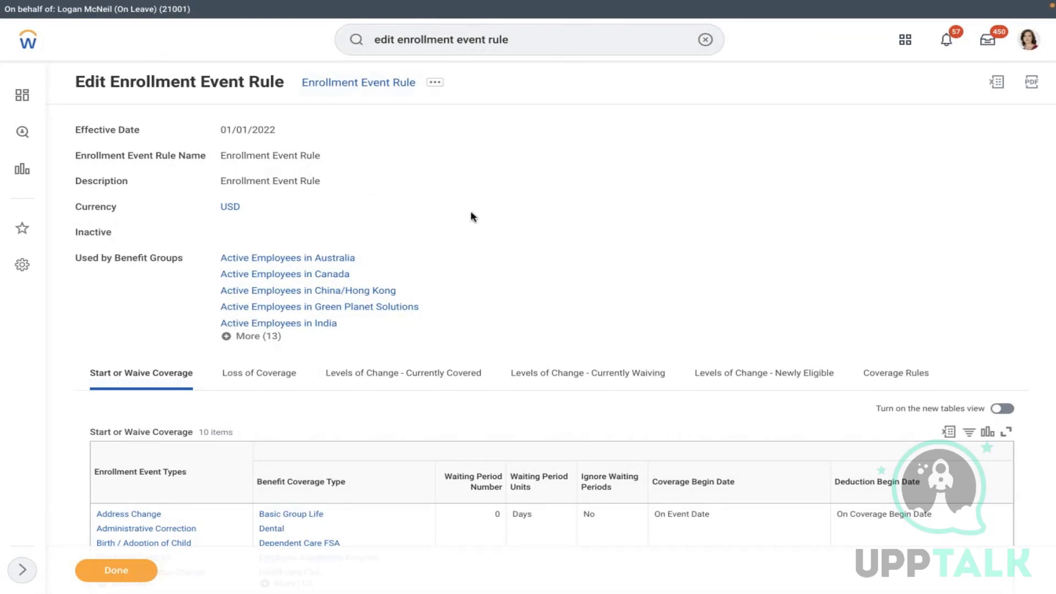
- Open Edit Benefit Plan Year Definition for AMD - Benefit Plan Year Definition
{"action": "left_click", "coordinate": [705, 39]}
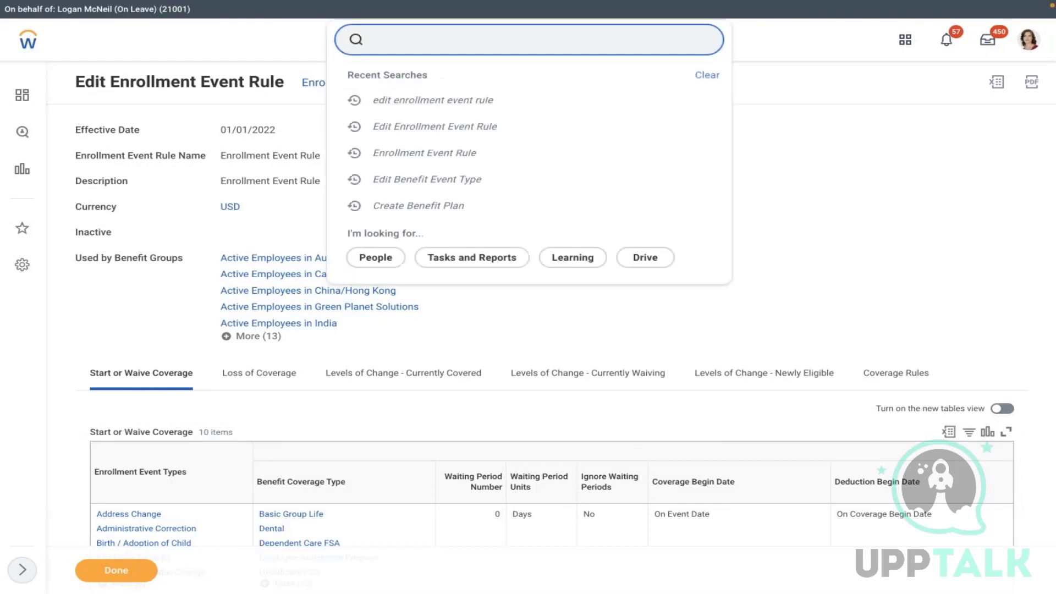
{"action": "type", "text": "edit ben plan"}
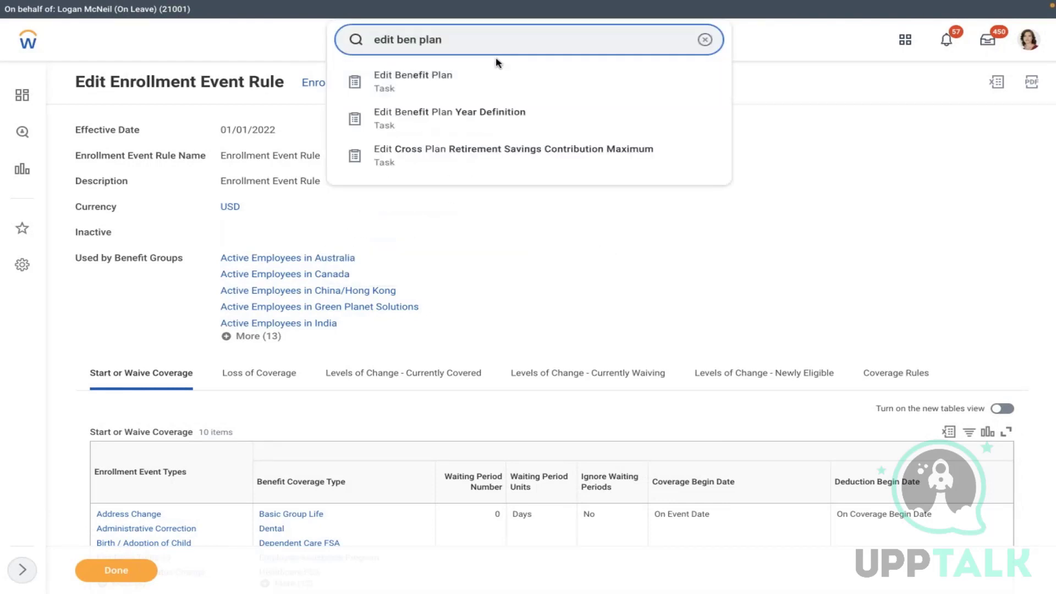
{"action": "left_click", "coordinate": [528, 108]}
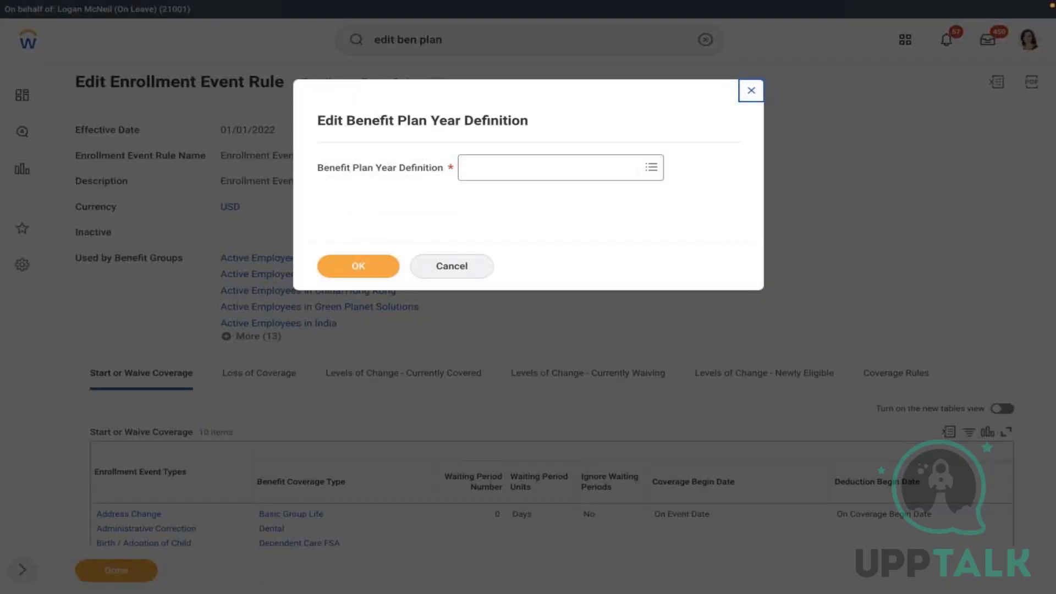
{"action": "left_click", "coordinate": [483, 165]}
{"action": "left_click", "coordinate": [529, 191]}
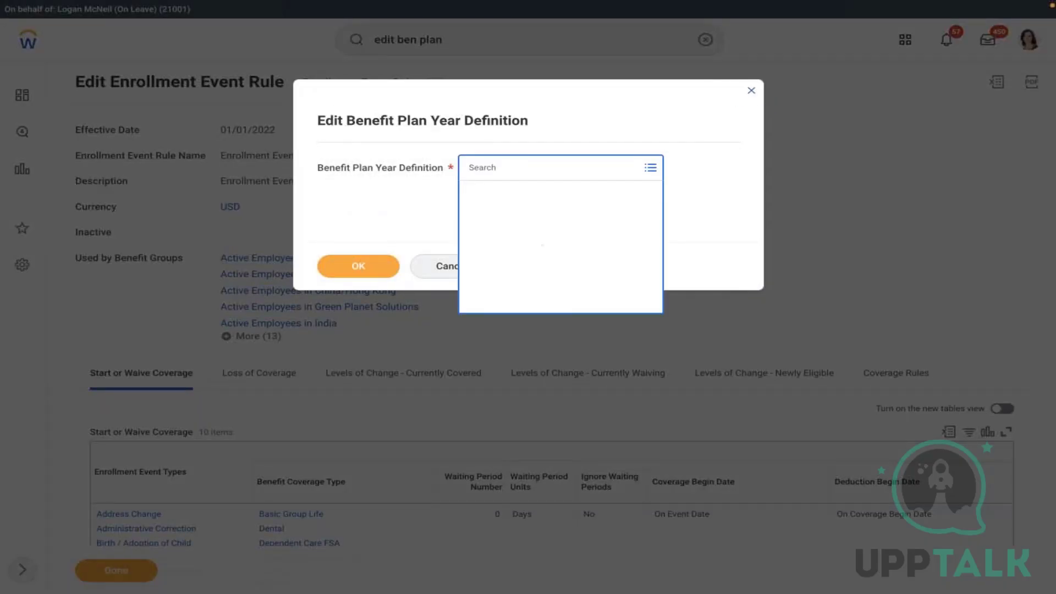
{"action": "key", "text": "Down"}
{"action": "key", "text": "Down"}
{"action": "key", "text": "Down"}
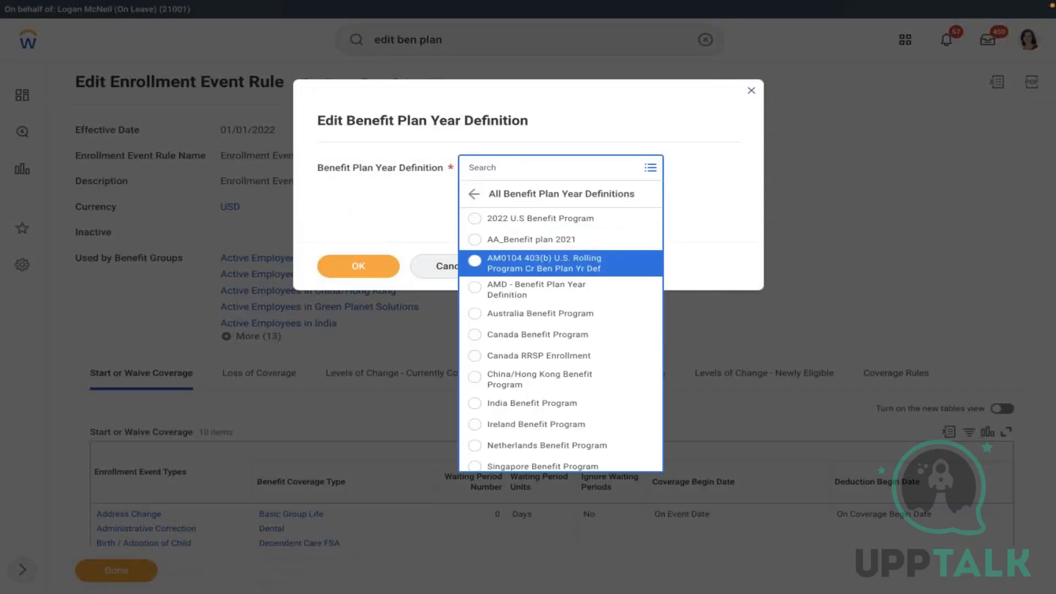
{"action": "key", "text": "Return"}
{"action": "key", "text": "Return"}
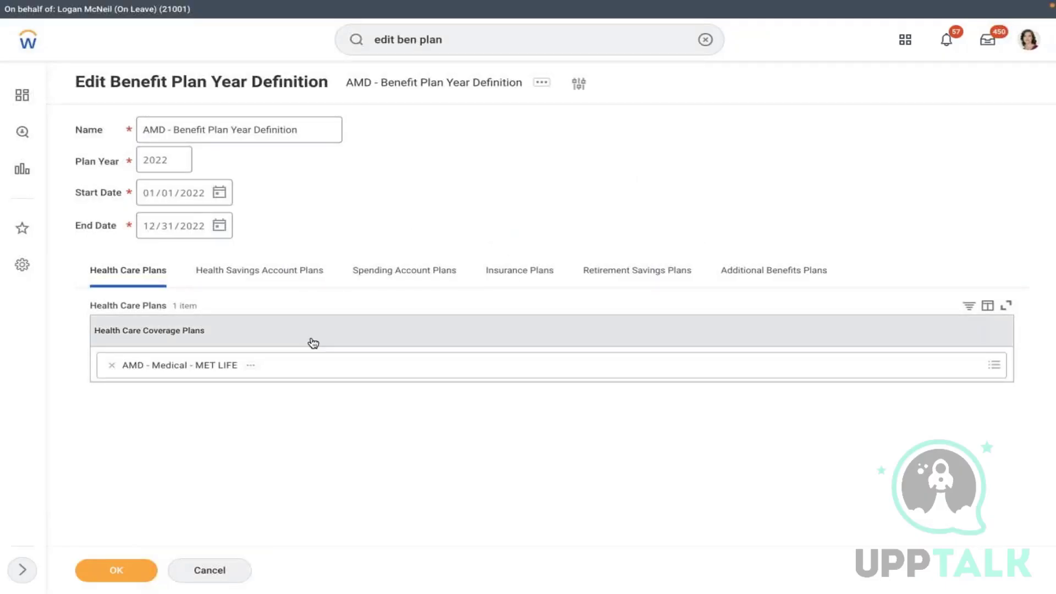
- Add AMD - Medical - MET LIFE Dental & Vision to the health care plans and save
{"action": "left_click", "coordinate": [379, 374]}
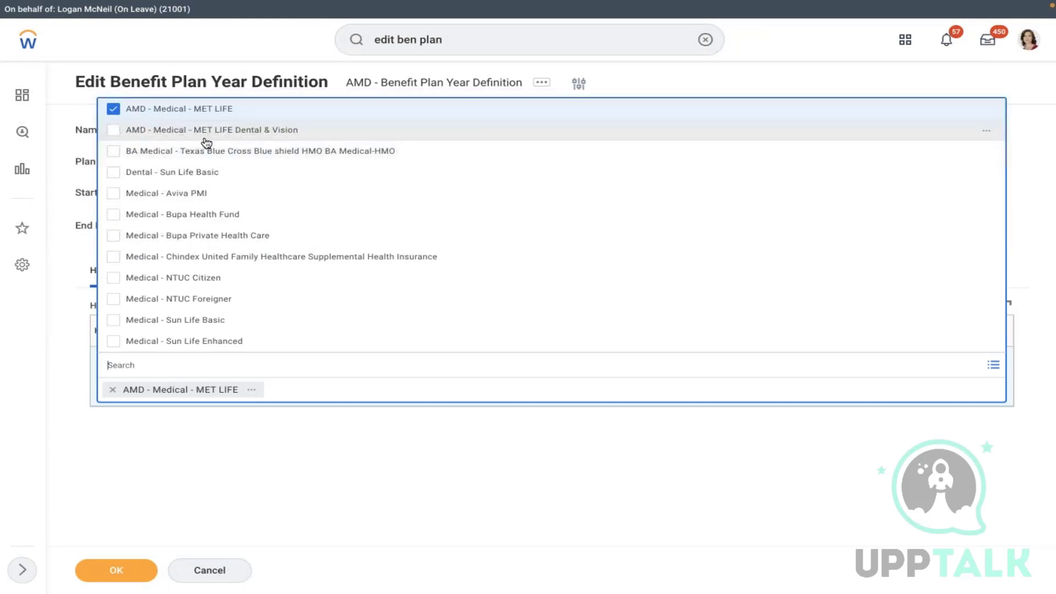
{"action": "left_click", "coordinate": [198, 137]}
{"action": "left_click", "coordinate": [763, 83]}
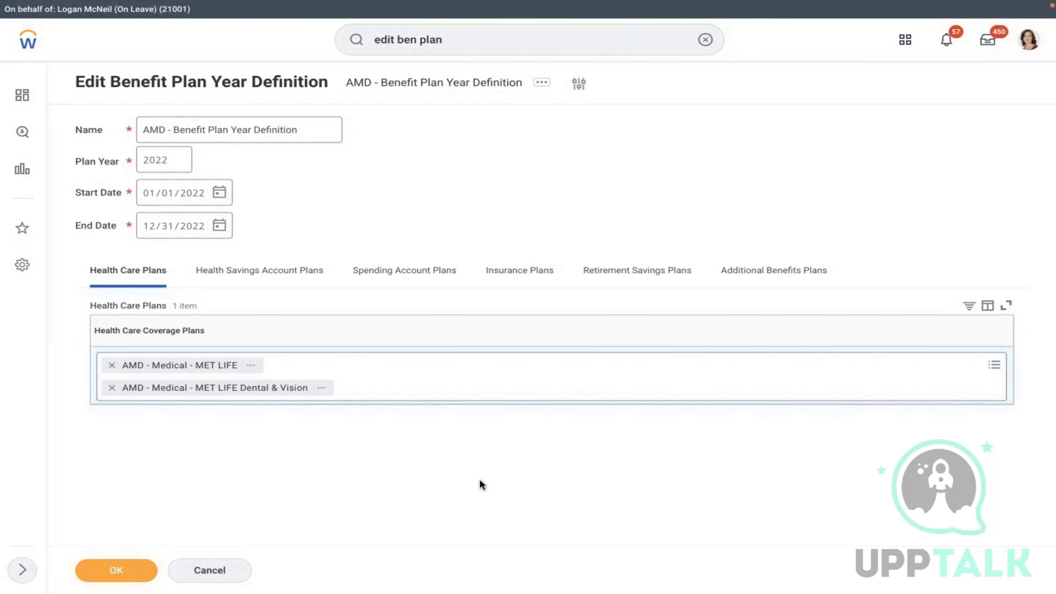
{"action": "left_click", "coordinate": [118, 571]}
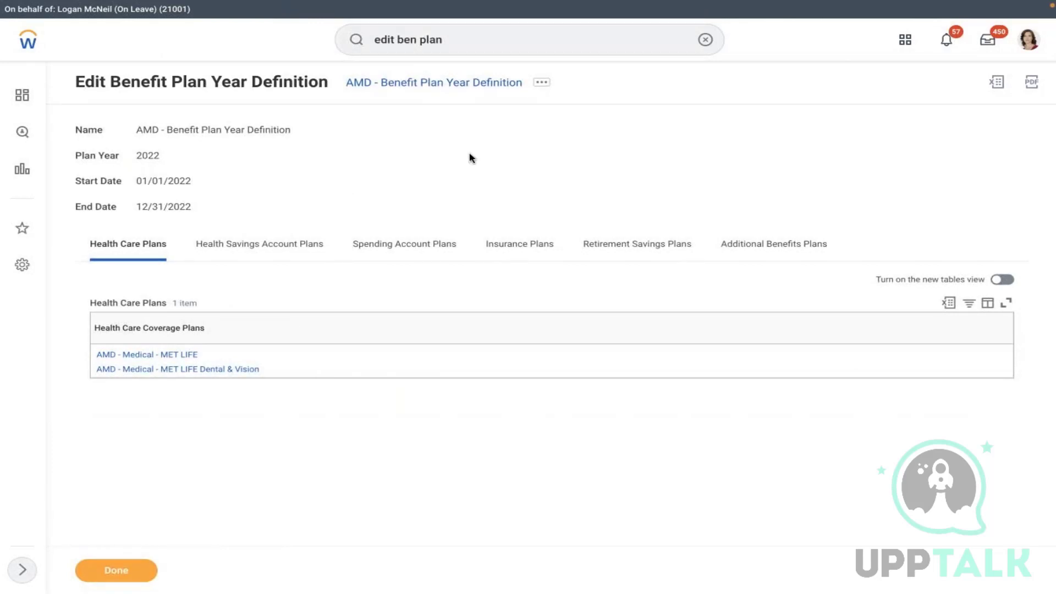
- Finish with the plan year definition and open the worker's Job > Worker History
{"action": "left_click", "coordinate": [1028, 49]}
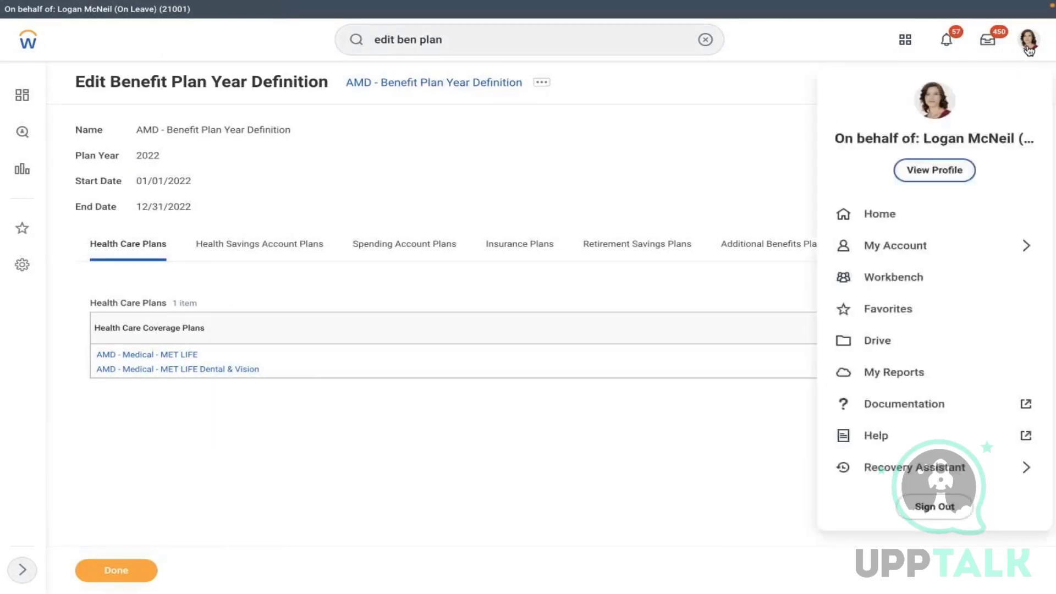
{"action": "left_click", "coordinate": [126, 569]}
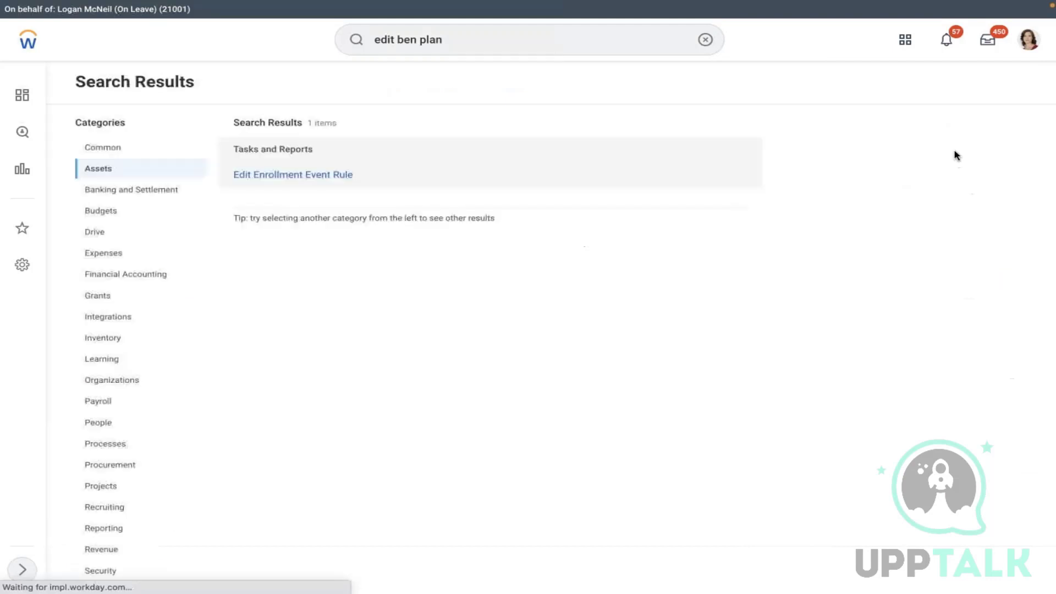
{"action": "left_click", "coordinate": [1029, 40]}
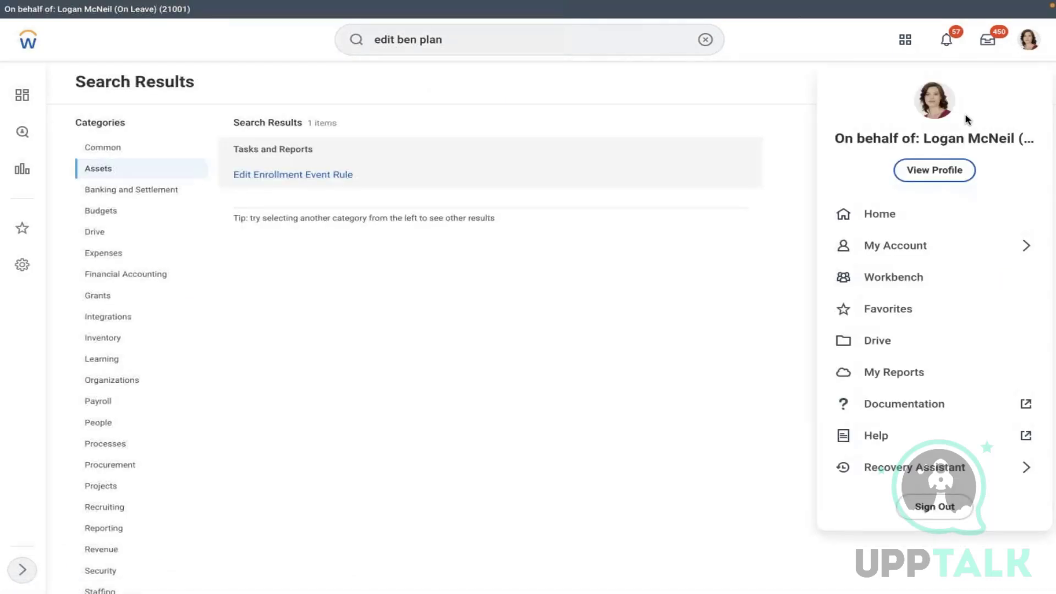
{"action": "left_click", "coordinate": [939, 170]}
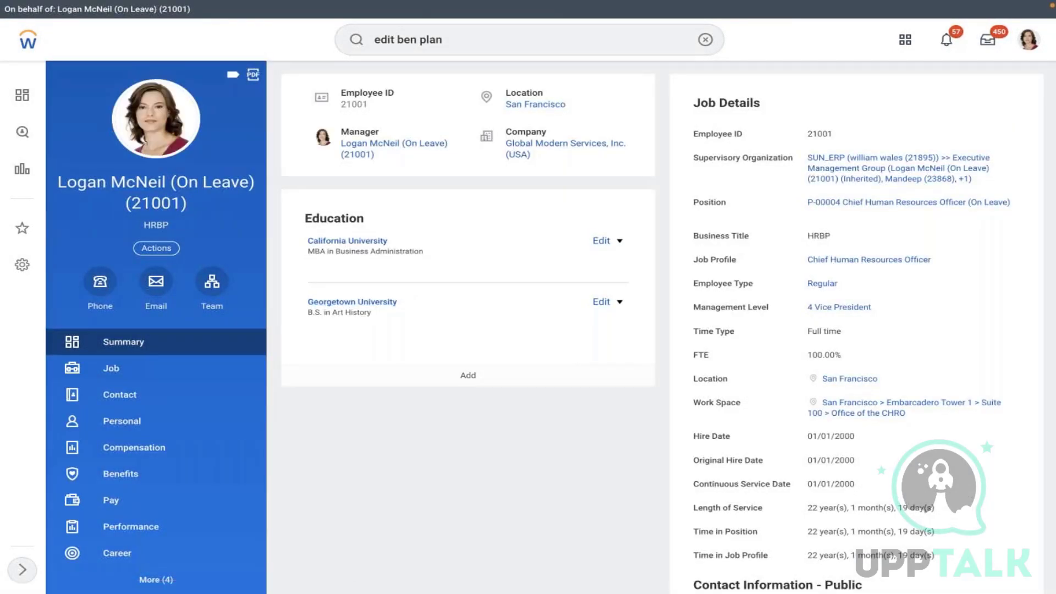
{"action": "left_click", "coordinate": [156, 375]}
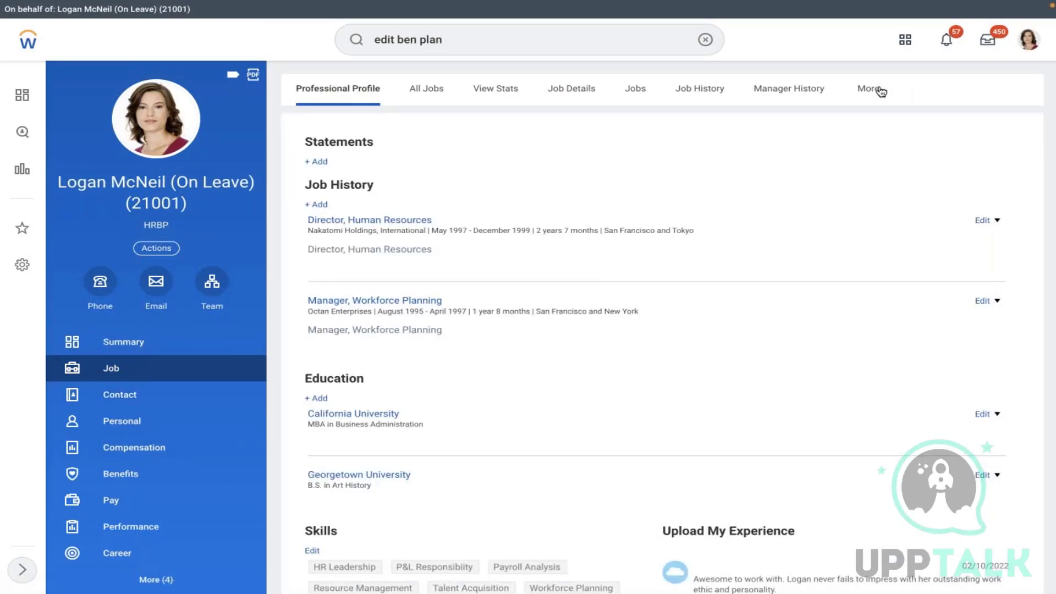
{"action": "left_click", "coordinate": [876, 89]}
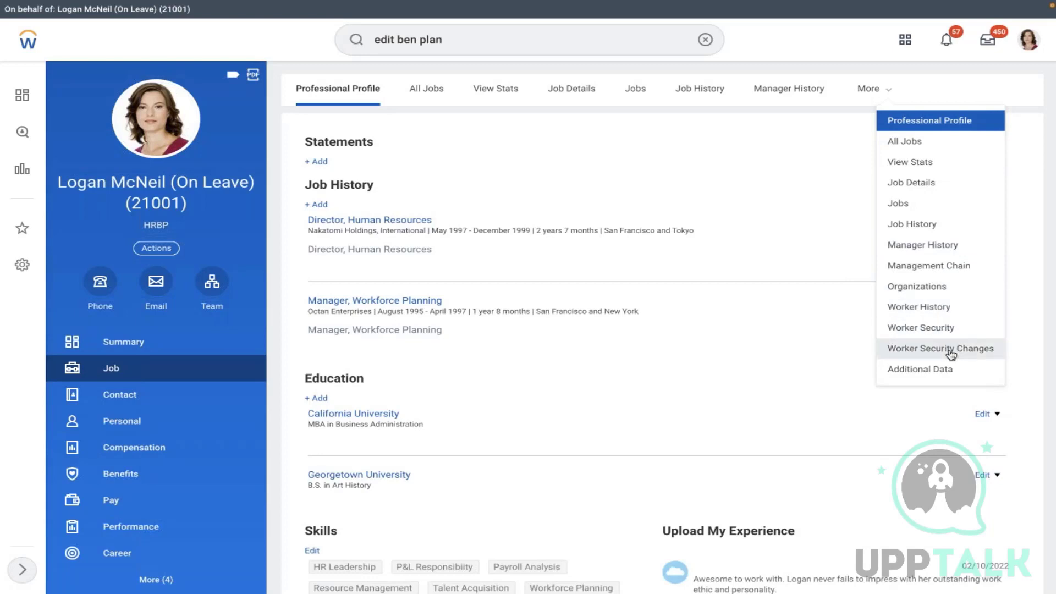
{"action": "left_click", "coordinate": [922, 307]}
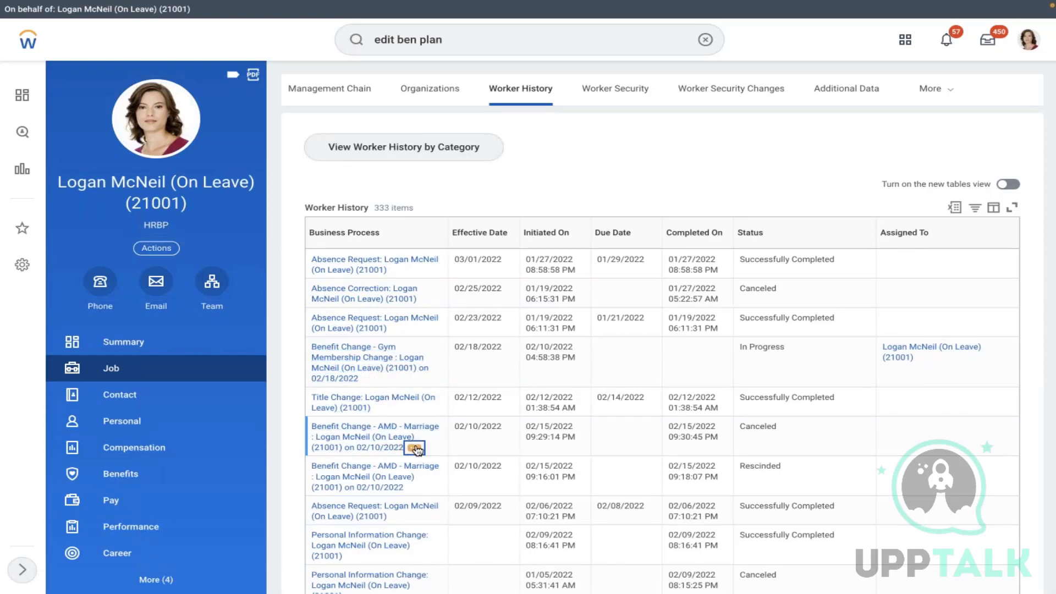
- Inspect the canceled AMD - Marriage change and current benefit elections, then return to history
{"action": "left_click", "coordinate": [415, 448]}
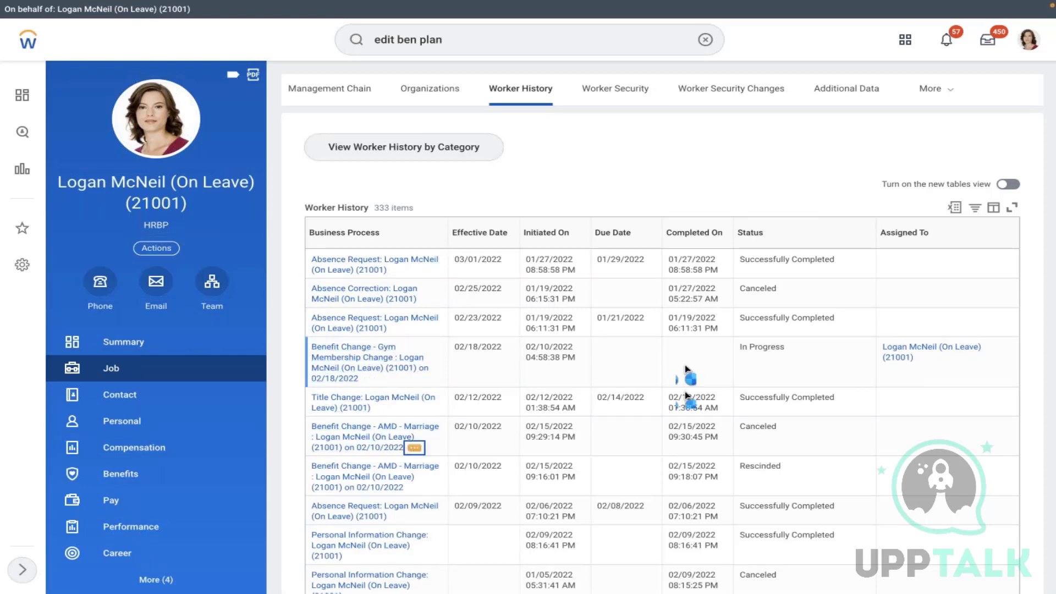
{"action": "left_click", "coordinate": [790, 166]}
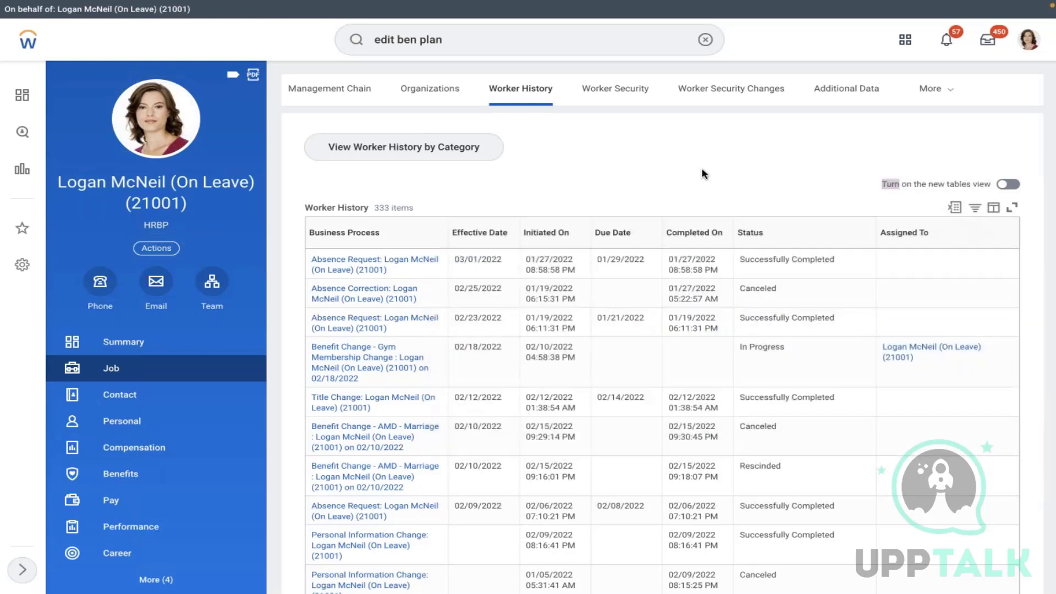
{"action": "scroll", "coordinate": [703, 173], "scroll_direction": "down", "scroll_amount": 2}
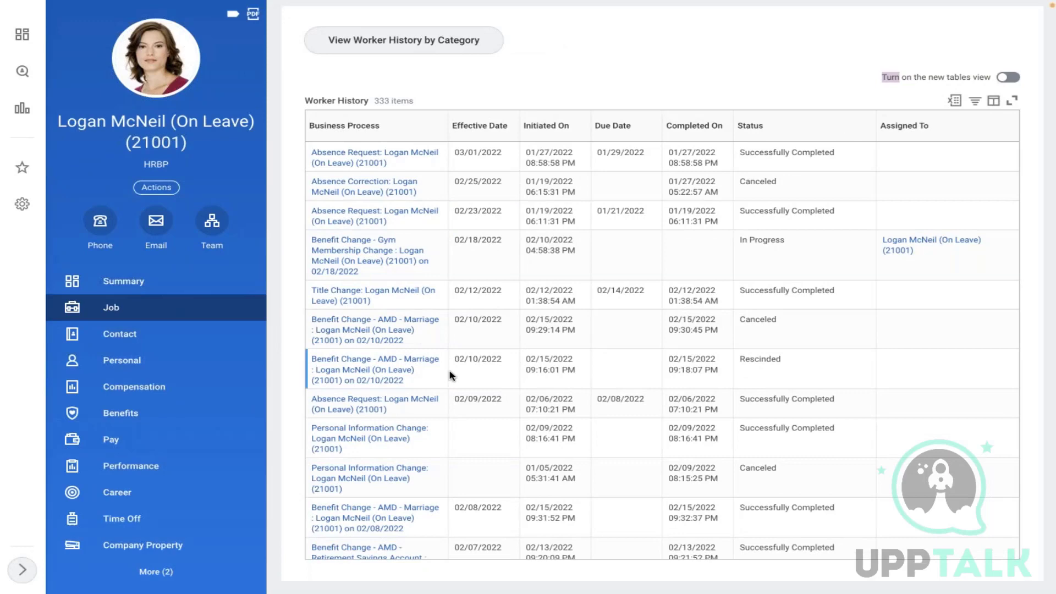
{"action": "left_click", "coordinate": [136, 423]}
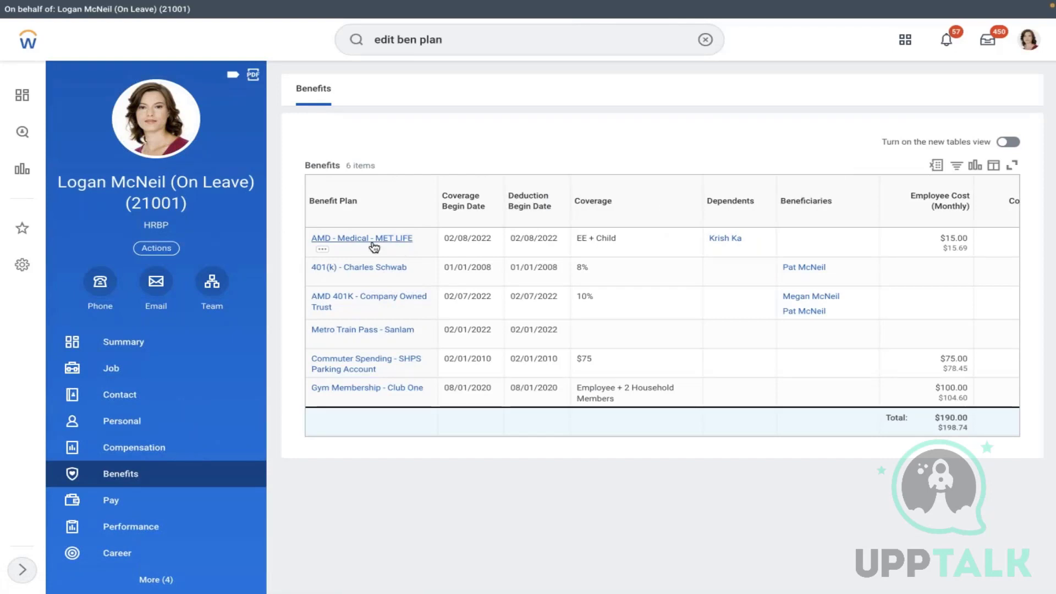
{"action": "left_click", "coordinate": [118, 375]}
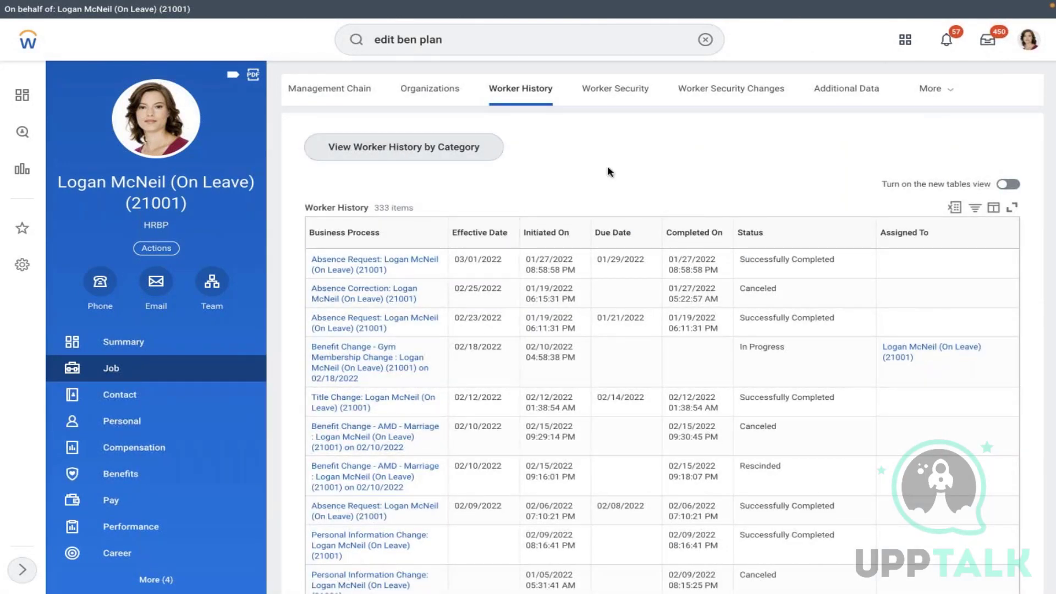
- Filter Business Process to the 02/08/2022 and 02/10/2022 AMD - Marriage benefit changes
{"action": "left_click", "coordinate": [386, 249]}
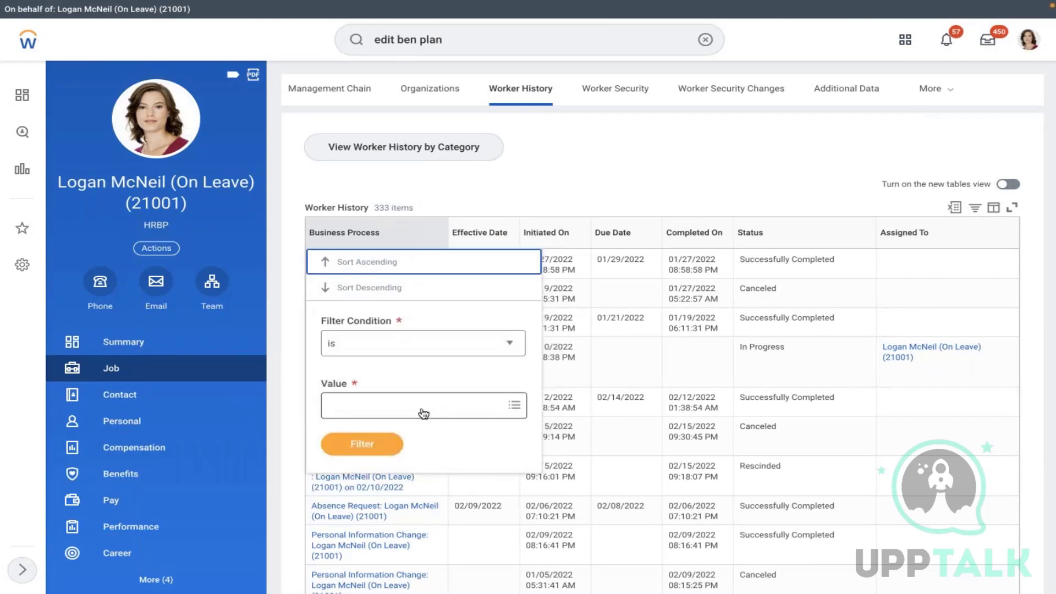
{"action": "left_click", "coordinate": [421, 408]}
{"action": "type", "text": "marr"}
{"action": "key", "text": "Return"}
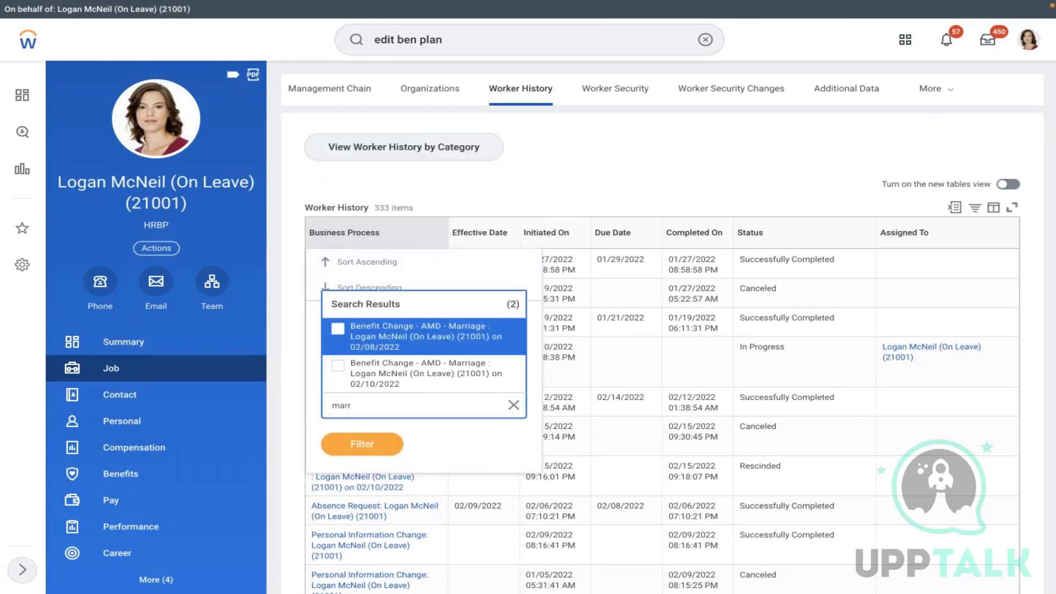
{"action": "left_click", "coordinate": [438, 337]}
{"action": "left_click", "coordinate": [442, 372]}
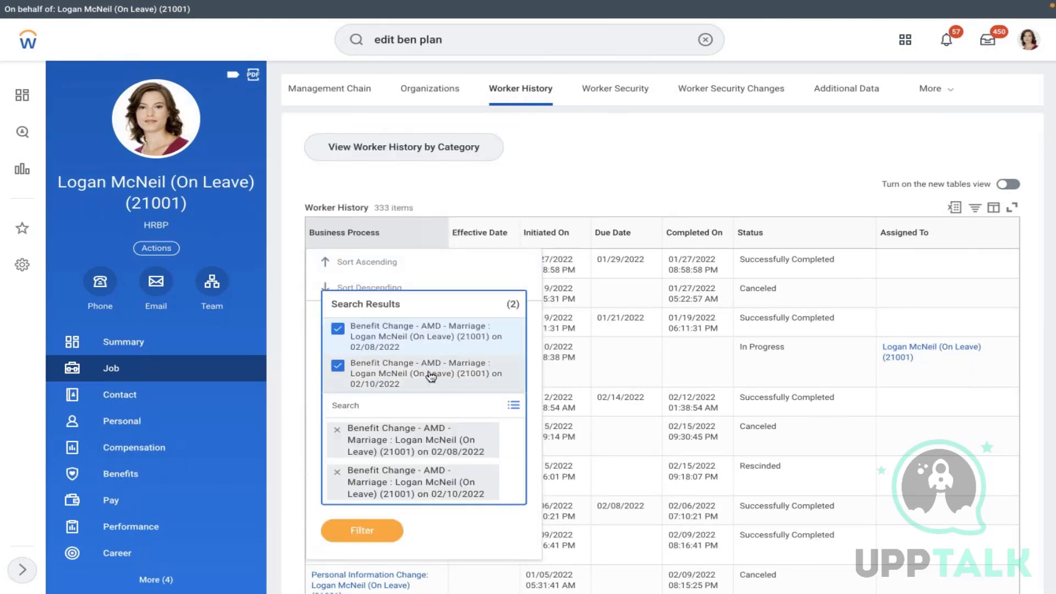
{"action": "left_click", "coordinate": [365, 535]}
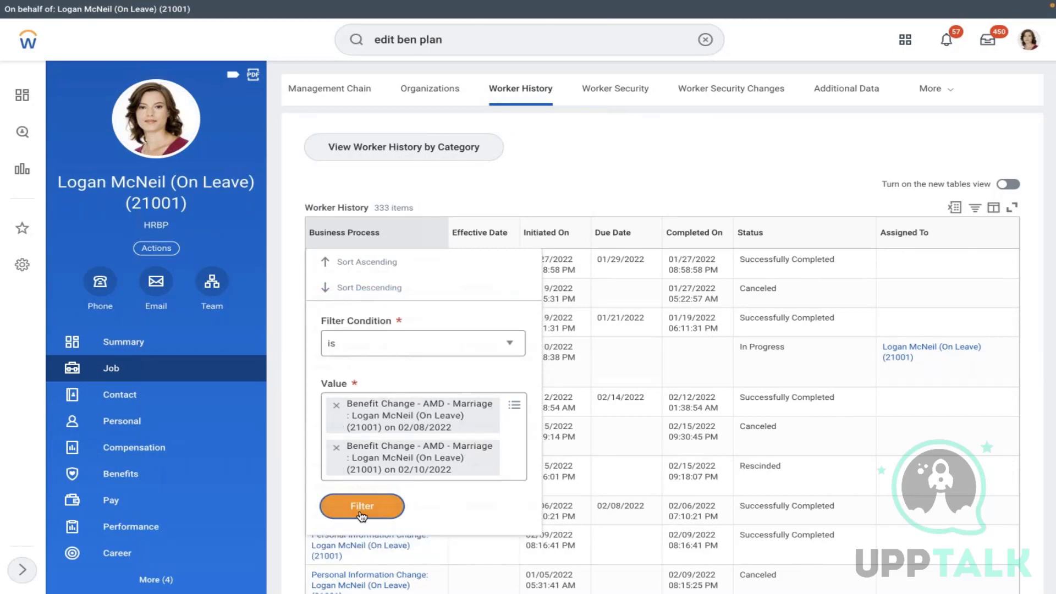
{"action": "left_click", "coordinate": [361, 506]}
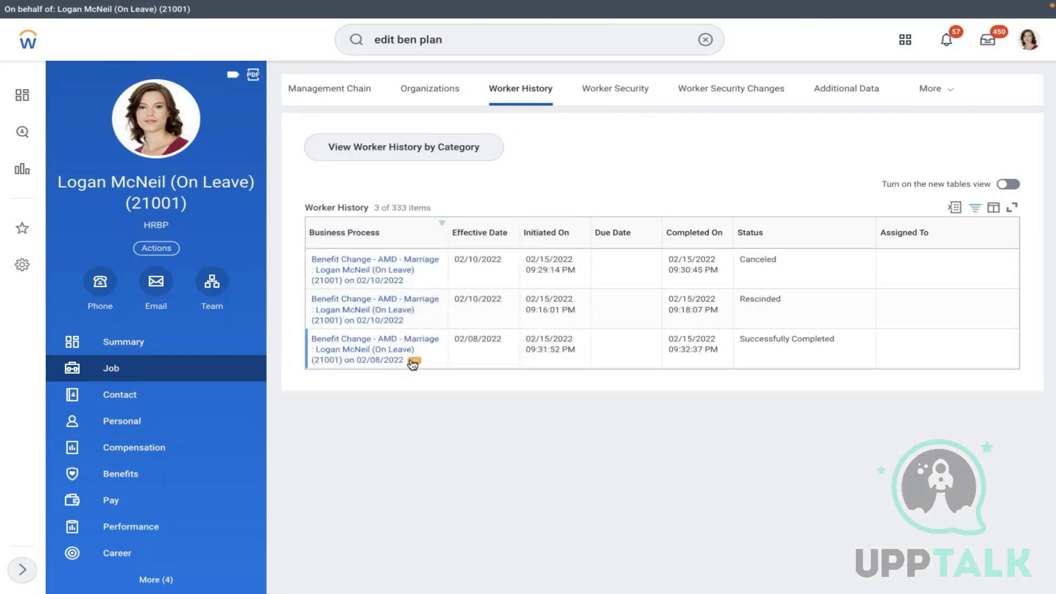
{"action": "left_click", "coordinate": [414, 363]}
{"action": "mouse_move", "coordinate": [493, 265]}
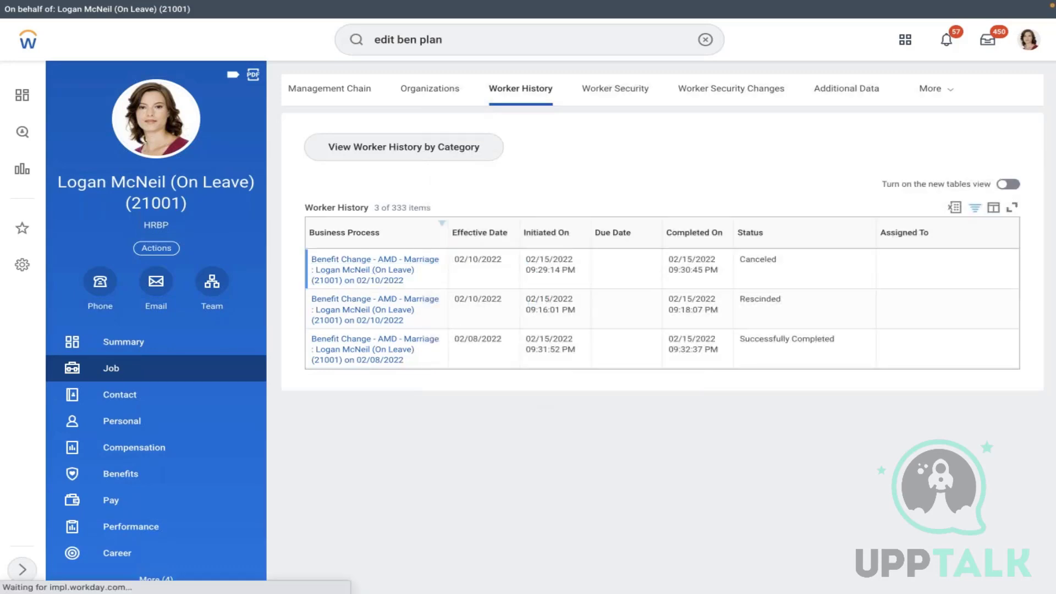
- Rescind the 02/08/2022 AMD - Marriage event with the comment 'test' and submit it
{"action": "scroll", "coordinate": [536, 267], "scroll_direction": "down", "scroll_amount": 1}
{"action": "scroll", "coordinate": [504, 256], "scroll_direction": "down", "scroll_amount": 5}
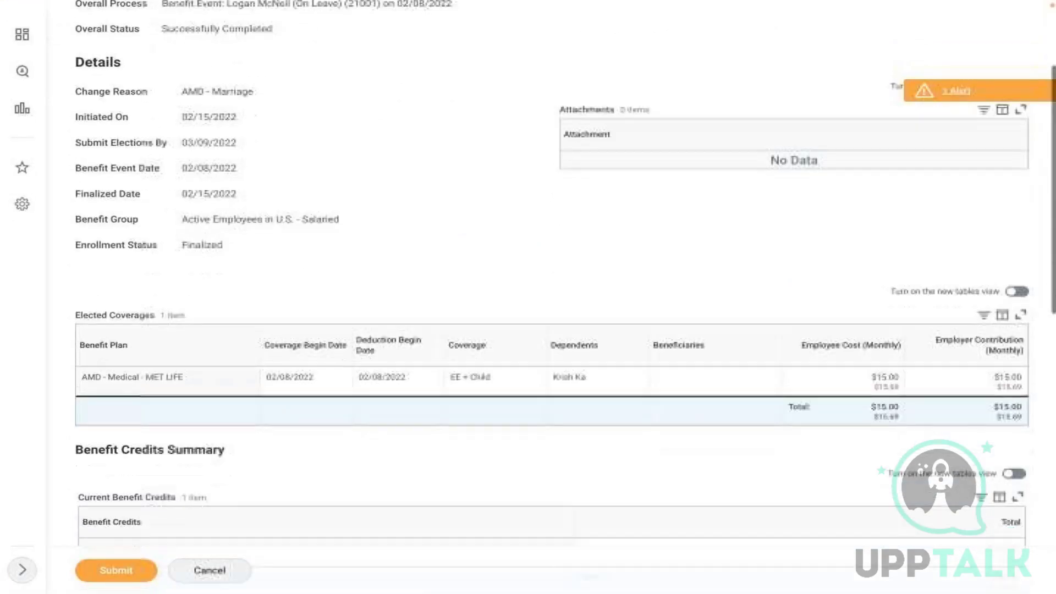
{"action": "scroll", "coordinate": [505, 255], "scroll_direction": "down", "scroll_amount": 4}
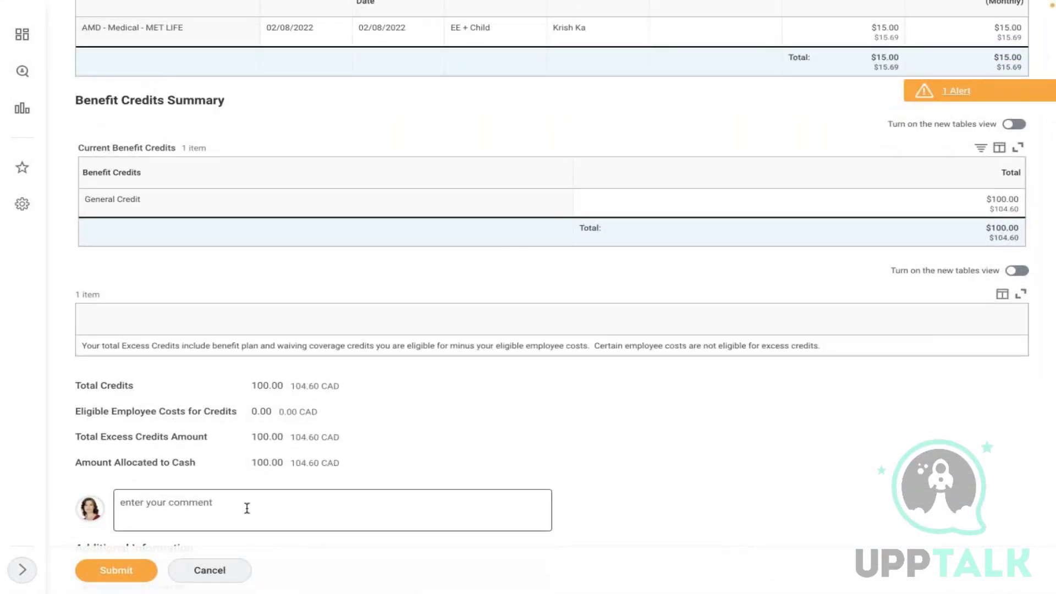
{"action": "left_click", "coordinate": [246, 508]}
{"action": "type", "text": "test"}
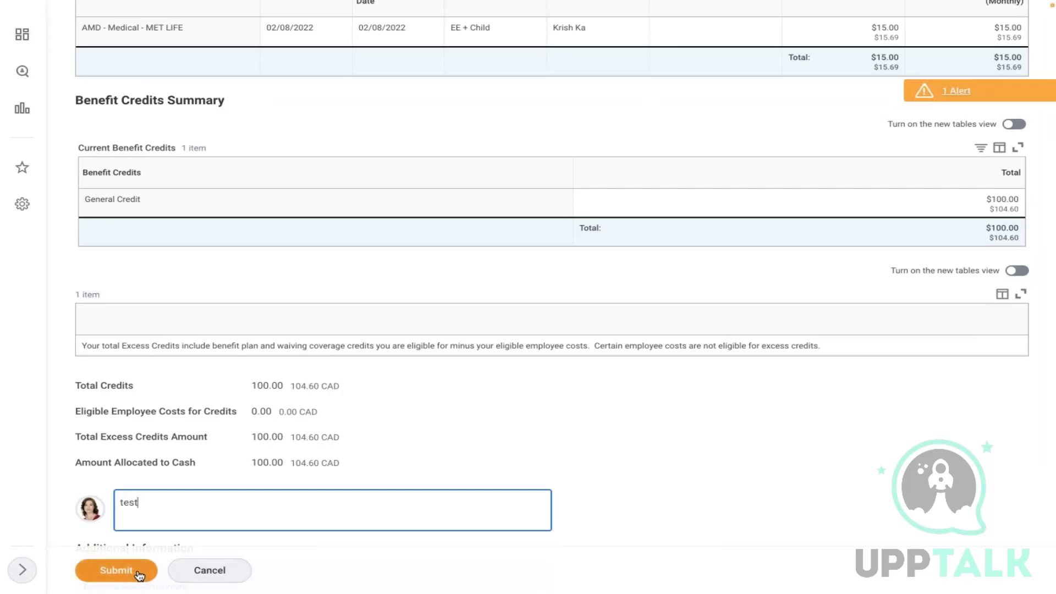
{"action": "left_click", "coordinate": [135, 571]}
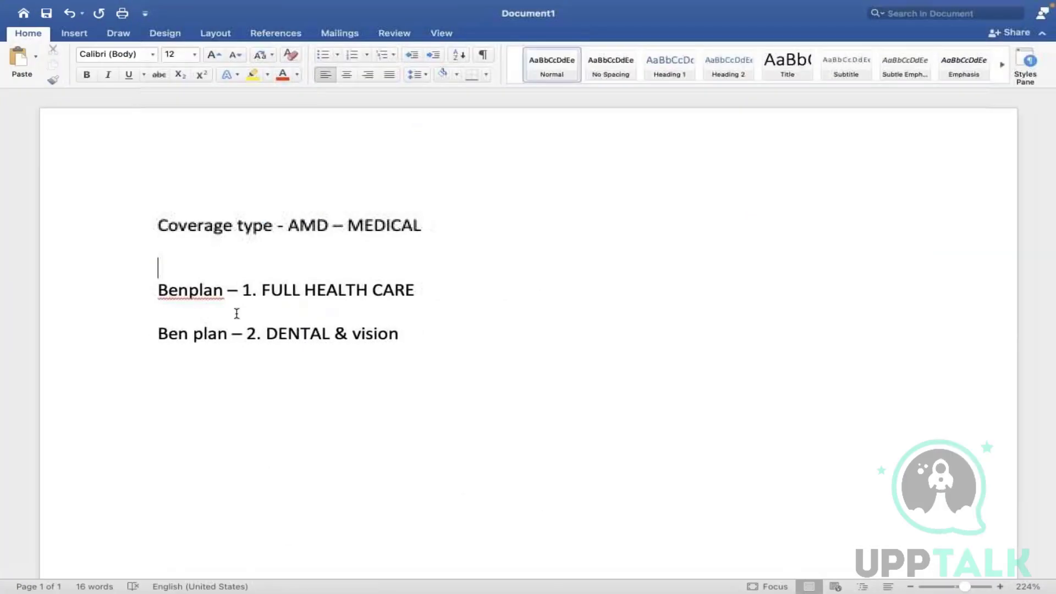
{"action": "left_click", "coordinate": [192, 287]}
{"action": "key", "text": "Up"}
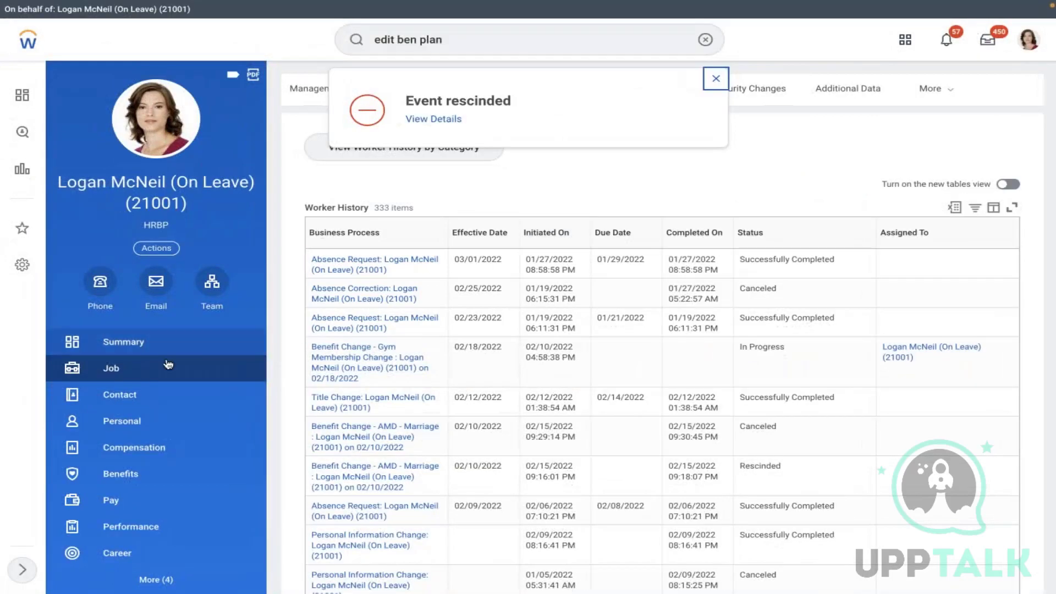
- Open the worker's Benefits tab to confirm five plans remain, without AMD - Medical - MET LIFE
{"action": "left_click", "coordinate": [121, 473]}
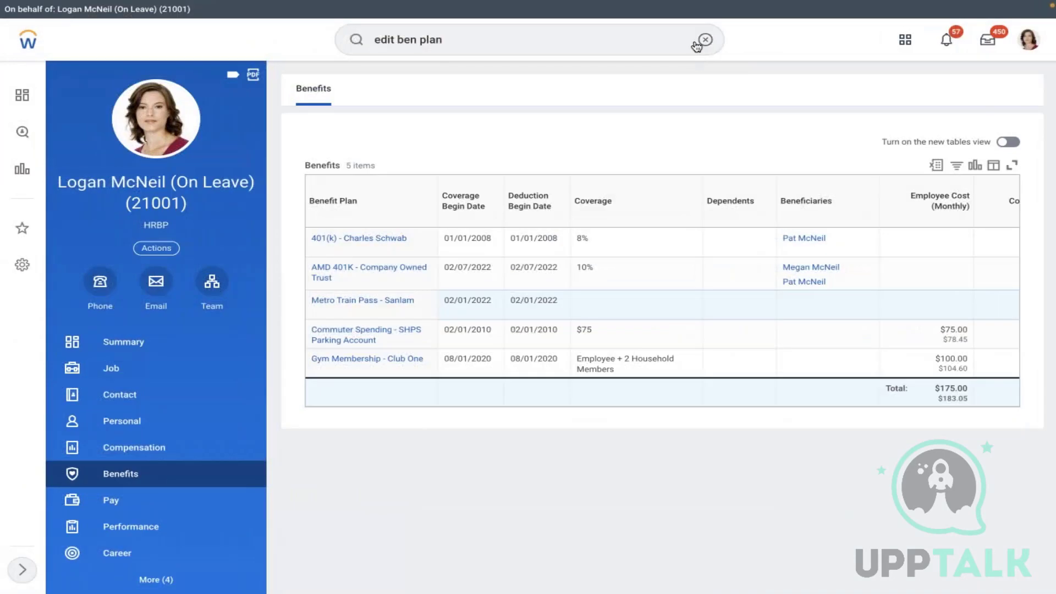
- Start Create Cross Plan Enrollment Prerequisite from search with effective date 01/01/2022
{"action": "left_click", "coordinate": [696, 44]}
{"action": "type", "text": "crea"}
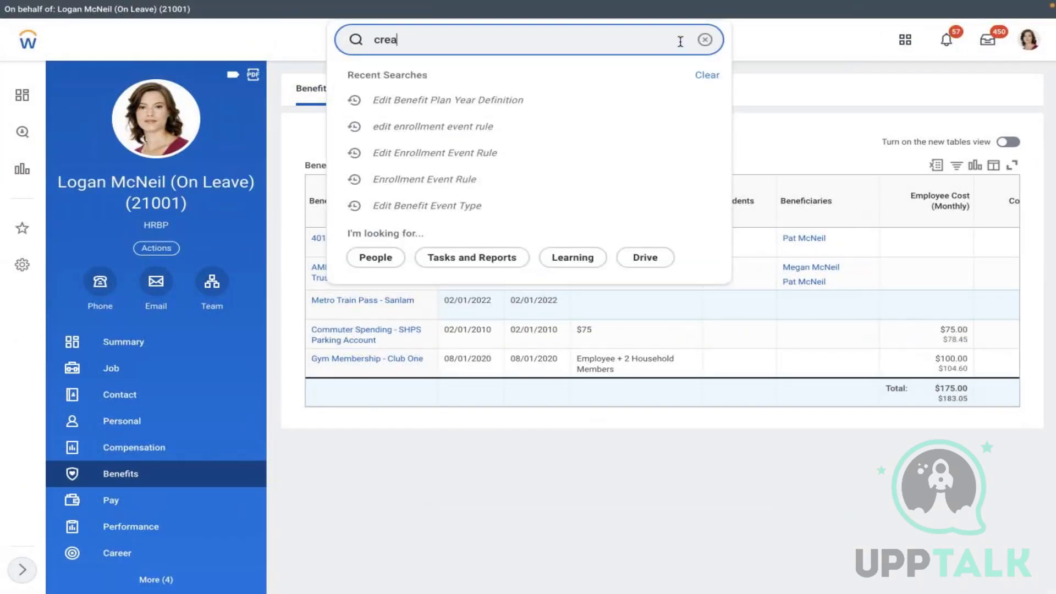
{"action": "type", "text": "te cross pla"}
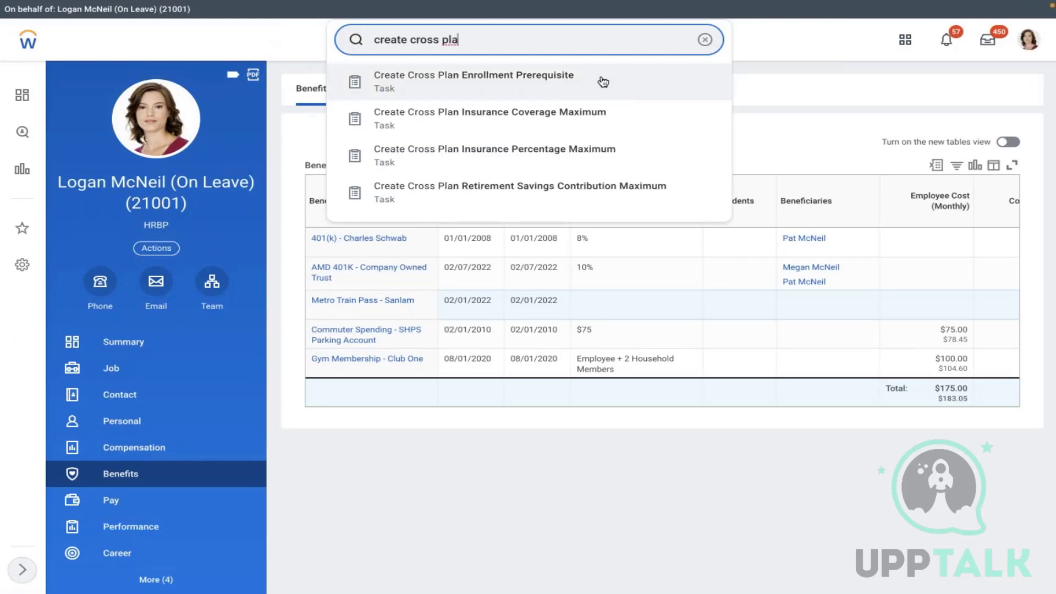
{"action": "left_click", "coordinate": [604, 82]}
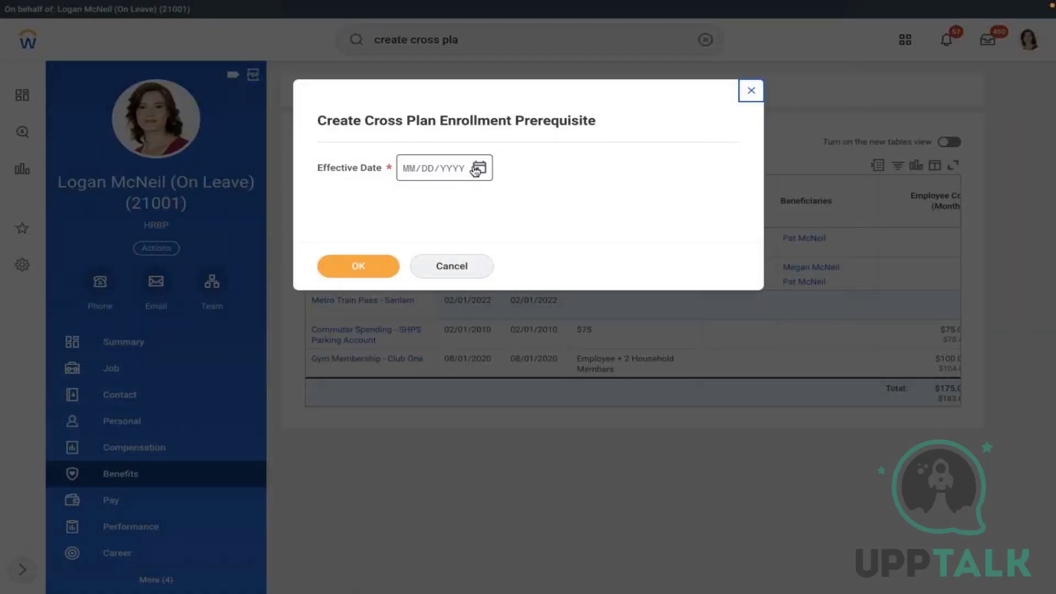
{"action": "left_click", "coordinate": [476, 169]}
{"action": "left_click", "coordinate": [509, 162]}
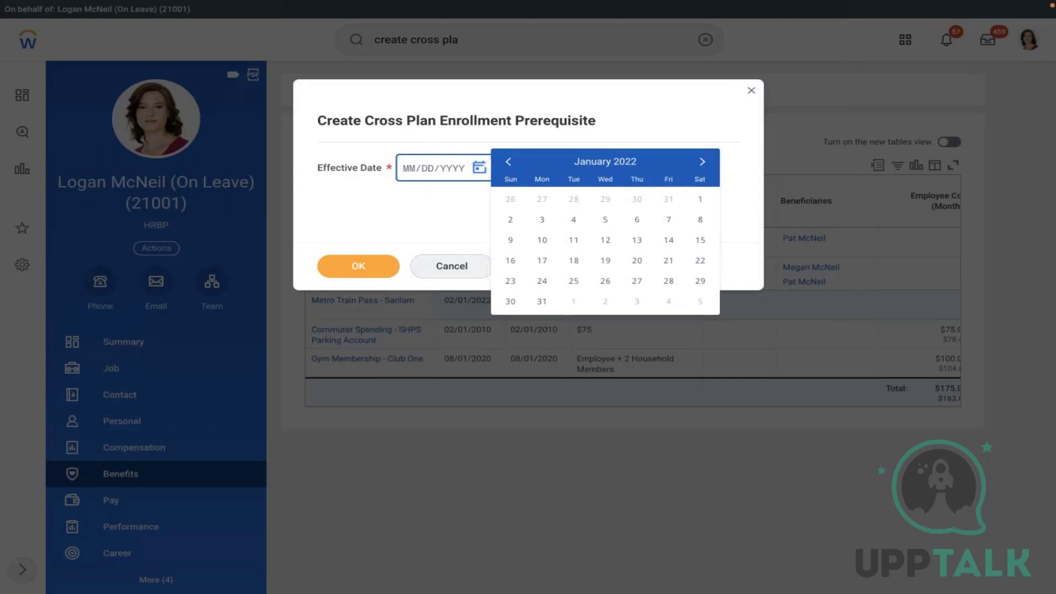
{"action": "left_click", "coordinate": [700, 199]}
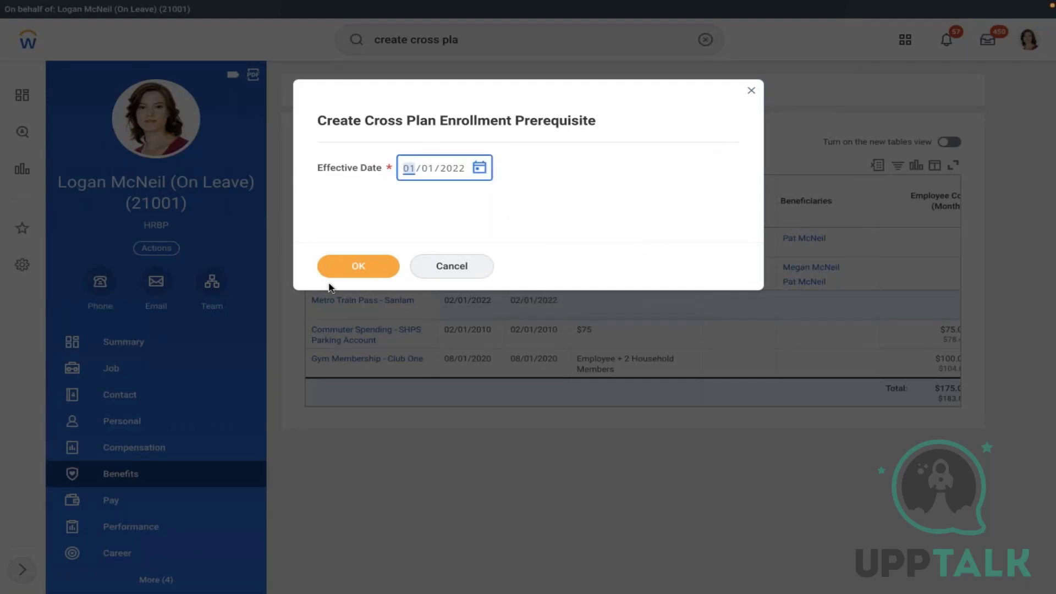
{"action": "left_click", "coordinate": [358, 266]}
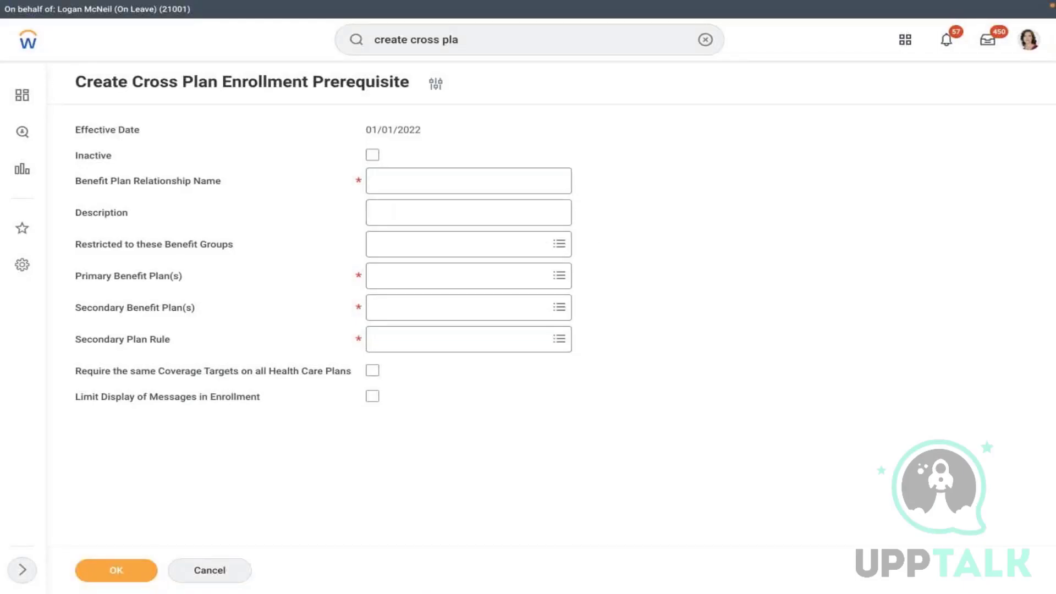
- Name the benefit plan relationship 'AMD - Medical or Dental & Vision'
{"action": "left_click", "coordinate": [396, 183]}
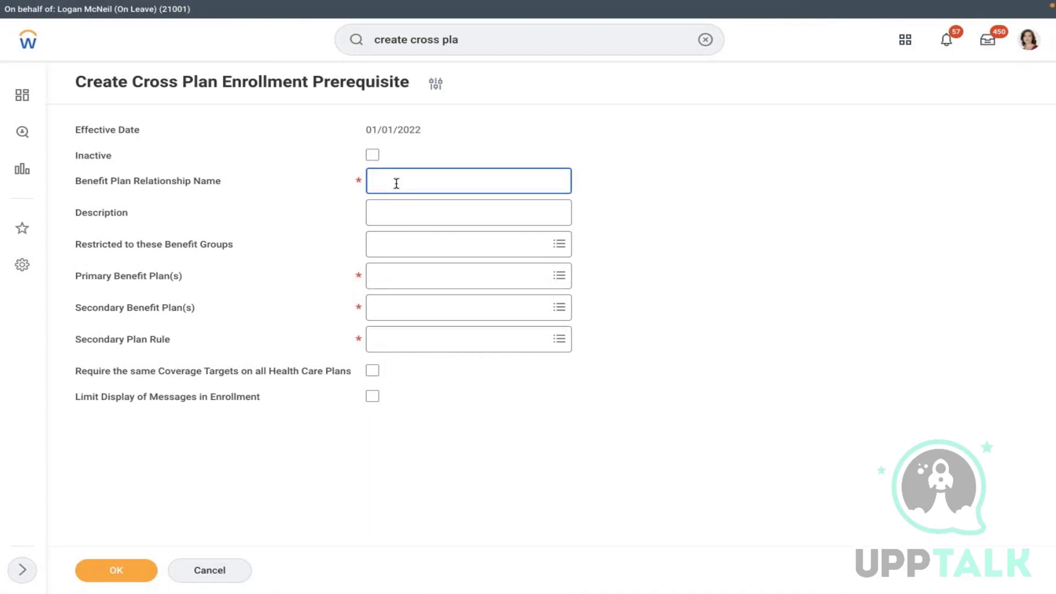
{"action": "type", "text": "AMD"}
{"action": "type", "text": " - Either of the plan"}
{"action": "key", "text": "BackSpace"}
{"action": "key", "text": "BackSpace"}
{"action": "key", "text": "BackSpace"}
{"action": "key", "text": "BackSpace"}
{"action": "key", "text": "BackSpace"}
{"action": "key", "text": "BackSpace"}
{"action": "key", "text": "BackSpace"}
{"action": "key", "text": "BackSpace"}
{"action": "type", "text": "cal or Dental %&"}
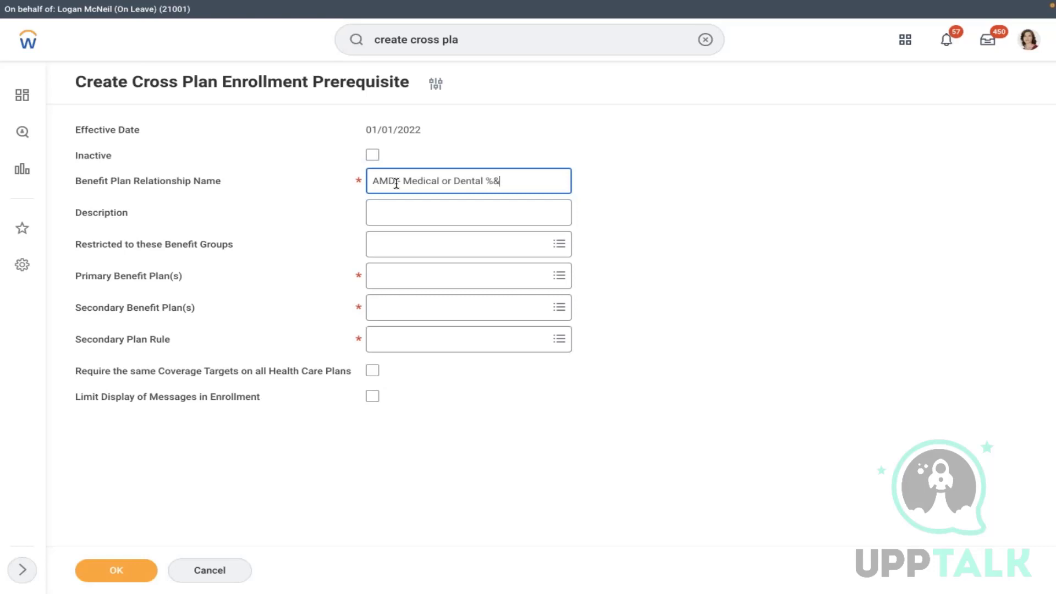
{"action": "key", "text": "BackSpace"}
{"action": "key", "text": "BackSpace"}
{"action": "type", "text": "& Vision"}
- Enter the description 'Please select either of the plan' and browse the benefit group options
{"action": "left_click", "coordinate": [477, 207]}
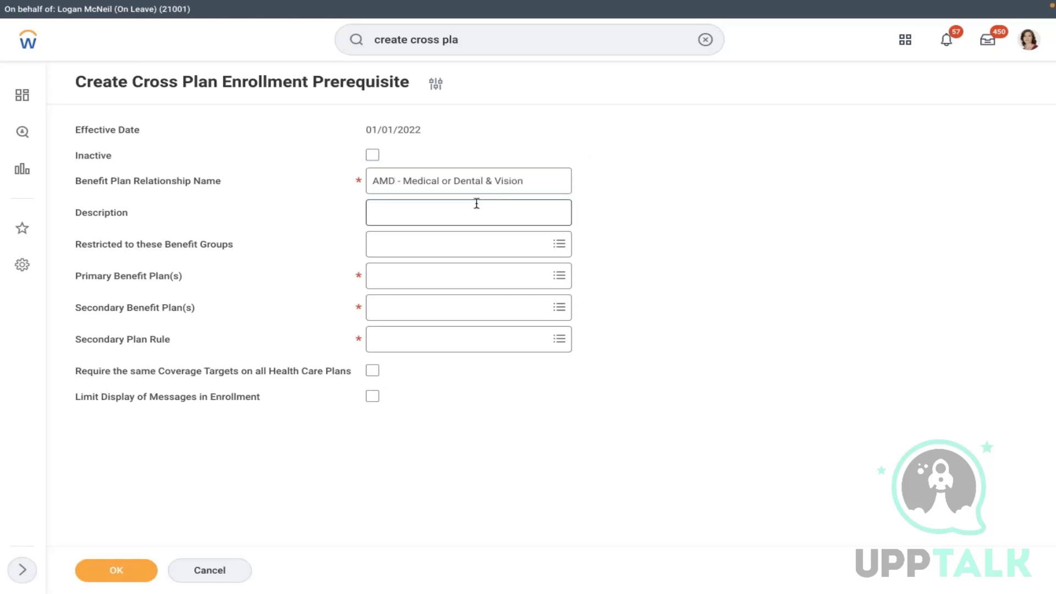
{"action": "type", "text": "Please"}
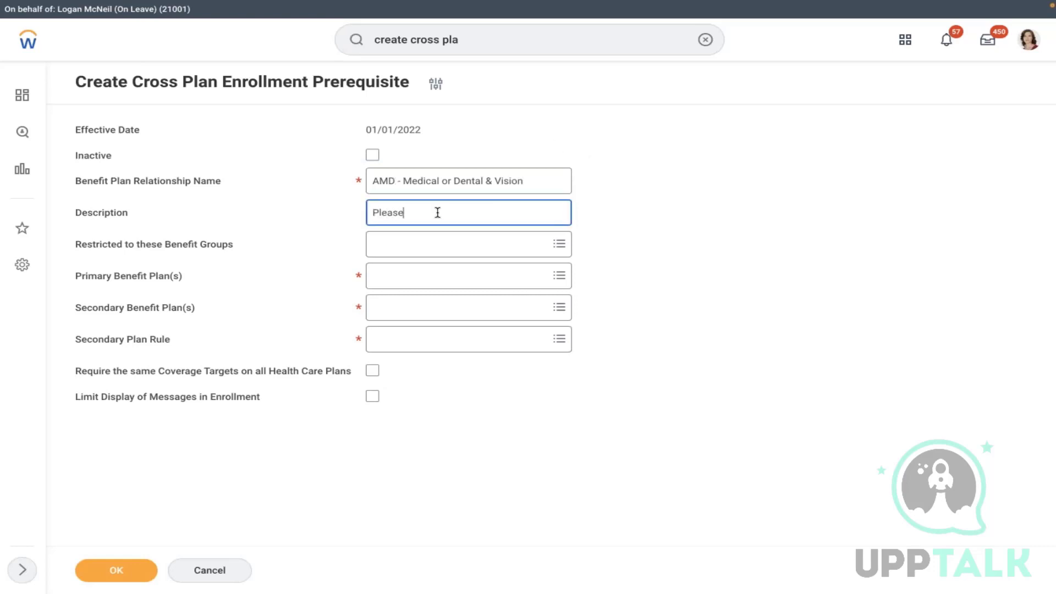
{"action": "type", "text": " select either of the plan"}
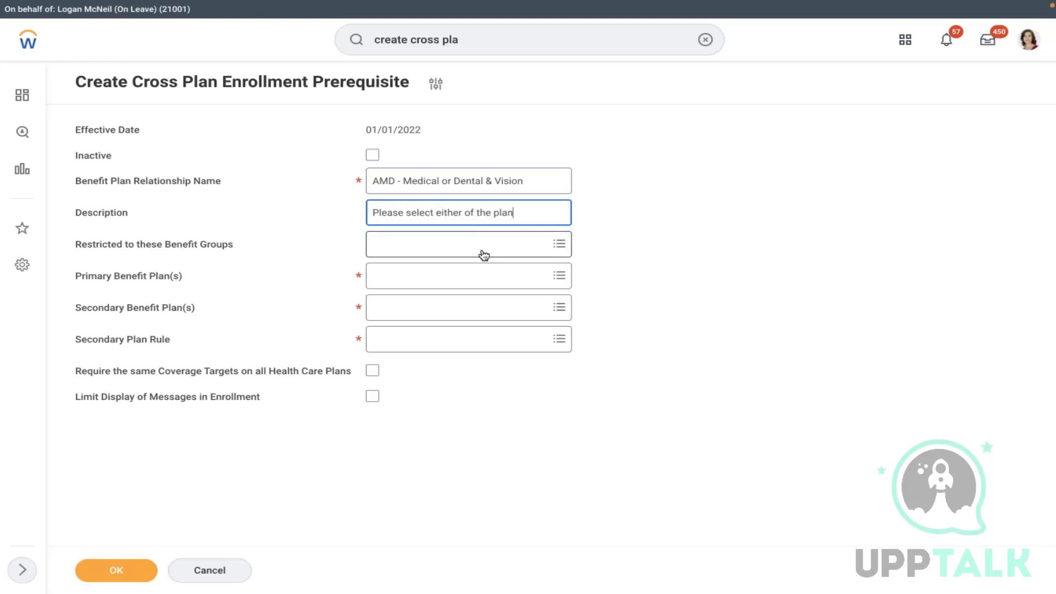
{"action": "left_click", "coordinate": [445, 249]}
{"action": "left_click", "coordinate": [594, 259]}
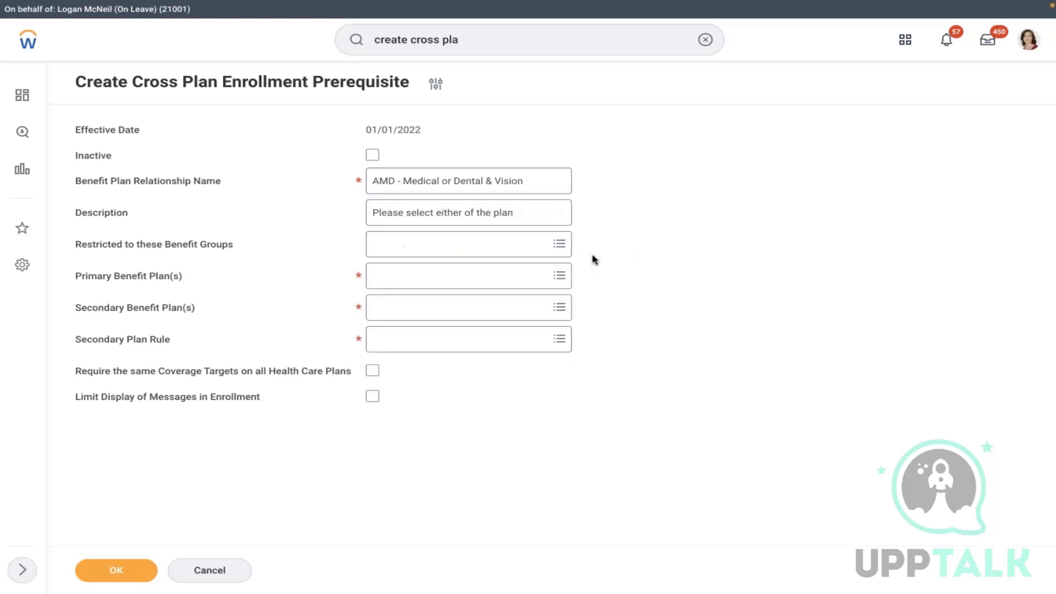
{"action": "left_click", "coordinate": [414, 278]}
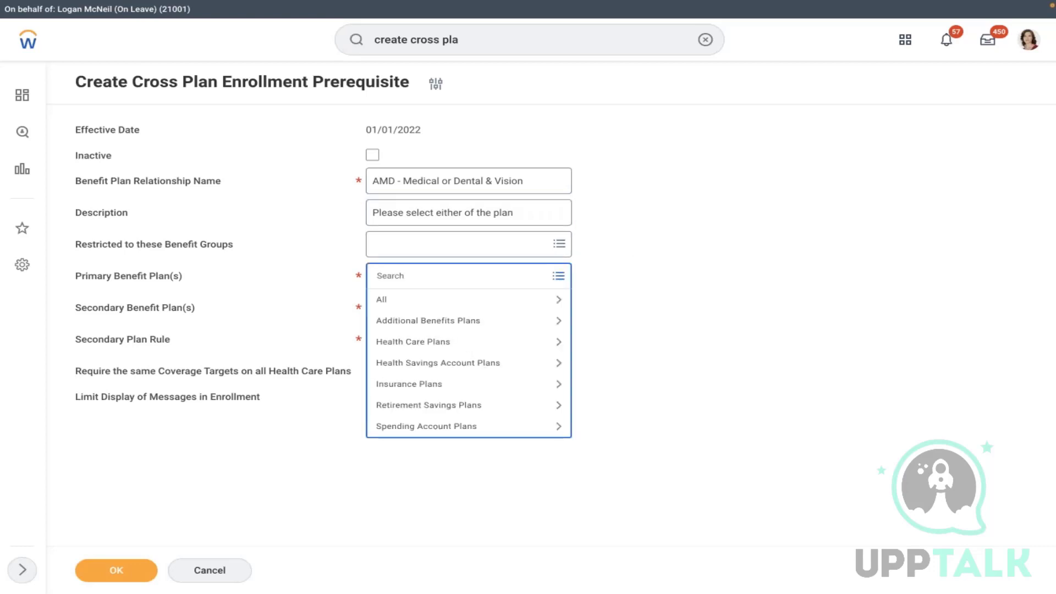
- Search benefit groups for 'us' and remove the BA-Active Employees in US - Salaried restriction
{"action": "left_click", "coordinate": [377, 254]}
{"action": "type", "text": "usa"}
{"action": "key", "text": "Return"}
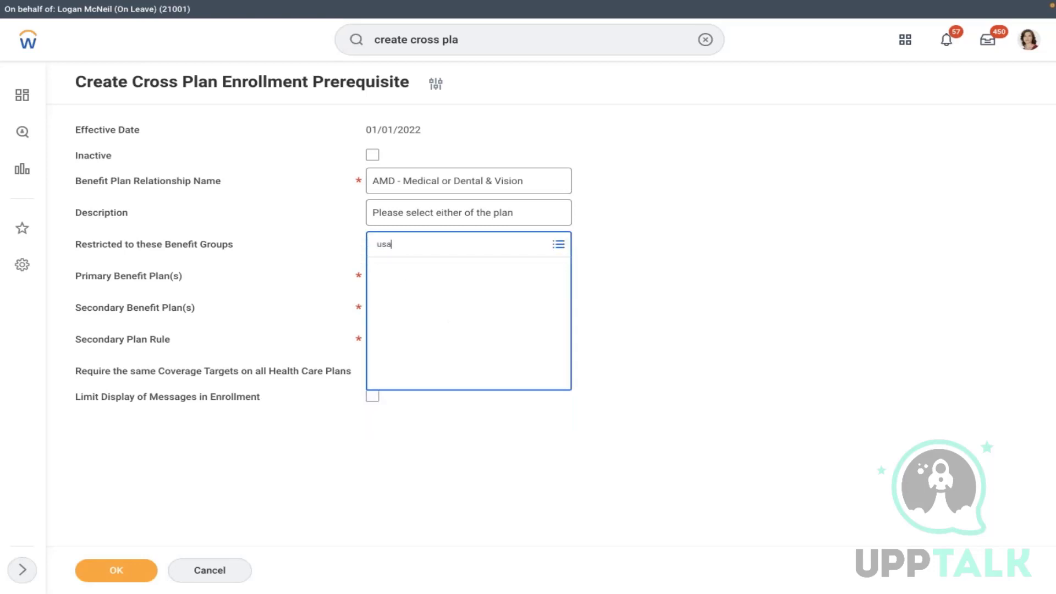
{"action": "key", "text": "BackSpace"}
{"action": "key", "text": "BackSpace"}
{"action": "key", "text": "BackSpace"}
{"action": "type", "text": "us"}
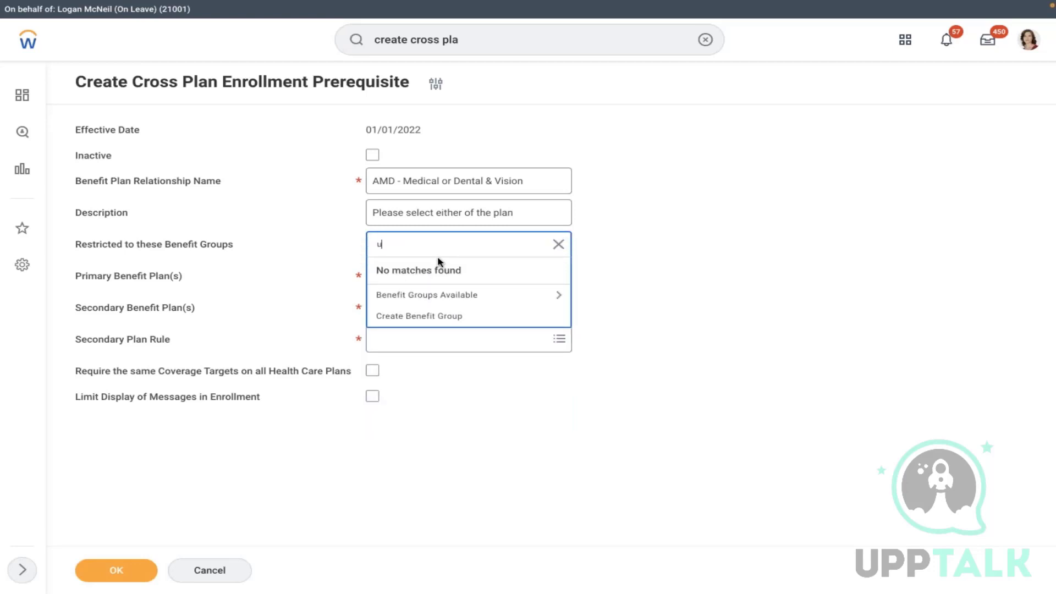
{"action": "key", "text": "Return"}
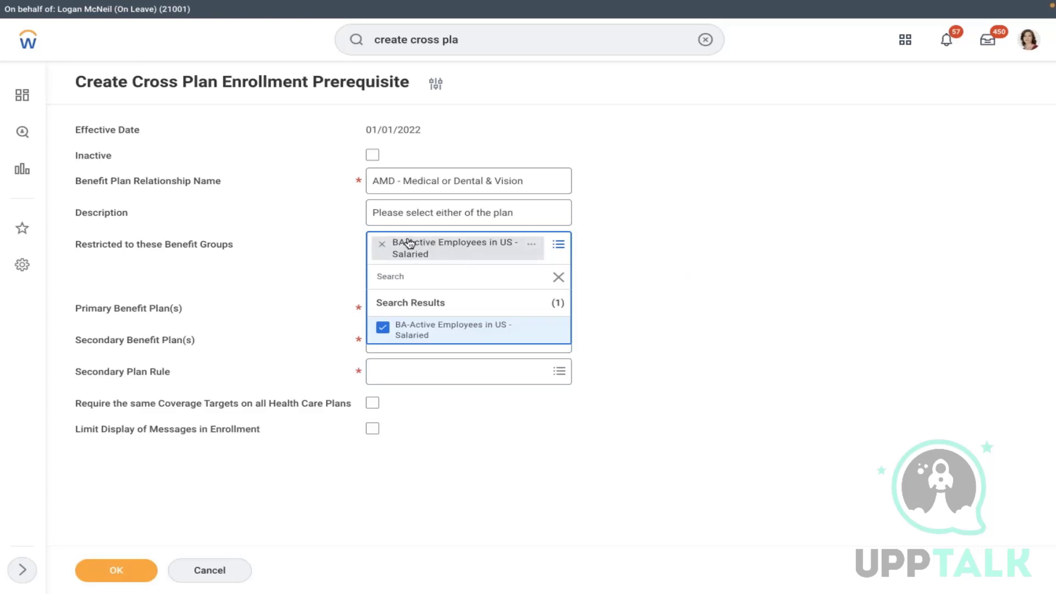
{"action": "left_click", "coordinate": [381, 244]}
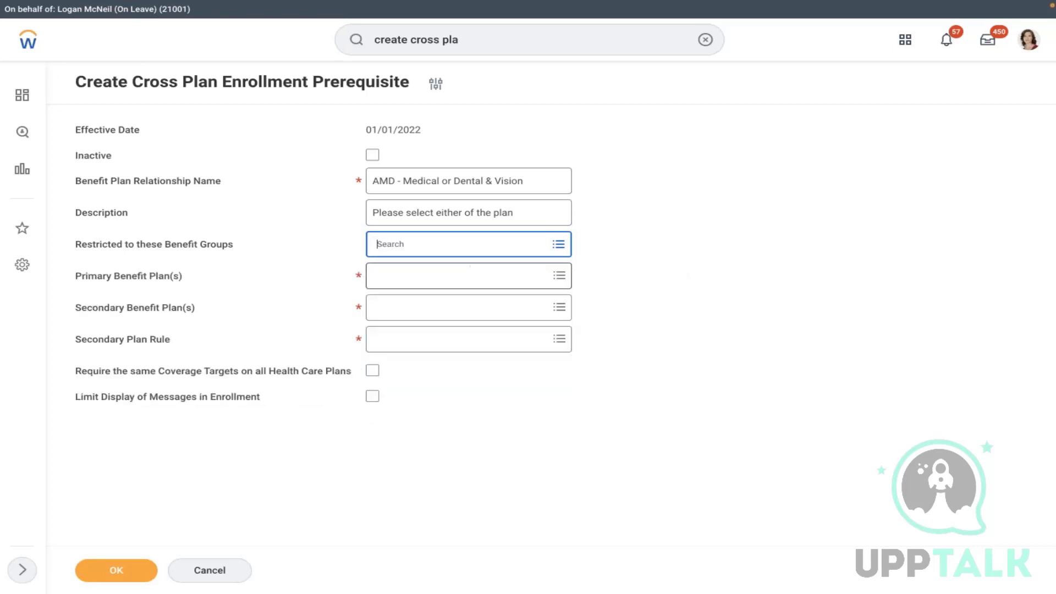
- Set AMD - Medical - MET LIFE as primary plan and its Dental & Vision plan as secondary
{"action": "left_click", "coordinate": [411, 282]}
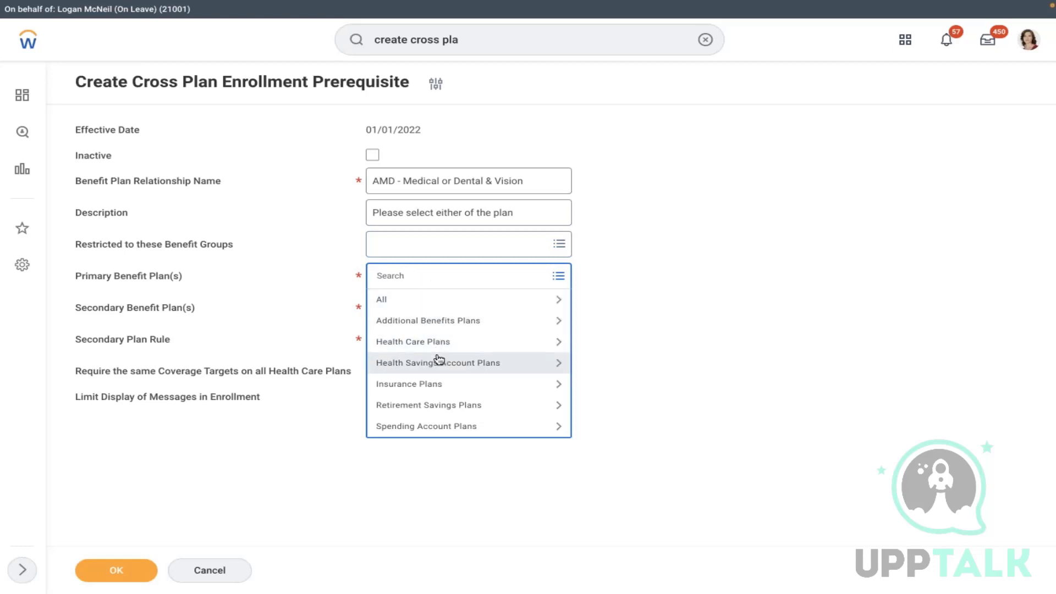
{"action": "left_click", "coordinate": [421, 344]}
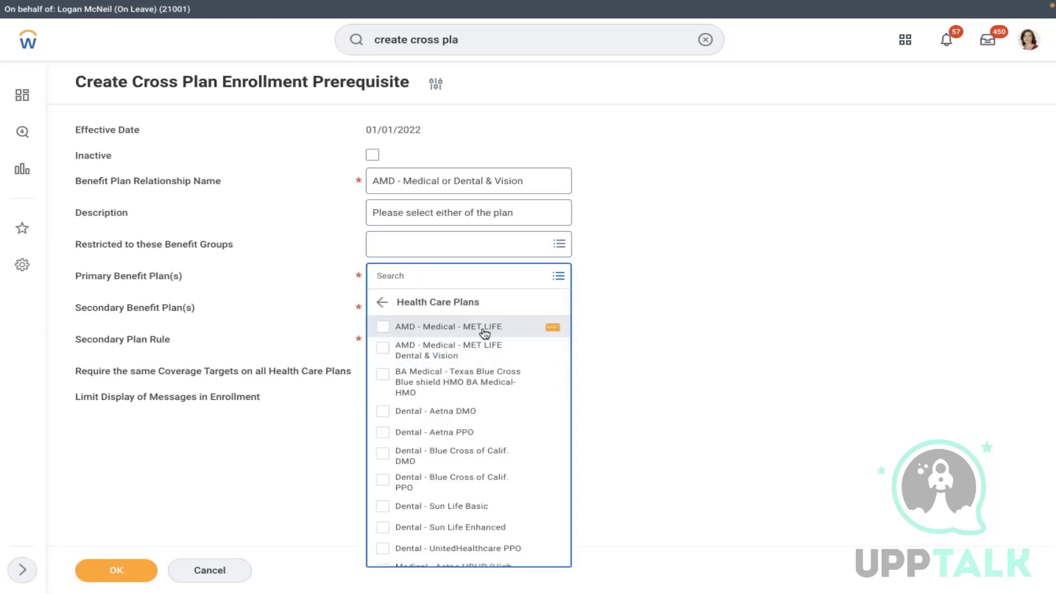
{"action": "left_click", "coordinate": [468, 325]}
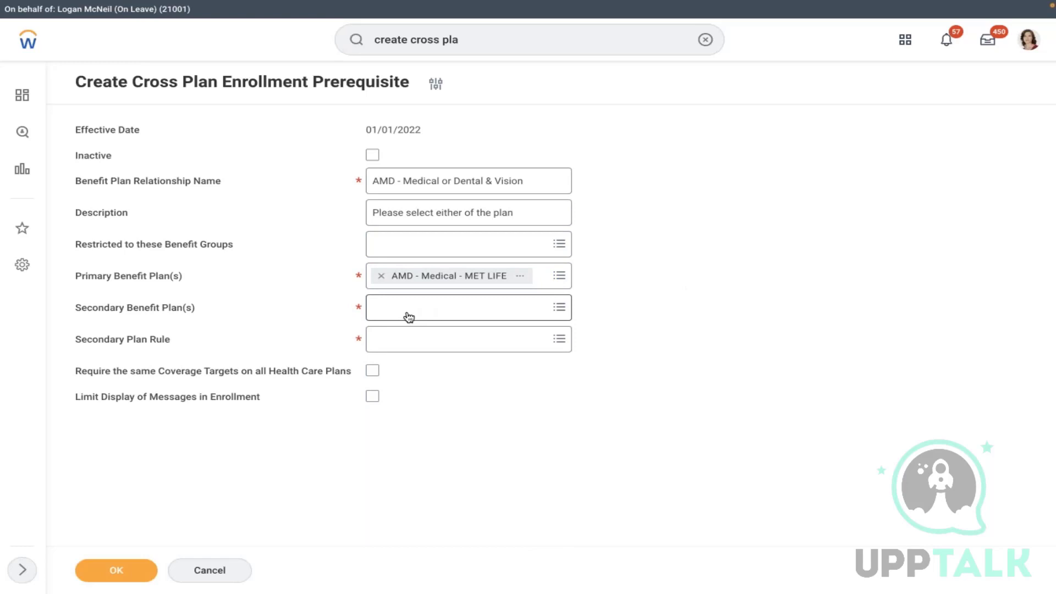
{"action": "left_click", "coordinate": [409, 314]}
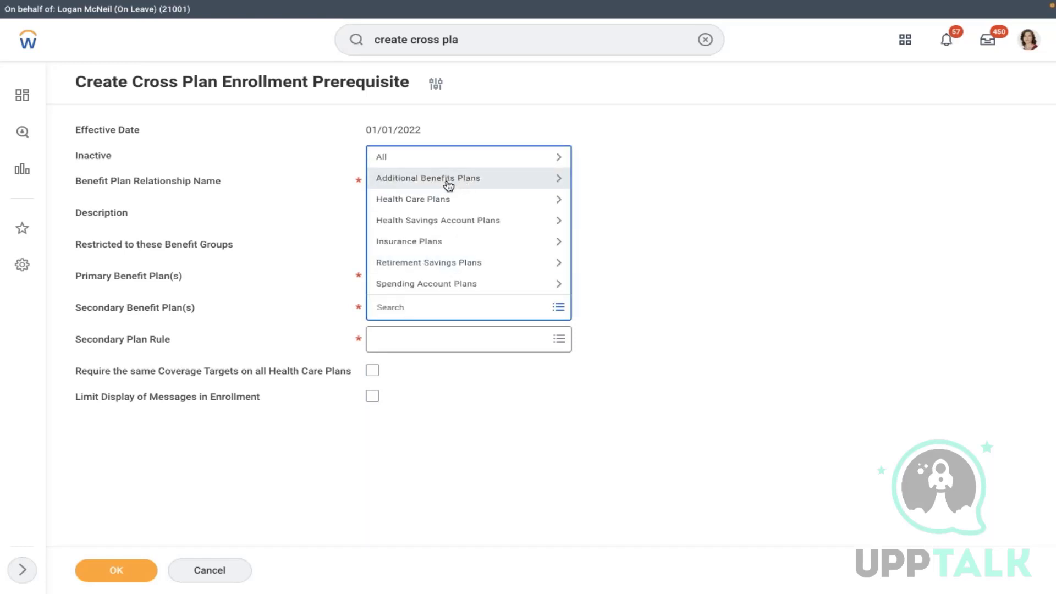
{"action": "left_click", "coordinate": [410, 208]}
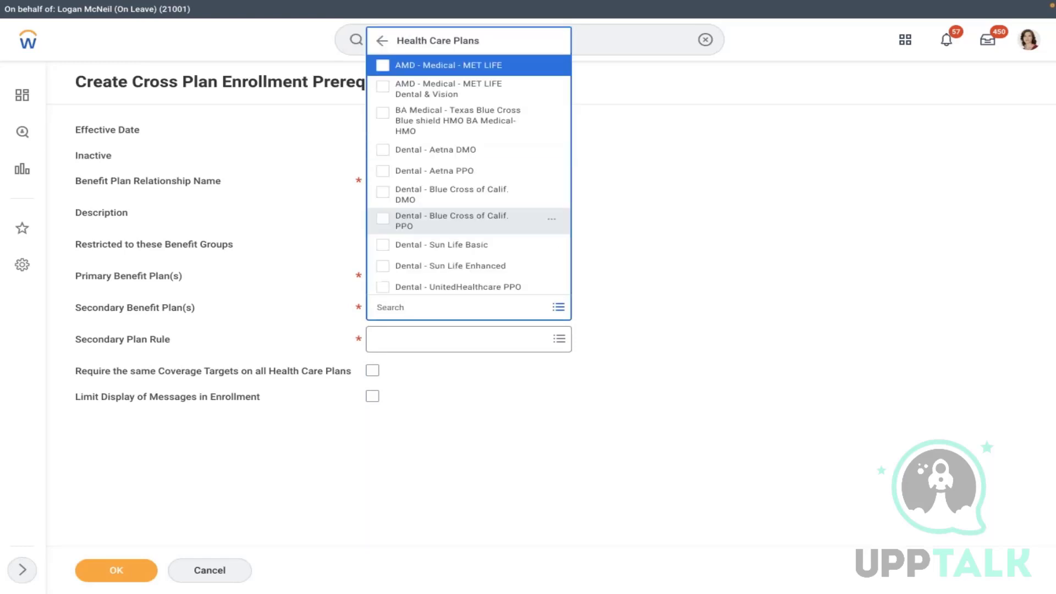
{"action": "left_click", "coordinate": [440, 99]}
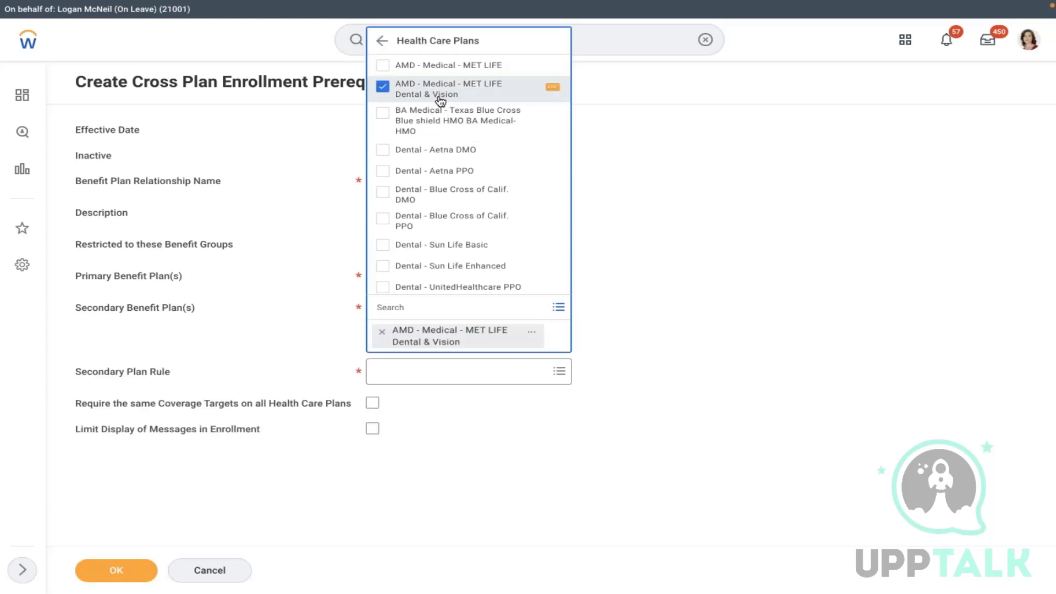
{"action": "left_click", "coordinate": [622, 144]}
- Set the secondary plan rule to 'Only one primary or secondary plan can be elected' and save
{"action": "left_click", "coordinate": [404, 355]}
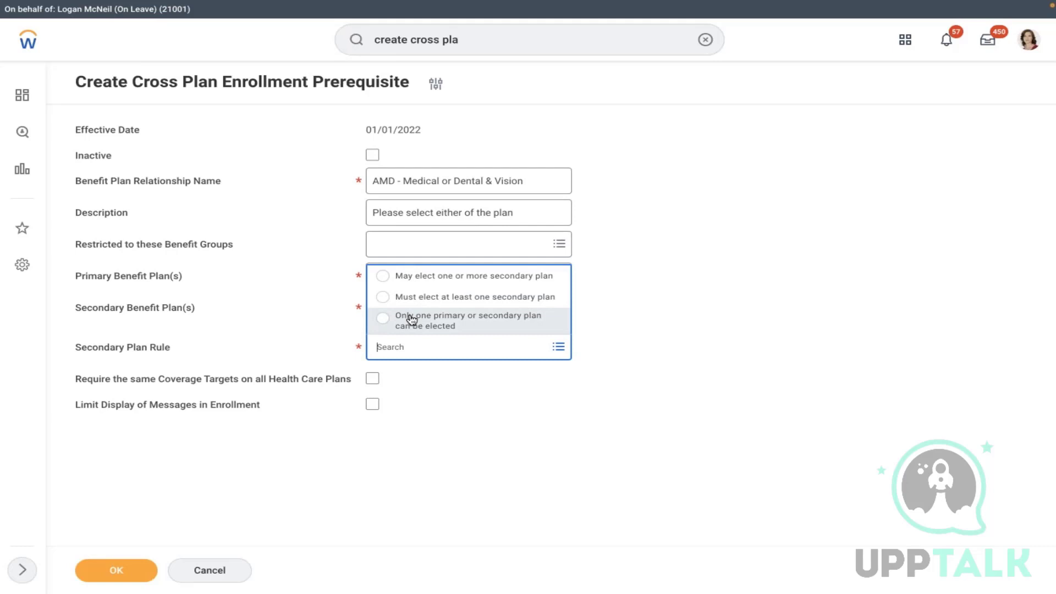
{"action": "left_click", "coordinate": [408, 284]}
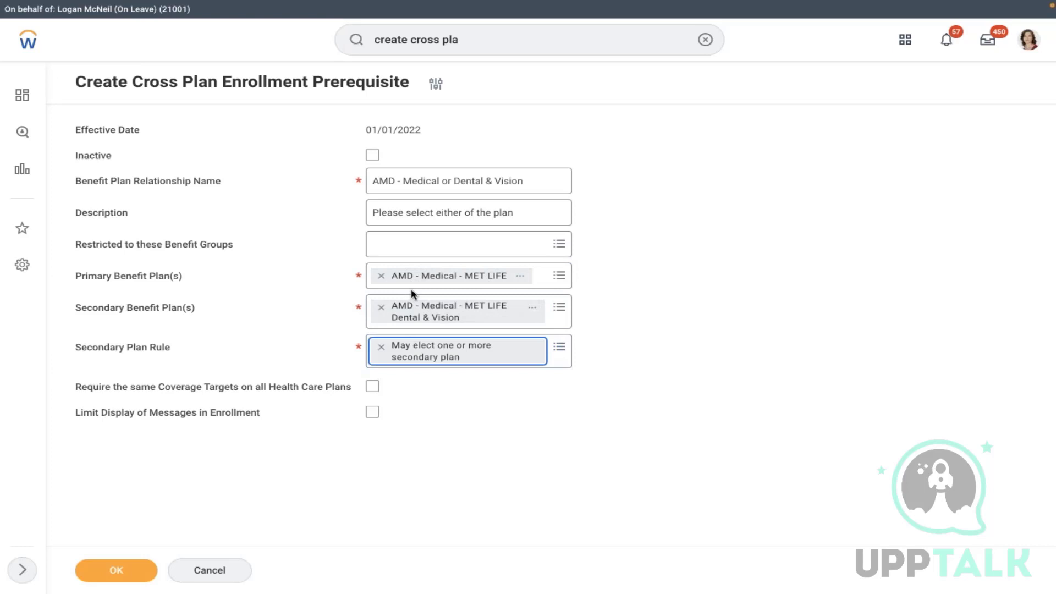
{"action": "left_click", "coordinate": [381, 346]}
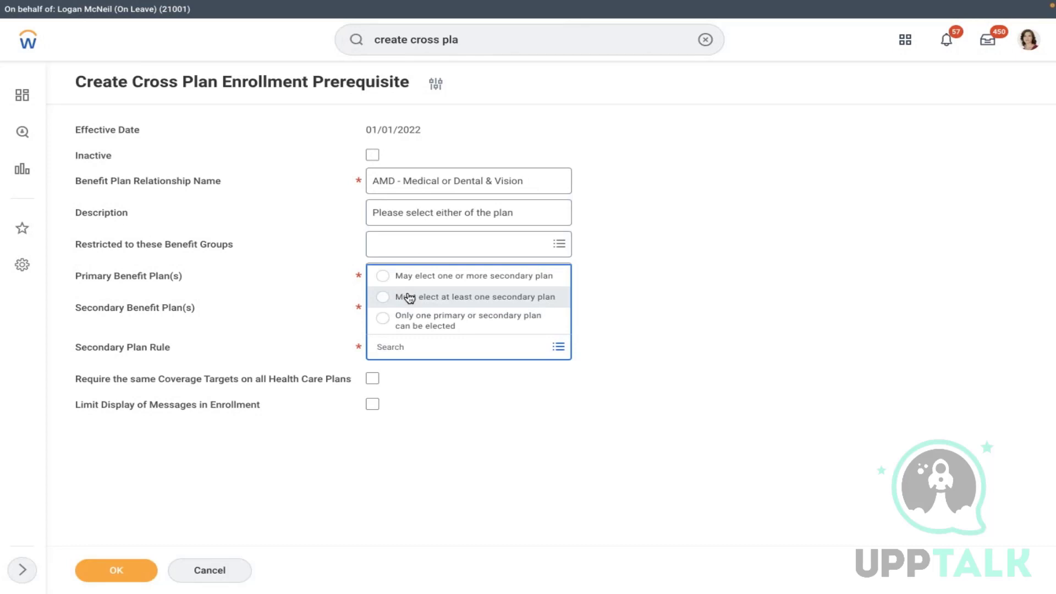
{"action": "left_click", "coordinate": [410, 297]}
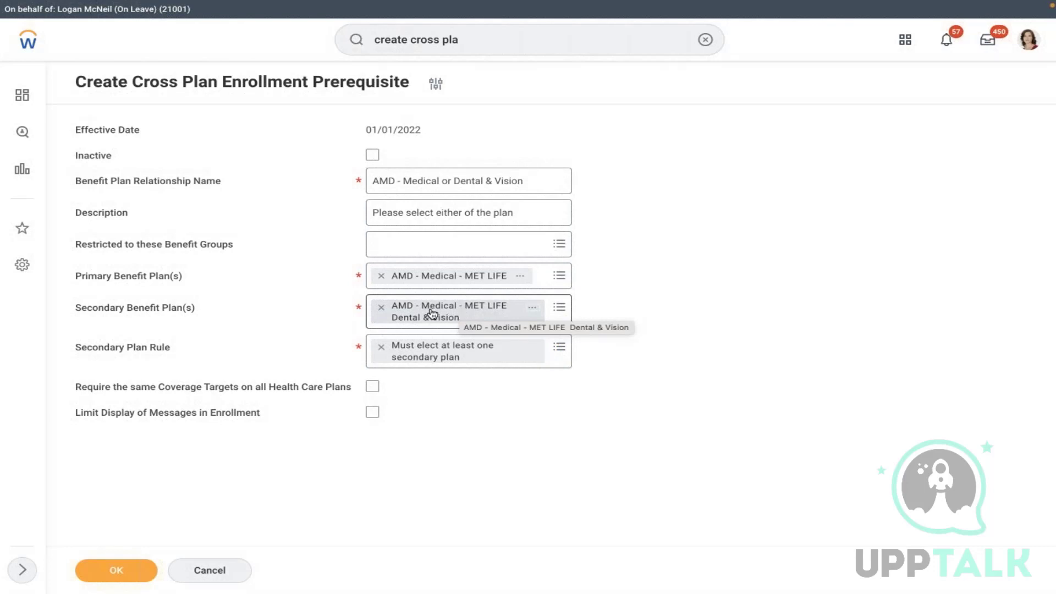
{"action": "left_click", "coordinate": [381, 347]}
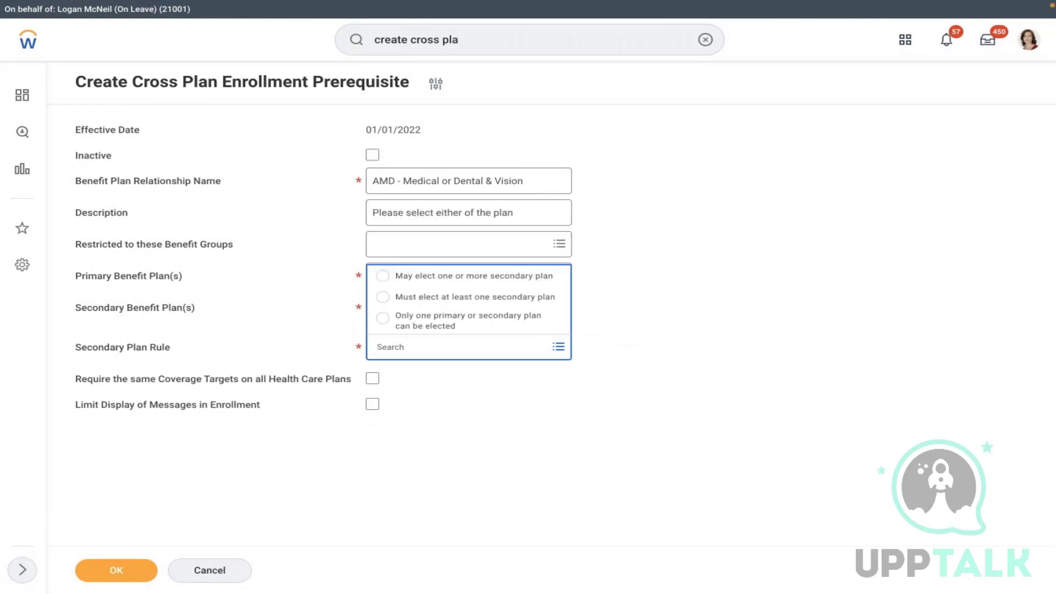
{"action": "left_click", "coordinate": [413, 323]}
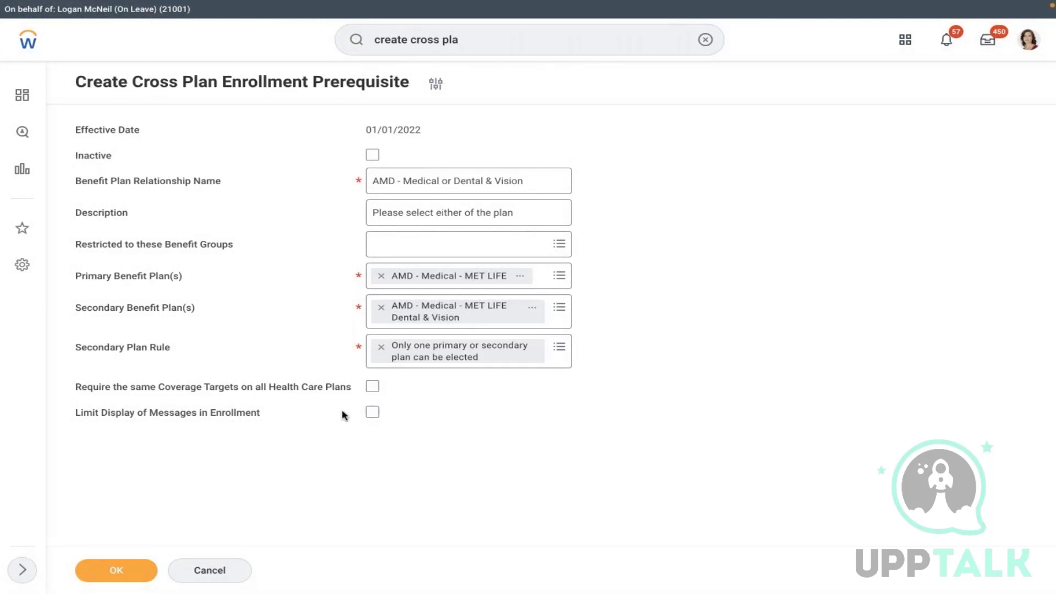
{"action": "left_click", "coordinate": [114, 570]}
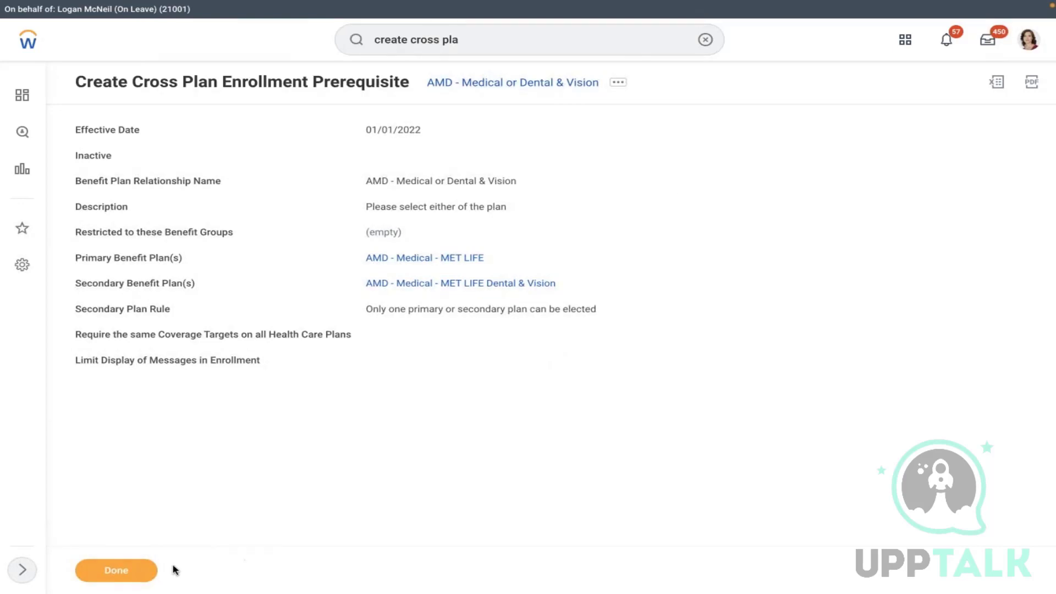
- Close the save confirmation and launch Change Benefits from the worker's Benefits actions
{"action": "left_click", "coordinate": [140, 571]}
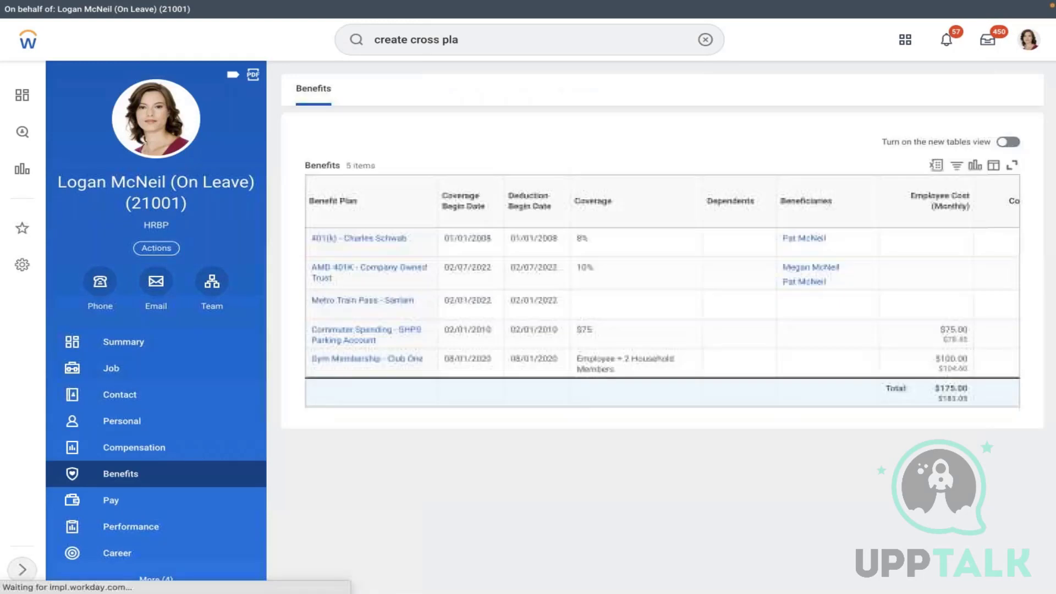
{"action": "left_click", "coordinate": [1029, 40]}
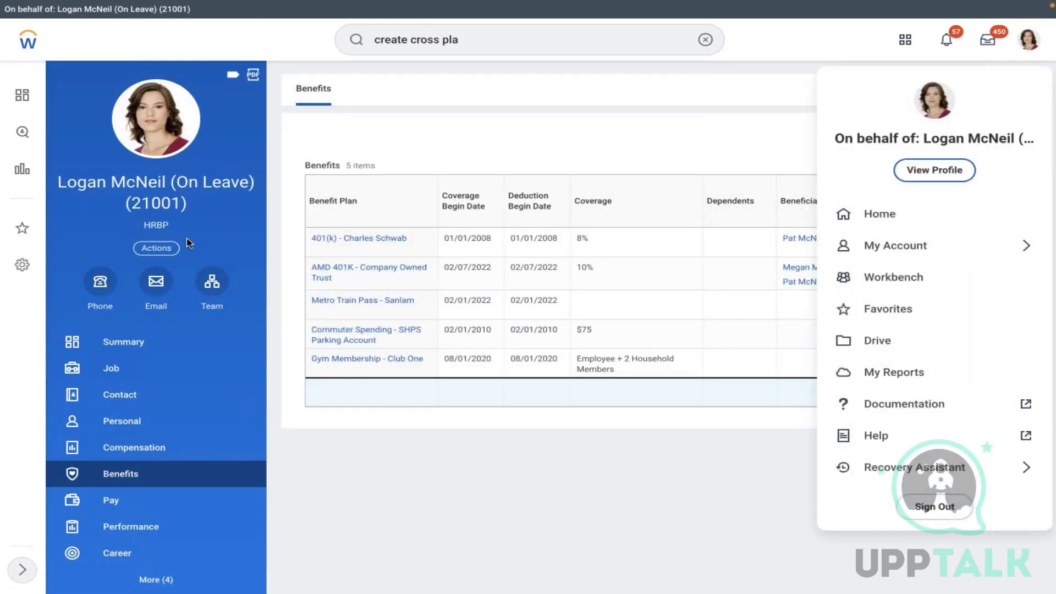
{"action": "left_click", "coordinate": [154, 251]}
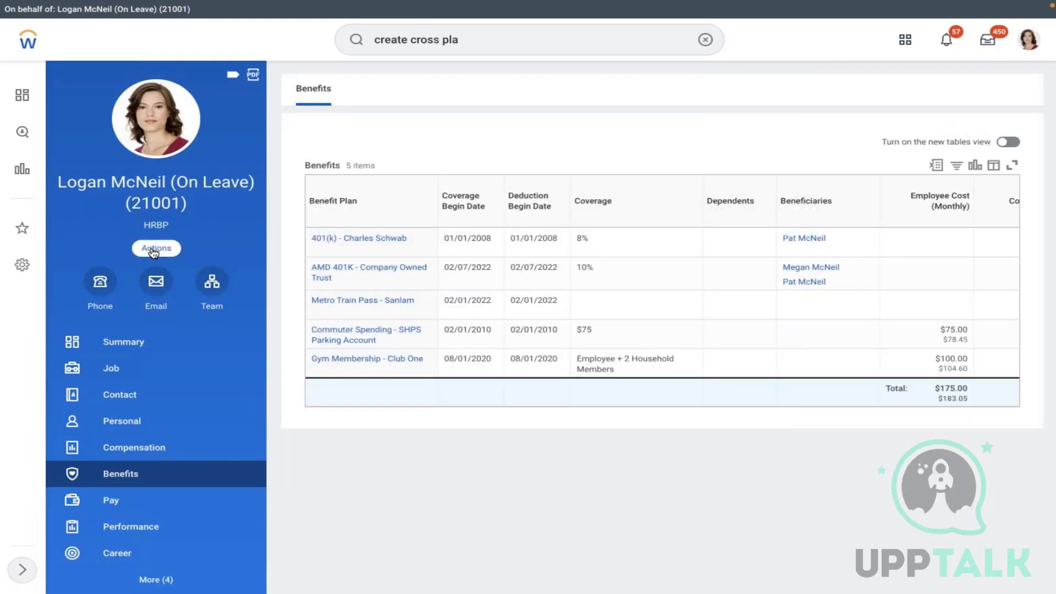
{"action": "left_click", "coordinate": [156, 248]}
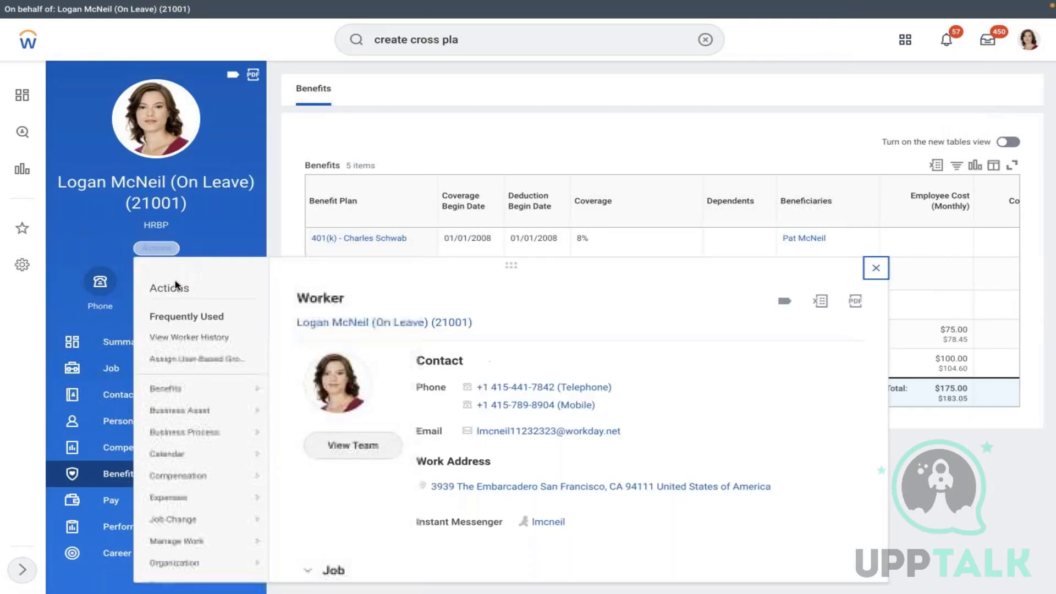
{"action": "mouse_move", "coordinate": [166, 389]}
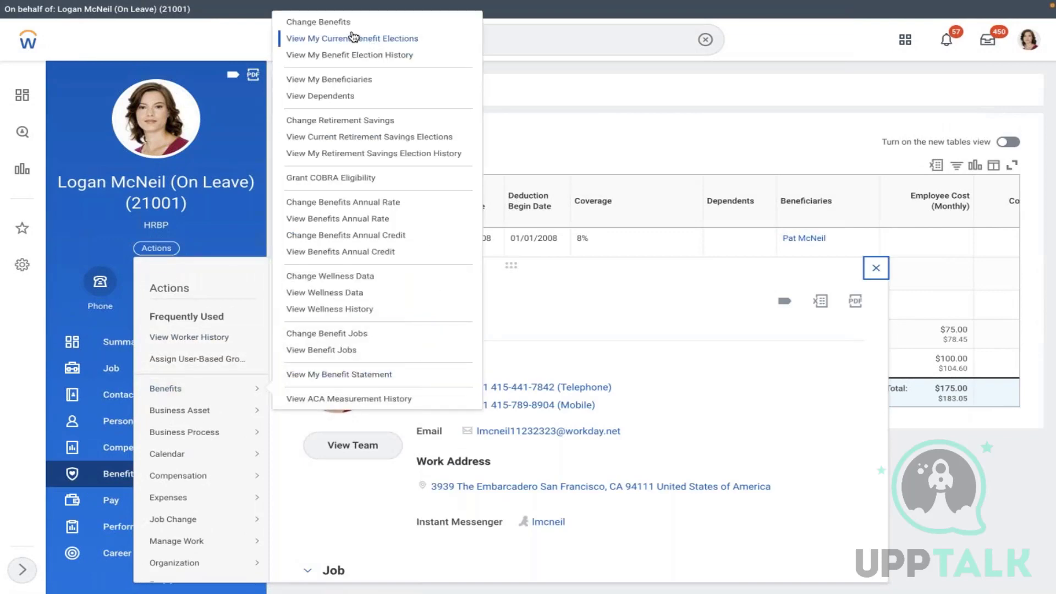
{"action": "left_click", "coordinate": [333, 25]}
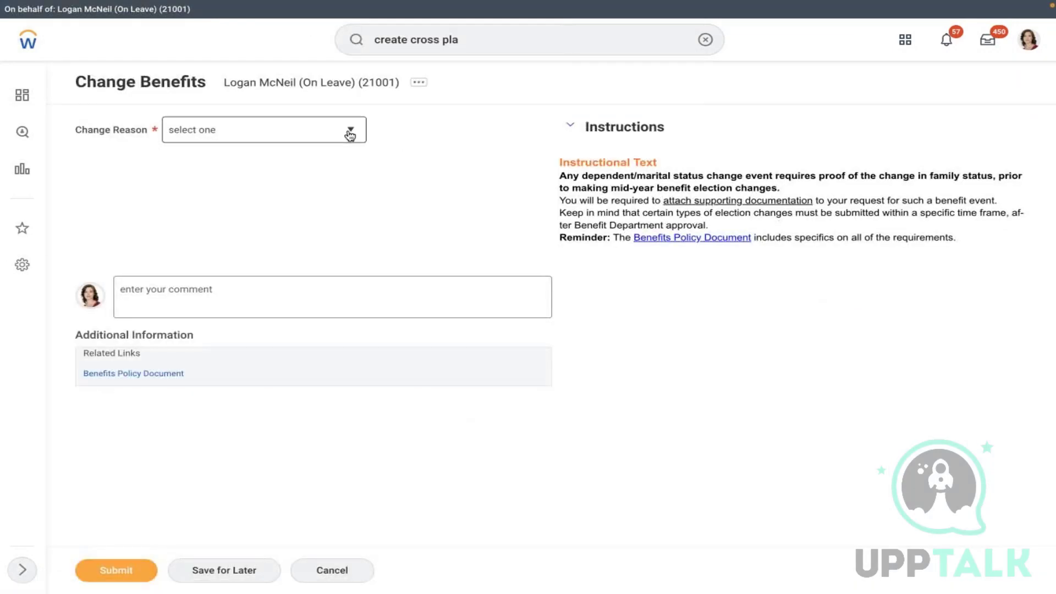
- Submit an AMD - Marriage change dated 02/18/2022 and open the Change Benefit Elections task
{"action": "left_click", "coordinate": [349, 130]}
{"action": "left_click", "coordinate": [238, 208]}
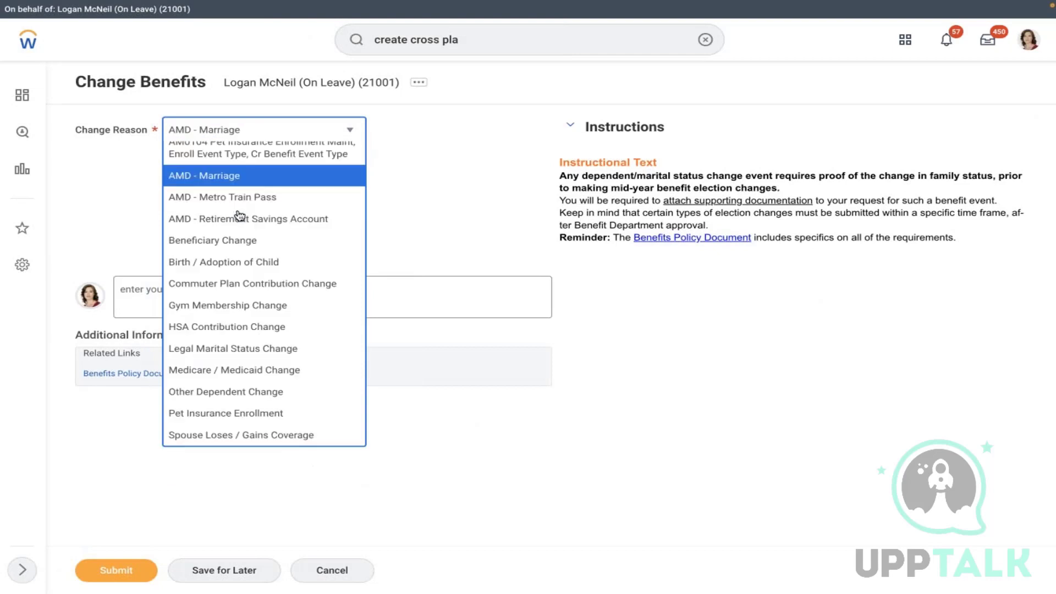
{"action": "left_click", "coordinate": [257, 172]}
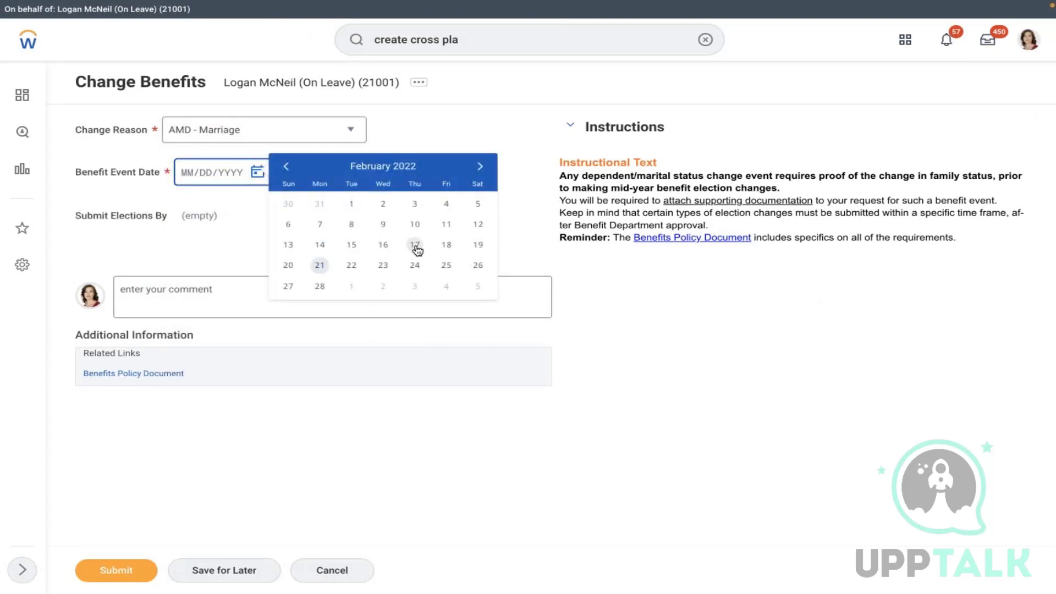
{"action": "left_click", "coordinate": [447, 245]}
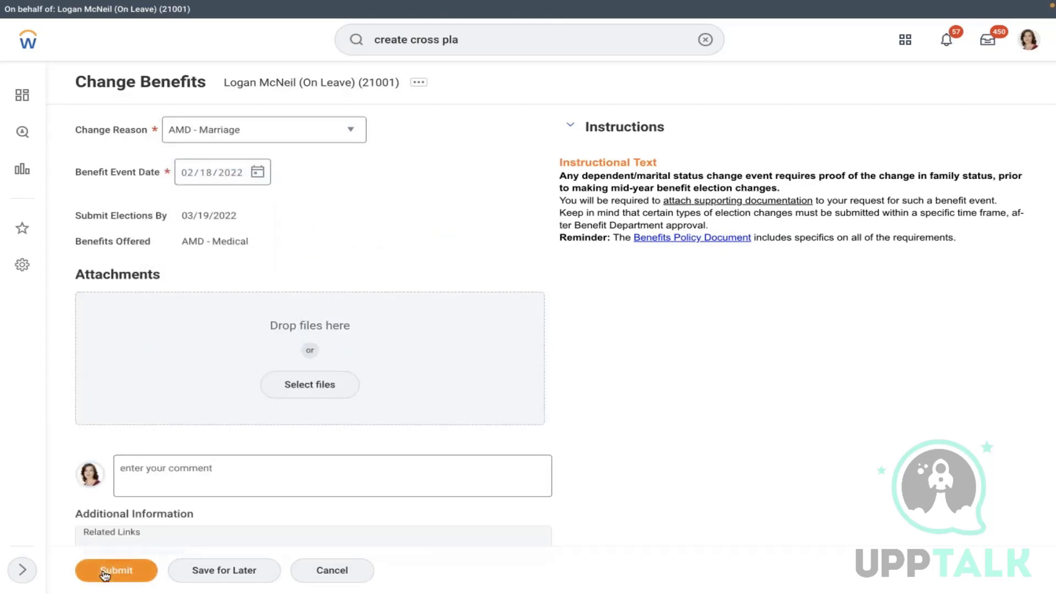
{"action": "left_click", "coordinate": [104, 571]}
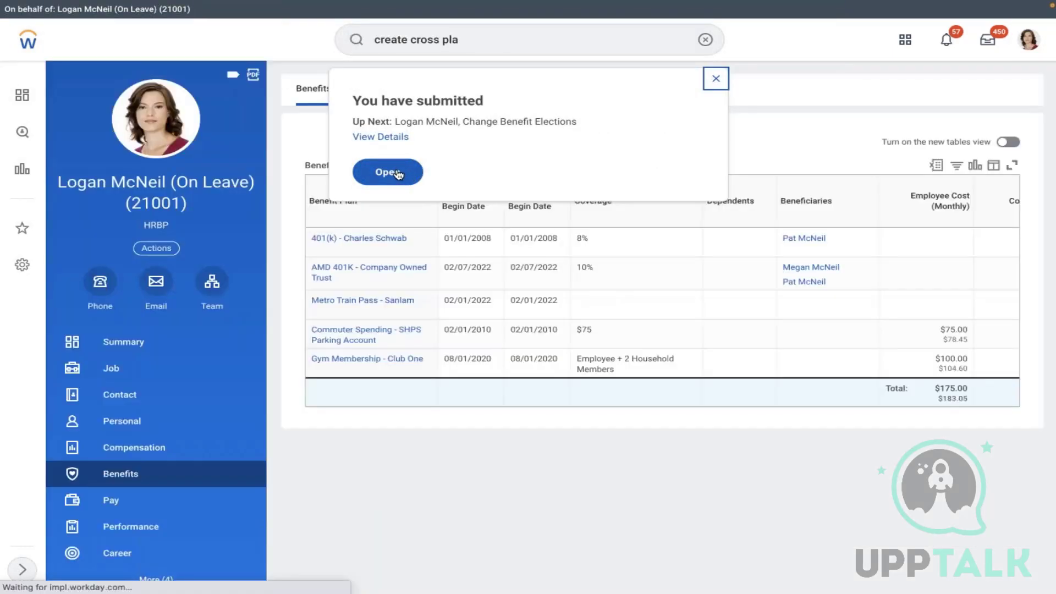
{"action": "left_click", "coordinate": [394, 172]}
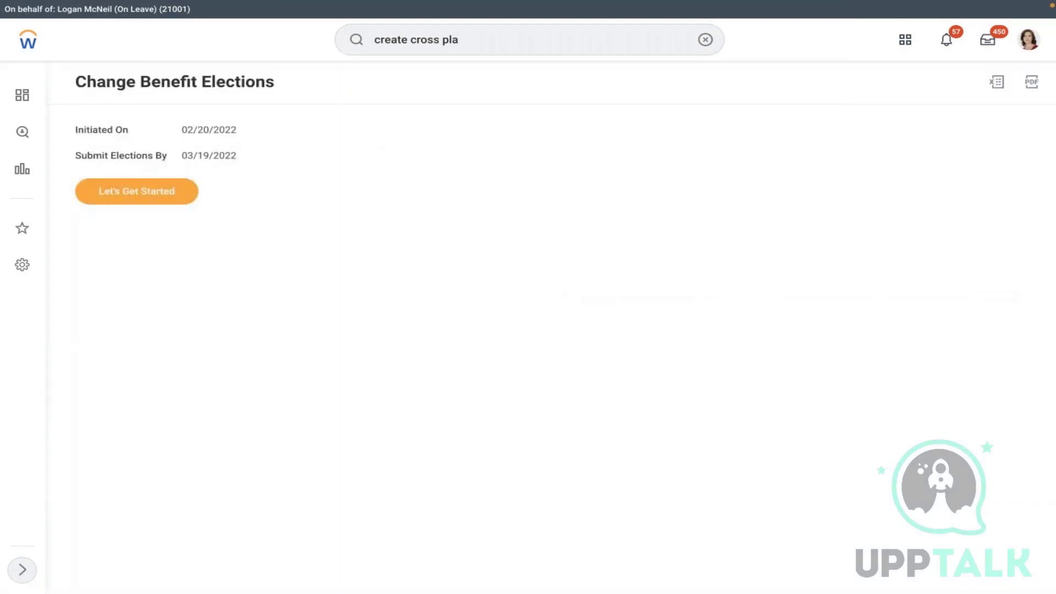
- Enroll in AMD - Medical, selecting both MET LIFE and MET LIFE Dental & Vision, then confirm
{"action": "left_click", "coordinate": [181, 190]}
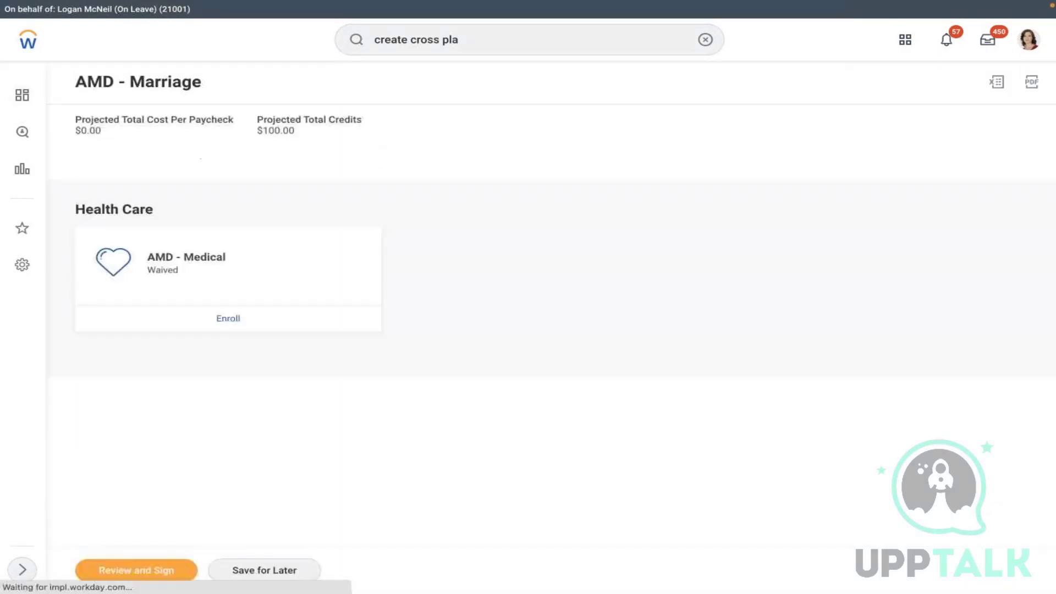
{"action": "left_click", "coordinate": [227, 322]}
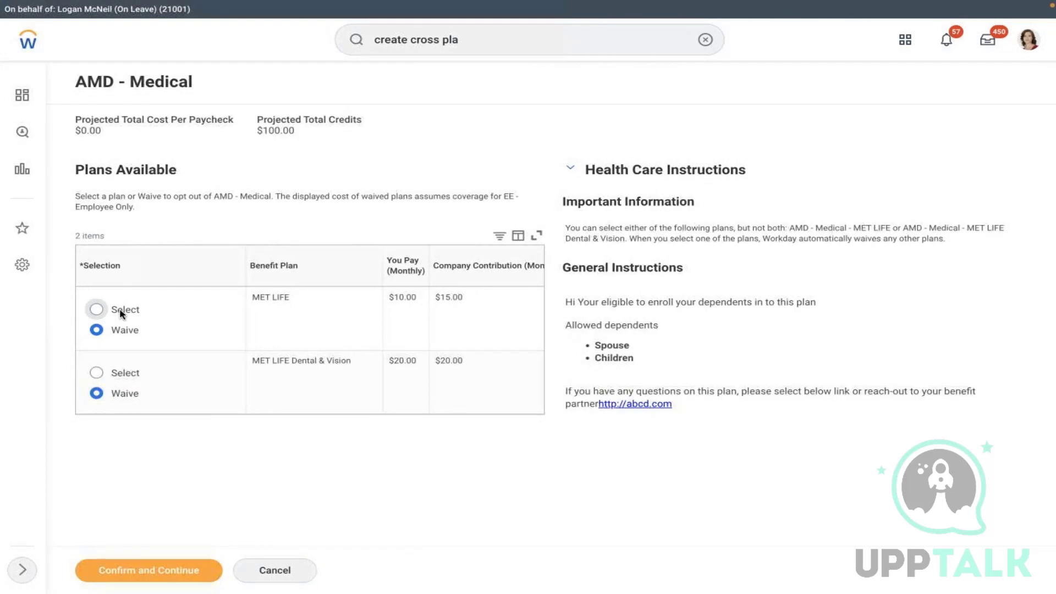
{"action": "left_click", "coordinate": [97, 309]}
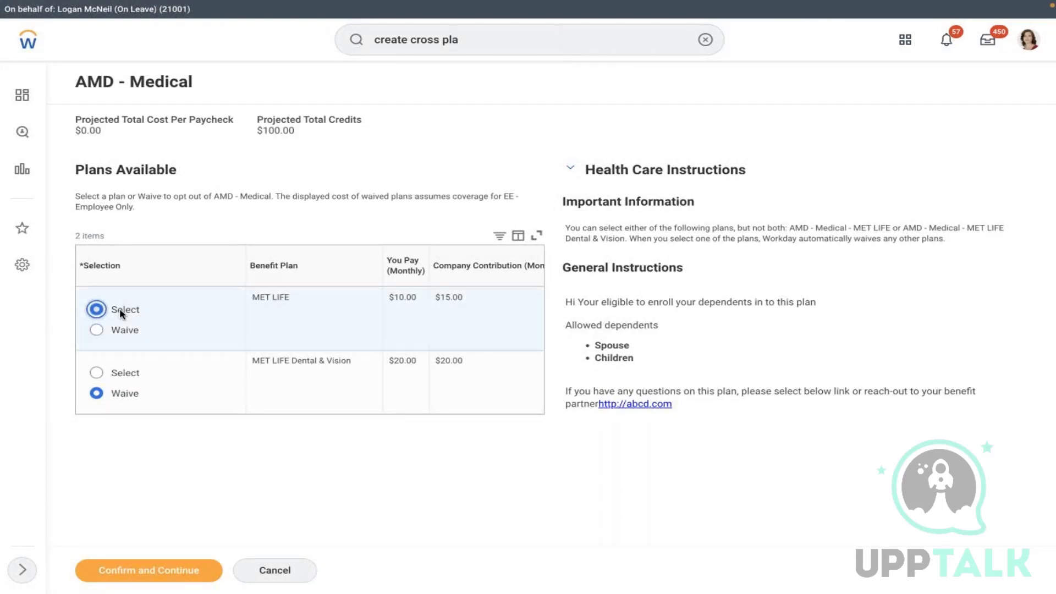
{"action": "left_click", "coordinate": [126, 373]}
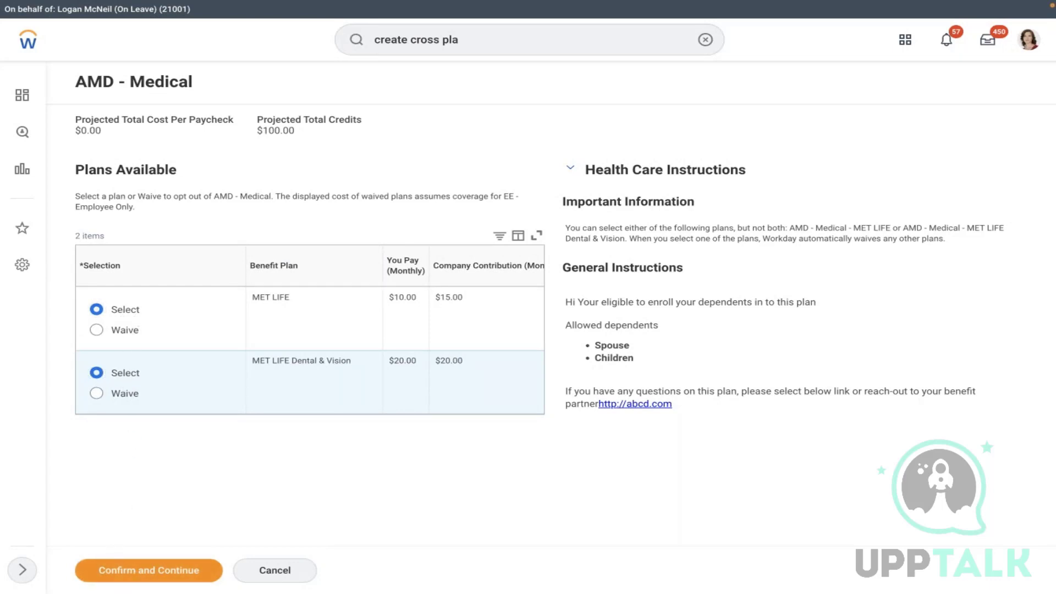
{"action": "left_click", "coordinate": [142, 576]}
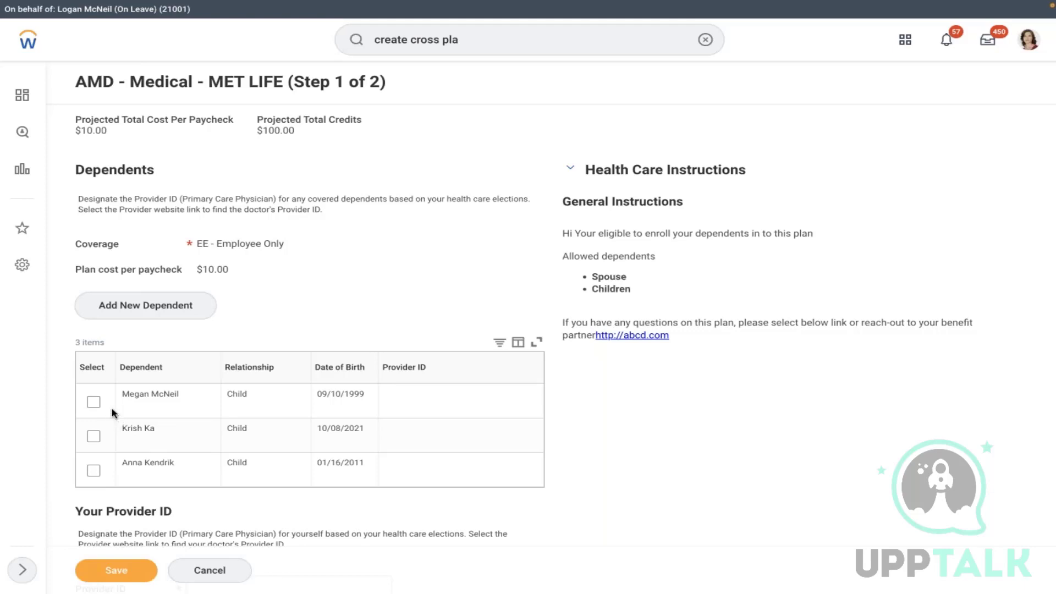
- Cover the second child under MET LIFE, give child and employee the same provider ID, and save
{"action": "left_click", "coordinate": [101, 435]}
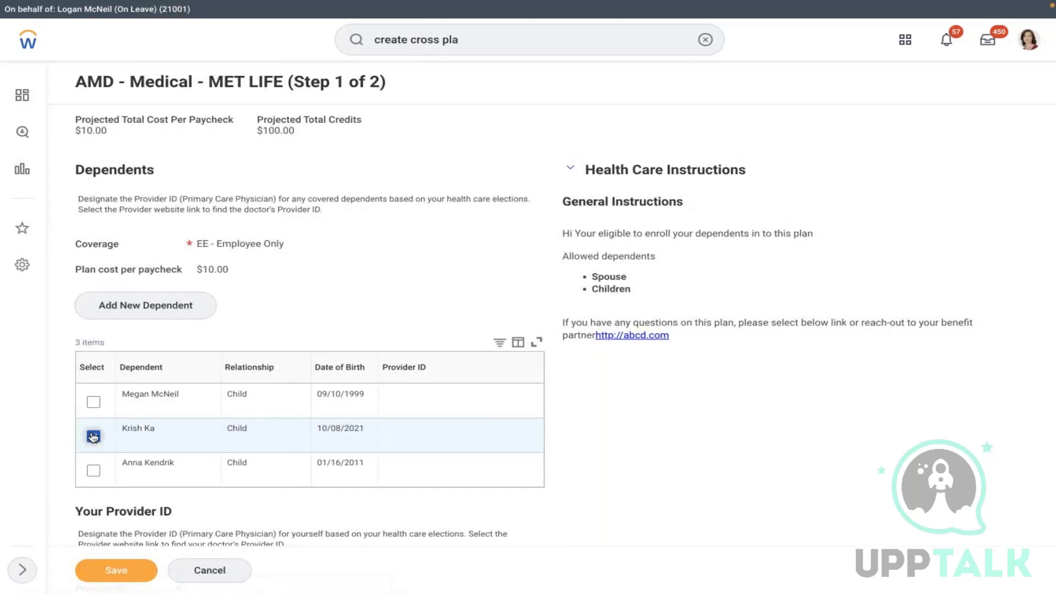
{"action": "scroll", "coordinate": [374, 297], "scroll_direction": "down", "scroll_amount": 2}
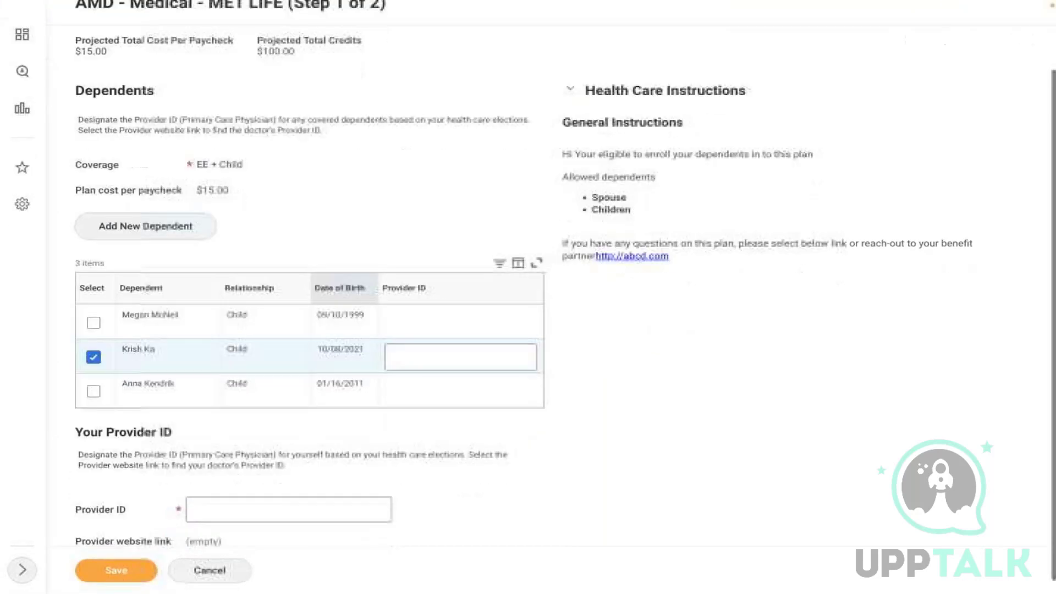
{"action": "left_click", "coordinate": [438, 350]}
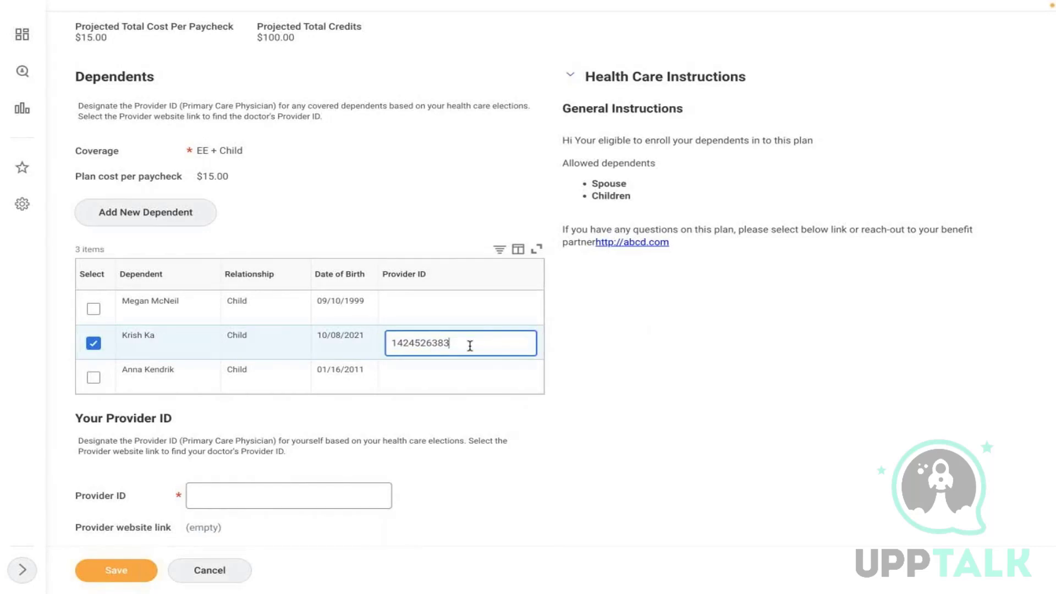
{"action": "double_click", "coordinate": [450, 372]}
{"action": "left_click", "coordinate": [462, 336]}
{"action": "left_click_drag", "start_coordinate": [453, 335], "coordinate": [399, 336]}
{"action": "key", "text": "ctrl+c"}
{"action": "left_click", "coordinate": [266, 495]}
{"action": "key", "text": "ctrl+v"}
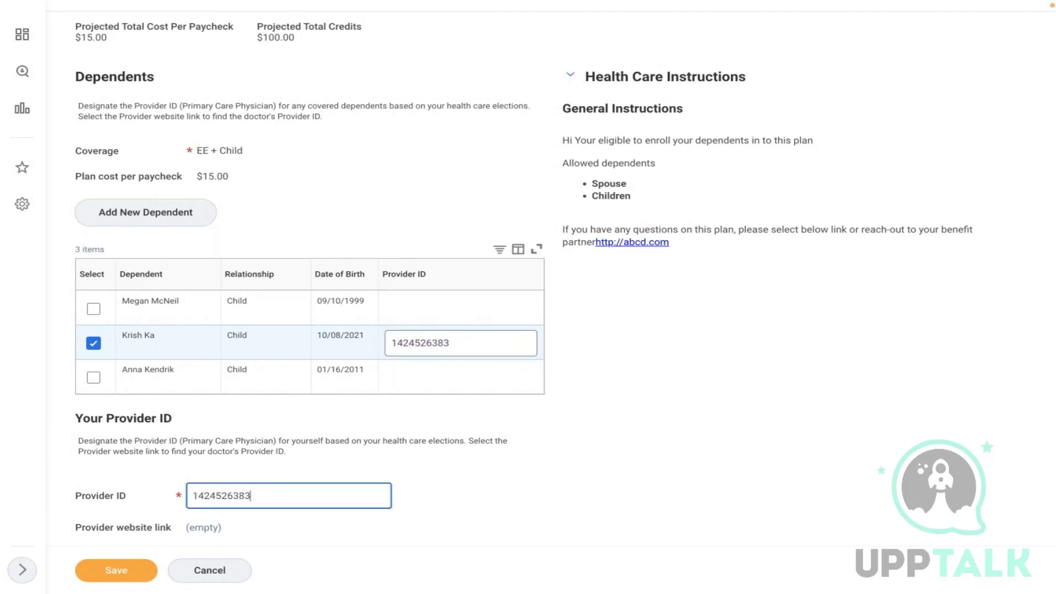
{"action": "left_click", "coordinate": [584, 495]}
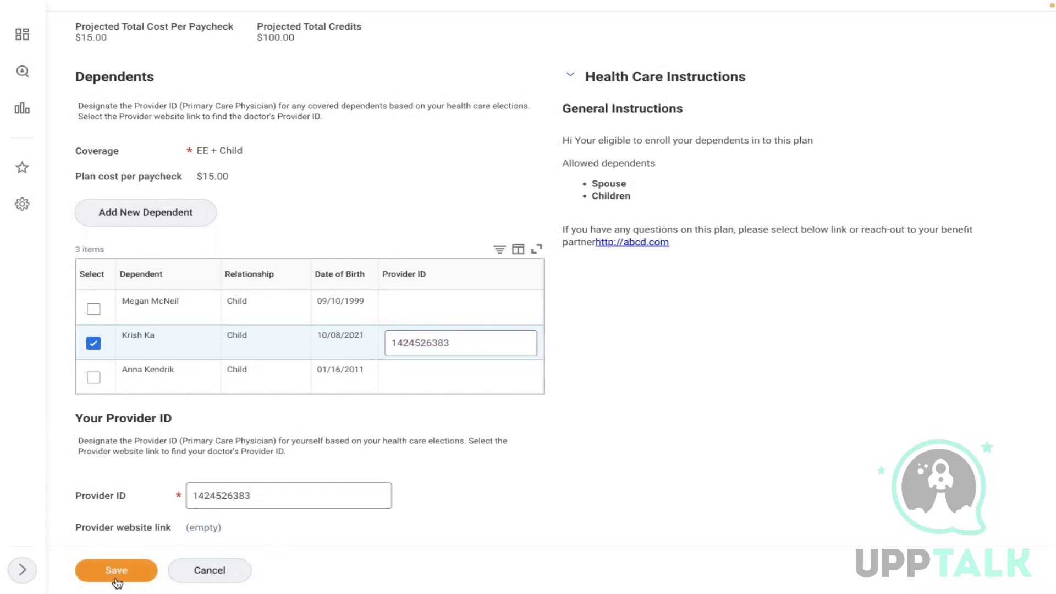
{"action": "left_click", "coordinate": [137, 575]}
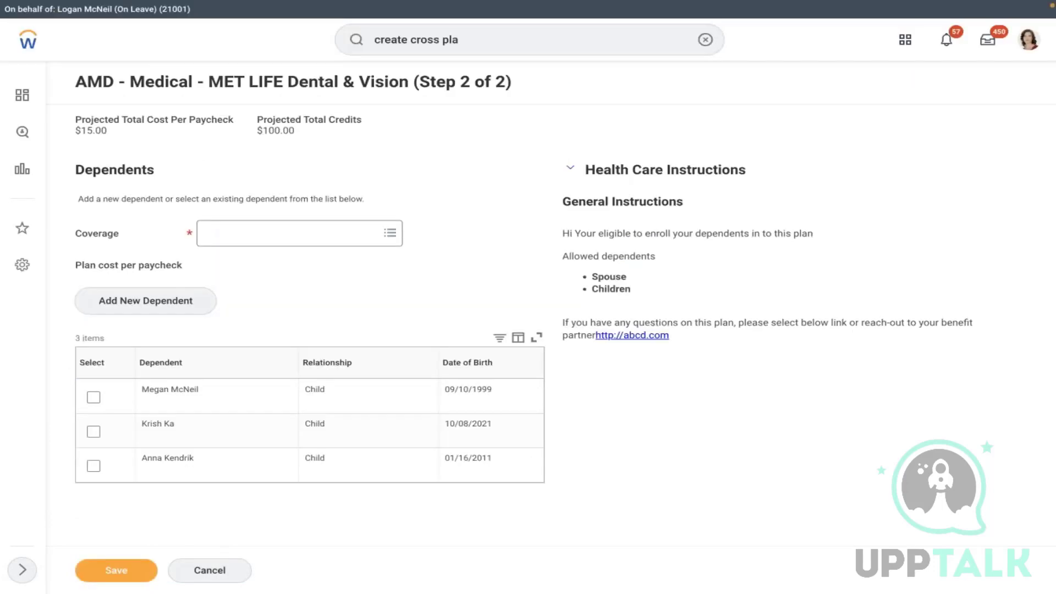
- Set Dental & Vision coverage to EE + Child for the second child, save, and dismiss the notice
{"action": "left_click", "coordinate": [267, 233]}
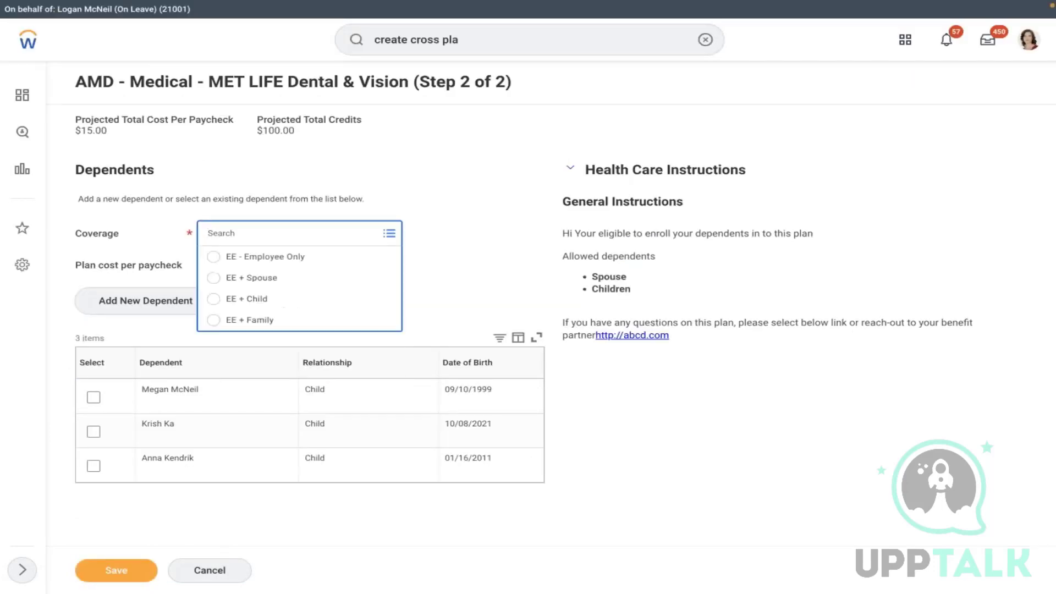
{"action": "left_click", "coordinate": [253, 299]}
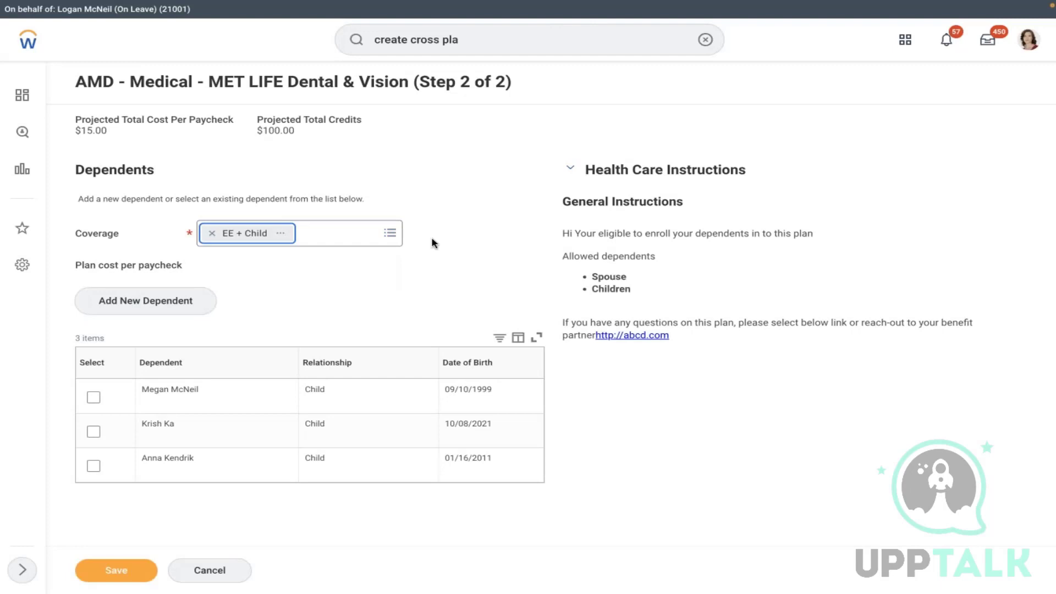
{"action": "left_click", "coordinate": [93, 431]}
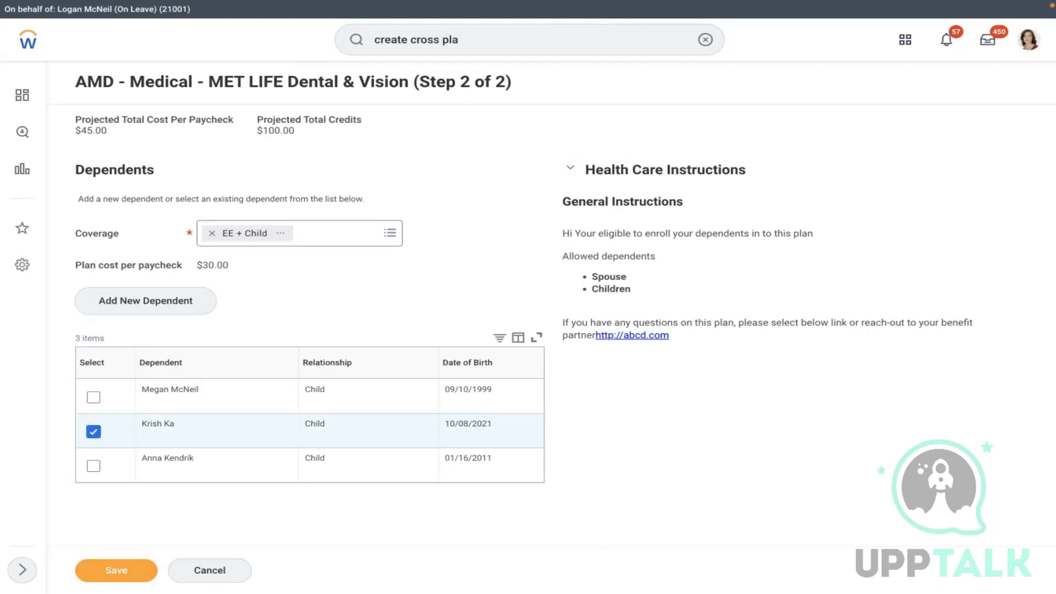
{"action": "left_click", "coordinate": [117, 570]}
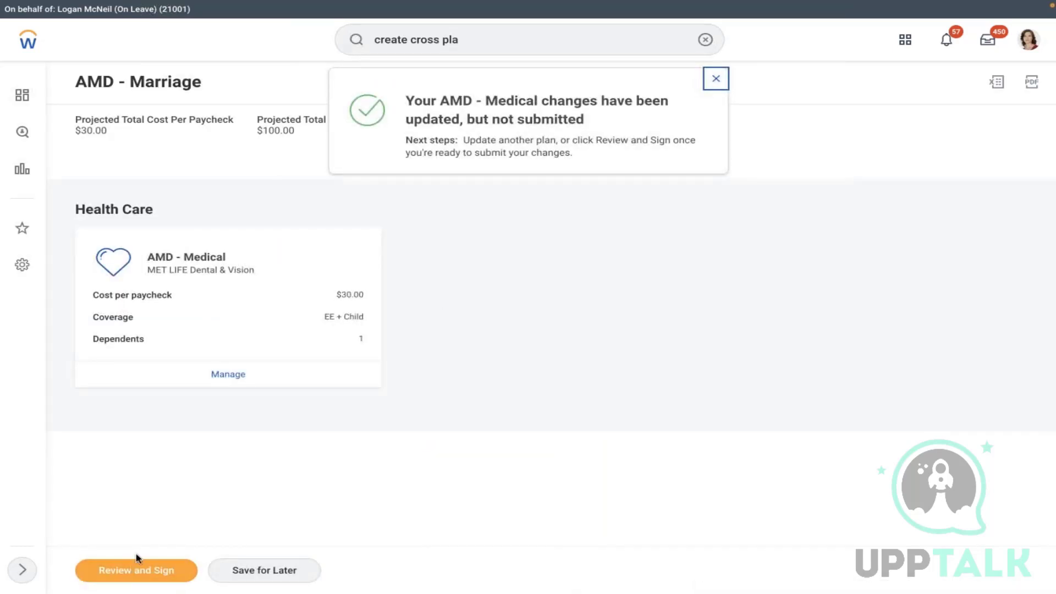
{"action": "left_click", "coordinate": [126, 571]}
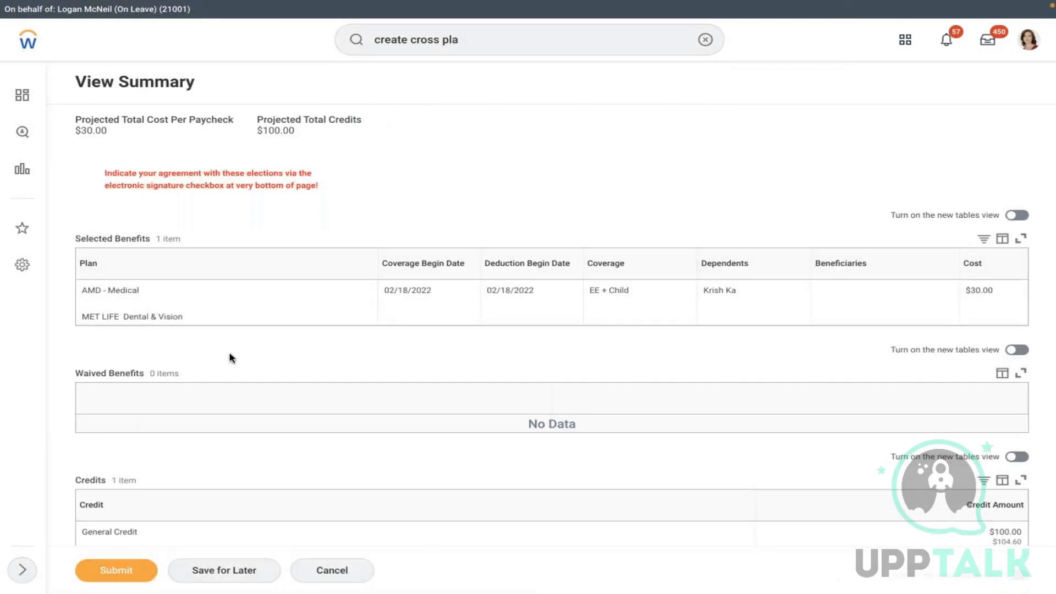
- Look over the View Summary, tick I Accept for the electronic signature, and submit
{"action": "scroll", "coordinate": [230, 358], "scroll_direction": "down", "scroll_amount": 10}
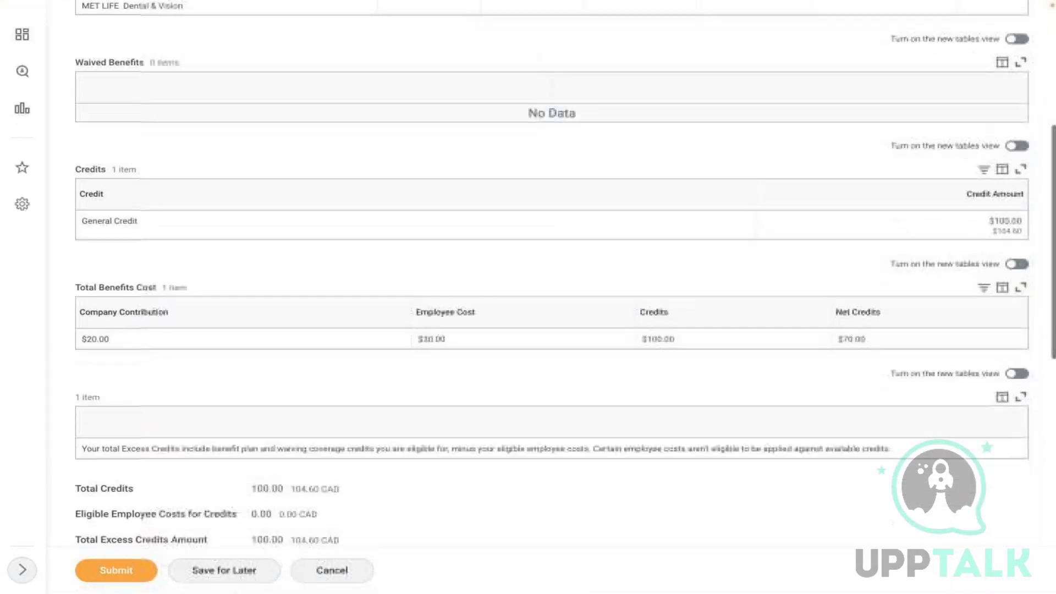
{"action": "scroll", "coordinate": [275, 237], "scroll_direction": "down", "scroll_amount": 4}
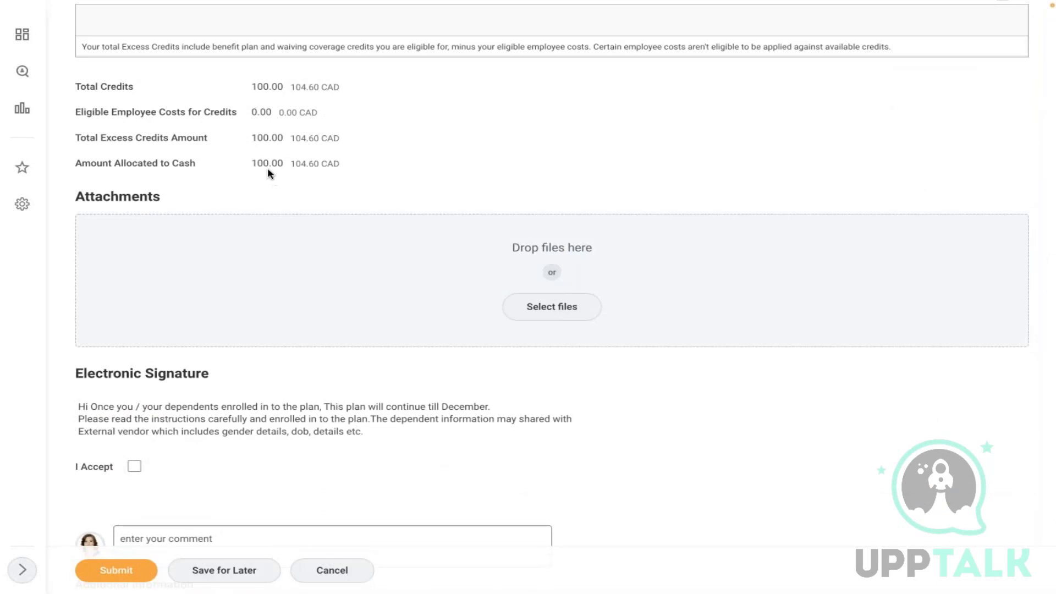
{"action": "scroll", "coordinate": [268, 167], "scroll_direction": "up", "scroll_amount": 6}
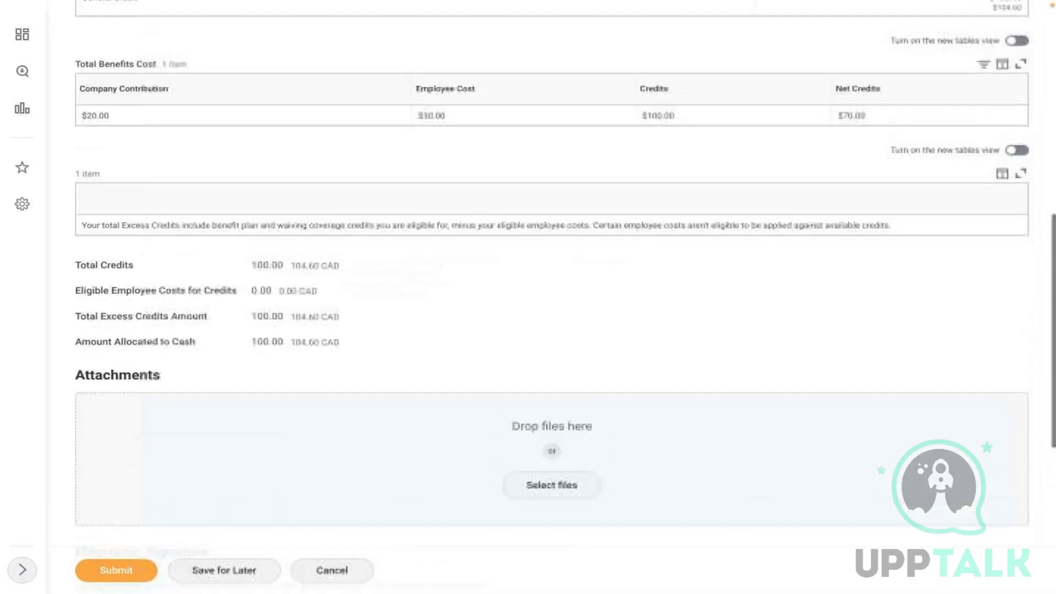
{"action": "scroll", "coordinate": [154, 179], "scroll_direction": "up", "scroll_amount": 5}
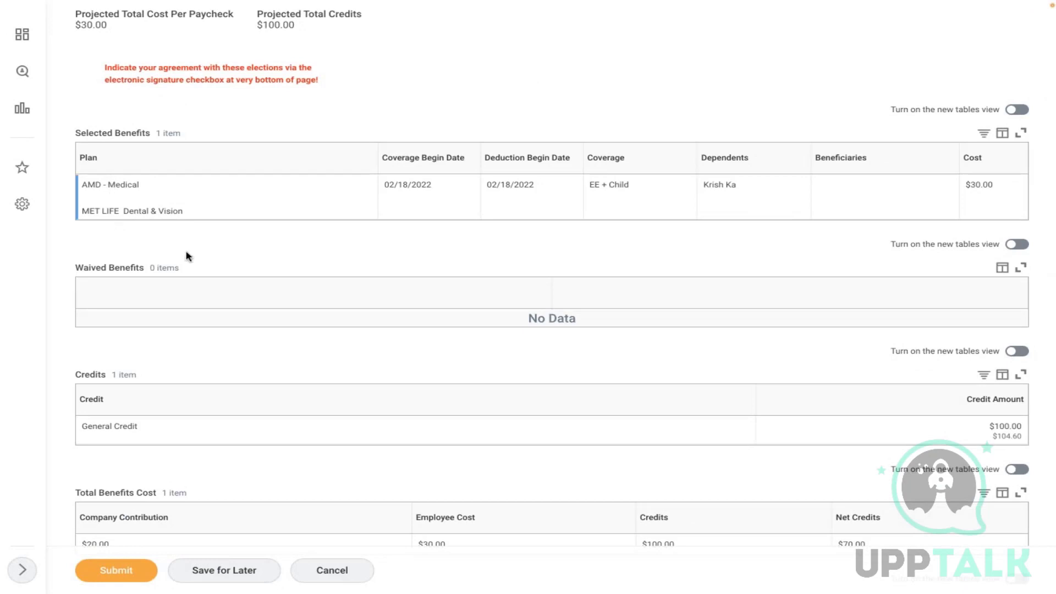
{"action": "scroll", "coordinate": [204, 260], "scroll_direction": "down", "scroll_amount": 1}
{"action": "scroll", "coordinate": [204, 259], "scroll_direction": "down", "scroll_amount": 10}
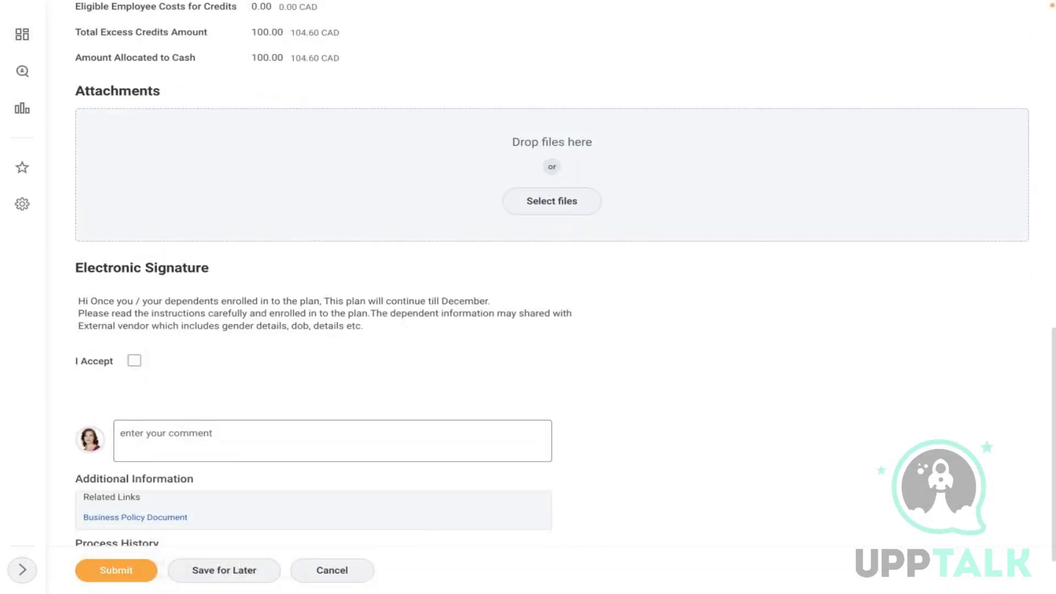
{"action": "left_click", "coordinate": [134, 360]}
{"action": "left_click", "coordinate": [111, 572]}
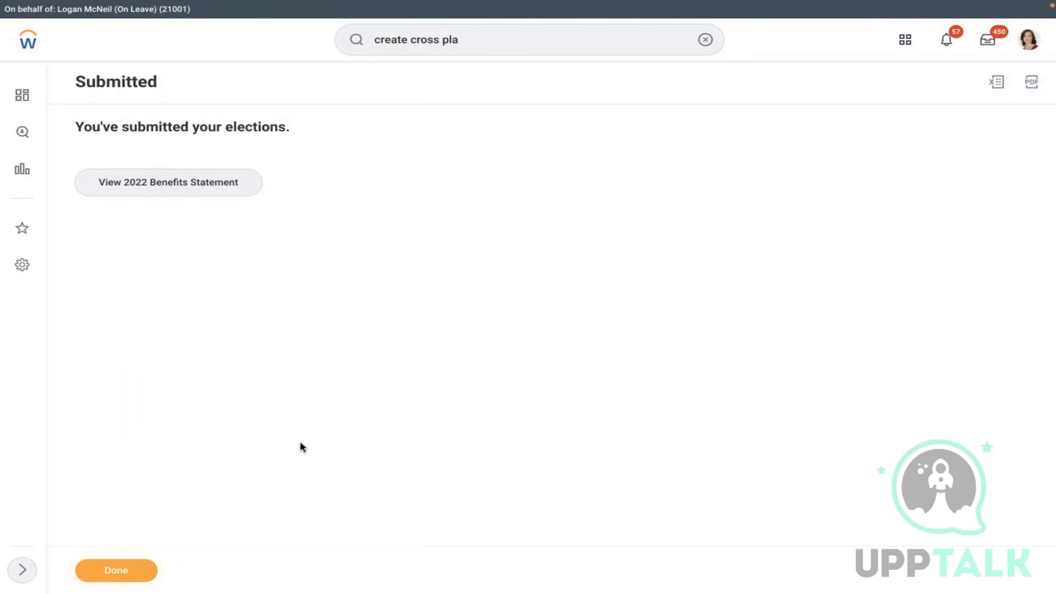
- Close the submitted confirmation and go to the Benefits section of the worker's profile
{"action": "left_click", "coordinate": [117, 572]}
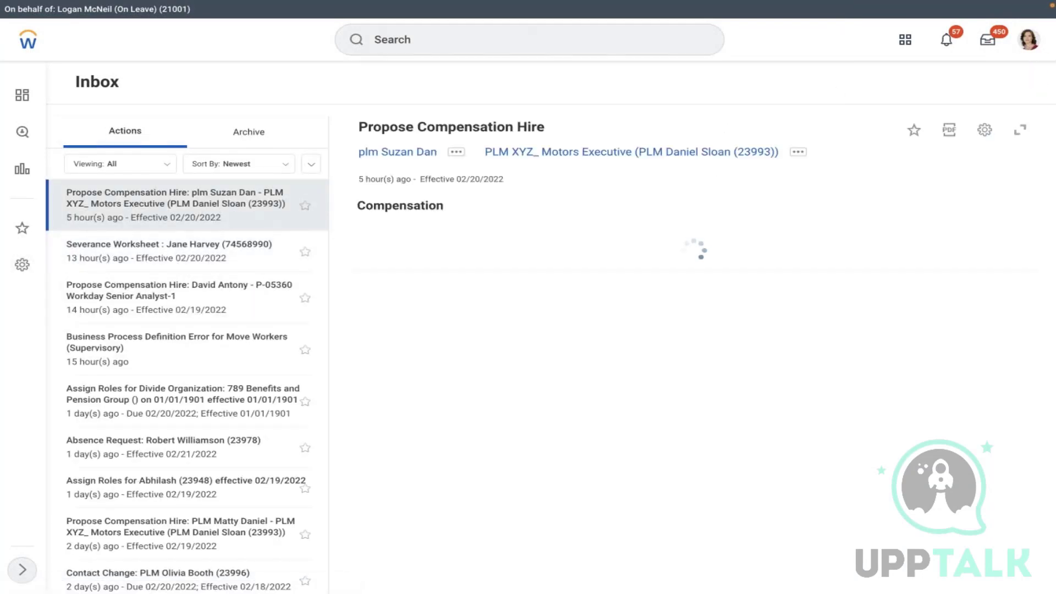
{"action": "left_click", "coordinate": [1030, 40]}
{"action": "left_click", "coordinate": [935, 170]}
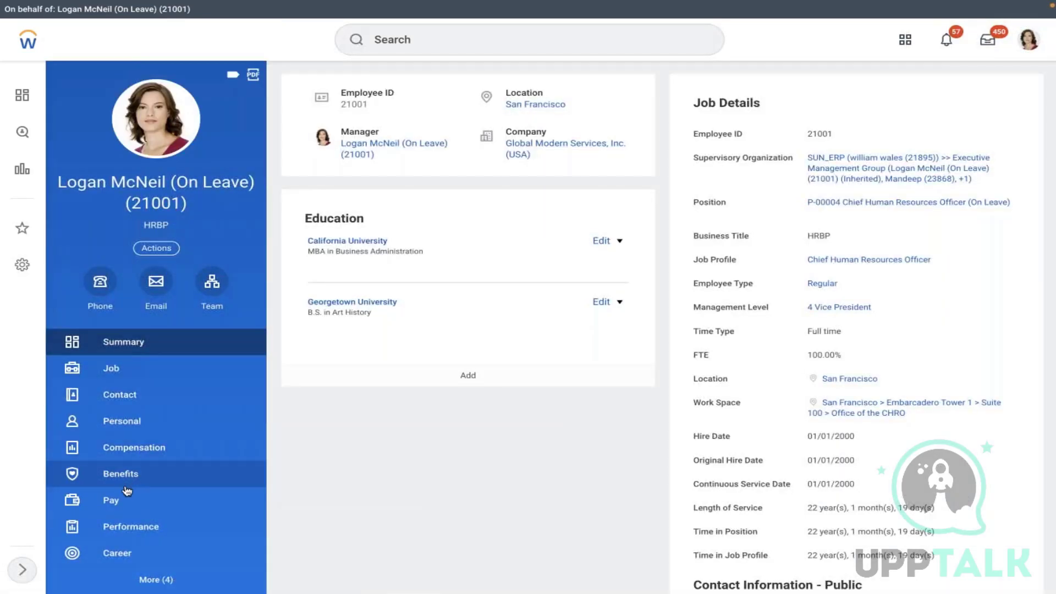
{"action": "left_click", "coordinate": [142, 480]}
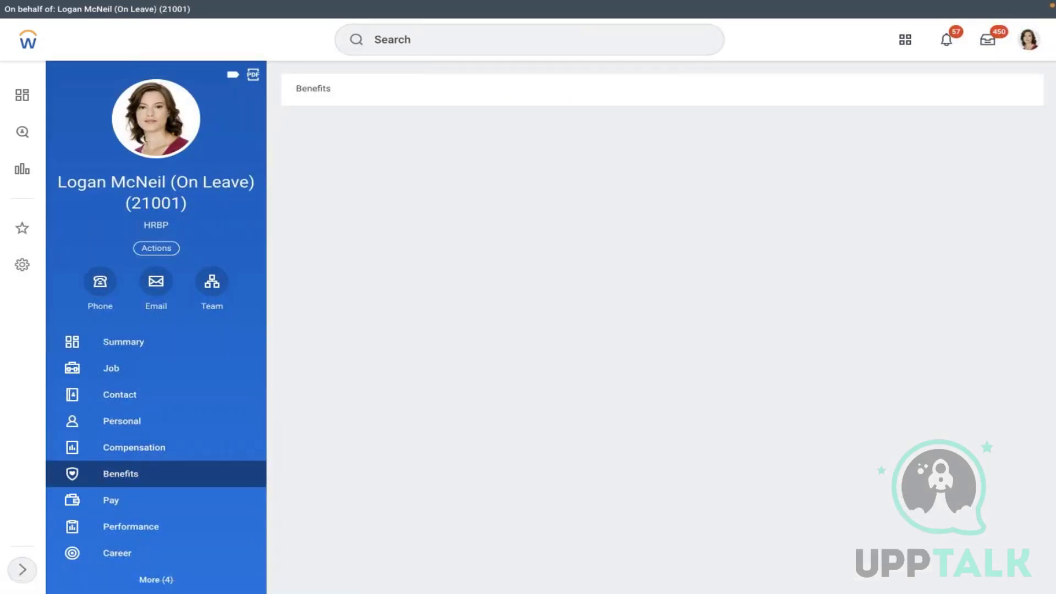
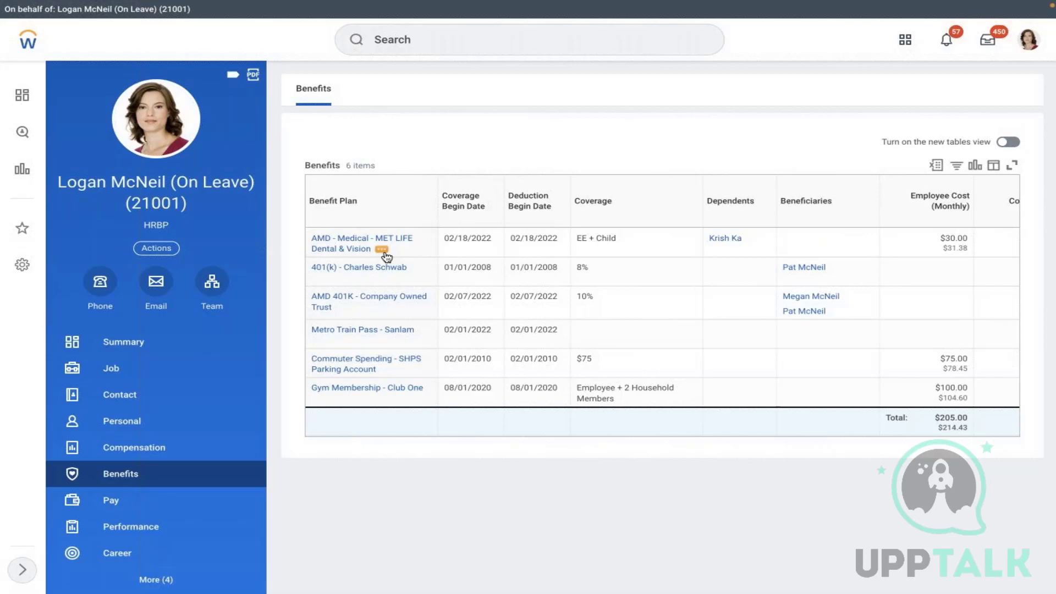
- Open Worker History from the Job section to list the worker's 334 business processes
{"action": "left_click", "coordinate": [134, 376]}
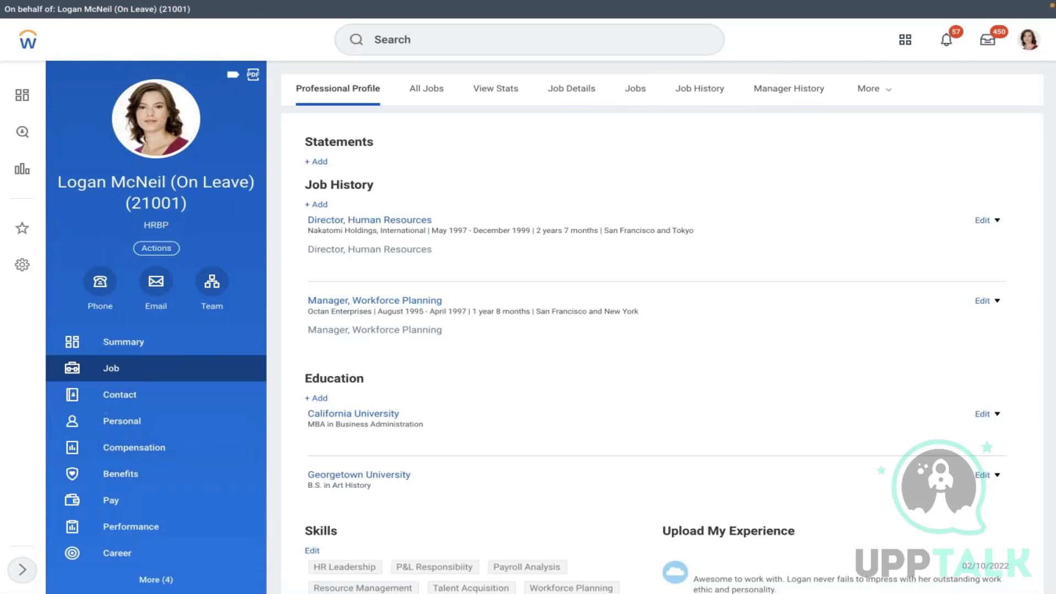
{"action": "left_click", "coordinate": [861, 93]}
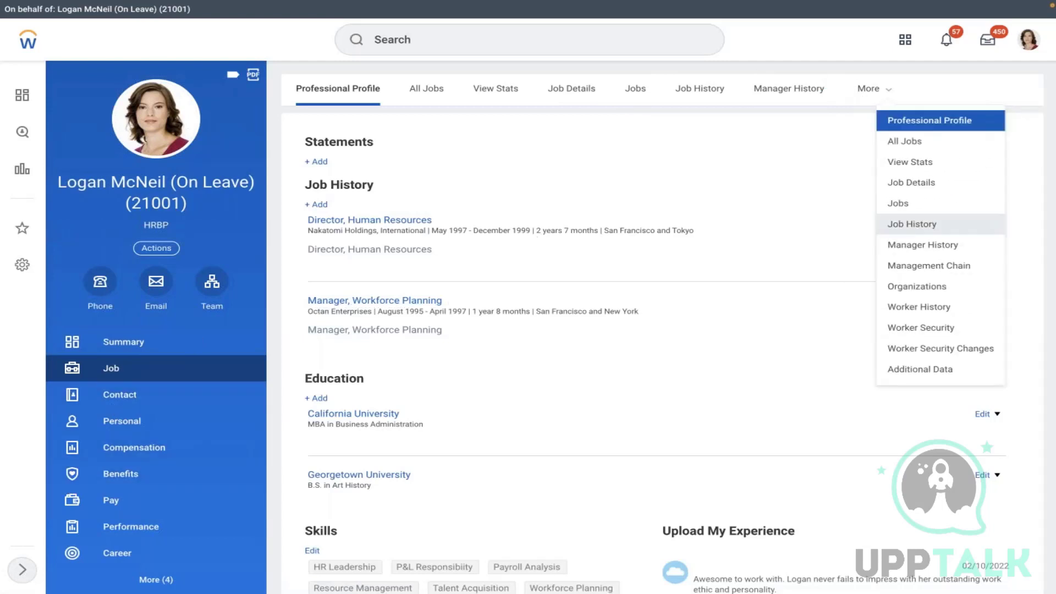
{"action": "left_click", "coordinate": [910, 305]}
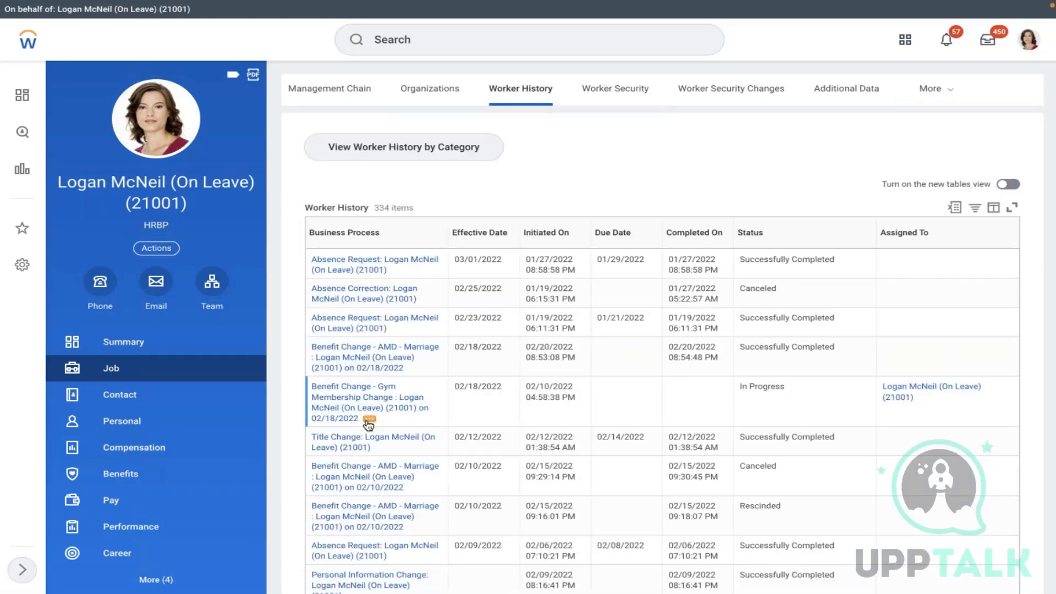
- Filter history to the 02/08, 02/10 and 02/18/2022 AMD - Marriage changes; open actions for 02/18
{"action": "left_click", "coordinate": [443, 233]}
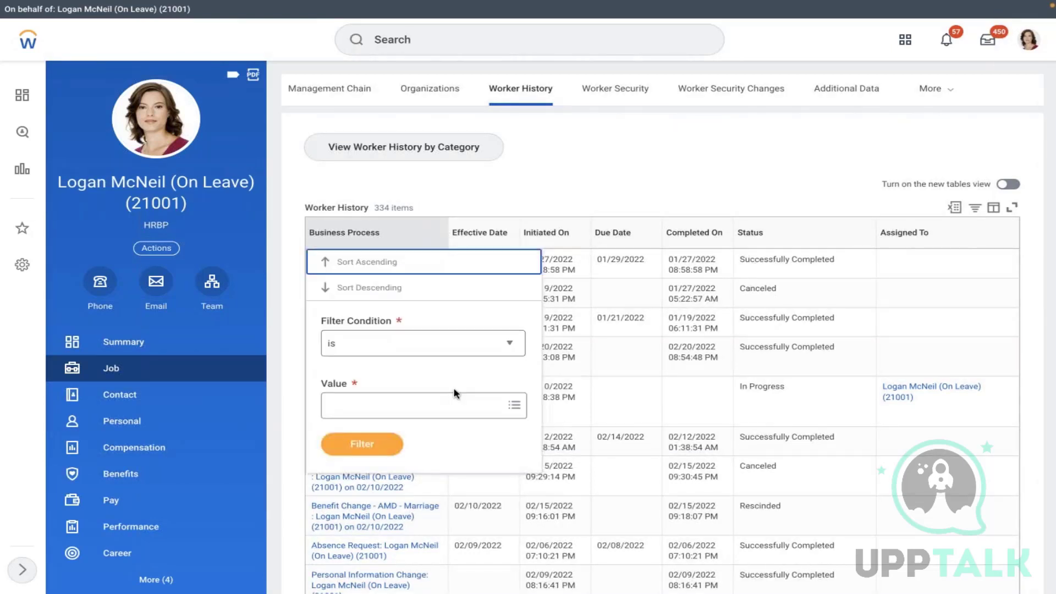
{"action": "left_click", "coordinate": [414, 406]}
{"action": "type", "text": "marr"}
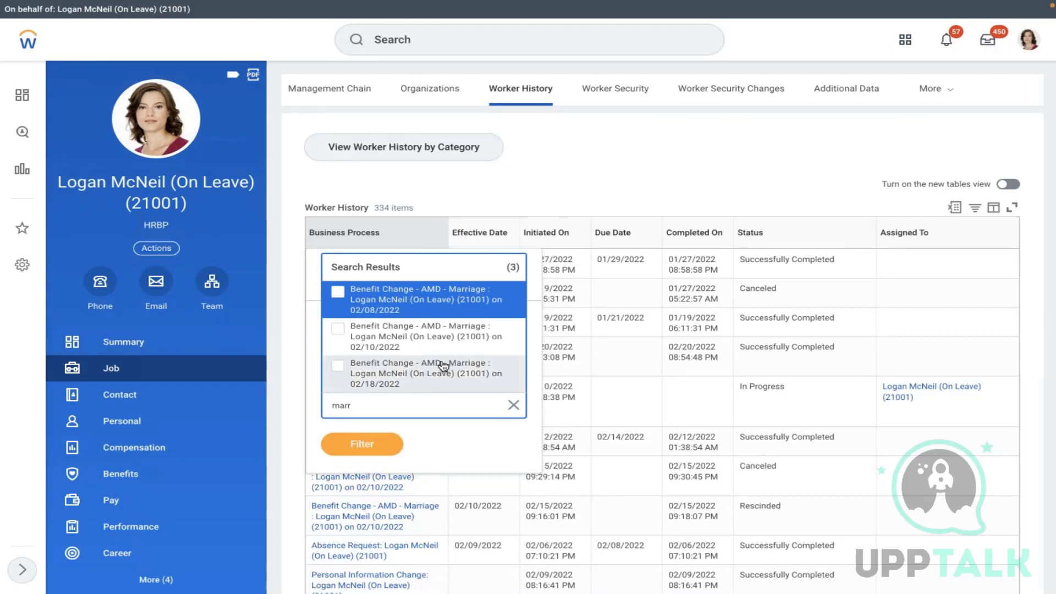
{"action": "left_click", "coordinate": [402, 337]}
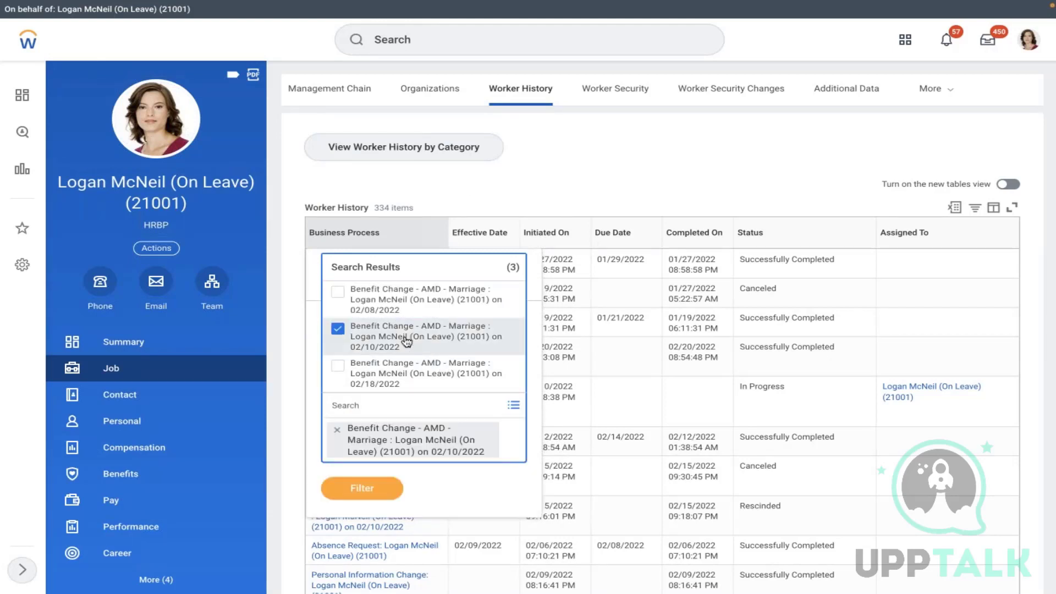
{"action": "left_click", "coordinate": [391, 377]}
{"action": "left_click", "coordinate": [378, 302]}
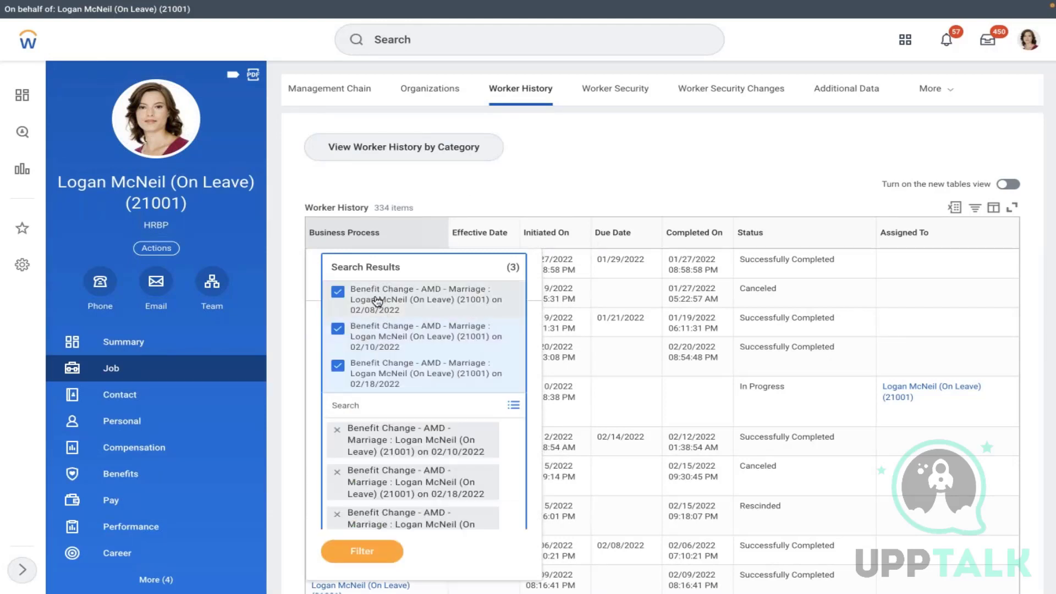
{"action": "left_click", "coordinate": [346, 552]}
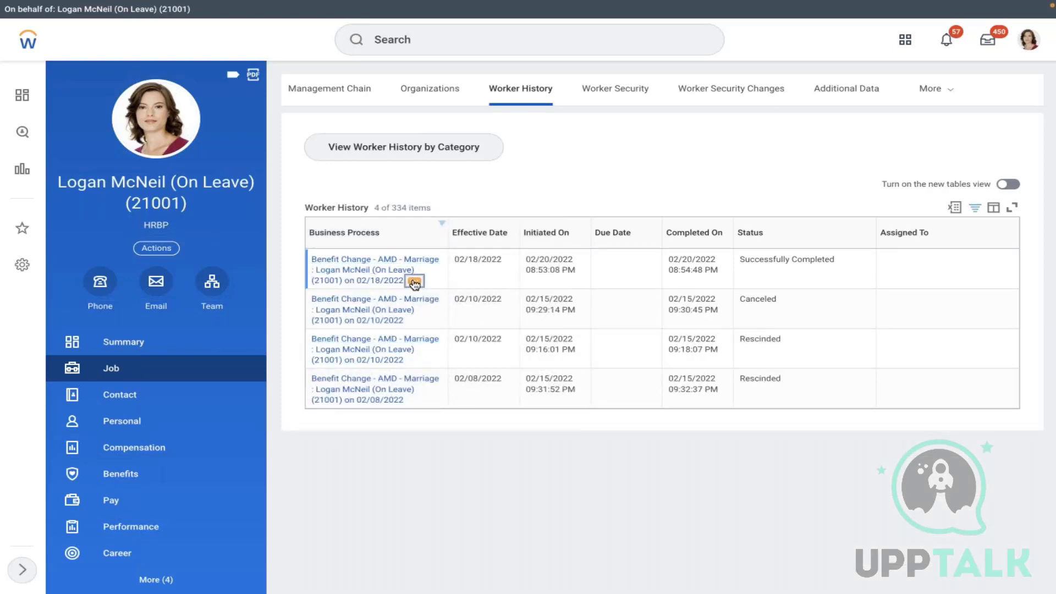
{"action": "left_click", "coordinate": [414, 282]}
- Rescind the 02/18/2022 marriage change with the comment 'Testing' and dismiss the confirmation
{"action": "mouse_move", "coordinate": [498, 375]}
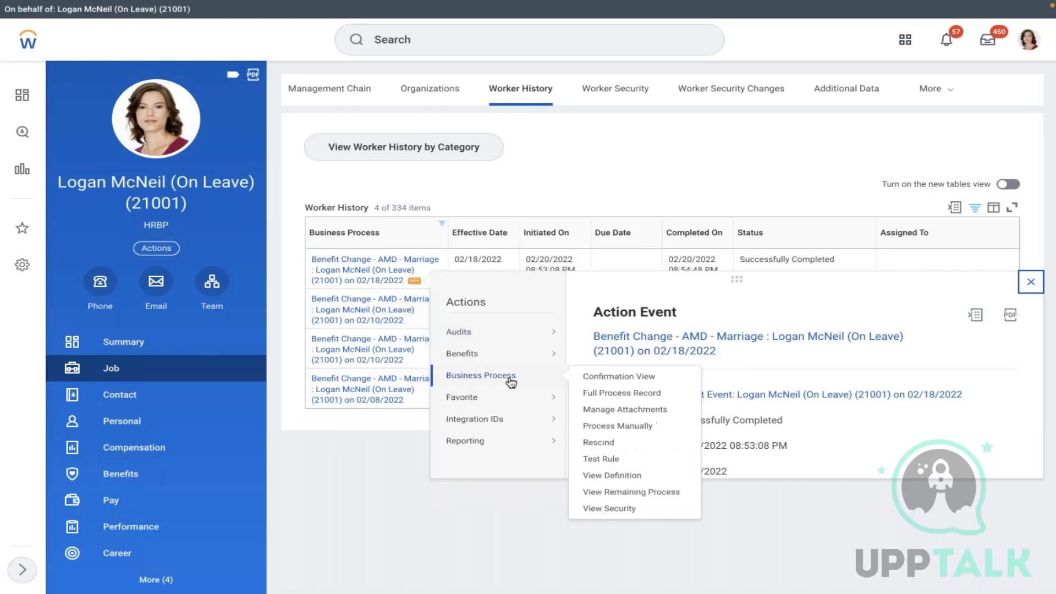
{"action": "left_click", "coordinate": [603, 443]}
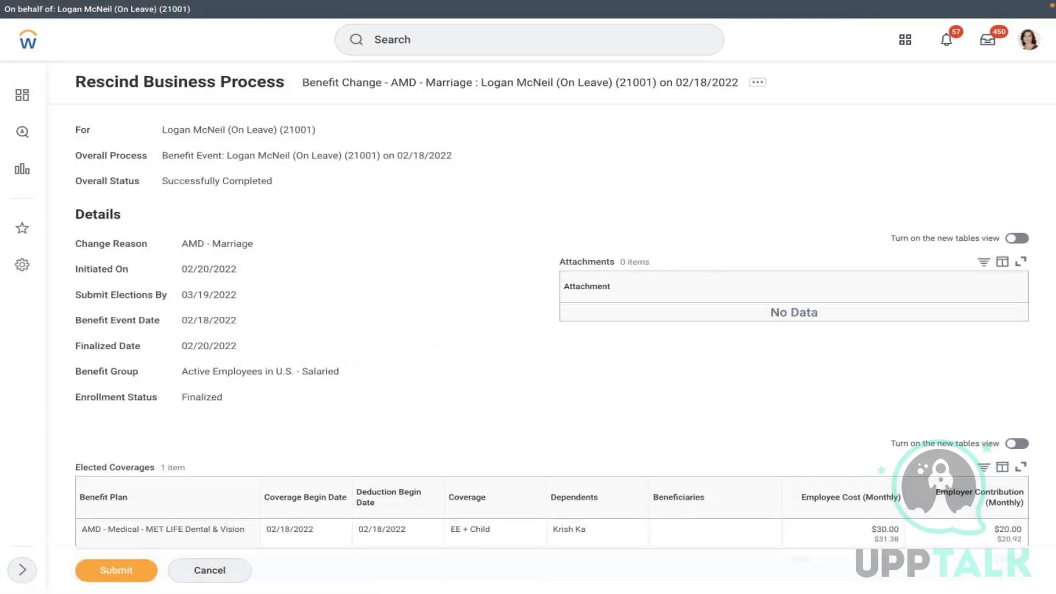
{"action": "scroll", "coordinate": [528, 298], "scroll_direction": "down", "scroll_amount": 5}
{"action": "scroll", "coordinate": [436, 259], "scroll_direction": "down", "scroll_amount": 7}
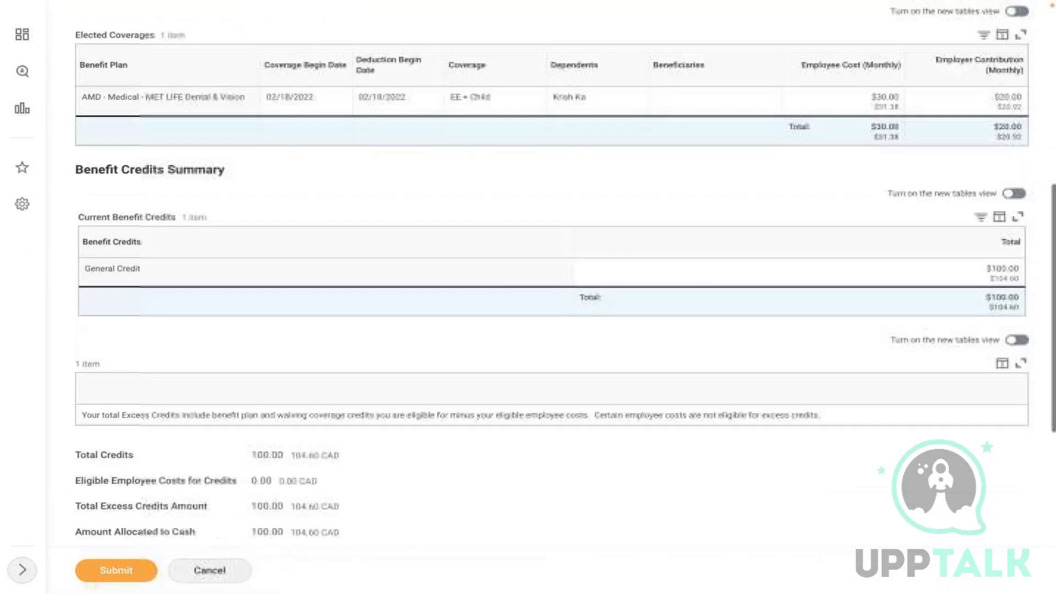
{"action": "left_click", "coordinate": [295, 309]}
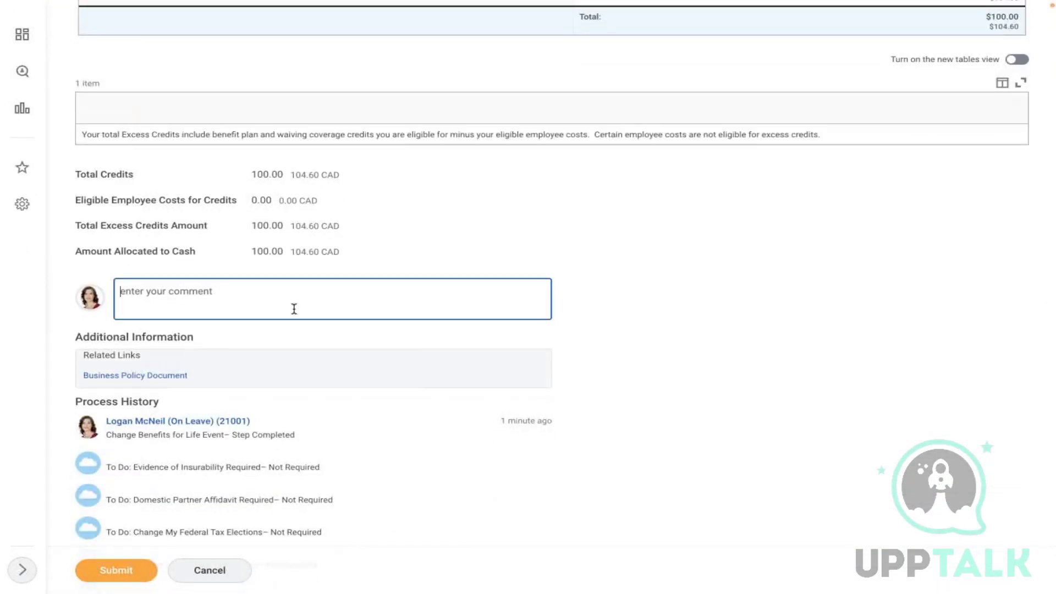
{"action": "type", "text": "Testing"}
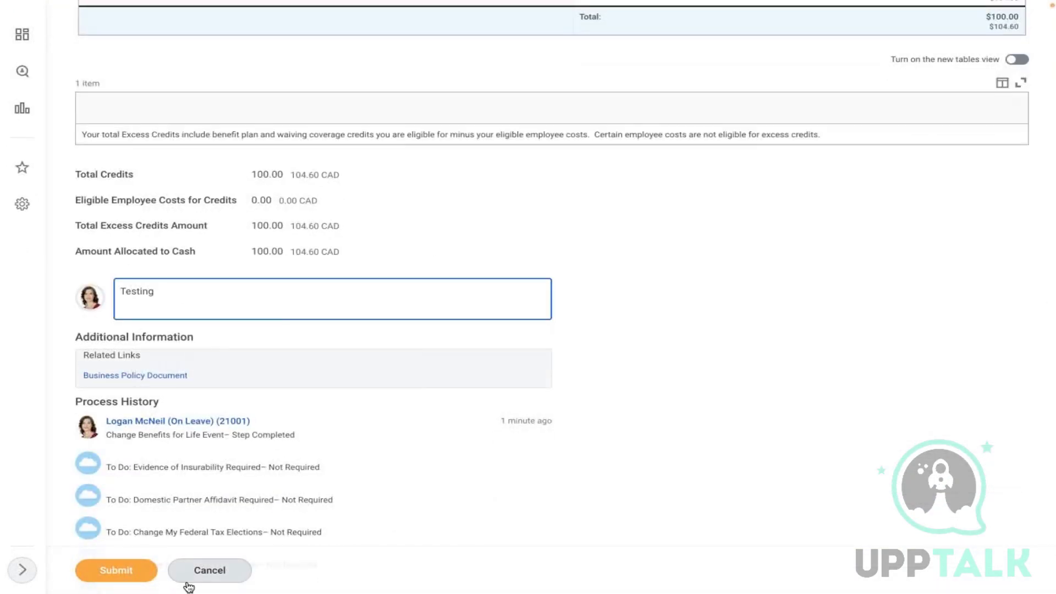
{"action": "left_click", "coordinate": [109, 575]}
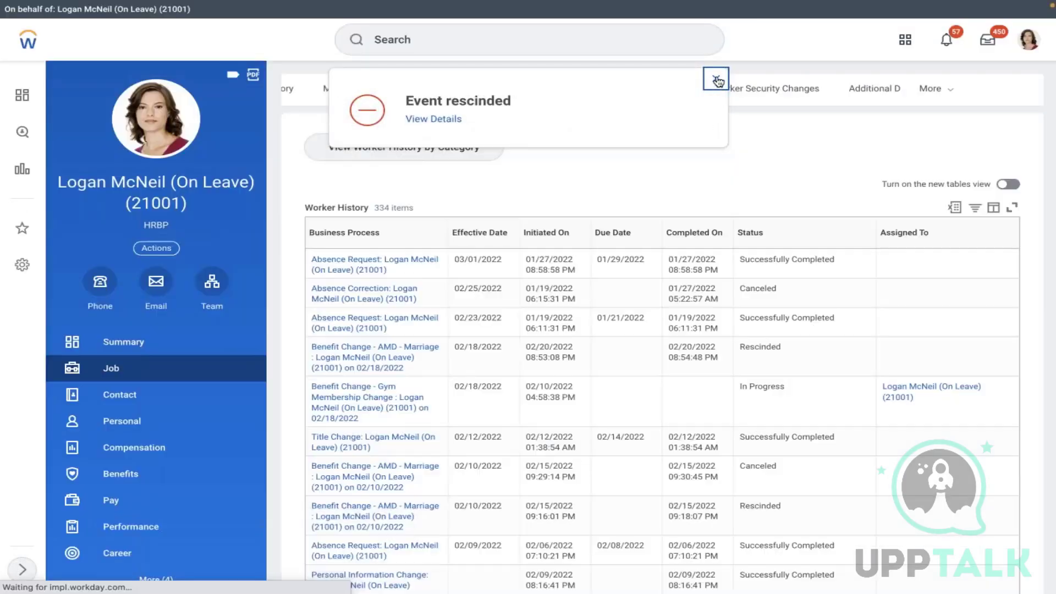
{"action": "left_click", "coordinate": [717, 79]}
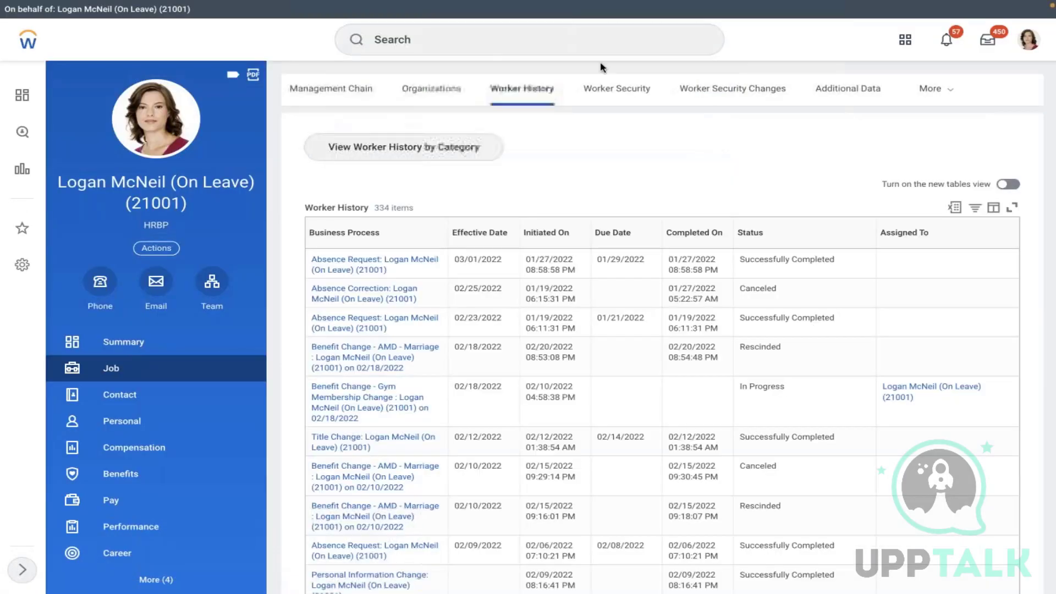
- Open Edit Cross Plan Enrollment Prerequisite for AMD - Medical or Dental & Vision, effective 01/01/2022
{"action": "left_click", "coordinate": [561, 40]}
{"action": "type", "text": "edit c"}
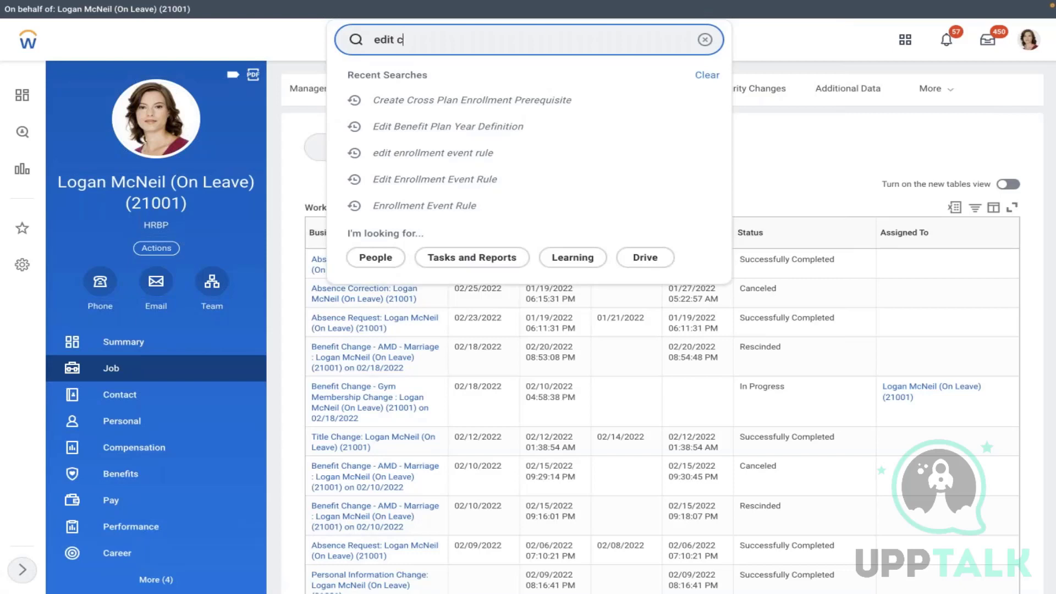
{"action": "type", "text": "ross p[la"}
{"action": "type", "text": "an p"}
{"action": "type", "text": "re"}
{"action": "left_click", "coordinate": [561, 78]}
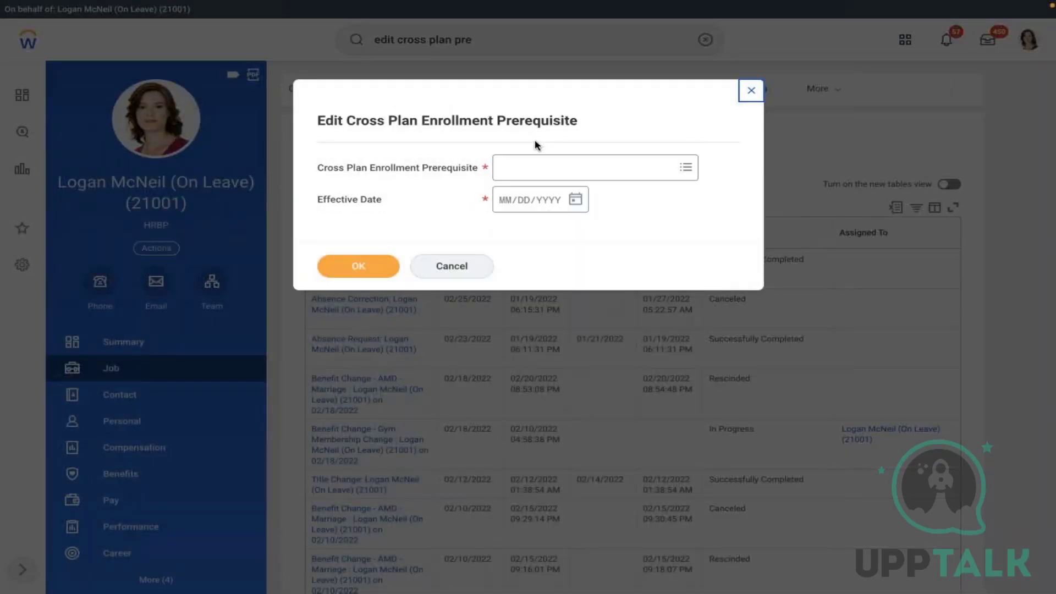
{"action": "left_click", "coordinate": [542, 167]}
{"action": "type", "text": "amd"}
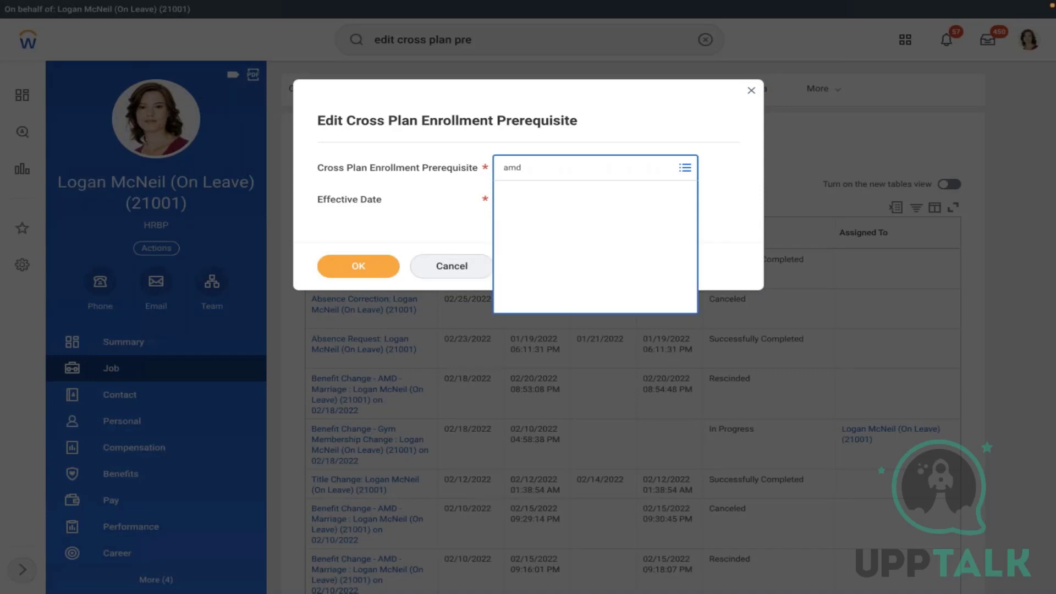
{"action": "left_click", "coordinate": [581, 212]}
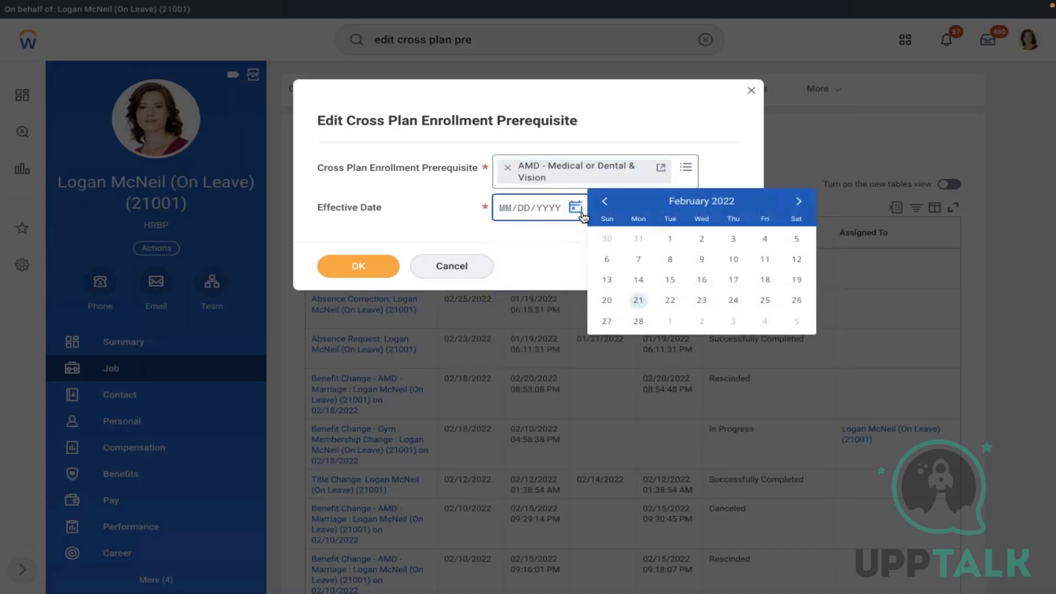
{"action": "left_click", "coordinate": [603, 203]}
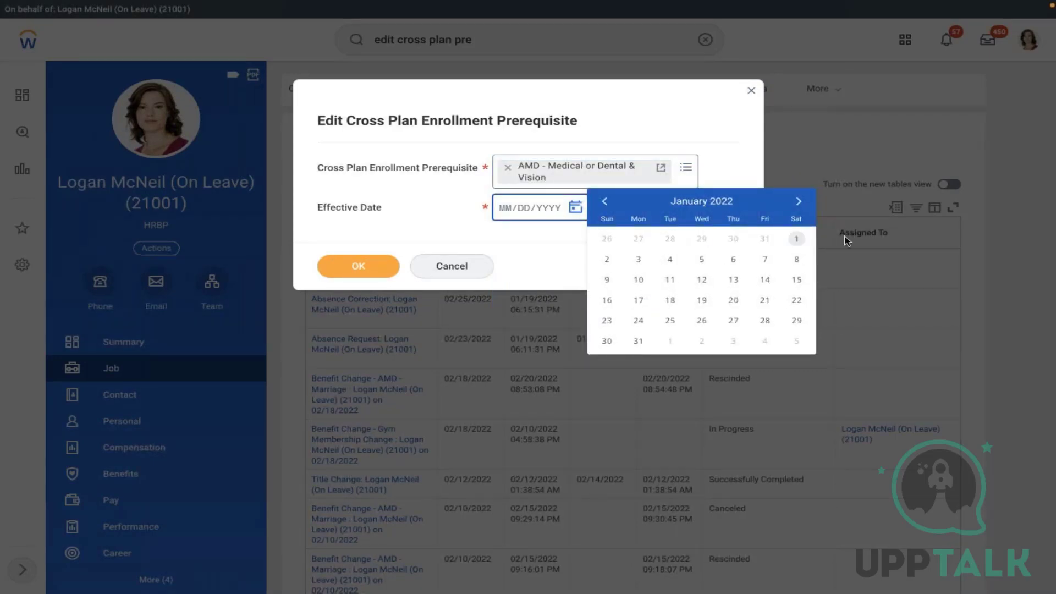
{"action": "left_click", "coordinate": [797, 238]}
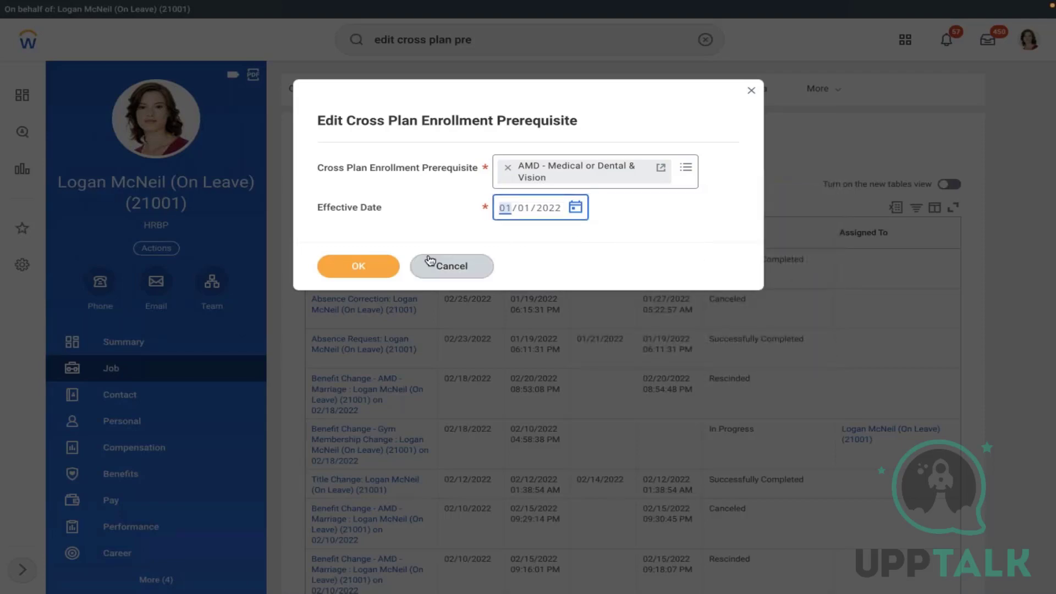
{"action": "left_click", "coordinate": [348, 262]}
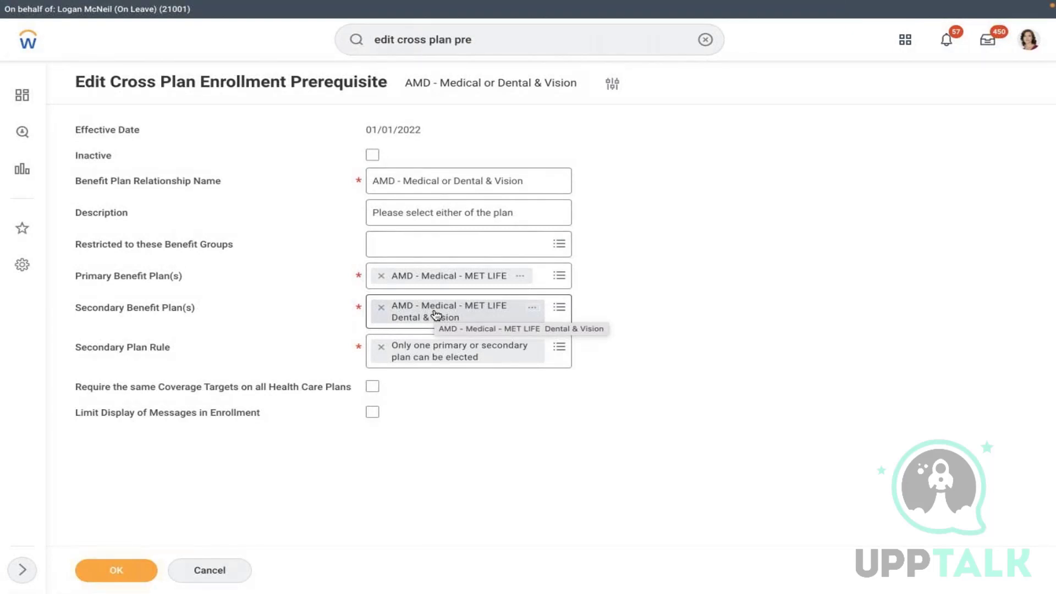
- Restrict the prerequisite to Active Employees in U.S. - Salaried, save it, and return to the profile
{"action": "left_click", "coordinate": [555, 350]}
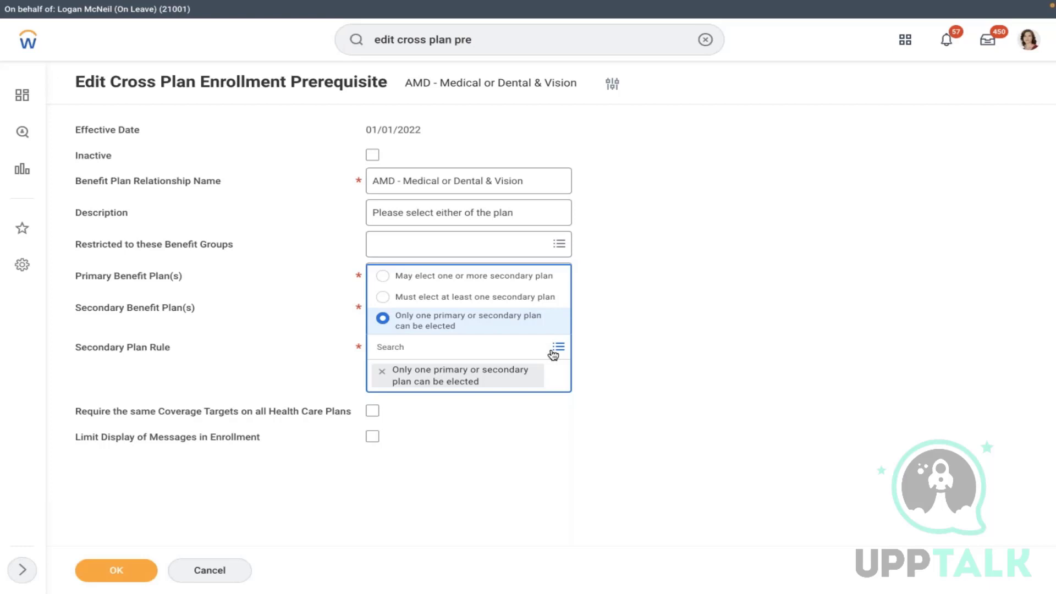
{"action": "left_click", "coordinate": [479, 473]}
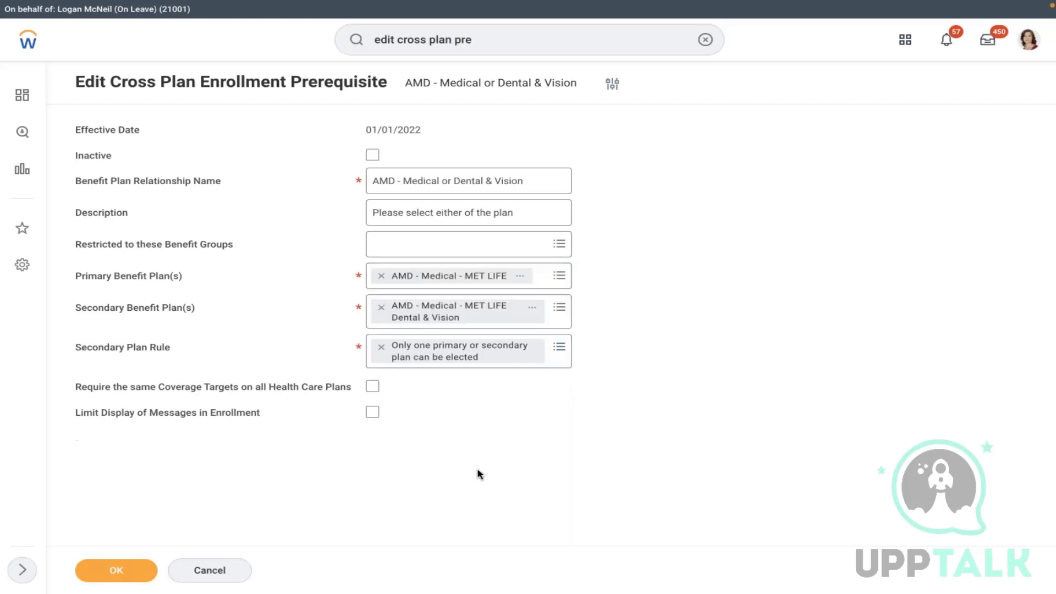
{"action": "left_click", "coordinate": [413, 251]}
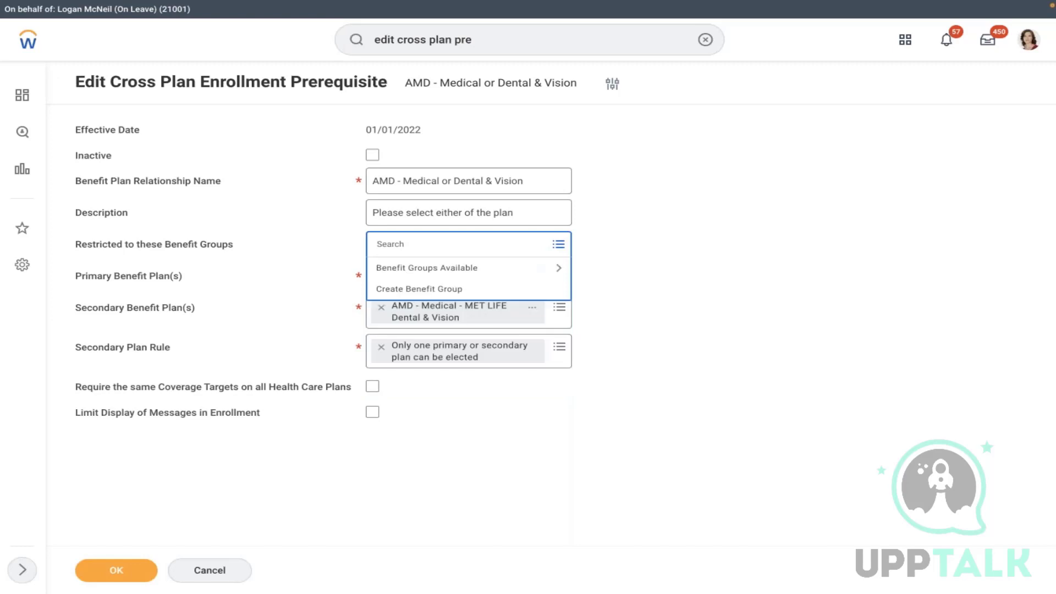
{"action": "left_click", "coordinate": [394, 269]}
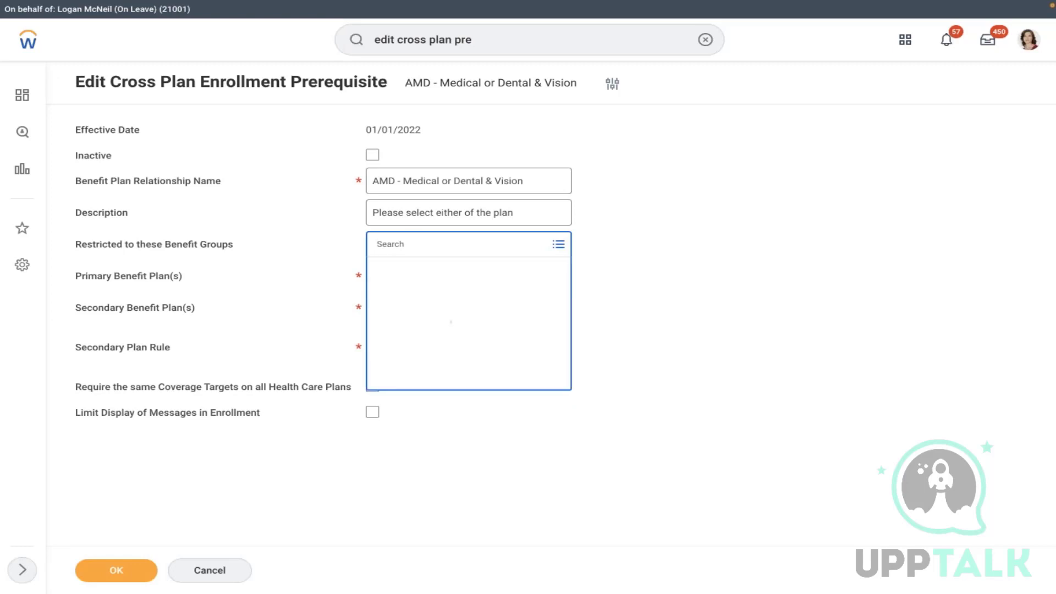
{"action": "scroll", "coordinate": [469, 419], "scroll_direction": "down", "scroll_amount": 3}
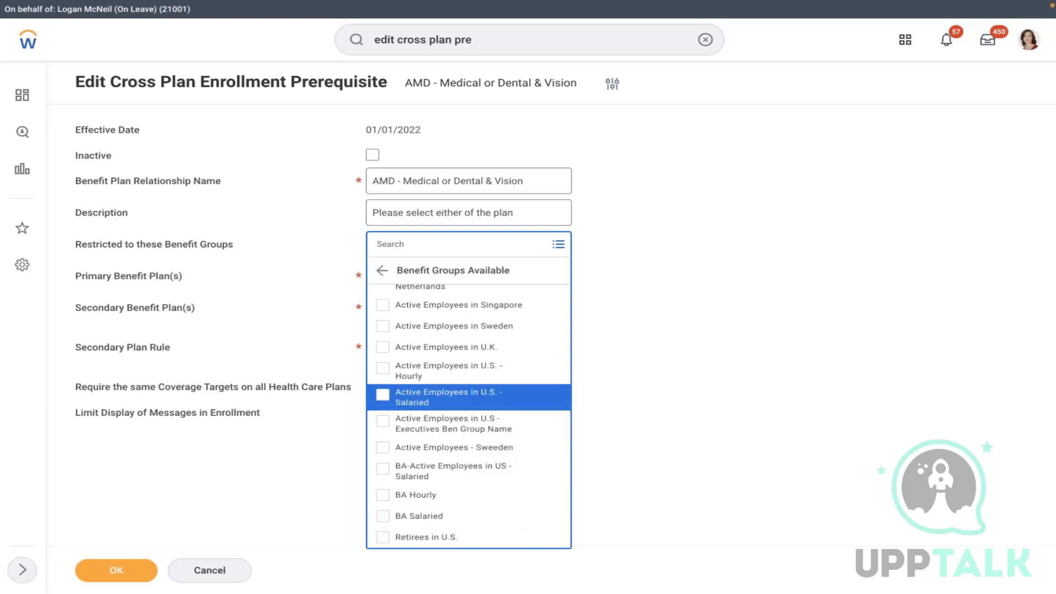
{"action": "left_click", "coordinate": [407, 397]}
{"action": "left_click", "coordinate": [116, 570]}
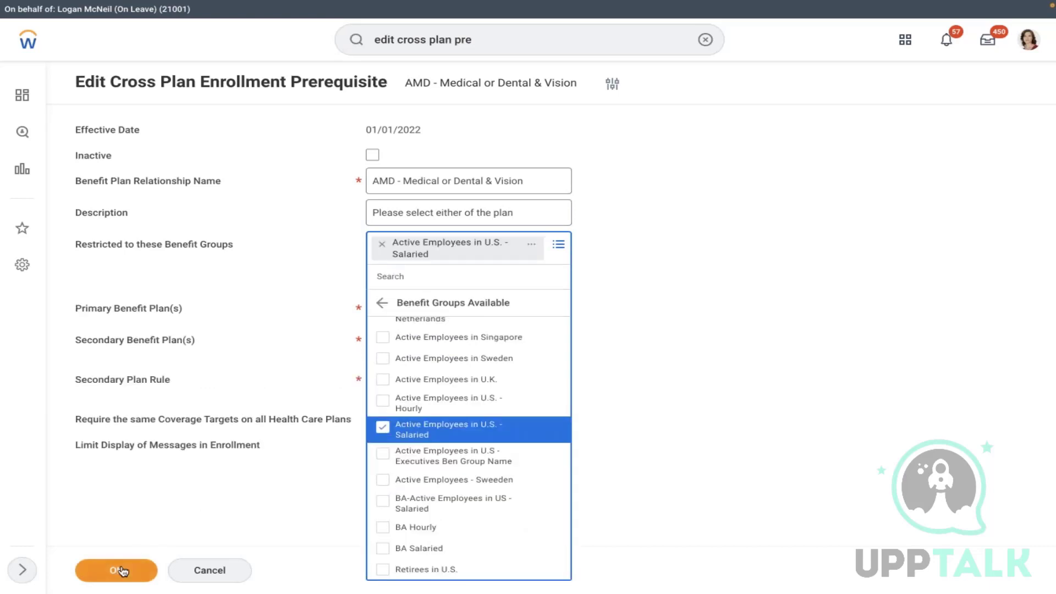
{"action": "left_click", "coordinate": [1024, 49]}
{"action": "left_click", "coordinate": [926, 170]}
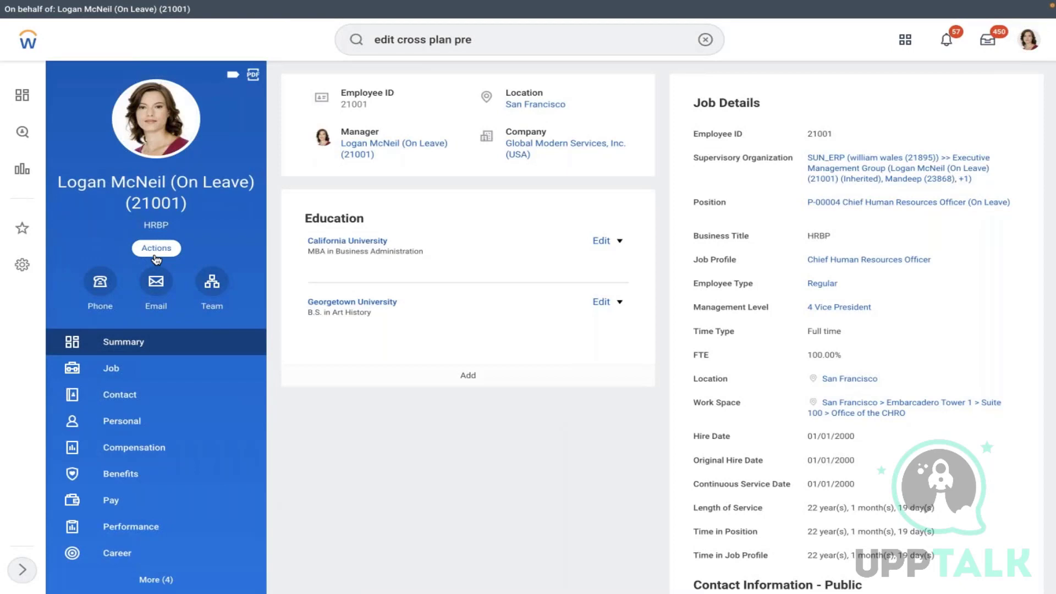
- Submit Change Benefits with reason AMD - Marriage dated 02/17/2022 and open the elections task
{"action": "left_click", "coordinate": [156, 257]}
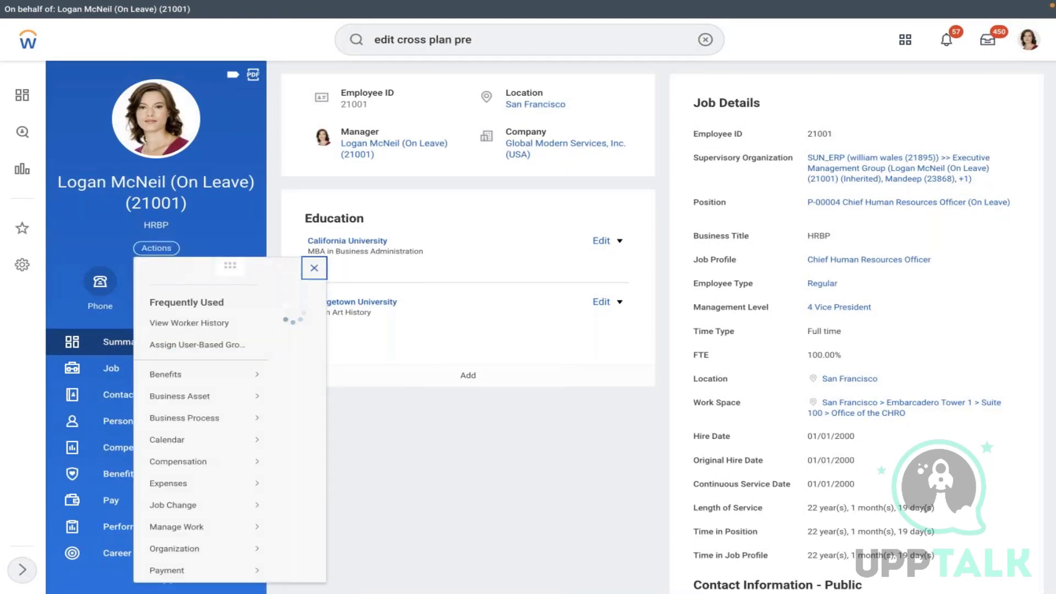
{"action": "mouse_move", "coordinate": [263, 376]}
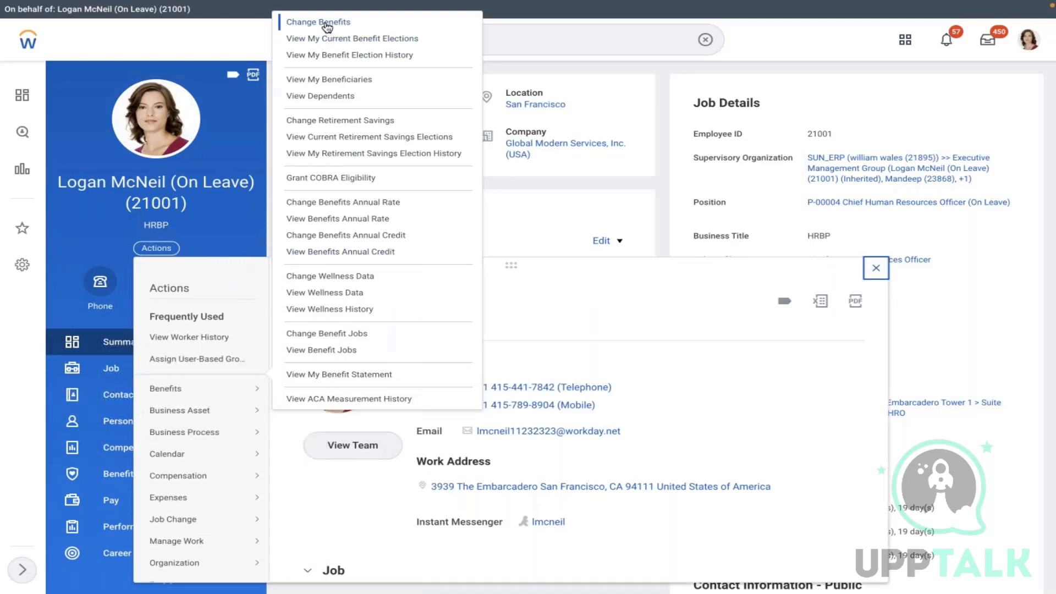
{"action": "left_click", "coordinate": [325, 22]}
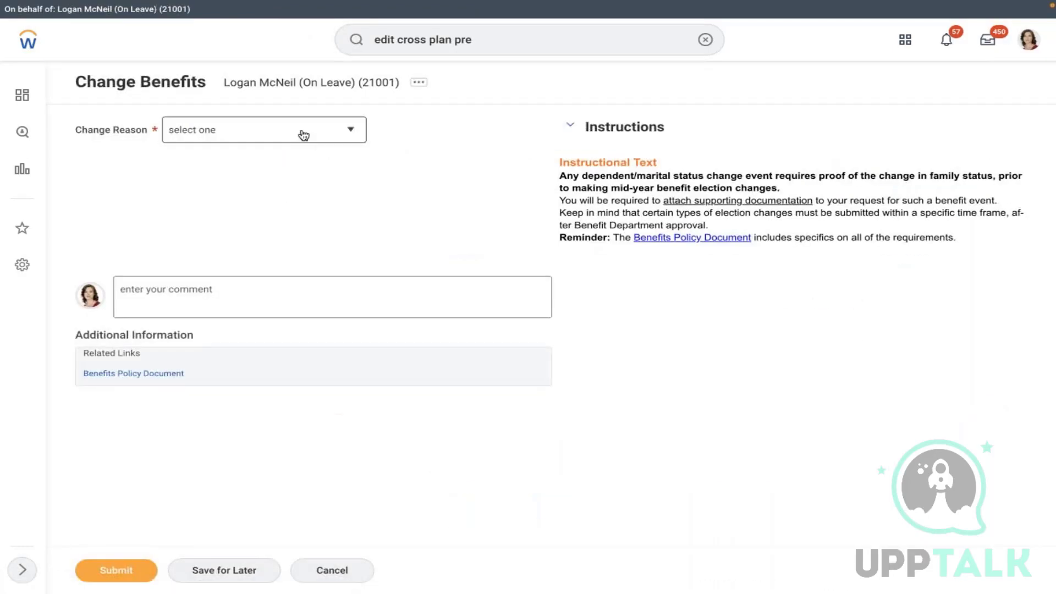
{"action": "left_click", "coordinate": [303, 134]}
{"action": "left_click", "coordinate": [209, 209]}
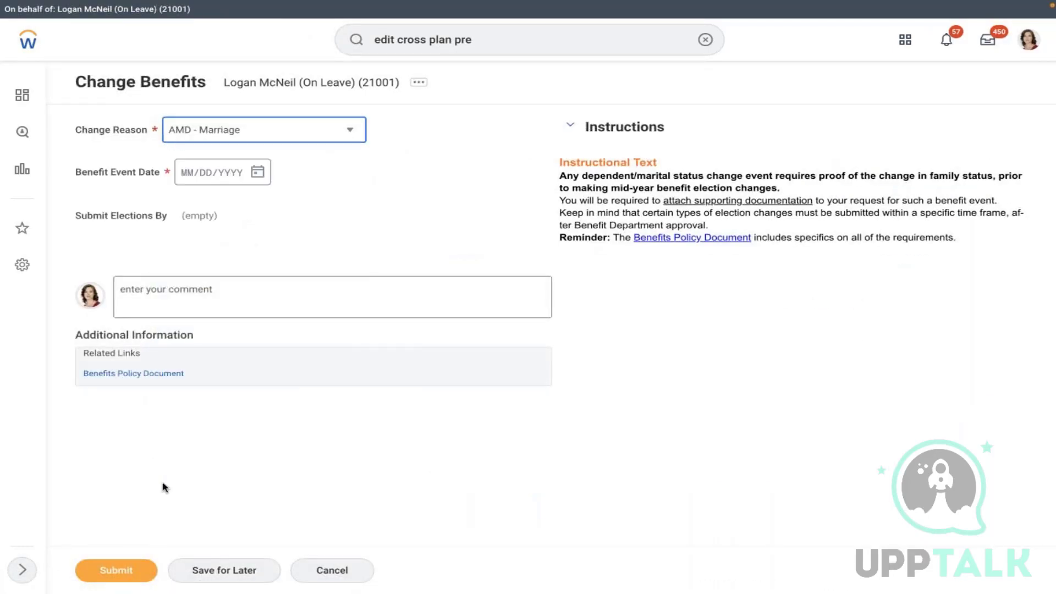
{"action": "left_click", "coordinate": [258, 172]}
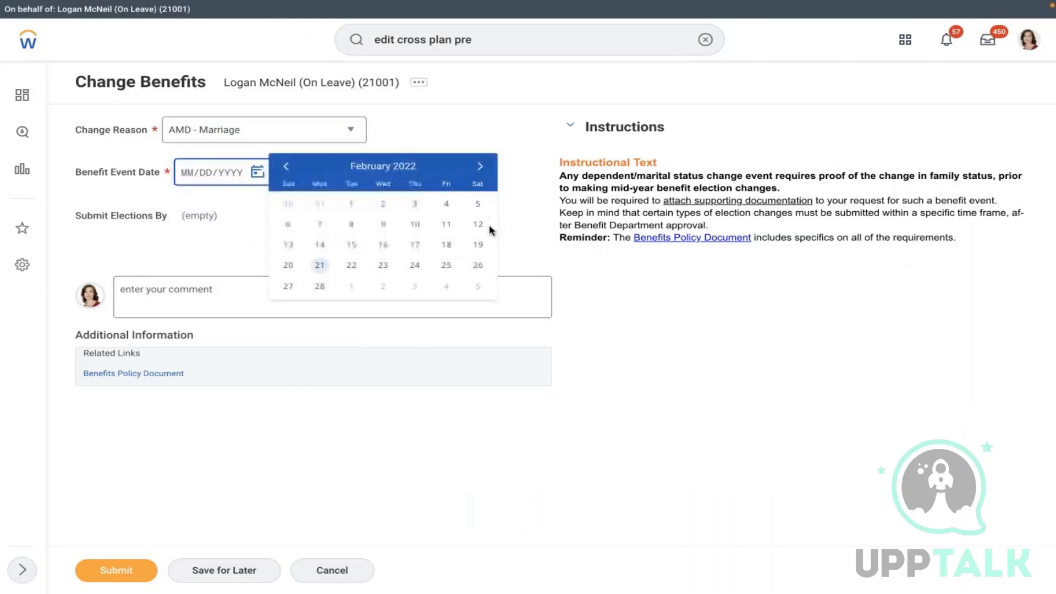
{"action": "left_click", "coordinate": [416, 248]}
{"action": "left_click", "coordinate": [114, 566]}
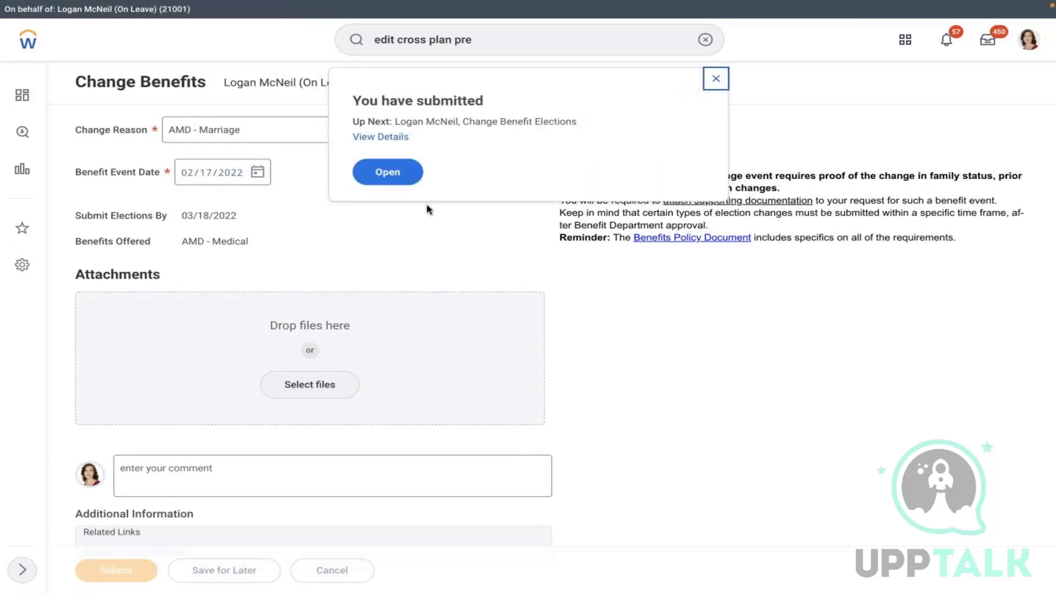
{"action": "left_click", "coordinate": [405, 176]}
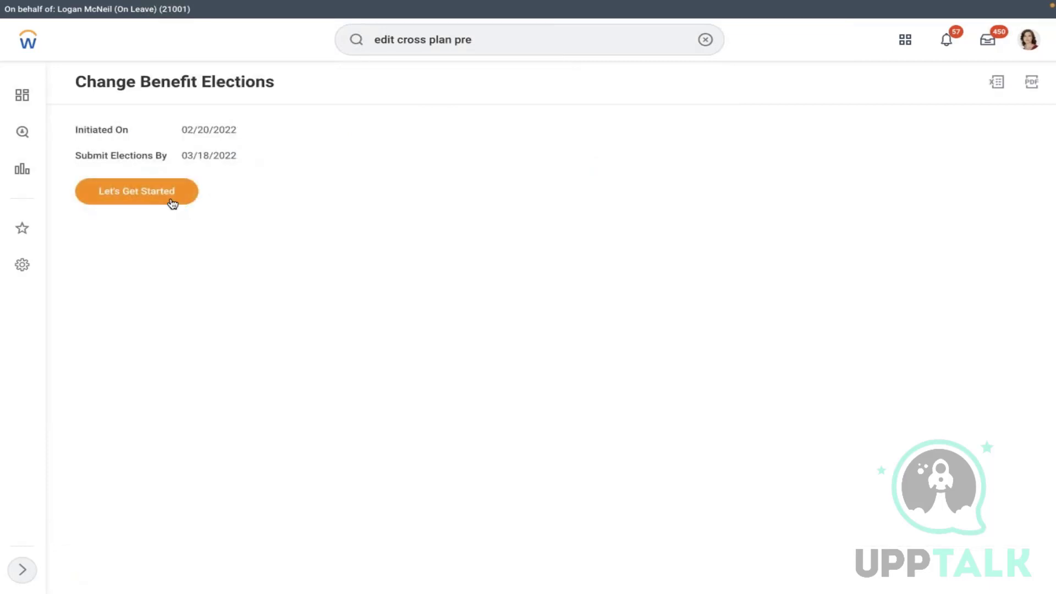
- Under AMD - Medical, select both MET LIFE and MET LIFE Dental & Vision and continue
{"action": "left_click", "coordinate": [172, 203]}
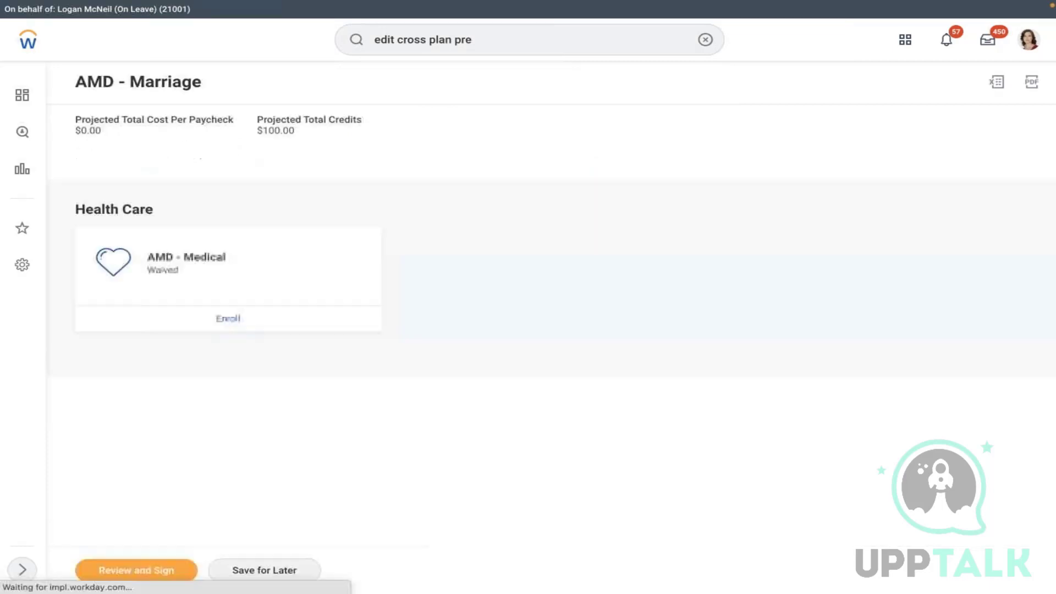
{"action": "left_click", "coordinate": [236, 319]}
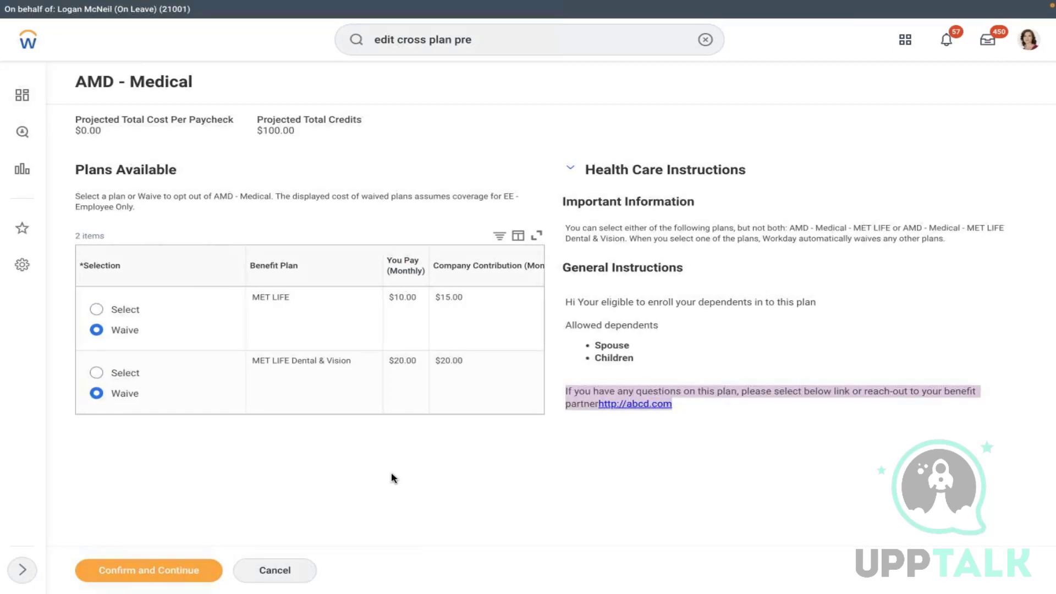
{"action": "left_click", "coordinate": [137, 306]}
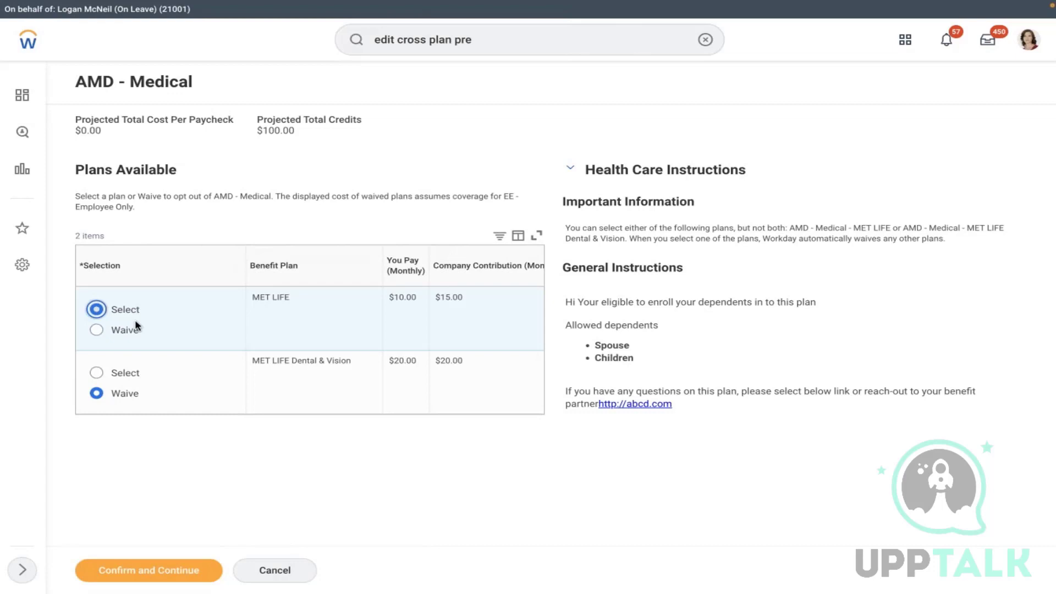
{"action": "left_click", "coordinate": [119, 373]}
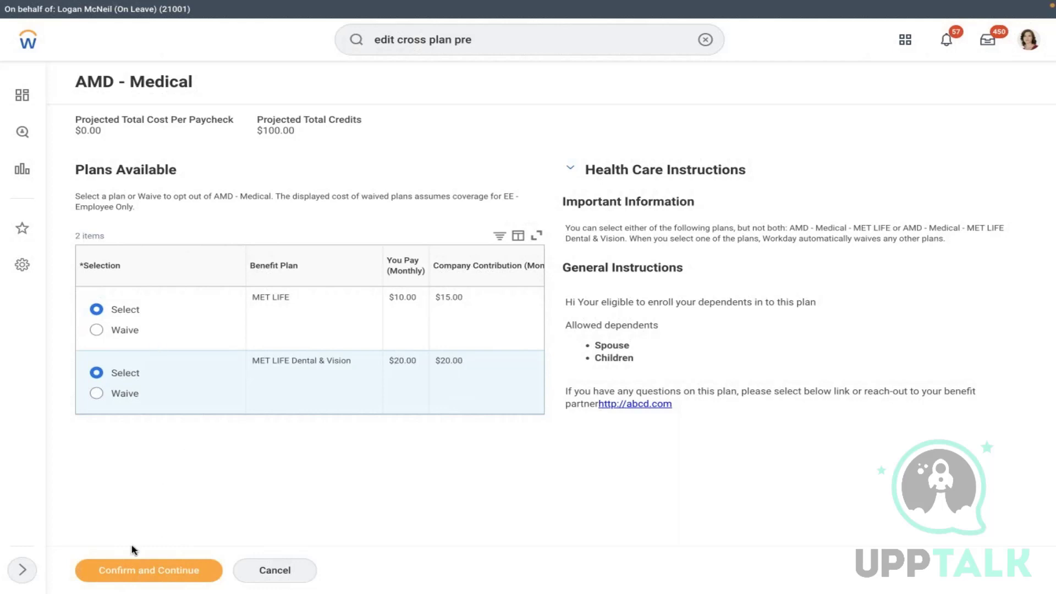
{"action": "left_click", "coordinate": [99, 572]}
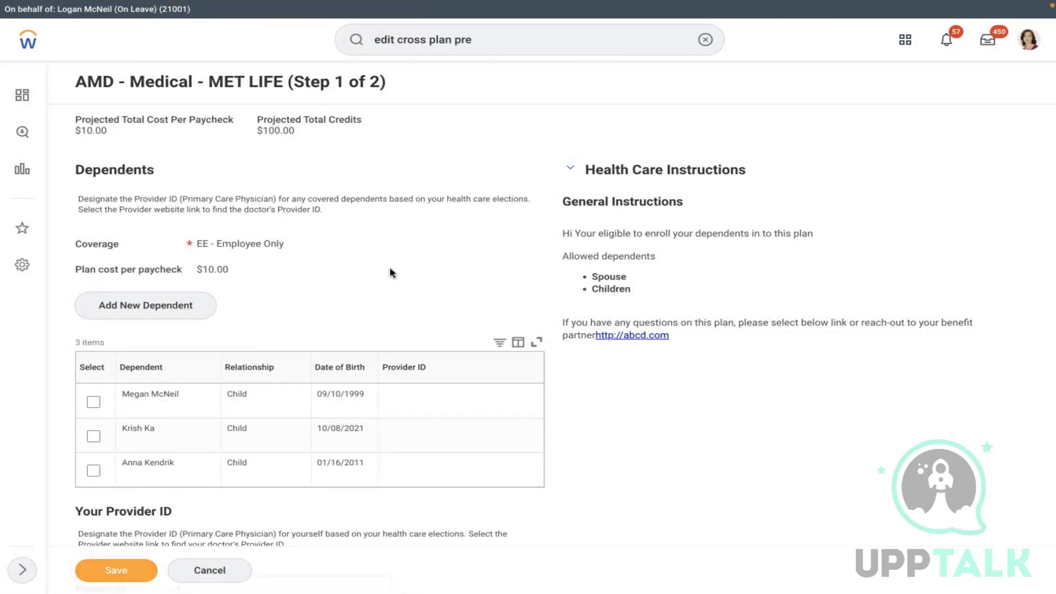
- Cover the first child under MET LIFE with provider ID 1234567 for child and employee, then save
{"action": "scroll", "coordinate": [392, 273], "scroll_direction": "down", "scroll_amount": 3}
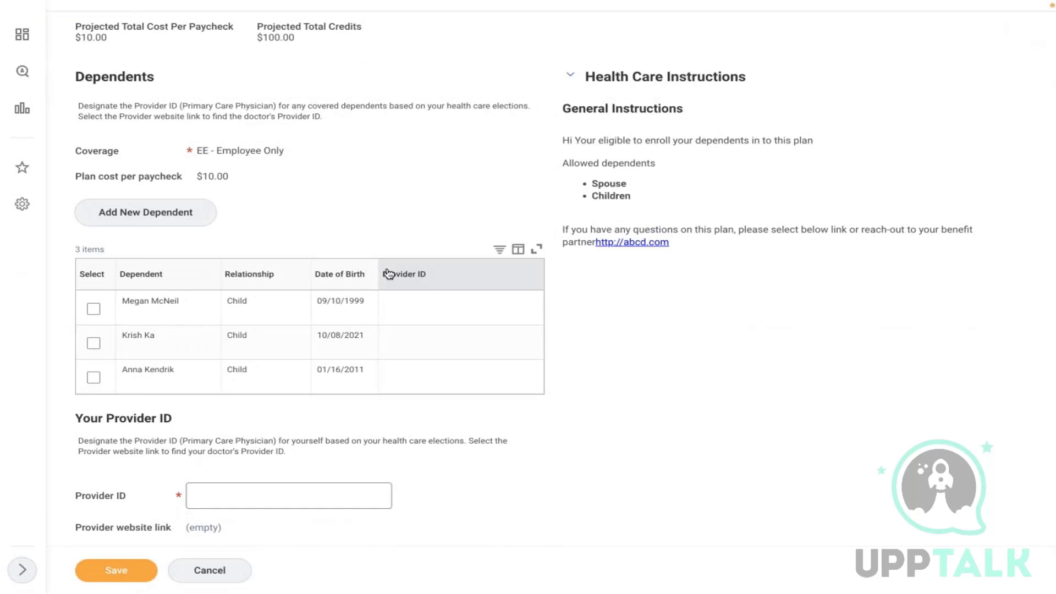
{"action": "left_click", "coordinate": [93, 309]}
{"action": "left_click", "coordinate": [454, 311]}
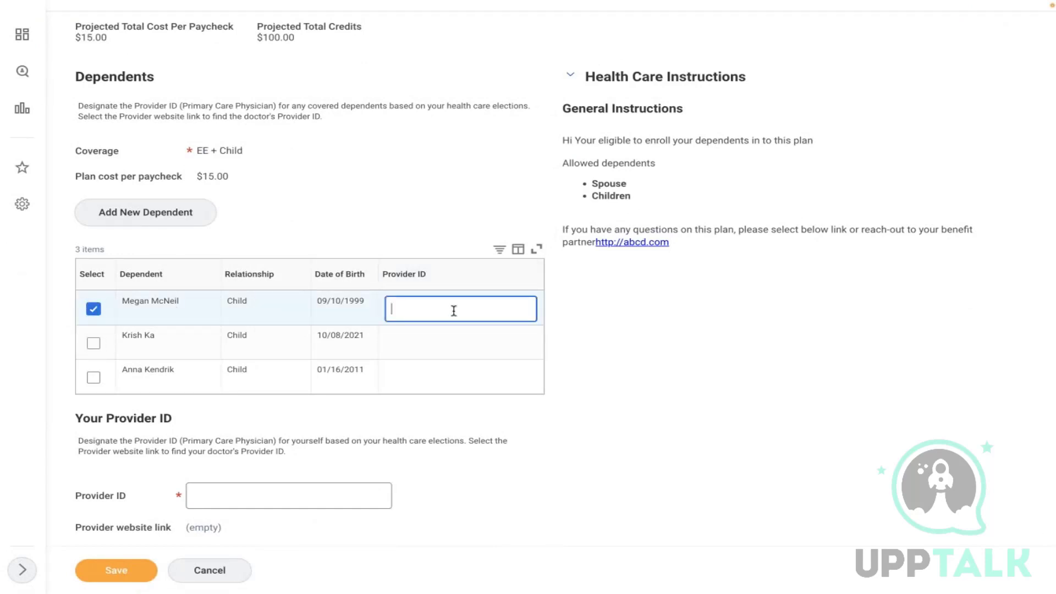
{"action": "type", "text": "1234567"}
{"action": "key", "text": "super+a"}
{"action": "key", "text": "ctrl+c"}
{"action": "left_click", "coordinate": [341, 493]}
{"action": "key", "text": "ctrl+v"}
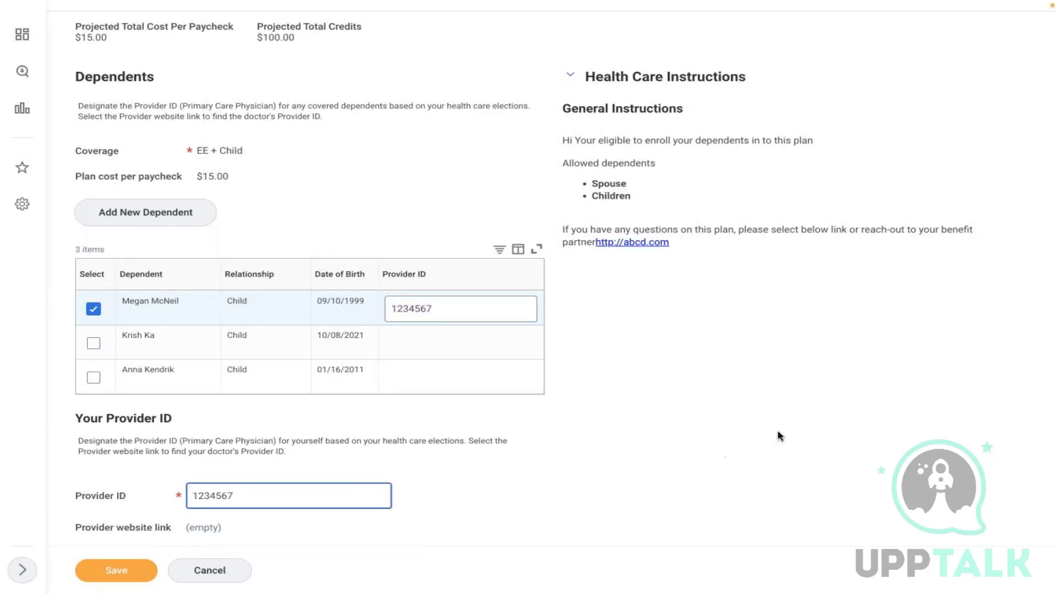
{"action": "left_click", "coordinate": [748, 318]}
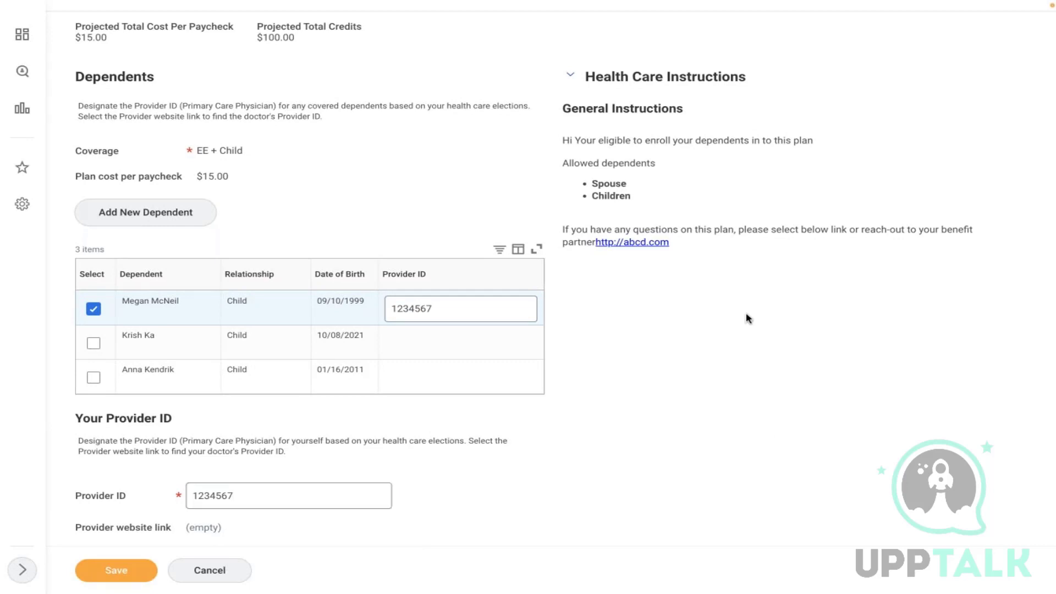
{"action": "left_click", "coordinate": [107, 578]}
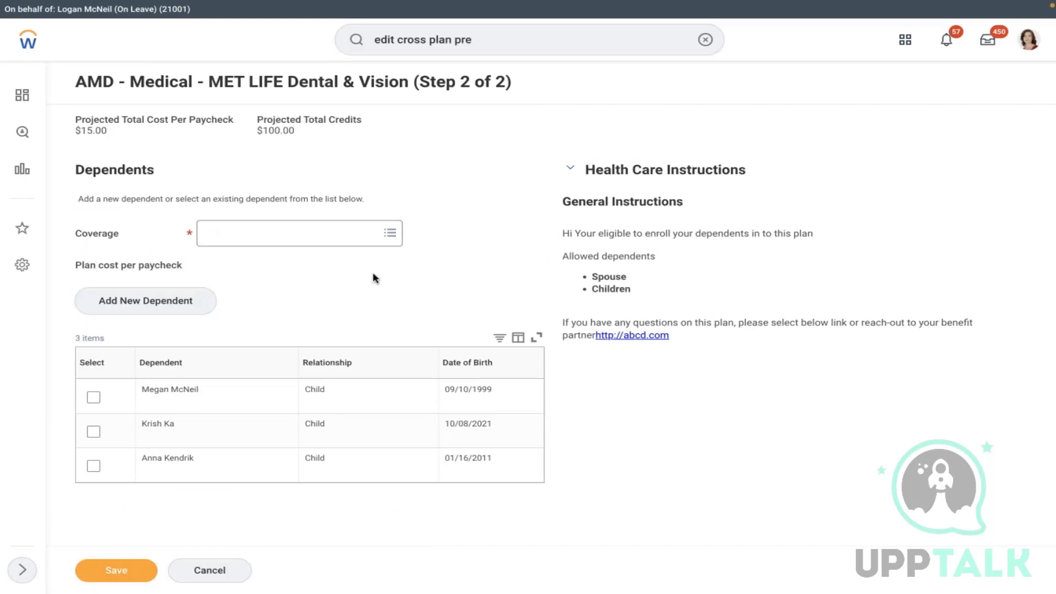
- Set Dental & Vision coverage to EE + Child for the first child and save
{"action": "left_click", "coordinate": [312, 243]}
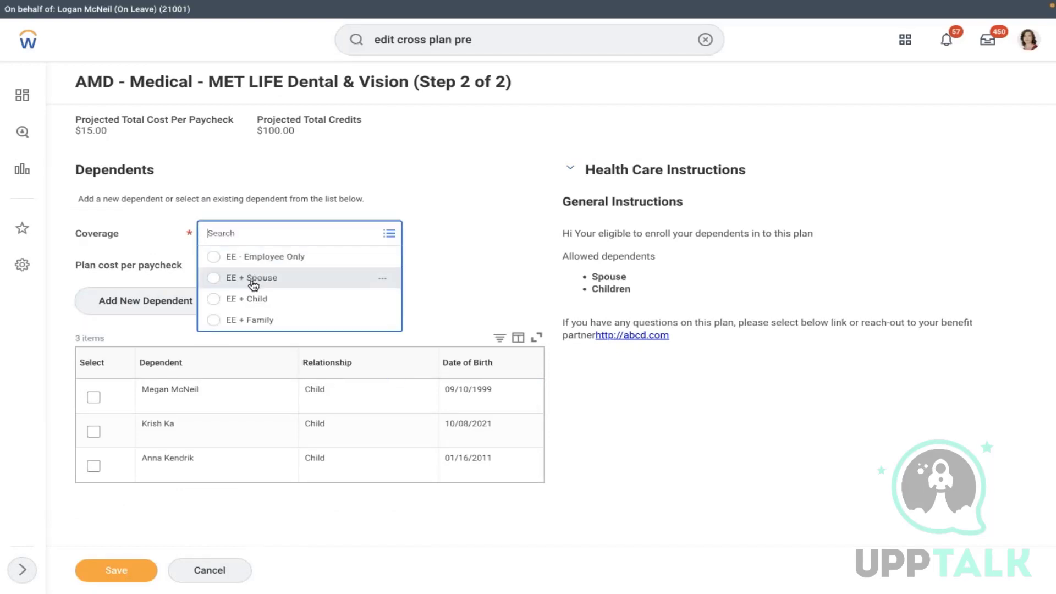
{"action": "left_click", "coordinate": [265, 301]}
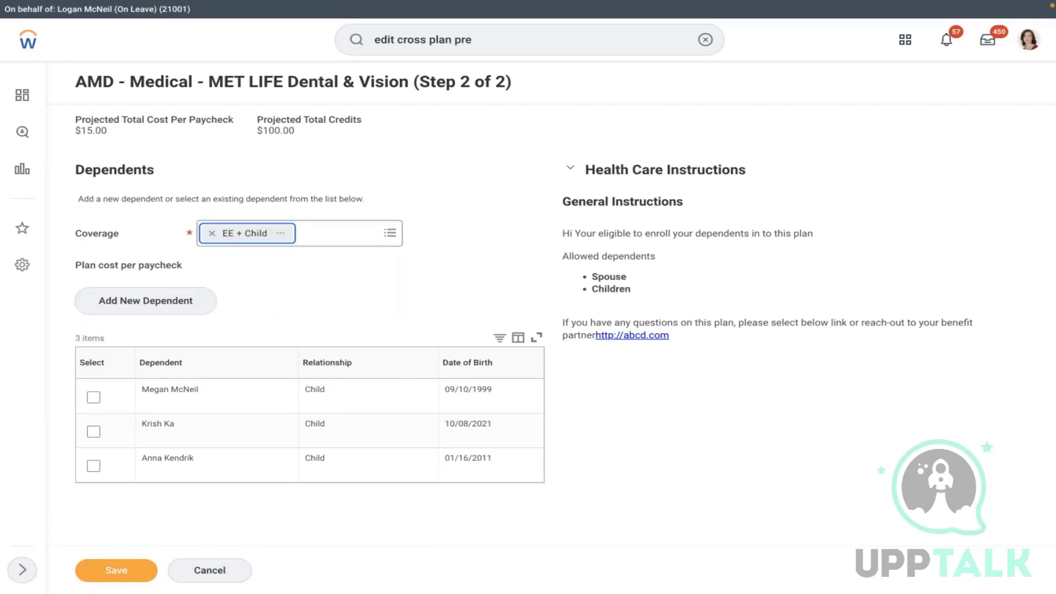
{"action": "left_click", "coordinate": [93, 397]}
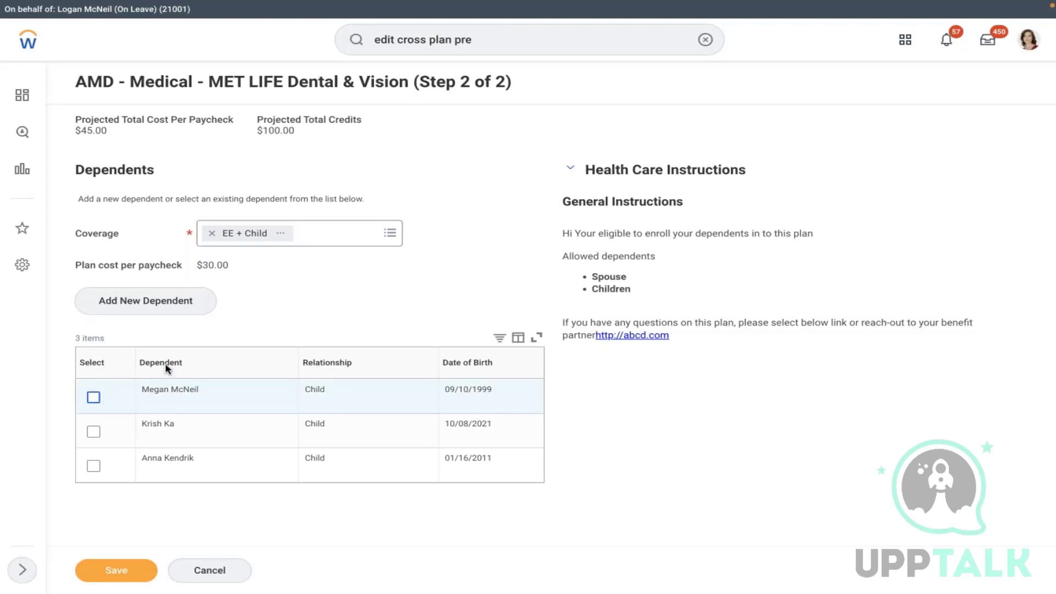
{"action": "left_click", "coordinate": [93, 397]}
{"action": "left_click", "coordinate": [142, 567]}
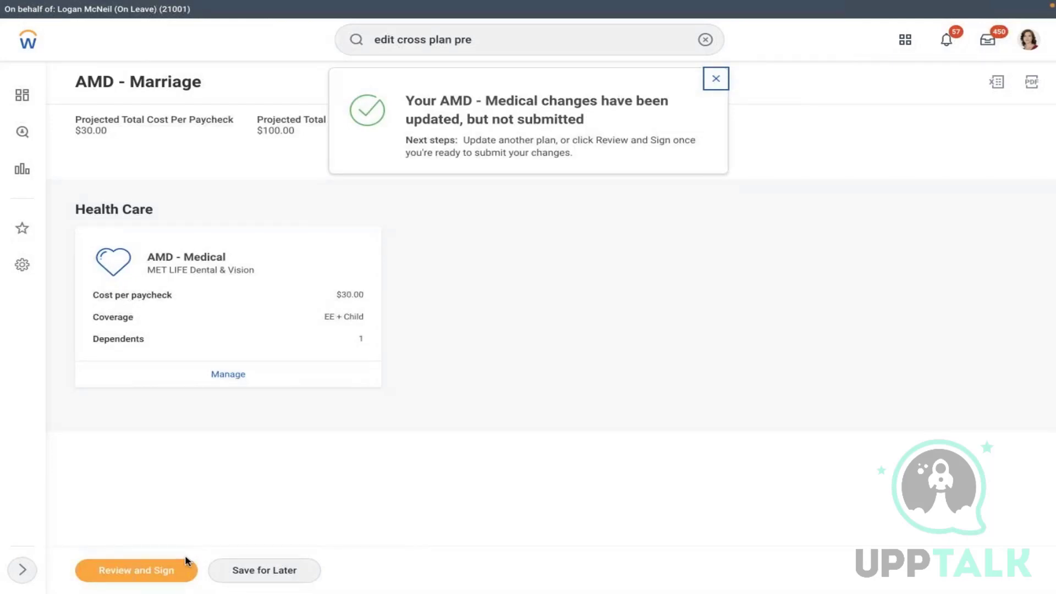
- Reopen AMD - Medical, elect MET LIFE alongside Dental & Vision, then cancel the removal warning
{"action": "left_click", "coordinate": [227, 379]}
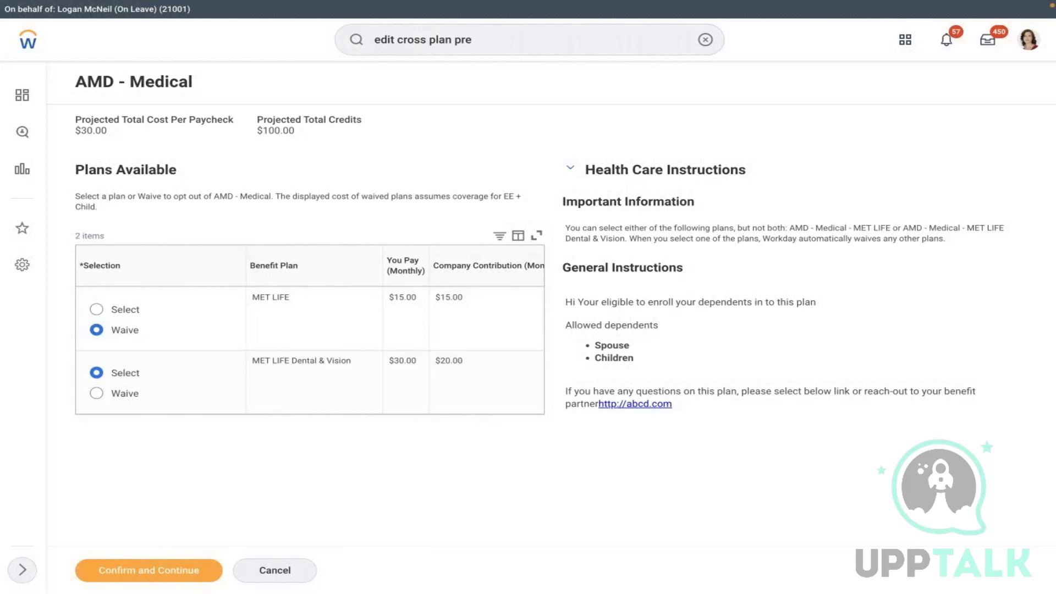
{"action": "left_click", "coordinate": [121, 313]}
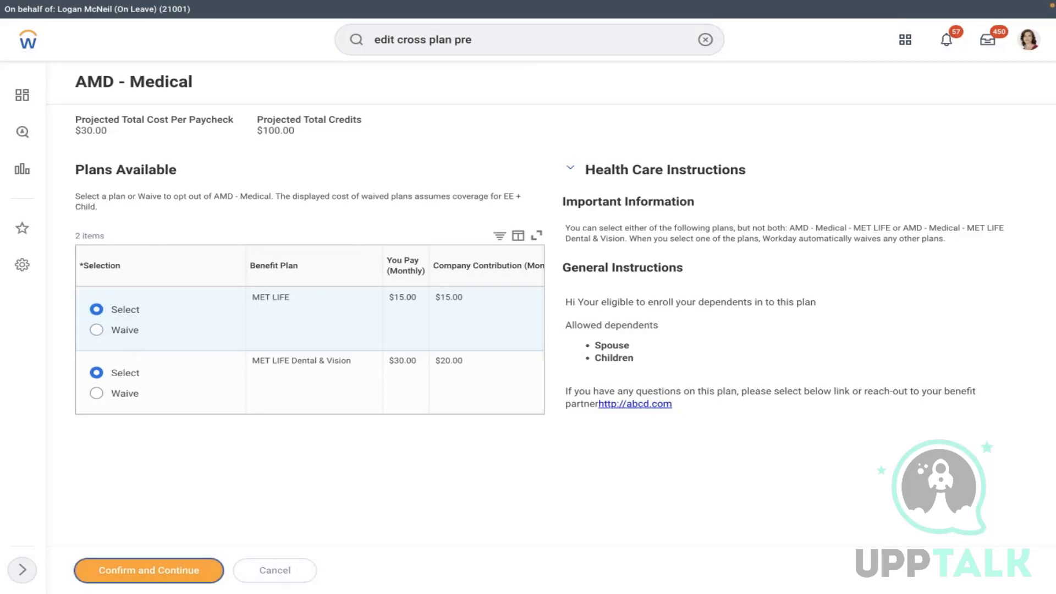
{"action": "left_click", "coordinate": [148, 570]}
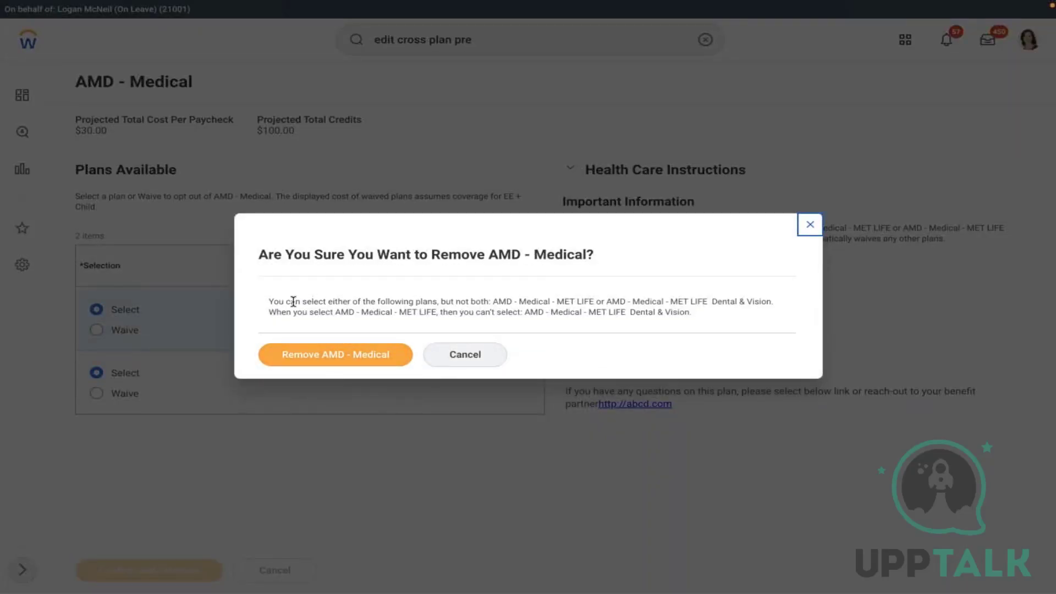
{"action": "left_click_drag", "start_coordinate": [295, 301], "coordinate": [738, 323]}
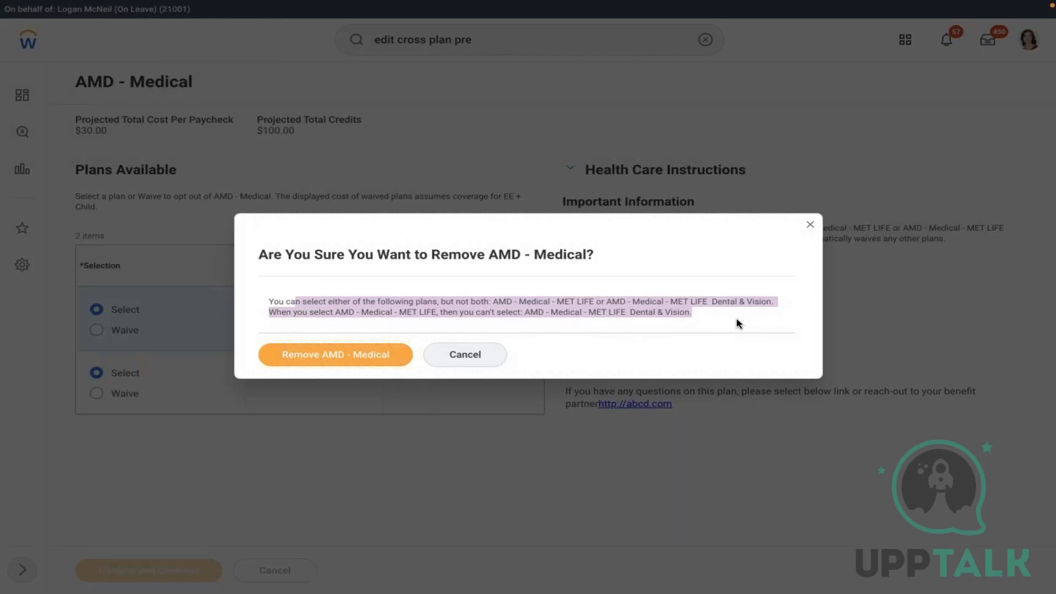
{"action": "left_click", "coordinate": [456, 352]}
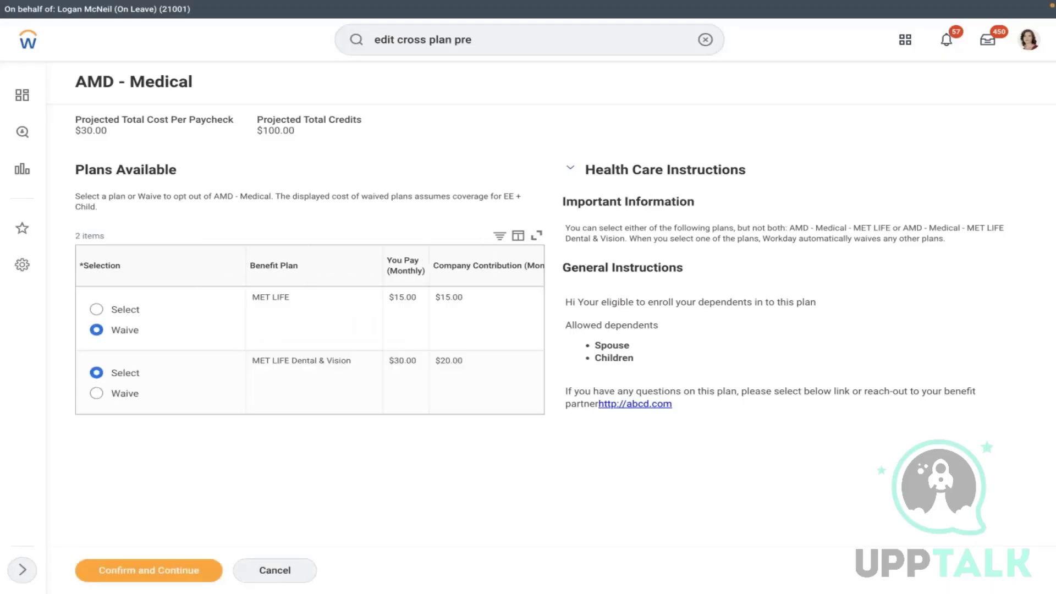
- Re-elect MET LIFE and confirm both plans, bringing up the Remove AMD - Medical warning
{"action": "left_click_drag", "start_coordinate": [570, 233], "coordinate": [1005, 245]}
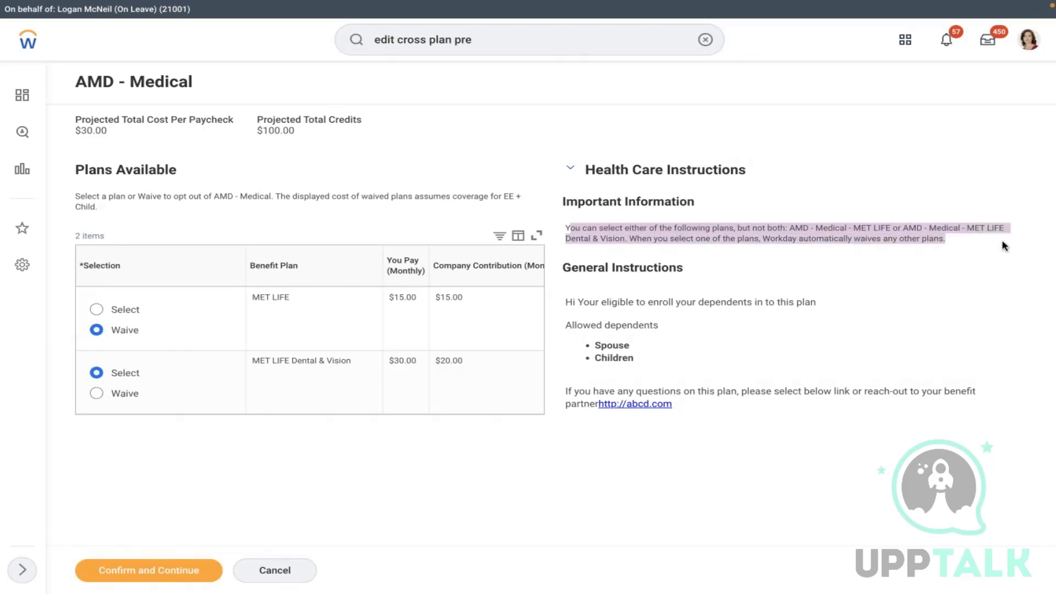
{"action": "left_click", "coordinate": [96, 310]}
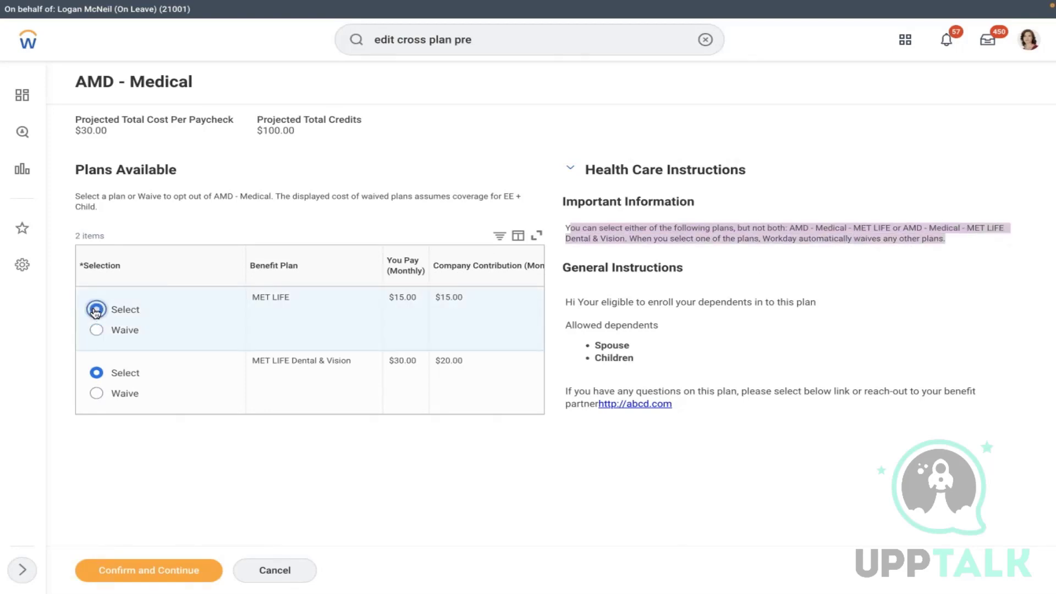
{"action": "left_click", "coordinate": [199, 440]}
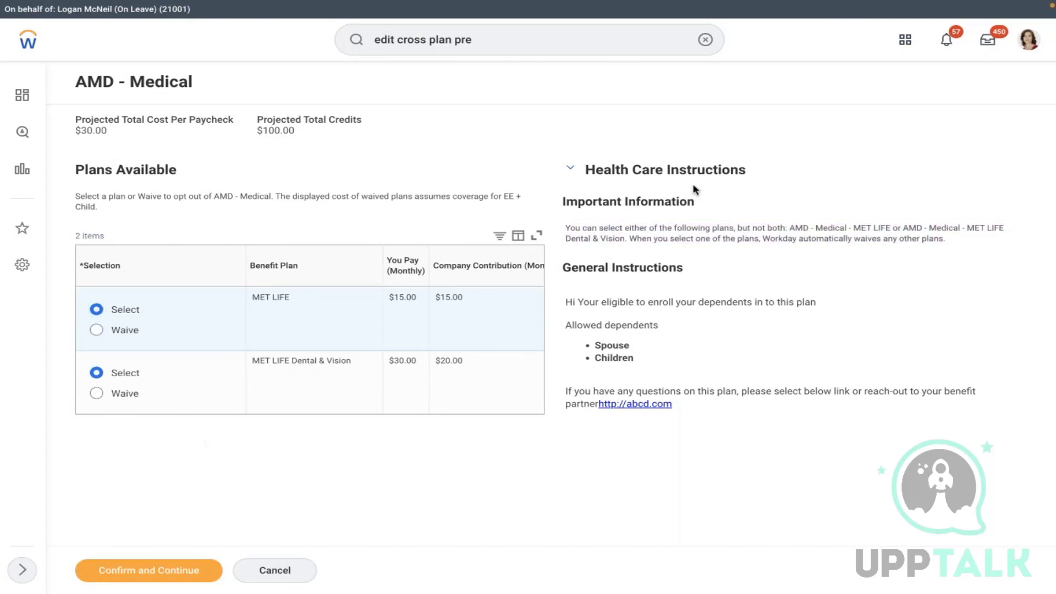
{"action": "left_click_drag", "start_coordinate": [562, 238], "coordinate": [971, 266]}
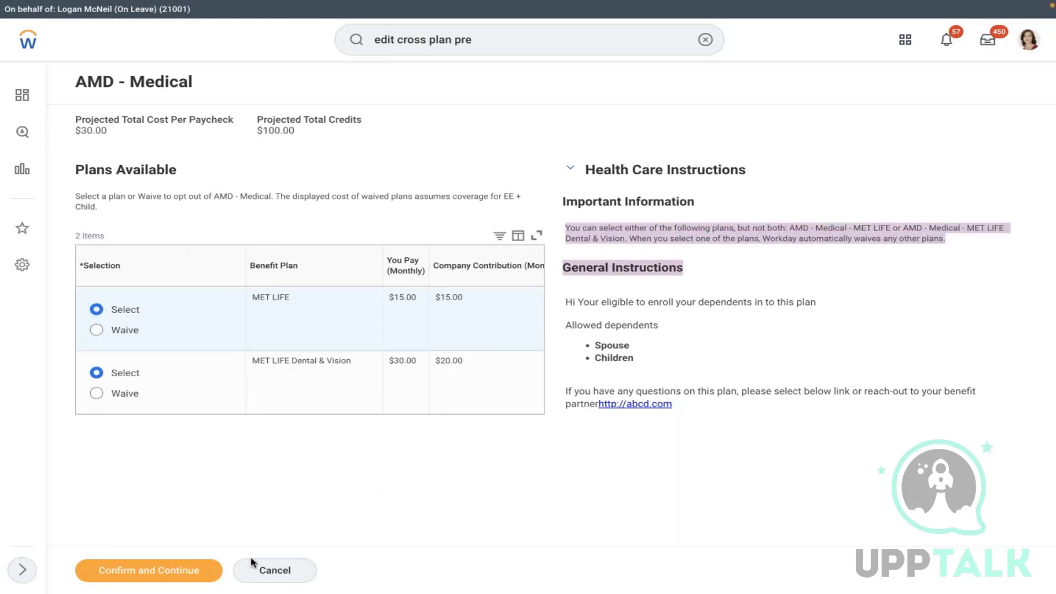
{"action": "left_click", "coordinate": [127, 571]}
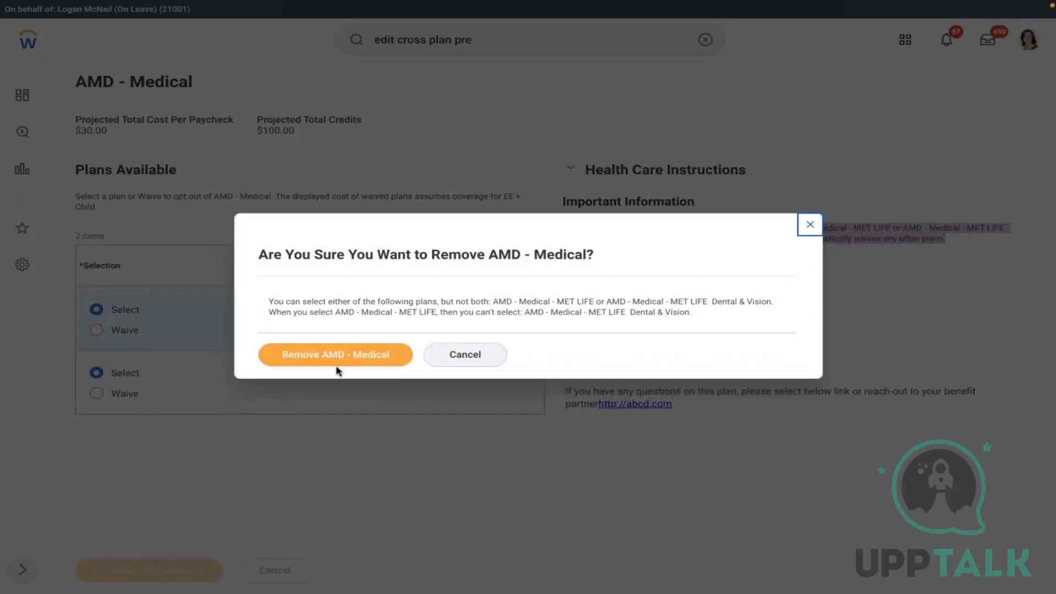
- Accept the removal warning, cover the first child with provider ID 1234556, and save Step 1
{"action": "left_click", "coordinate": [336, 354]}
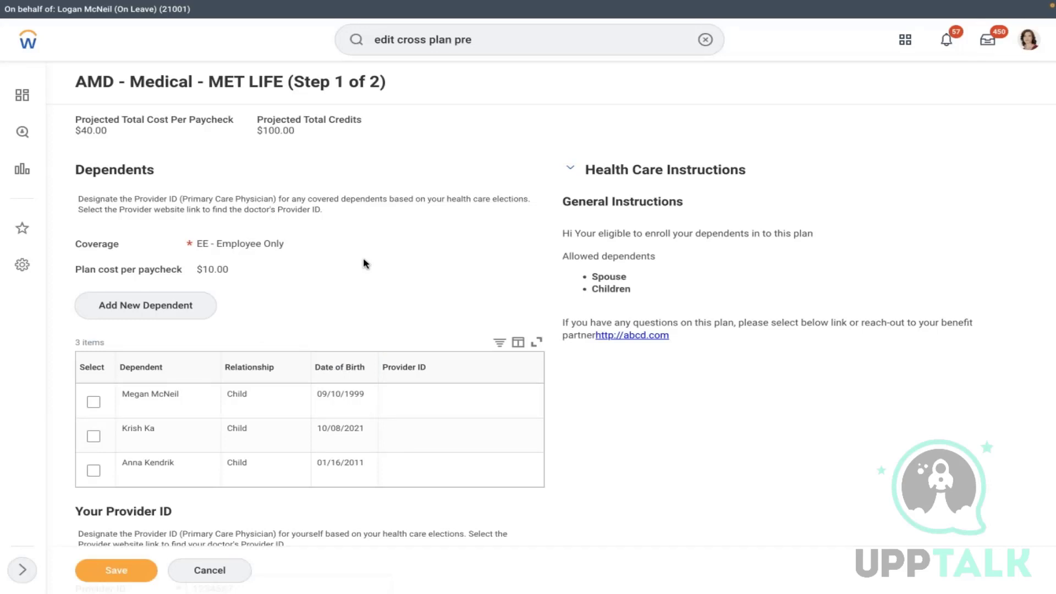
{"action": "left_click", "coordinate": [93, 403]}
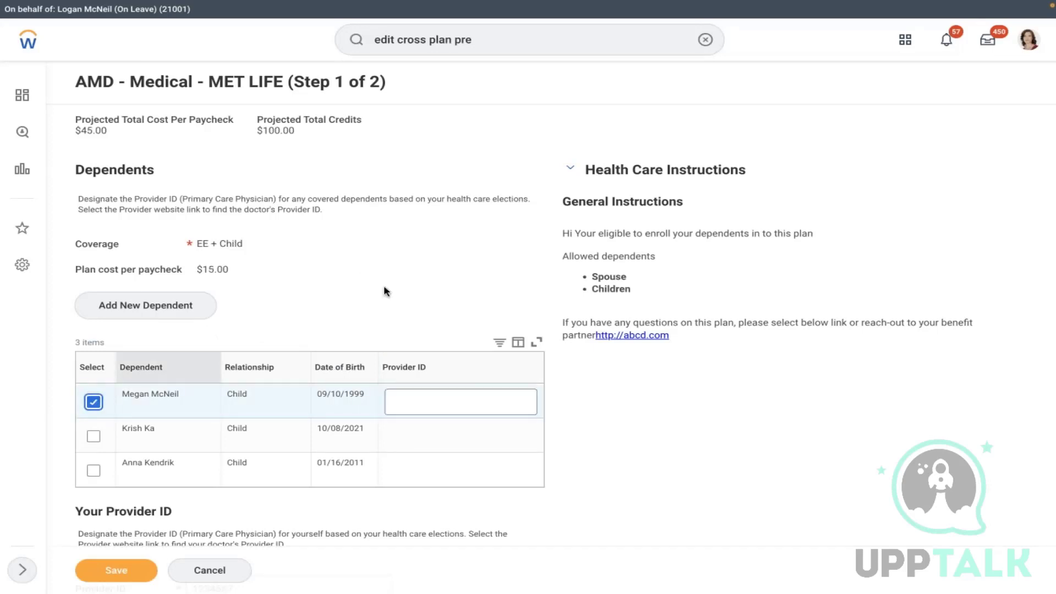
{"action": "left_click", "coordinate": [419, 406]}
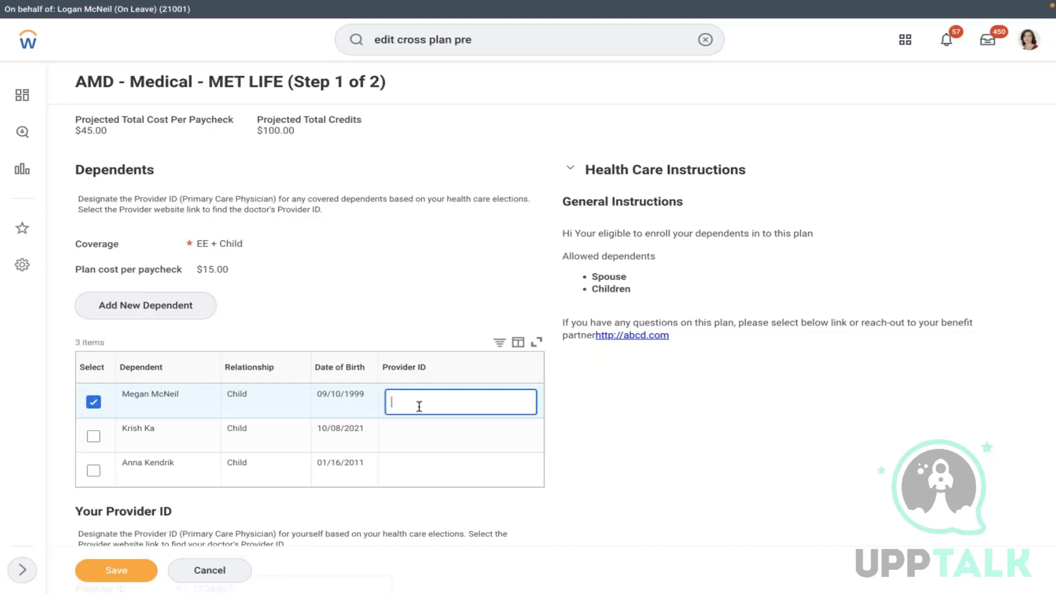
{"action": "type", "text": "1234556"}
{"action": "key", "text": "ctrl+a"}
{"action": "left_click", "coordinate": [631, 473]}
{"action": "left_click", "coordinate": [631, 472]}
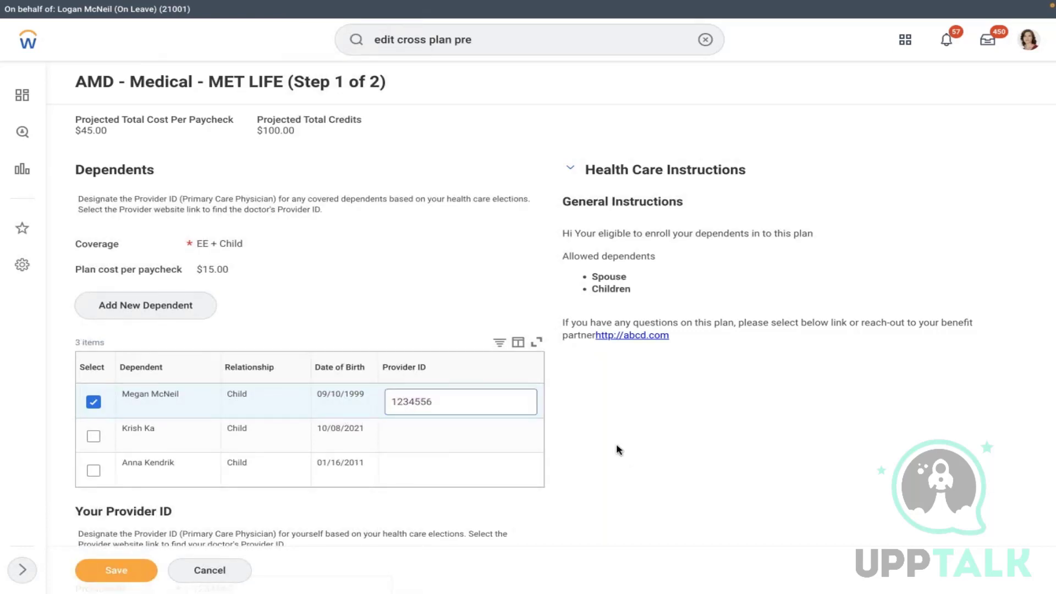
{"action": "scroll", "coordinate": [617, 448], "scroll_direction": "down", "scroll_amount": 2}
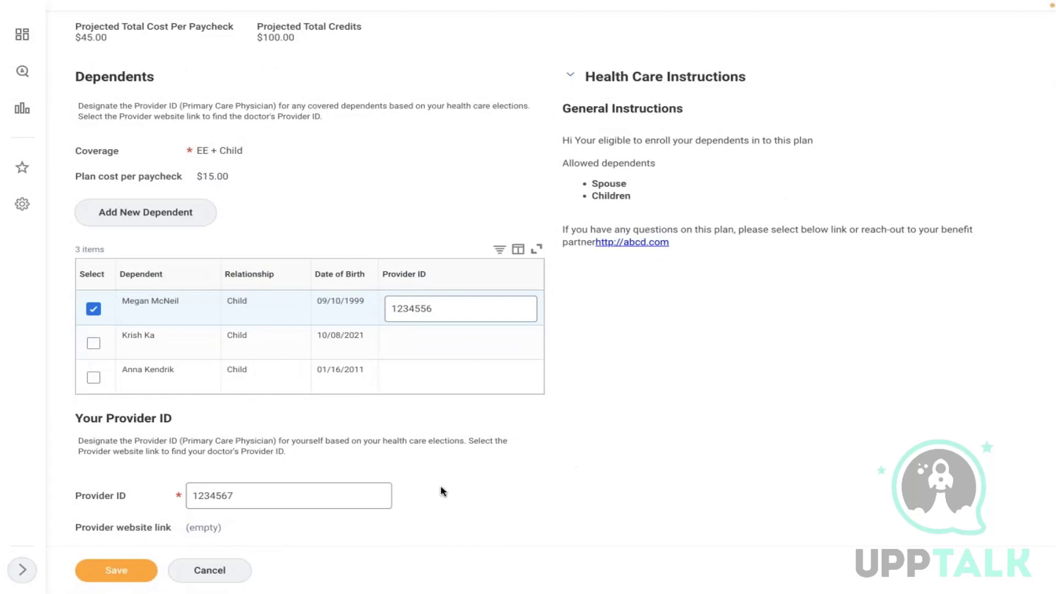
{"action": "left_click", "coordinate": [127, 574]}
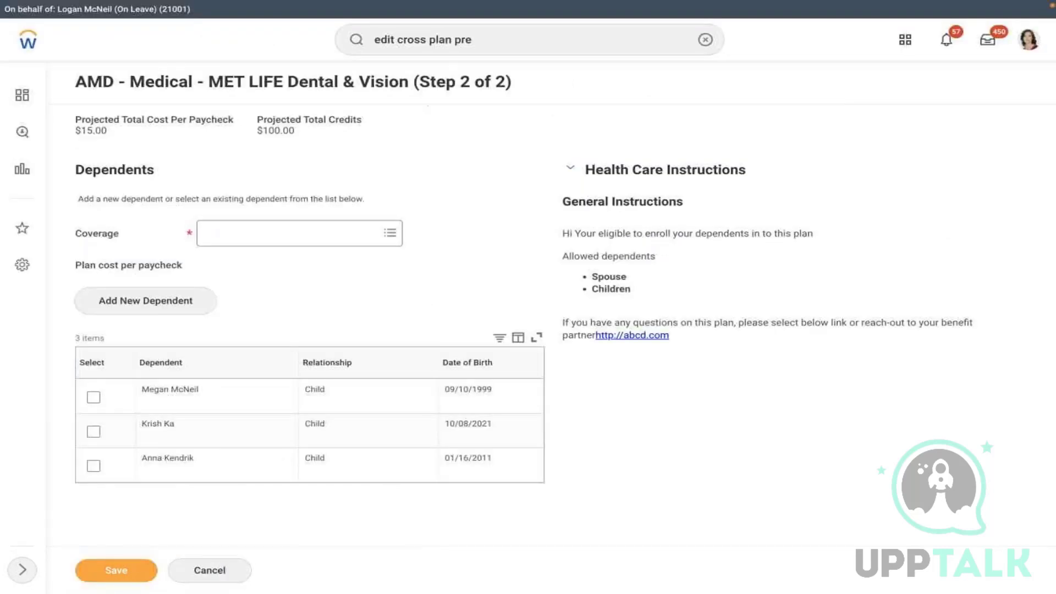
- Choose EE - Employee Only Dental & Vision coverage with the first child added, and try saving
{"action": "left_click", "coordinate": [306, 238]}
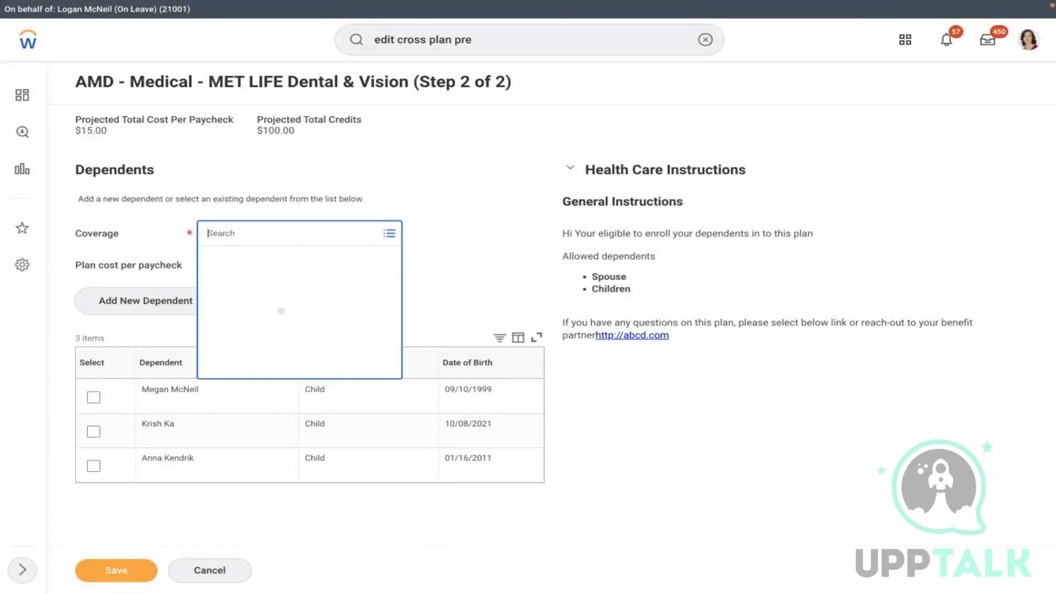
{"action": "left_click", "coordinate": [253, 265]}
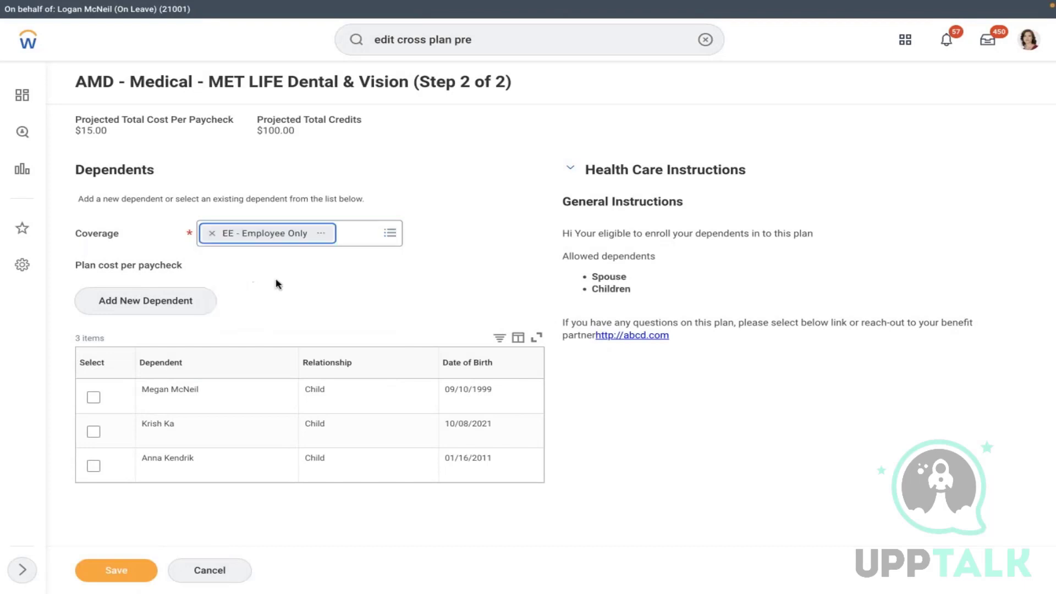
{"action": "left_click", "coordinate": [93, 397]}
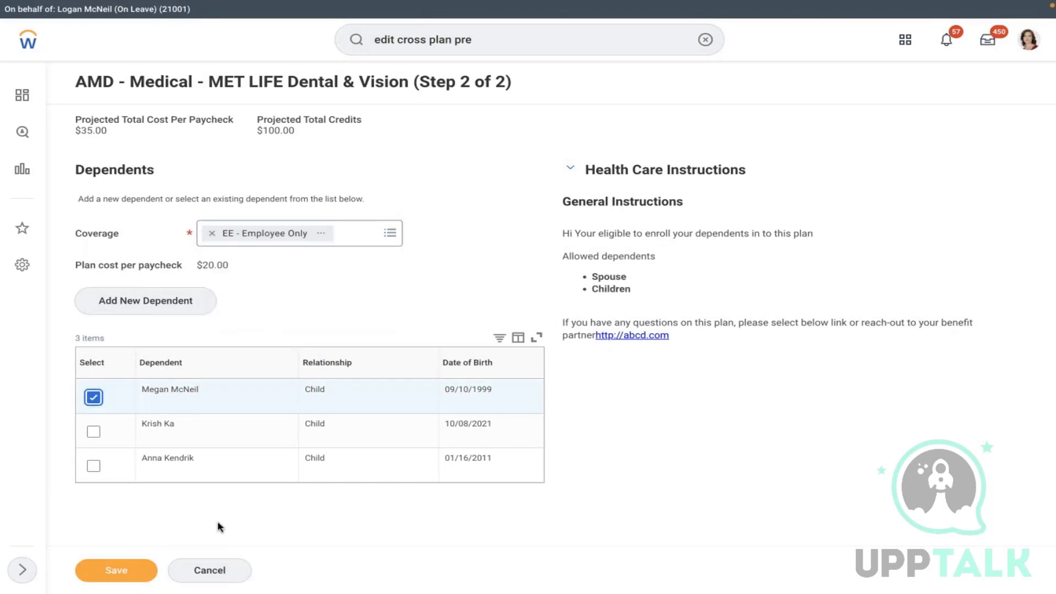
{"action": "left_click", "coordinate": [116, 572]}
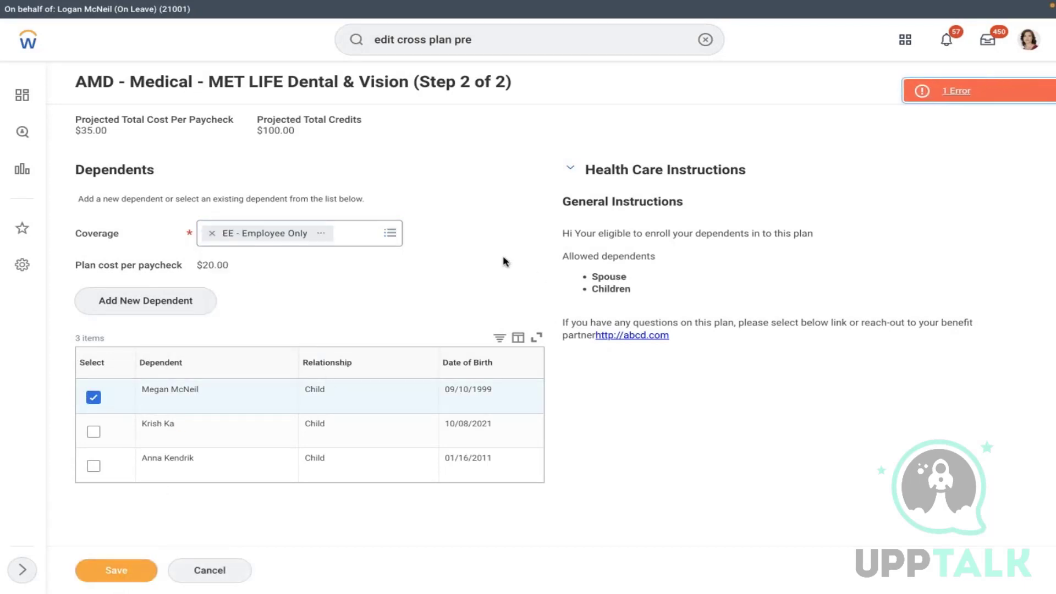
- After the error, remove the child dependent and save the Employee Only election again
{"action": "left_click", "coordinate": [989, 97]}
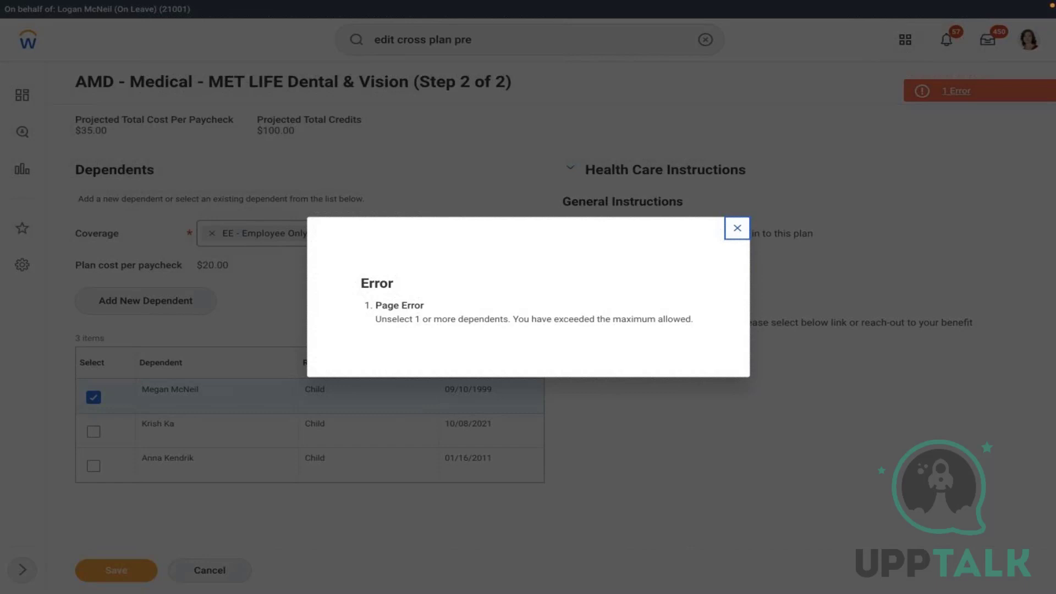
{"action": "left_click", "coordinate": [738, 228]}
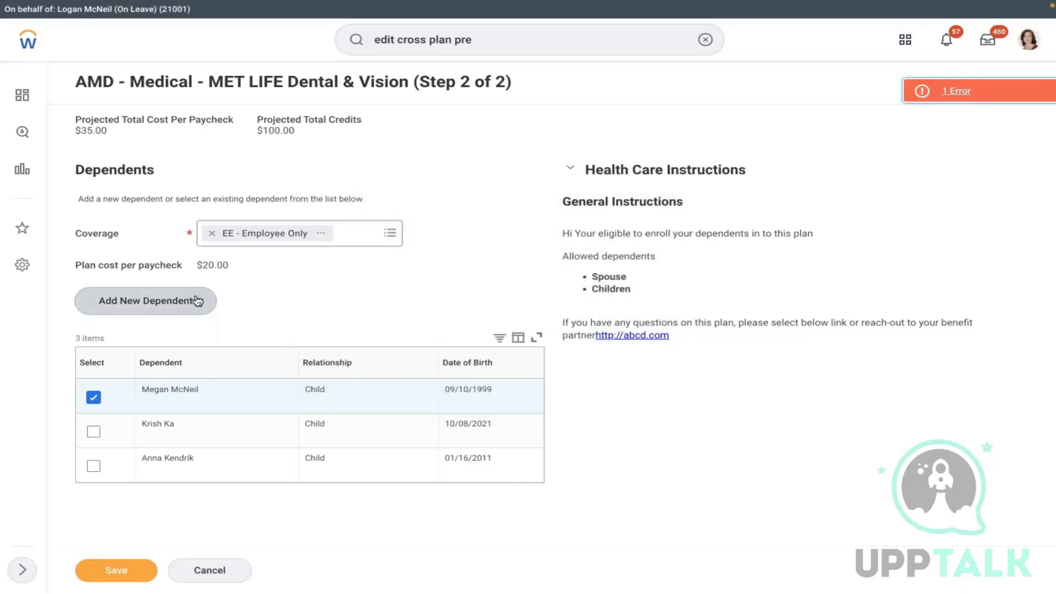
{"action": "left_click", "coordinate": [96, 400]}
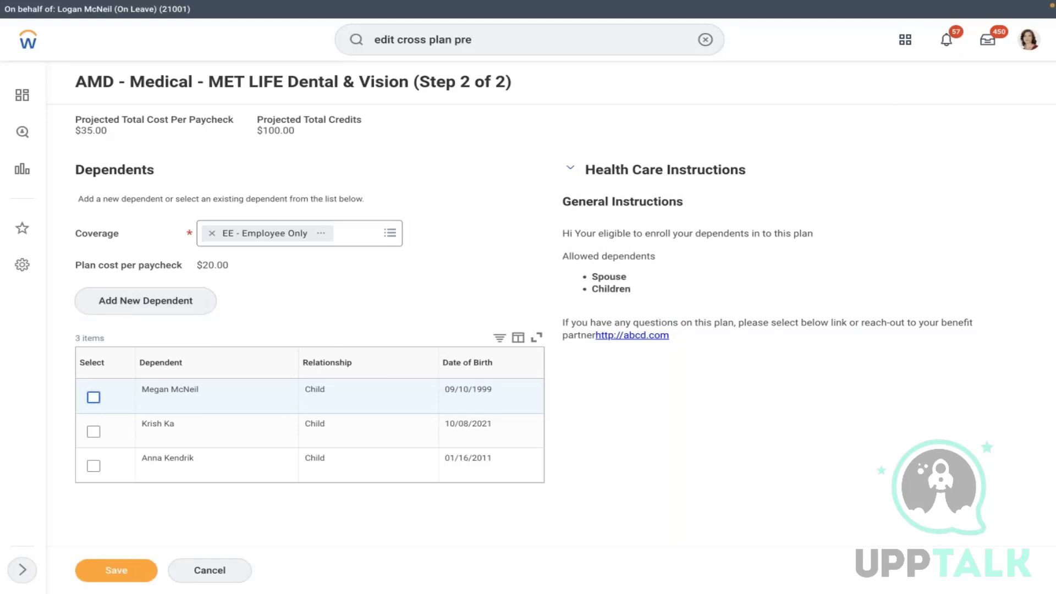
{"action": "left_click", "coordinate": [104, 569]}
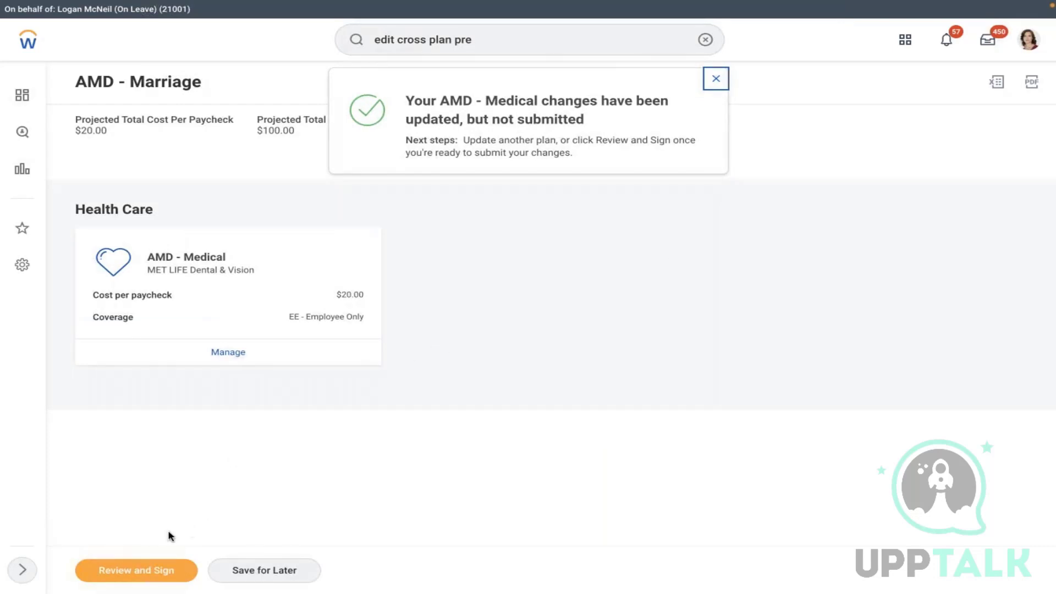
- Review the Employee Only elections, accept the electronic signature, and submit the AMD - Marriage change
{"action": "left_click", "coordinate": [100, 570]}
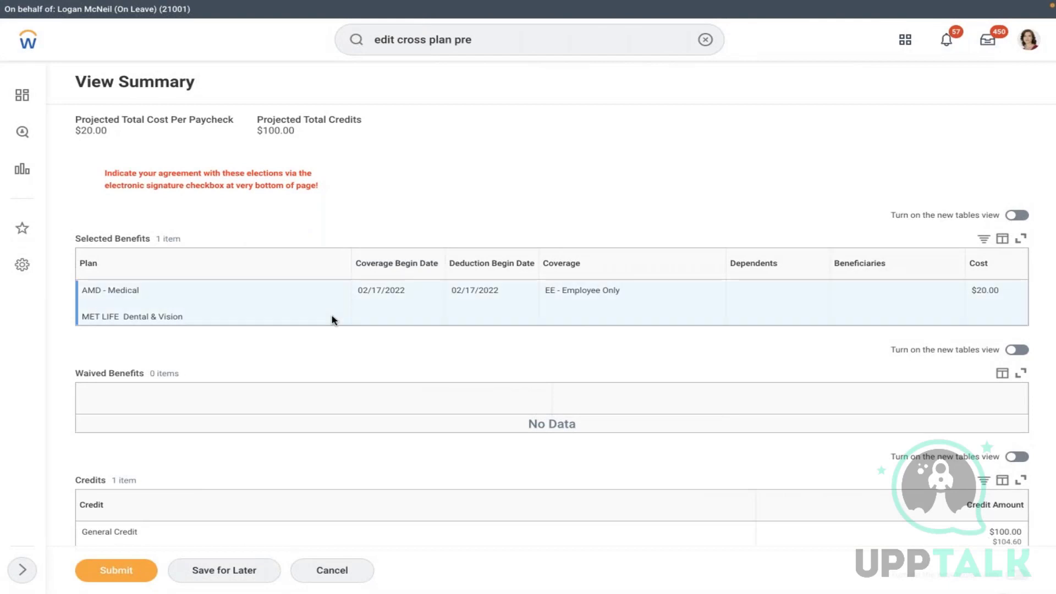
{"action": "scroll", "coordinate": [332, 320], "scroll_direction": "down", "scroll_amount": 2}
{"action": "scroll", "coordinate": [550, 275], "scroll_direction": "down", "scroll_amount": 1}
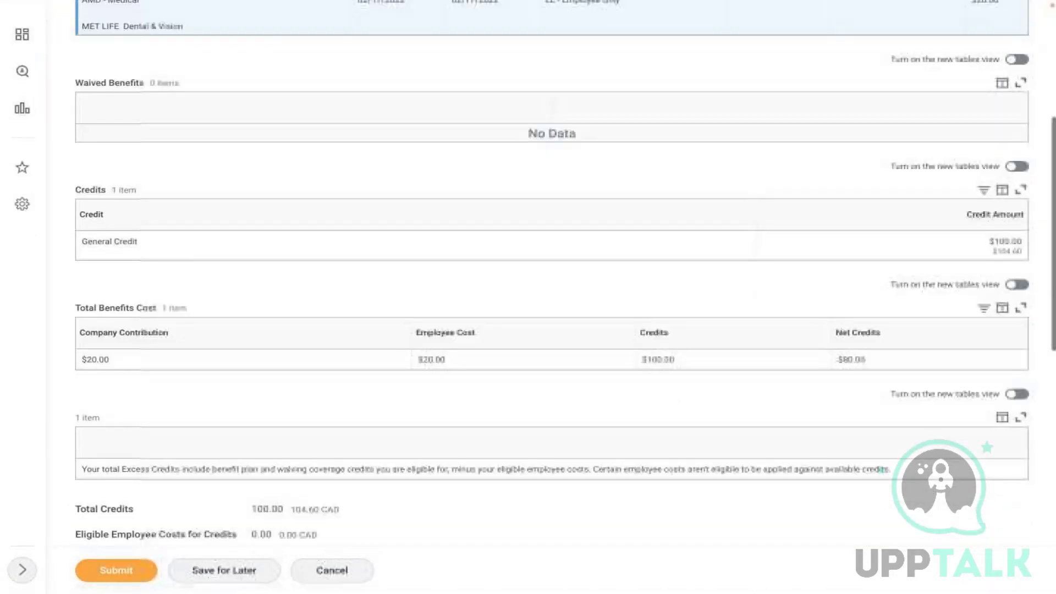
{"action": "scroll", "coordinate": [550, 297], "scroll_direction": "down", "scroll_amount": 9}
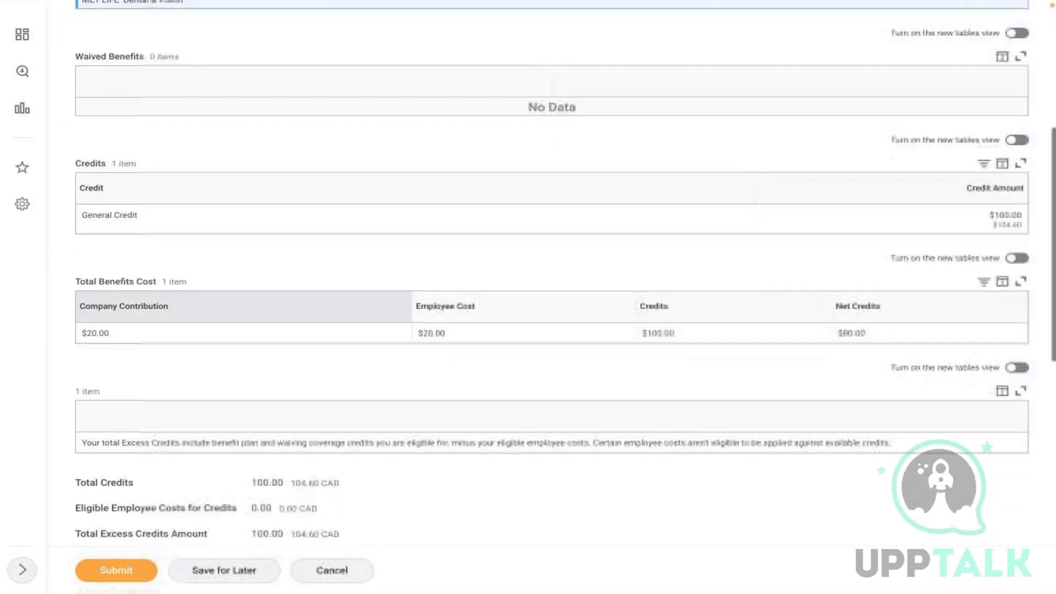
{"action": "scroll", "coordinate": [328, 315], "scroll_direction": "down", "scroll_amount": 2}
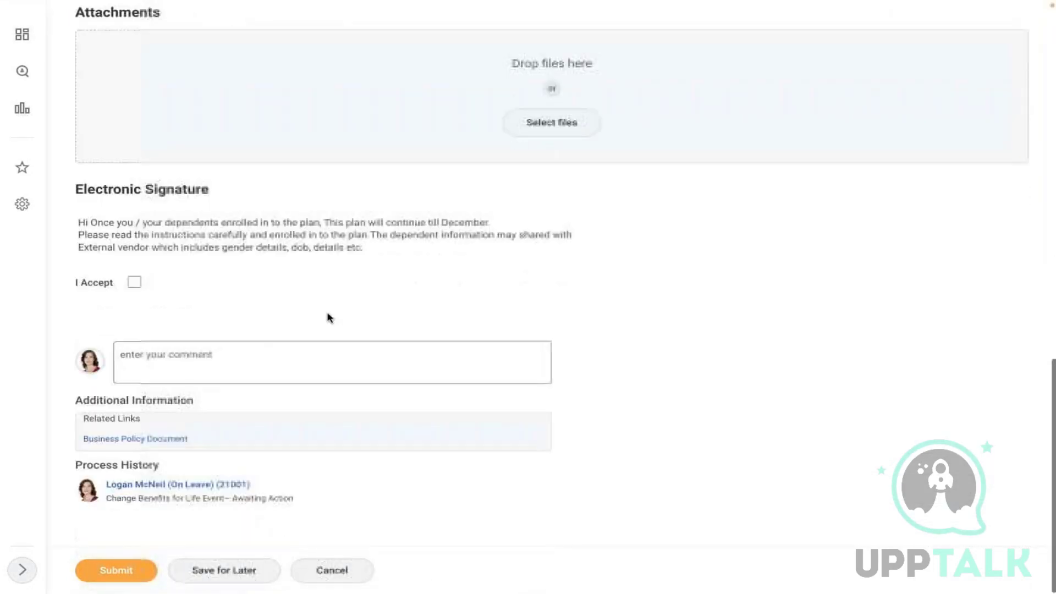
{"action": "left_click", "coordinate": [134, 281]}
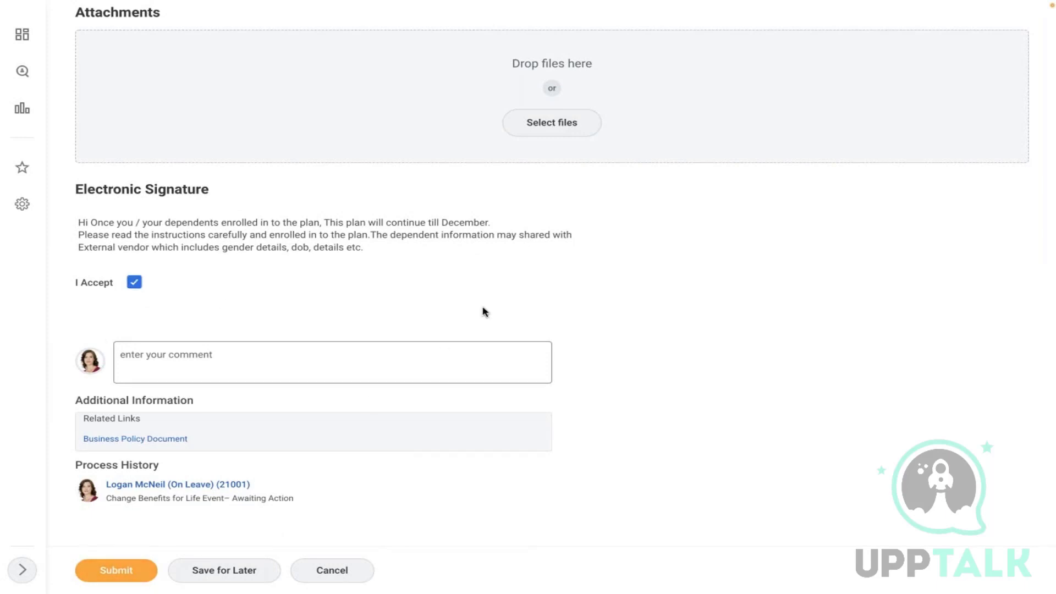
{"action": "scroll", "coordinate": [484, 312], "scroll_direction": "up", "scroll_amount": 8}
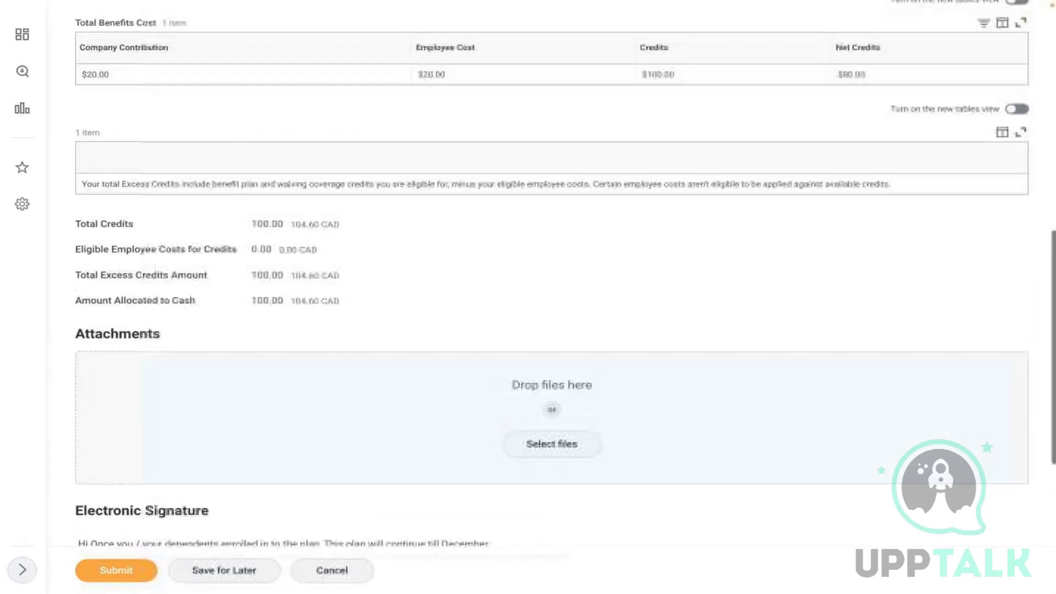
{"action": "scroll", "coordinate": [484, 312], "scroll_direction": "up", "scroll_amount": 8}
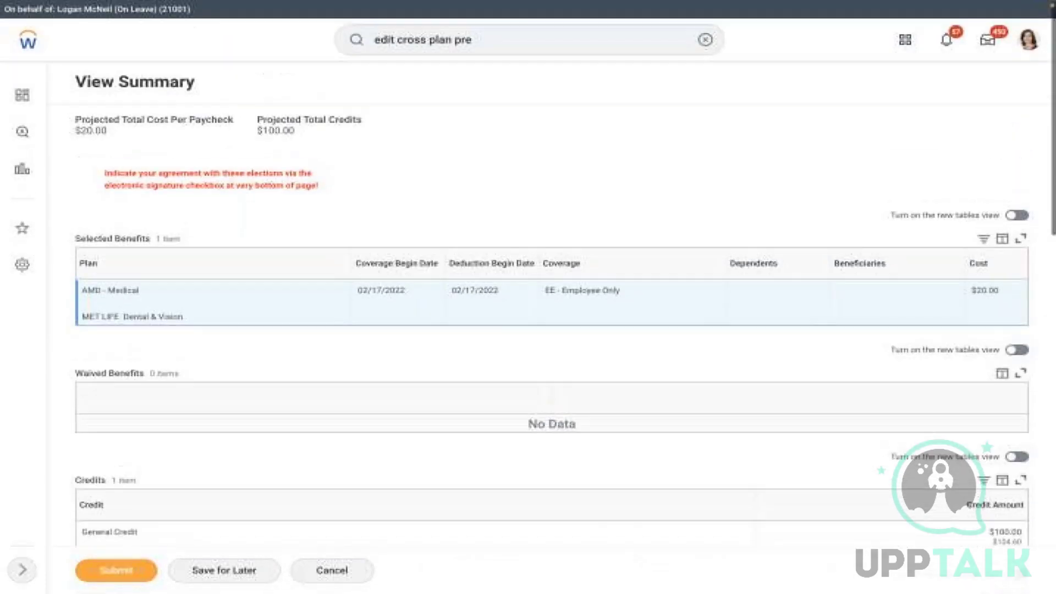
{"action": "left_click", "coordinate": [112, 572]}
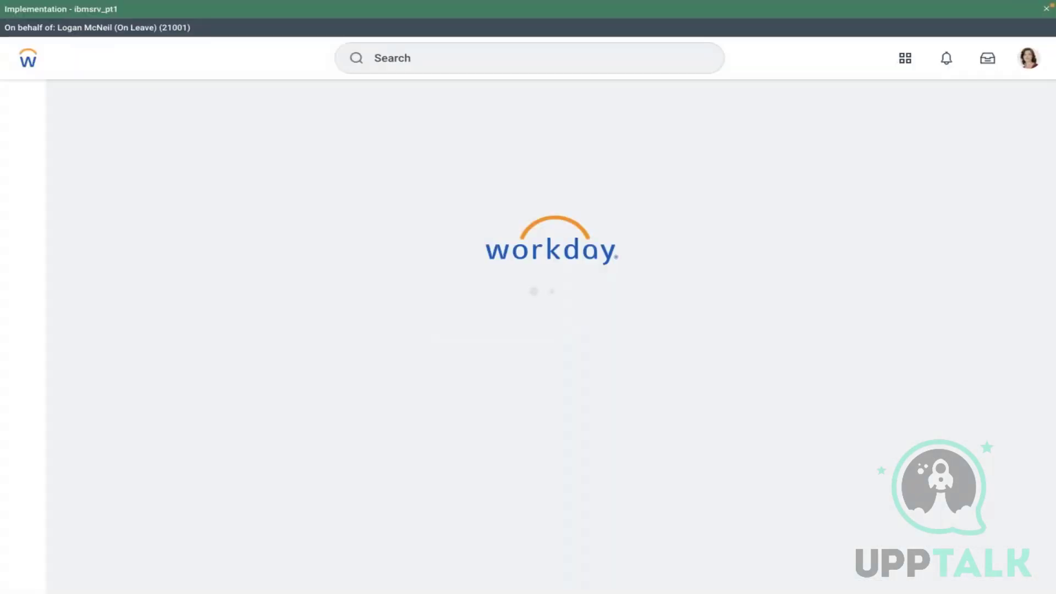
- Go from the worker's profile and job information to the Worker History list
{"action": "left_click", "coordinate": [1046, 9]}
{"action": "left_click", "coordinate": [1029, 40]}
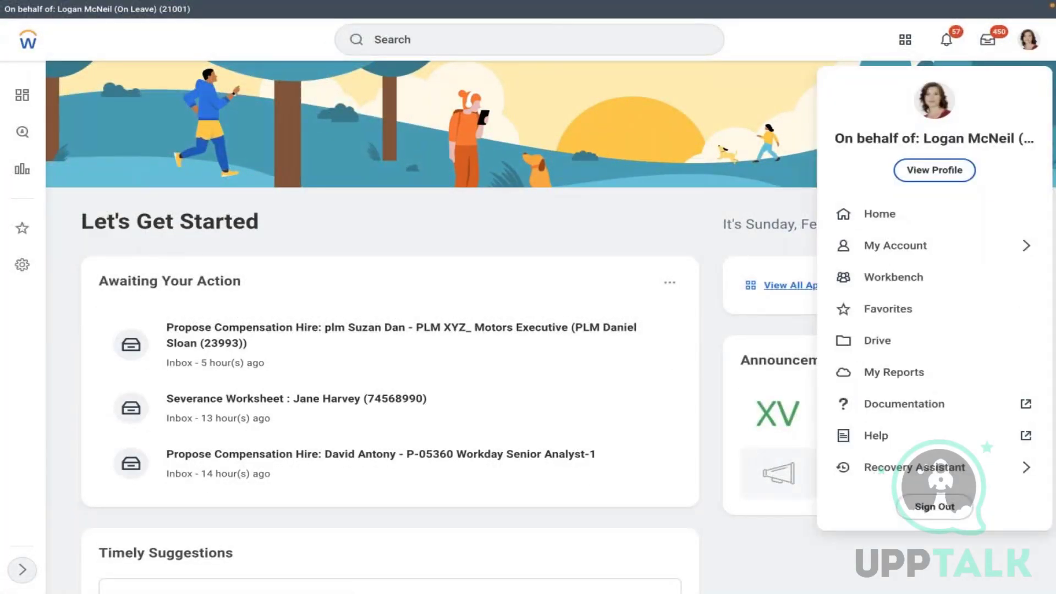
{"action": "left_click", "coordinate": [923, 170]}
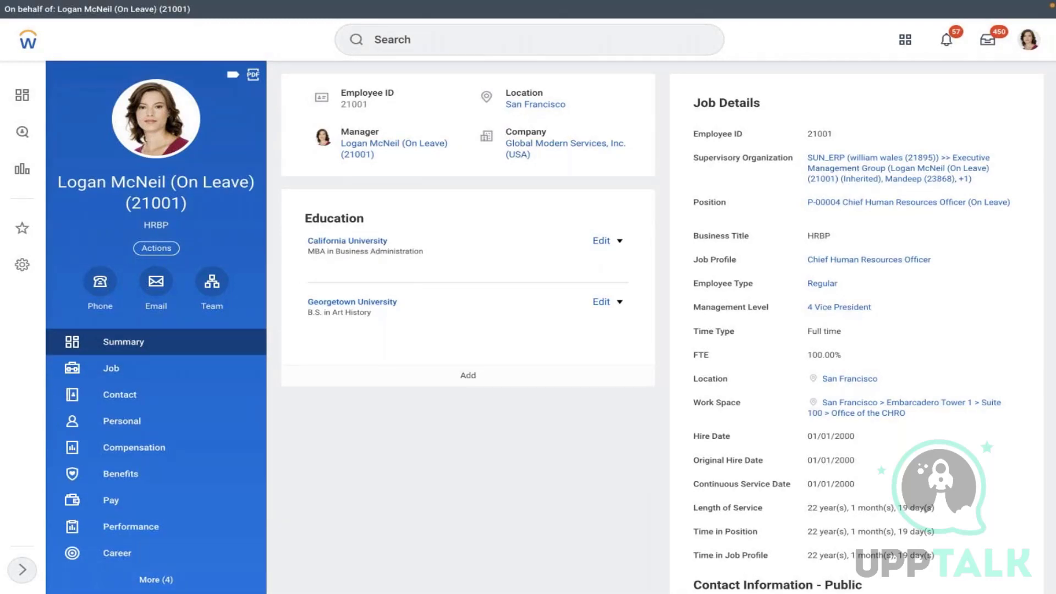
{"action": "left_click", "coordinate": [111, 368]}
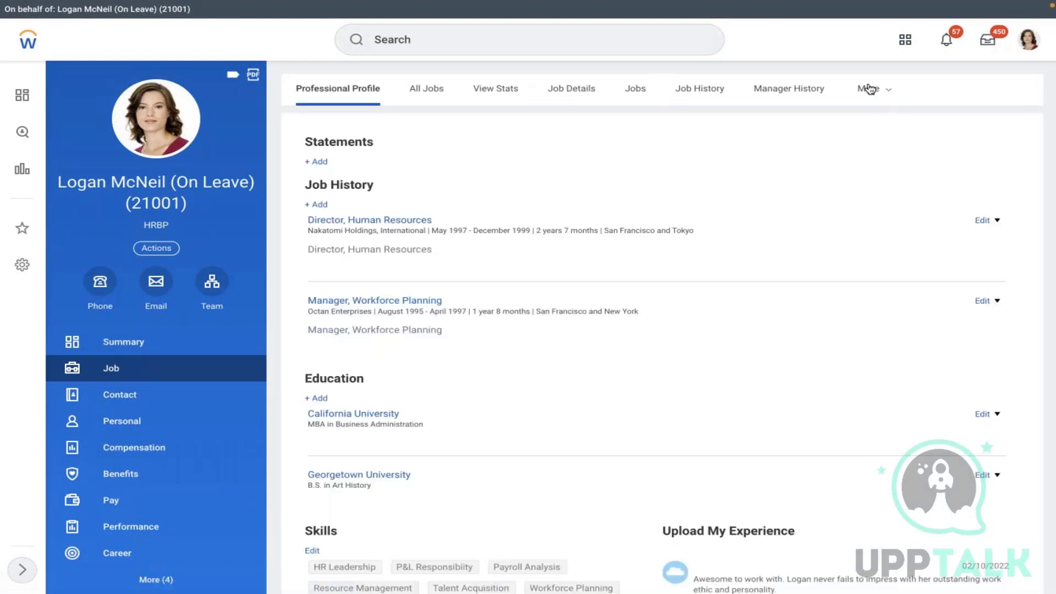
{"action": "left_click", "coordinate": [868, 88]}
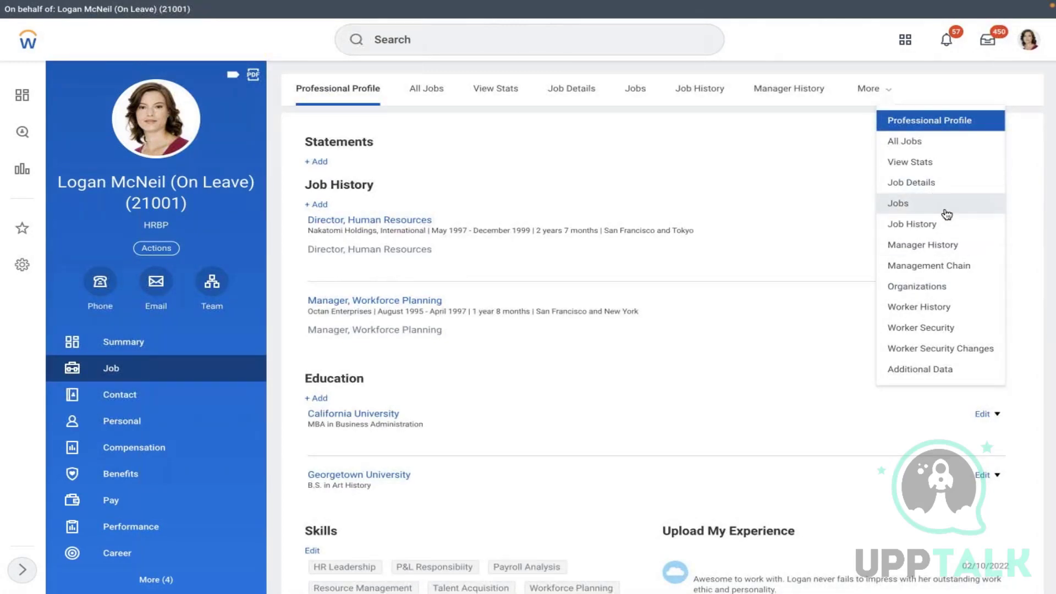
{"action": "left_click", "coordinate": [929, 307]}
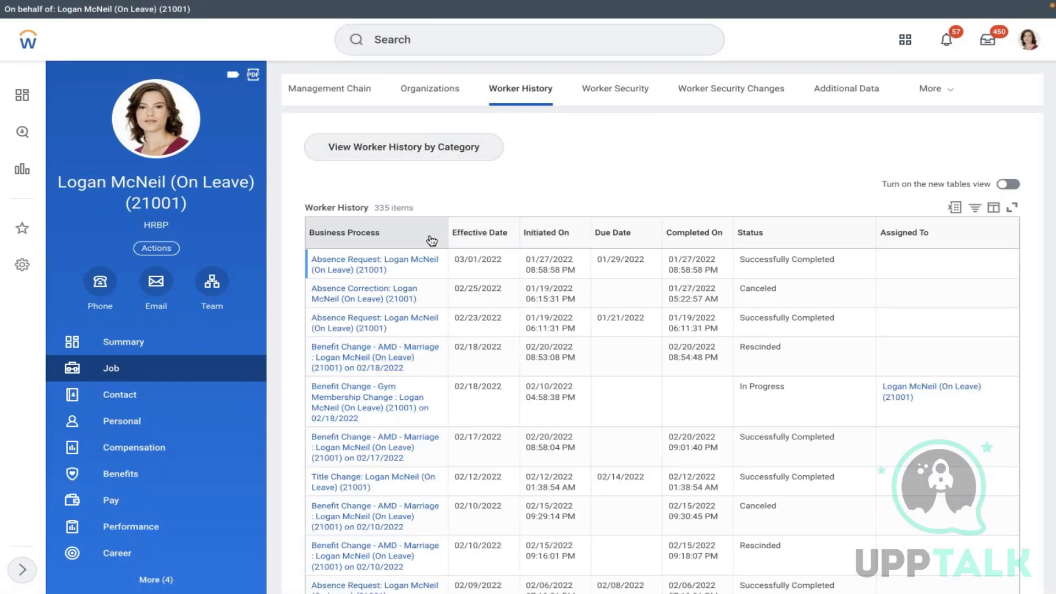
- Filter Initiated On by February 20, then remove that filter to show all 335 items
{"action": "left_click", "coordinate": [544, 236]}
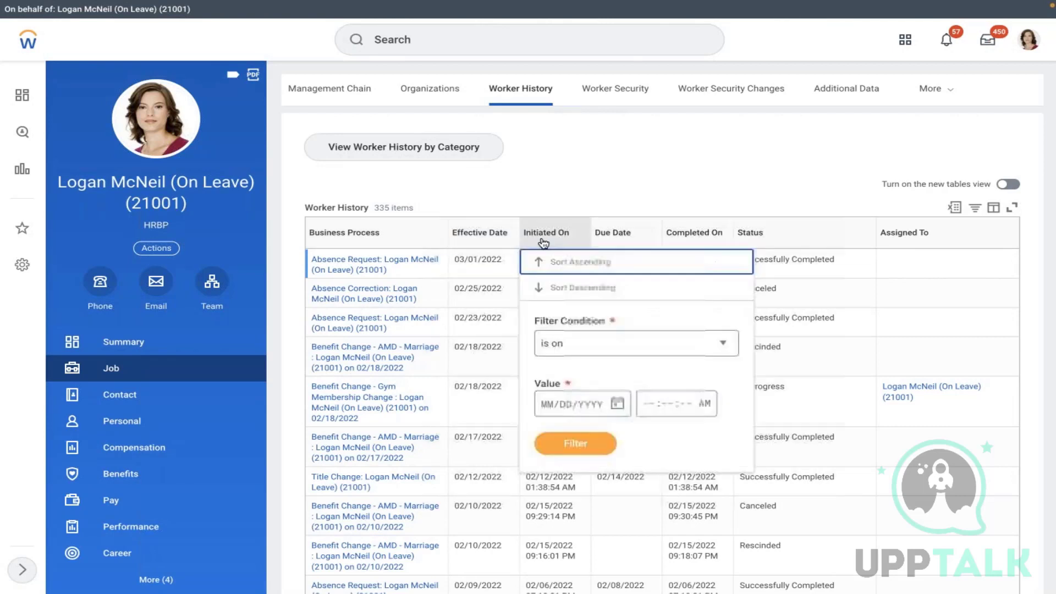
{"action": "left_click", "coordinate": [617, 405]}
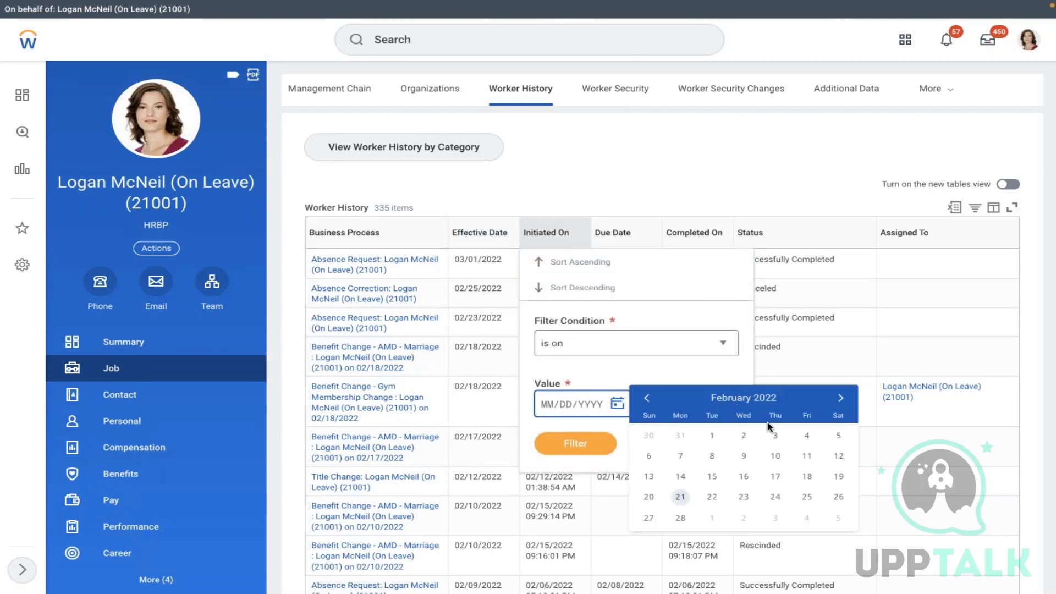
{"action": "left_click", "coordinate": [648, 497]}
{"action": "left_click", "coordinate": [576, 445]}
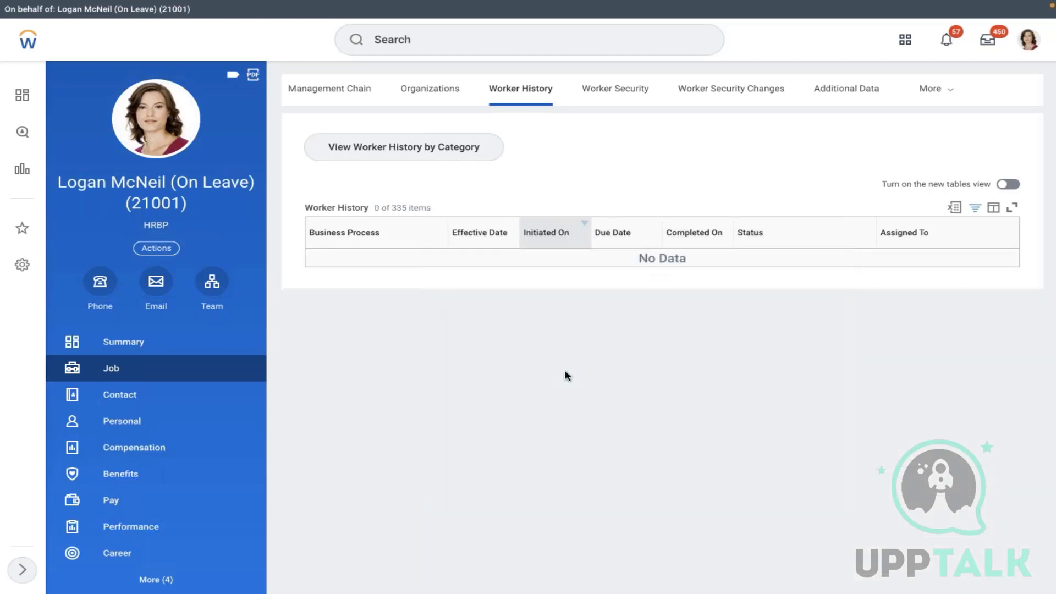
{"action": "left_click", "coordinate": [562, 236]}
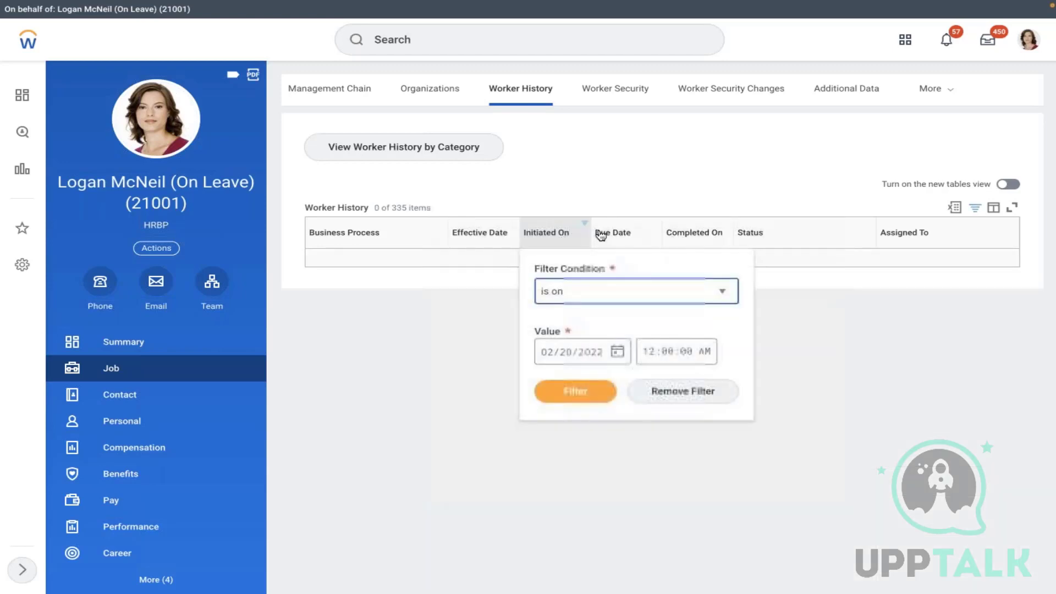
{"action": "left_click", "coordinate": [666, 392]}
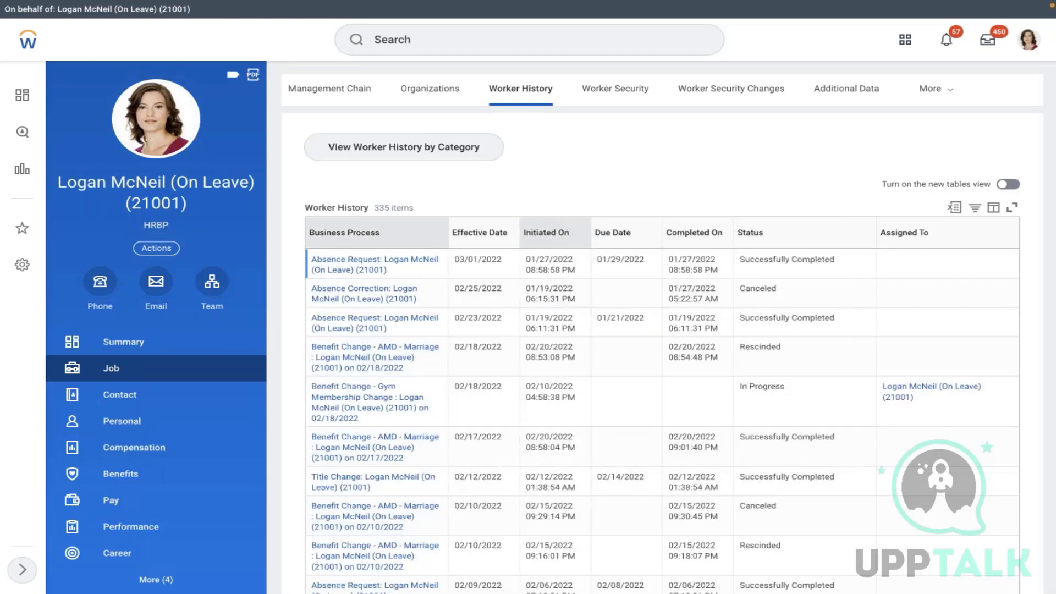
- Filter Business Process by 'marr' to the 02/08, 02/10, 02/17, 02/18 marriage changes; open 02/17's actions
{"action": "left_click", "coordinate": [514, 406]}
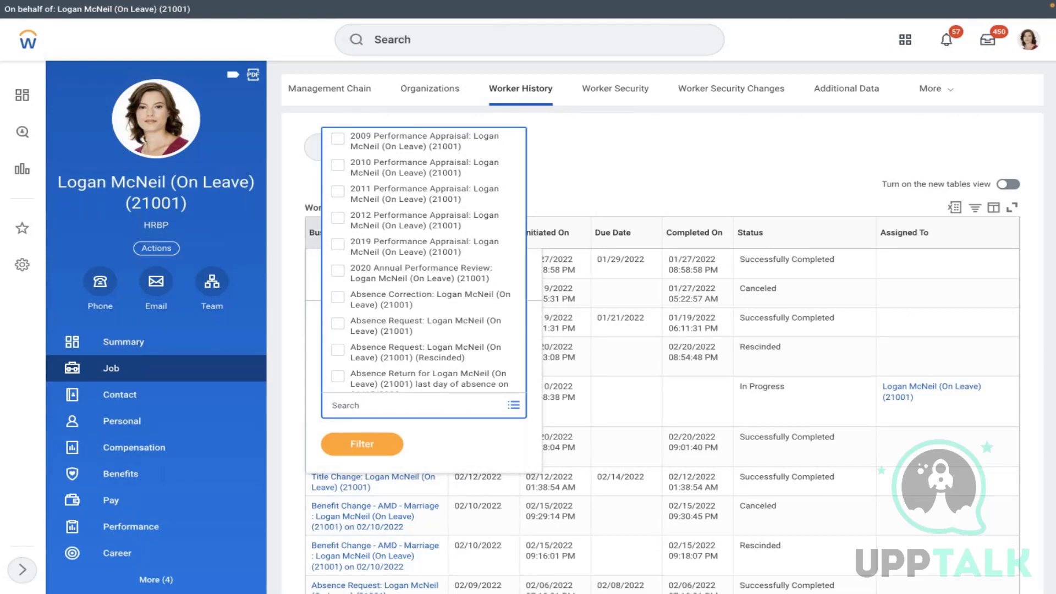
{"action": "type", "text": "marr"}
{"action": "key", "text": "Return"}
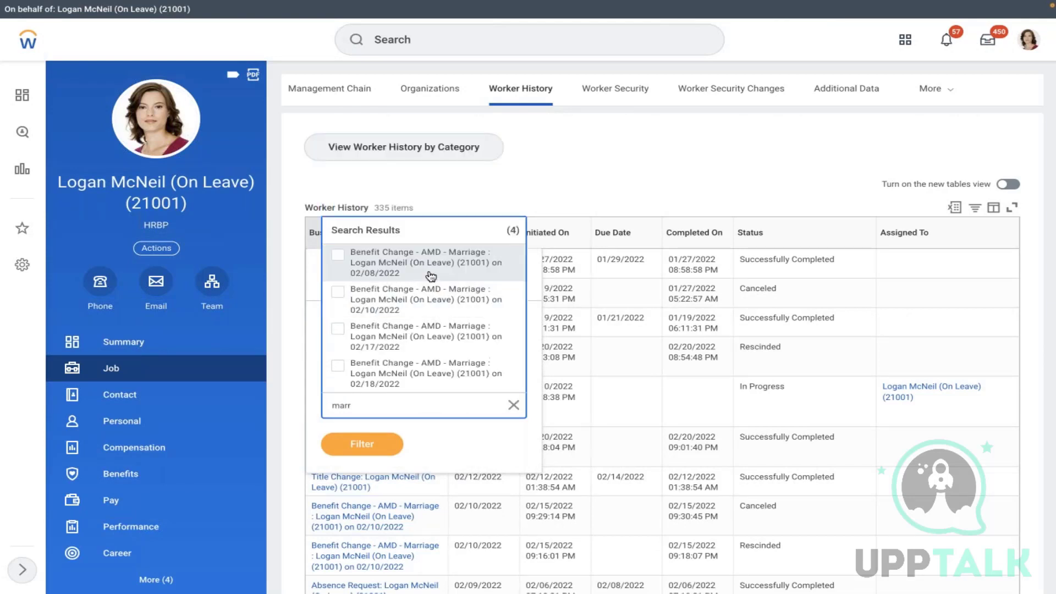
{"action": "left_click", "coordinate": [415, 273]}
{"action": "left_click", "coordinate": [406, 314]}
{"action": "left_click", "coordinate": [406, 341]}
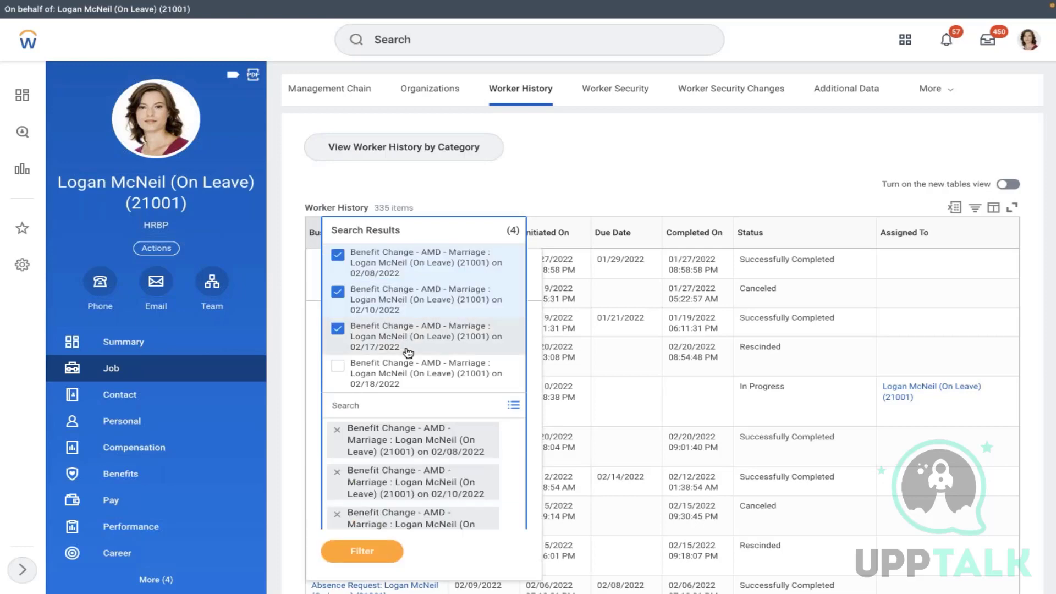
{"action": "left_click", "coordinate": [405, 384]}
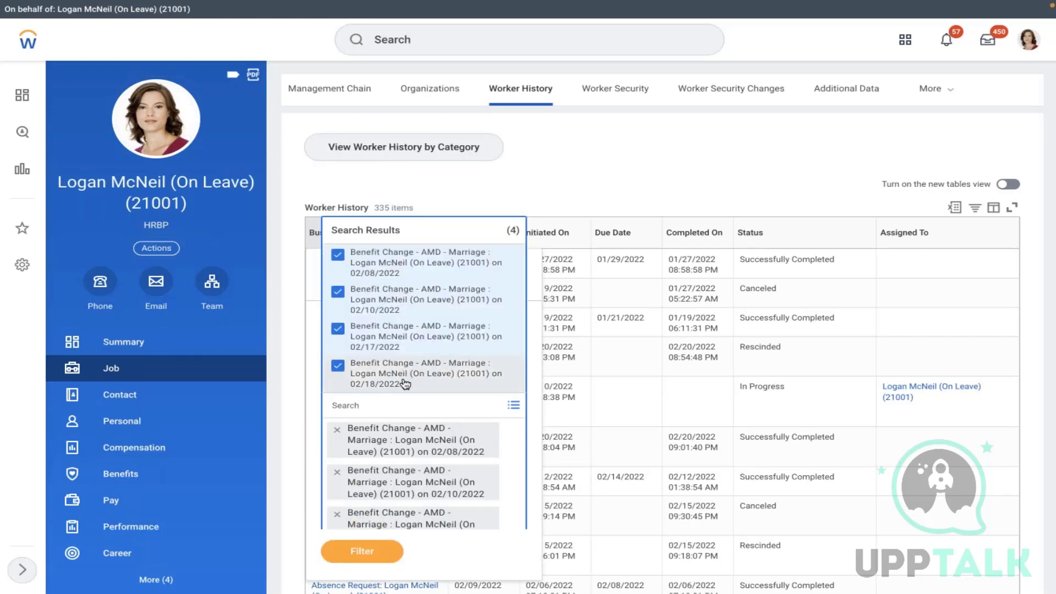
{"action": "left_click", "coordinate": [363, 551]}
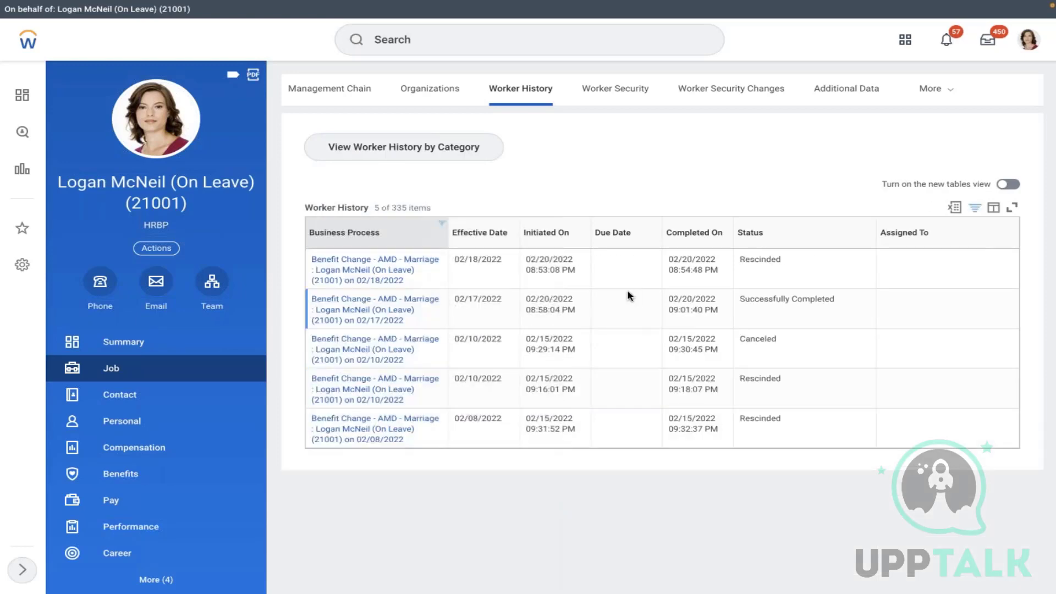
{"action": "mouse_move", "coordinate": [417, 322]}
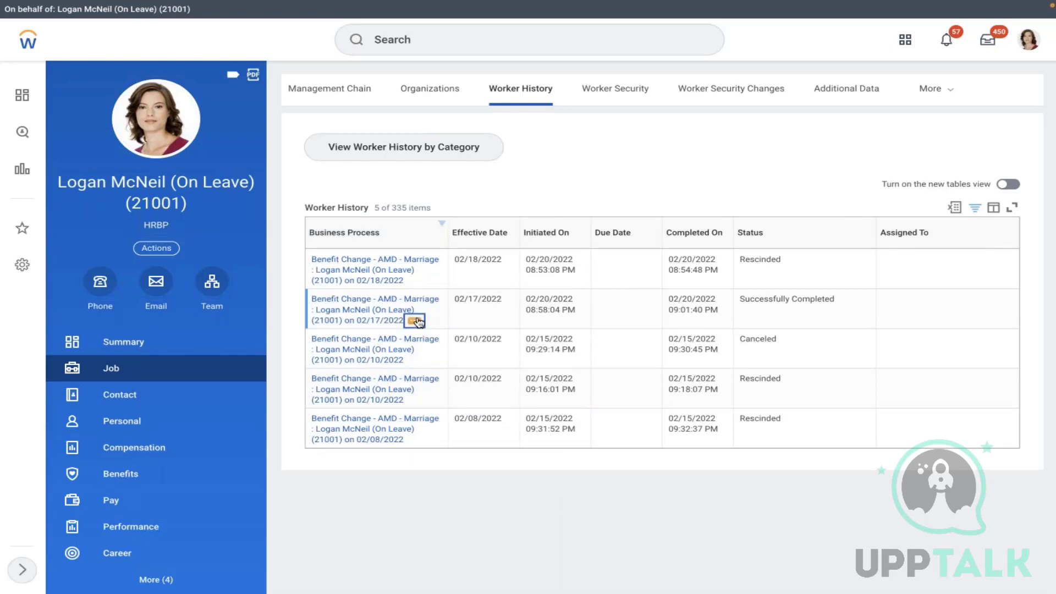
{"action": "left_click", "coordinate": [417, 321]}
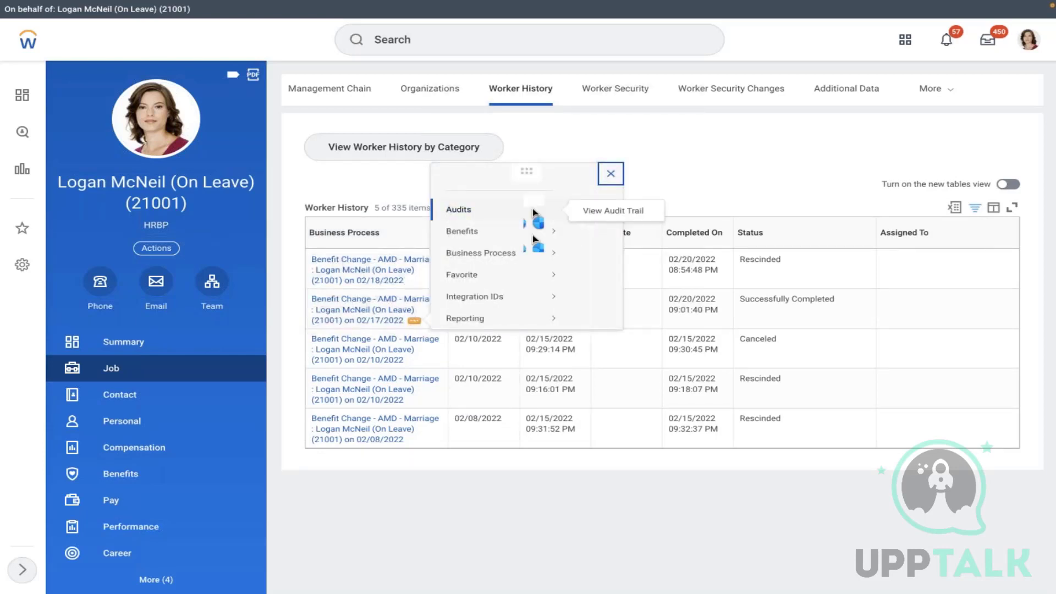
- Rescind the 02/17/2022 AMD - Marriage event with comment 'test' and dismiss the confirmation
{"action": "mouse_move", "coordinate": [481, 226]}
{"action": "left_click", "coordinate": [588, 296]}
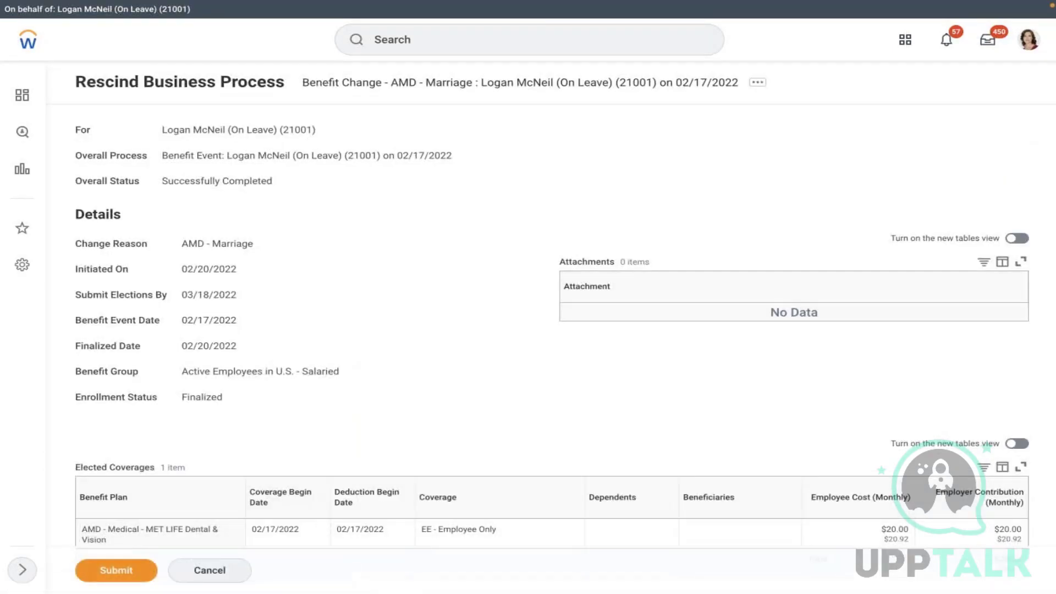
{"action": "scroll", "coordinate": [341, 425], "scroll_direction": "down", "scroll_amount": 10}
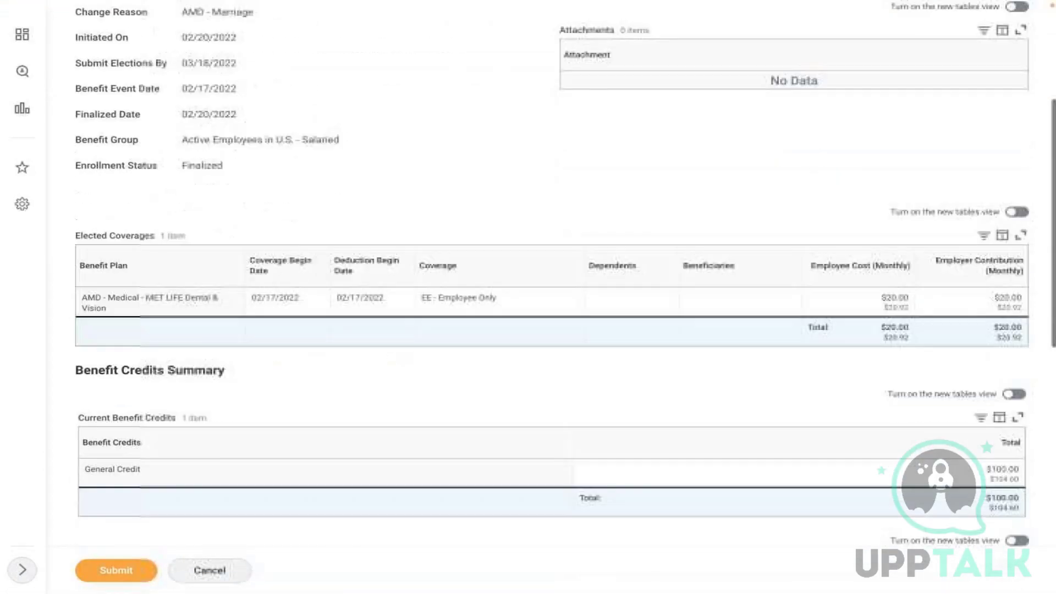
{"action": "scroll", "coordinate": [239, 323], "scroll_direction": "down", "scroll_amount": 3}
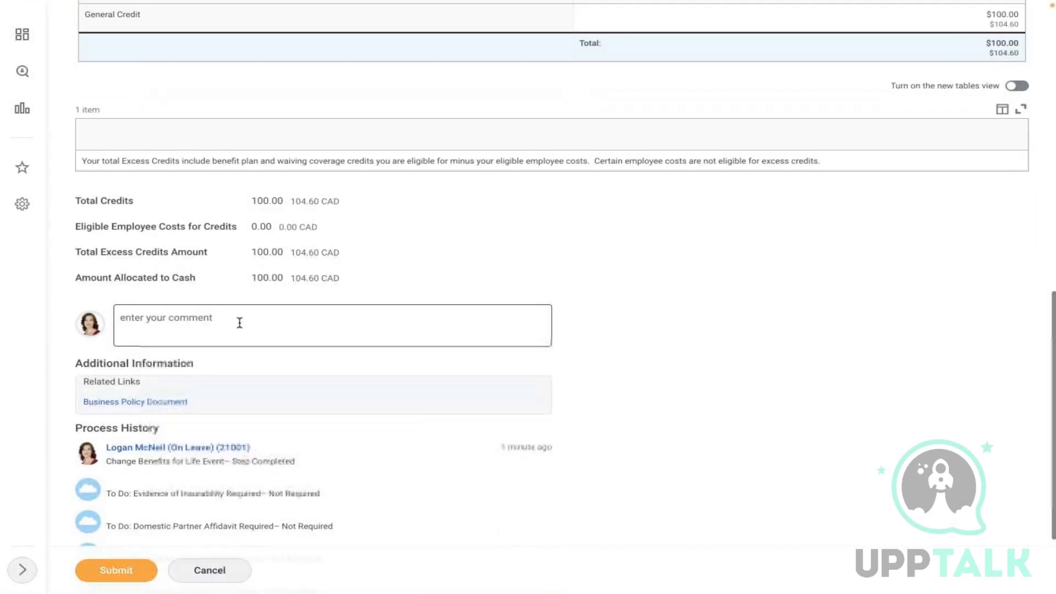
{"action": "left_click", "coordinate": [239, 322]}
{"action": "type", "text": "test"}
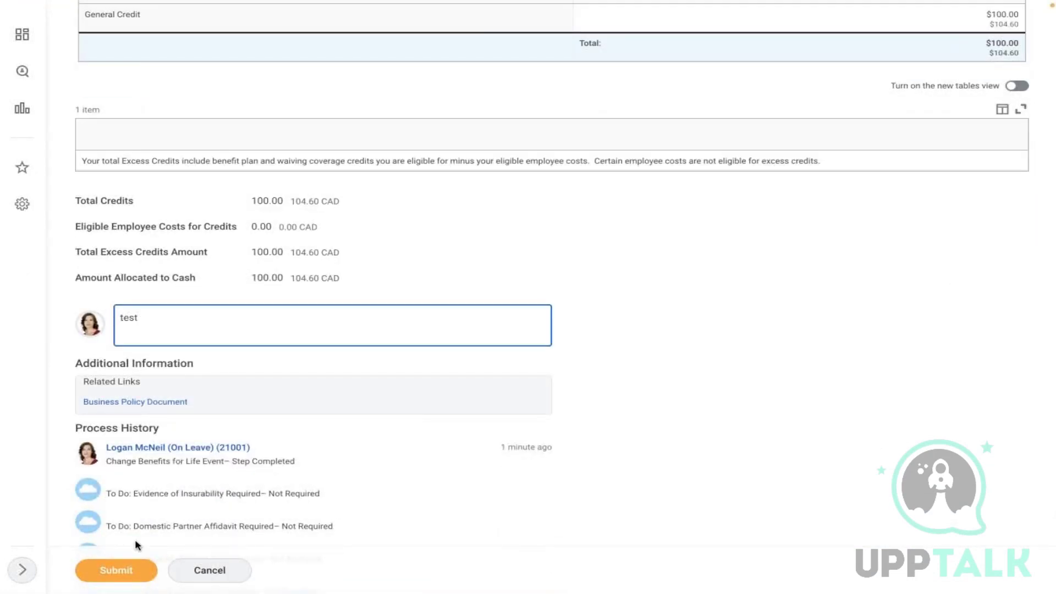
{"action": "left_click", "coordinate": [116, 570]}
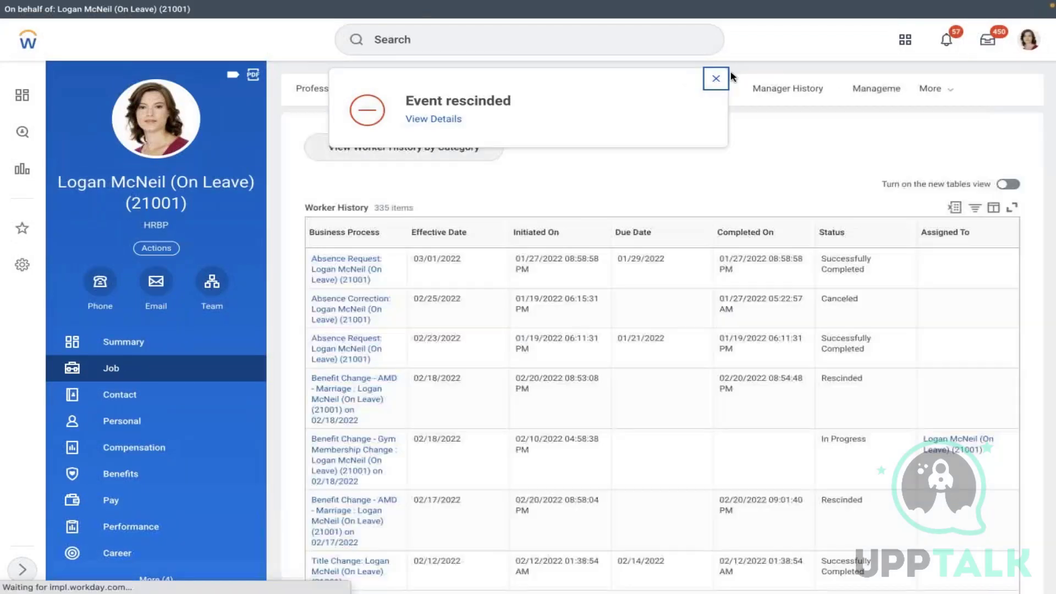
{"action": "left_click", "coordinate": [714, 78]}
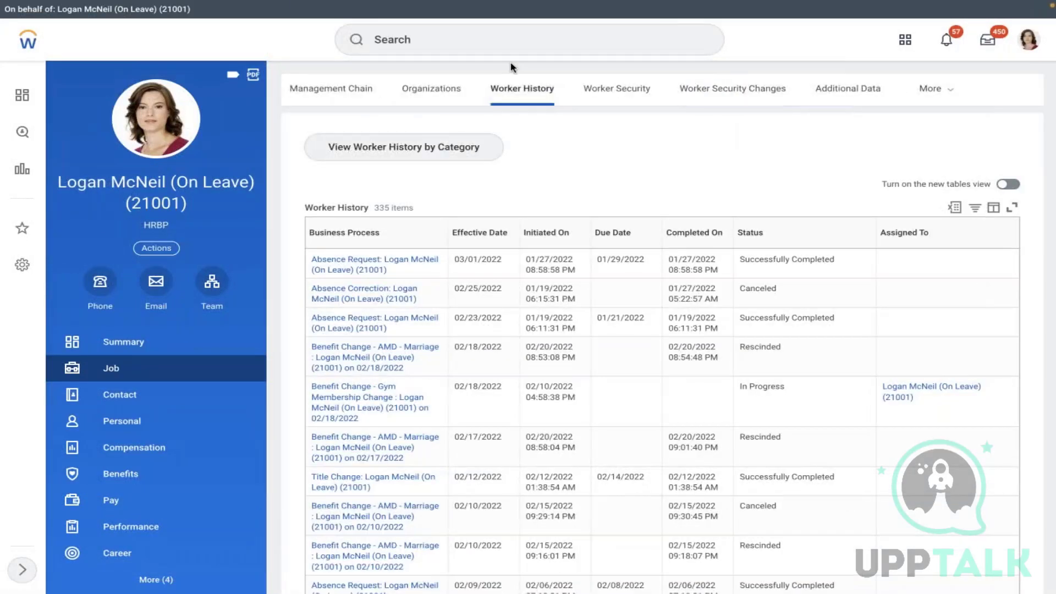
- Start Edit Cross Plan Enrollment Prerequisite for AMD - Medical or Dental & Vision, effective 01/01/2022
{"action": "left_click", "coordinate": [429, 42]}
{"action": "type", "text": "edit cross"}
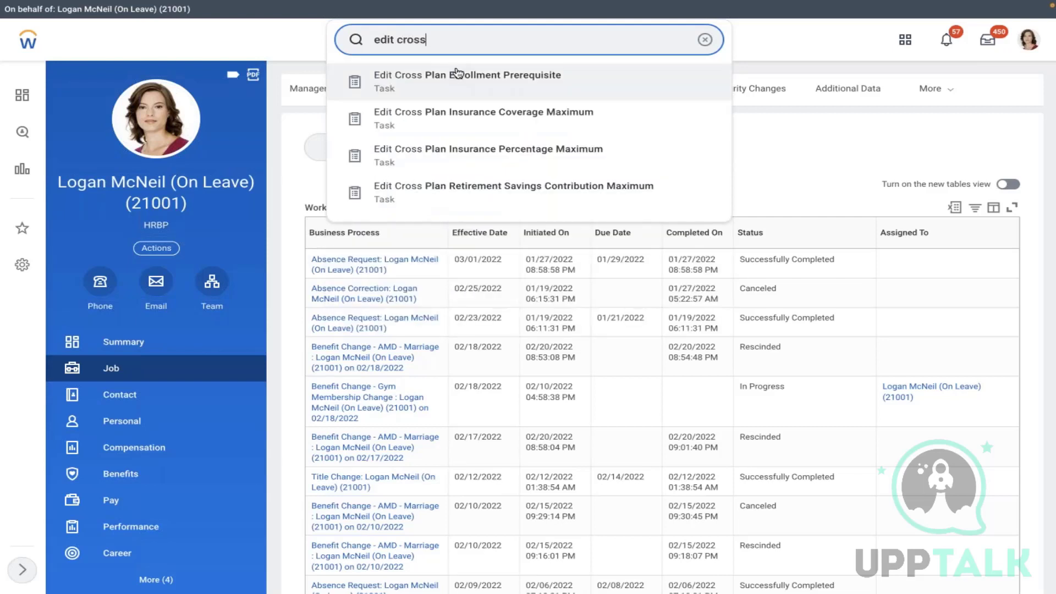
{"action": "left_click", "coordinate": [477, 76]}
{"action": "left_click", "coordinate": [544, 175]}
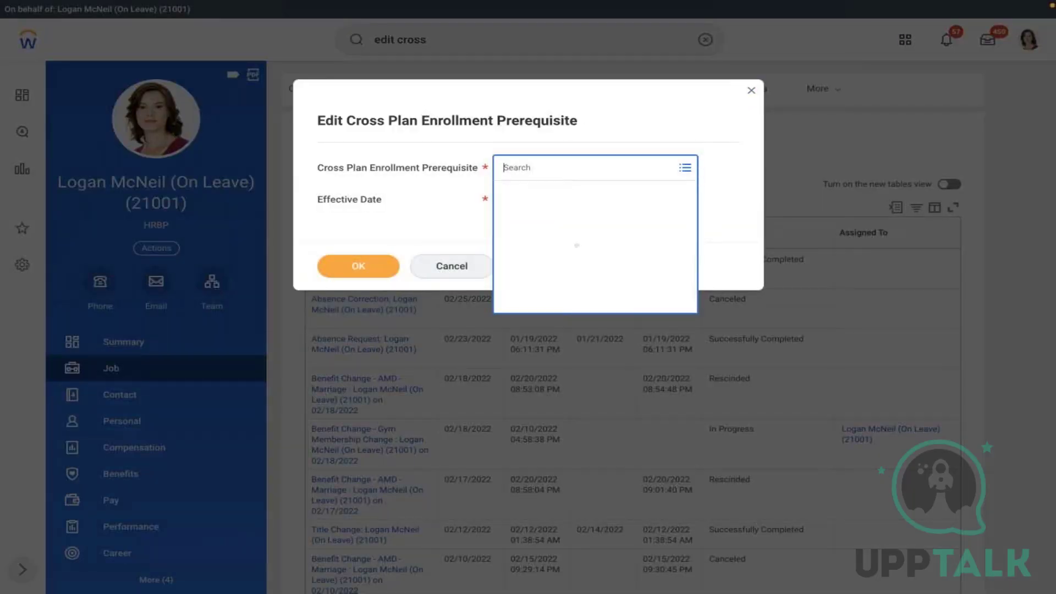
{"action": "left_click", "coordinate": [561, 194]}
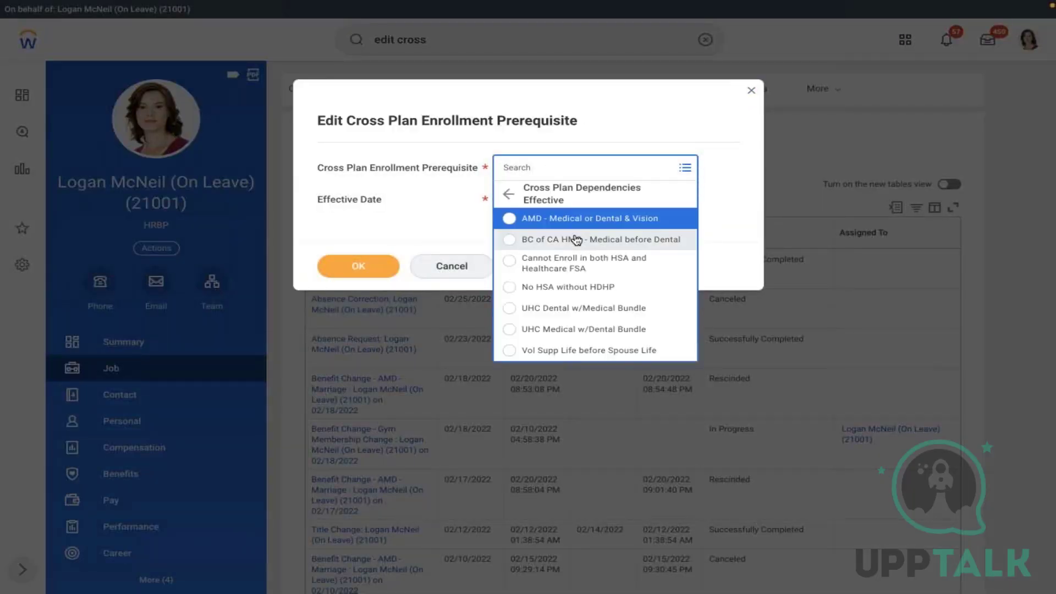
{"action": "left_click", "coordinate": [555, 220]}
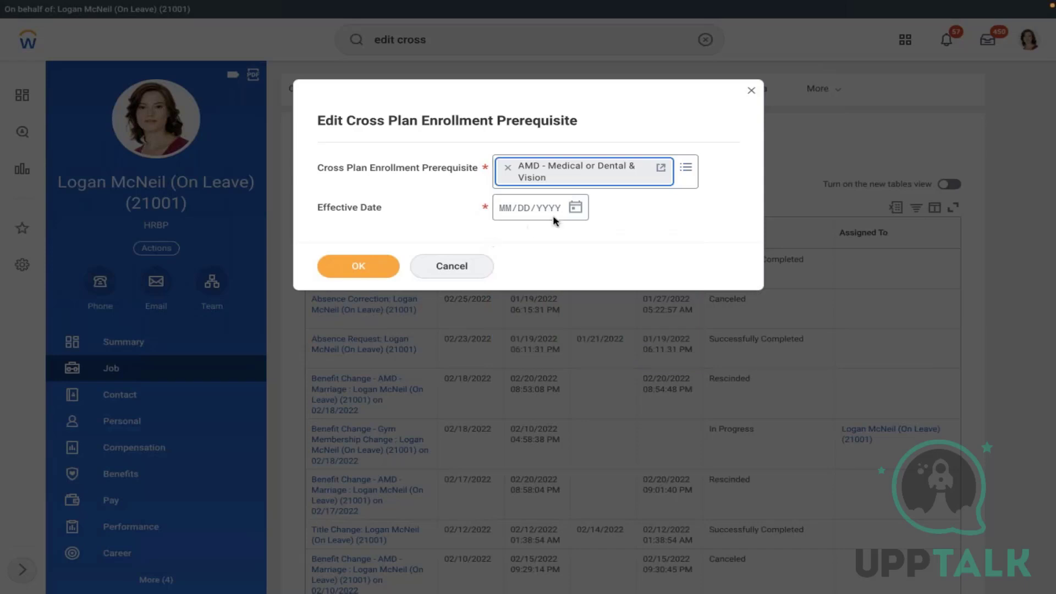
{"action": "left_click", "coordinate": [575, 206]}
{"action": "left_click", "coordinate": [605, 202]}
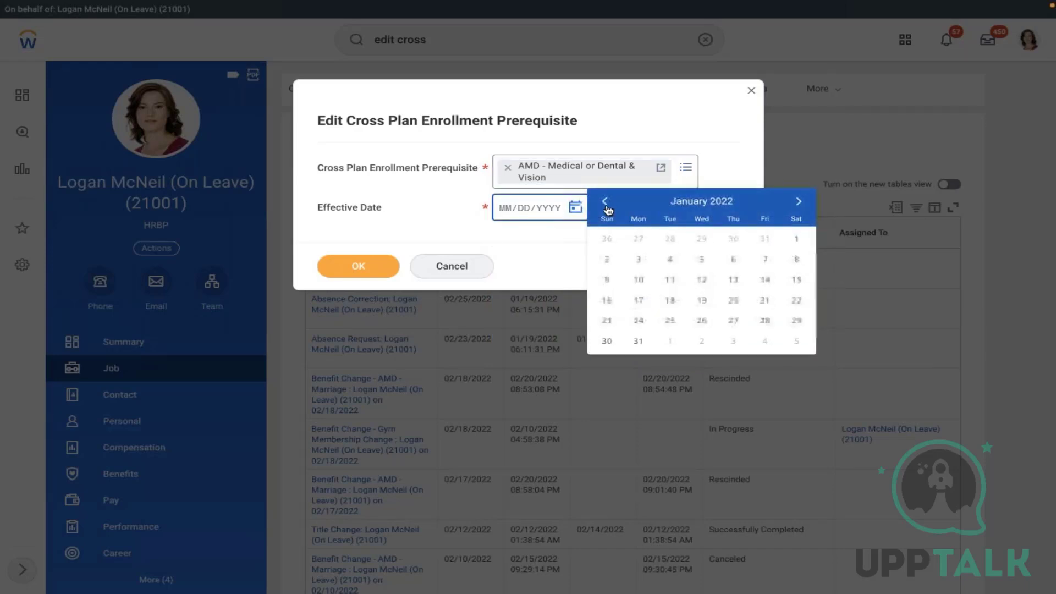
{"action": "left_click", "coordinate": [796, 238]}
{"action": "left_click", "coordinate": [348, 275]}
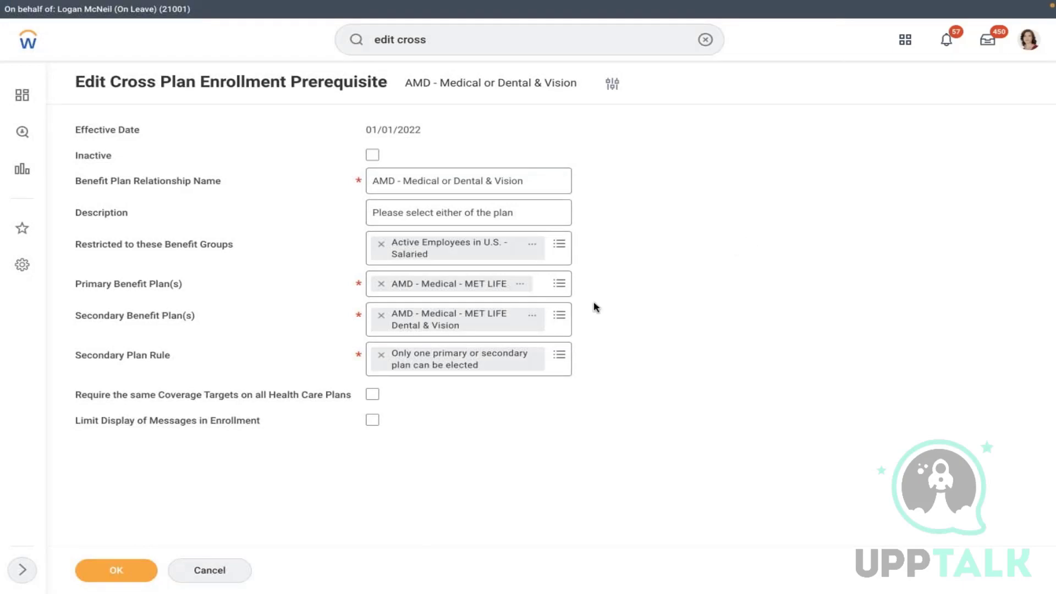
- Change the secondary plan rule to require at least one secondary plan elected, and save
{"action": "left_click", "coordinate": [381, 355]}
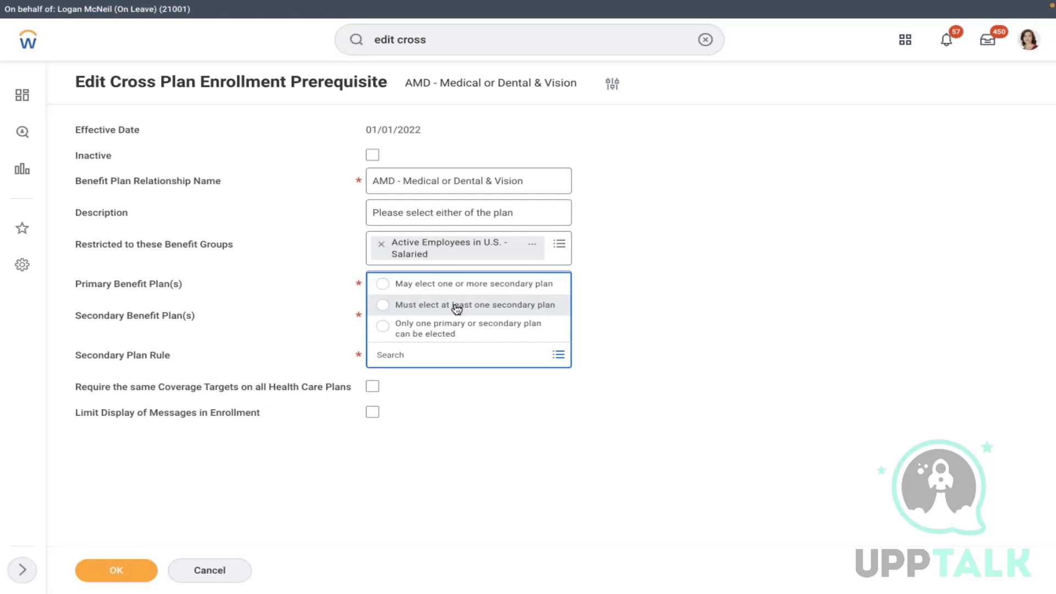
{"action": "left_click", "coordinate": [457, 306]}
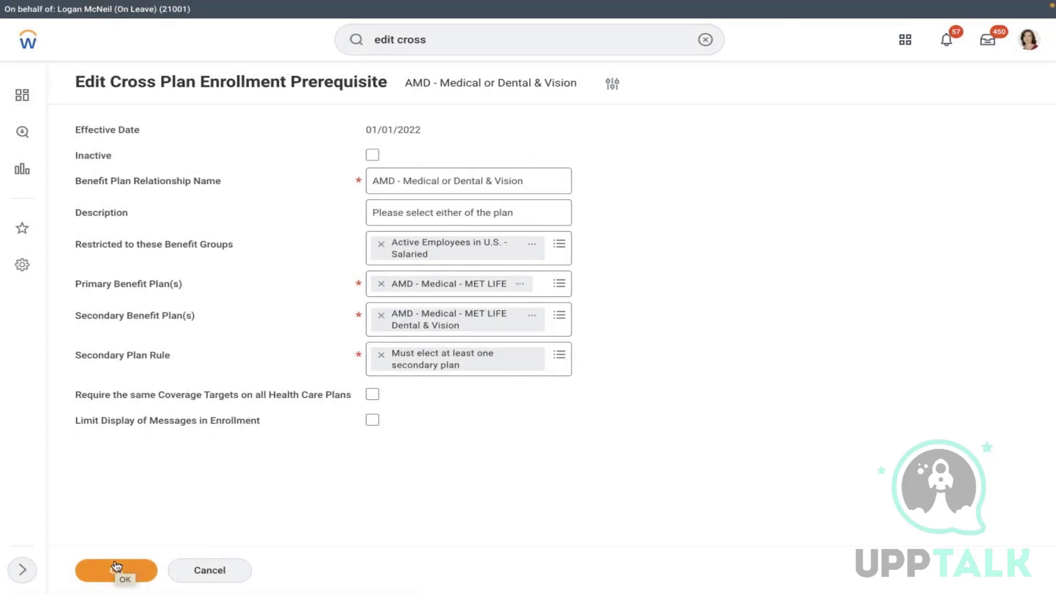
{"action": "key", "text": "ctrl+Right"}
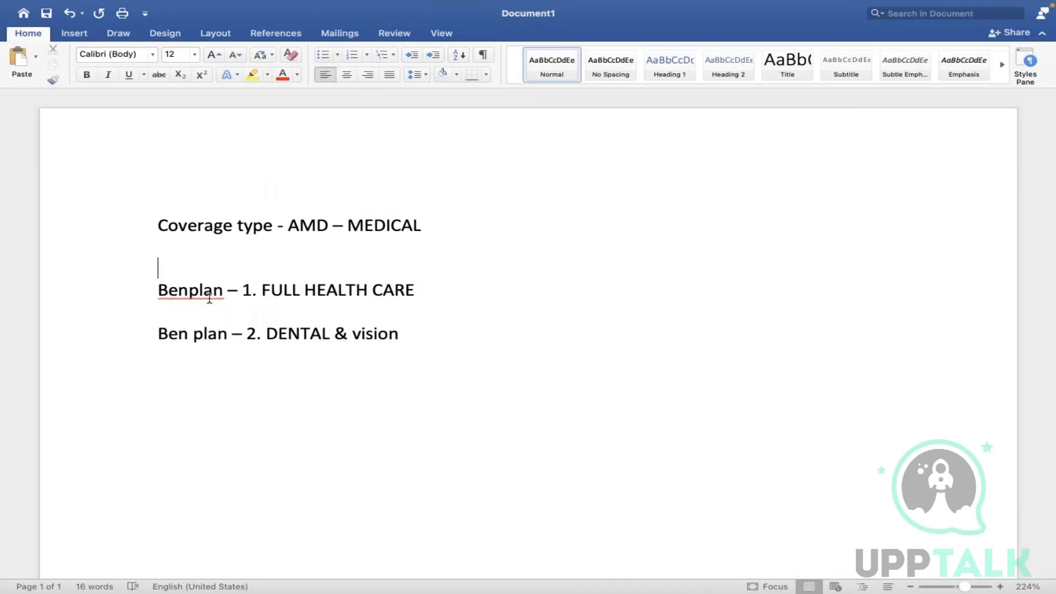
{"action": "key", "text": "ctrl+Left"}
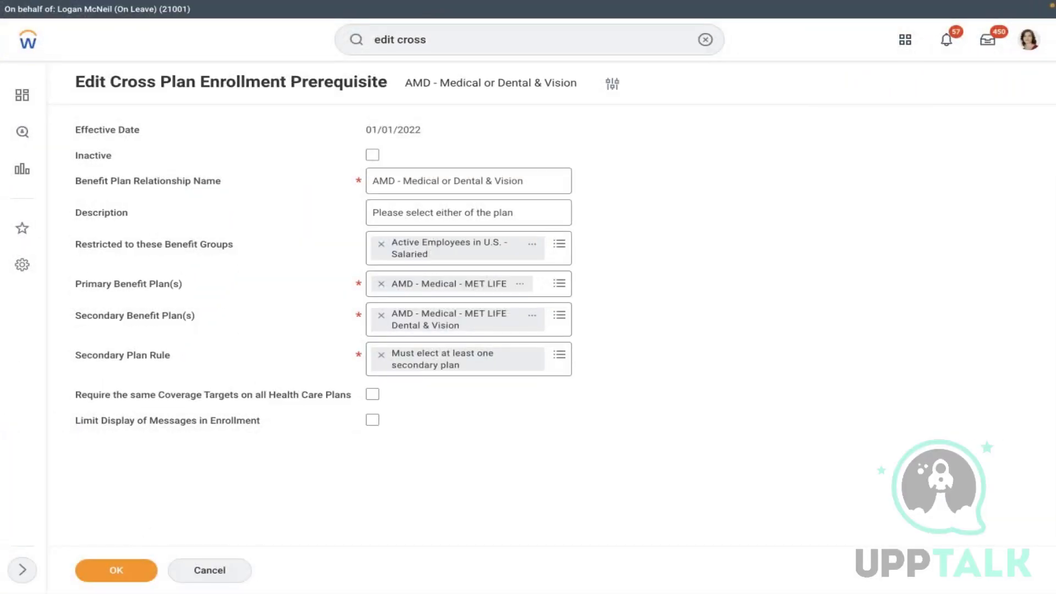
{"action": "left_click", "coordinate": [116, 570]}
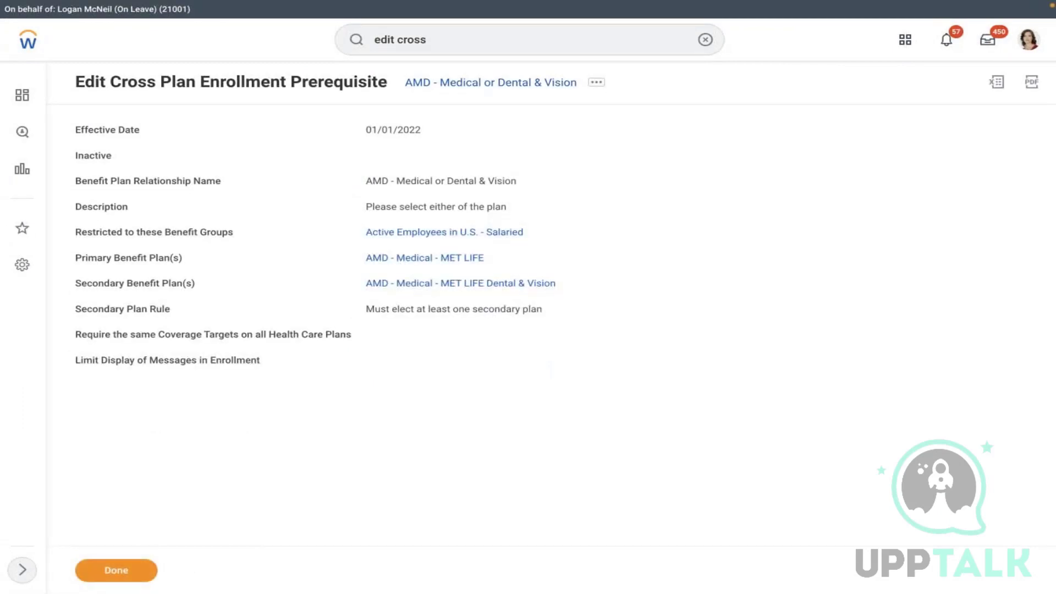
{"action": "left_click", "coordinate": [706, 40]}
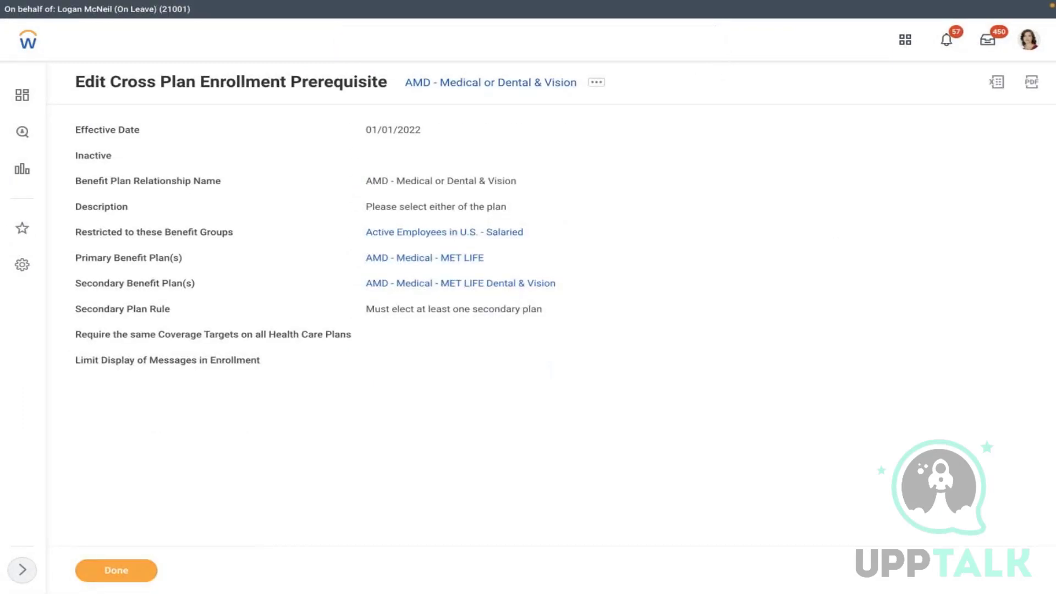
- From the worker's profile, start the Change Benefits task via Actions > Benefits
{"action": "left_click", "coordinate": [559, 39]}
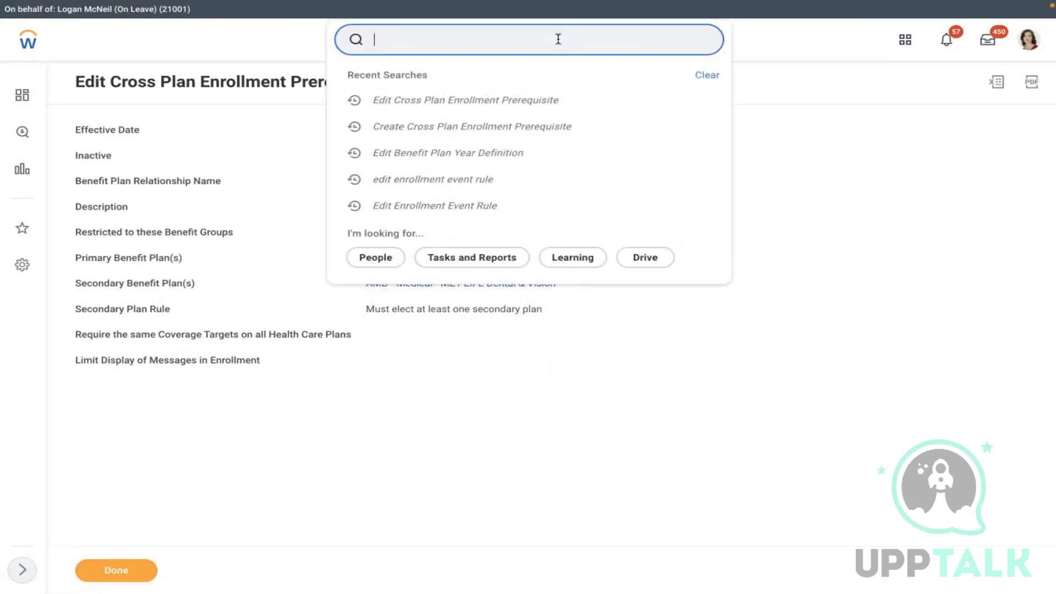
{"action": "left_click", "coordinate": [1031, 38]}
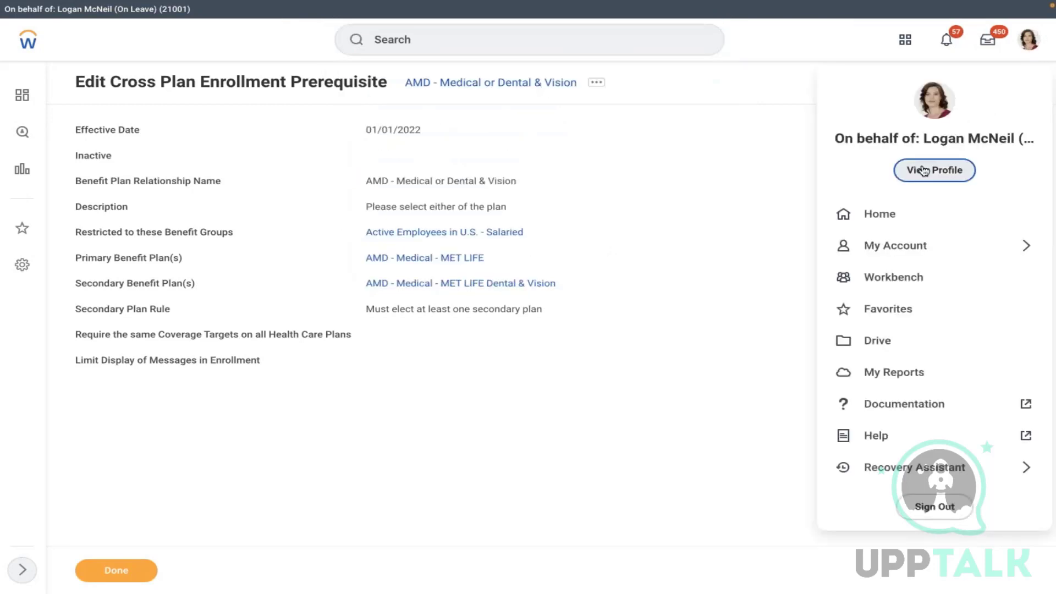
{"action": "left_click", "coordinate": [696, 194]}
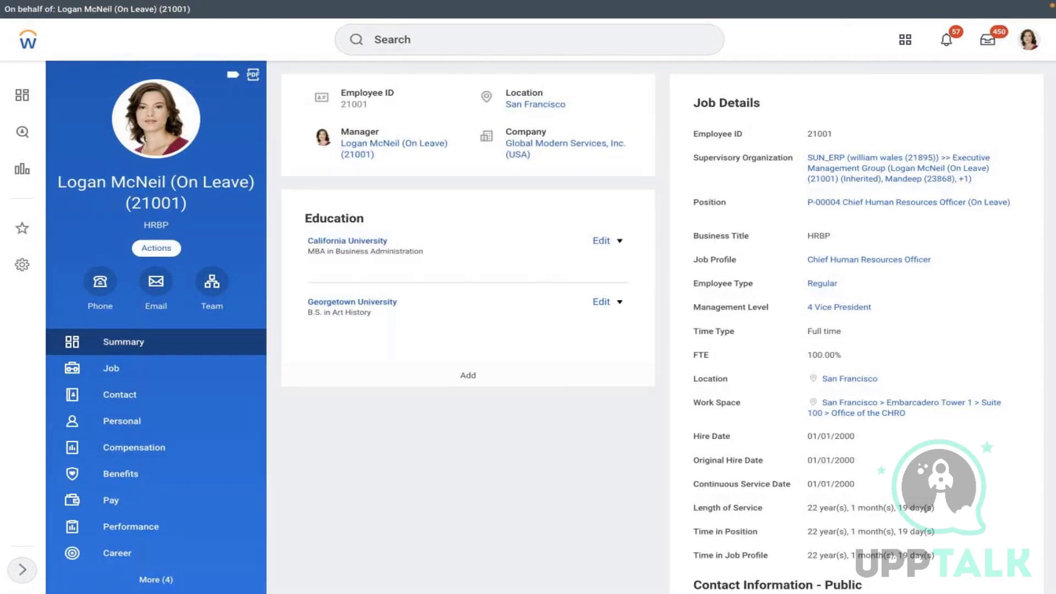
{"action": "left_click", "coordinate": [156, 248]}
{"action": "mouse_move", "coordinate": [216, 393]}
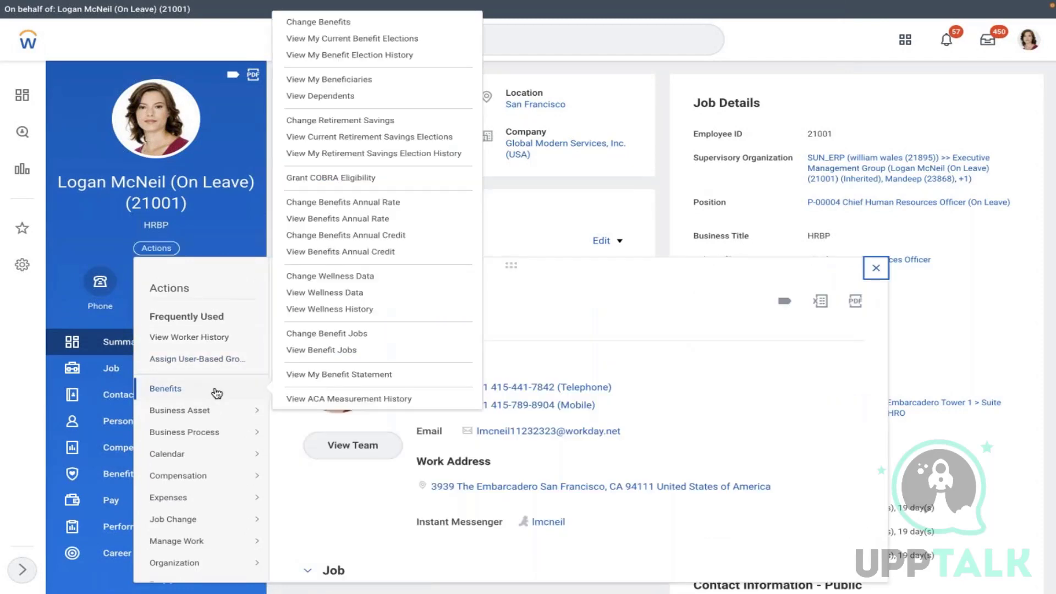
{"action": "left_click", "coordinate": [330, 24]}
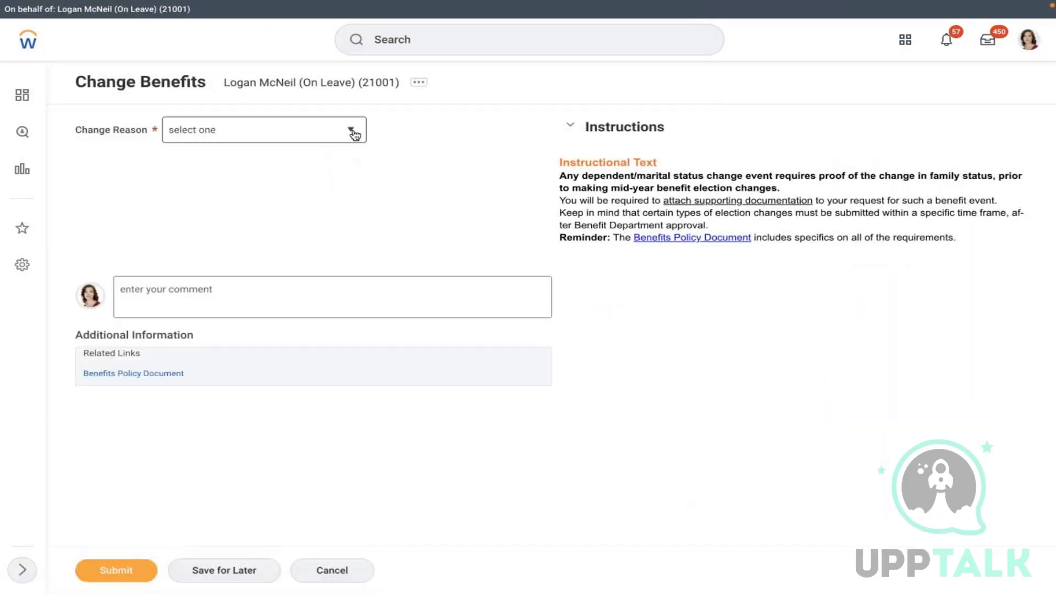
- Submit the change with reason AMD - Marriage and event date 02/19/2022, then open the elections task
{"action": "left_click", "coordinate": [353, 132]}
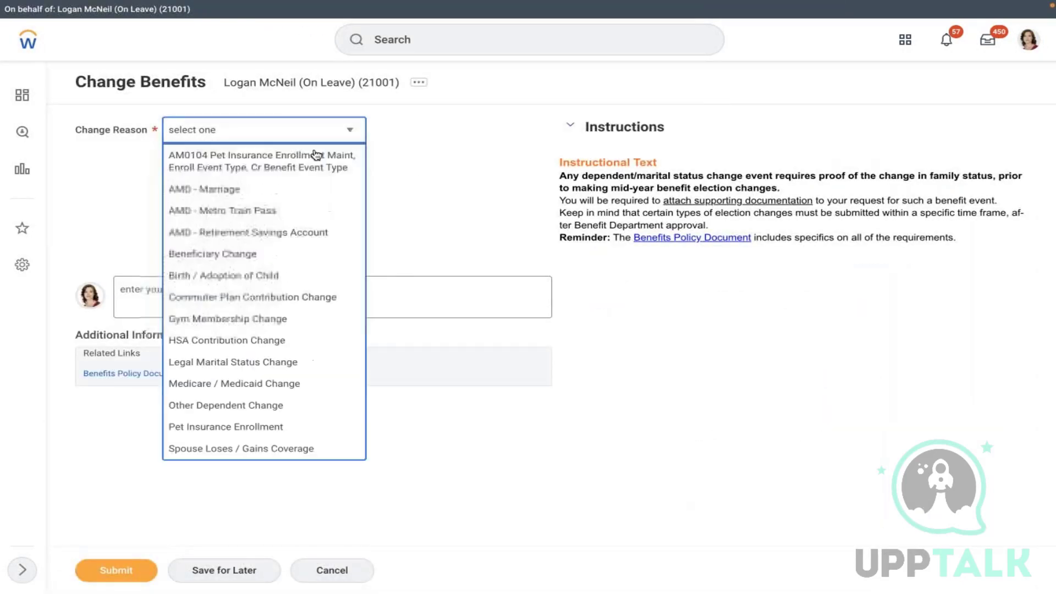
{"action": "left_click", "coordinate": [228, 210]}
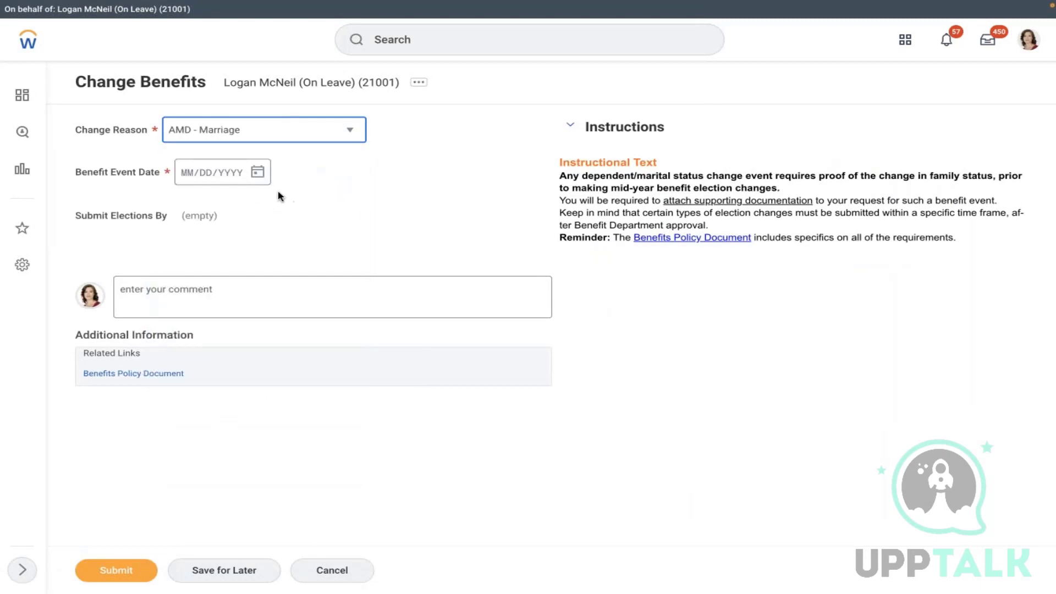
{"action": "left_click", "coordinate": [256, 172]}
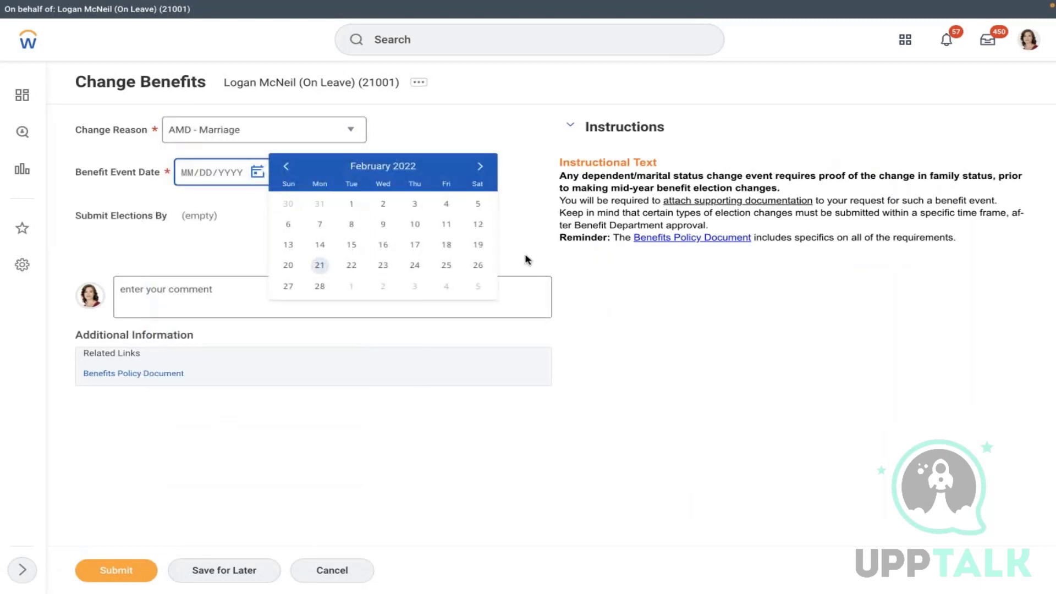
{"action": "left_click", "coordinate": [478, 248]}
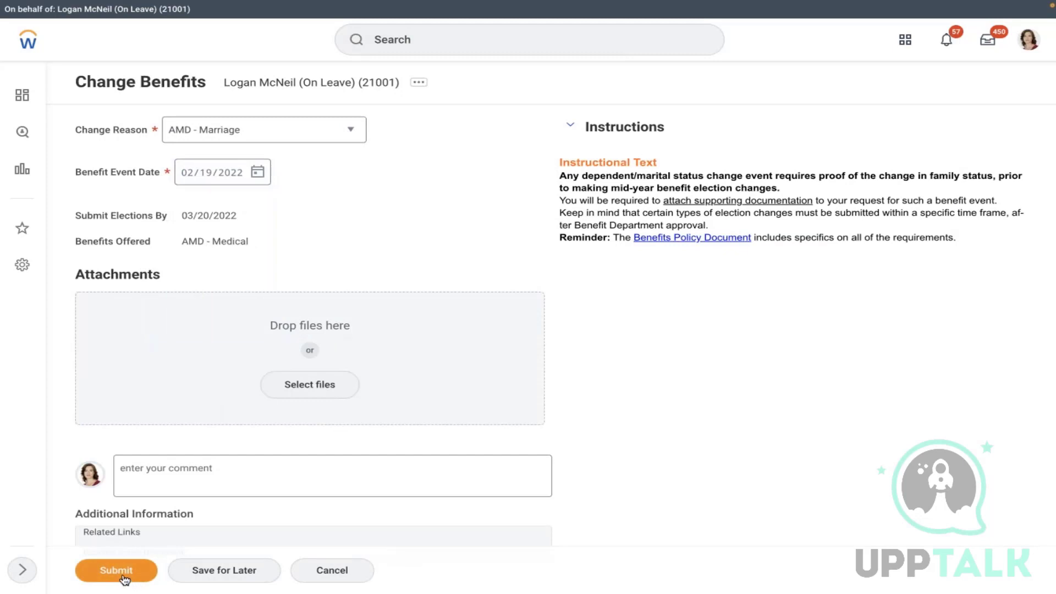
{"action": "left_click", "coordinate": [123, 575]}
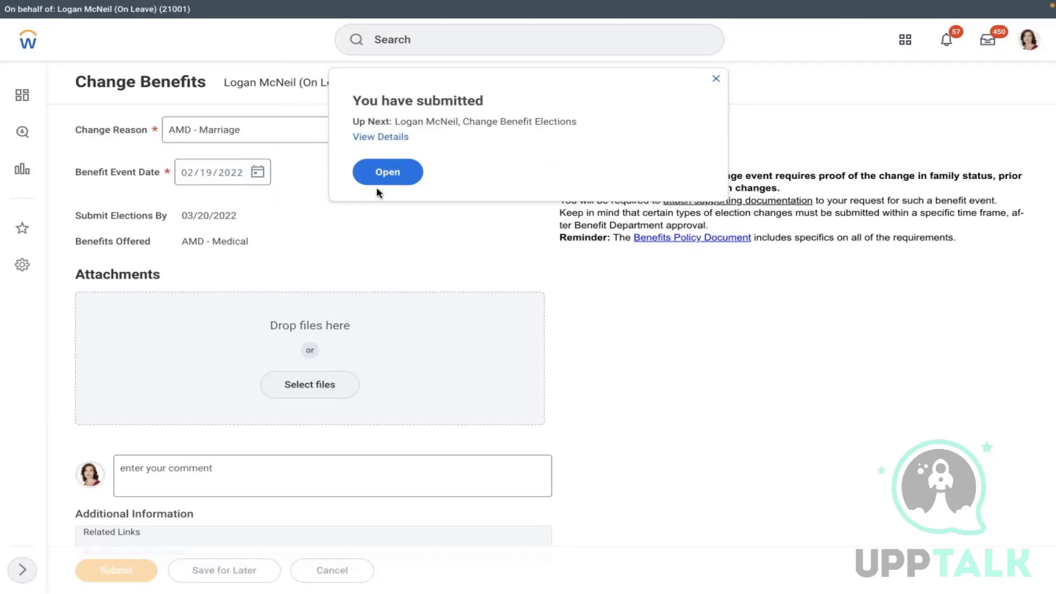
{"action": "left_click", "coordinate": [381, 180]}
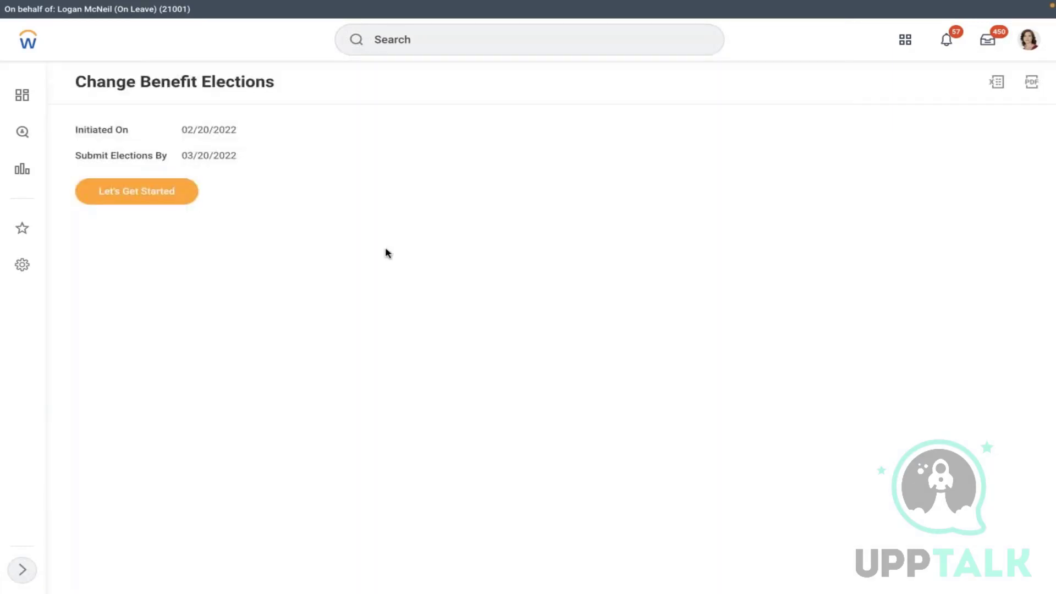
{"action": "left_click", "coordinate": [142, 192]}
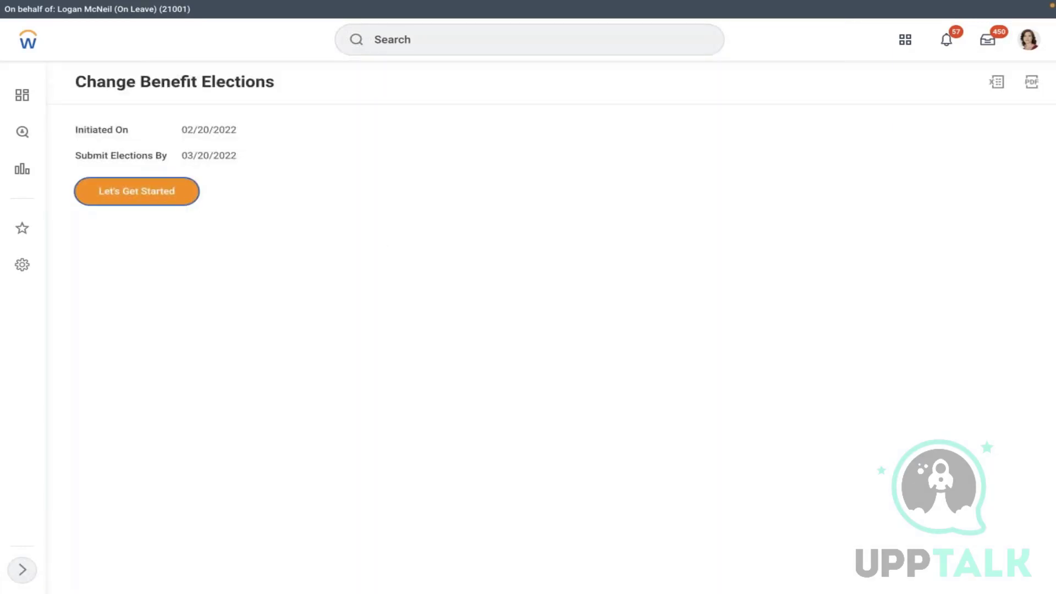
- Enroll in the MET LIFE plan under AMD - Medical
{"action": "left_click", "coordinate": [228, 319]}
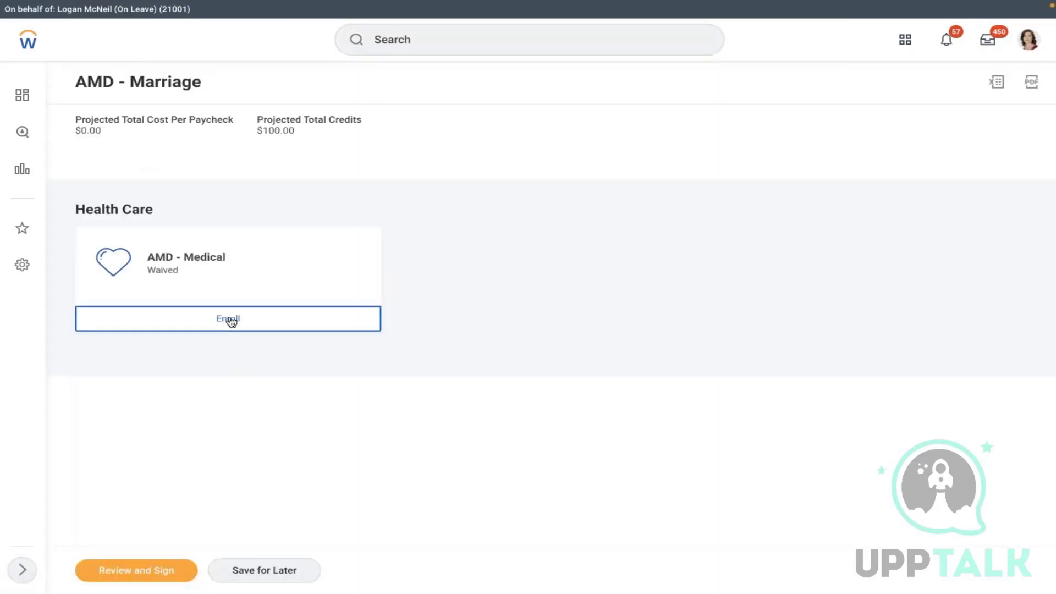
{"action": "left_click", "coordinate": [134, 310]}
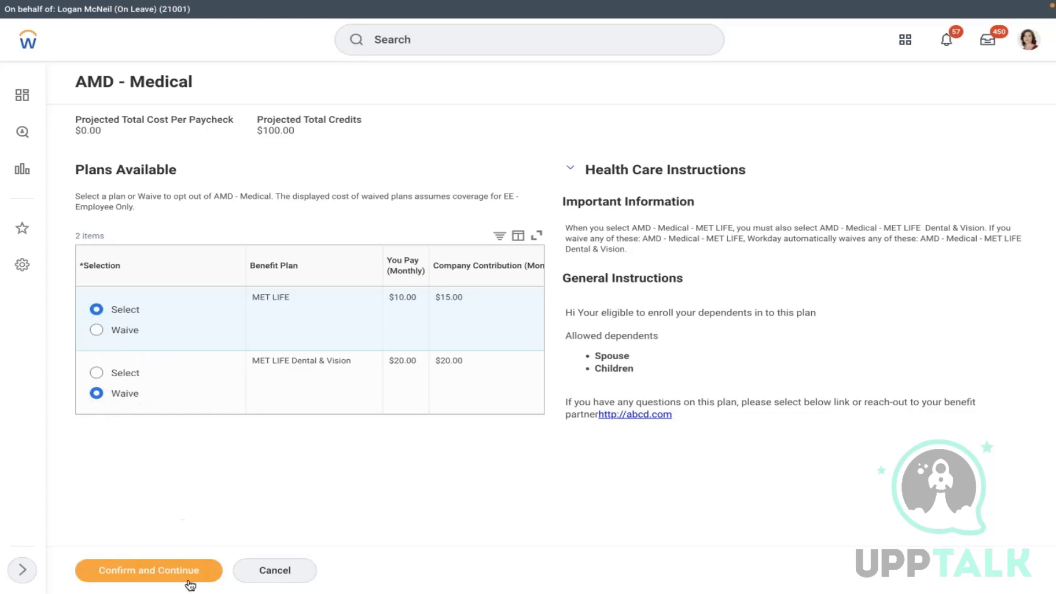
{"action": "left_click", "coordinate": [149, 571]}
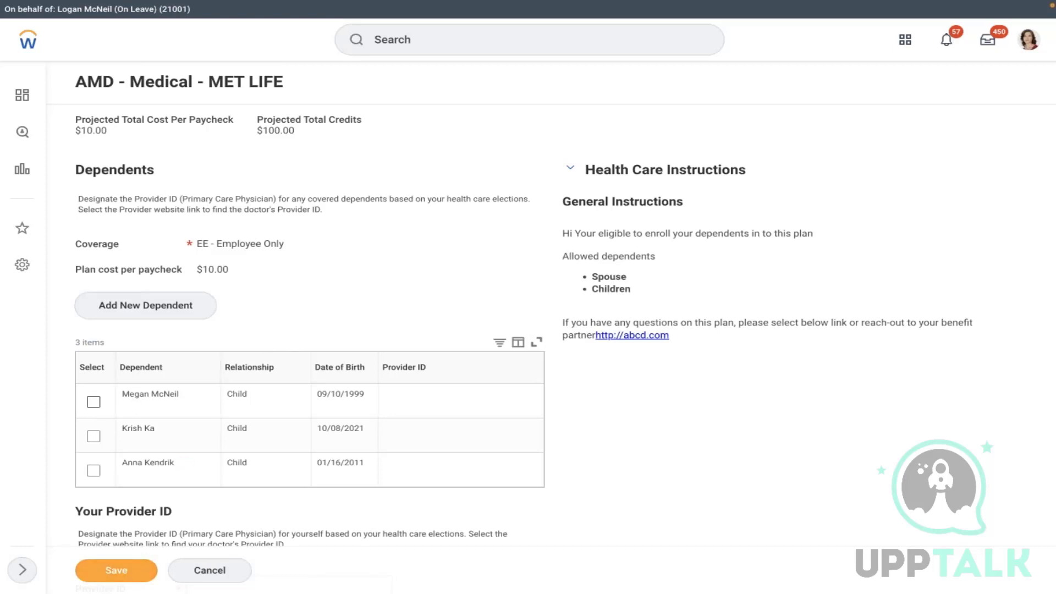
- Cover the first child with provider ID 999999999, reuse it for the worker, and save
{"action": "left_click", "coordinate": [94, 401]}
{"action": "left_click", "coordinate": [426, 400]}
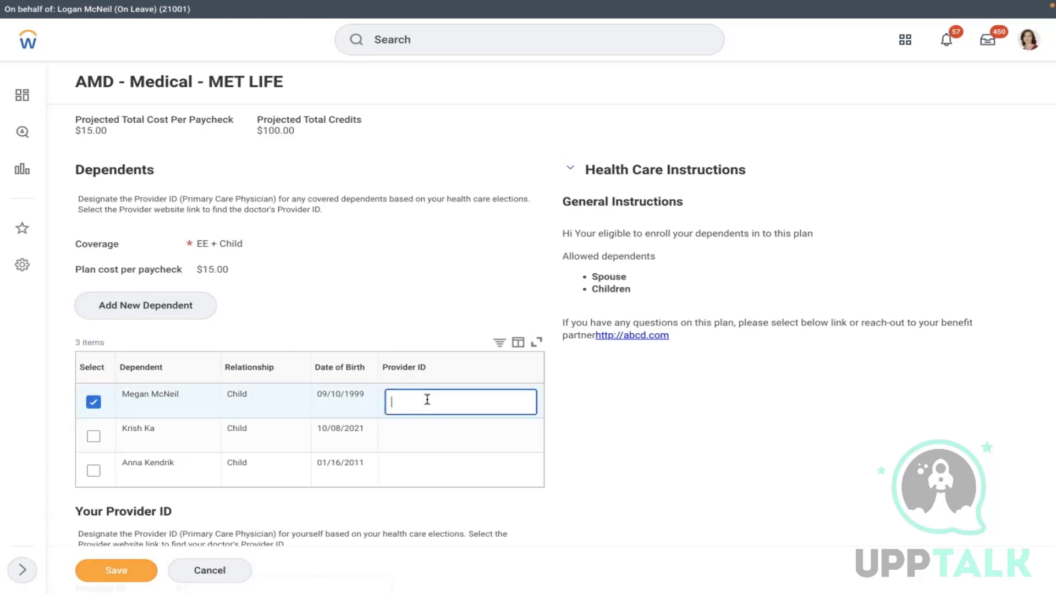
{"action": "type", "text": "999999999"}
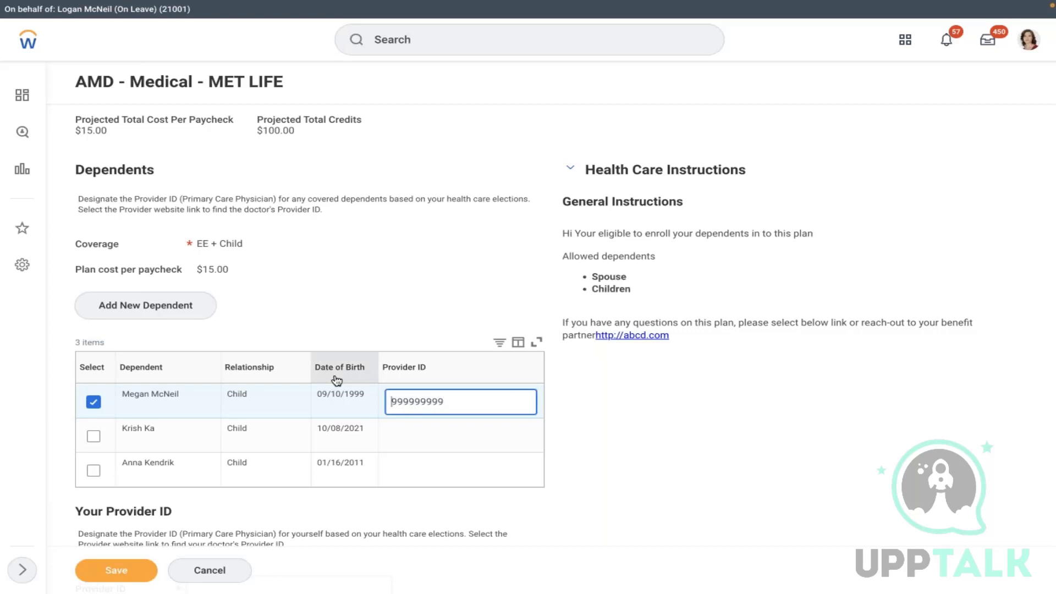
{"action": "left_click_drag", "start_coordinate": [460, 405], "coordinate": [389, 402]}
{"action": "key", "text": "ctrl+c"}
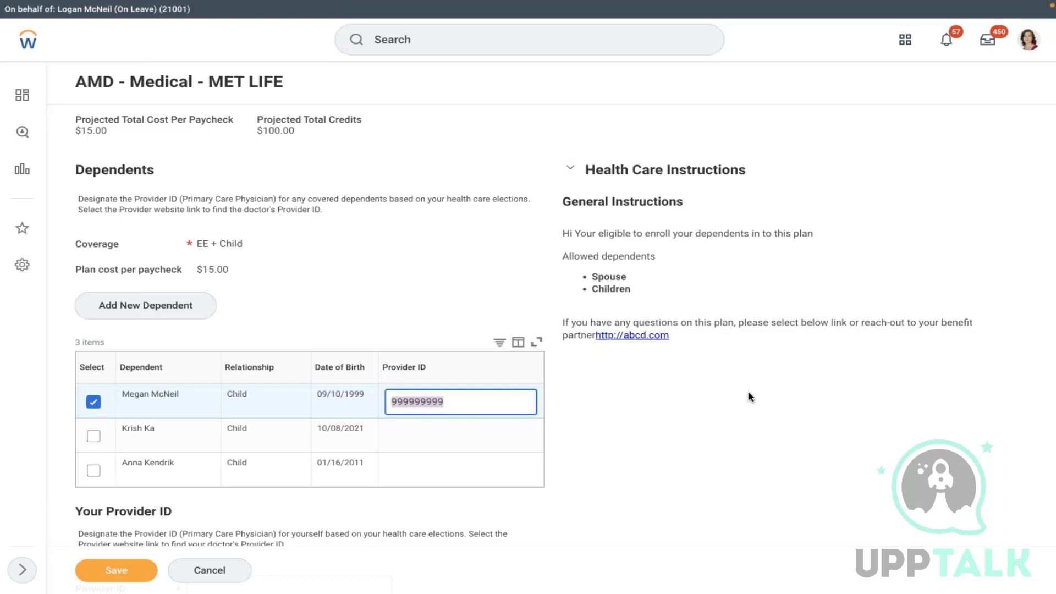
{"action": "left_click", "coordinate": [766, 381]}
{"action": "scroll", "coordinate": [768, 384], "scroll_direction": "down", "scroll_amount": 3}
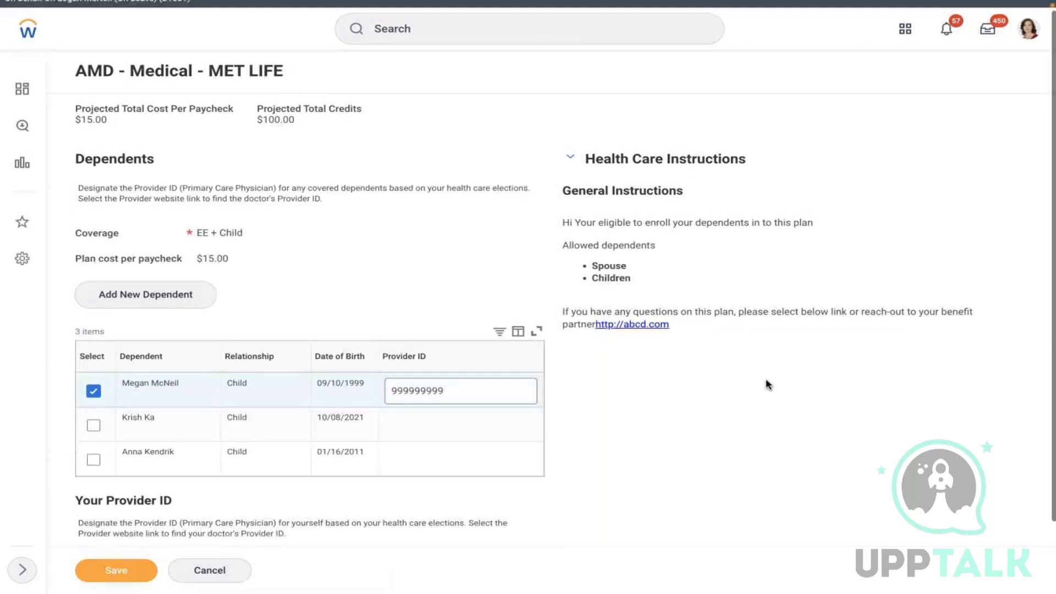
{"action": "left_click", "coordinate": [321, 491]}
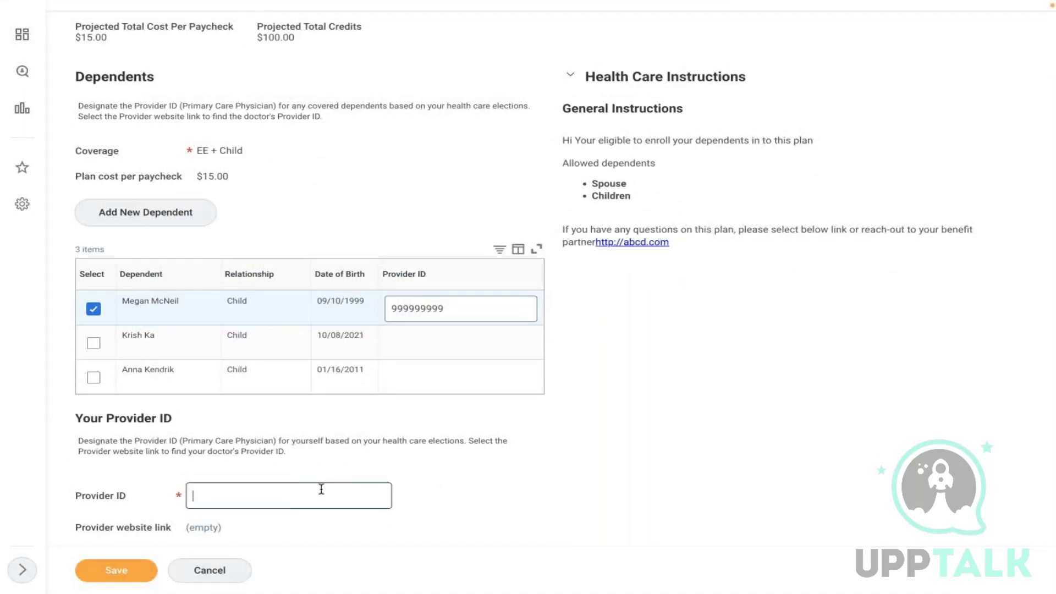
{"action": "key", "text": "ctrl+v"}
{"action": "left_click", "coordinate": [116, 570]}
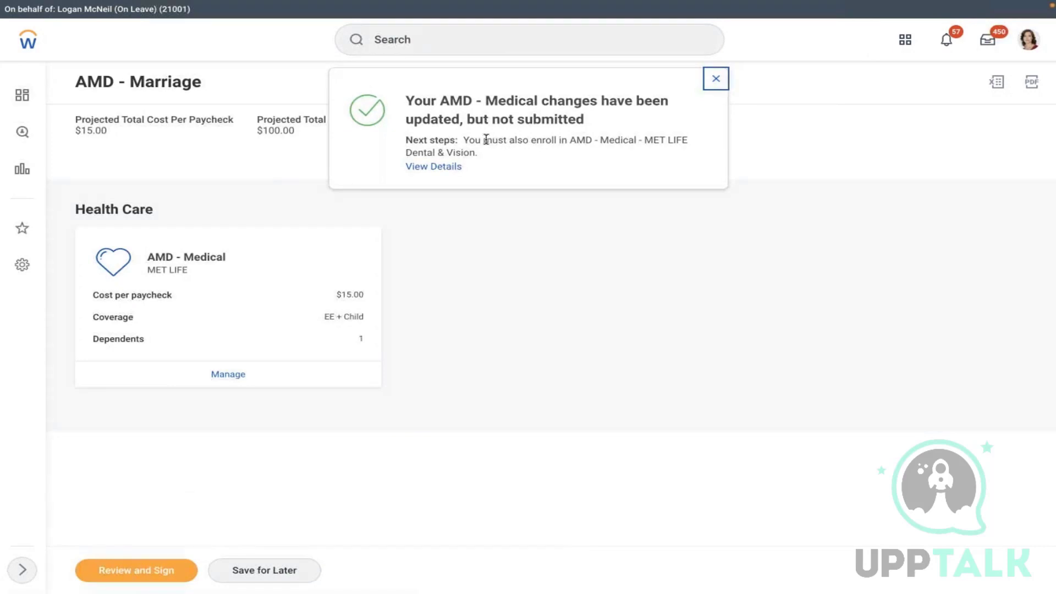
- Read the required next-step message and view the additional changes details
{"action": "left_click_drag", "start_coordinate": [465, 140], "coordinate": [615, 158]}
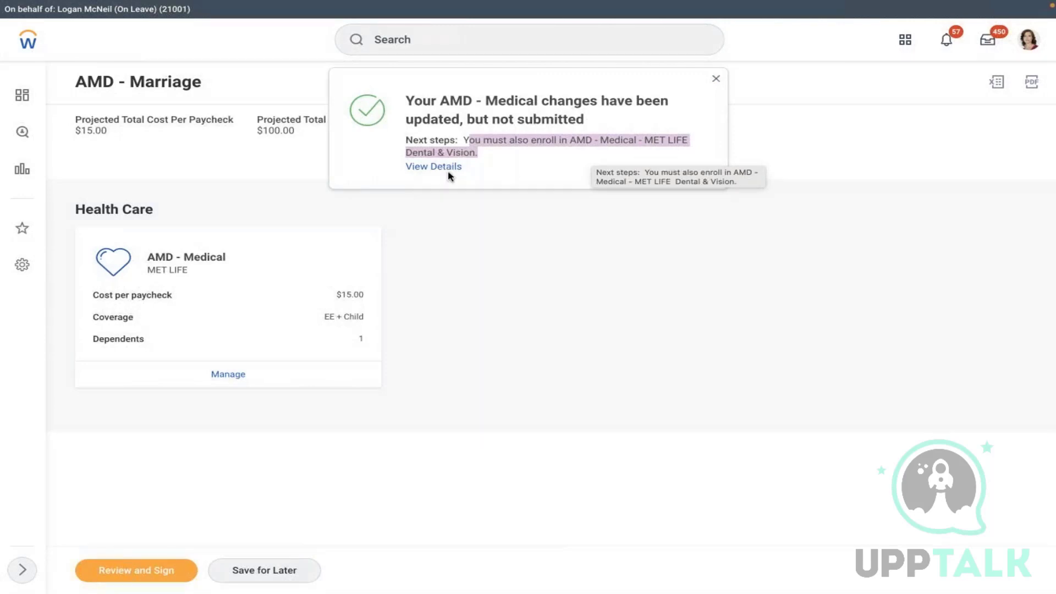
{"action": "left_click", "coordinate": [499, 169]}
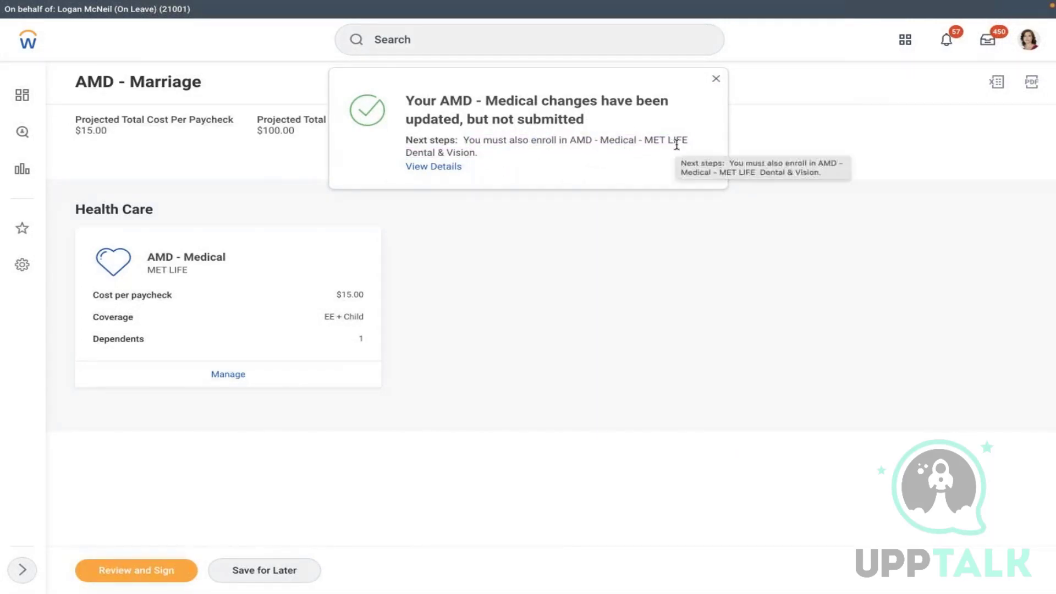
{"action": "left_click", "coordinate": [121, 575]}
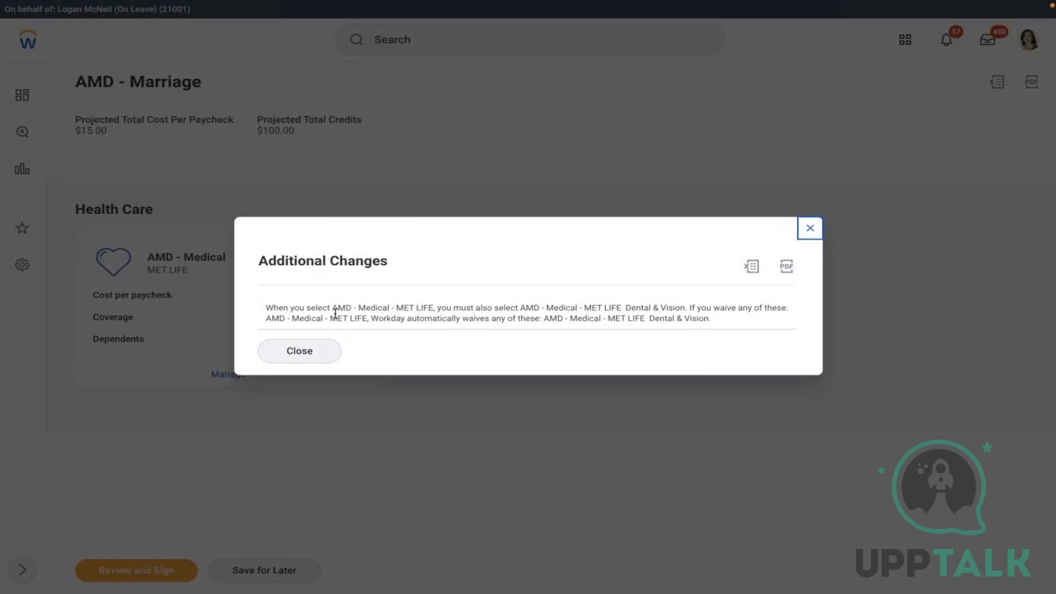
- Read the rule linking the MET LIFE plans in the Additional Changes notice, then close it
{"action": "left_click", "coordinate": [430, 312]}
{"action": "left_click_drag", "start_coordinate": [371, 308], "coordinate": [759, 326]}
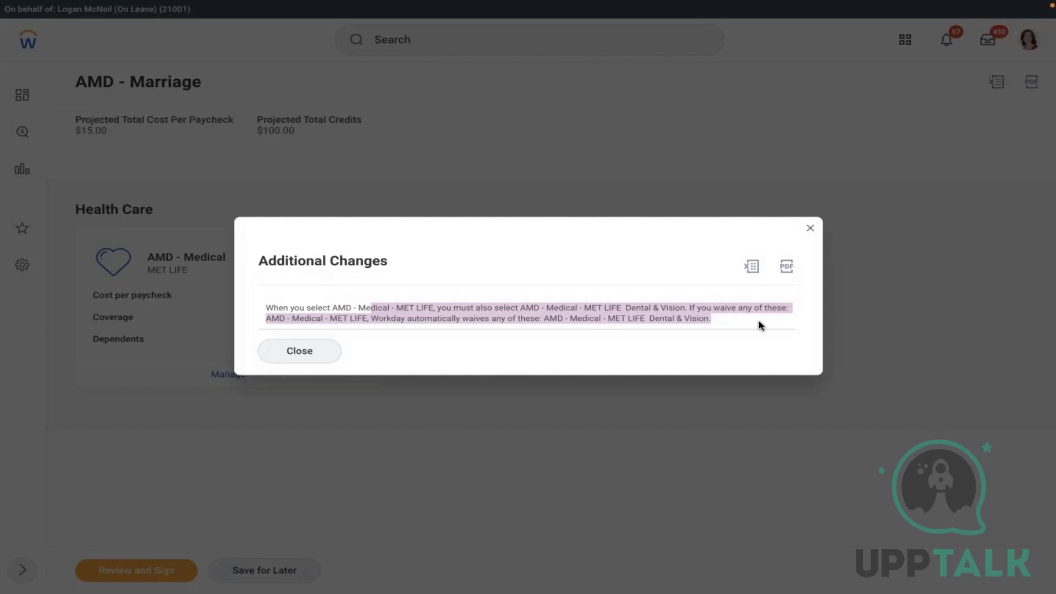
{"action": "left_click", "coordinate": [523, 280]}
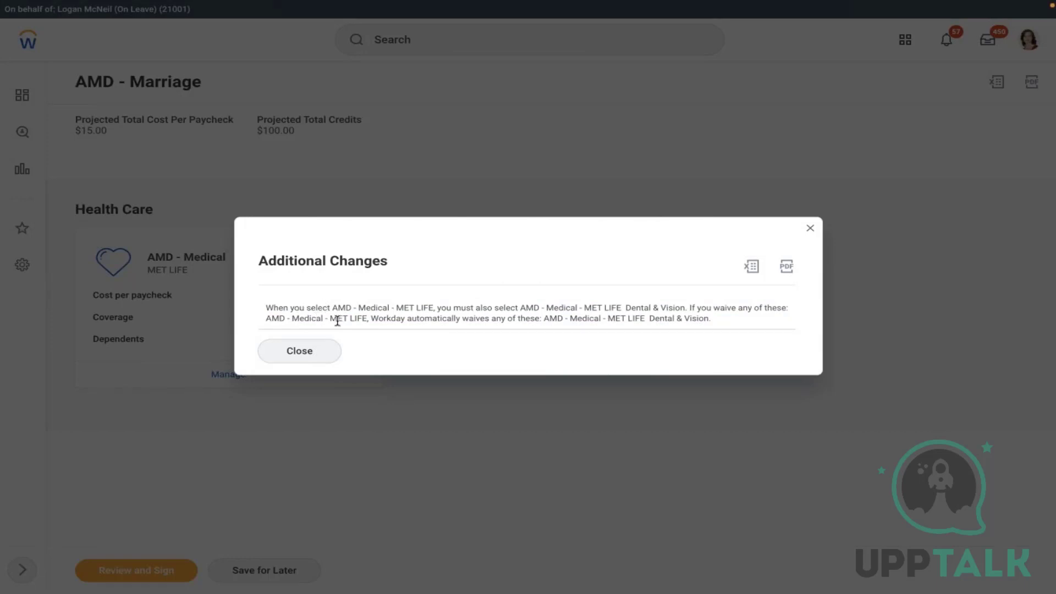
{"action": "left_click", "coordinate": [277, 358]}
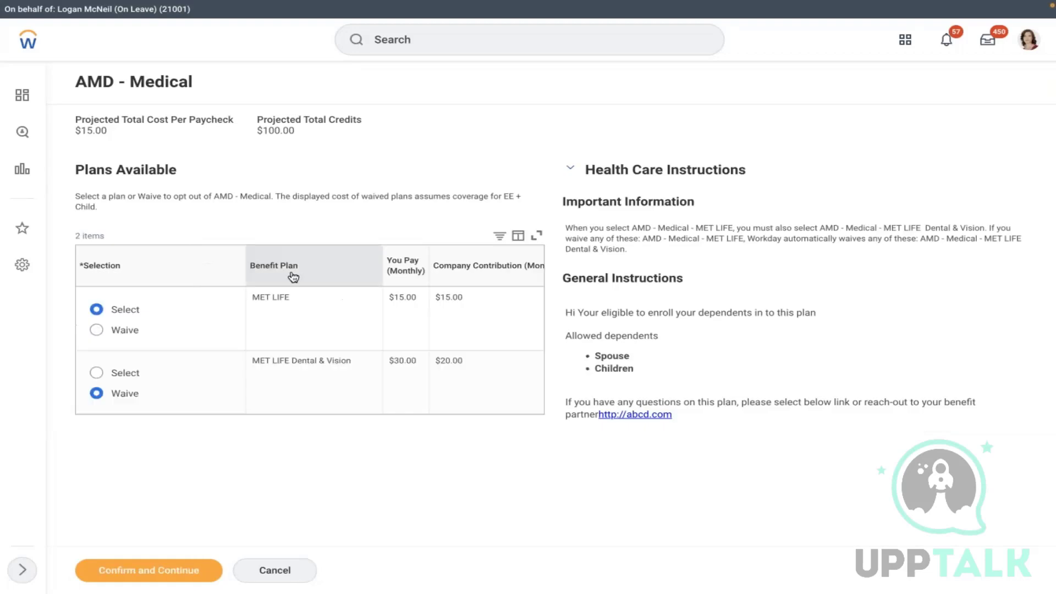
- Also elect the MET LIFE Dental & Vision plan and continue past the medical dependents
{"action": "left_click", "coordinate": [127, 373]}
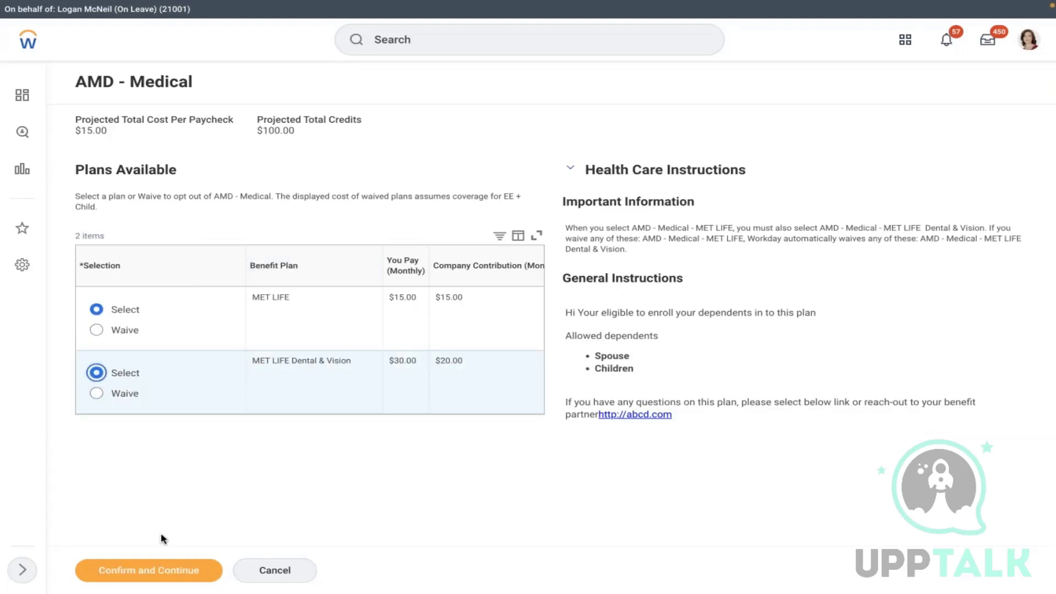
{"action": "left_click", "coordinate": [137, 569]}
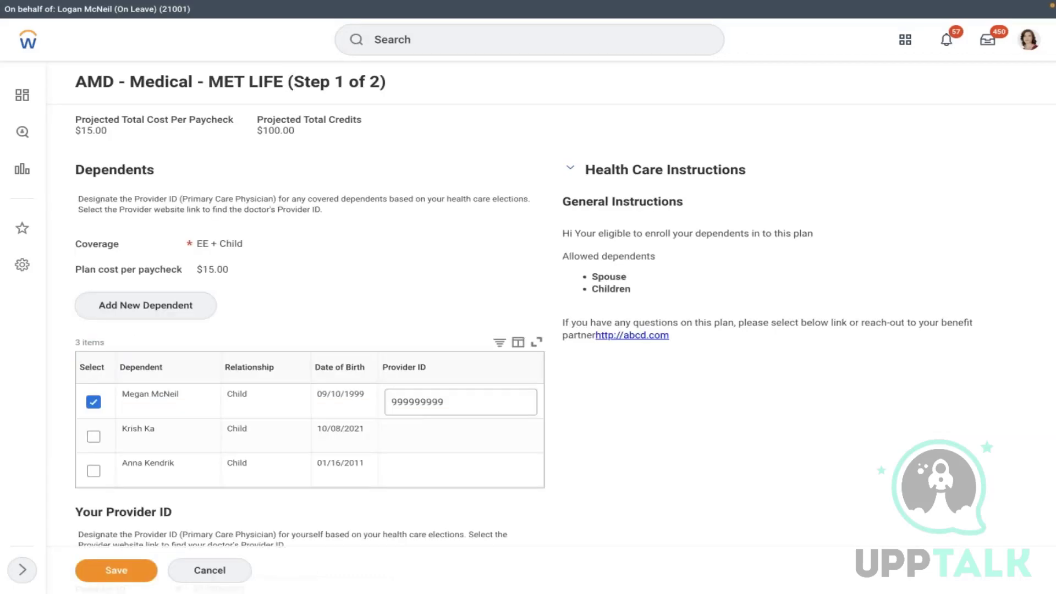
{"action": "left_click", "coordinate": [116, 570]}
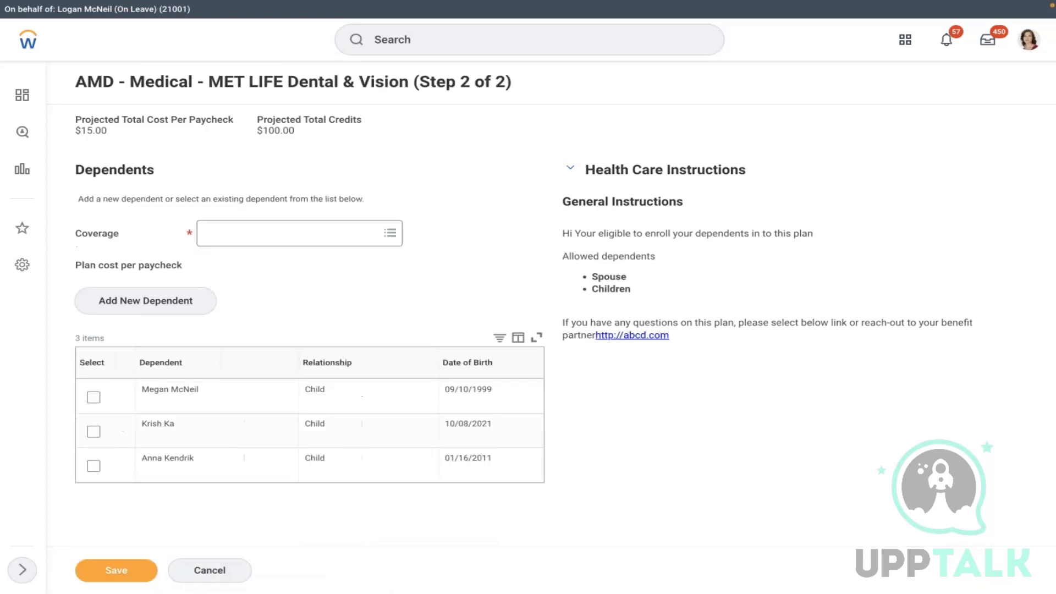
- Set Dental & Vision coverage to EE + Child with the first child as dependent, and save
{"action": "left_click", "coordinate": [342, 228]}
{"action": "left_click", "coordinate": [242, 256]}
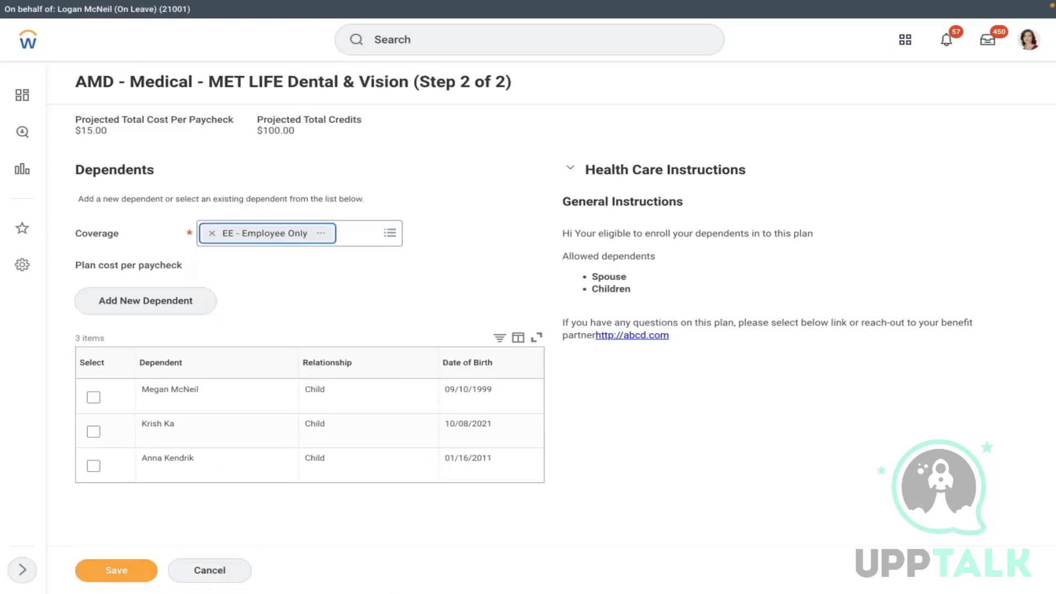
{"action": "left_click", "coordinate": [211, 233]}
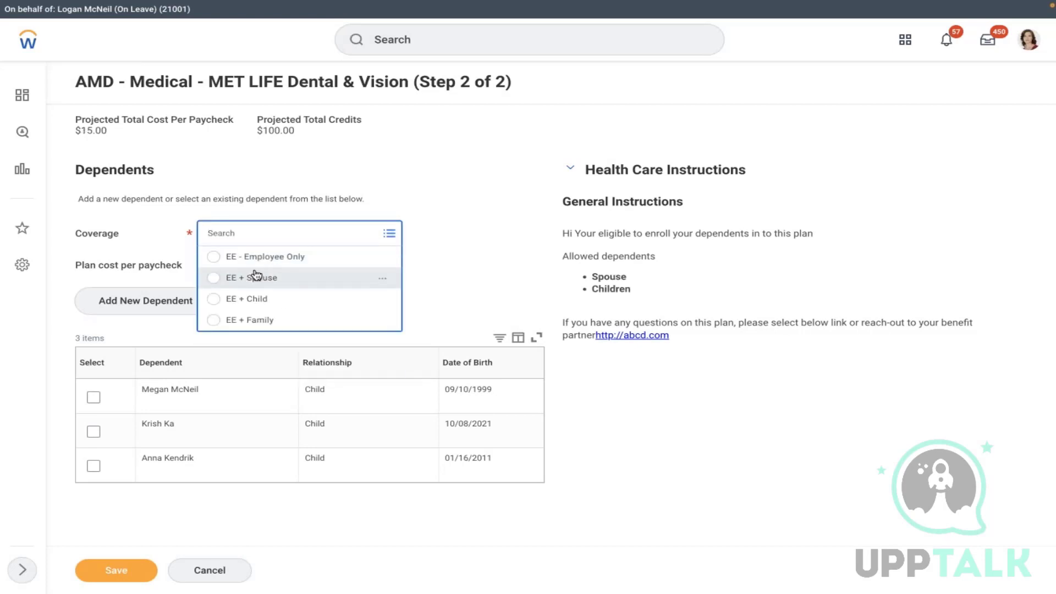
{"action": "left_click", "coordinate": [237, 299]}
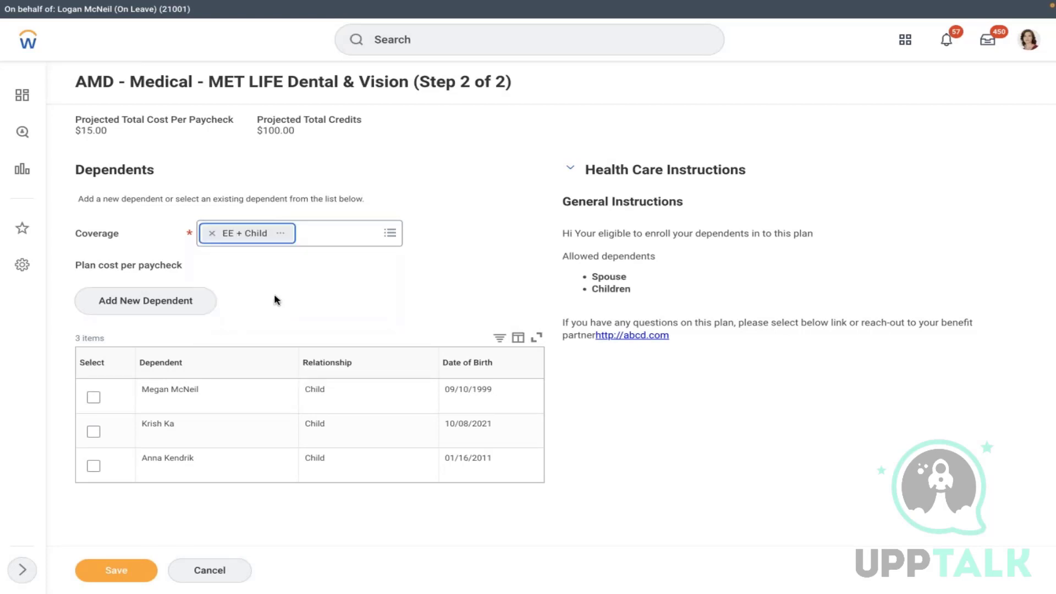
{"action": "left_click", "coordinate": [94, 397]}
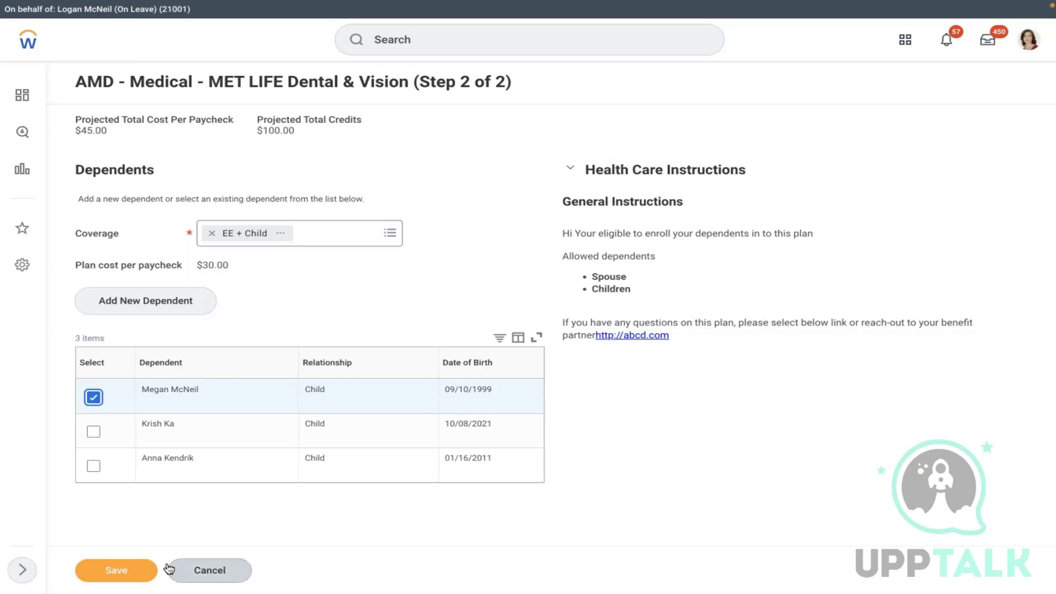
{"action": "left_click", "coordinate": [116, 570]}
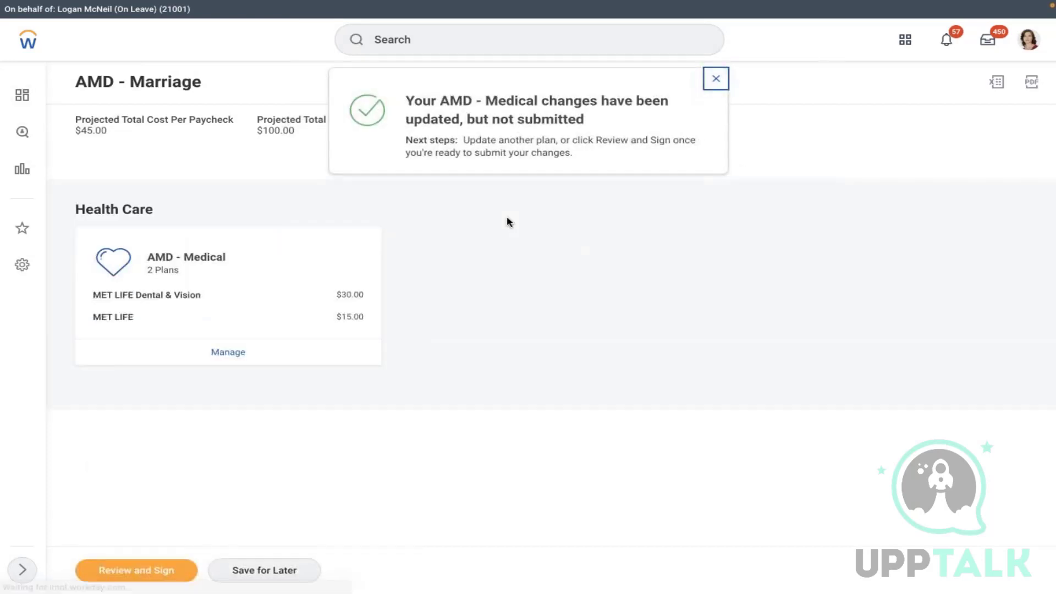
- Review the EE + Child elections, accept the electronic signature, submit, and close the confirmation
{"action": "left_click", "coordinate": [155, 570]}
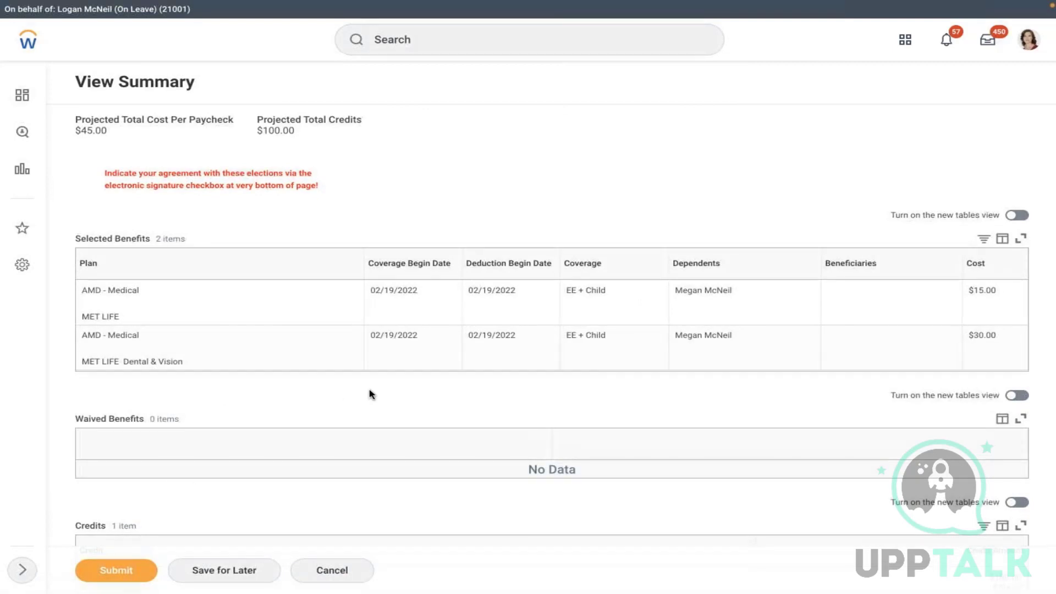
{"action": "scroll", "coordinate": [370, 394], "scroll_direction": "down", "scroll_amount": 3}
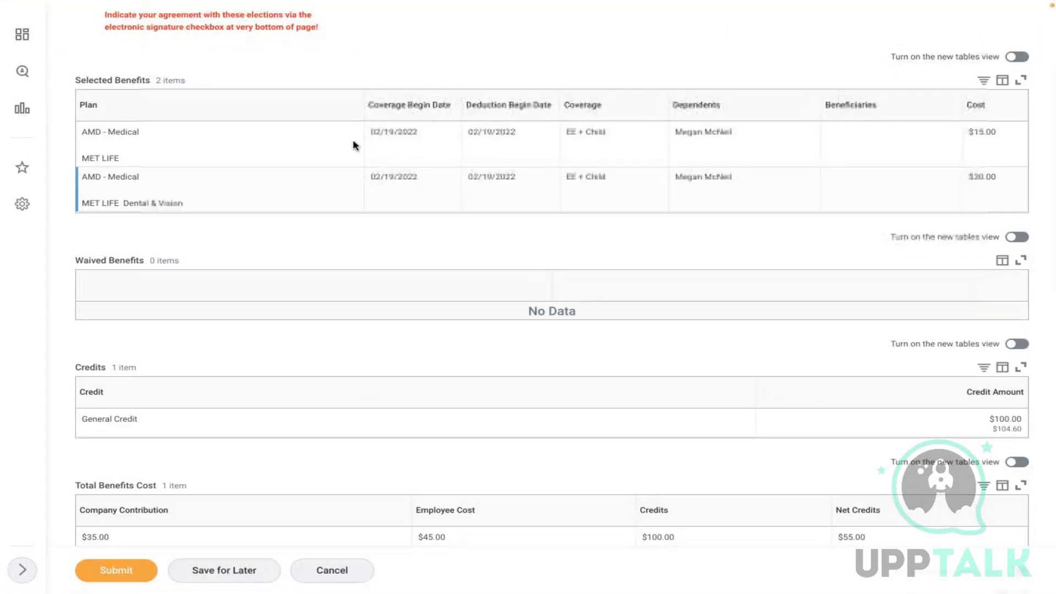
{"action": "scroll", "coordinate": [552, 289], "scroll_direction": "down", "scroll_amount": 8}
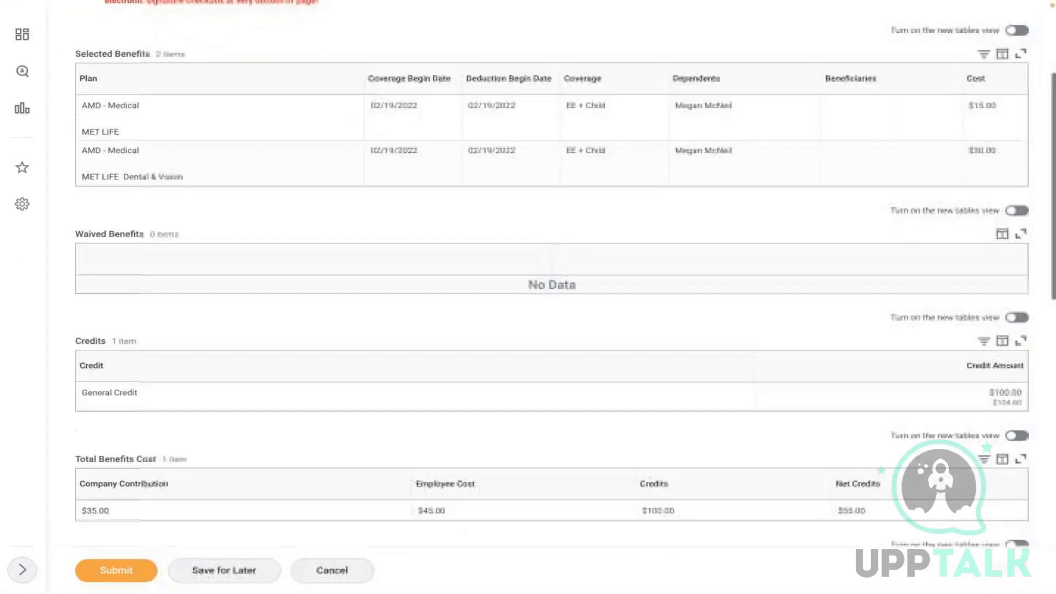
{"action": "scroll", "coordinate": [247, 377], "scroll_direction": "down", "scroll_amount": 5}
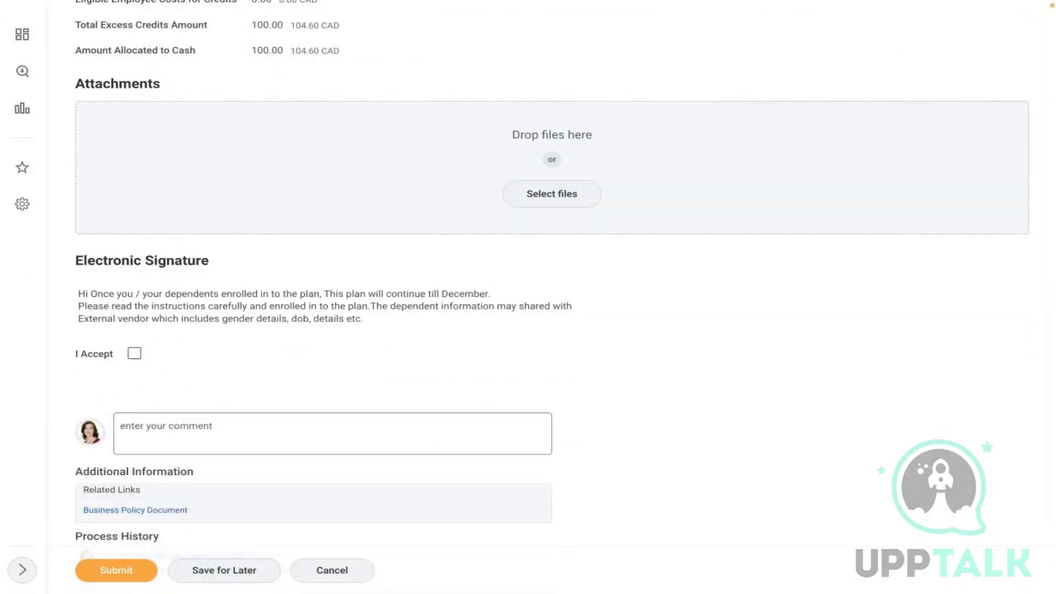
{"action": "left_click", "coordinate": [135, 353]}
{"action": "left_click", "coordinate": [125, 574]}
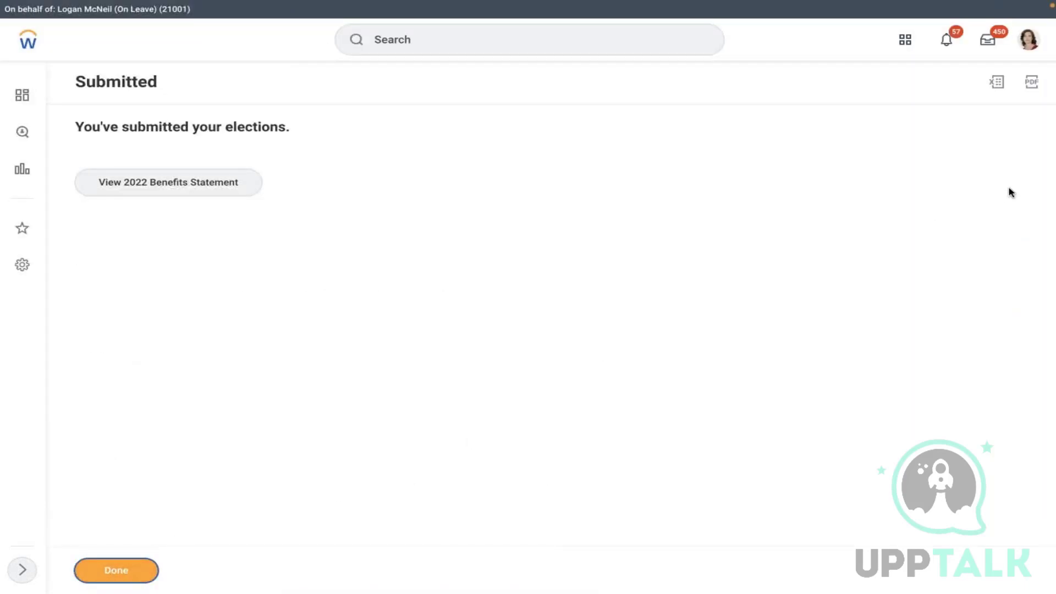
{"action": "left_click", "coordinate": [1031, 50]}
{"action": "left_click", "coordinate": [919, 177]}
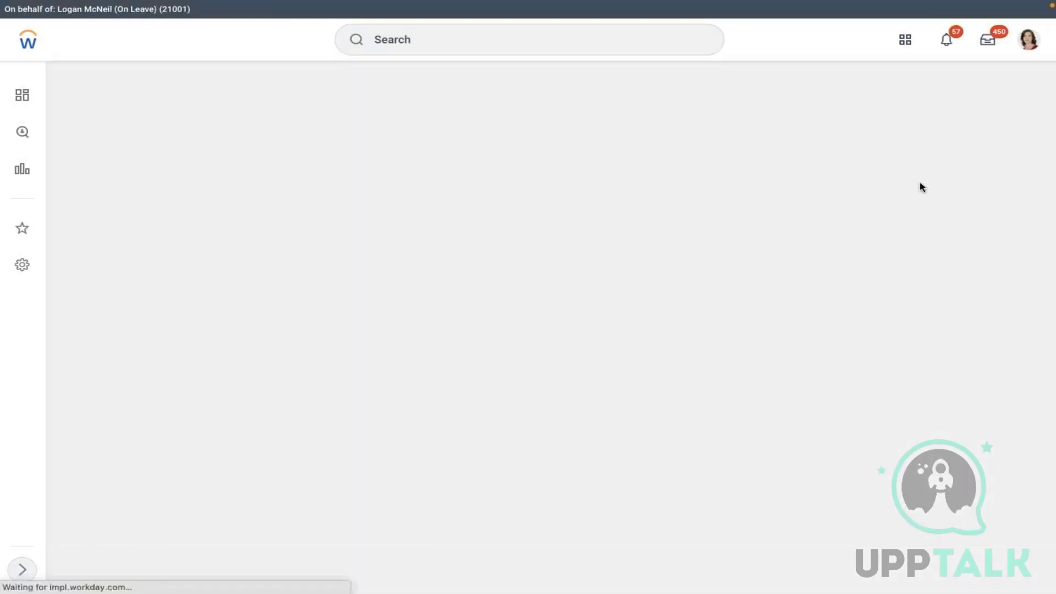
- Show the worker's Benefits plans with the EE + Child MET LIFE plans, then search 'edit enroll pre'
{"action": "left_click", "coordinate": [1030, 50]}
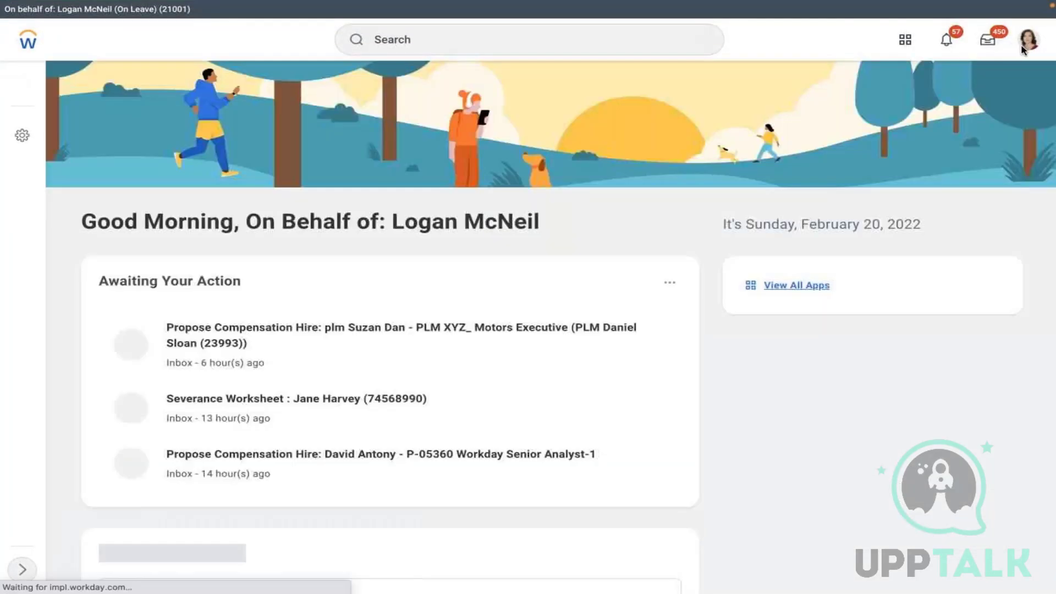
{"action": "left_click", "coordinate": [1029, 39]}
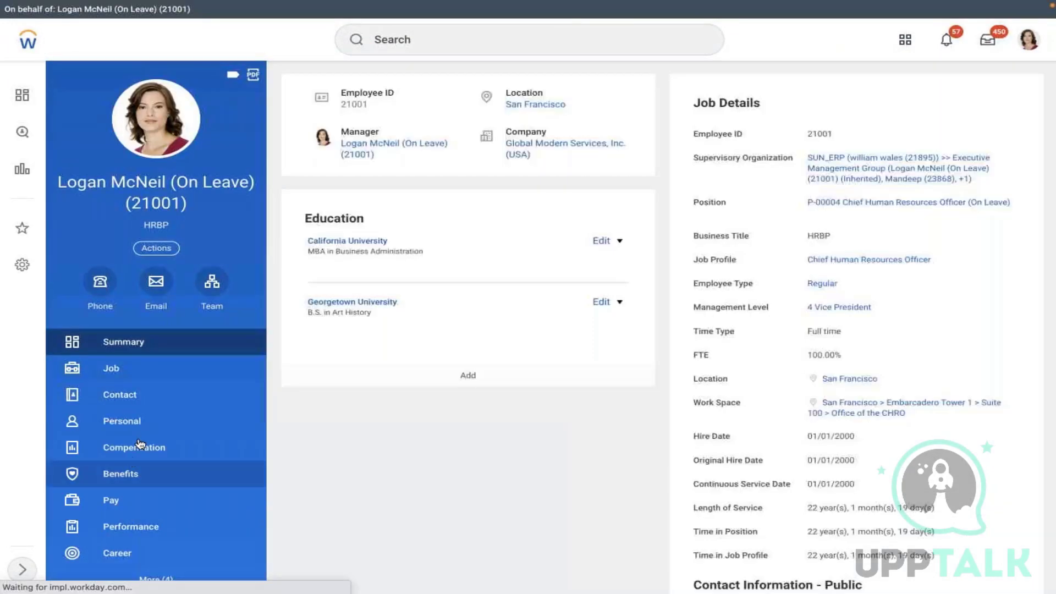
{"action": "left_click", "coordinate": [112, 478]}
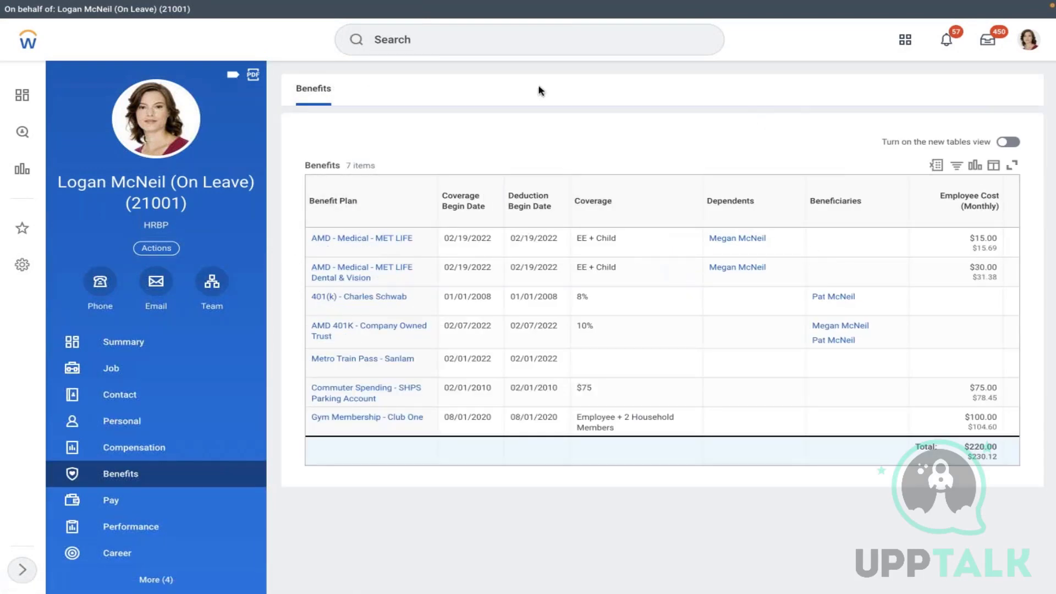
{"action": "left_click", "coordinate": [480, 42]}
{"action": "type", "text": "edit e"}
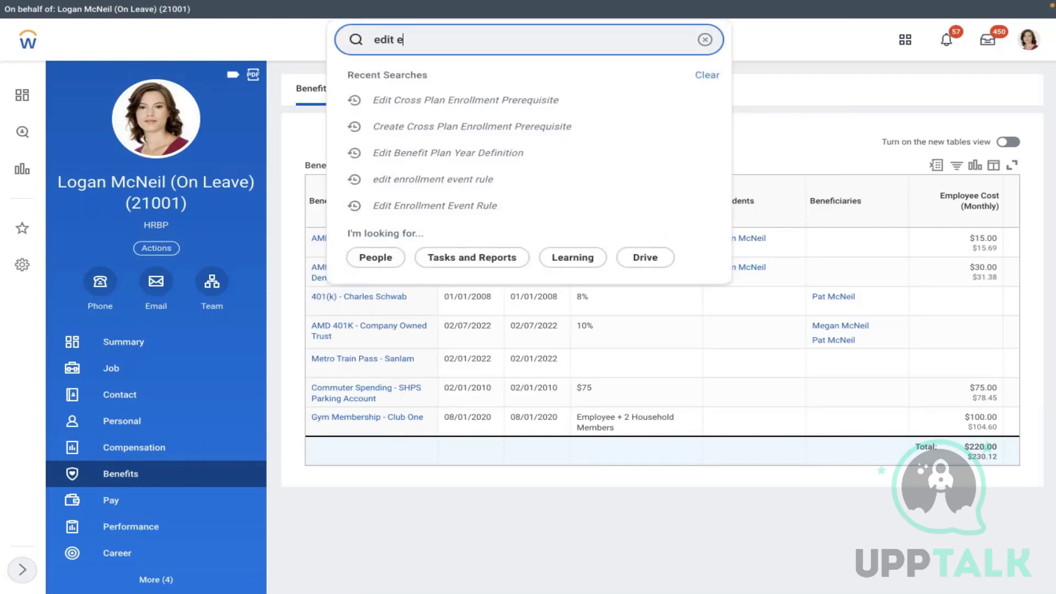
{"action": "type", "text": "nroll pre"}
- Edit the AMD - Medical or Dental & Vision cross-plan prerequisite, effective 01/01/2022
{"action": "left_click", "coordinate": [587, 175]}
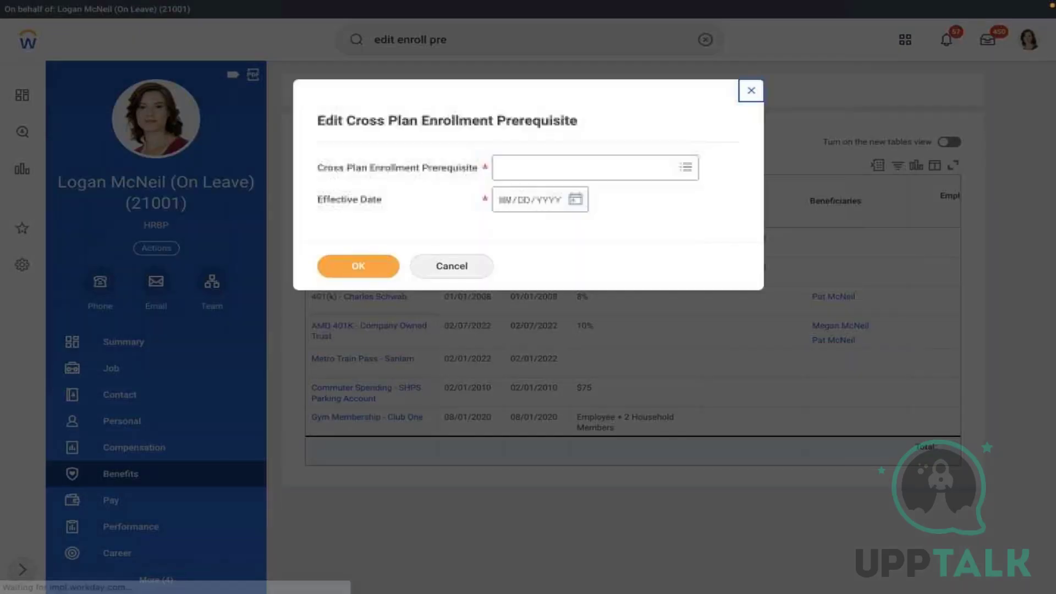
{"action": "left_click", "coordinate": [588, 175]}
{"action": "type", "text": "am"}
{"action": "key", "text": "Return"}
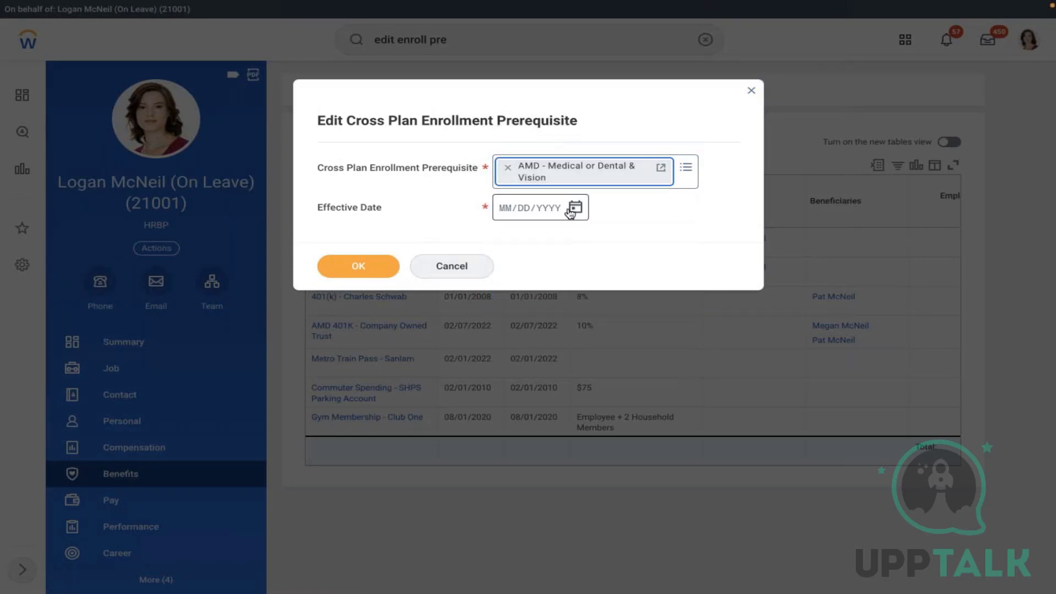
{"action": "left_click", "coordinate": [575, 207]}
{"action": "left_click", "coordinate": [605, 201]}
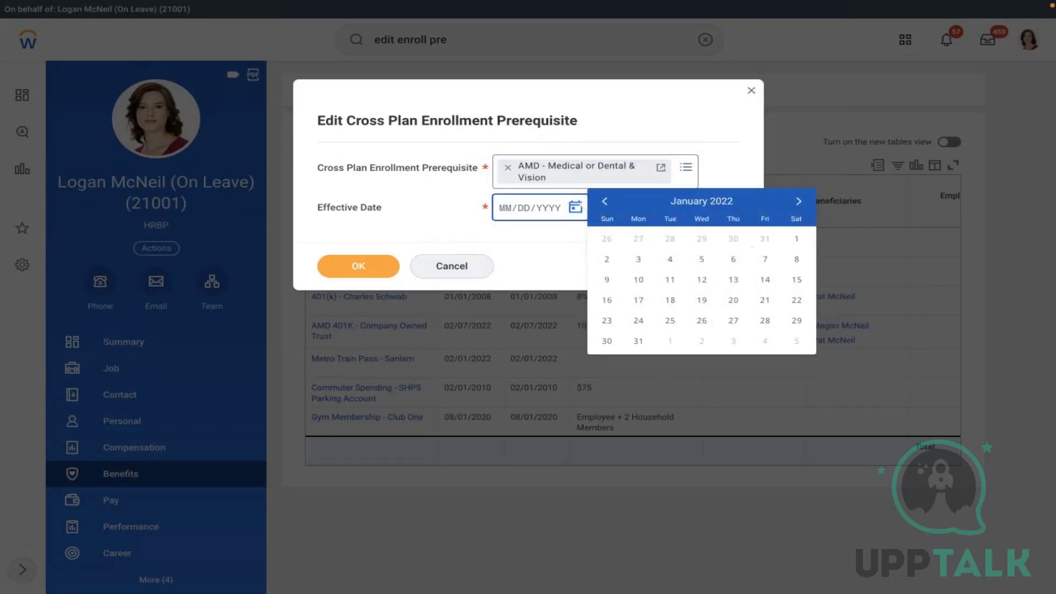
{"action": "left_click", "coordinate": [796, 239]}
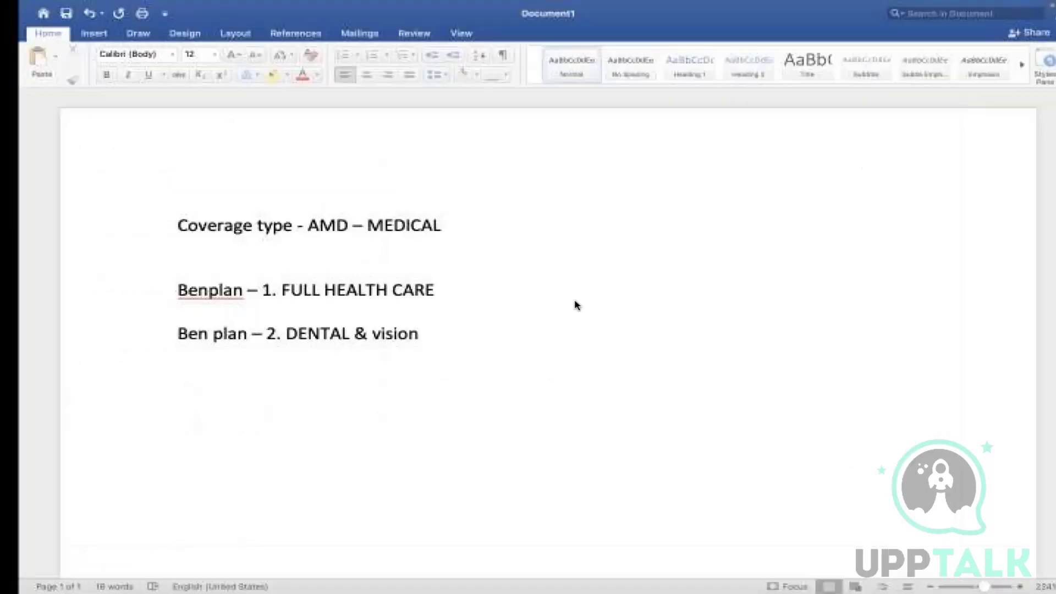
- Type M1, M2, M3 and M4 on their own lines after the 'vision' note
{"action": "left_click", "coordinate": [456, 337]}
{"action": "key", "text": "Return"}
{"action": "key", "text": "Return"}
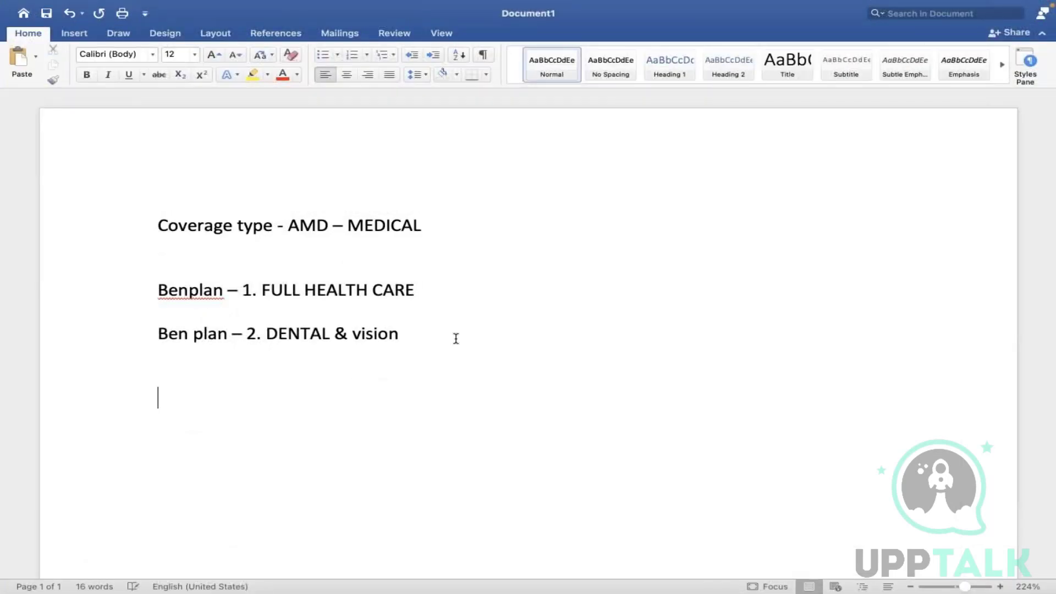
{"action": "type", "text": "M1"}
{"action": "key", "text": "Return"}
{"action": "type", "text": "M2"}
{"action": "key", "text": "Return"}
{"action": "type", "text": "M3"}
{"action": "key", "text": "Return"}
{"action": "type", "text": "M4"}
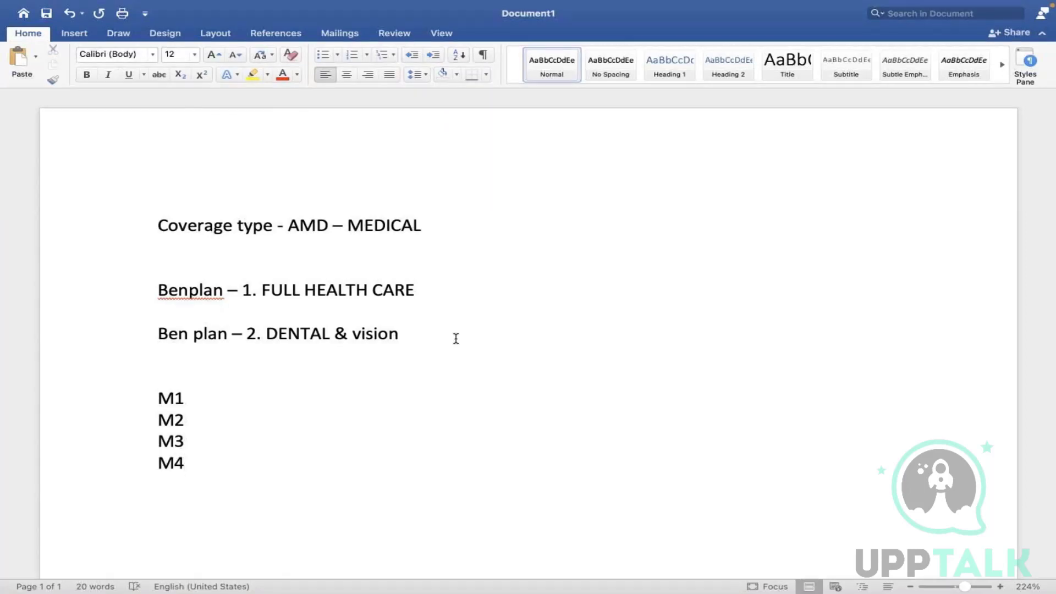
{"action": "left_click", "coordinate": [199, 402]}
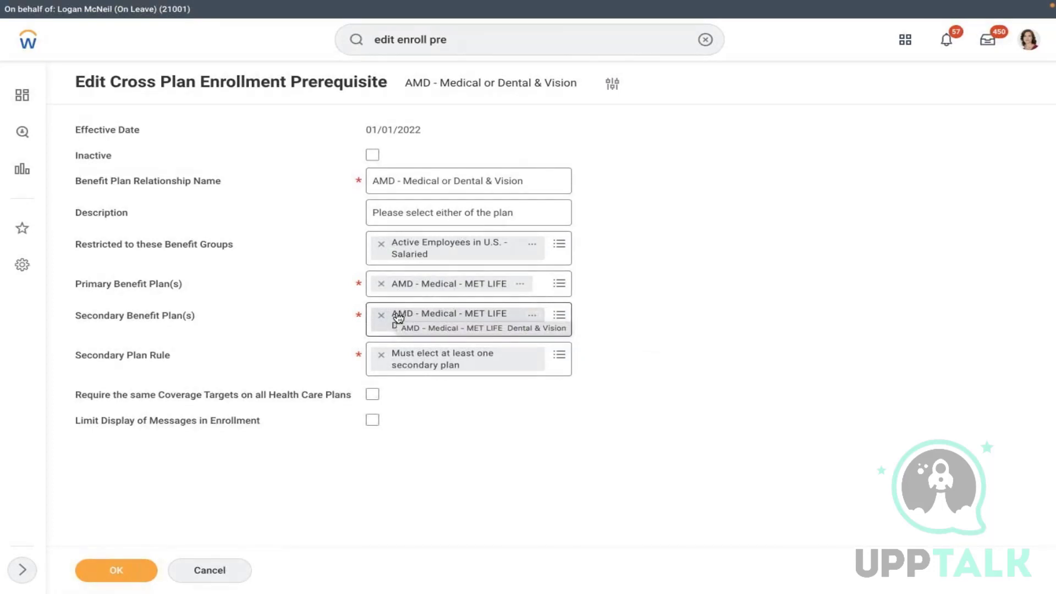
- Add Dental - Aetna PPO, Aetna DMO, Blue Cross of Calif. DMO and PPO as secondary plans
{"action": "left_click", "coordinate": [559, 315]}
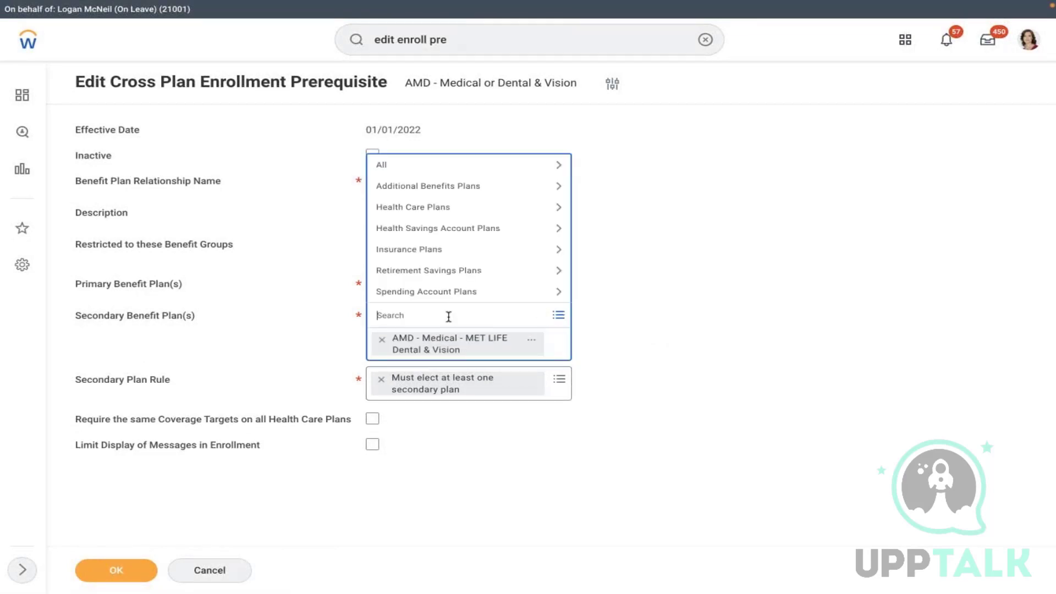
{"action": "left_click", "coordinate": [434, 214]}
{"action": "left_click", "coordinate": [435, 171]}
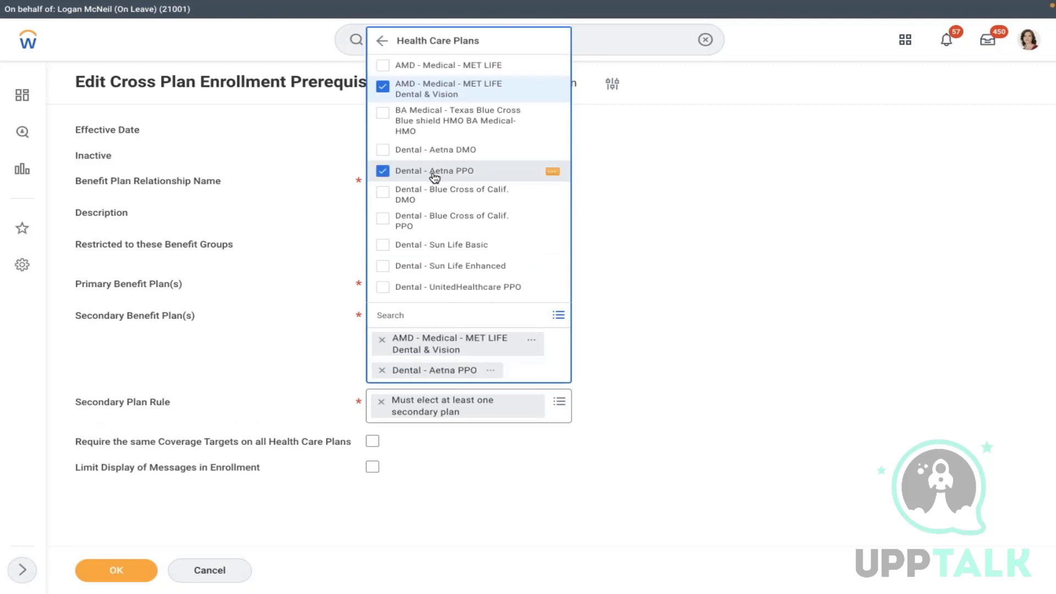
{"action": "left_click", "coordinate": [434, 151]}
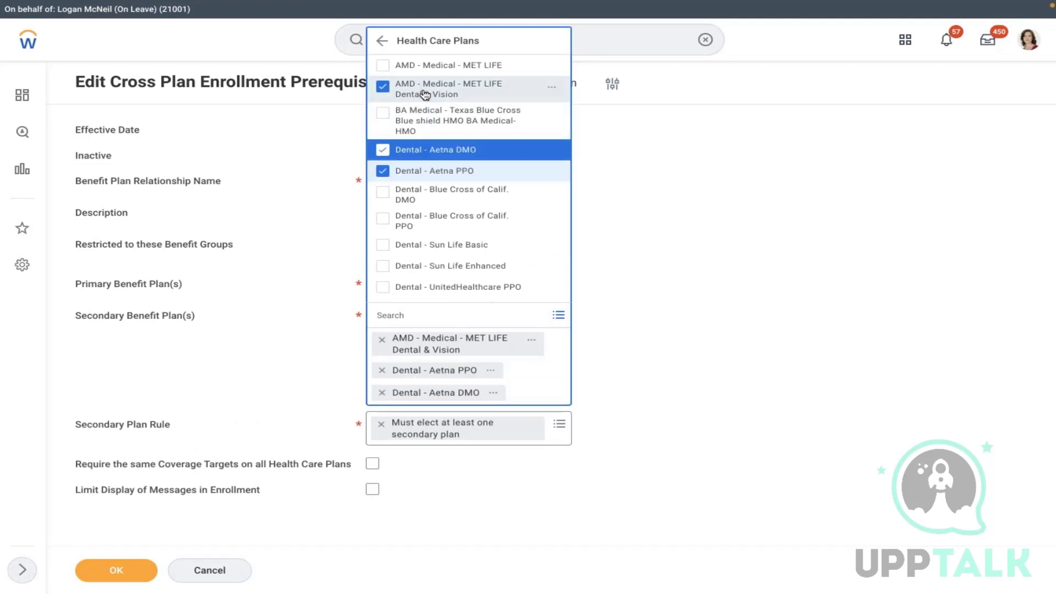
{"action": "left_click", "coordinate": [432, 194]}
{"action": "left_click", "coordinate": [432, 220]}
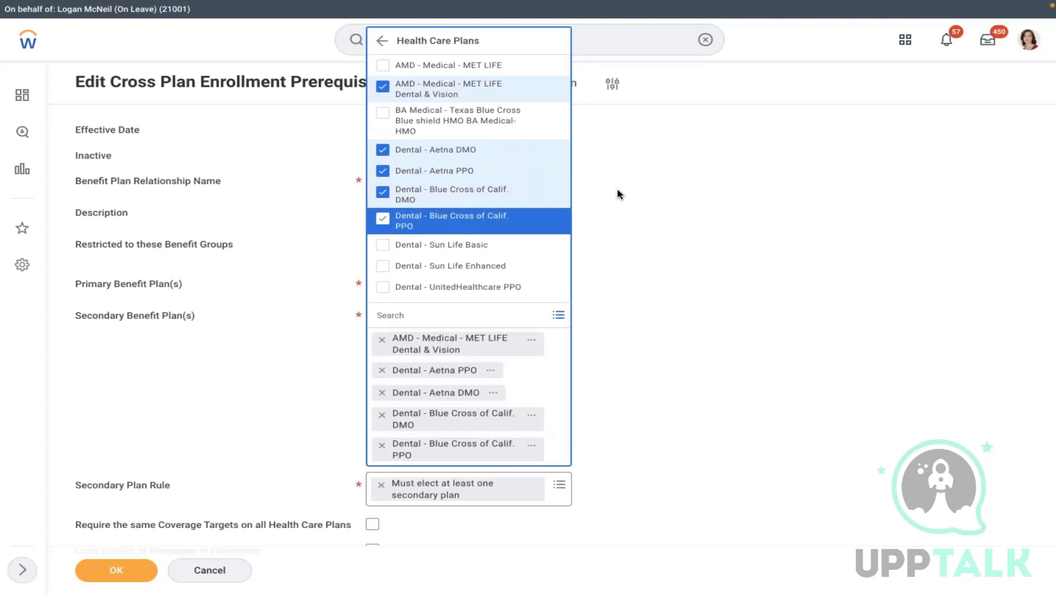
{"action": "left_click", "coordinate": [619, 194]}
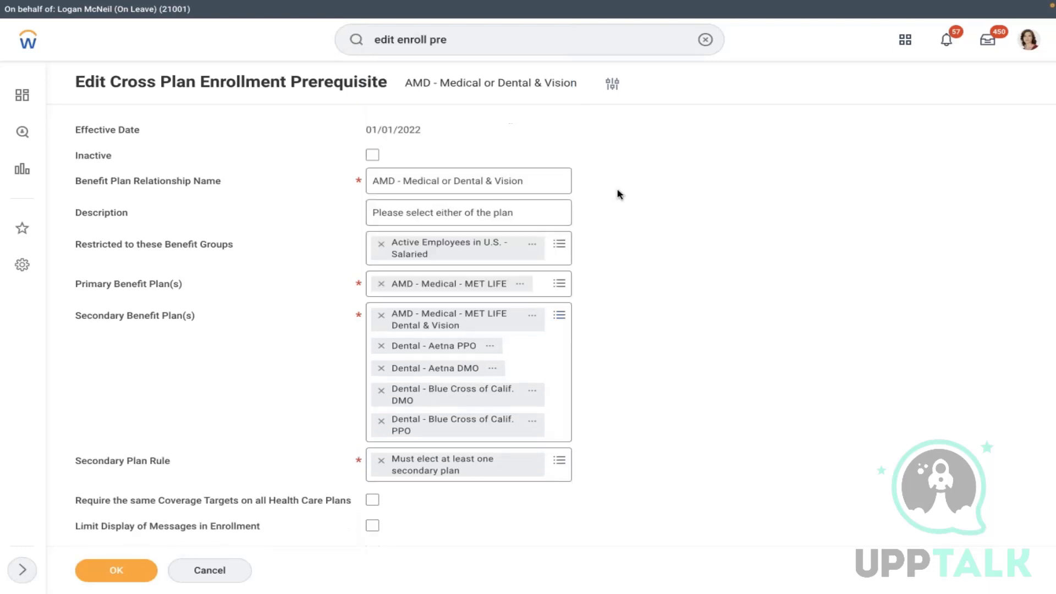
- Replace the MET LIFE plans, making Dental - Aetna DMO the primary plan
{"action": "left_click", "coordinate": [382, 314]}
{"action": "left_click", "coordinate": [382, 283]}
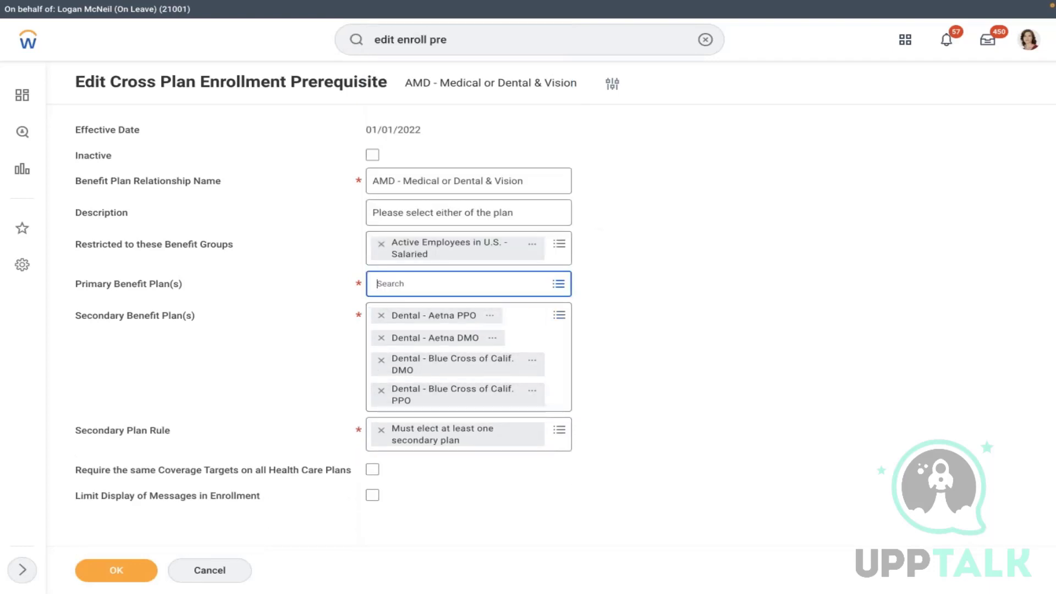
{"action": "left_click", "coordinate": [427, 292]}
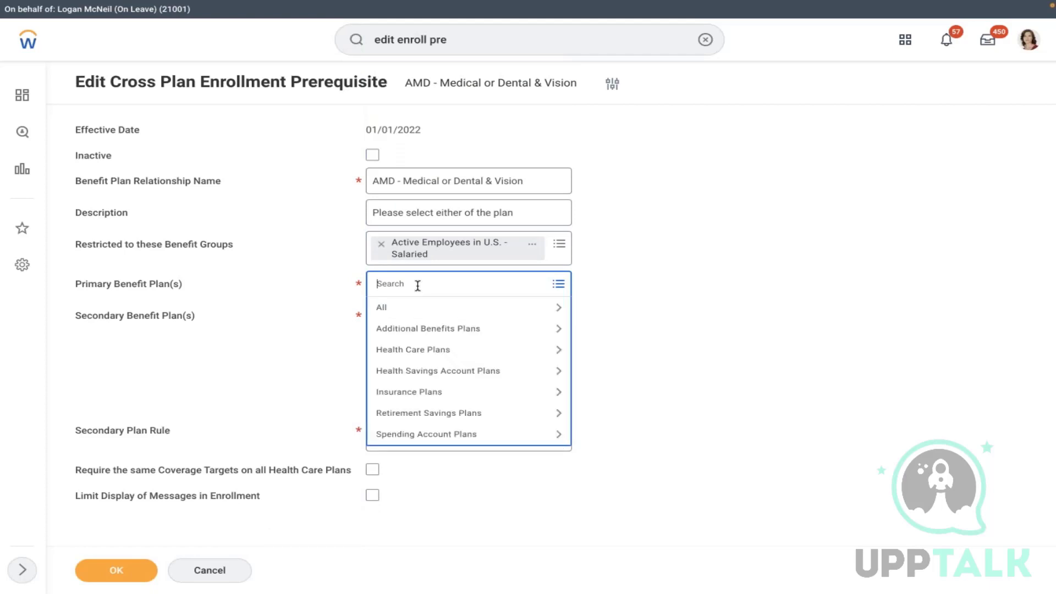
{"action": "type", "text": "DENTAL"}
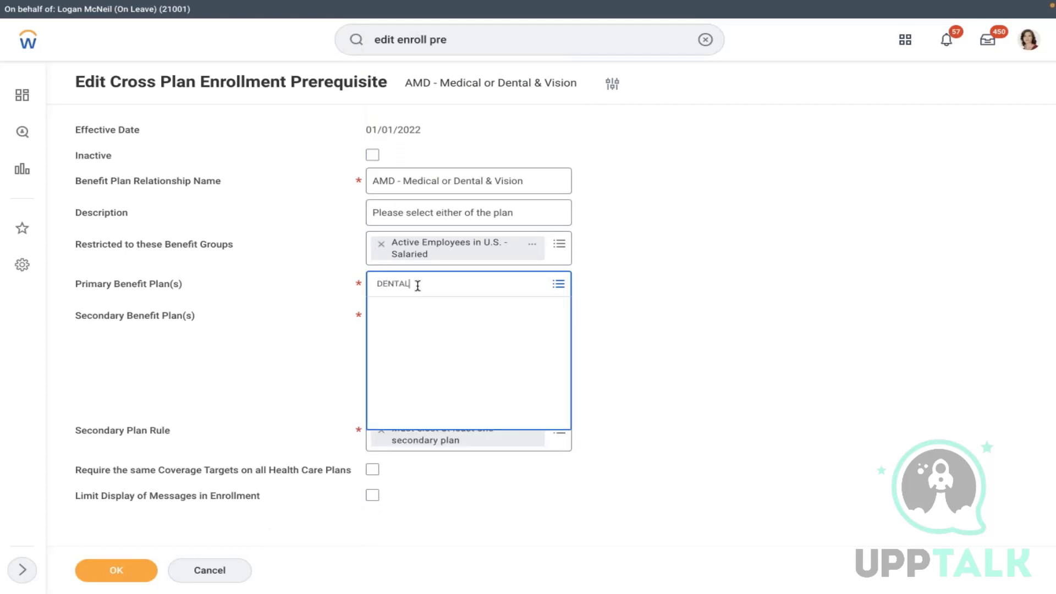
{"action": "key", "text": "Return"}
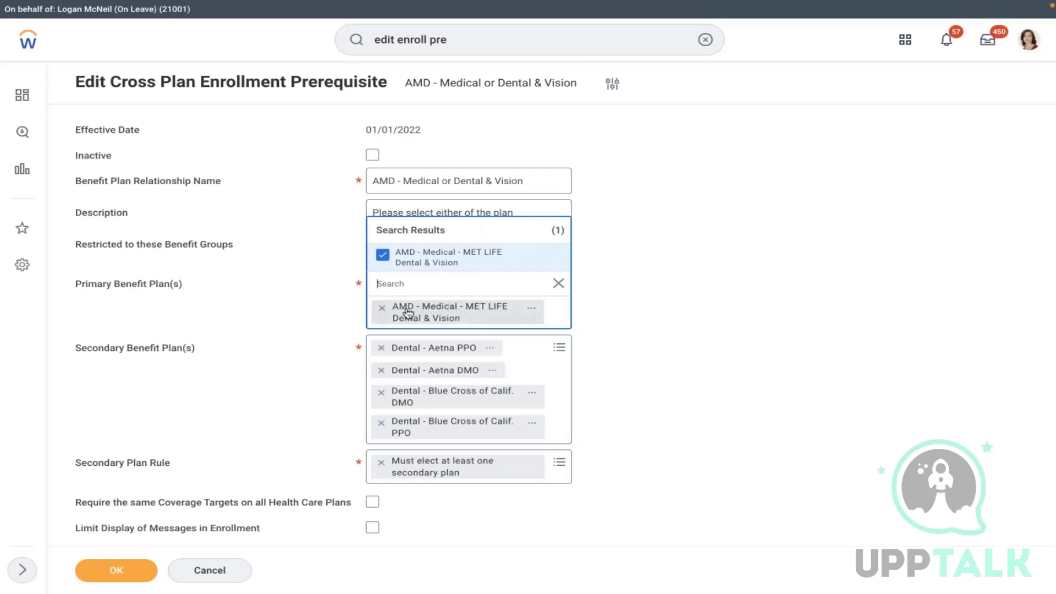
{"action": "left_click", "coordinate": [382, 308]}
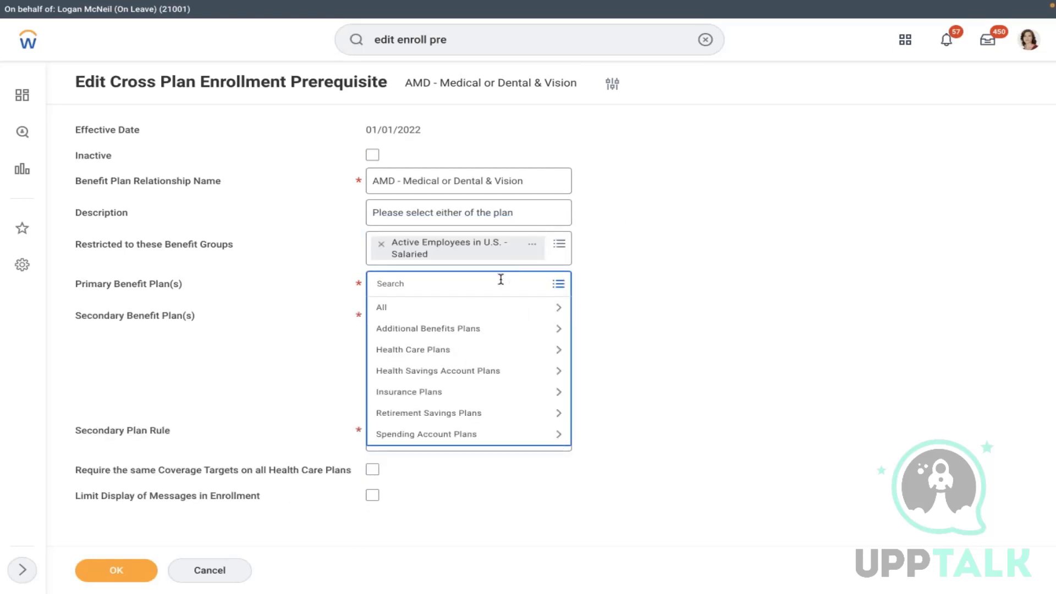
{"action": "left_click", "coordinate": [441, 315]}
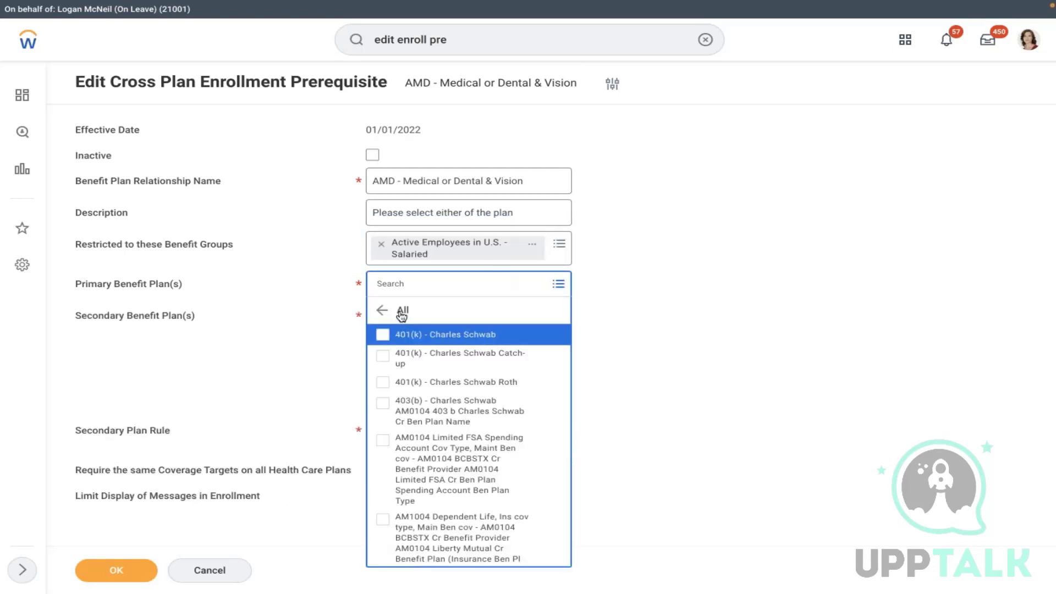
{"action": "left_click", "coordinate": [378, 312]}
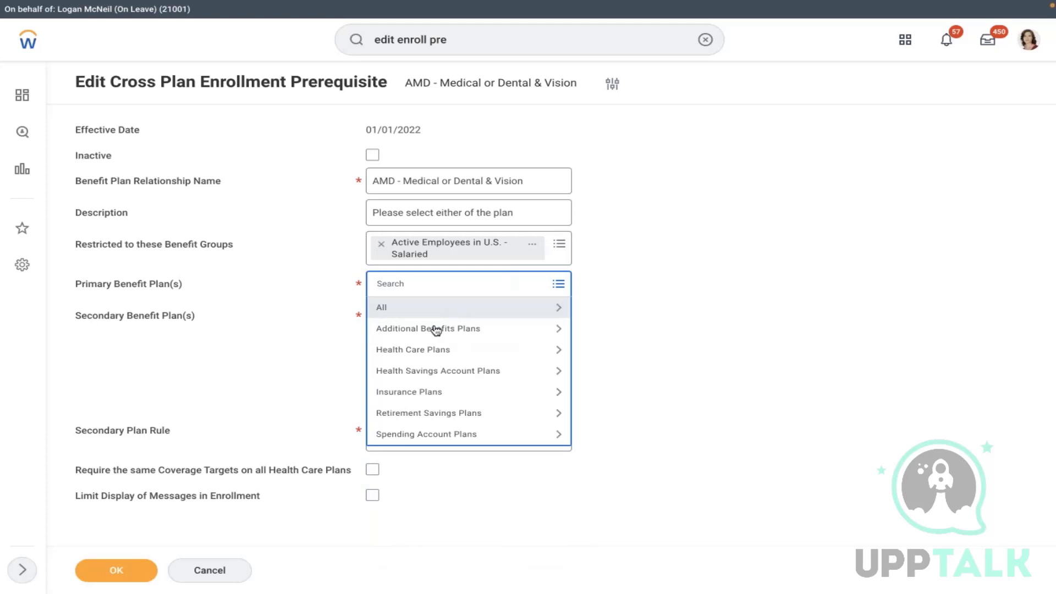
{"action": "left_click", "coordinate": [443, 355]}
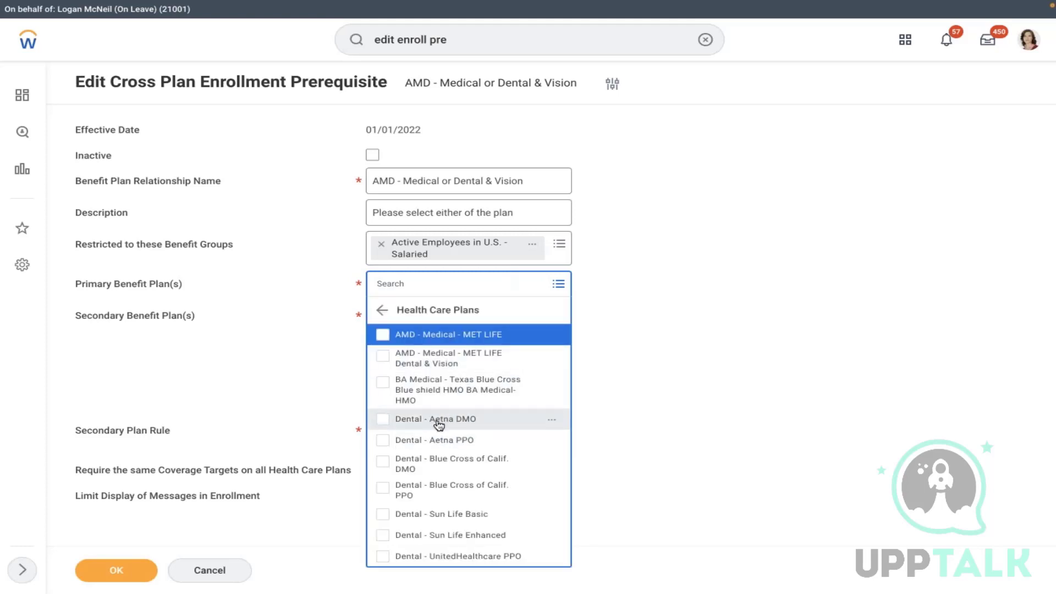
{"action": "left_click", "coordinate": [439, 423]}
{"action": "left_click", "coordinate": [620, 274]}
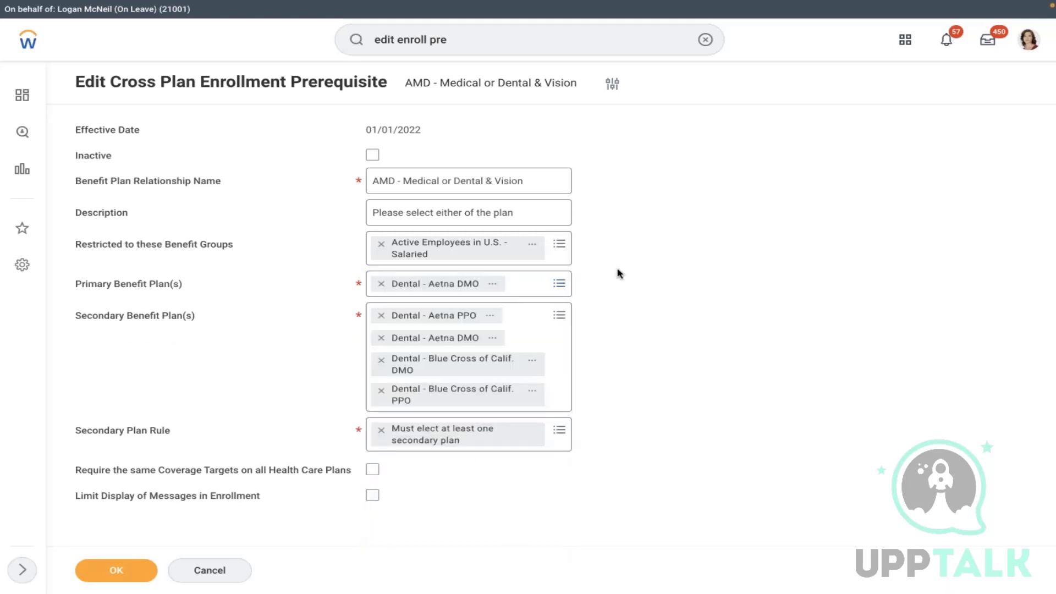
- Set the Secondary Plan Rule to 'Only one primary or secondary plan can be elected'
{"action": "left_click", "coordinate": [395, 435]}
{"action": "left_click", "coordinate": [382, 454]}
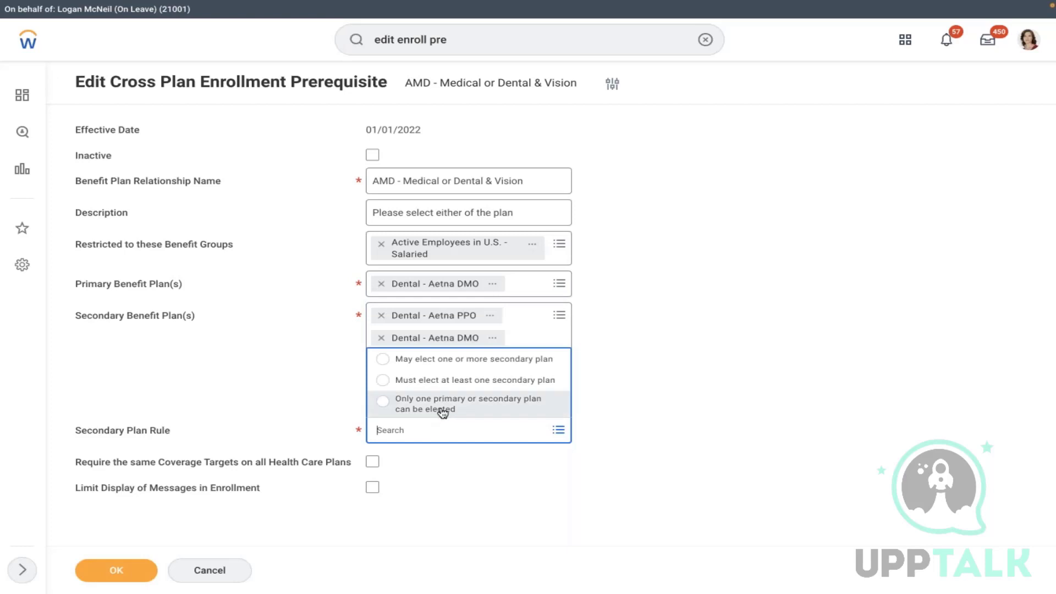
{"action": "left_click", "coordinate": [434, 409]}
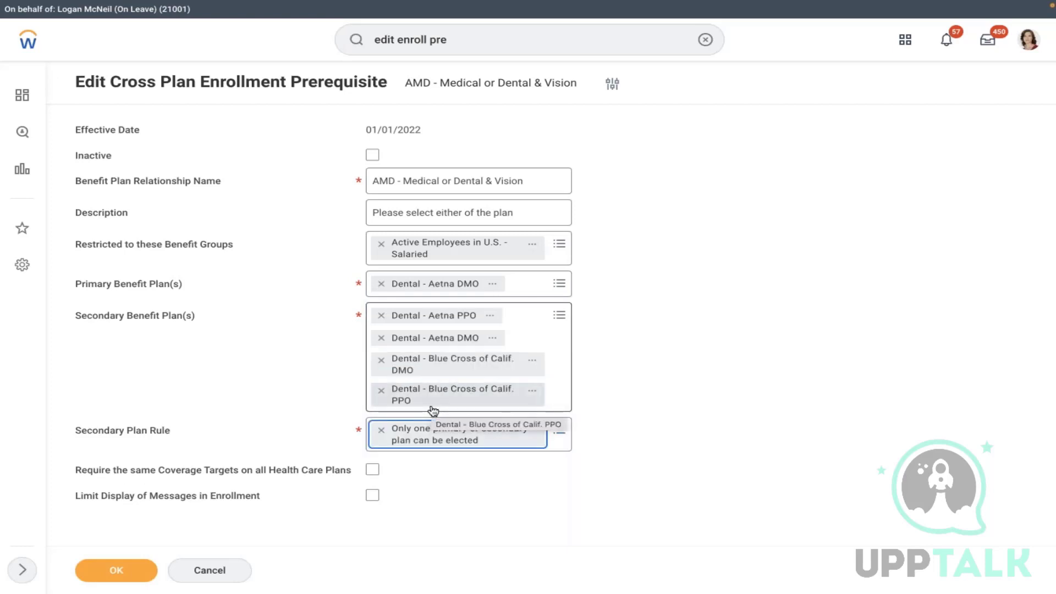
{"action": "left_click", "coordinate": [634, 237]}
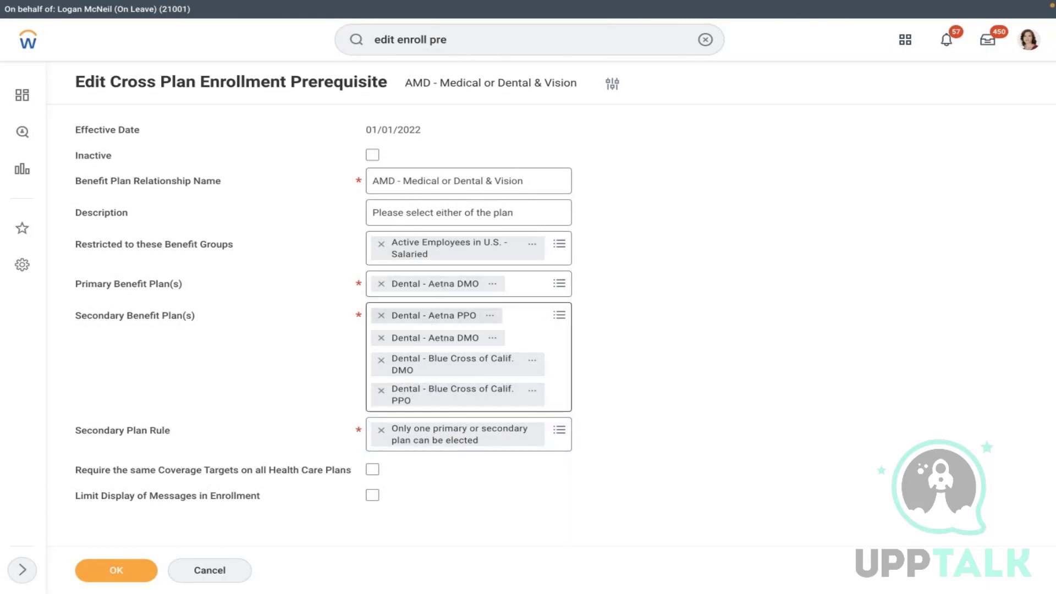
{"action": "left_click", "coordinate": [490, 317]}
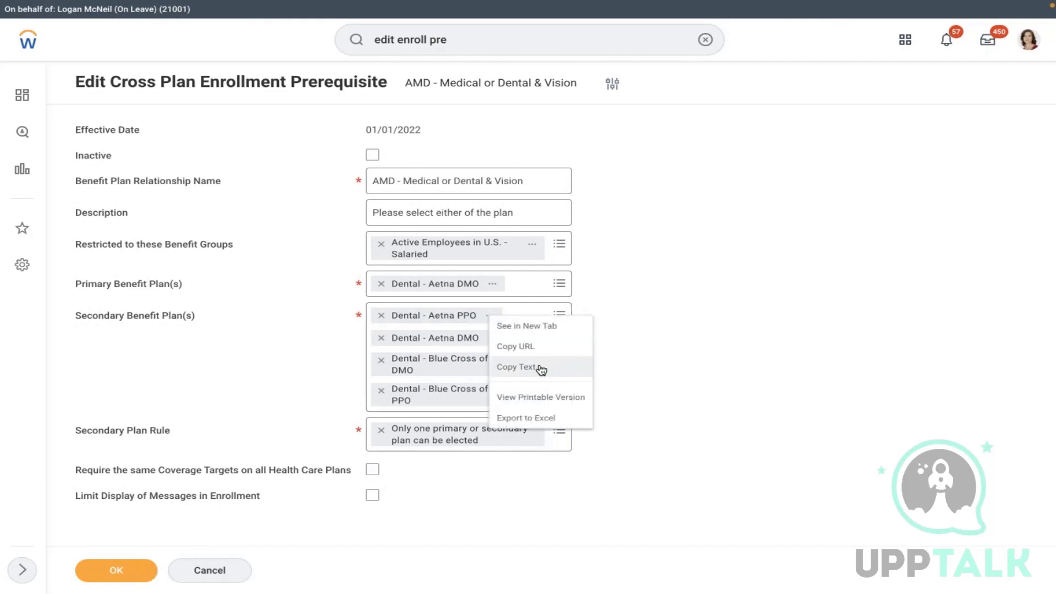
- Add Dental - Aetna PPO and Blue Cross of Calif. PPO and DMO as primary plans
{"action": "left_click", "coordinate": [538, 367]}
{"action": "left_click", "coordinate": [544, 290]}
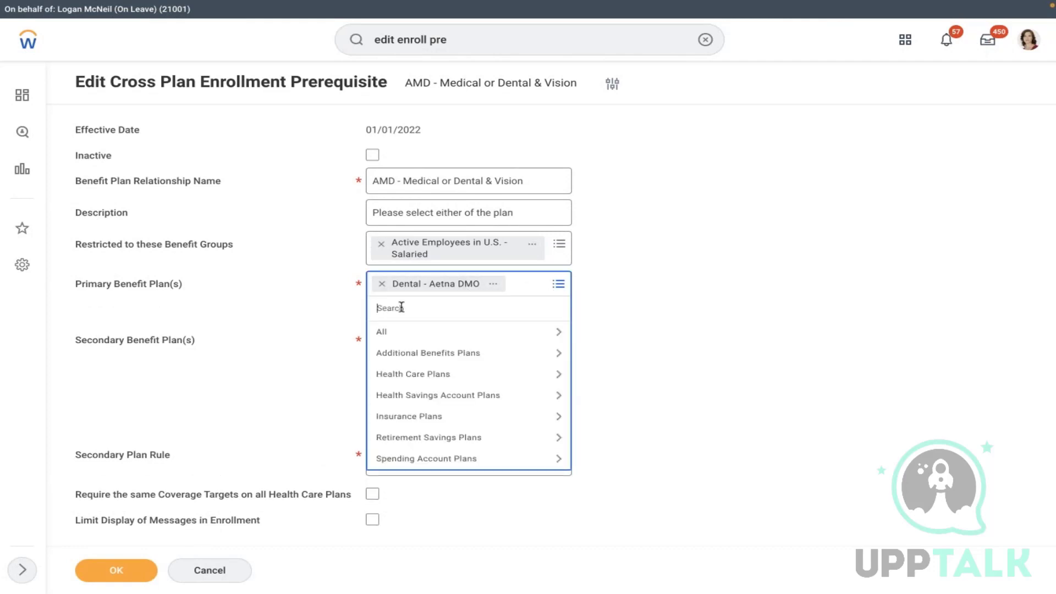
{"action": "key", "text": "ctrl+v"}
{"action": "key", "text": "Return"}
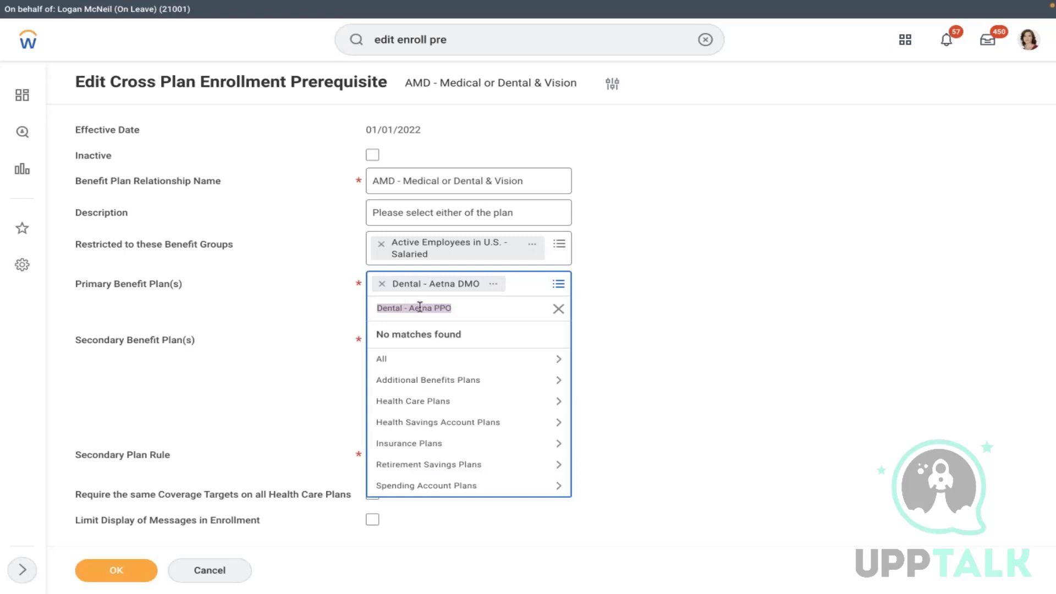
{"action": "left_click", "coordinate": [435, 402]}
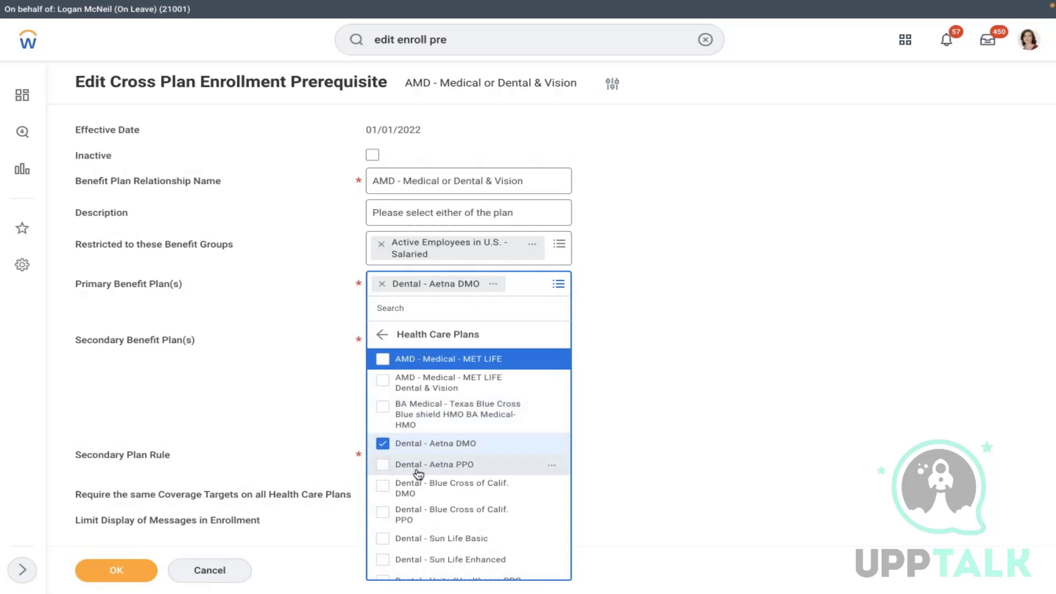
{"action": "left_click", "coordinate": [417, 465]}
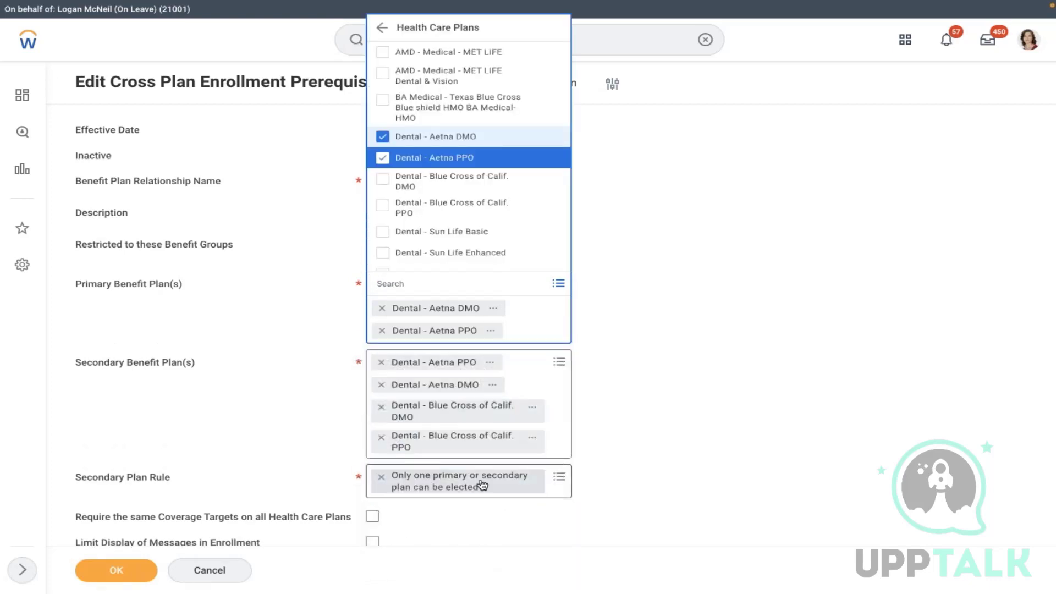
{"action": "left_click", "coordinate": [467, 210]}
{"action": "left_click", "coordinate": [440, 183]}
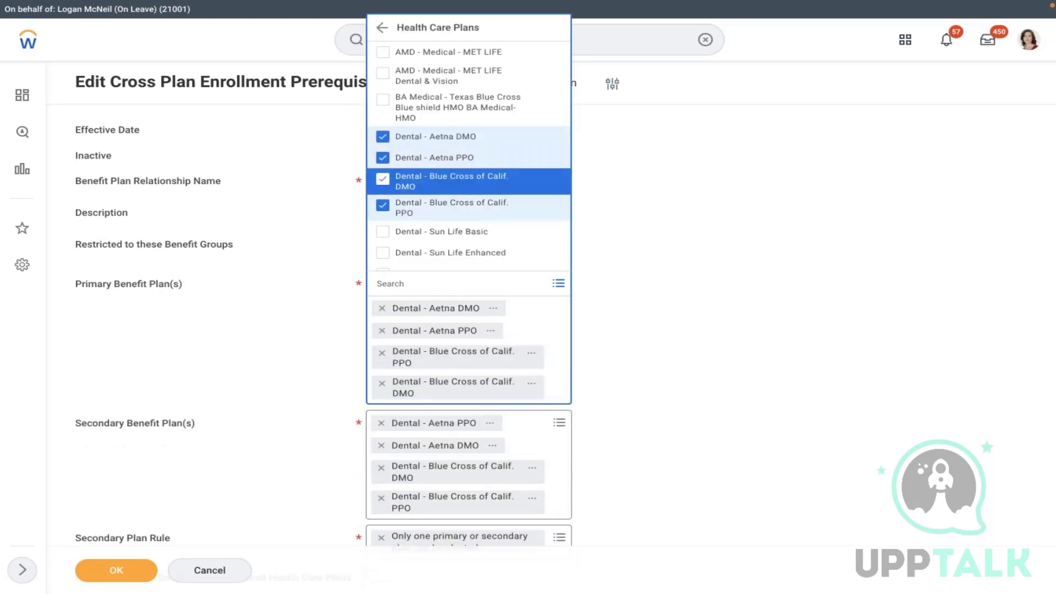
{"action": "key", "text": "Escape"}
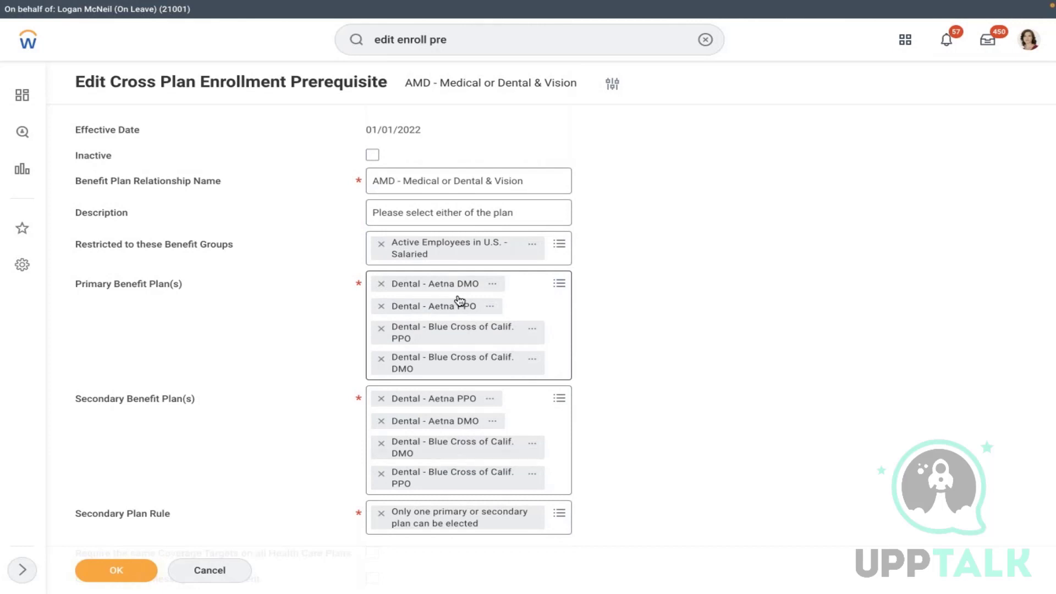
{"action": "mouse_move", "coordinate": [460, 301]}
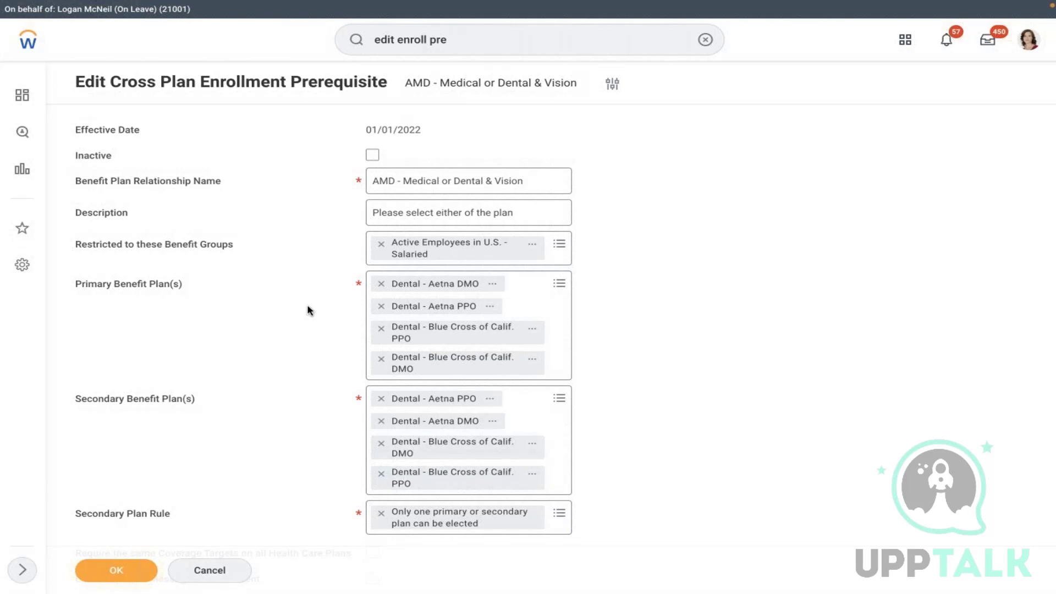
- Cancel and discard the prerequisite edits, then search Workday for 'FIND WORKE'
{"action": "left_click", "coordinate": [208, 570]}
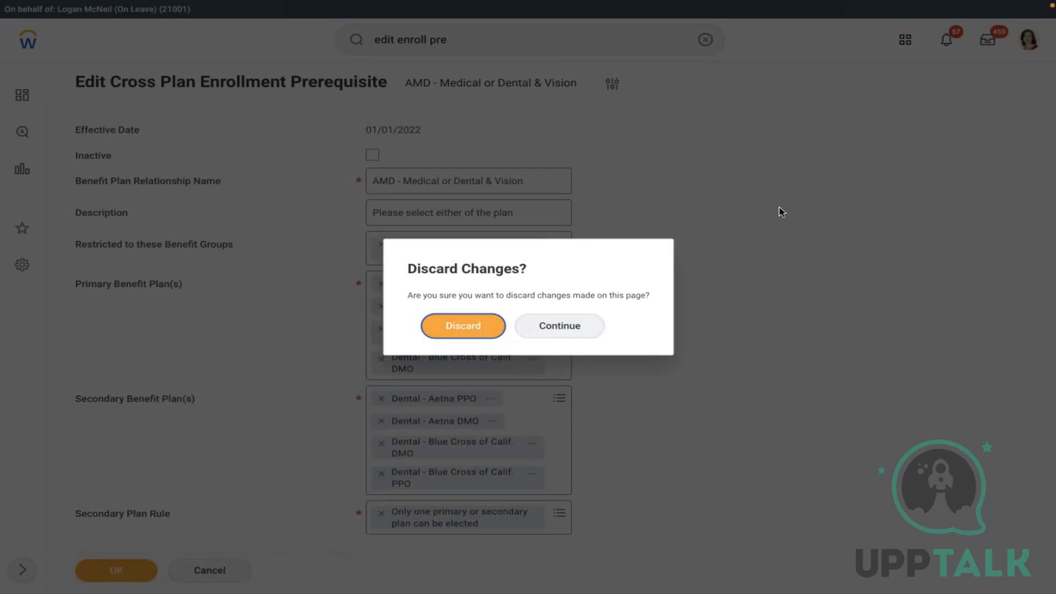
{"action": "left_click", "coordinate": [474, 331]}
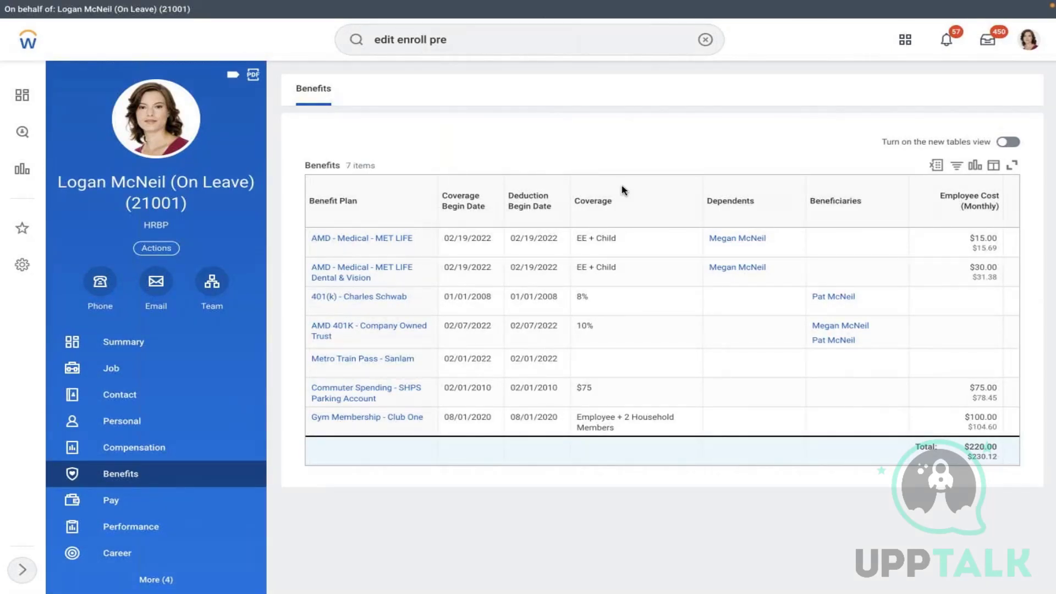
{"action": "left_click", "coordinate": [703, 39]}
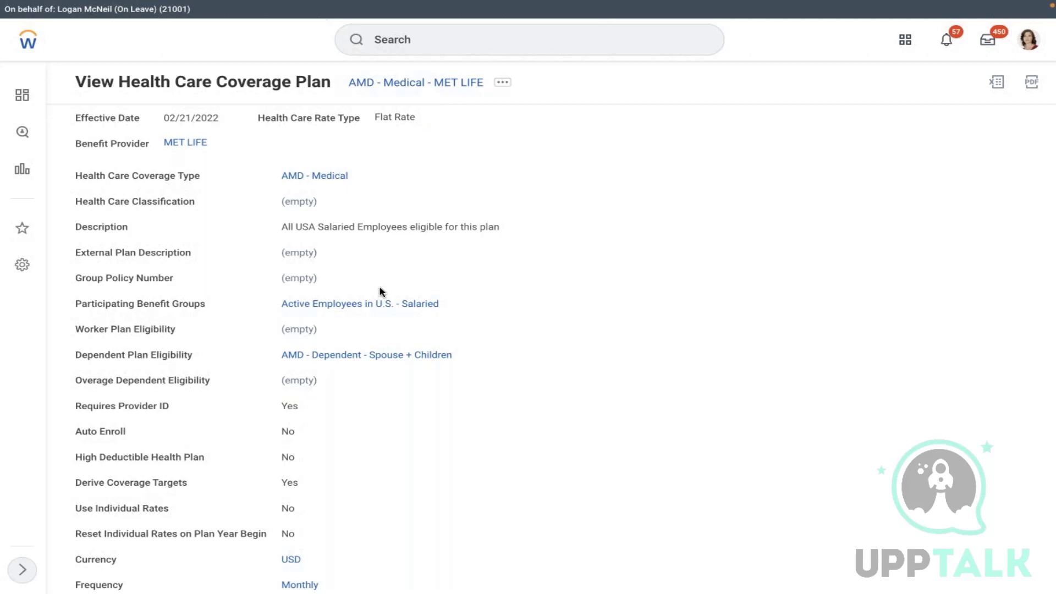
{"action": "left_click", "coordinate": [434, 44]}
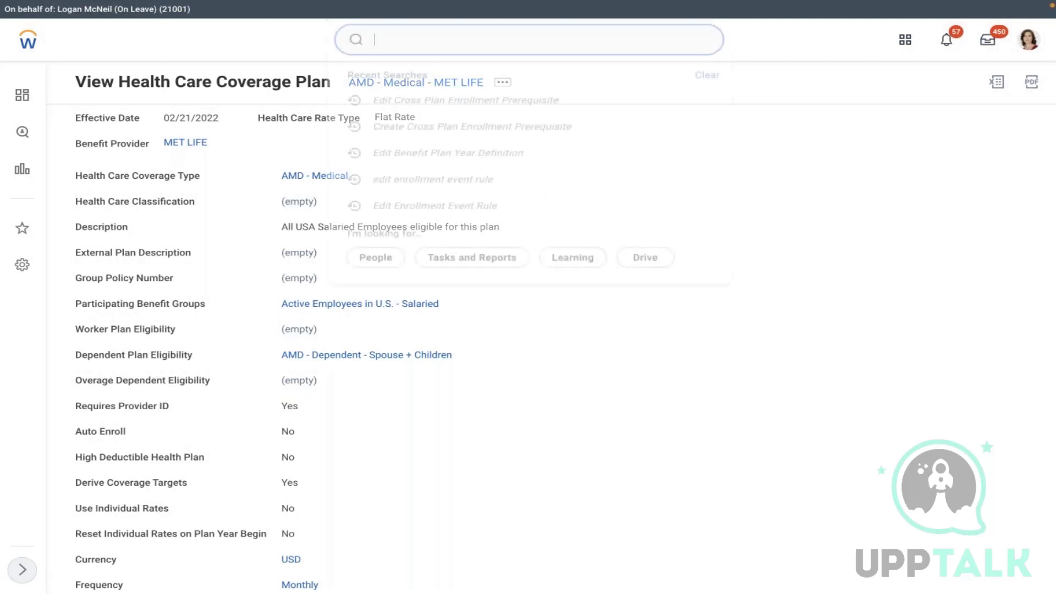
{"action": "type", "text": "FIND WORKER"}
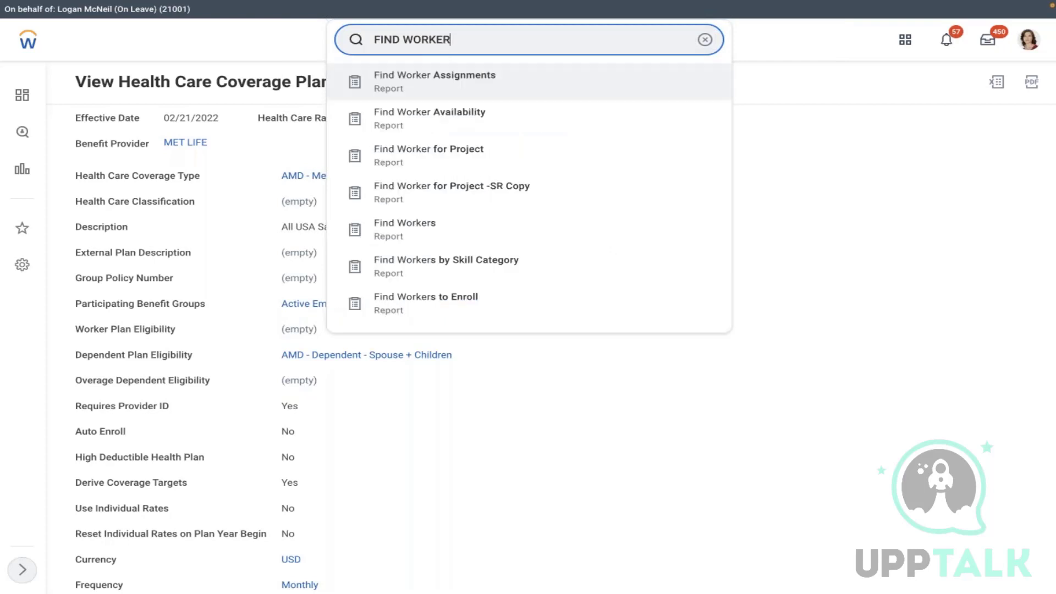
- Filter the Find Workers results to the Chicago location, returning 222 workers
{"action": "left_click", "coordinate": [452, 207]}
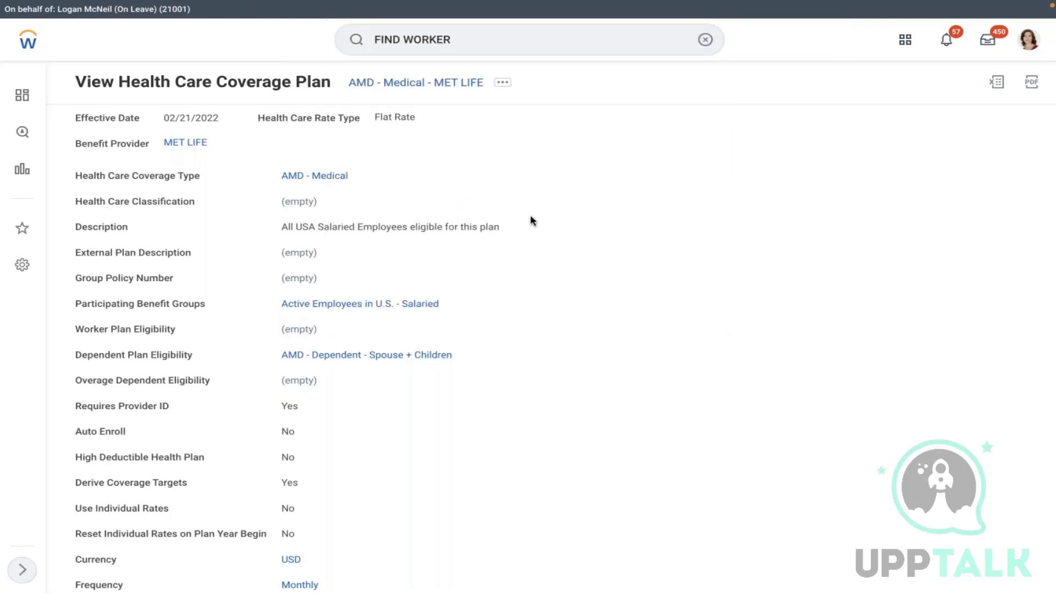
{"action": "scroll", "coordinate": [532, 222], "scroll_direction": "down", "scroll_amount": 5}
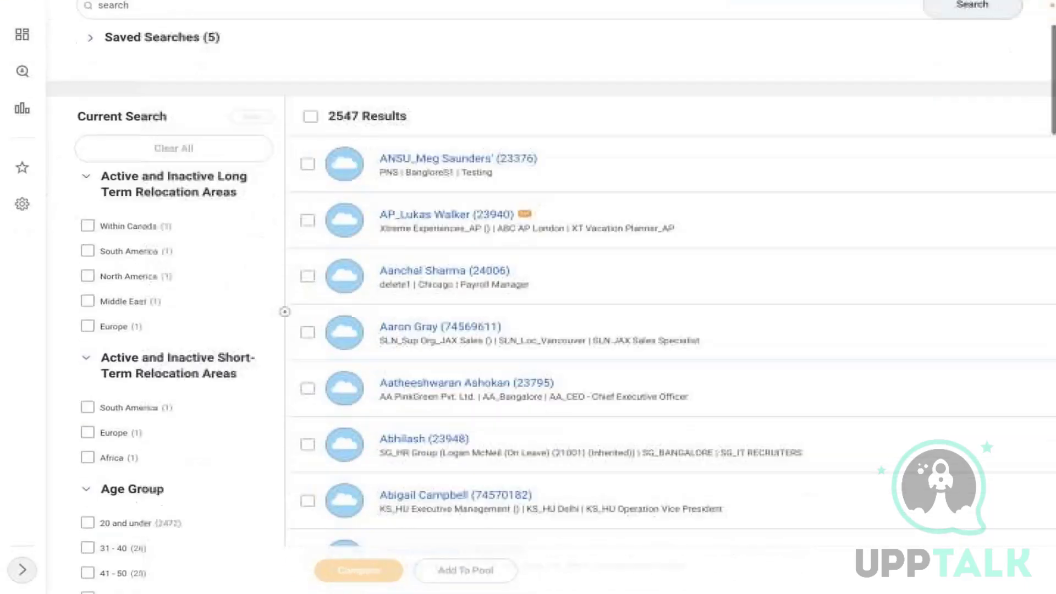
{"action": "scroll", "coordinate": [533, 221], "scroll_direction": "down", "scroll_amount": 10}
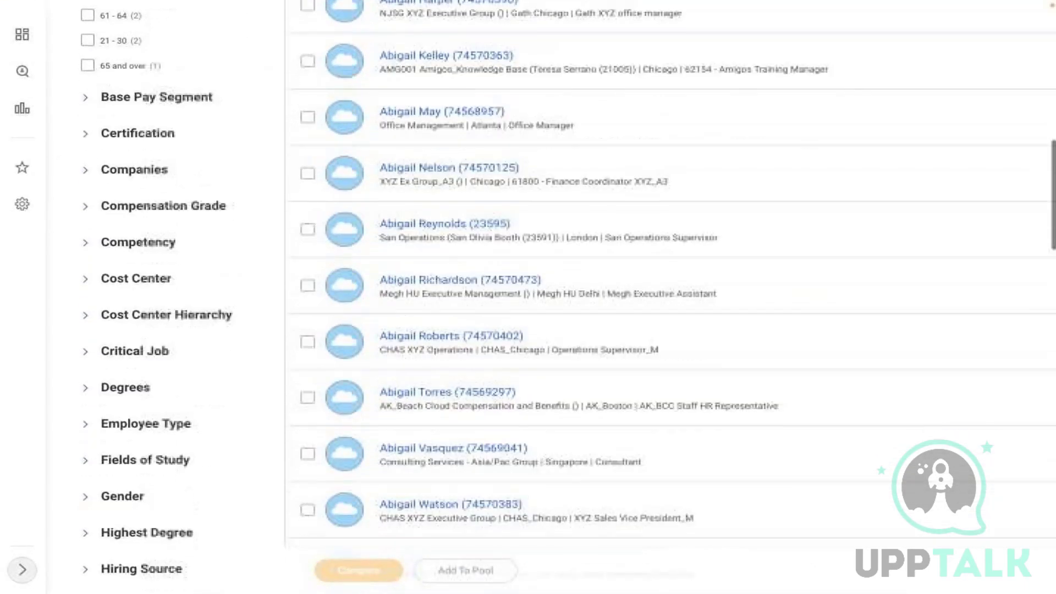
{"action": "scroll", "coordinate": [532, 221], "scroll_direction": "down", "scroll_amount": 10}
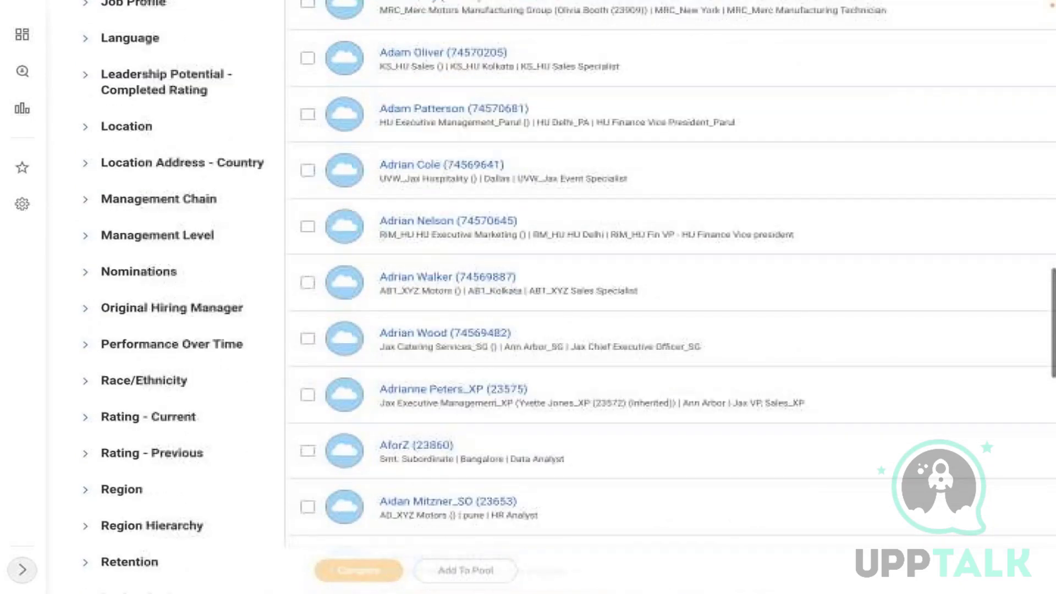
{"action": "scroll", "coordinate": [533, 222], "scroll_direction": "down", "scroll_amount": 4}
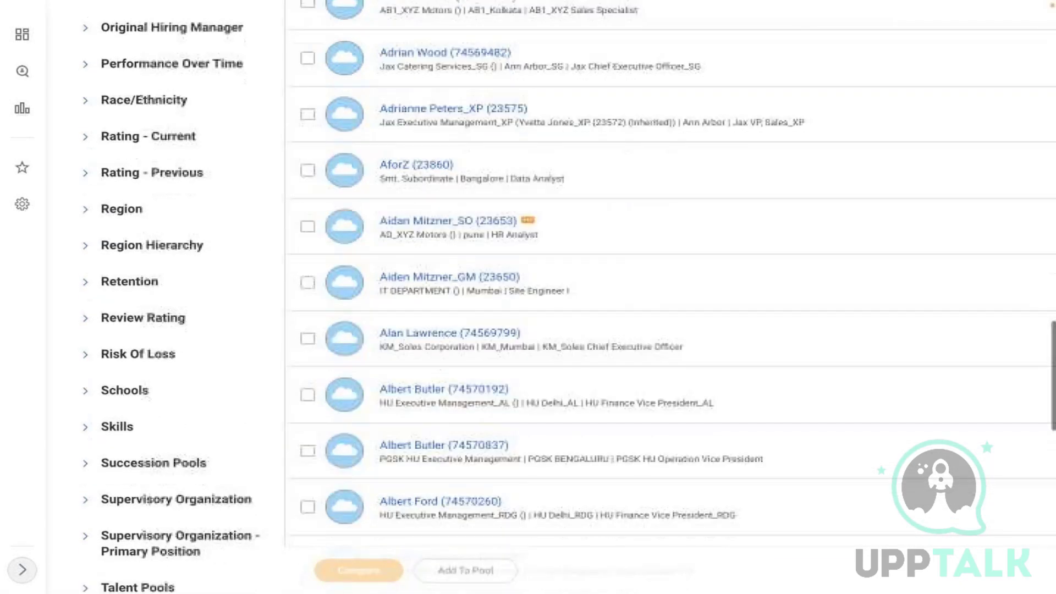
{"action": "scroll", "coordinate": [532, 221], "scroll_direction": "down", "scroll_amount": 4}
{"action": "scroll", "coordinate": [532, 221], "scroll_direction": "up", "scroll_amount": 2}
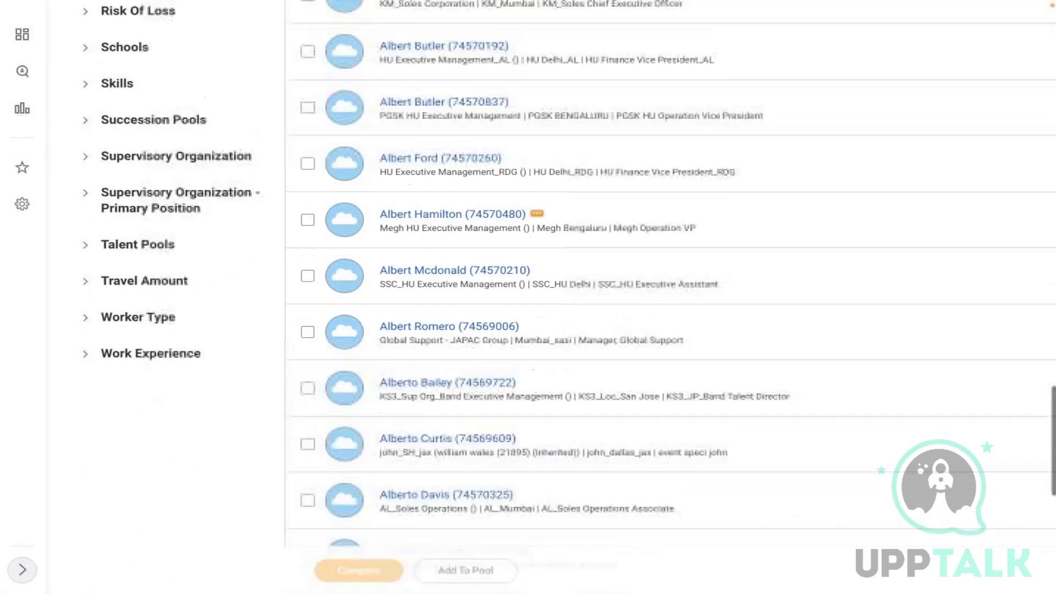
{"action": "scroll", "coordinate": [533, 221], "scroll_direction": "up", "scroll_amount": 8}
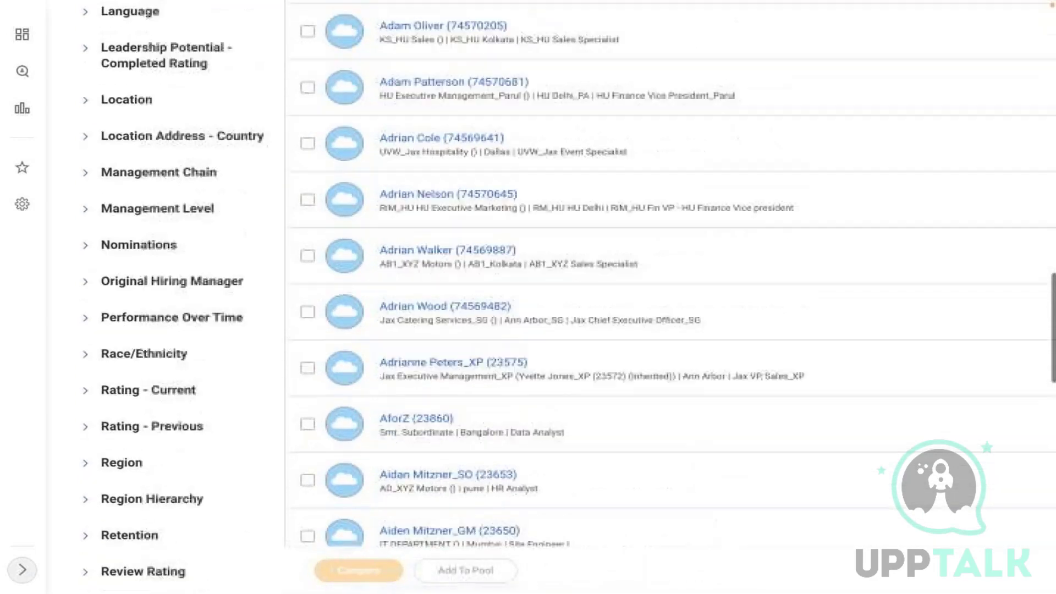
{"action": "left_click", "coordinate": [126, 110]}
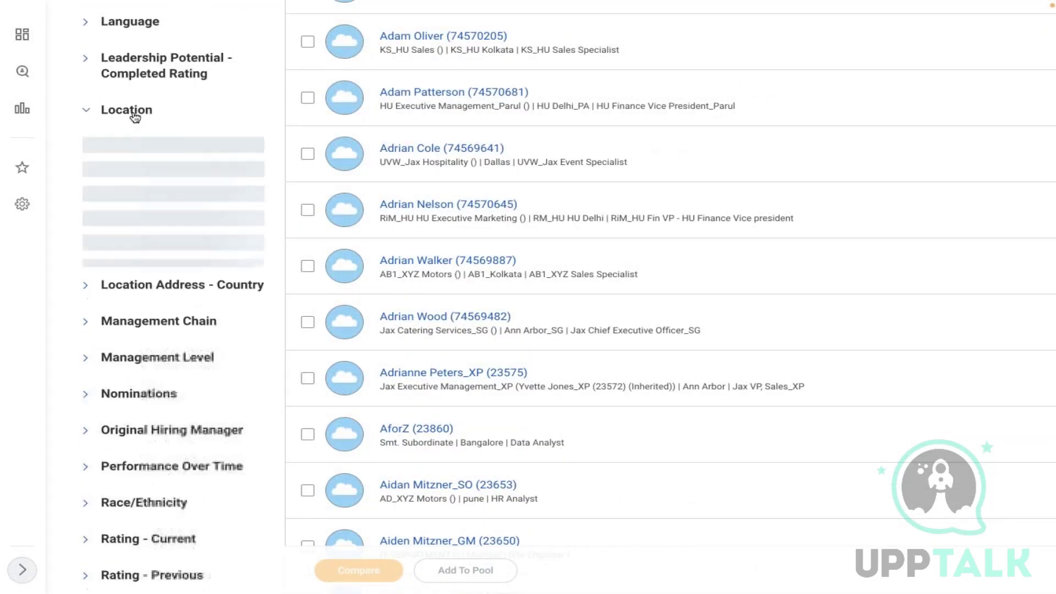
{"action": "left_click", "coordinate": [89, 145]}
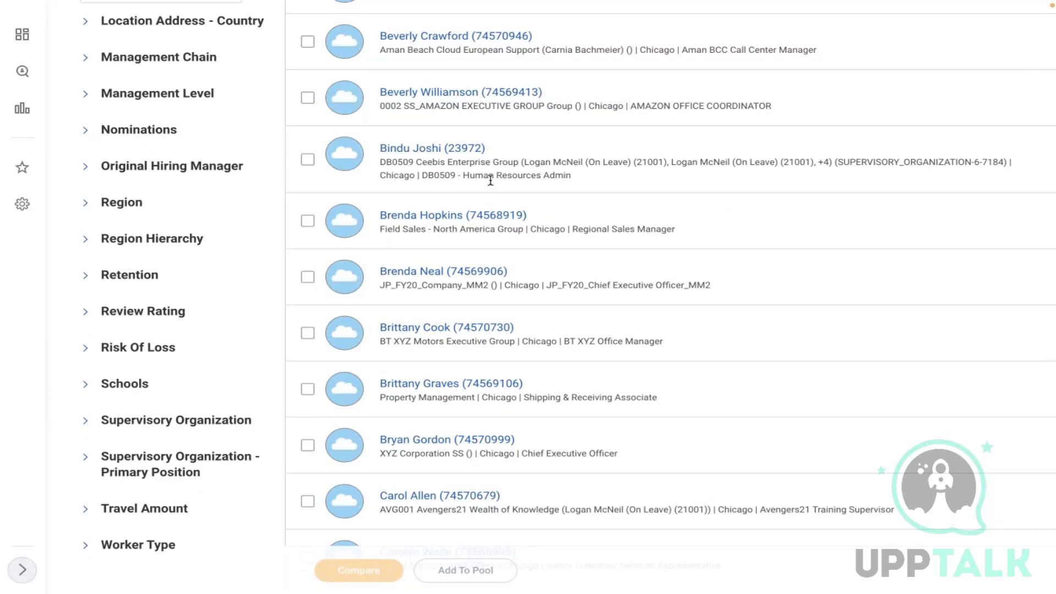
{"action": "scroll", "coordinate": [584, 146], "scroll_direction": "up", "scroll_amount": 6}
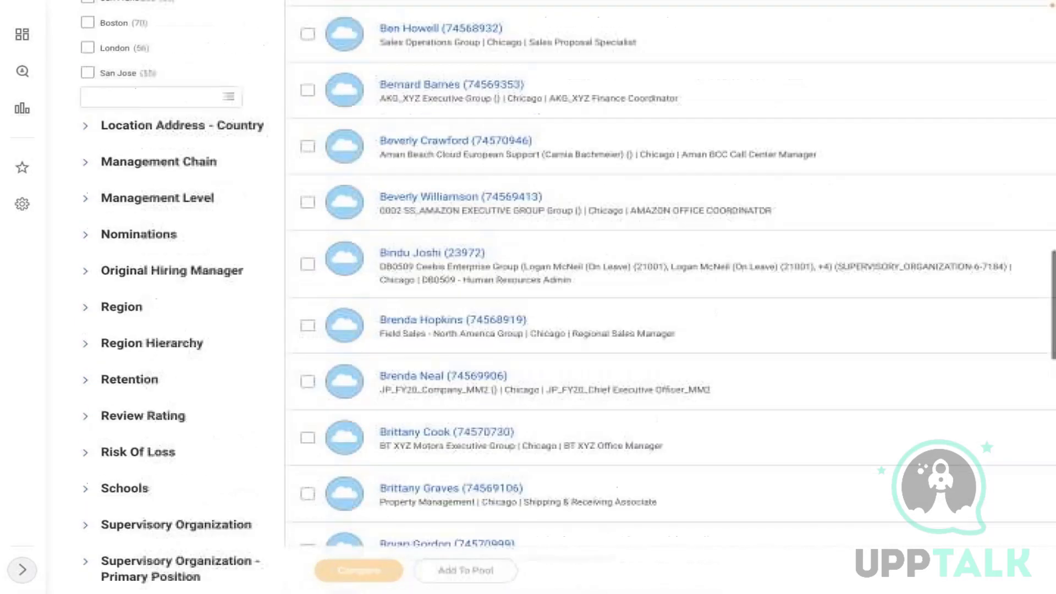
{"action": "scroll", "coordinate": [284, 34], "scroll_direction": "up", "scroll_amount": 12}
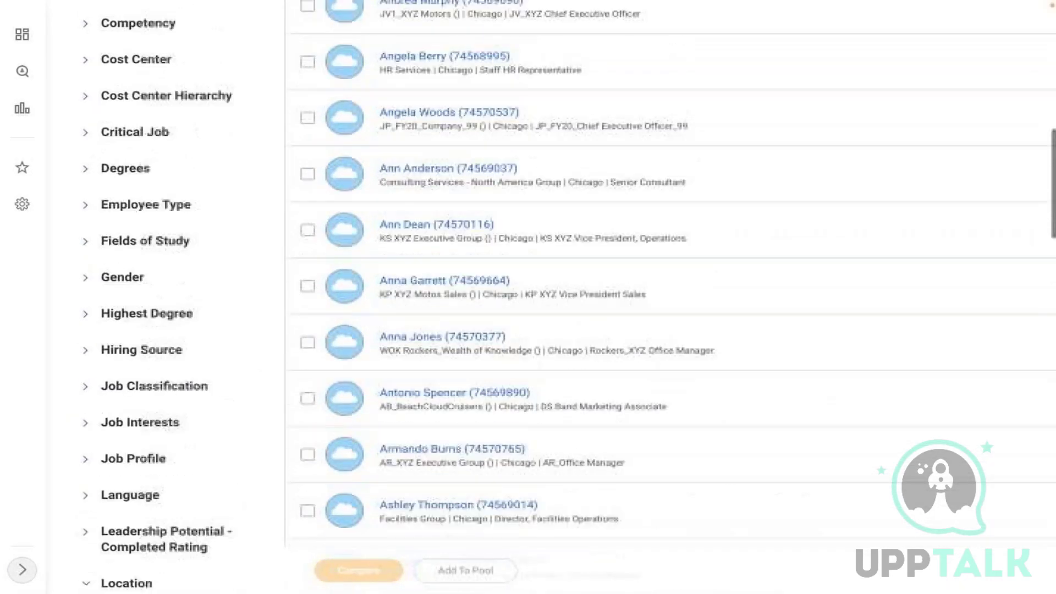
{"action": "scroll", "coordinate": [473, 277], "scroll_direction": "up", "scroll_amount": 7}
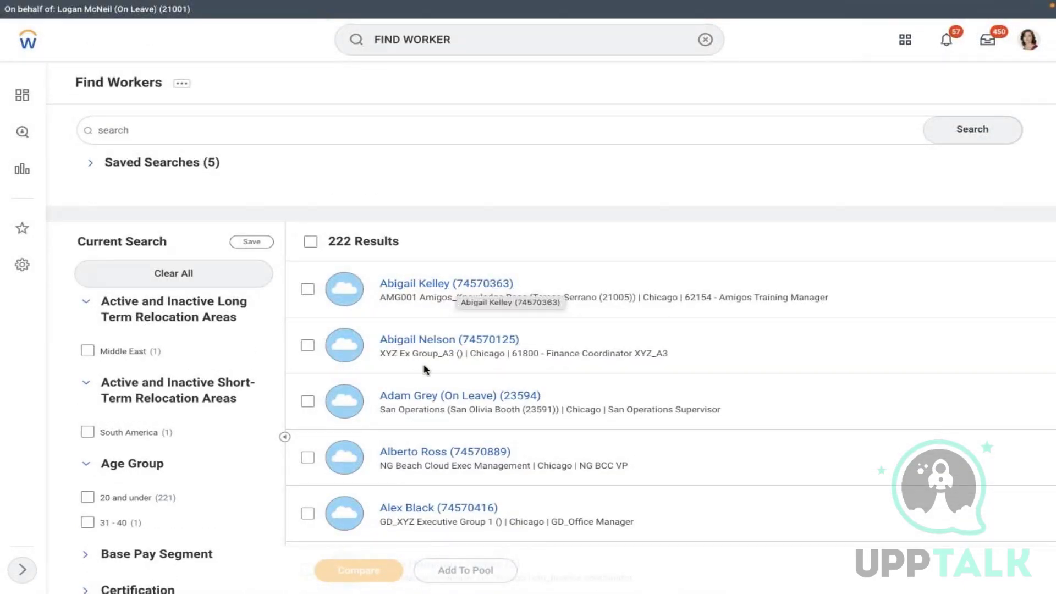
- Open a Chicago VP's profile, copy the name-and-ID heading, and switch to Word
{"action": "left_click", "coordinate": [415, 458]}
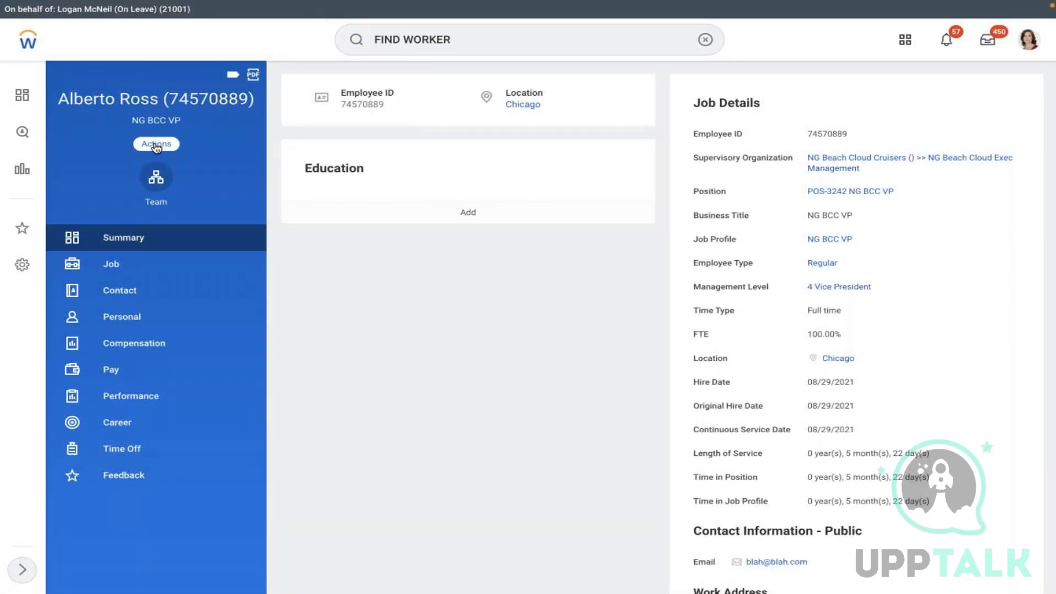
{"action": "left_click_drag", "start_coordinate": [58, 100], "coordinate": [252, 103]}
{"action": "key", "text": "super+c"}
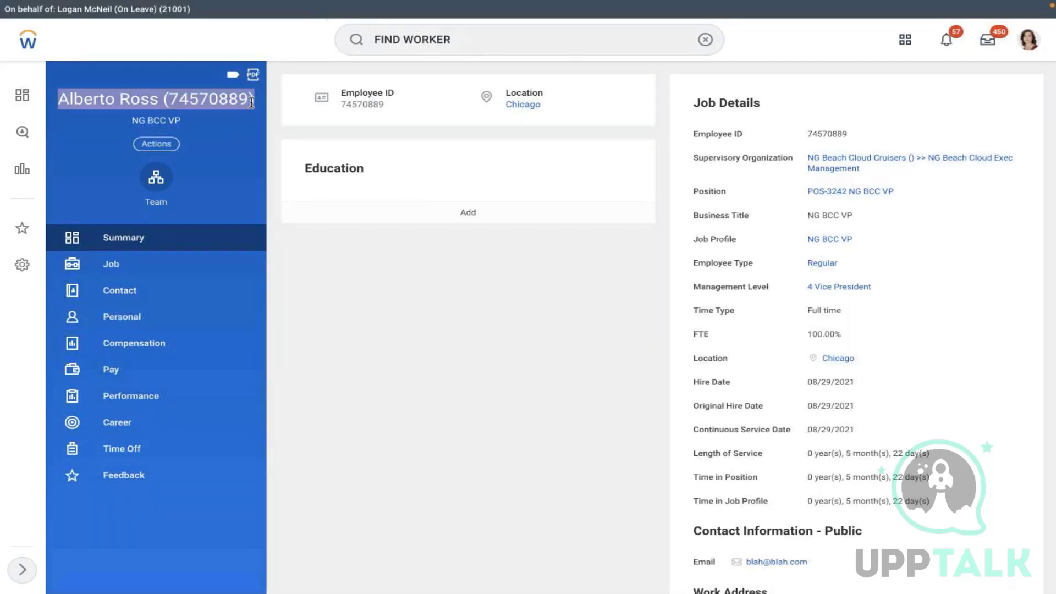
{"action": "key", "text": "ctrl+Left"}
{"action": "key", "text": "ctrl+Right"}
{"action": "key", "text": "ctrl+Right"}
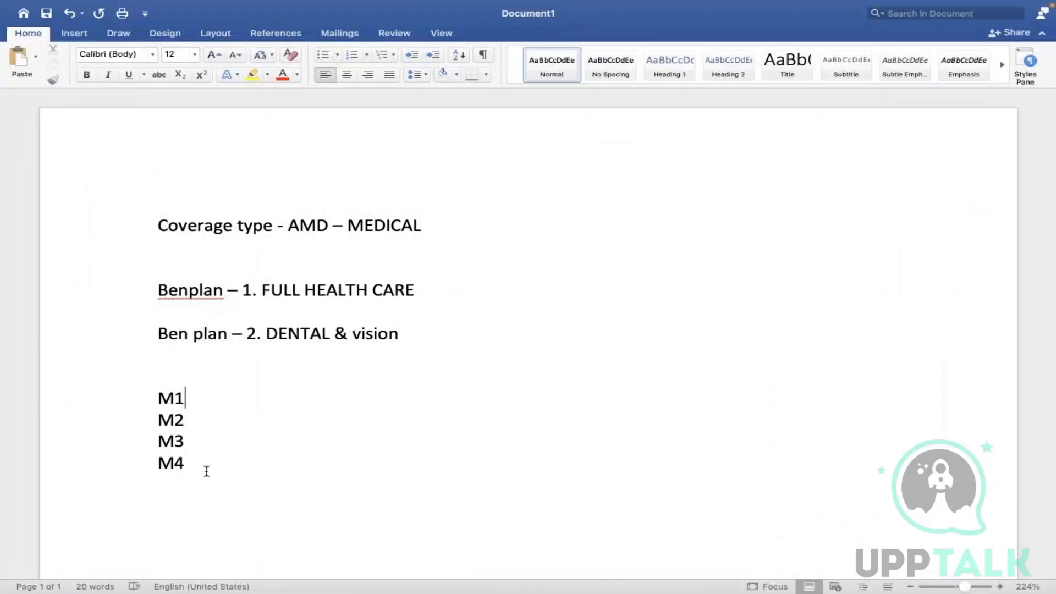
- Paste the copied worker name and ID on a new line below M4, then return to Workday
{"action": "left_click", "coordinate": [206, 472]}
{"action": "key", "text": "Return"}
{"action": "key", "text": "super+v"}
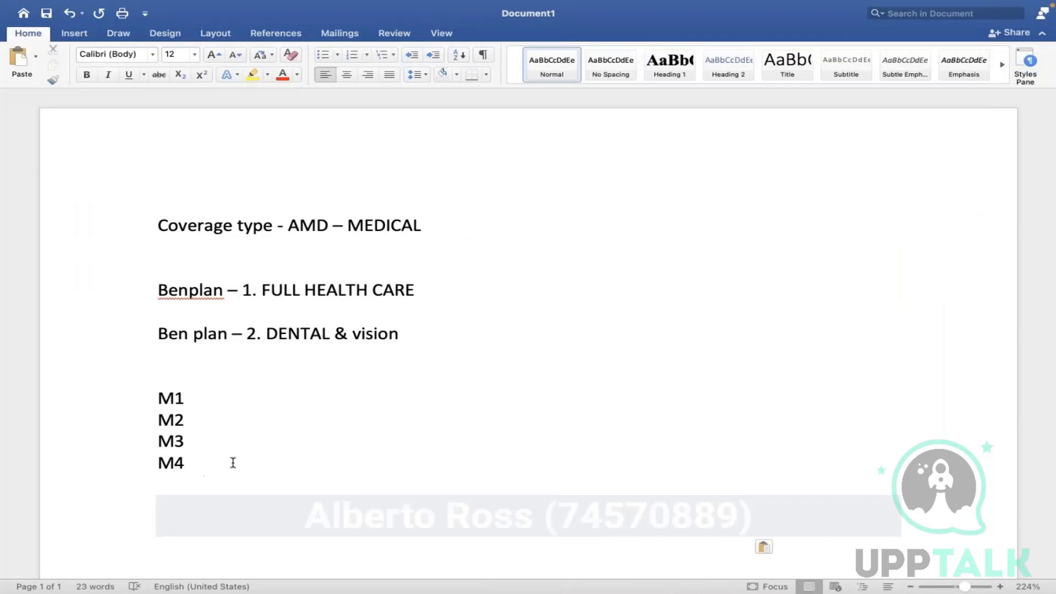
{"action": "left_click", "coordinate": [218, 457]}
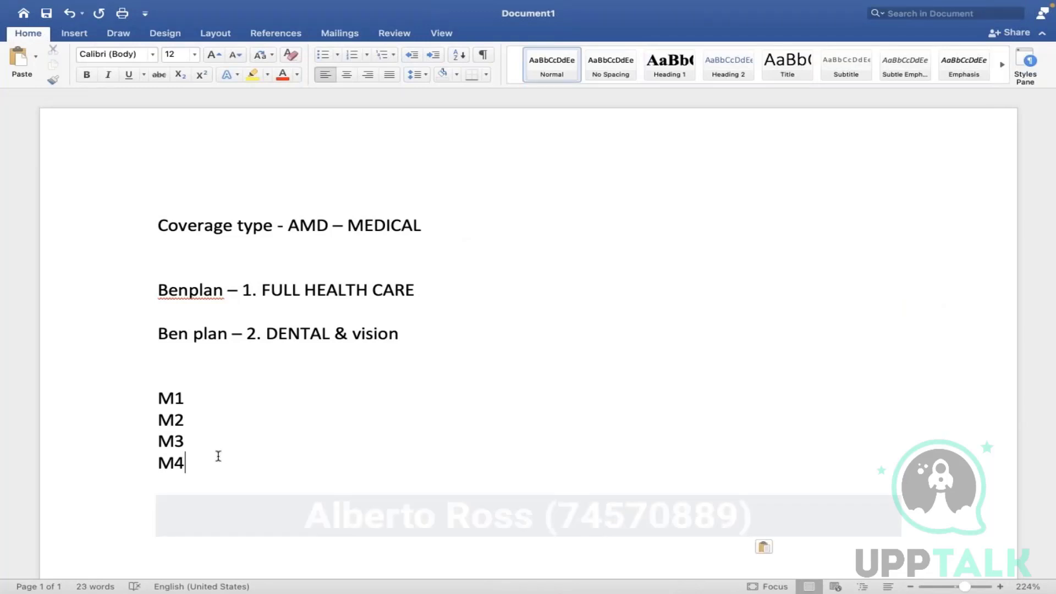
{"action": "left_click", "coordinate": [219, 504]}
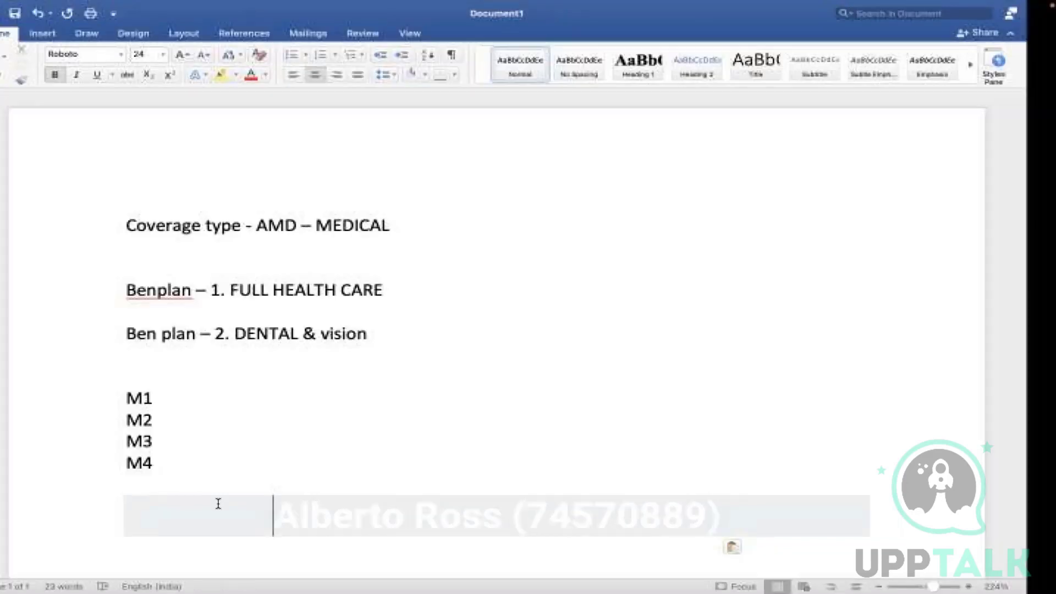
{"action": "key", "text": "ctrl+Right"}
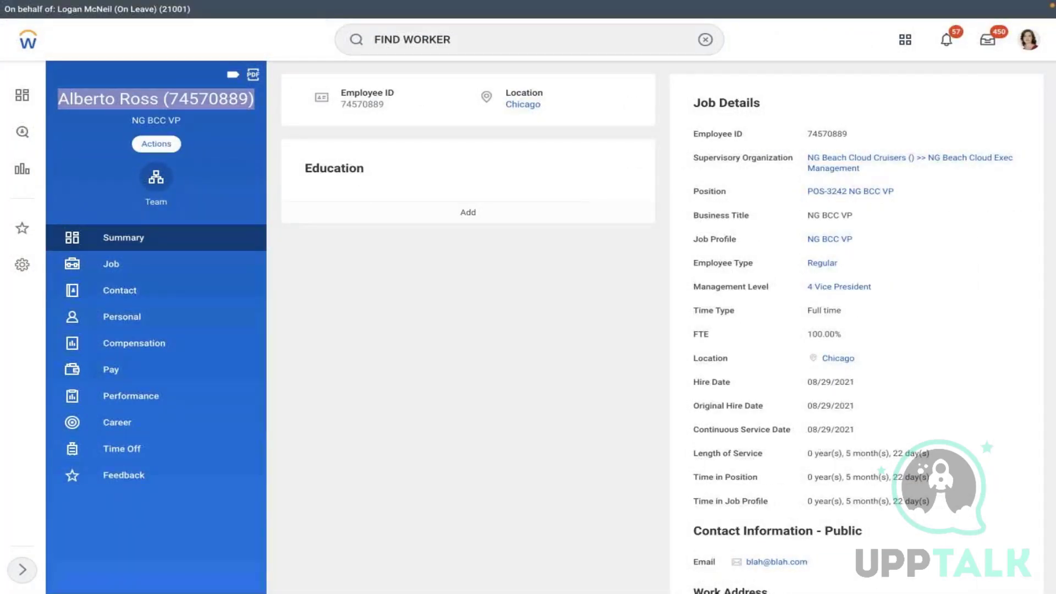
{"action": "left_click", "coordinate": [156, 143]}
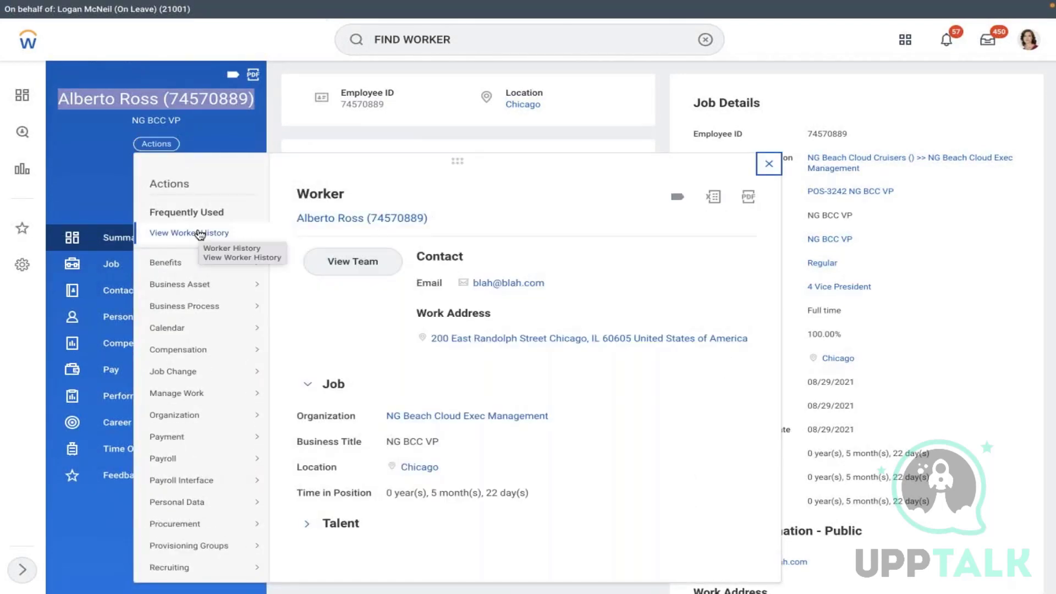
{"action": "mouse_move", "coordinate": [184, 263]}
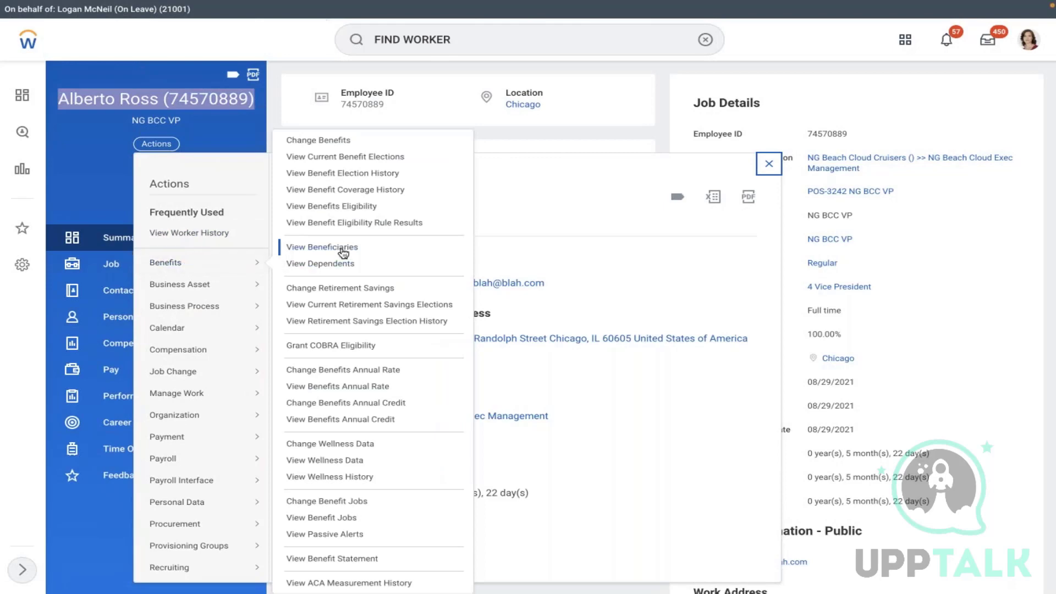
{"action": "left_click", "coordinate": [323, 142]}
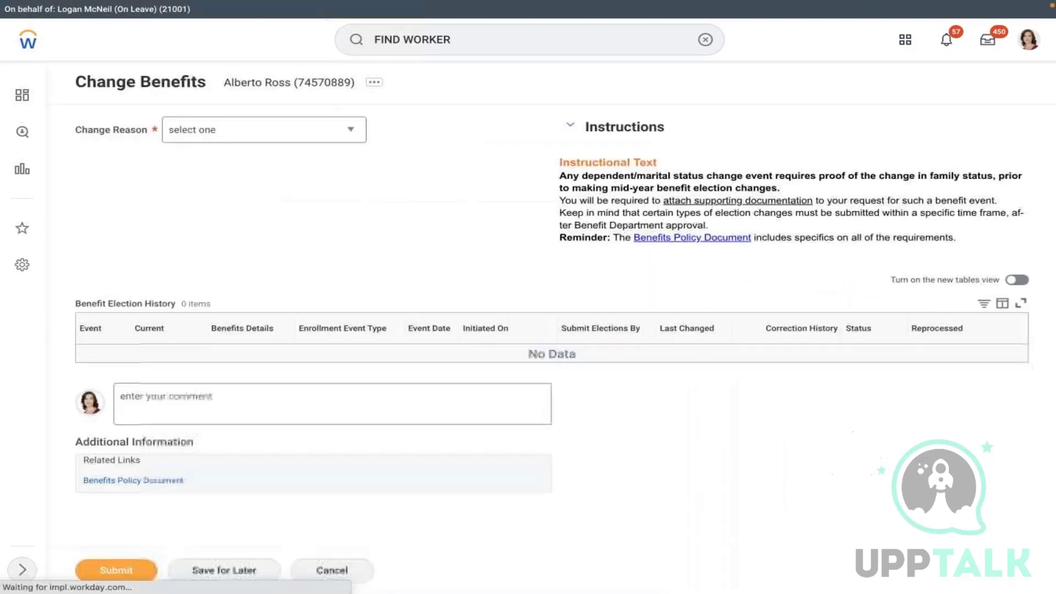
{"action": "left_click", "coordinate": [325, 130]}
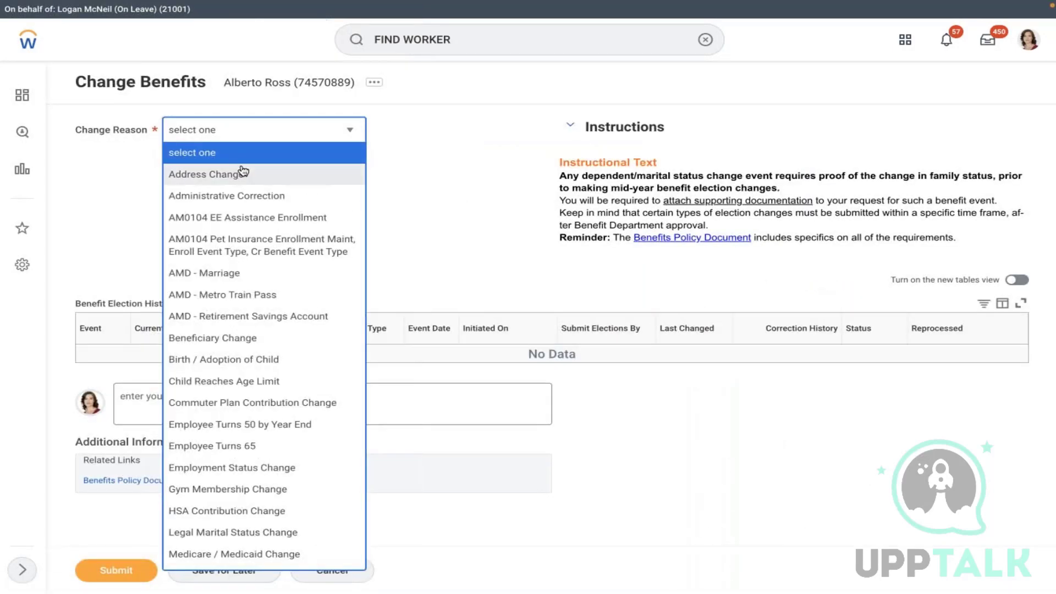
{"action": "left_click", "coordinate": [232, 273]}
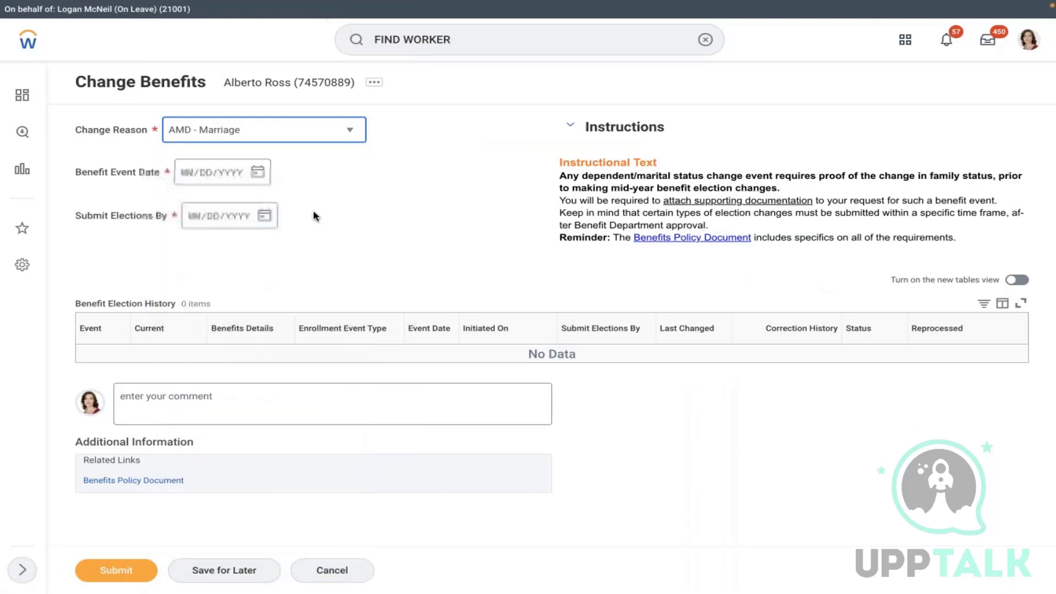
{"action": "left_click", "coordinate": [257, 172]}
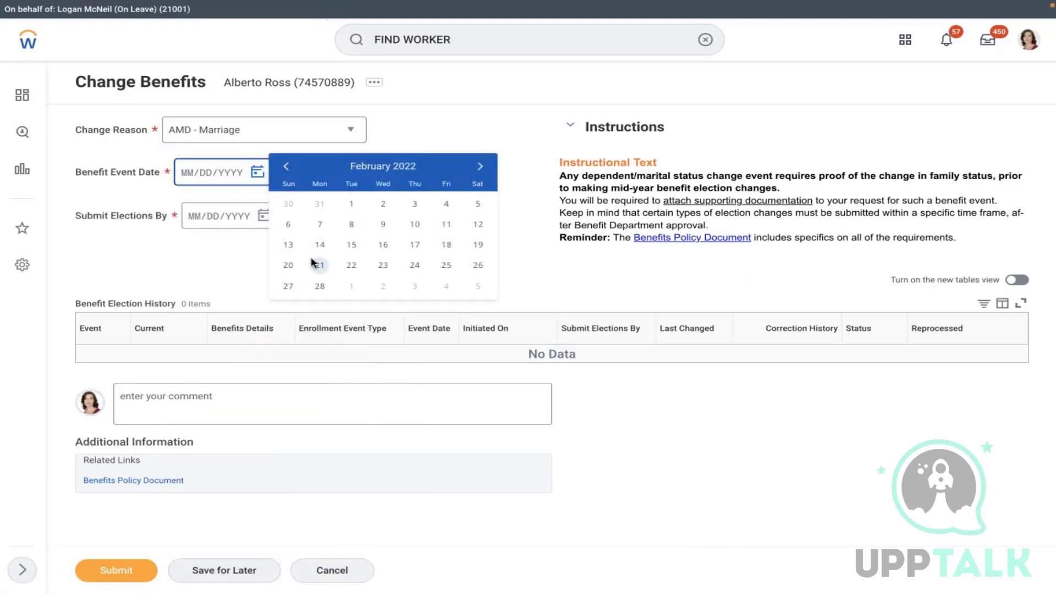
{"action": "left_click", "coordinate": [446, 245]}
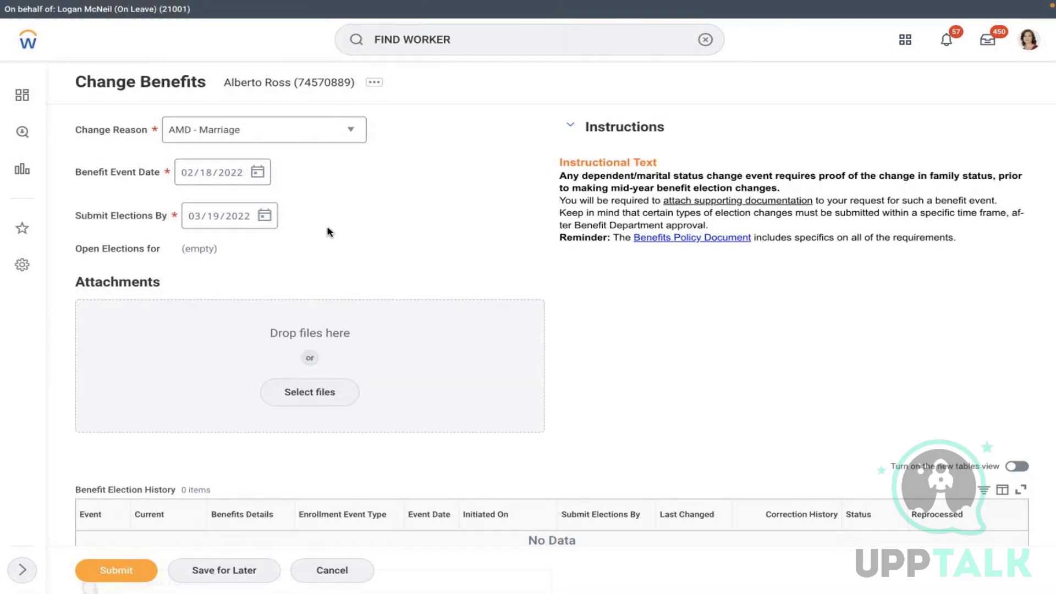
{"action": "left_click", "coordinate": [332, 570]}
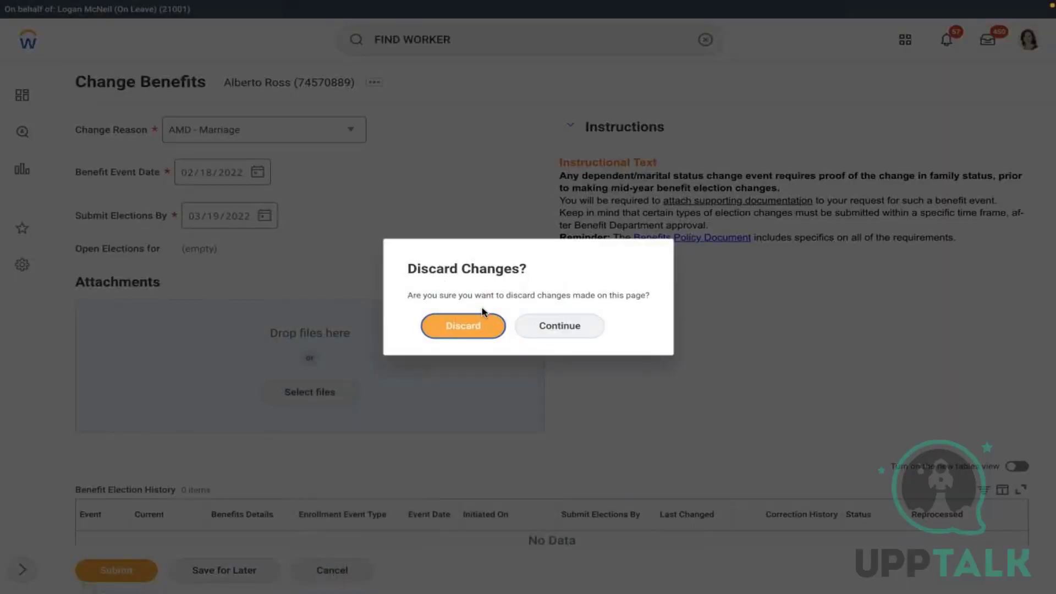
{"action": "left_click", "coordinate": [475, 325]}
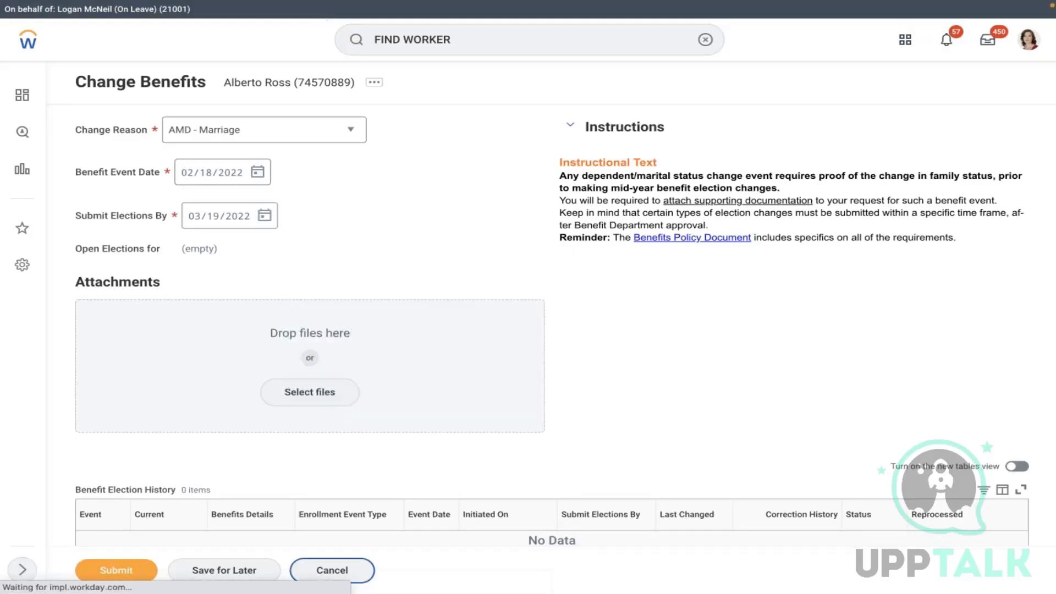
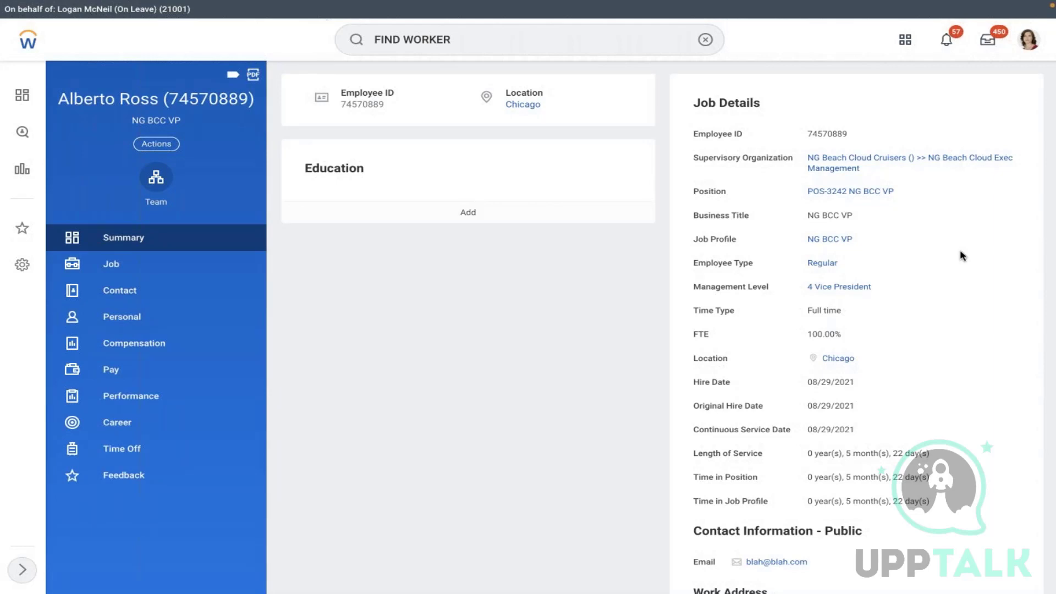
- Run the View Company report for Global Modern Services, Inc. (USA), listing its 228 members
{"action": "left_click", "coordinate": [705, 39]}
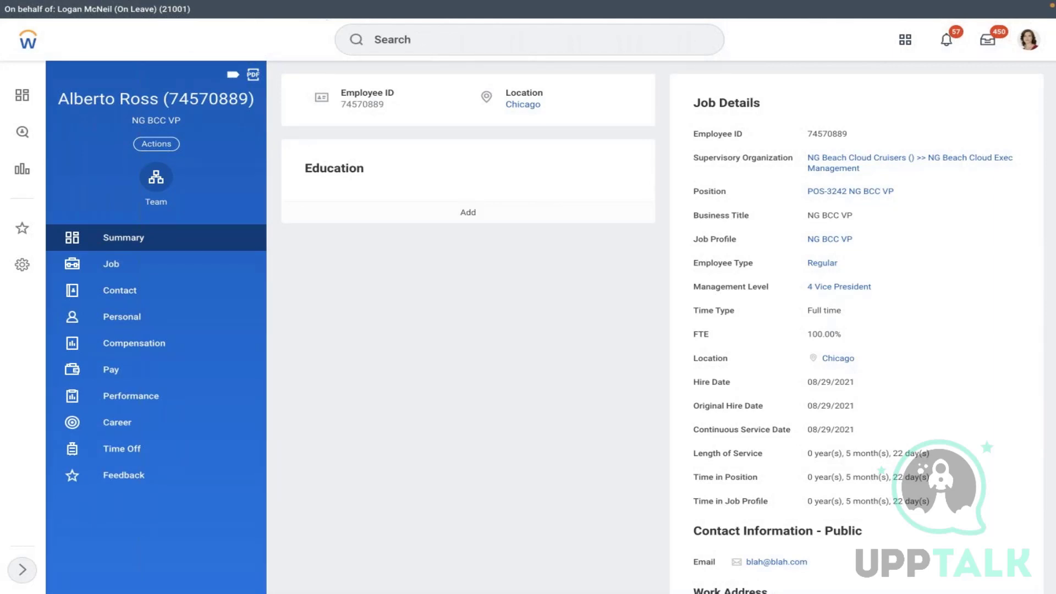
{"action": "left_click", "coordinate": [466, 44]}
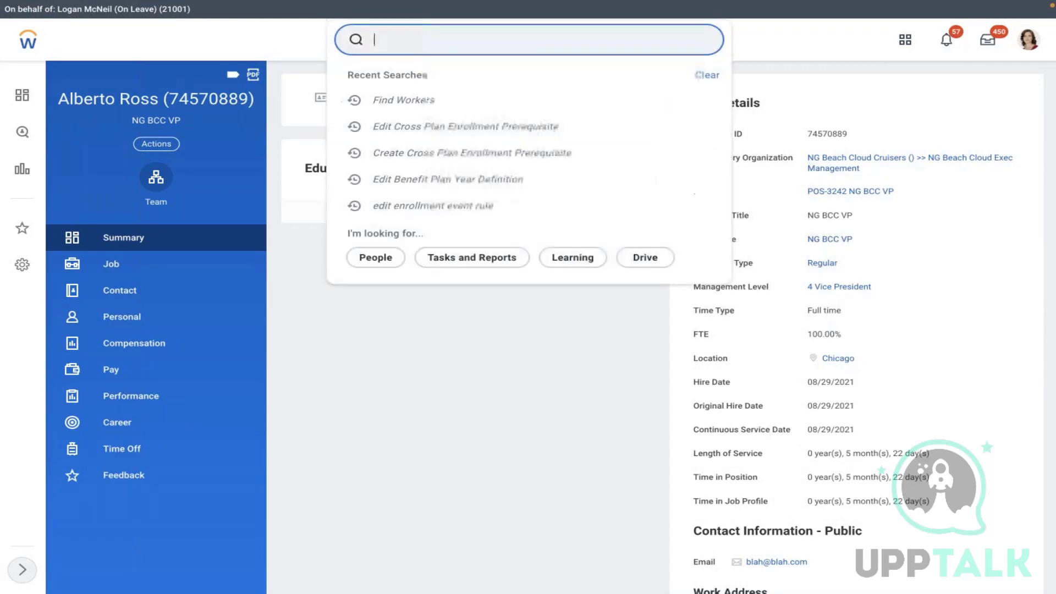
{"action": "type", "text": "VIEW COMPAN"}
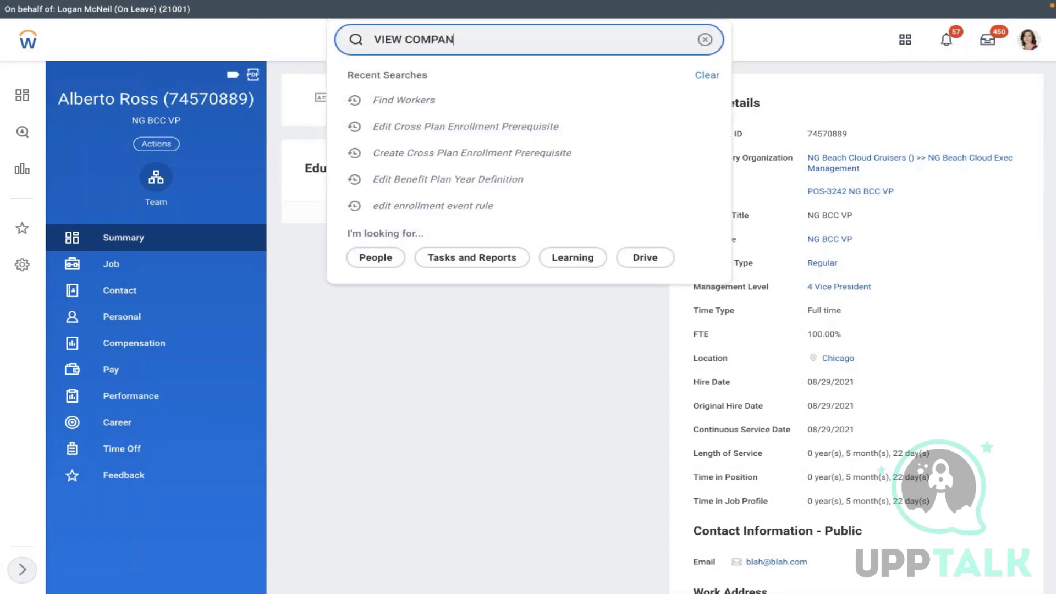
{"action": "type", "text": "Y"}
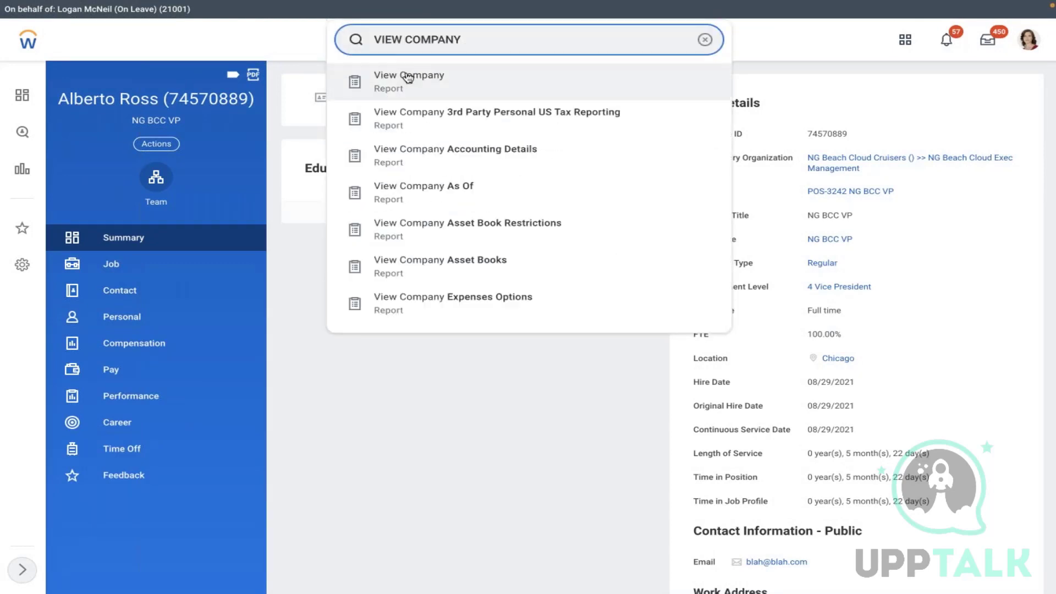
{"action": "left_click", "coordinate": [406, 78]}
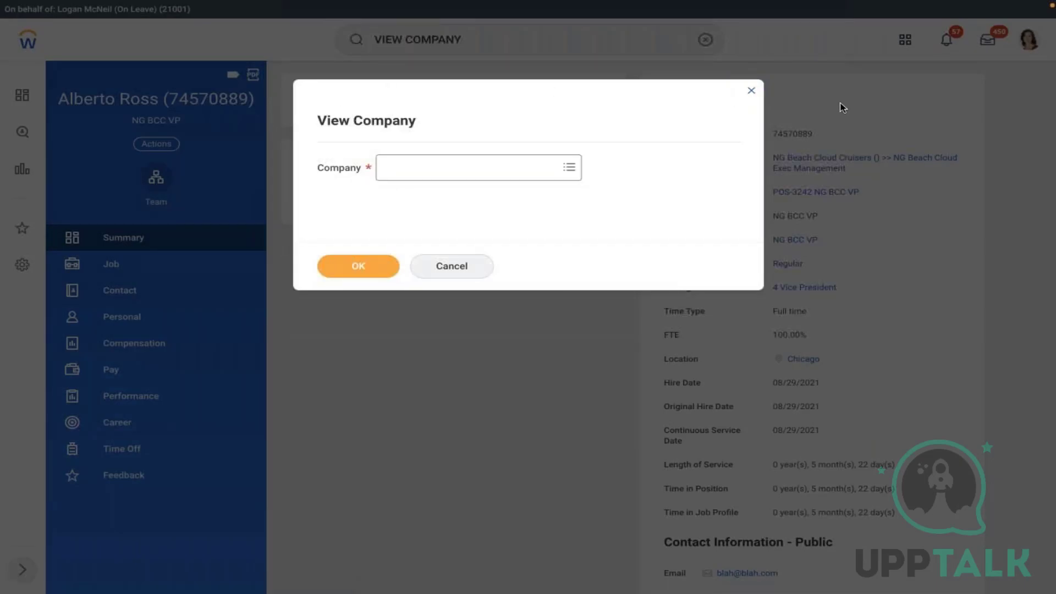
{"action": "left_click", "coordinate": [486, 172]}
{"action": "type", "text": "GLOBAL"}
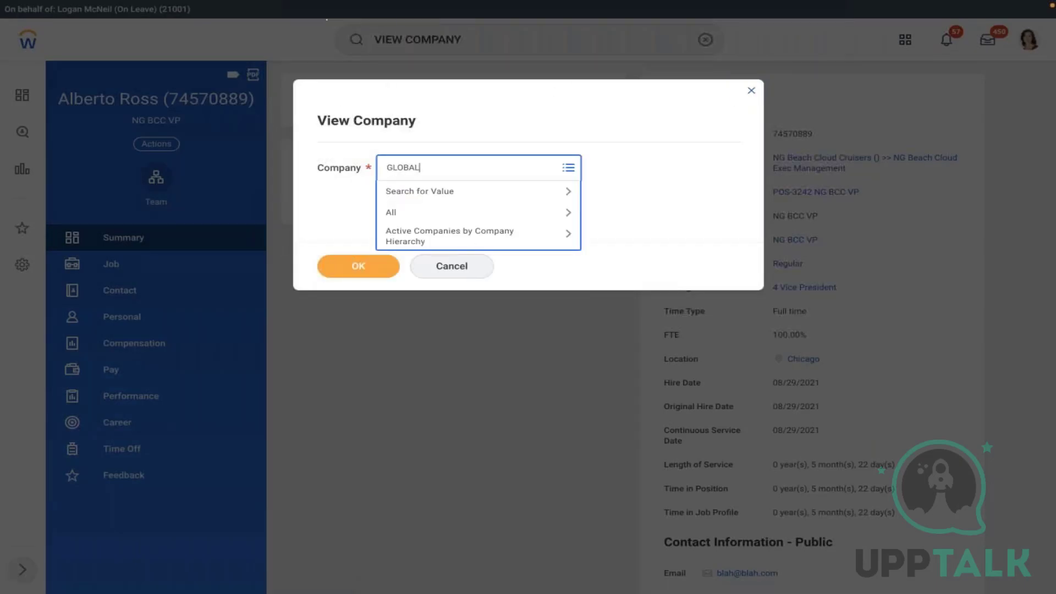
{"action": "key", "text": "Return"}
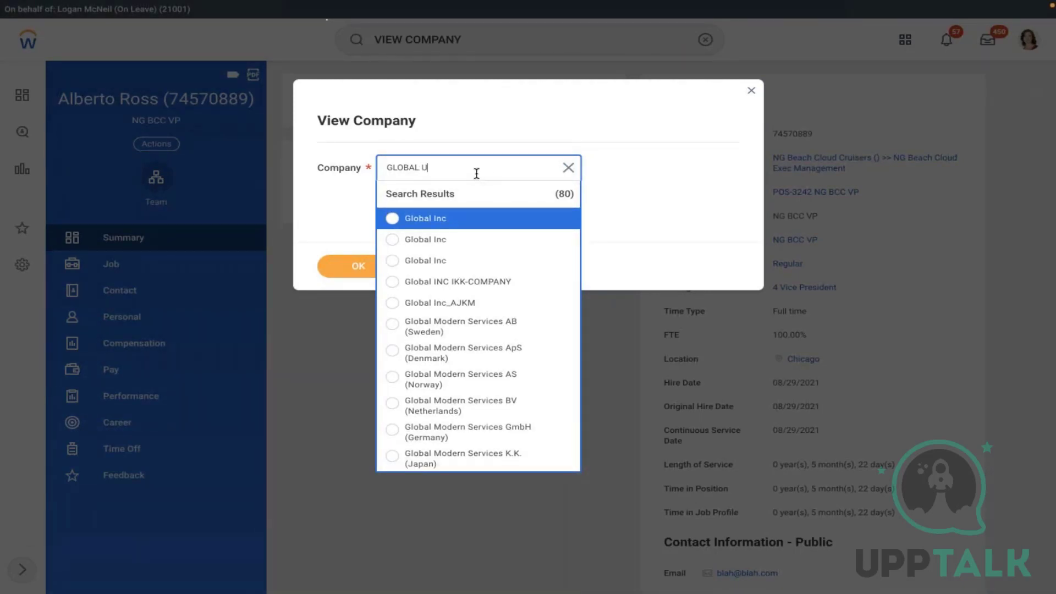
{"action": "type", "text": "USA"}
{"action": "key", "text": "Return"}
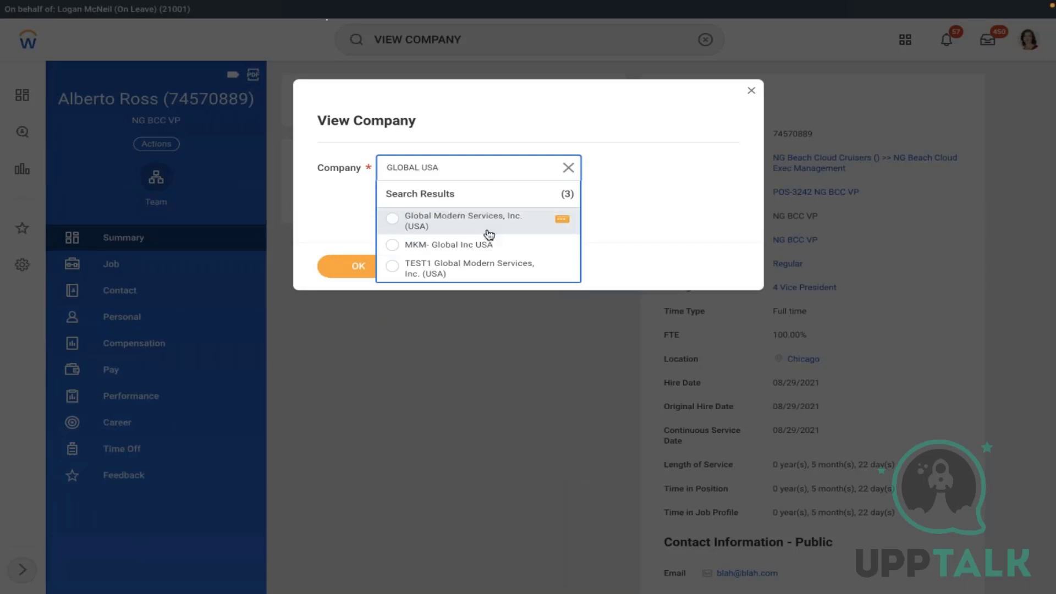
{"action": "left_click", "coordinate": [462, 220]}
{"action": "left_click", "coordinate": [365, 265]}
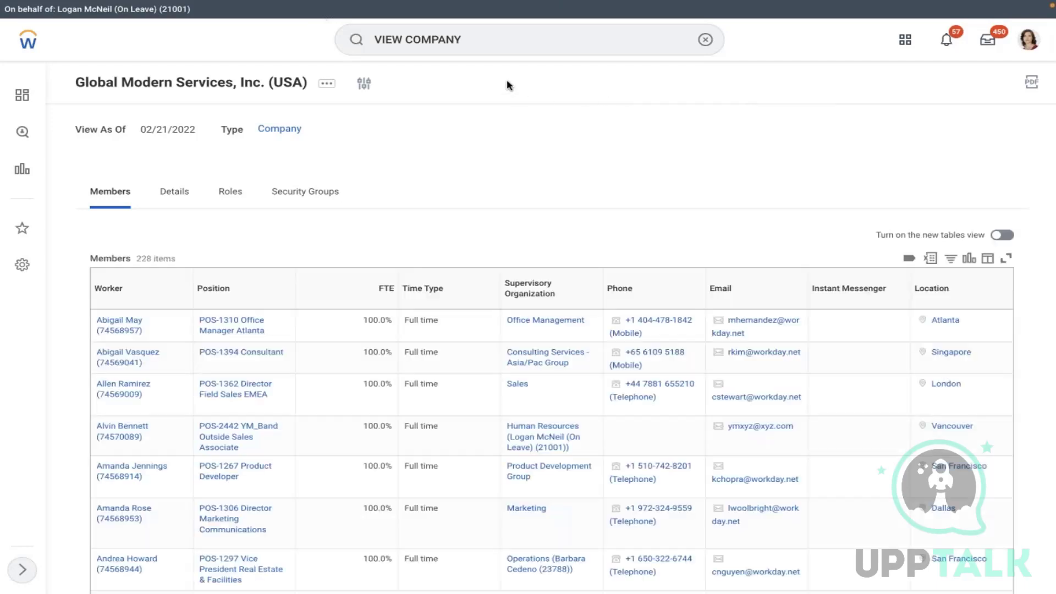
- Filter the company members to Location Chicago (28 of 228) and open the first worker's profile
{"action": "left_click", "coordinate": [977, 301]}
{"action": "left_click", "coordinate": [936, 464]}
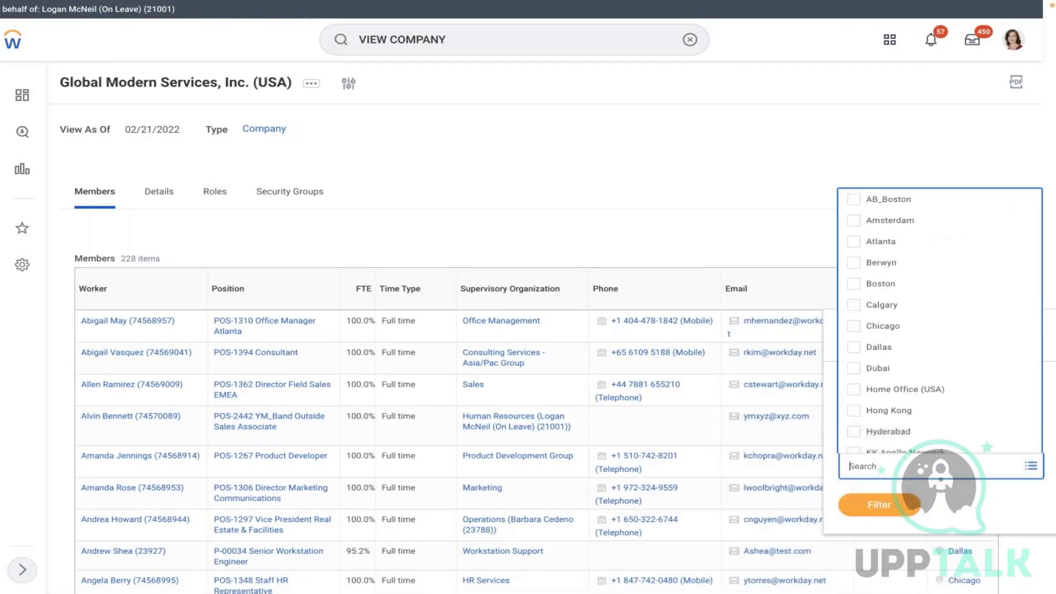
{"action": "type", "text": "CHICAGO"}
{"action": "key", "text": "Return"}
{"action": "left_click", "coordinate": [879, 526]}
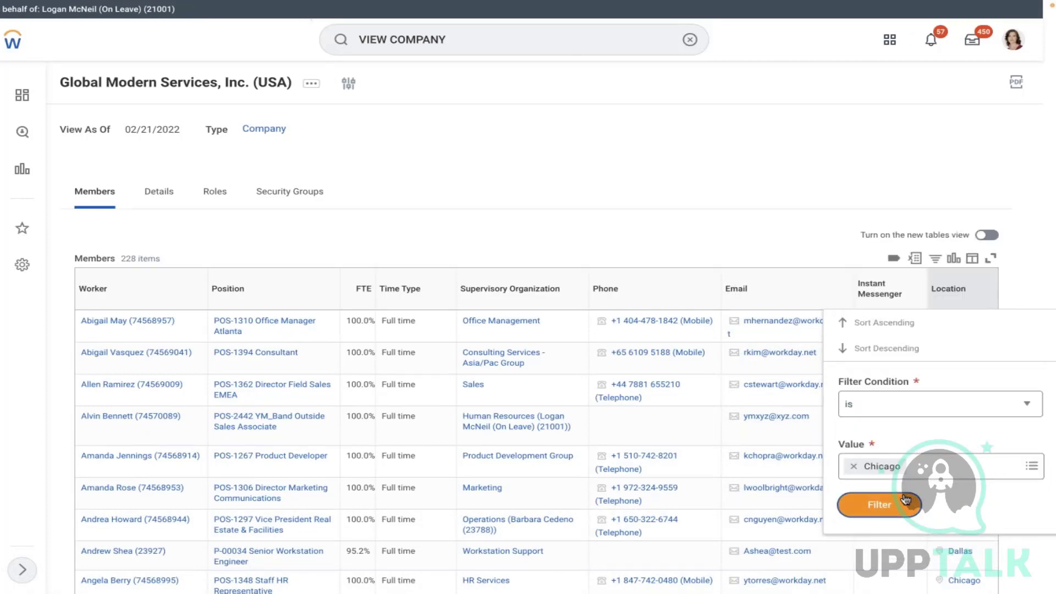
{"action": "left_click", "coordinate": [875, 503]}
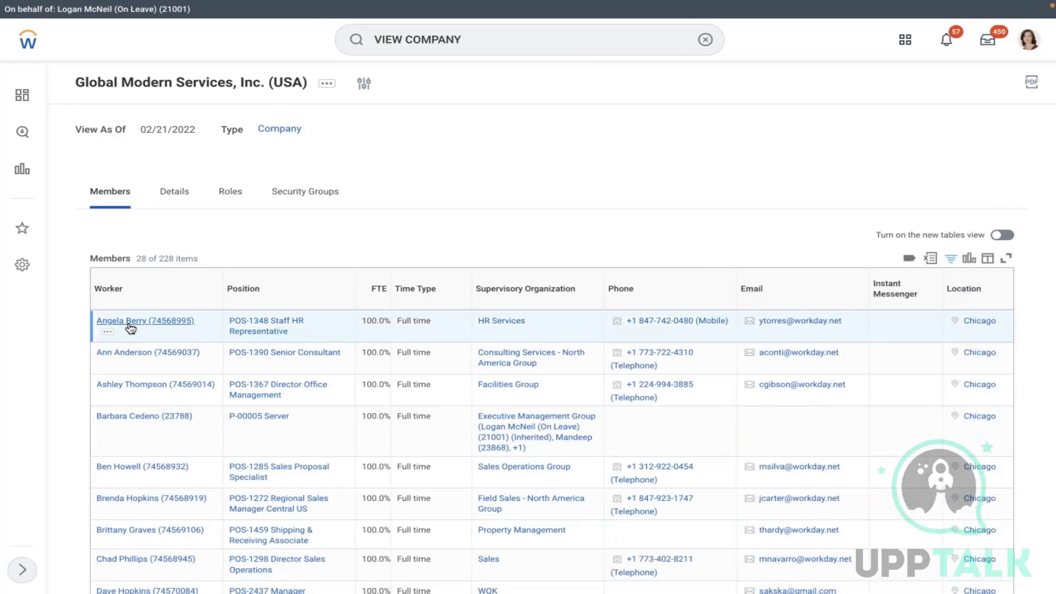
{"action": "left_click", "coordinate": [130, 321]}
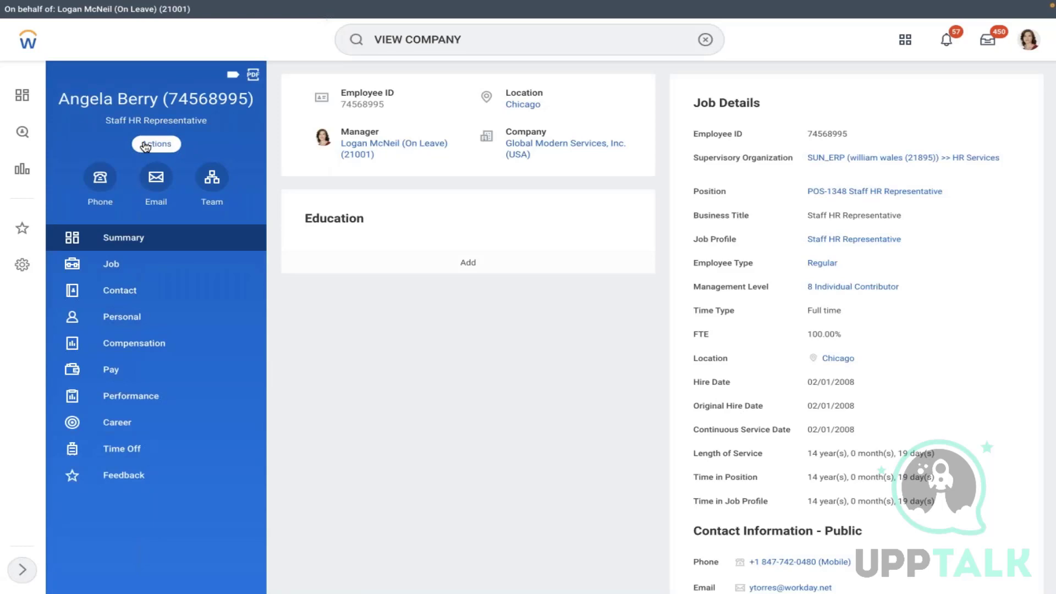
{"action": "left_click", "coordinate": [146, 144]}
{"action": "mouse_move", "coordinate": [253, 263]}
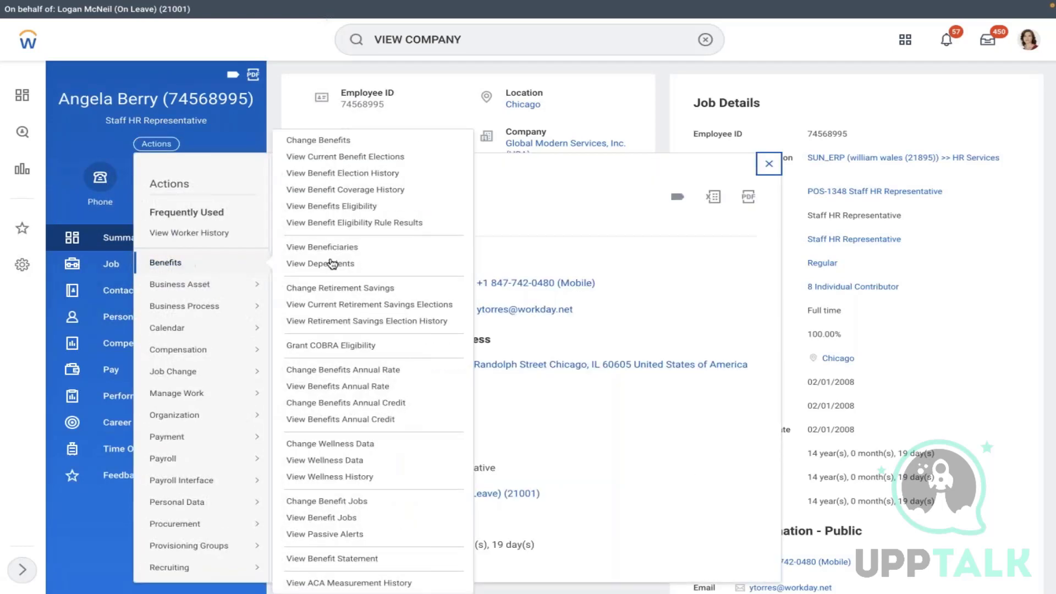
{"action": "left_click", "coordinate": [317, 140]}
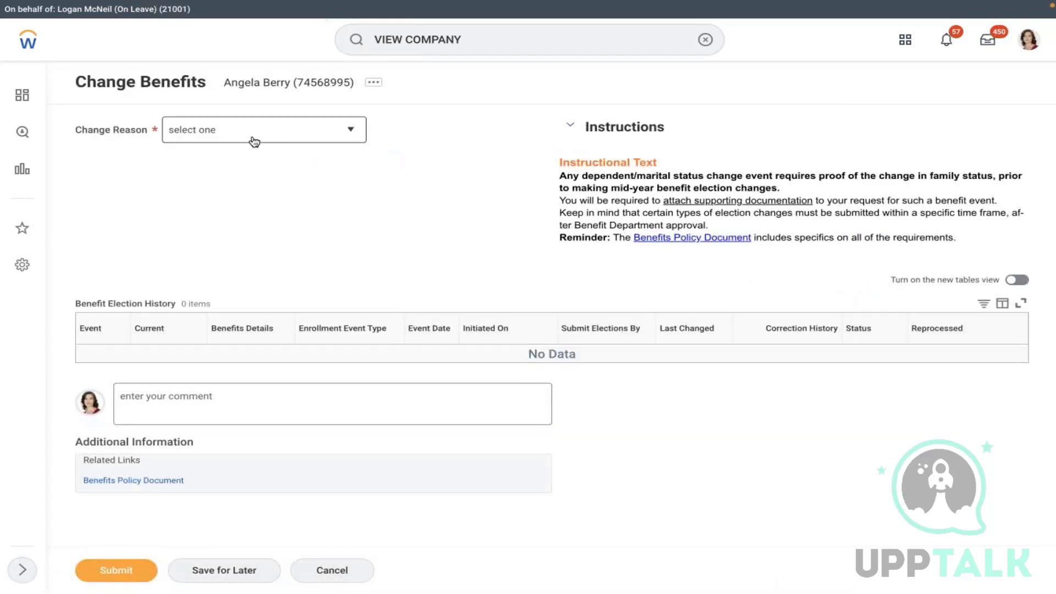
{"action": "left_click", "coordinate": [252, 130]}
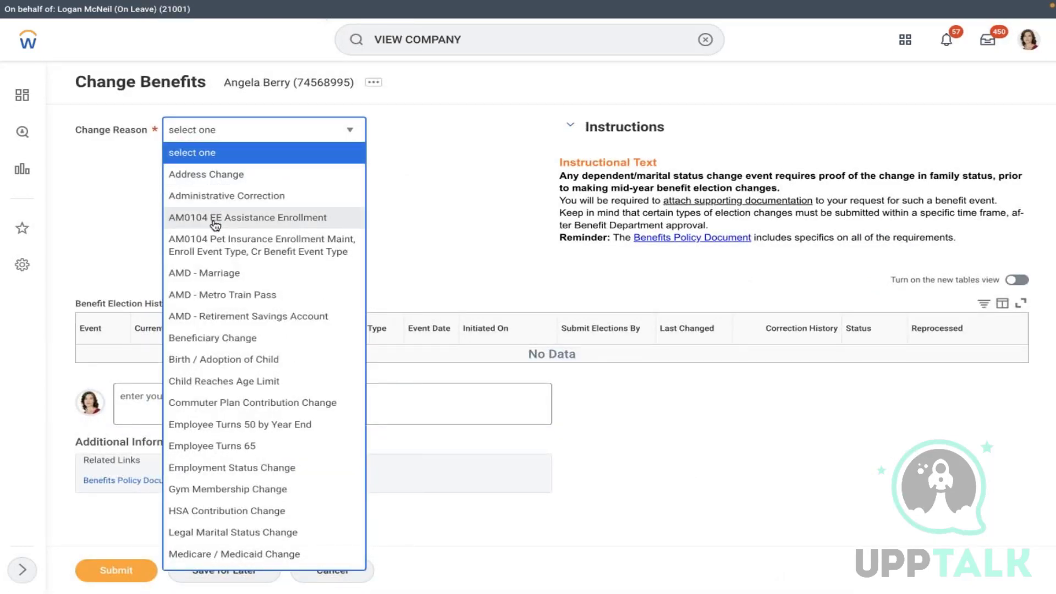
{"action": "left_click", "coordinate": [201, 274]}
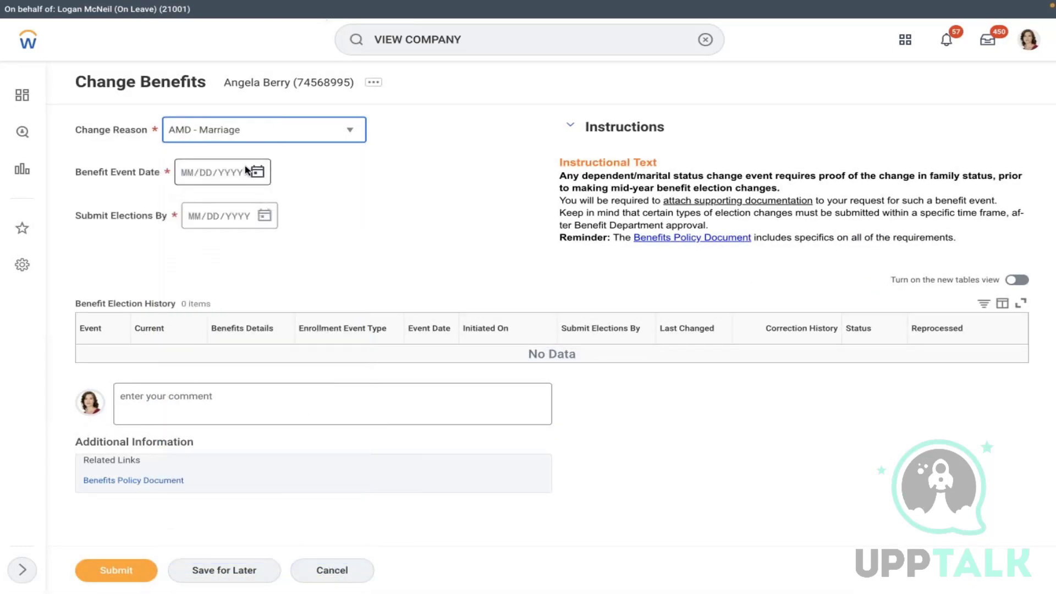
{"action": "left_click", "coordinate": [247, 171]}
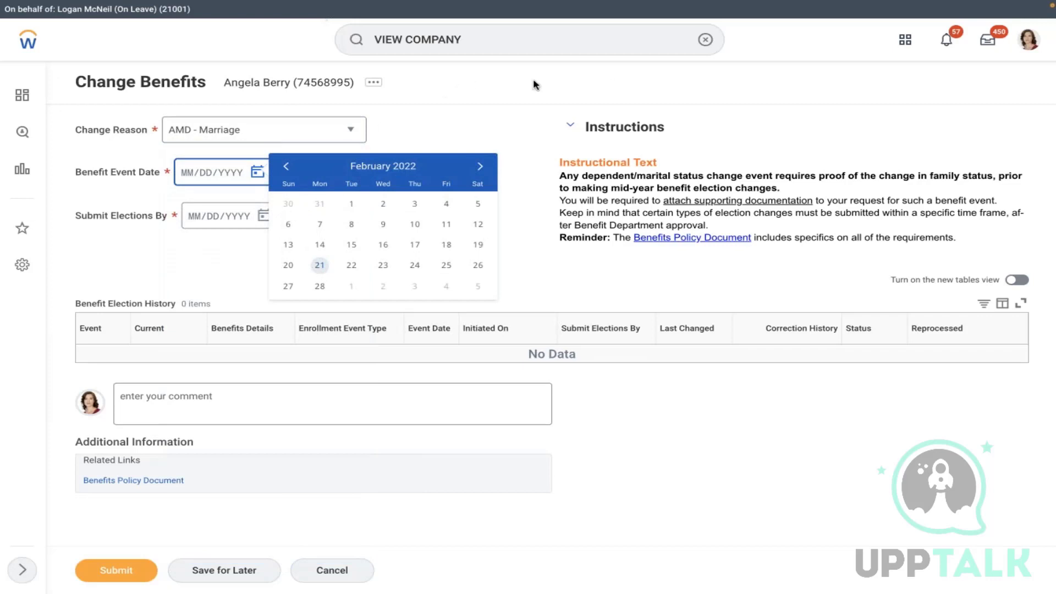
{"action": "left_click", "coordinate": [447, 224]}
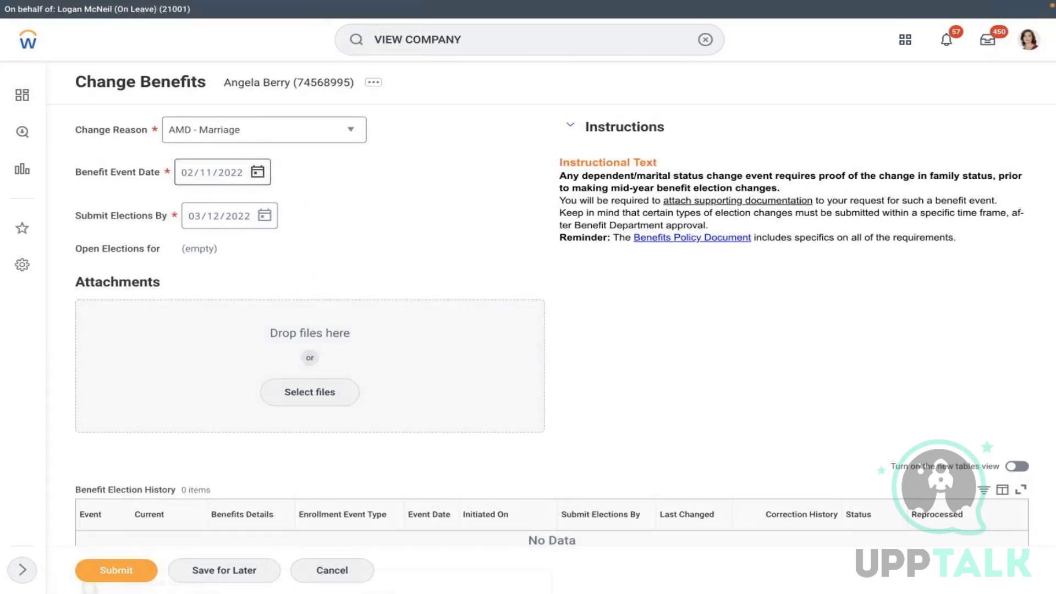
{"action": "left_click", "coordinate": [258, 172]}
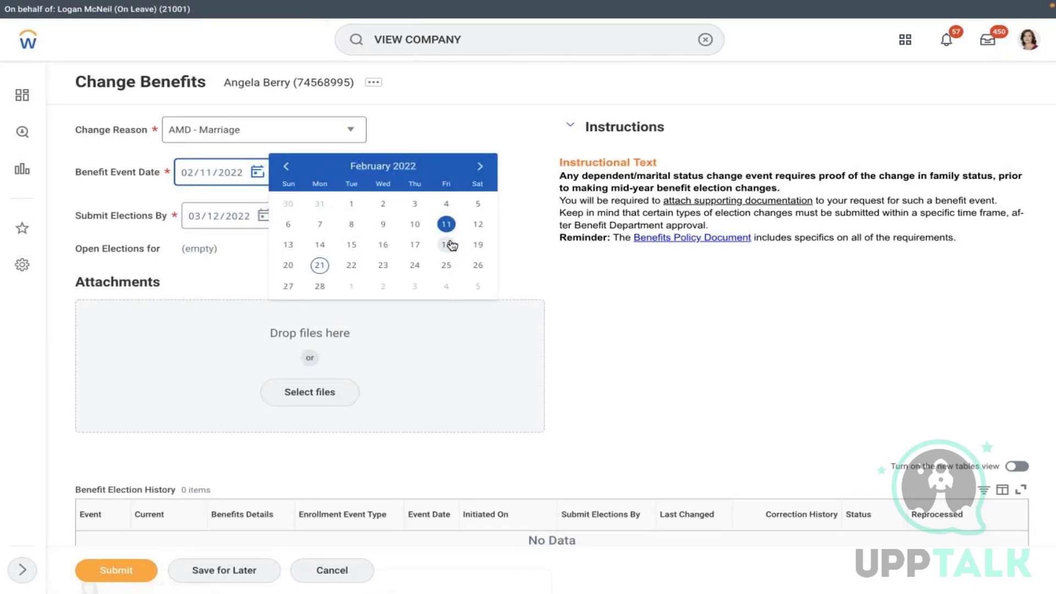
{"action": "left_click", "coordinate": [414, 224]}
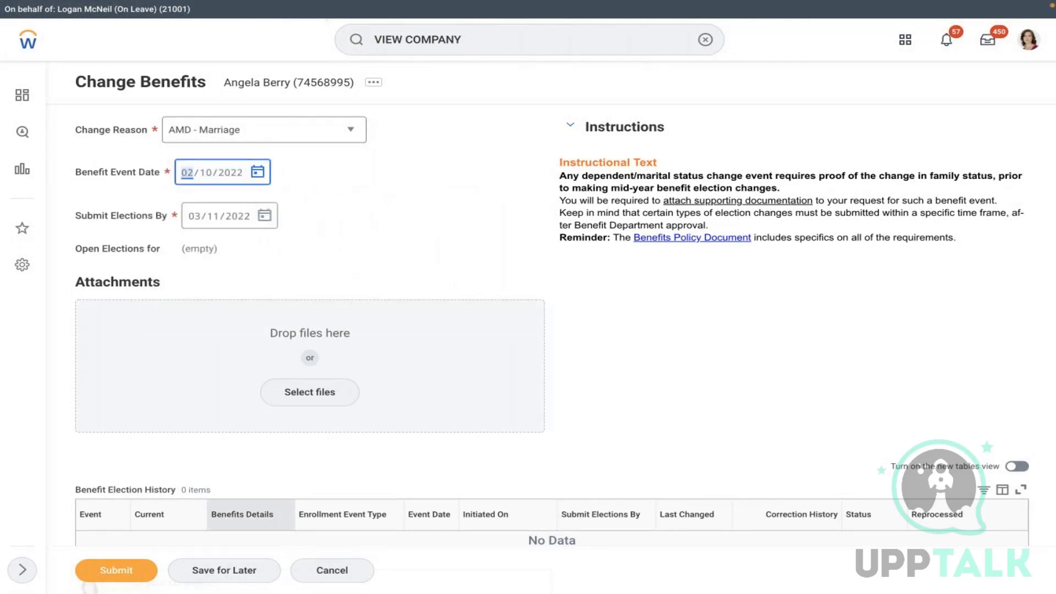
{"action": "left_click", "coordinate": [330, 569]}
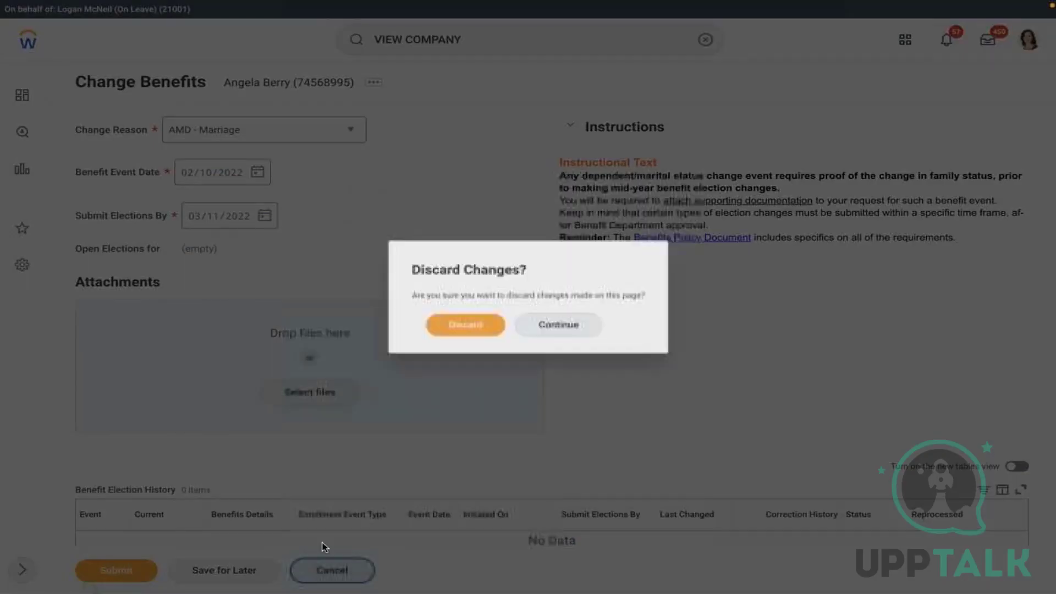
{"action": "left_click", "coordinate": [444, 328]}
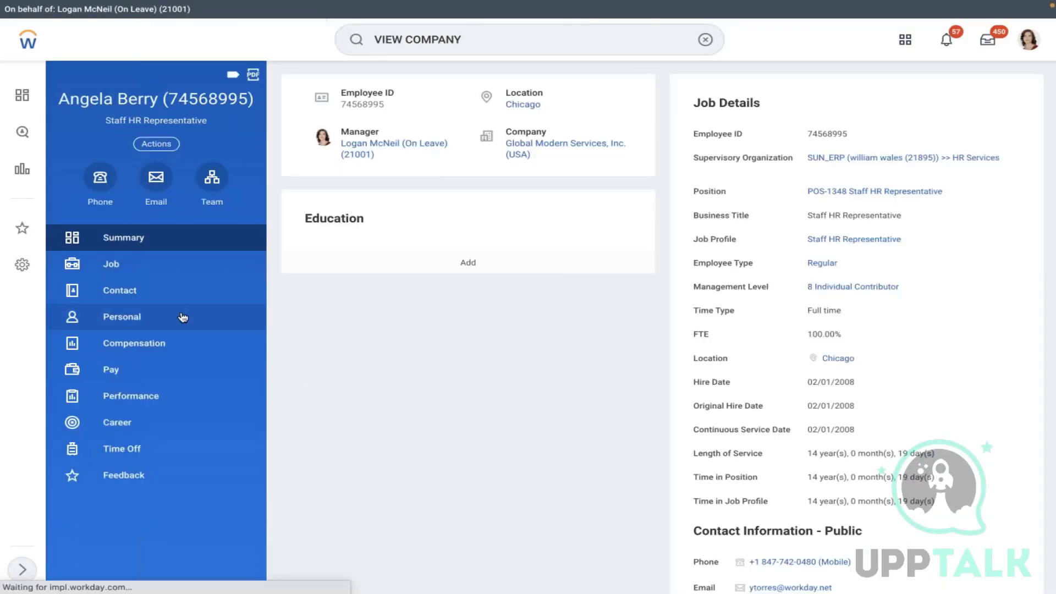
- Show the worker's Contact details and enter BEN in the search box
{"action": "left_click", "coordinate": [118, 299]}
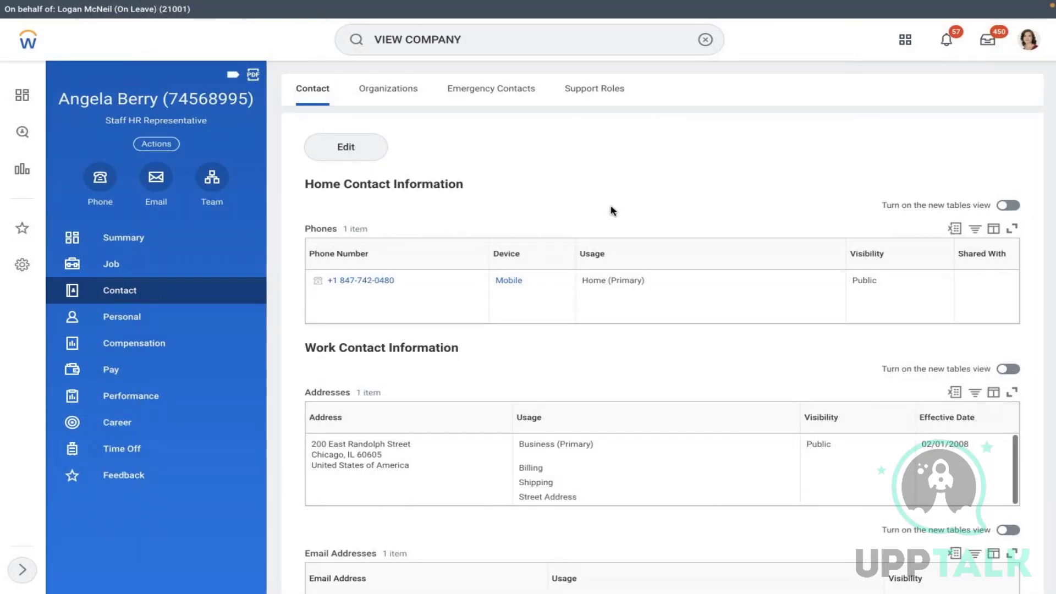
{"action": "left_click", "coordinate": [705, 40]}
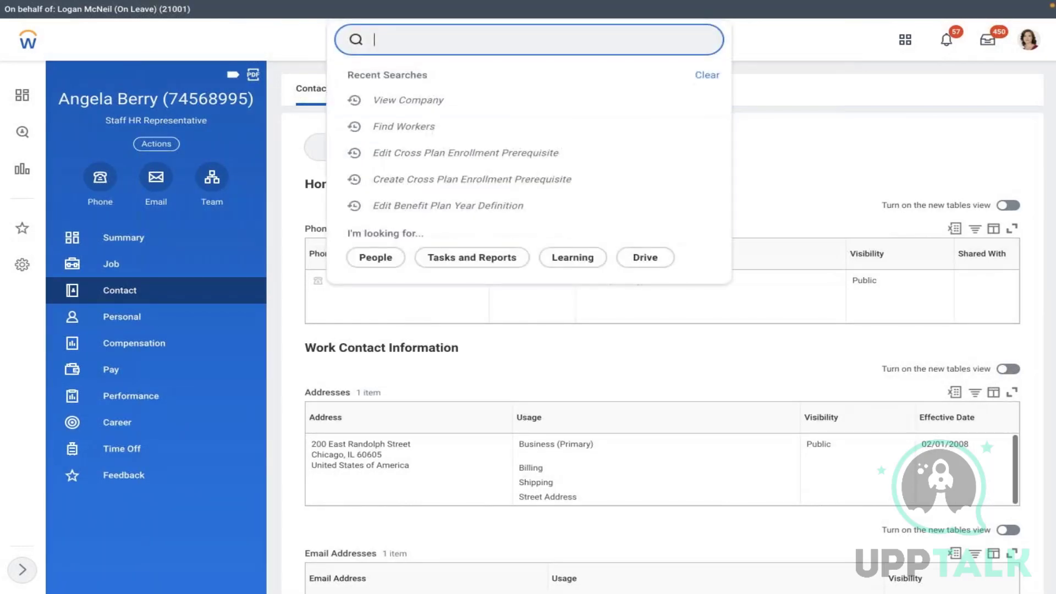
{"action": "type", "text": "BEN"}
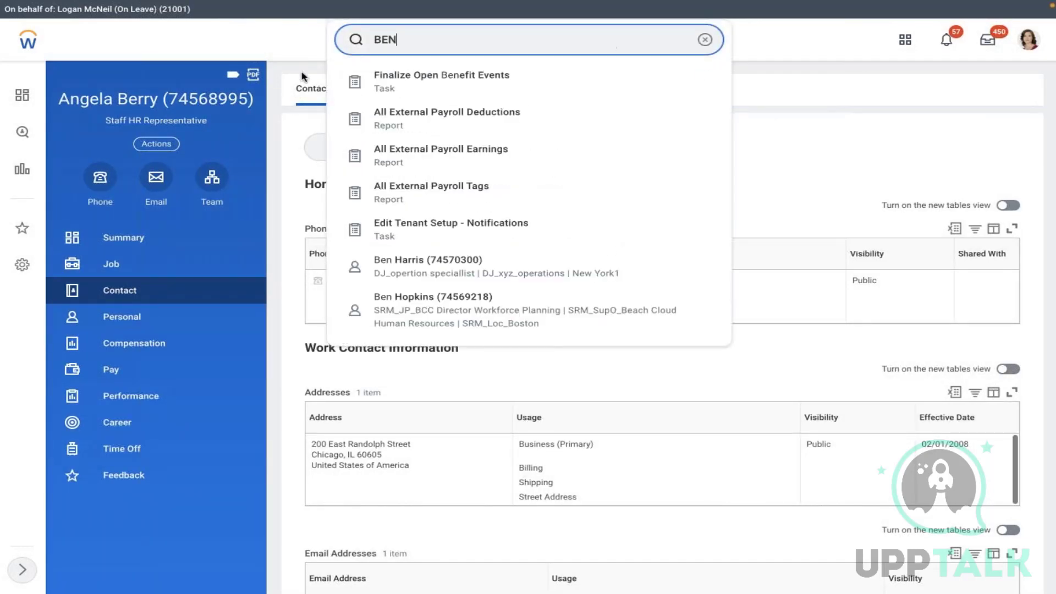
{"action": "left_click", "coordinate": [176, 100]}
- Paste the worker's employee ID below the Coverage type line in the Word notes
{"action": "left_click_drag", "start_coordinate": [171, 99], "coordinate": [240, 99]}
{"action": "key", "text": "super+c"}
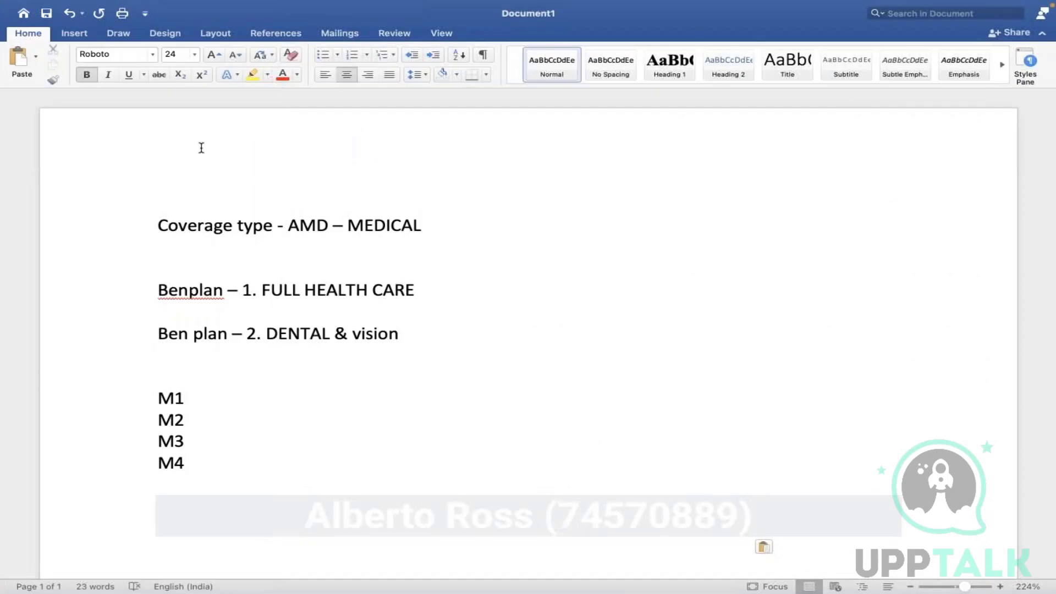
{"action": "left_click", "coordinate": [200, 146]}
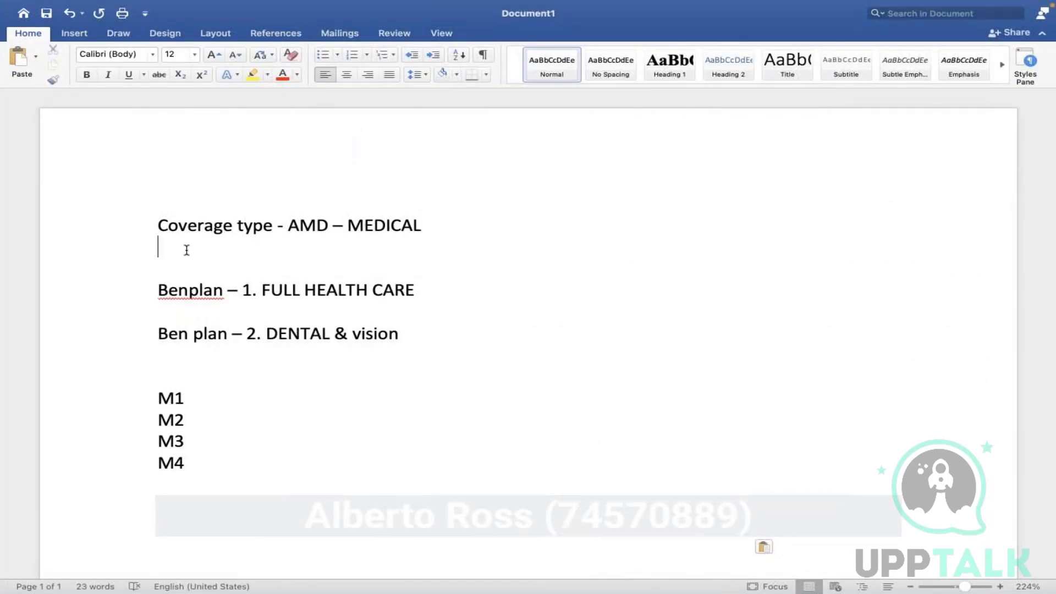
{"action": "key", "text": "super+v"}
{"action": "key", "text": "ctrl+Left"}
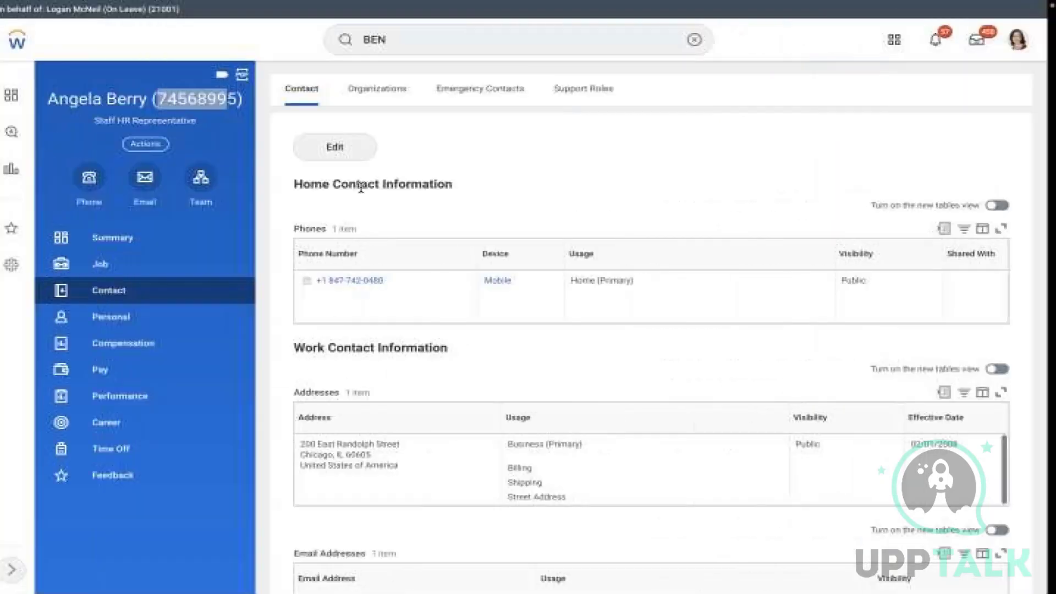
- Search BEN P and run the Benefit Plans report as of the default date
{"action": "left_click", "coordinate": [706, 40]}
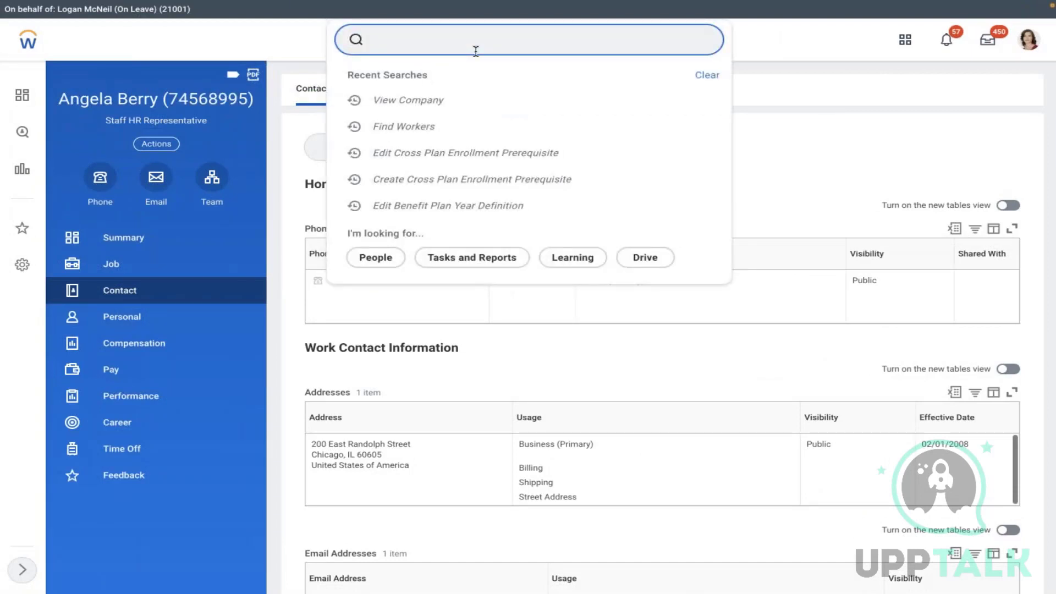
{"action": "type", "text": "BEN P"}
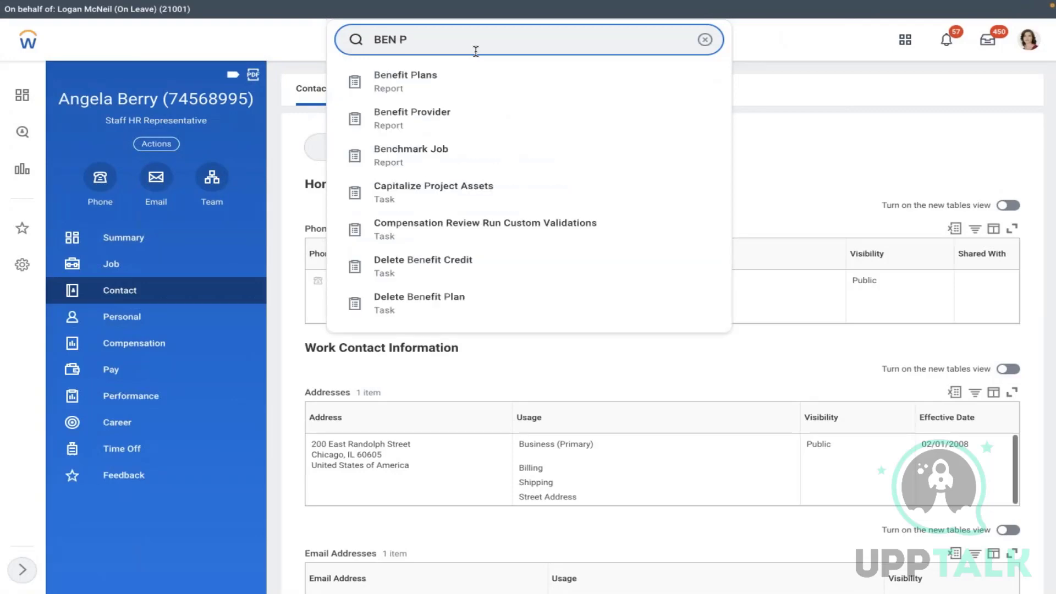
{"action": "left_click", "coordinate": [495, 88]}
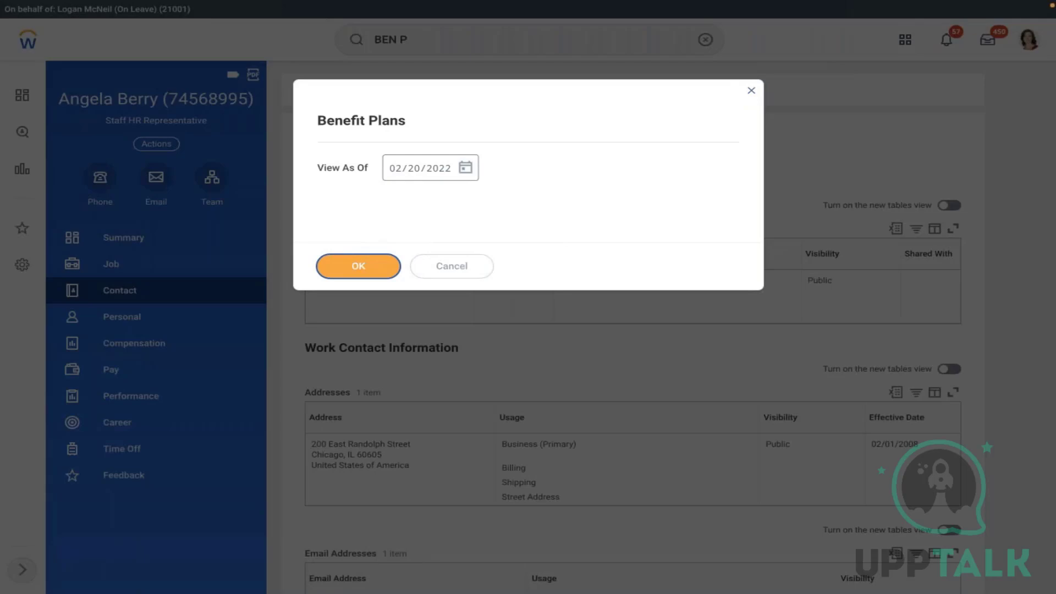
{"action": "left_click", "coordinate": [358, 266]}
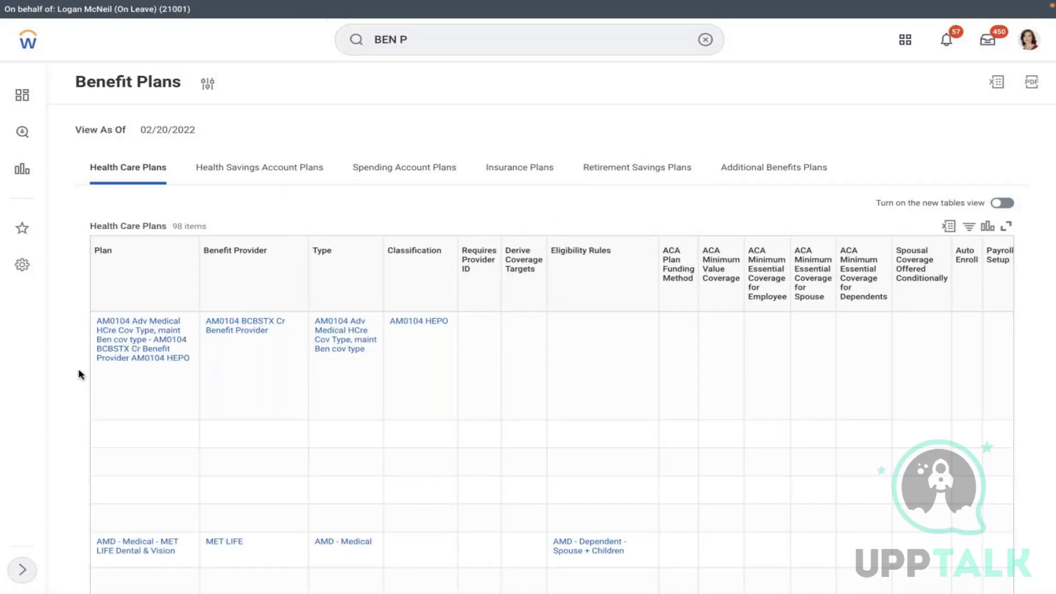
{"action": "left_click", "coordinate": [136, 352]}
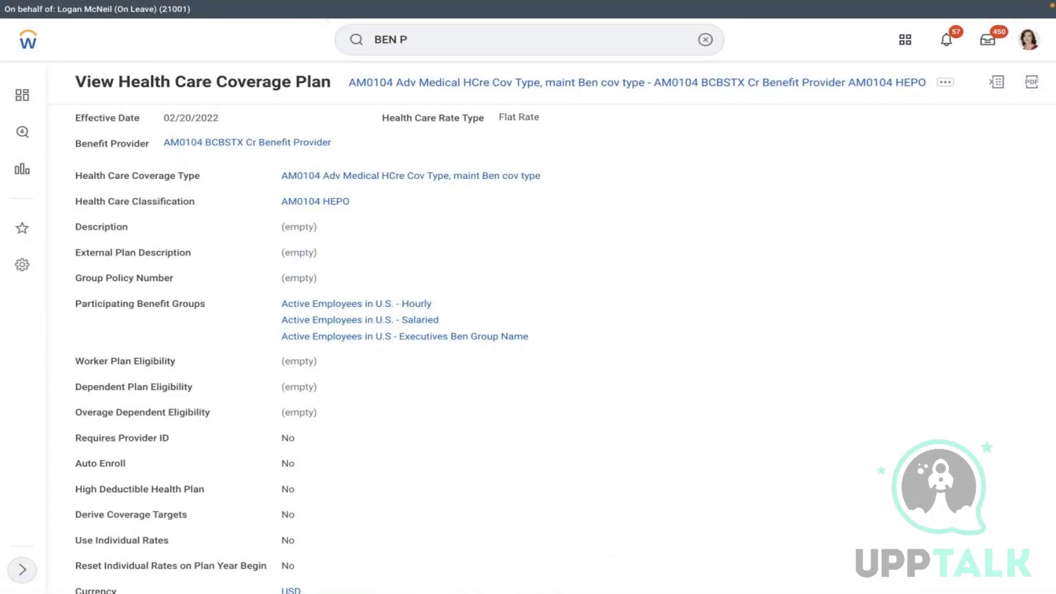
- Open the AMD - Medical - MET LIFE Dental & Vision plan's Active Employees in U.S. - Salaried group
{"action": "key", "text": "Return"}
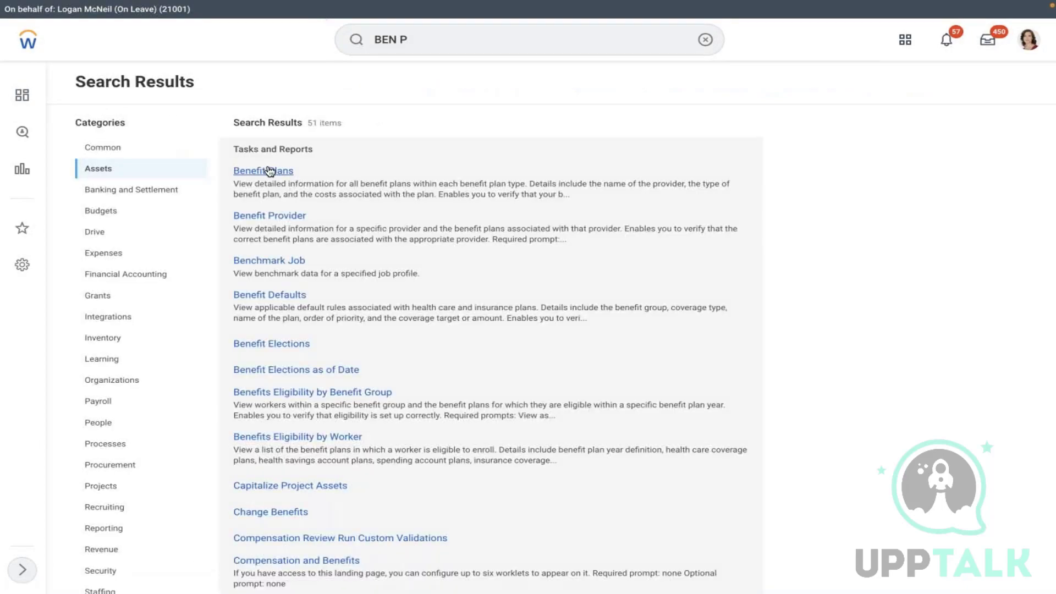
{"action": "left_click", "coordinate": [270, 171]}
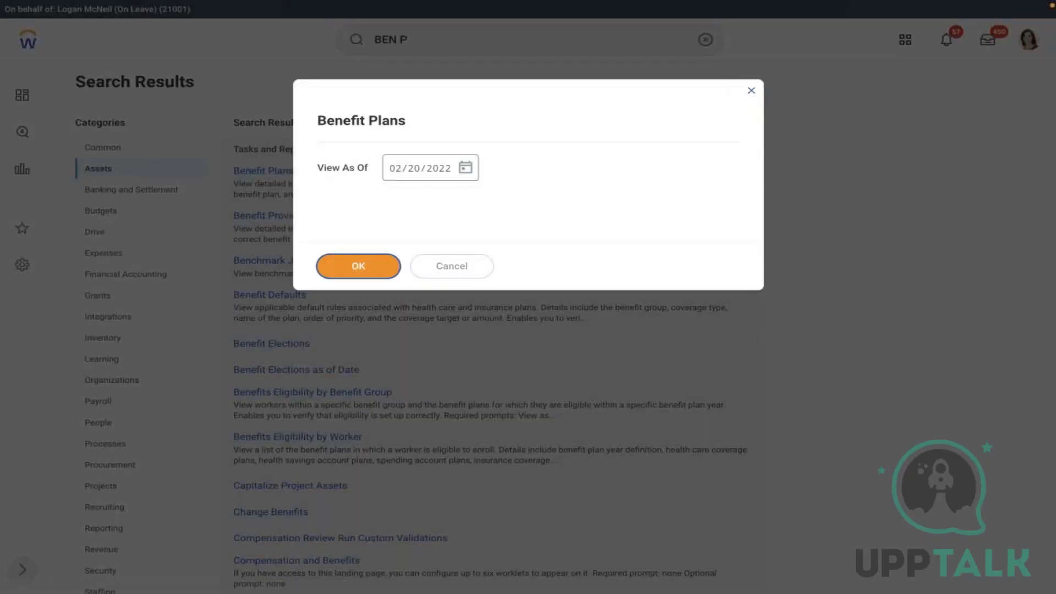
{"action": "left_click", "coordinate": [342, 273]}
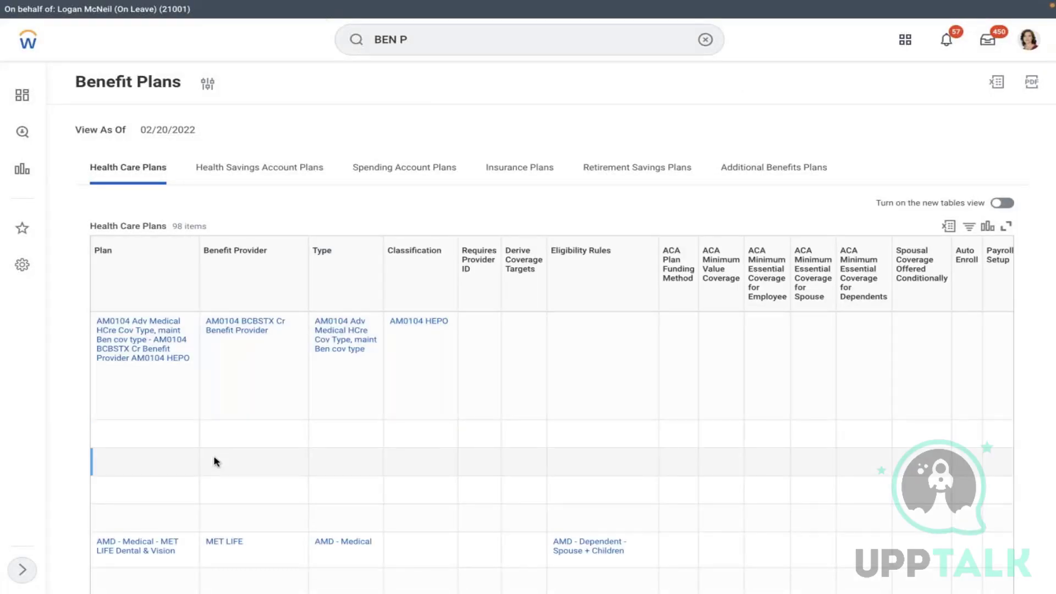
{"action": "left_click", "coordinate": [140, 540]}
{"action": "left_click", "coordinate": [131, 548]}
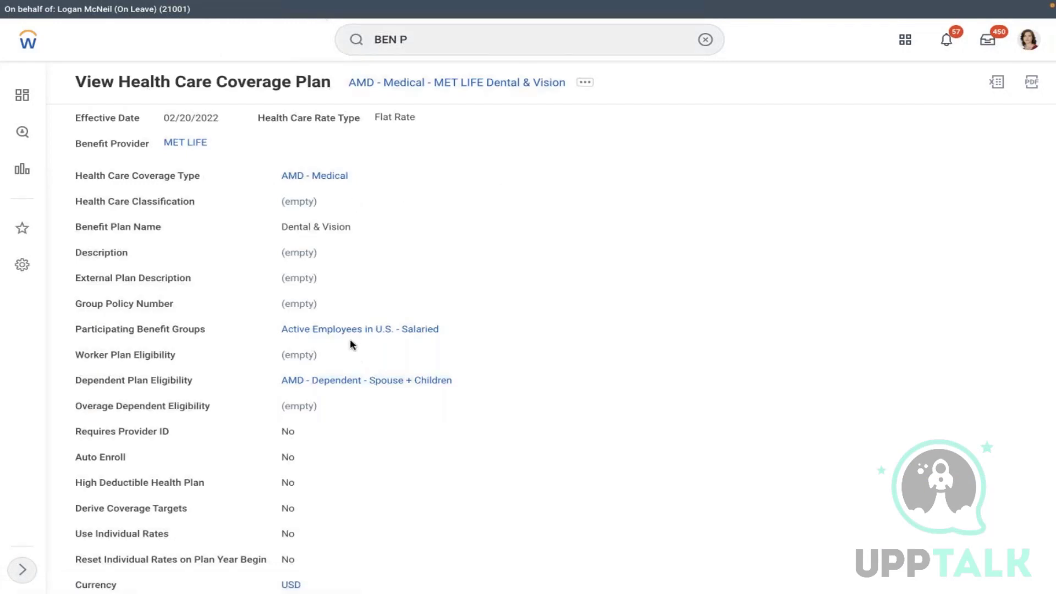
{"action": "left_click", "coordinate": [344, 329]}
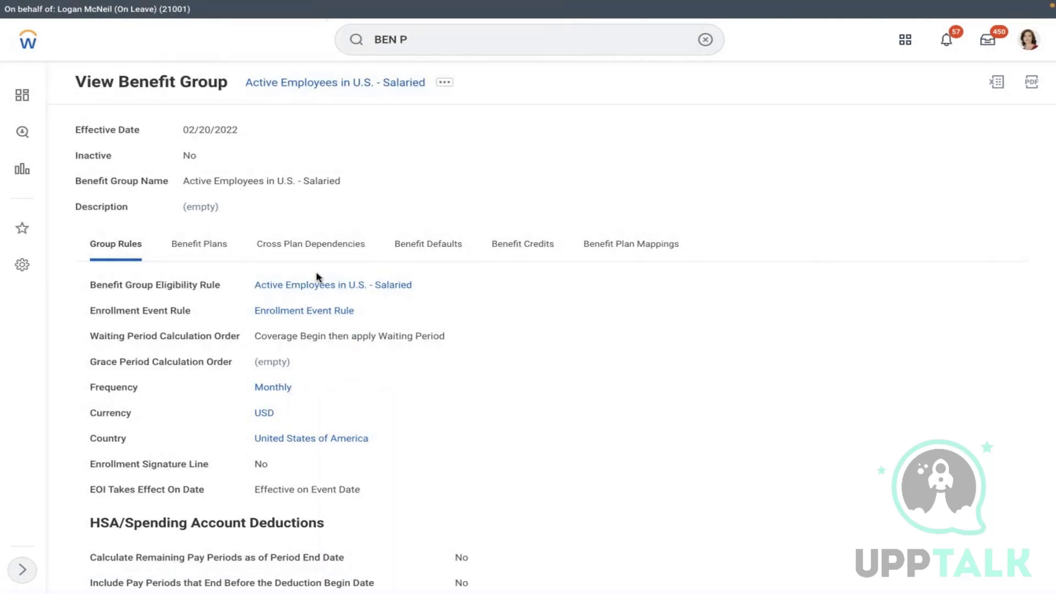
- Review the Salaried group's eligibility rule, then select the noted employee number in Word
{"action": "left_click", "coordinate": [311, 285]}
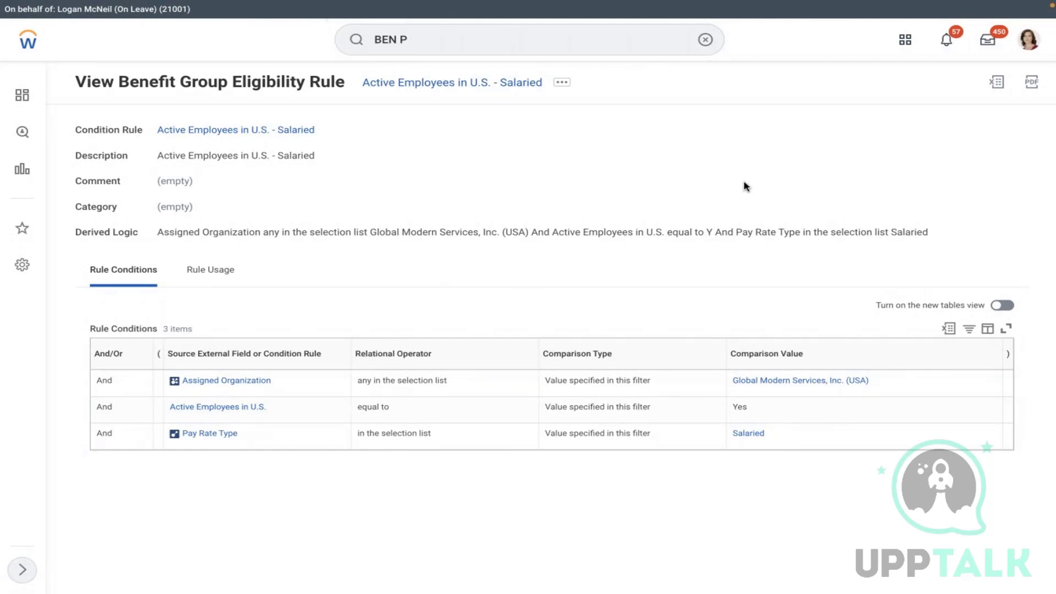
{"action": "key", "text": "ctrl+Right"}
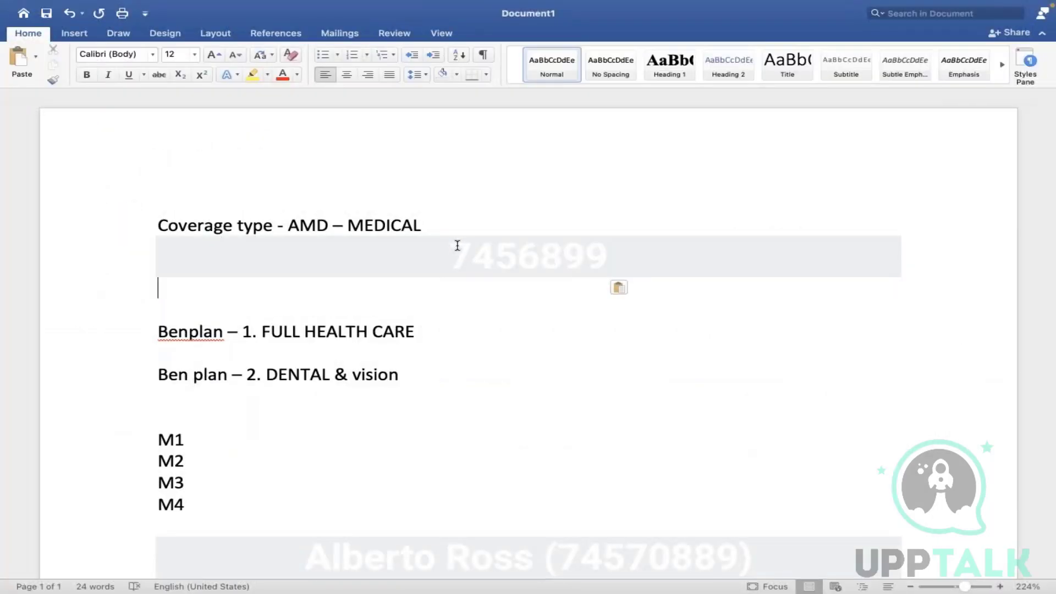
{"action": "left_click_drag", "start_coordinate": [456, 245], "coordinate": [627, 256]}
{"action": "key", "text": "ctrl+c"}
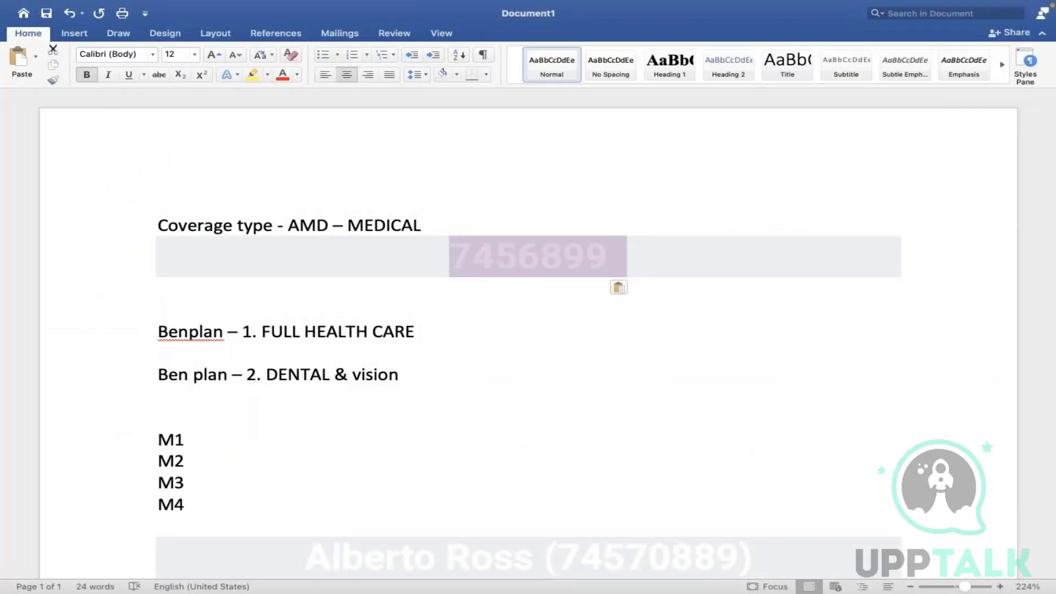
{"action": "key", "text": "ctrl+Left"}
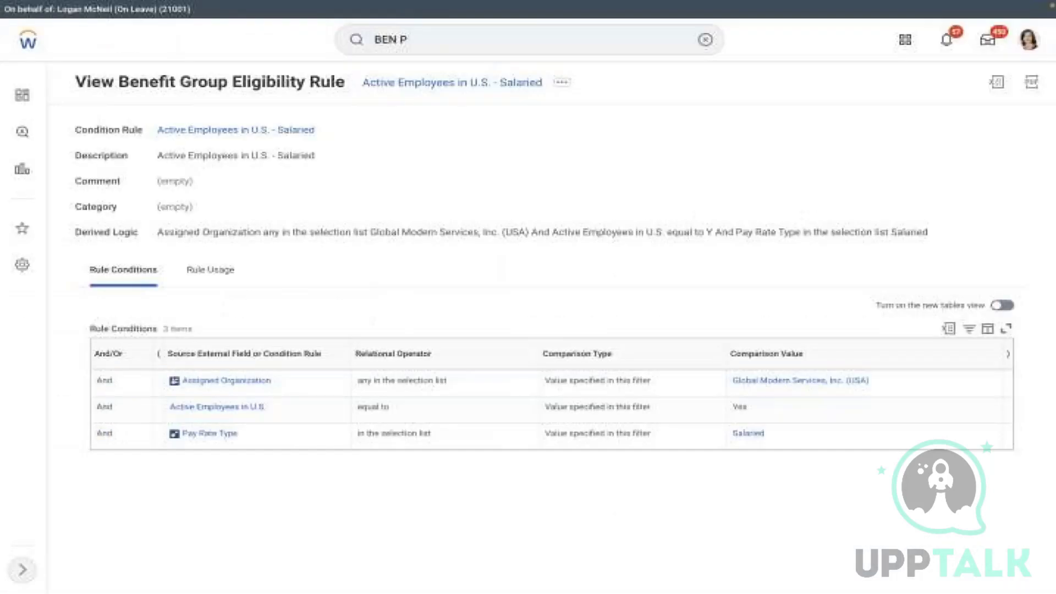
{"action": "left_click", "coordinate": [706, 40]}
{"action": "left_click", "coordinate": [653, 38]}
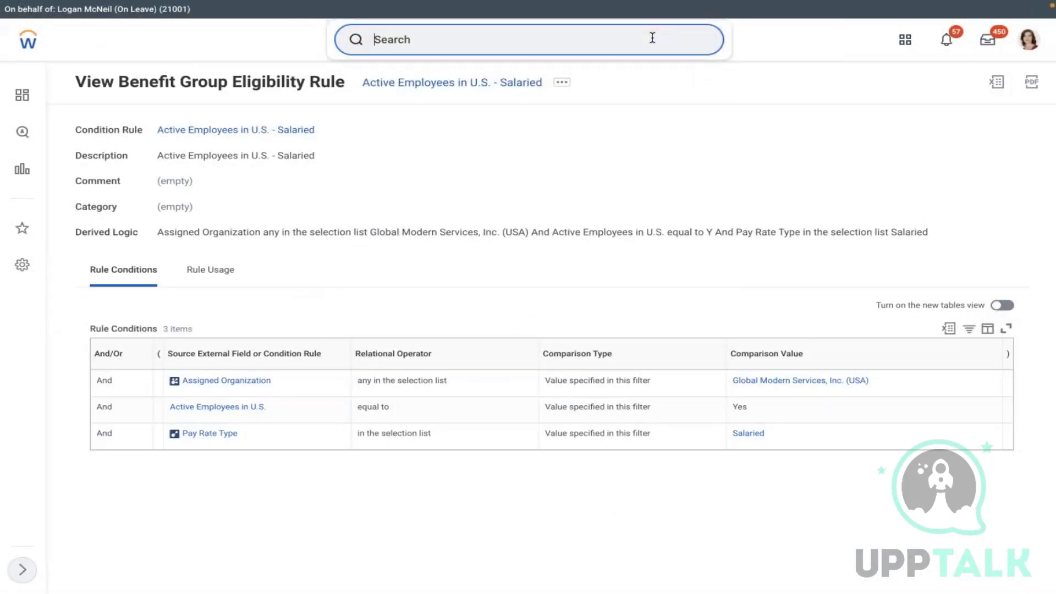
{"action": "key", "text": "ctrl+v"}
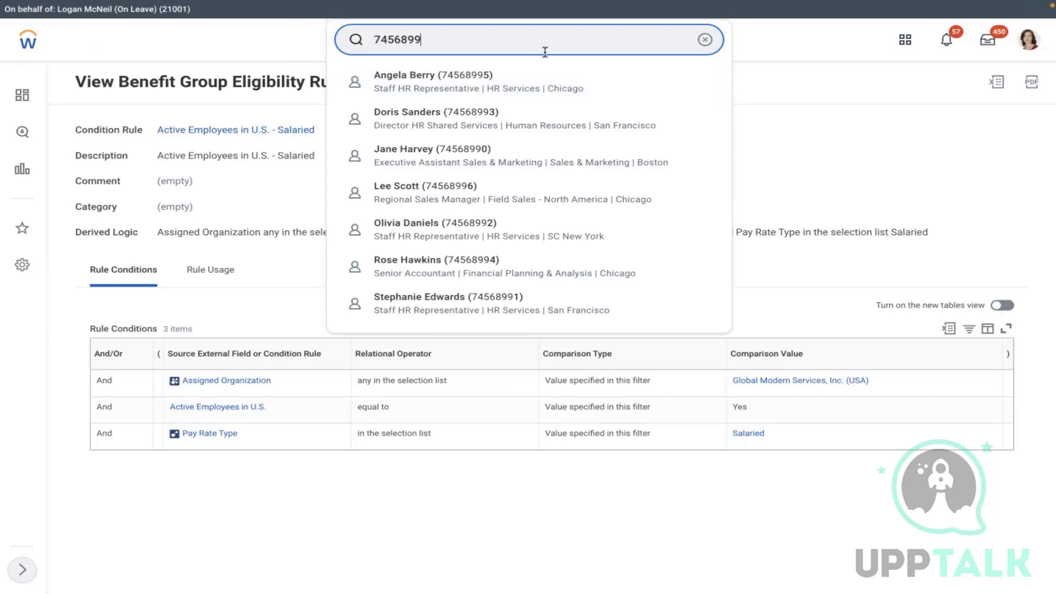
{"action": "key", "text": "Return"}
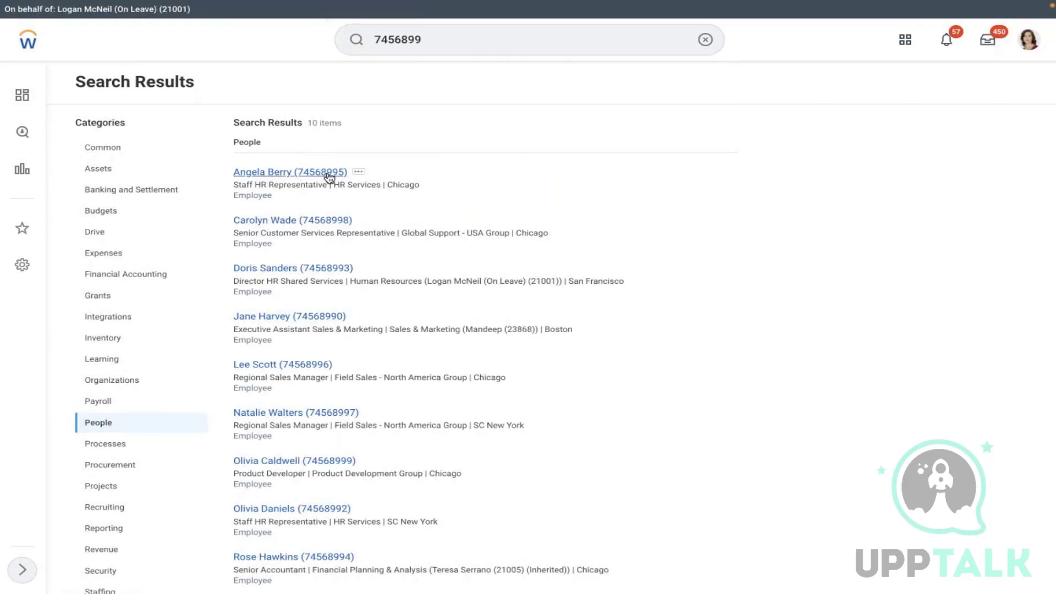
{"action": "left_click", "coordinate": [441, 42]}
{"action": "left_click", "coordinate": [292, 173]}
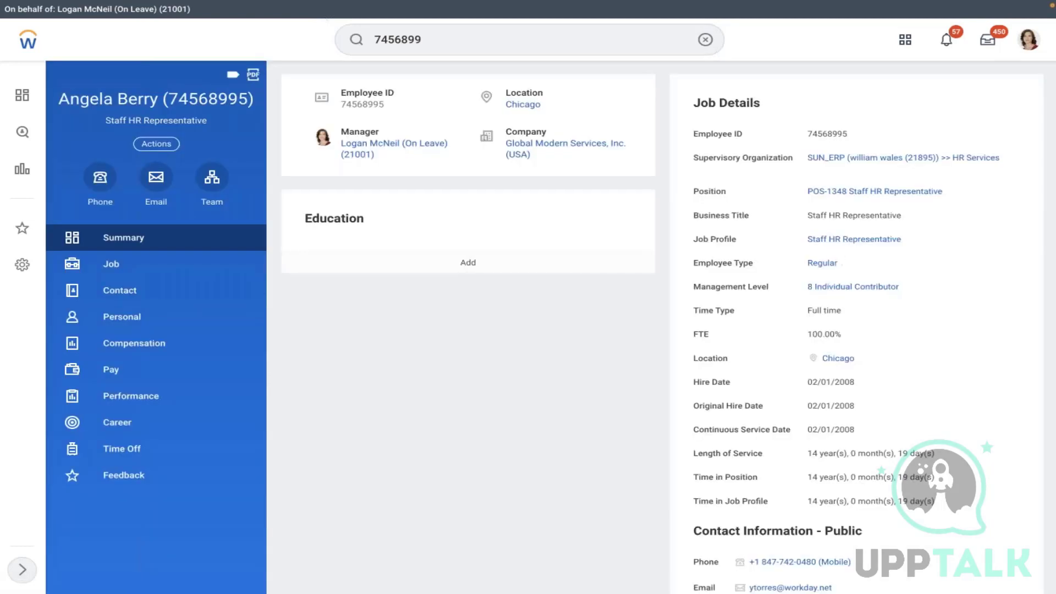
- Start editing the Staff HR Representative job profile with effective date 12/31/2021
{"action": "left_click", "coordinate": [825, 241]}
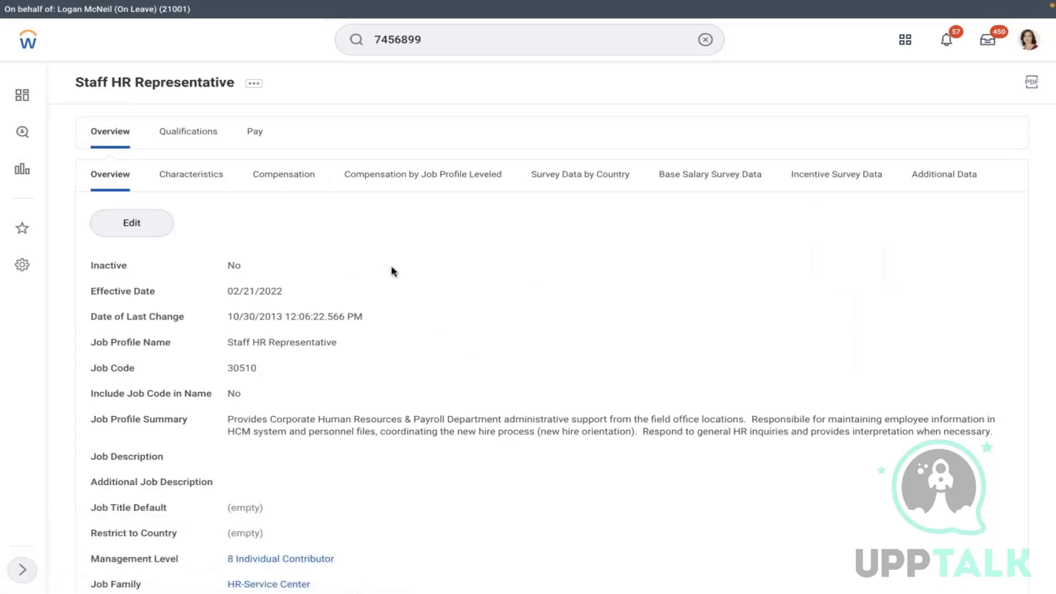
{"action": "left_click", "coordinate": [260, 132]}
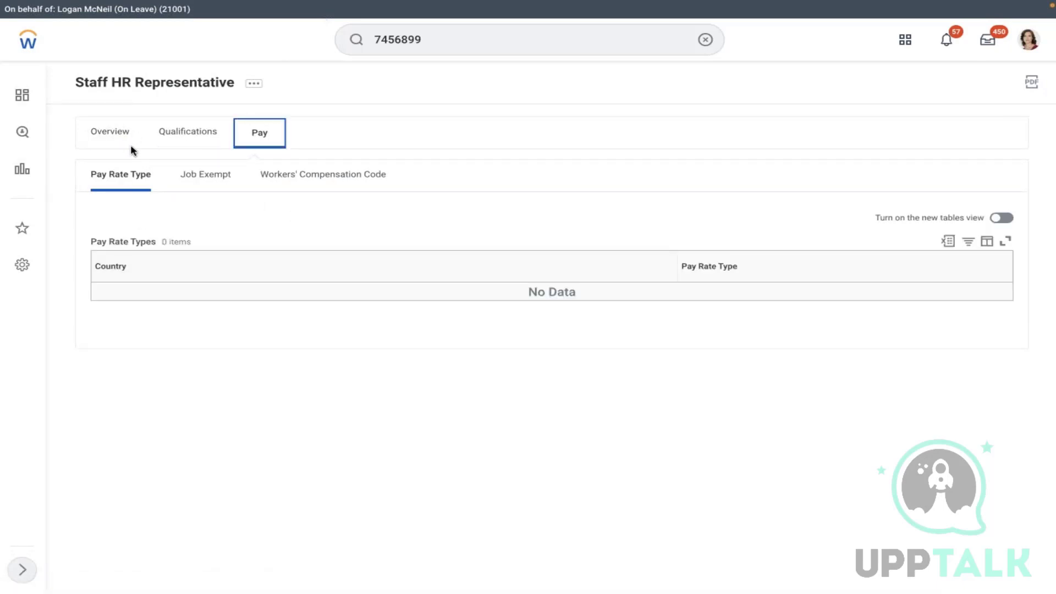
{"action": "left_click", "coordinate": [111, 133]}
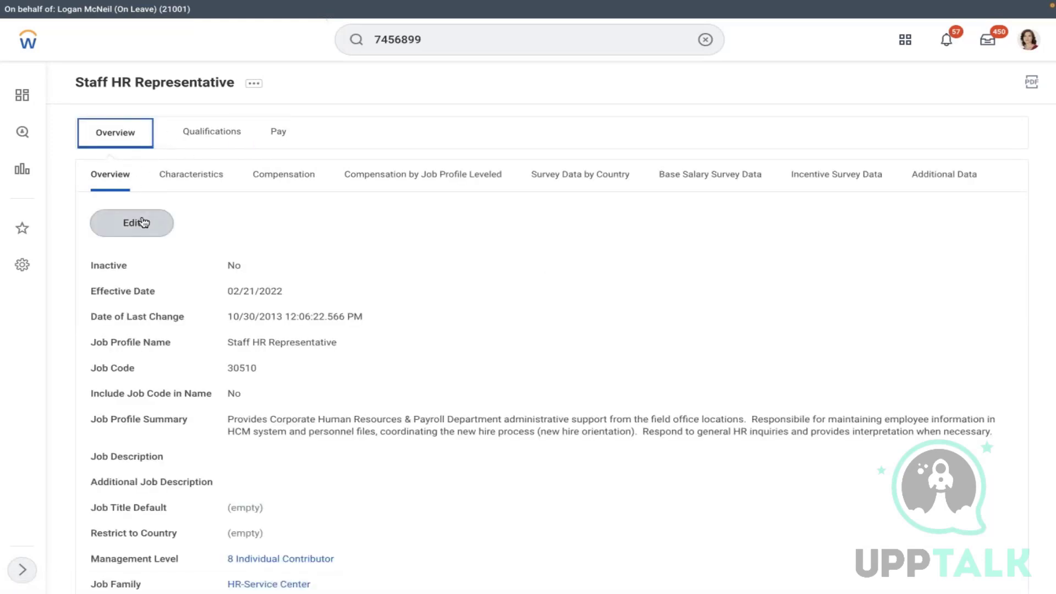
{"action": "left_click", "coordinate": [142, 223]}
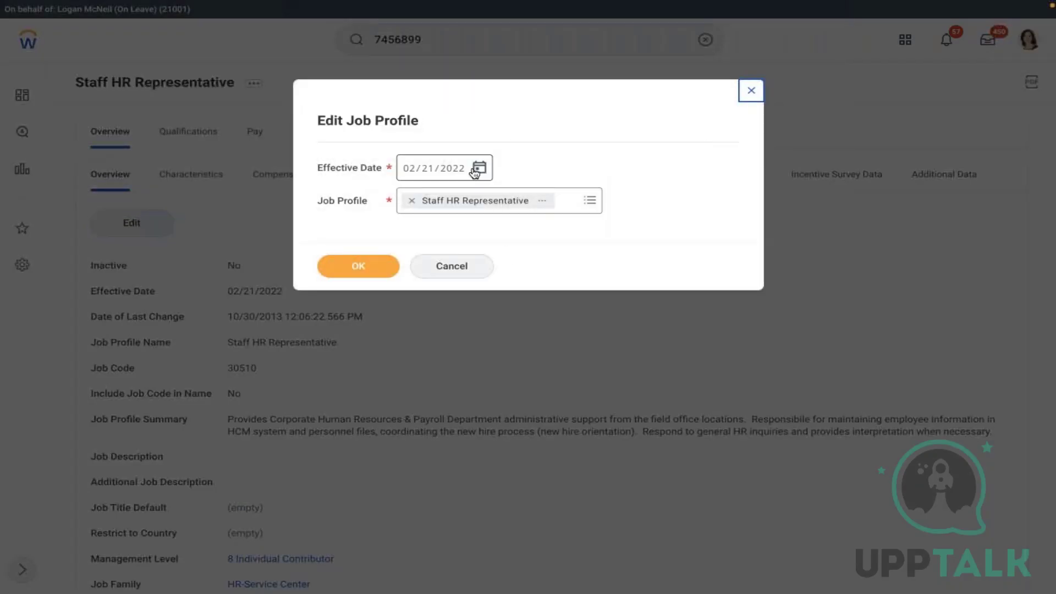
{"action": "left_click", "coordinate": [476, 171]}
{"action": "left_click", "coordinate": [509, 161]}
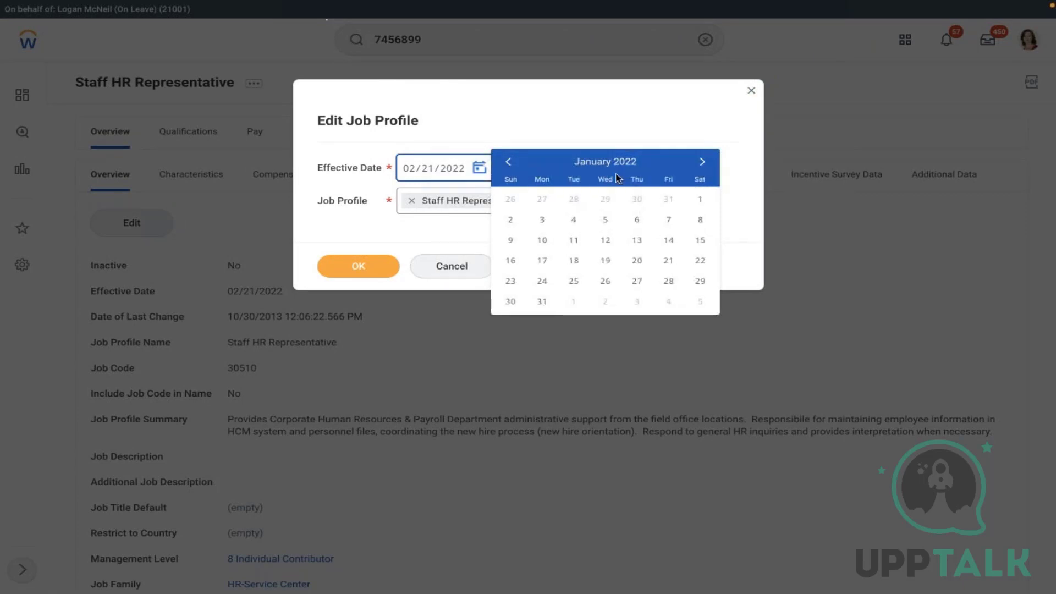
{"action": "left_click", "coordinate": [508, 163]}
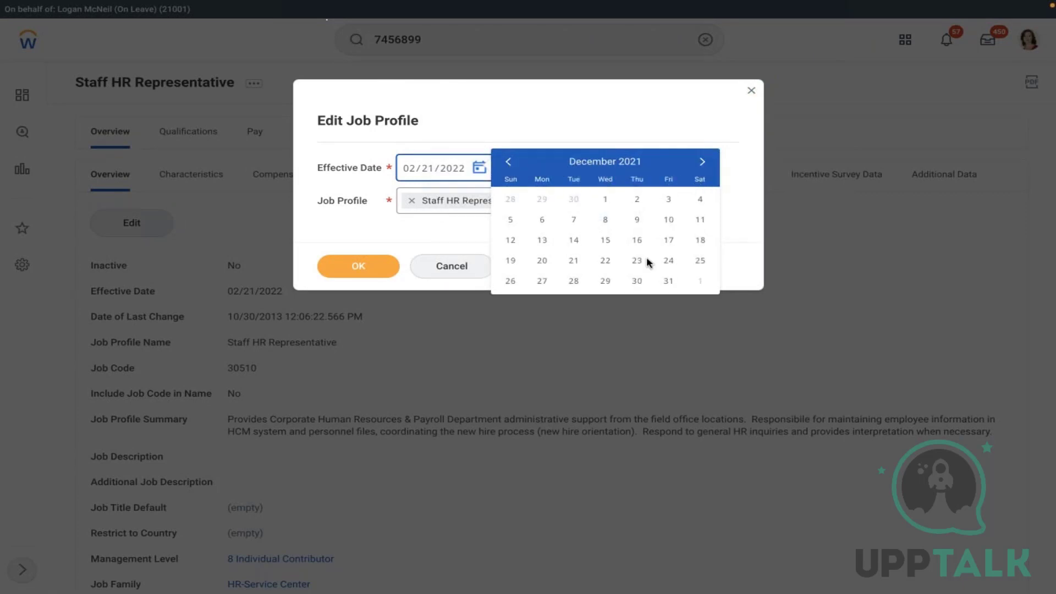
{"action": "left_click", "coordinate": [669, 282]}
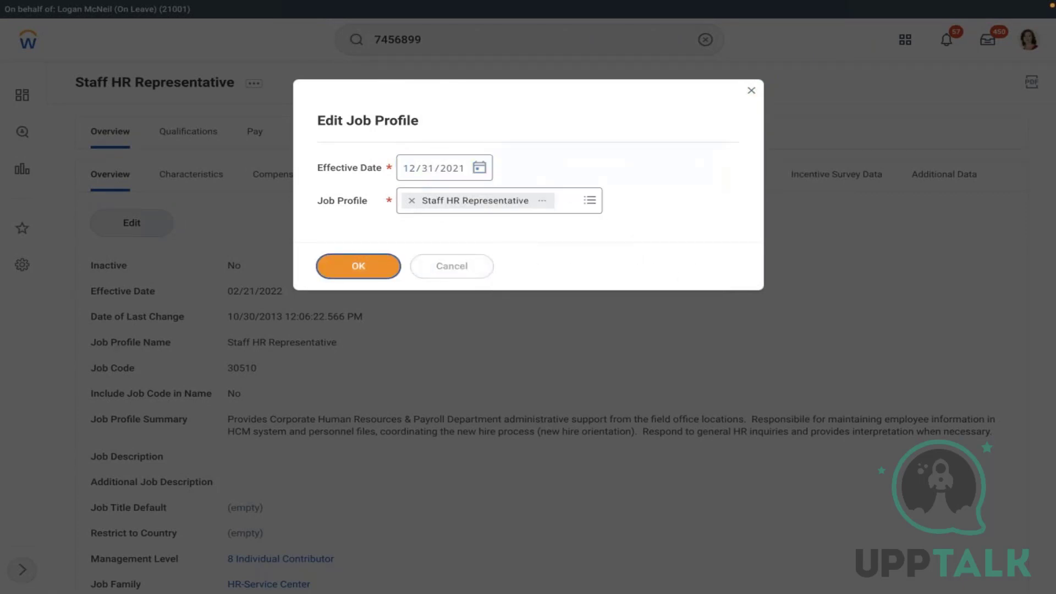
{"action": "left_click", "coordinate": [358, 266]}
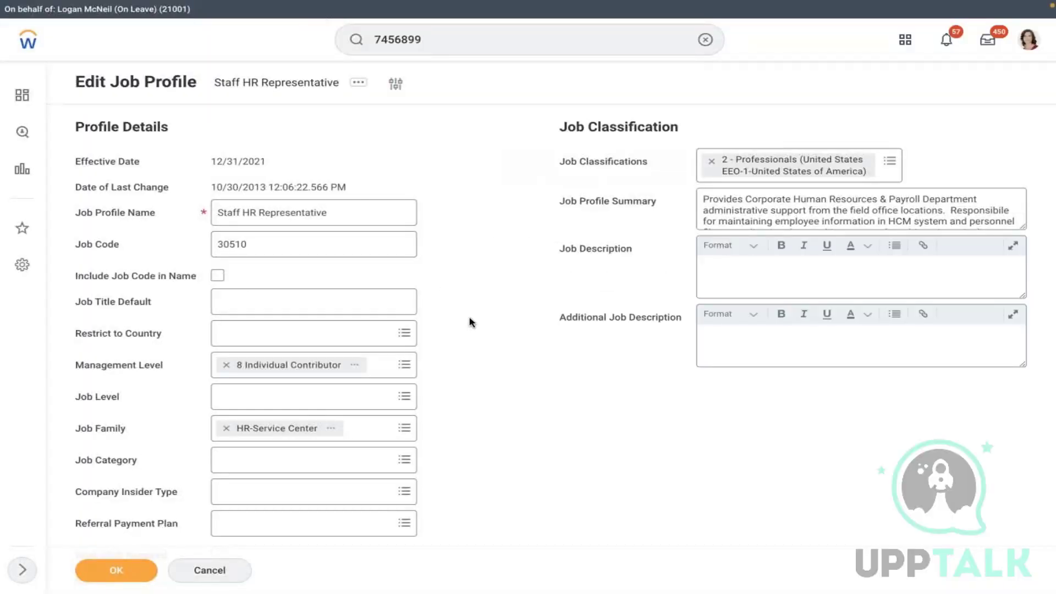
- Add a pay rate type row for United States of America, Salaried, and save
{"action": "scroll", "coordinate": [470, 322], "scroll_direction": "down", "scroll_amount": 8}
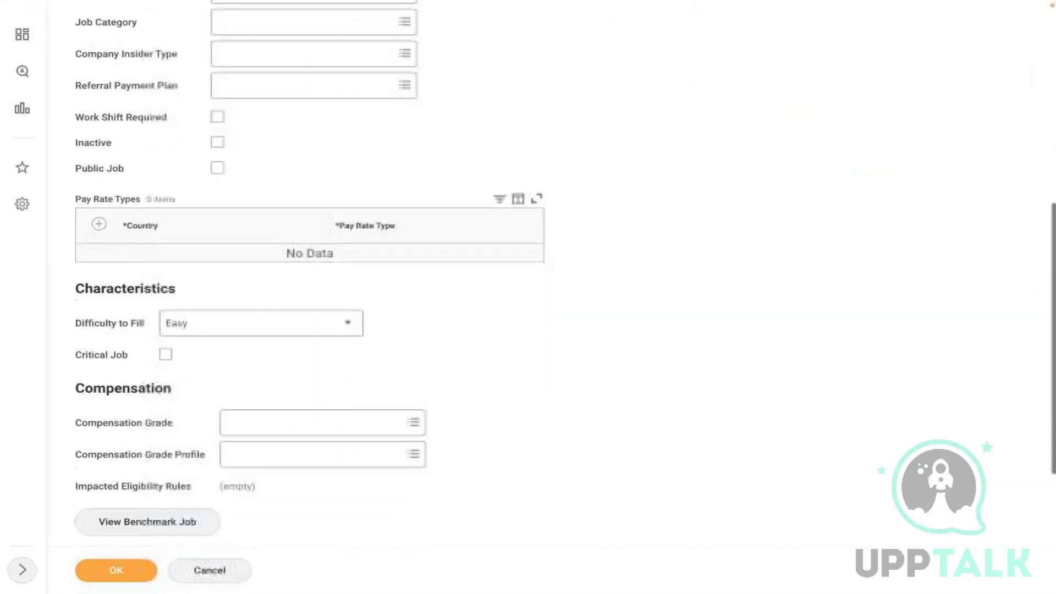
{"action": "left_click", "coordinate": [99, 187]}
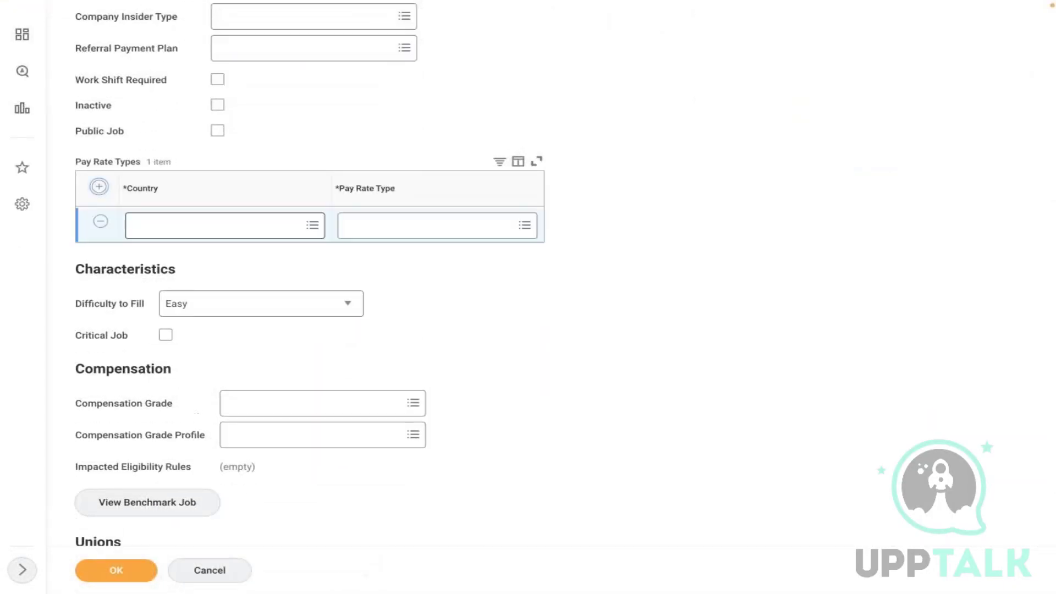
{"action": "left_click", "coordinate": [180, 235]}
{"action": "type", "text": "USA"}
{"action": "key", "text": "Return"}
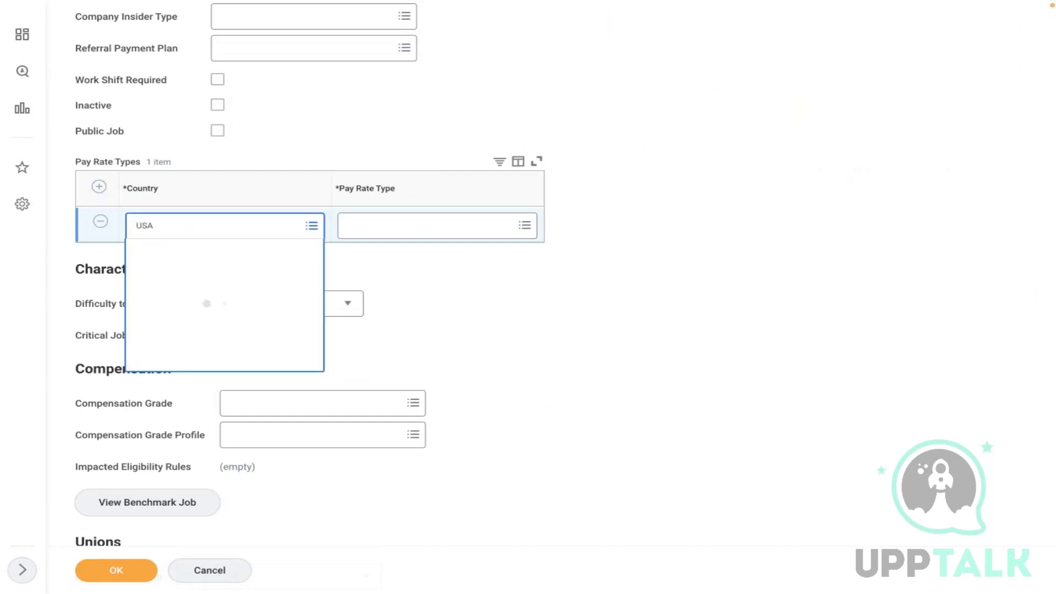
{"action": "left_click", "coordinate": [191, 338]}
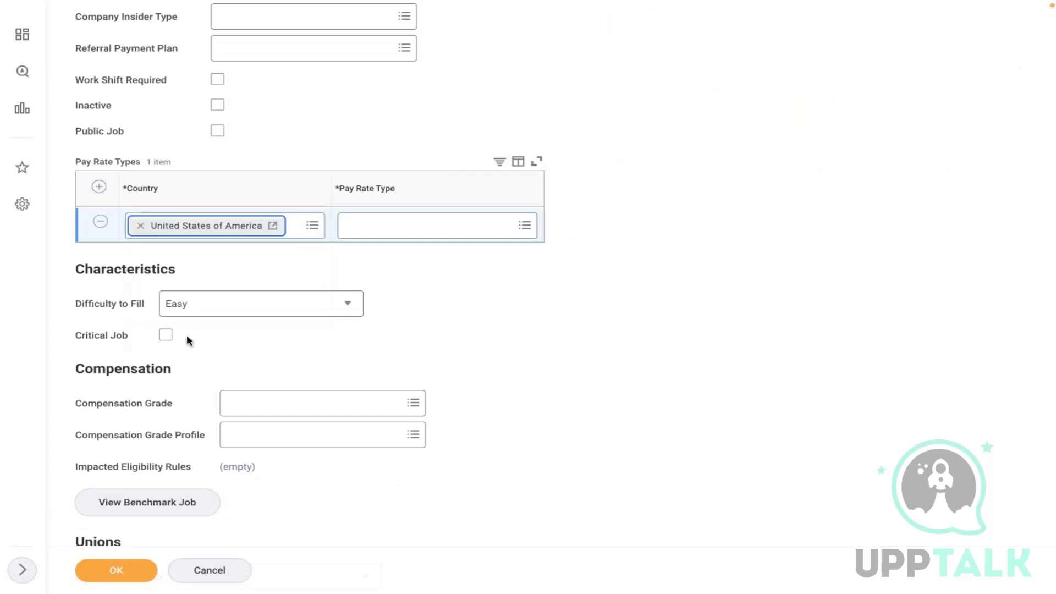
{"action": "left_click", "coordinate": [381, 233]}
{"action": "left_click", "coordinate": [370, 250]}
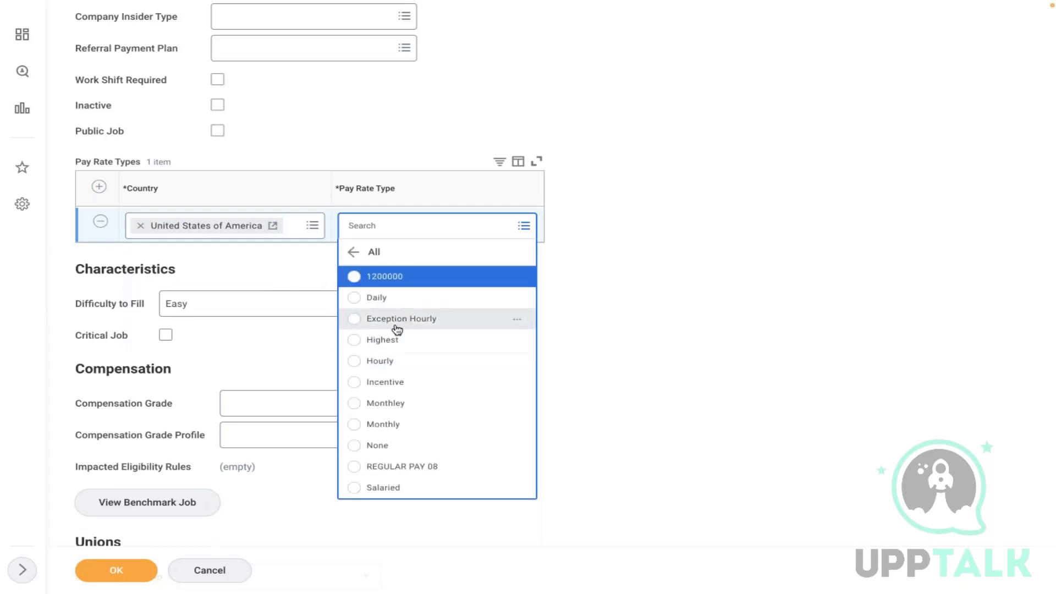
{"action": "left_click", "coordinate": [387, 488]}
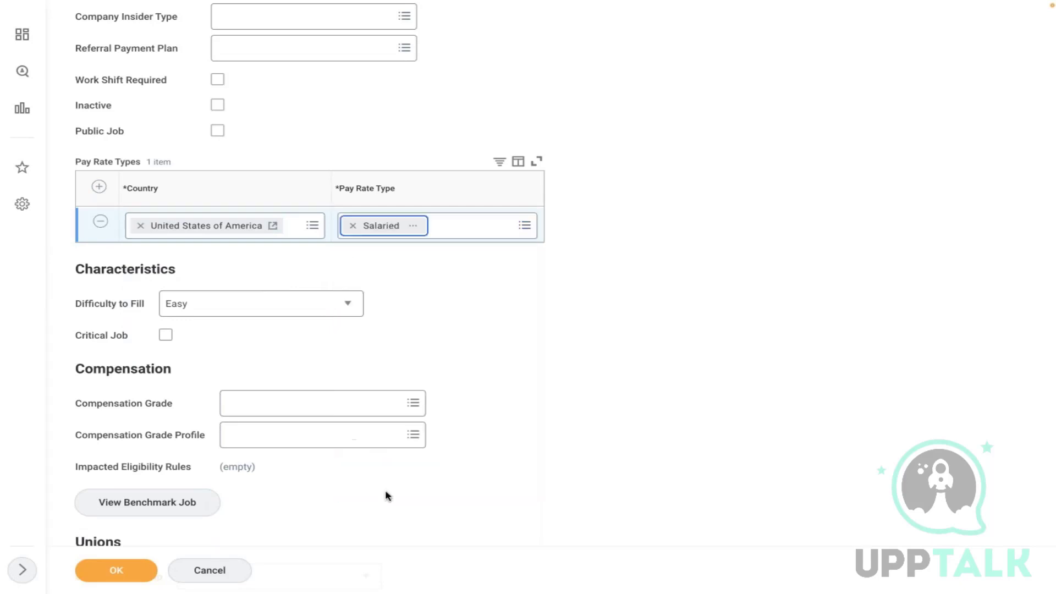
{"action": "left_click", "coordinate": [143, 570]}
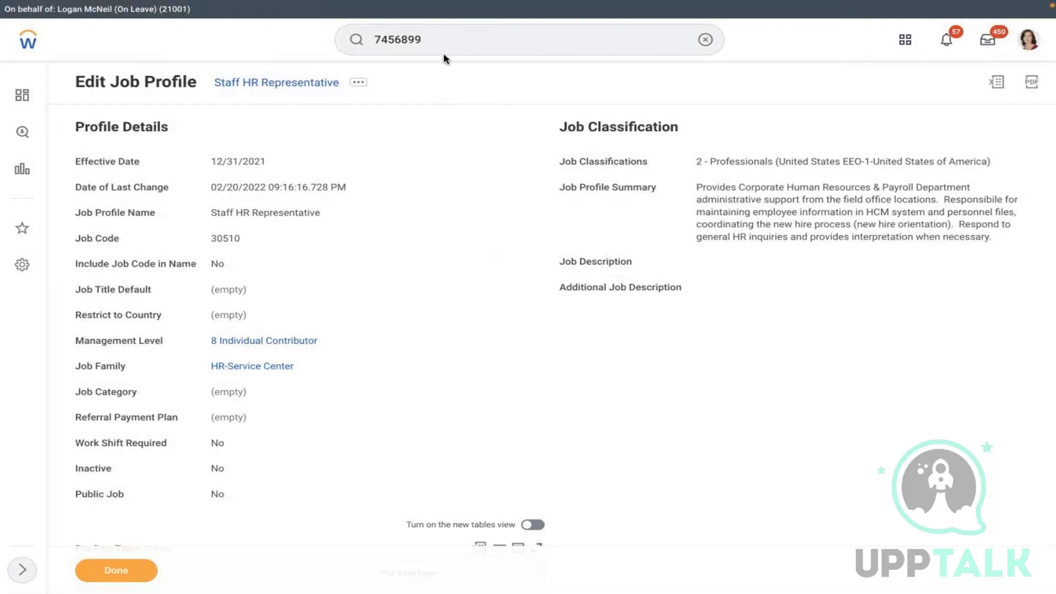
- Search the employee number, filter to People, and open the matching worker's profile
{"action": "left_click", "coordinate": [357, 44]}
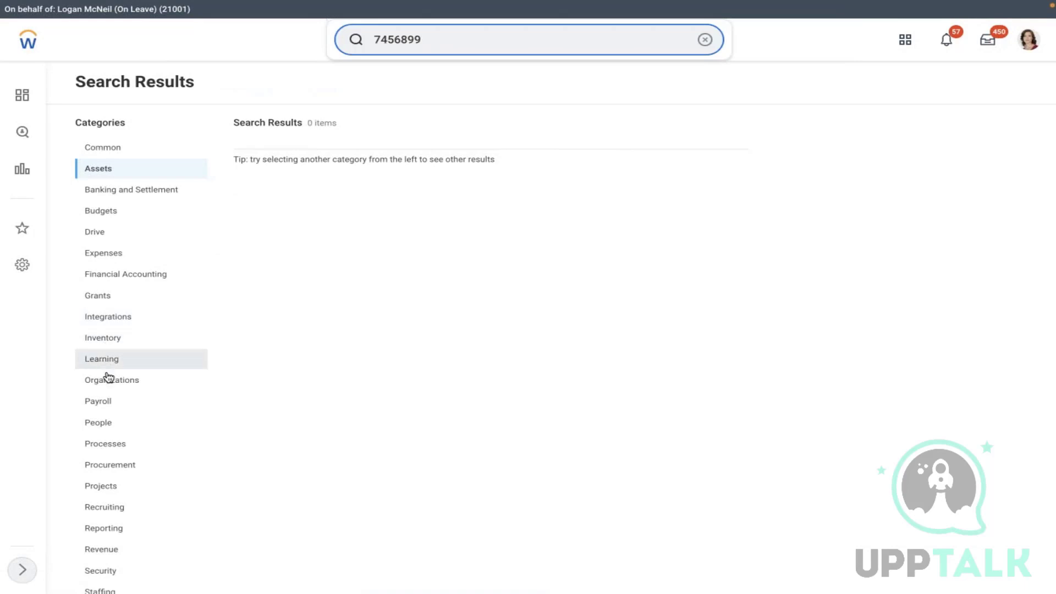
{"action": "left_click", "coordinate": [100, 423]}
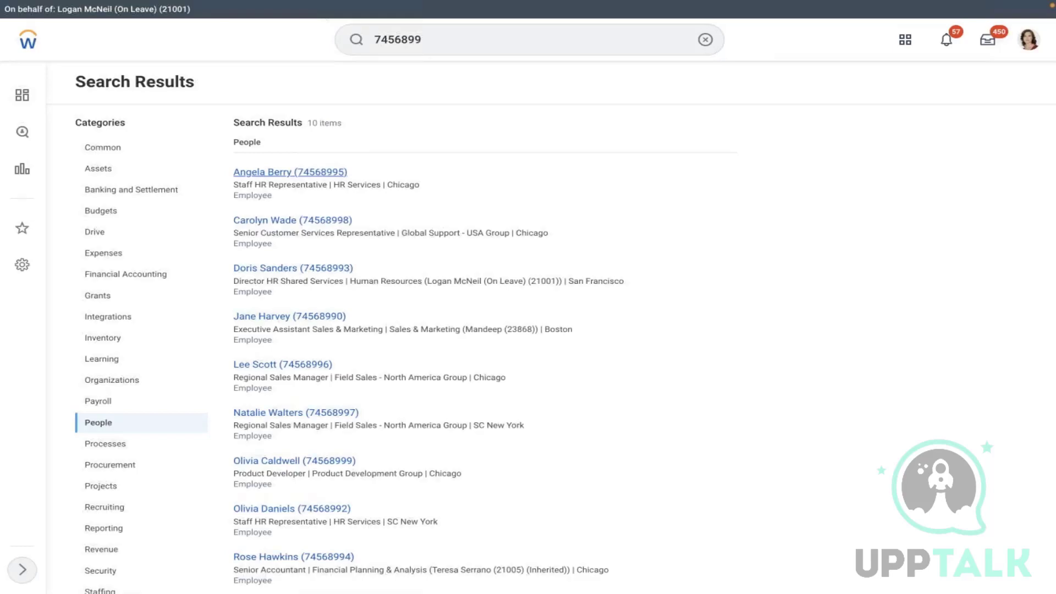
{"action": "left_click", "coordinate": [290, 172]}
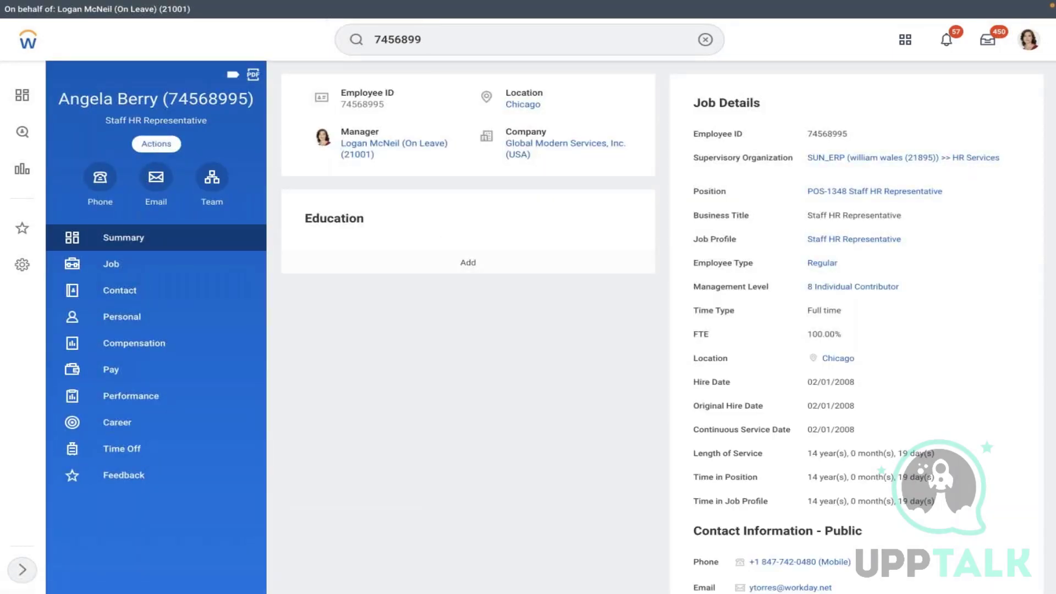
- Start a Change Benefits event for AMD - Marriage dated 02/11/2022, then discard it
{"action": "left_click", "coordinate": [156, 143]}
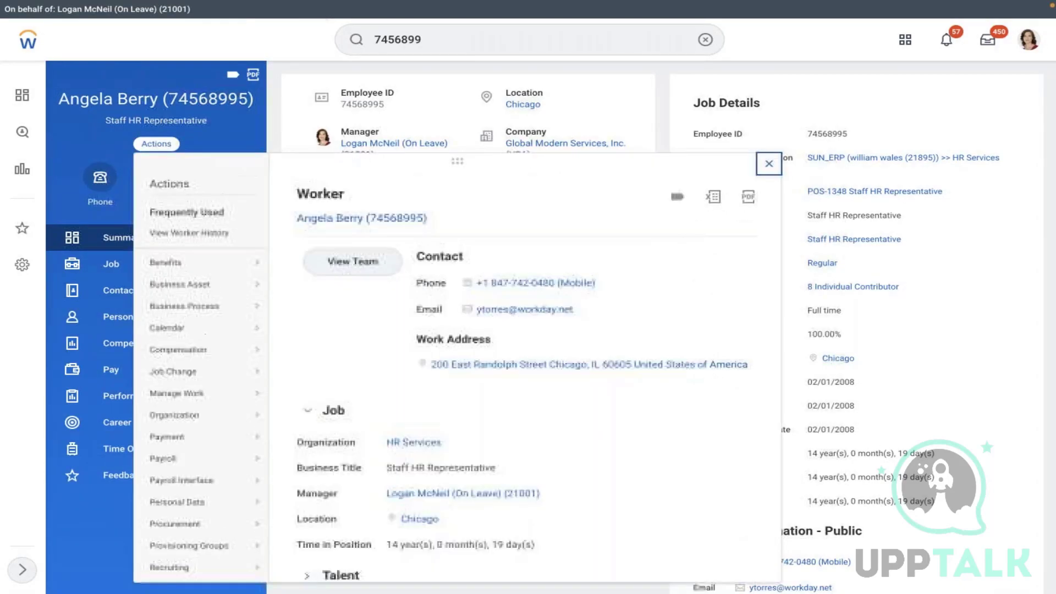
{"action": "mouse_move", "coordinate": [217, 267]}
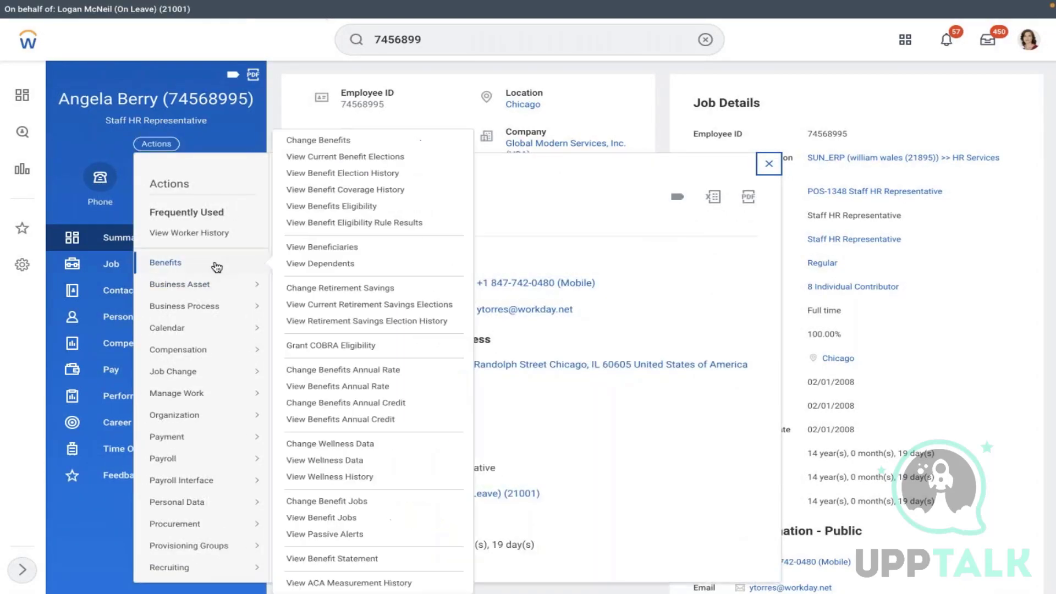
{"action": "left_click", "coordinate": [298, 143]}
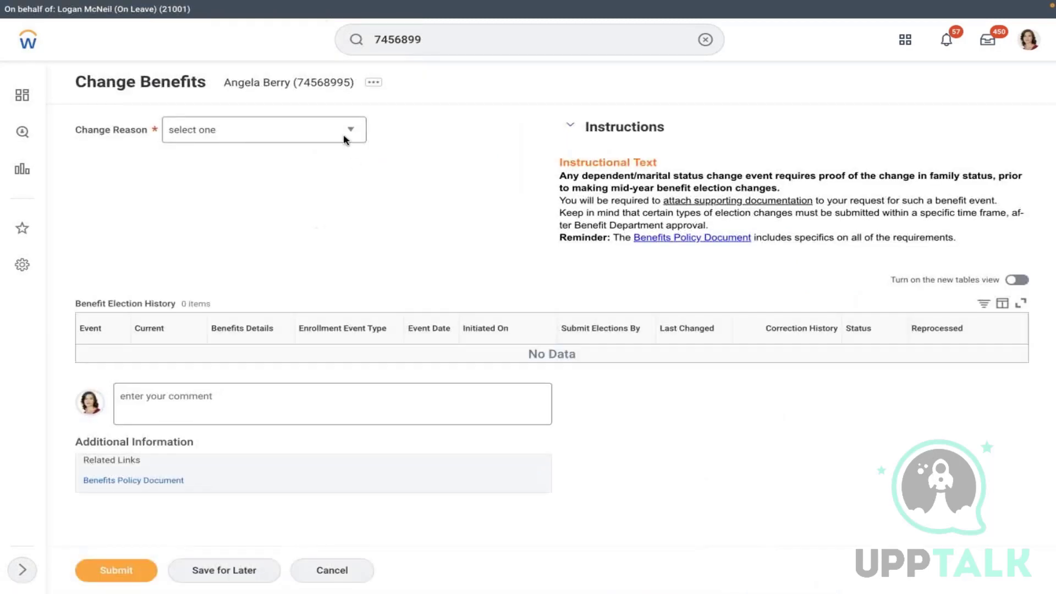
{"action": "left_click", "coordinate": [279, 138]}
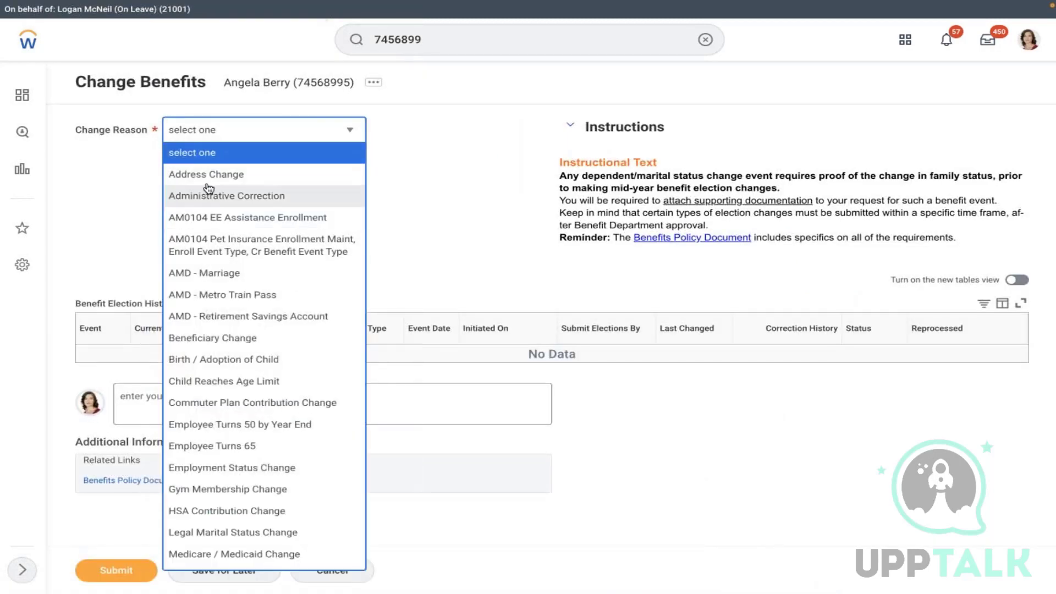
{"action": "left_click", "coordinate": [202, 273]}
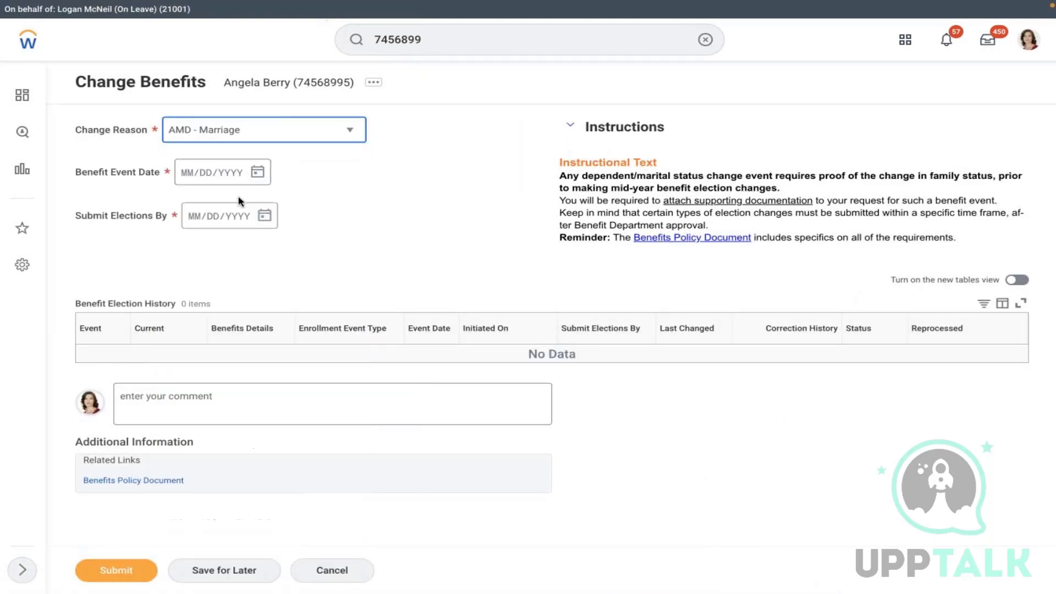
{"action": "left_click", "coordinate": [257, 172]}
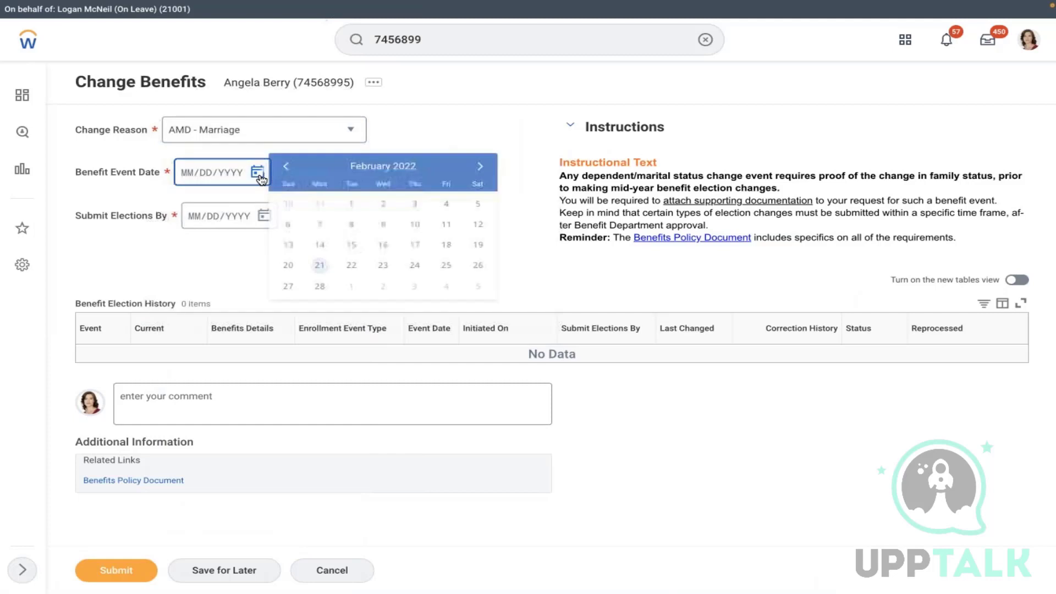
{"action": "left_click", "coordinate": [446, 224]}
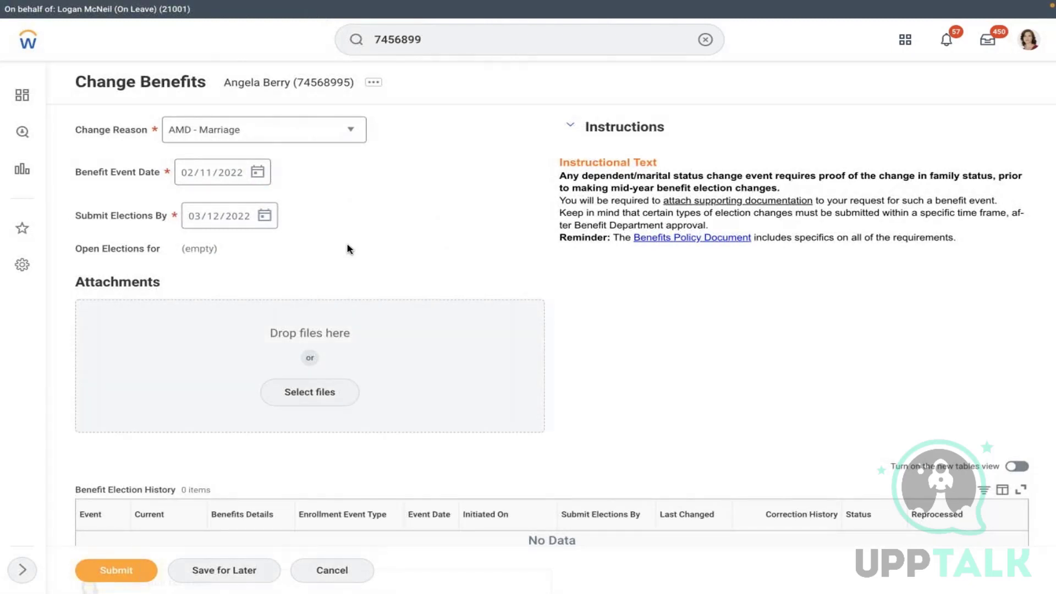
{"action": "left_click", "coordinate": [332, 570]}
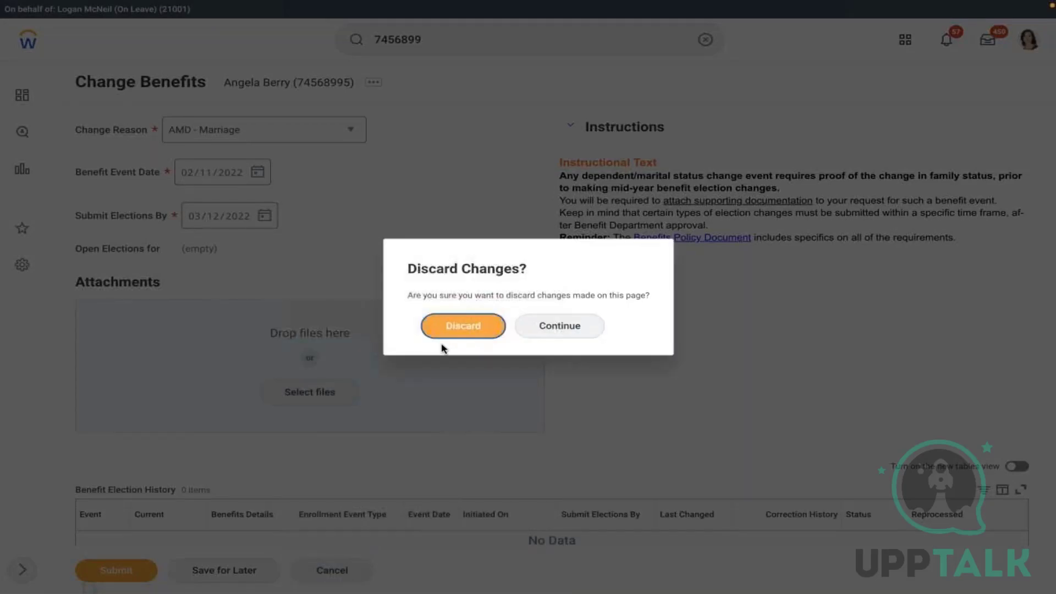
{"action": "left_click", "coordinate": [462, 330]}
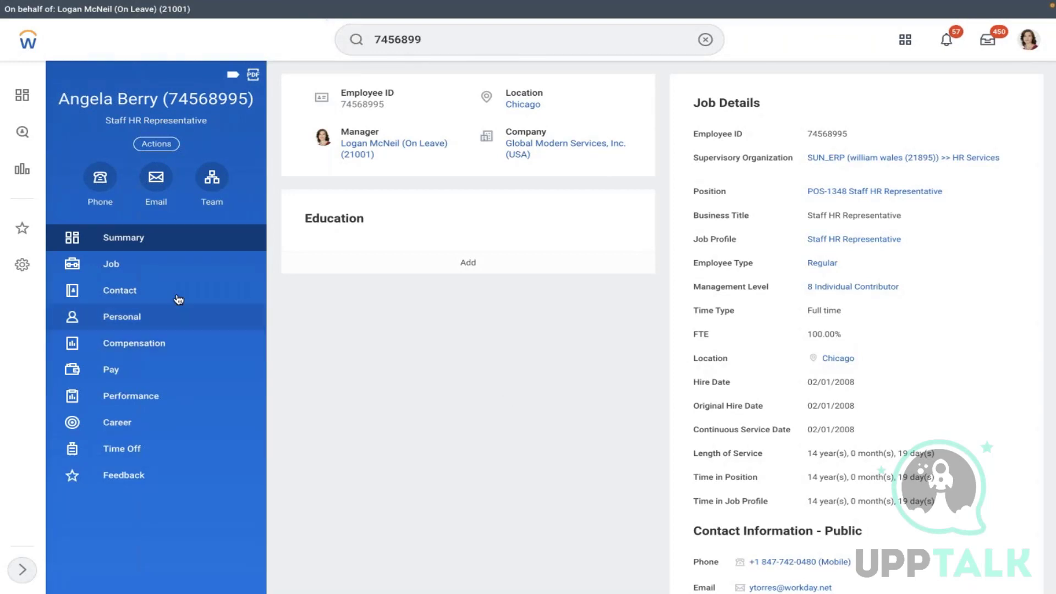
{"action": "left_click", "coordinate": [146, 269]}
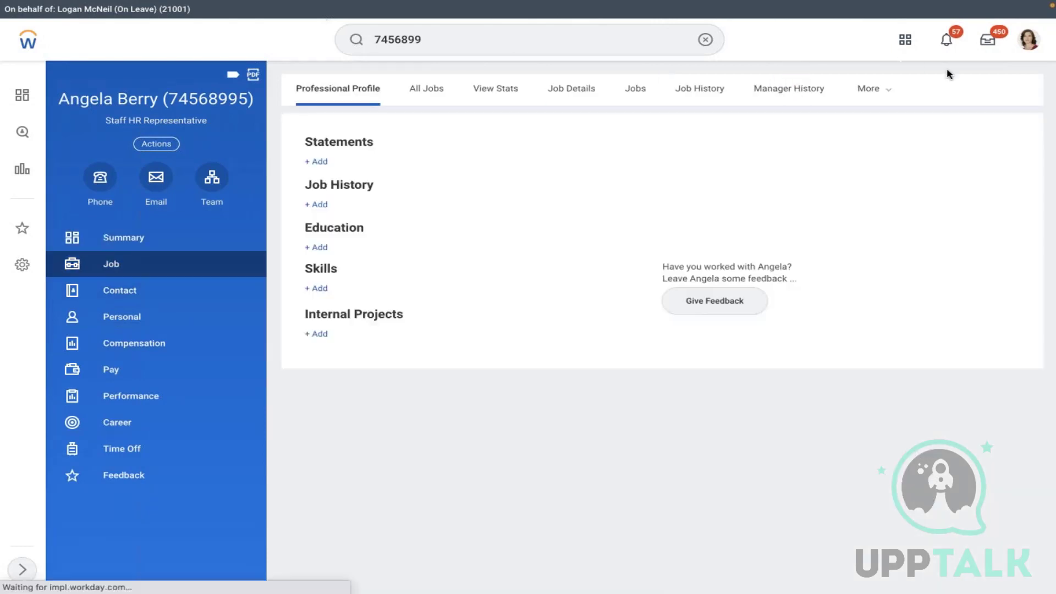
{"action": "left_click", "coordinate": [853, 91]}
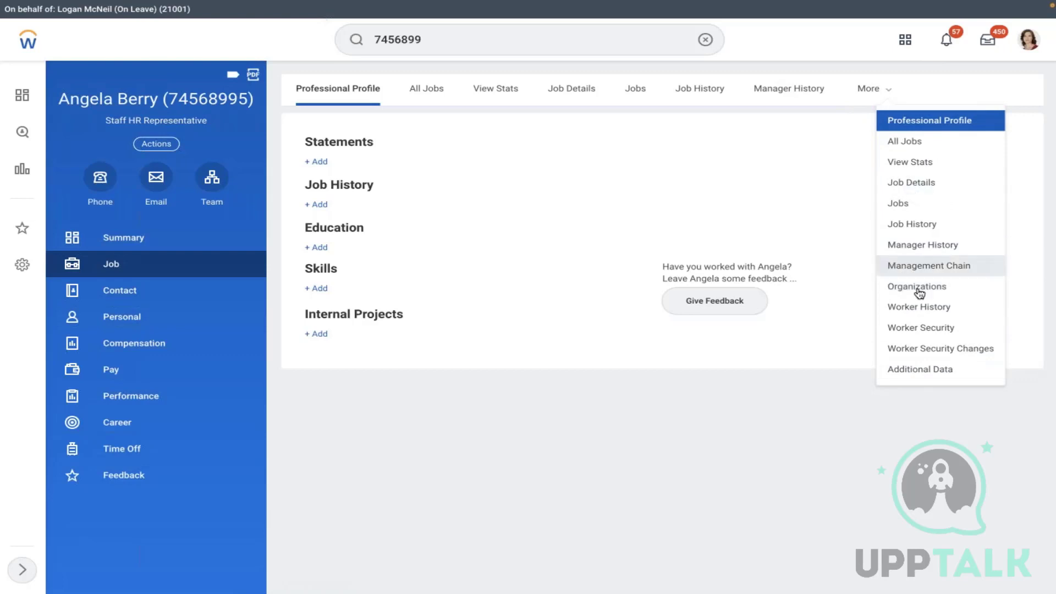
{"action": "left_click", "coordinate": [917, 287]}
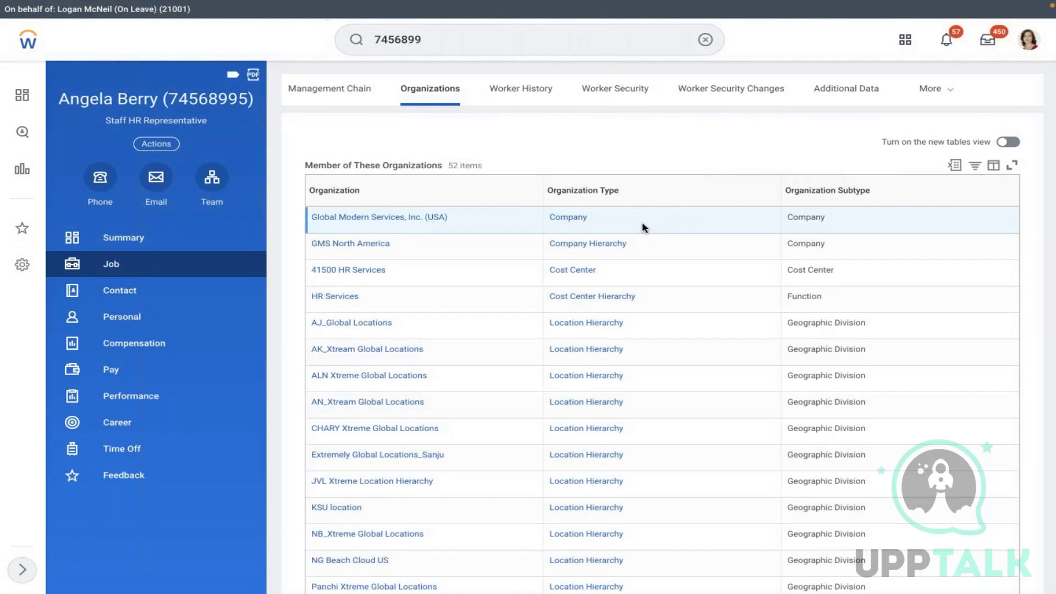
{"action": "mouse_move", "coordinate": [458, 223]}
{"action": "left_click", "coordinate": [456, 217]}
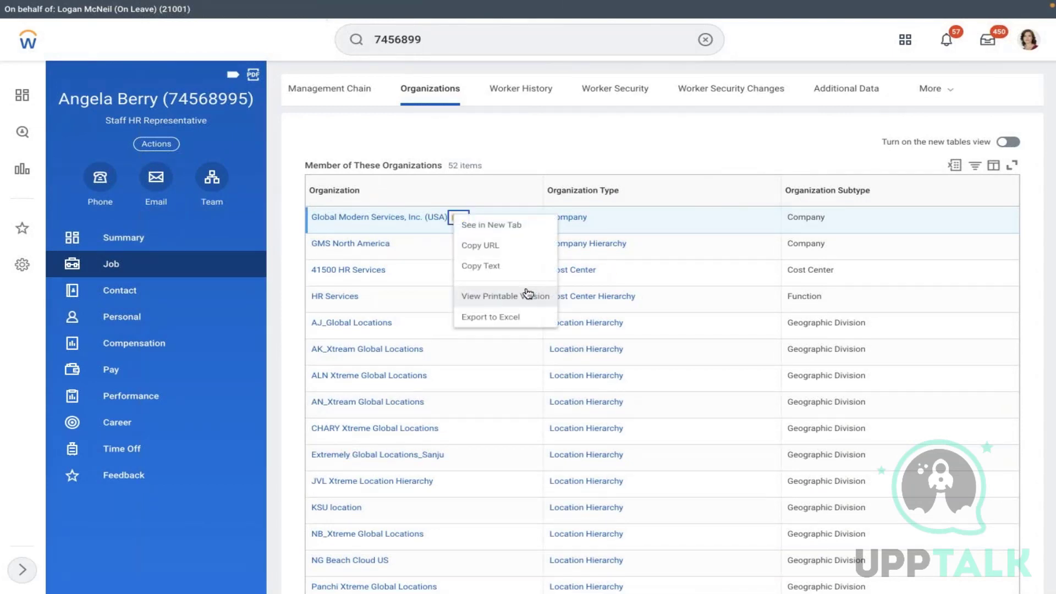
{"action": "left_click", "coordinate": [504, 270]}
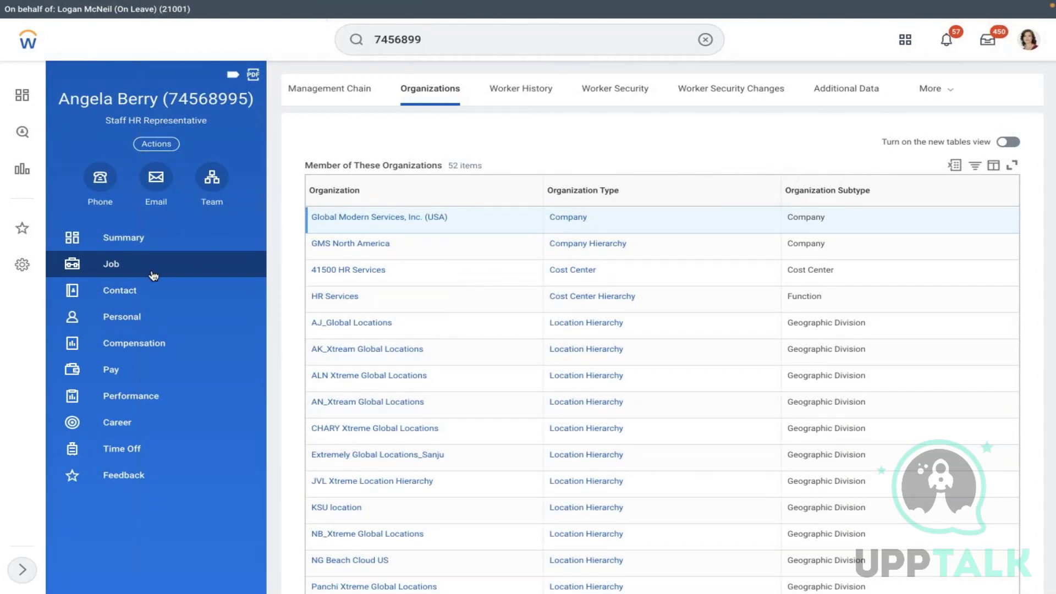
{"action": "left_click", "coordinate": [111, 264]}
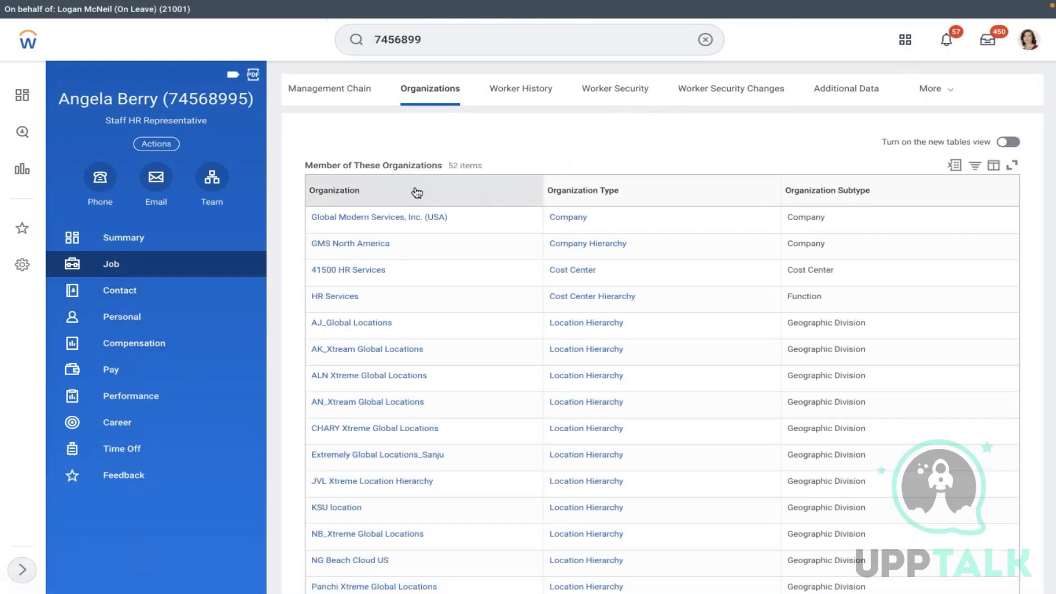
{"action": "left_click", "coordinate": [155, 246]}
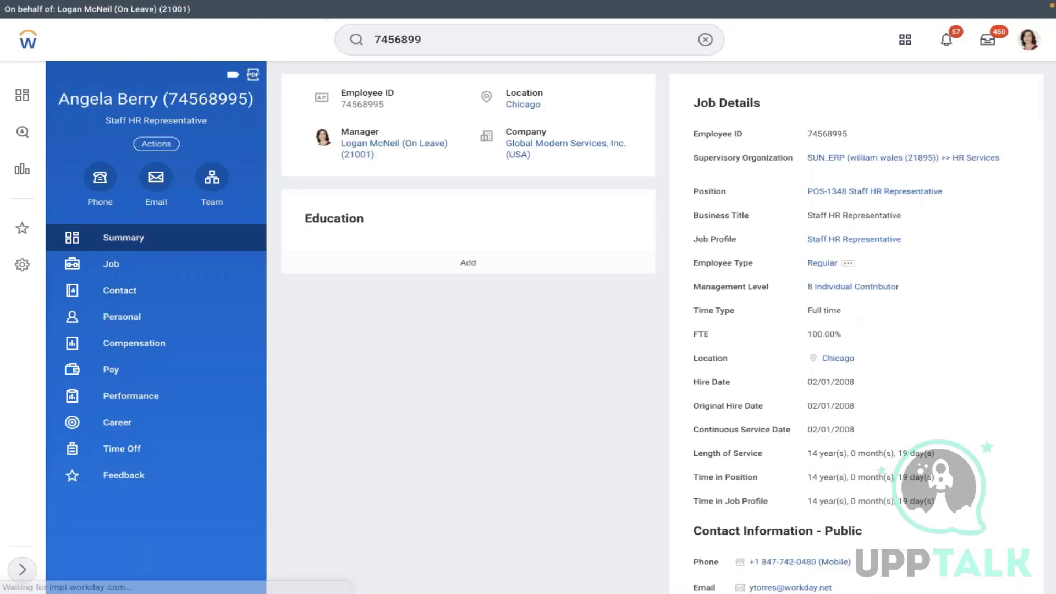
- Check the Staff HR Representative job profile's pay rate types, then find the View Company report
{"action": "left_click", "coordinate": [850, 240]}
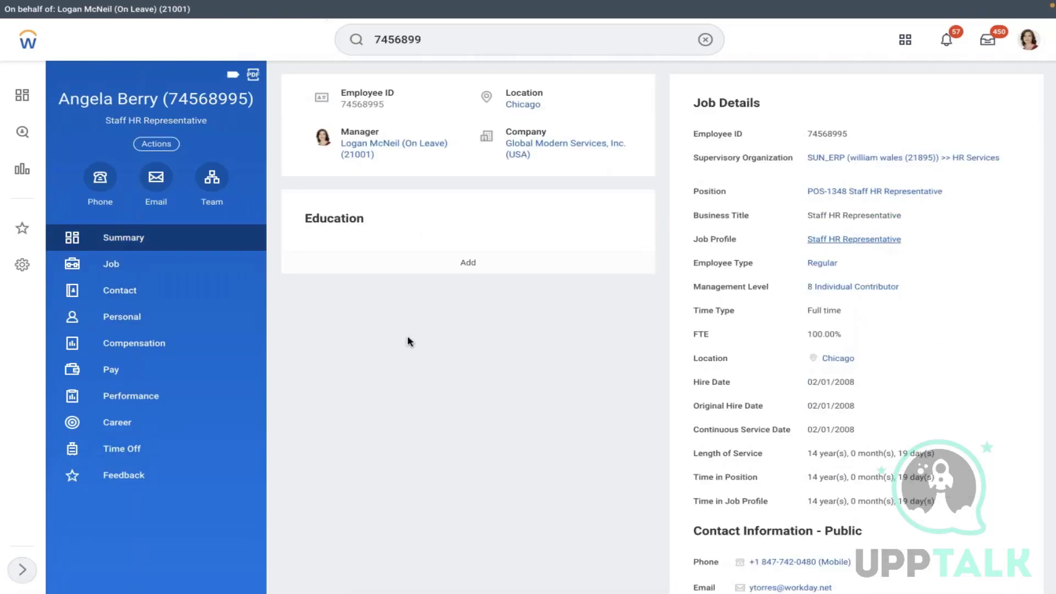
{"action": "left_click", "coordinate": [260, 132]}
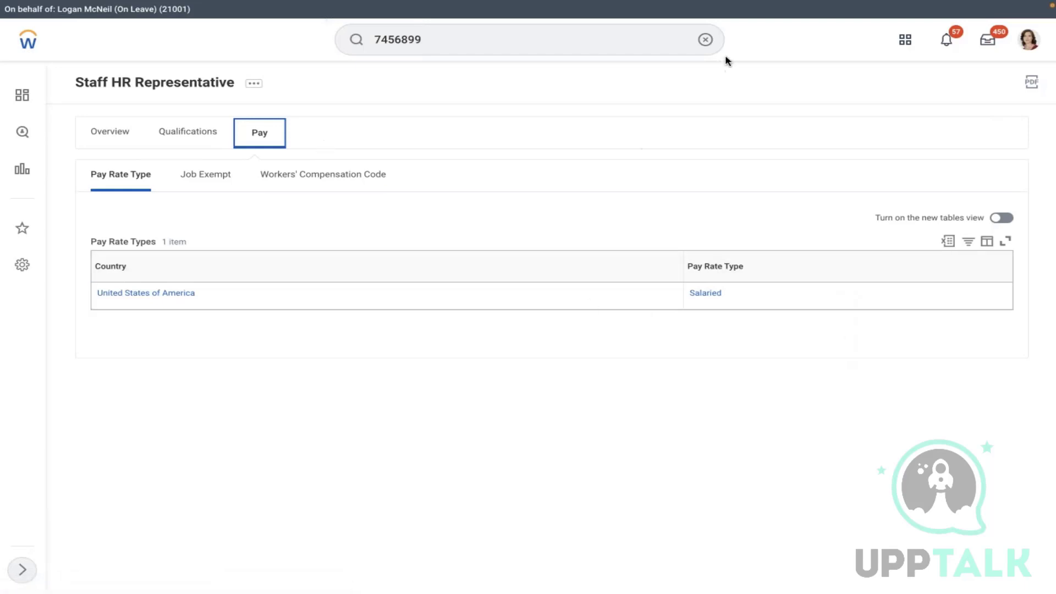
{"action": "left_click", "coordinate": [706, 40]}
{"action": "type", "text": "VI"}
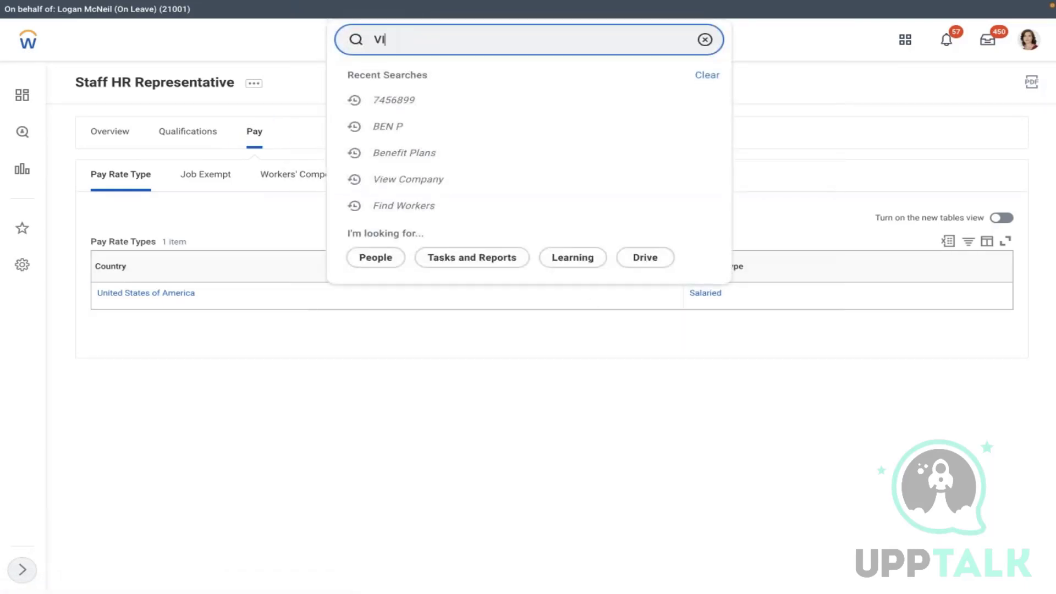
{"action": "type", "text": "EW COMP"}
{"action": "type", "text": "ANY"}
{"action": "left_click", "coordinate": [498, 80]}
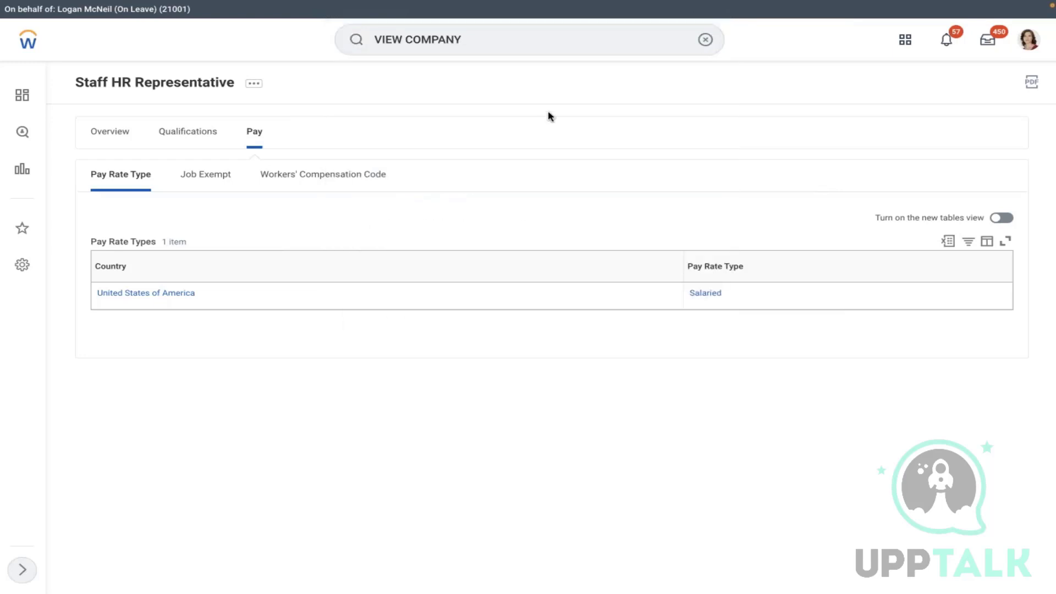
- Inspect Global Modern Services, Inc. (USA) details from the company prompt, then close the report unrun
{"action": "left_click", "coordinate": [503, 167]}
{"action": "type", "text": "G"}
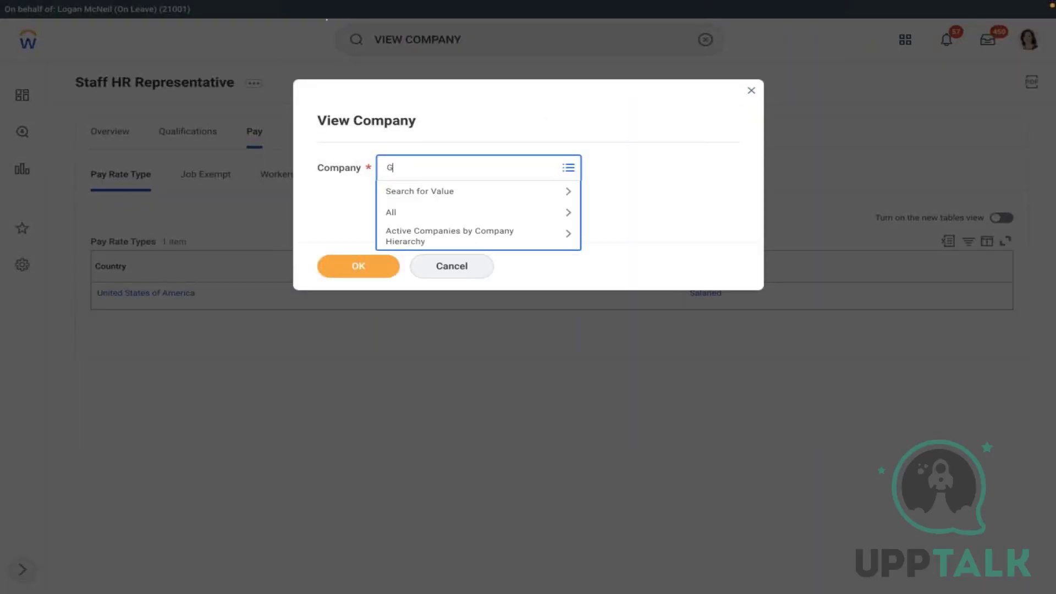
{"action": "type", "text": "LOBAL"}
{"action": "key", "text": "Return"}
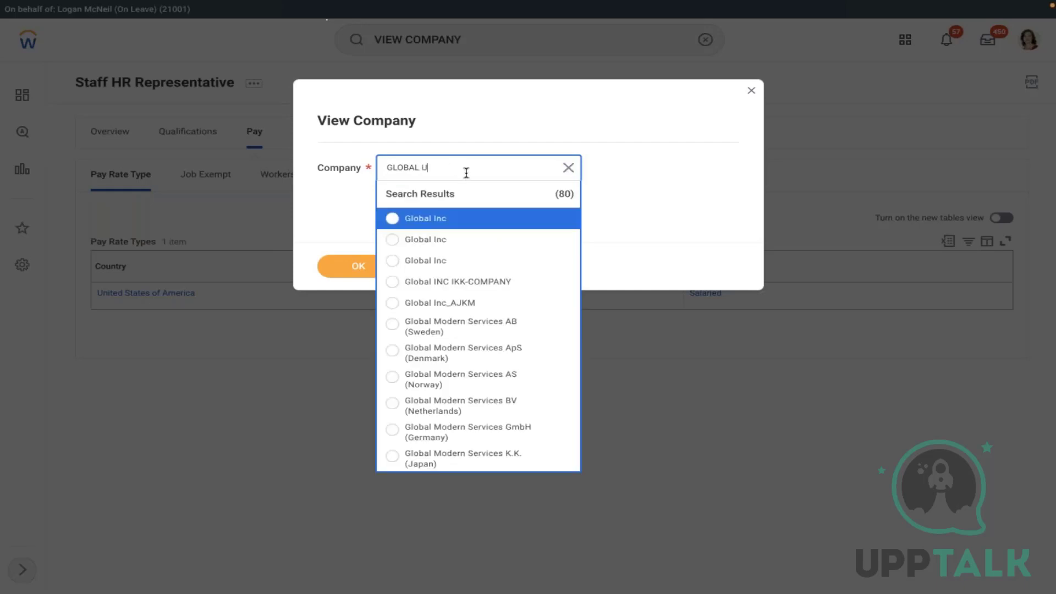
{"action": "key", "text": "Return"}
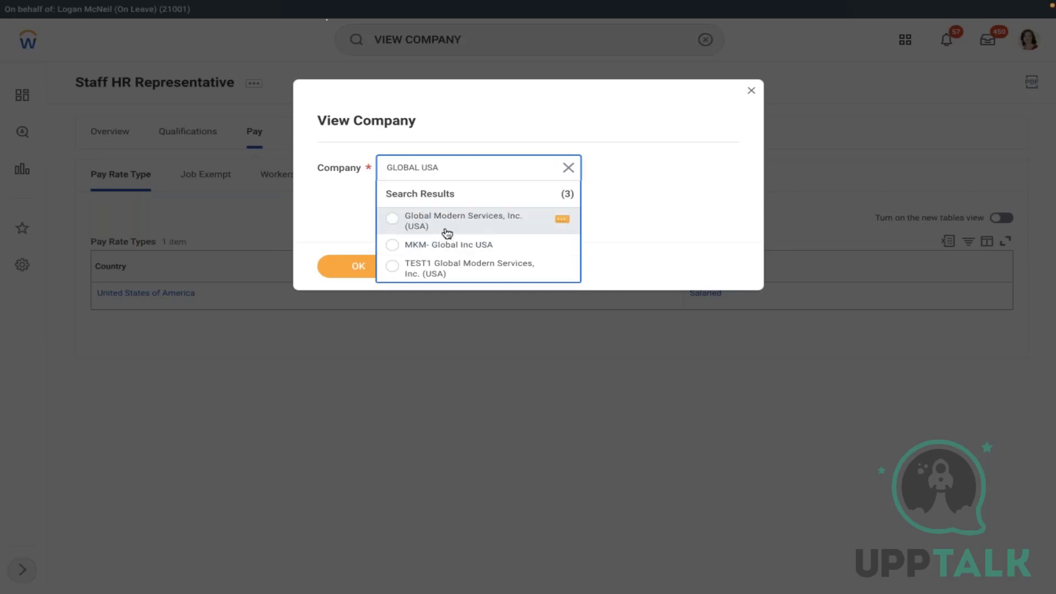
{"action": "left_click", "coordinate": [562, 225]}
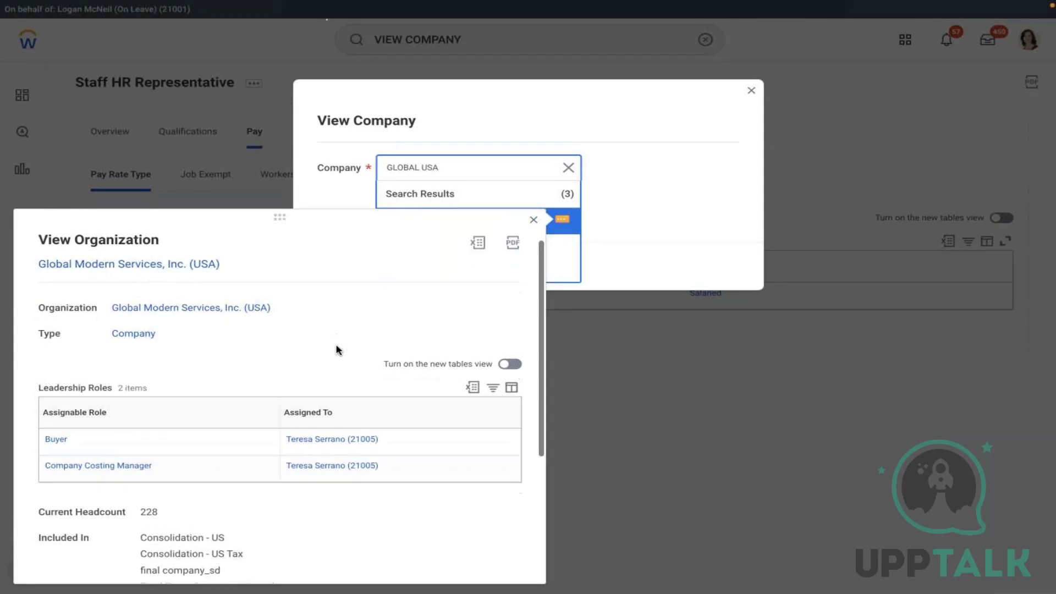
{"action": "scroll", "coordinate": [338, 350], "scroll_direction": "down", "scroll_amount": 2}
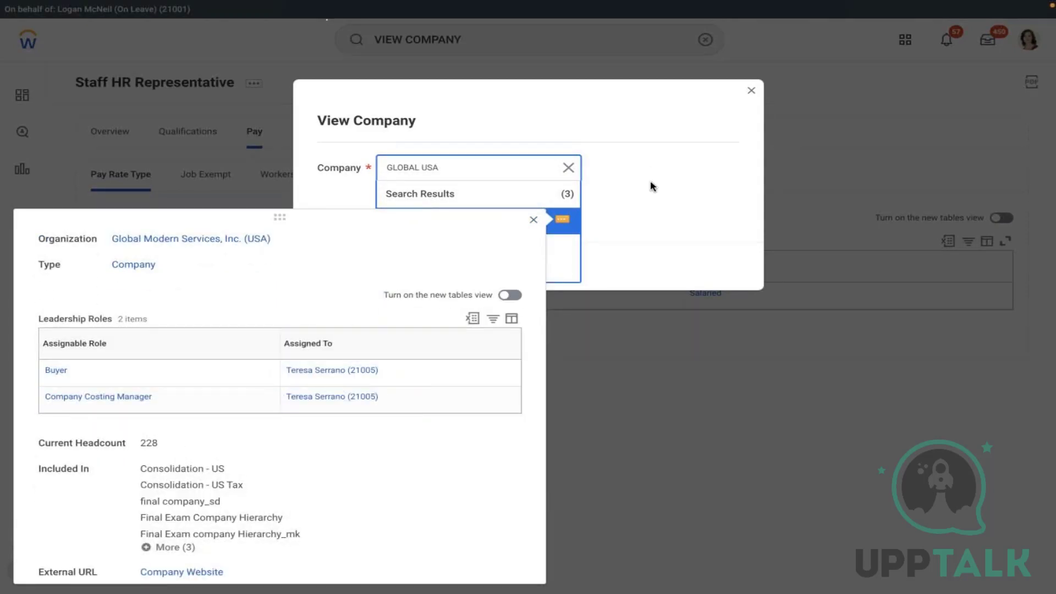
{"action": "left_click", "coordinate": [651, 186]}
{"action": "left_click", "coordinate": [567, 168]}
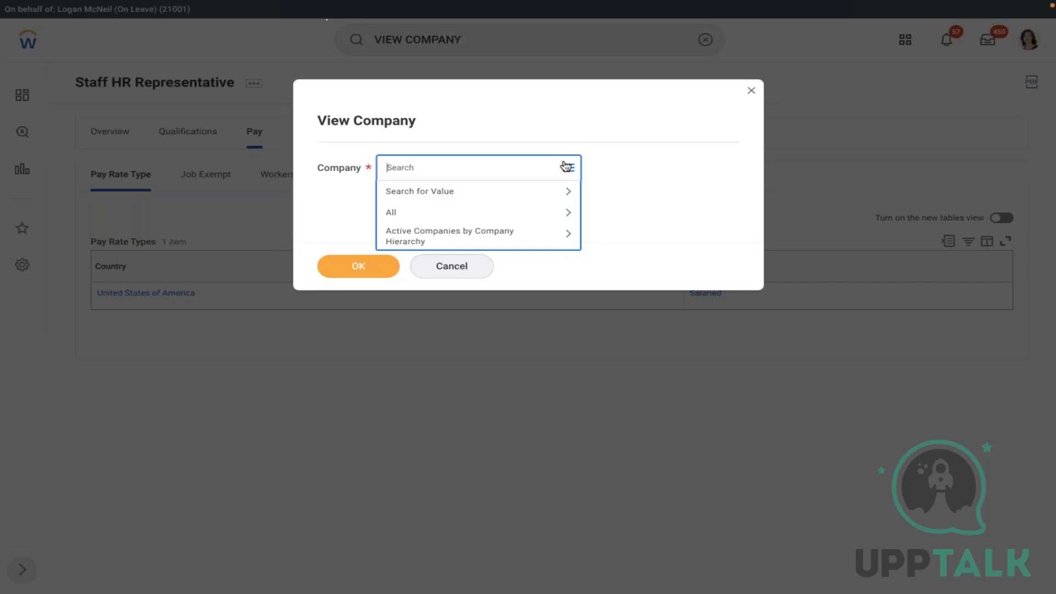
{"action": "left_click", "coordinate": [751, 91]}
- Bring up the Create Supervisory Organization task via a 'create sup org' search
{"action": "left_click", "coordinate": [705, 40]}
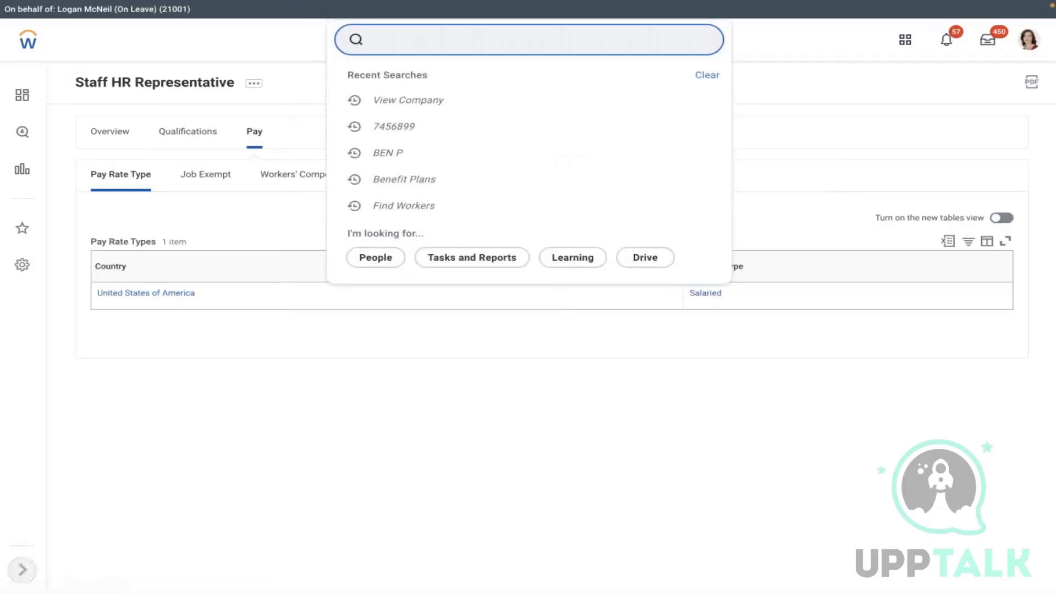
{"action": "type", "text": "CREATE"}
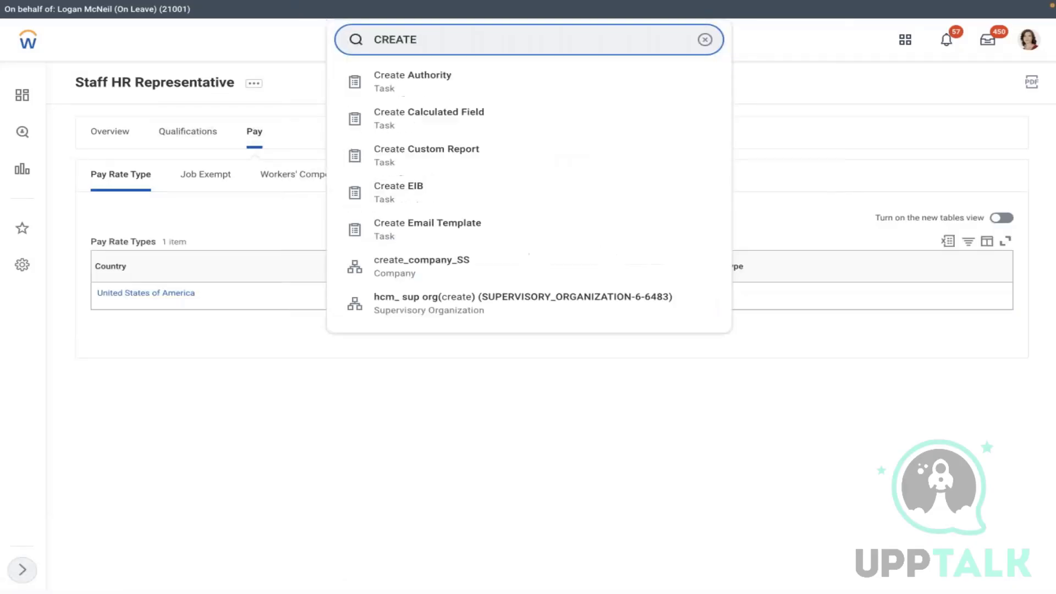
{"action": "type", "text": " SUP ORG"}
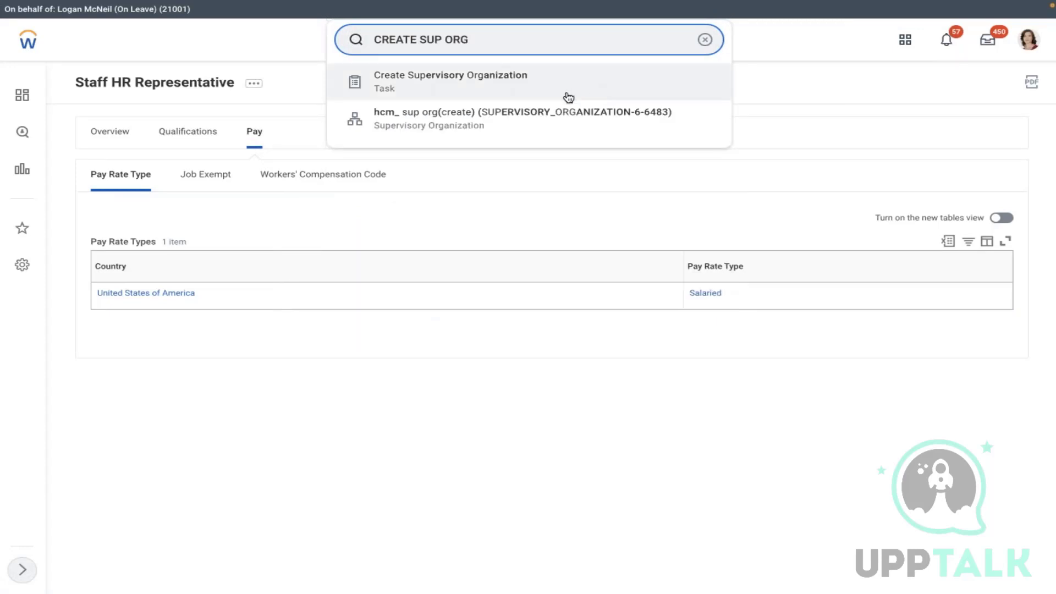
{"action": "left_click", "coordinate": [531, 82]}
- Create a new reorganization named AMD dated 01/01/2021 and select it
{"action": "left_click", "coordinate": [448, 166]}
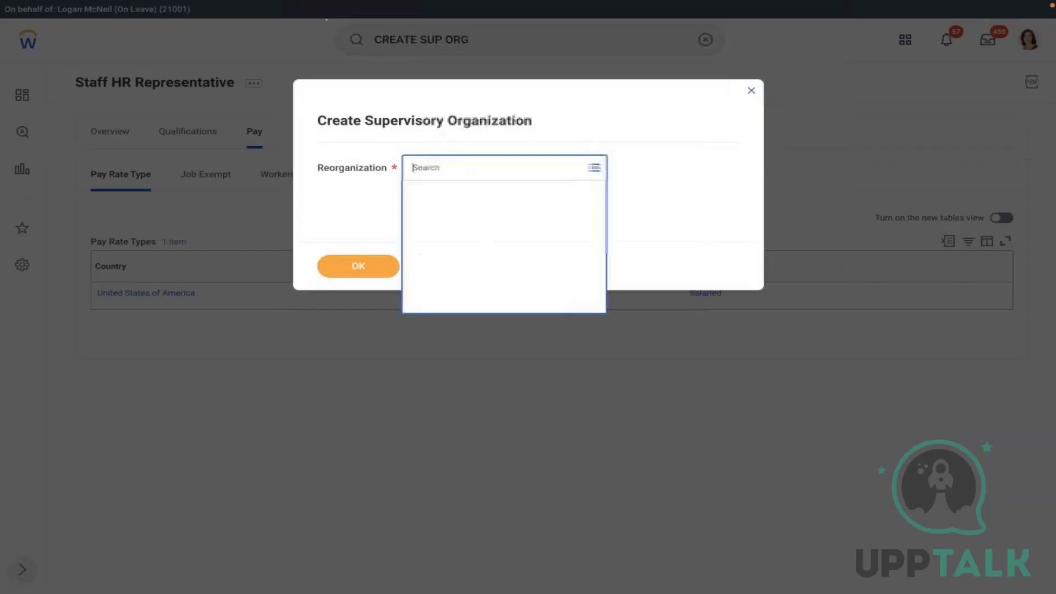
{"action": "left_click", "coordinate": [463, 276]}
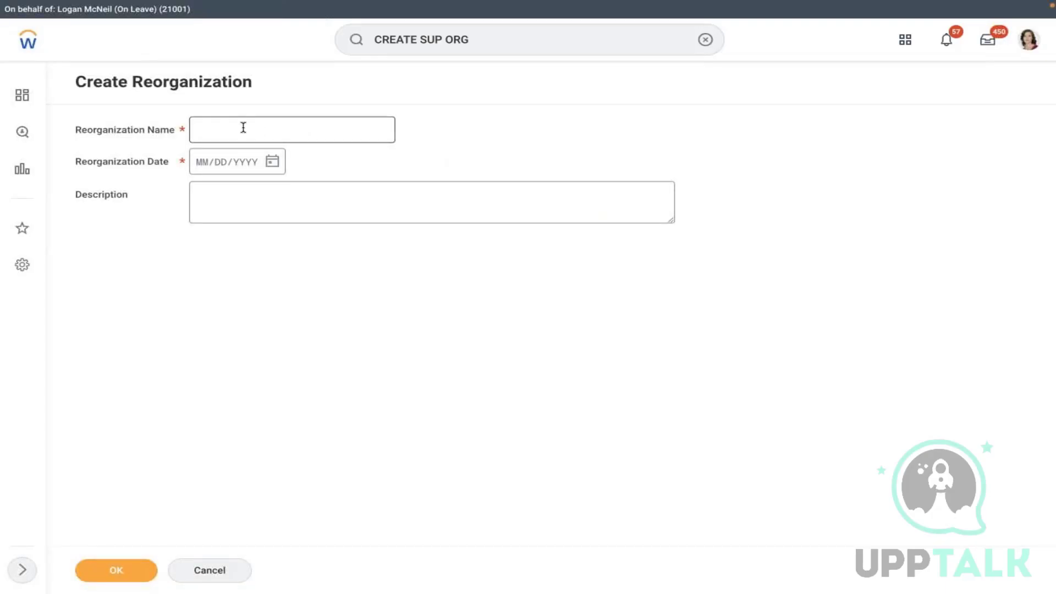
{"action": "left_click", "coordinate": [243, 127]}
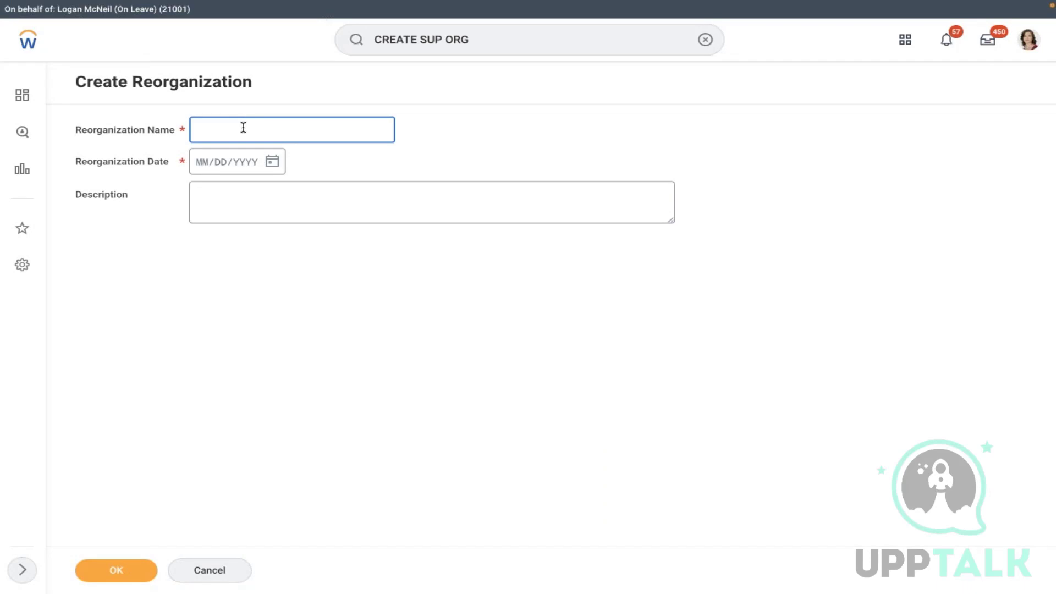
{"action": "type", "text": "AMD"}
{"action": "left_click", "coordinate": [202, 162]}
{"action": "type", "text": "01/0"}
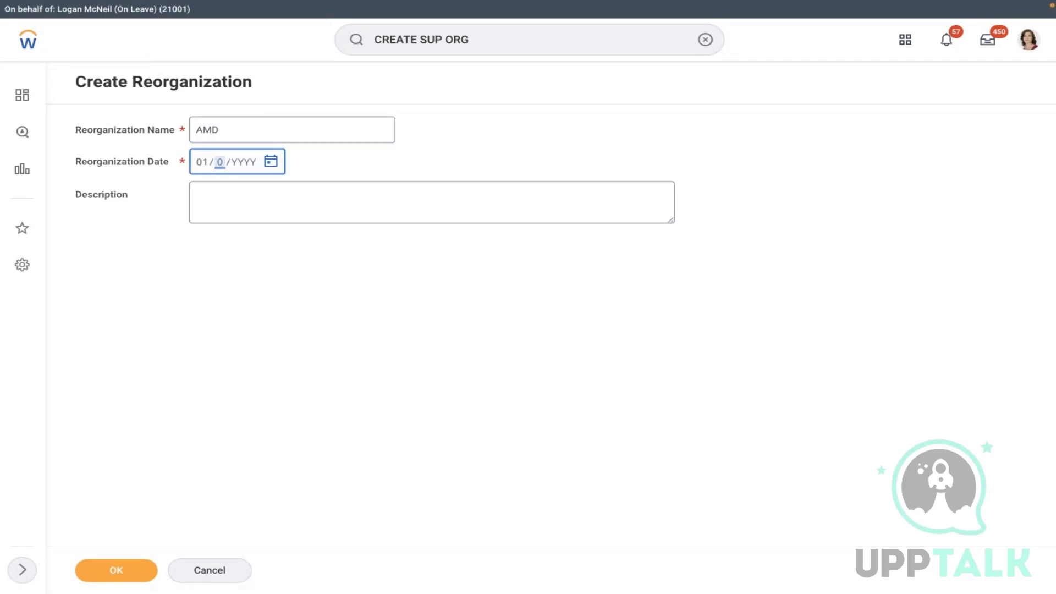
{"action": "type", "text": "1/2021"}
{"action": "left_click", "coordinate": [117, 569]}
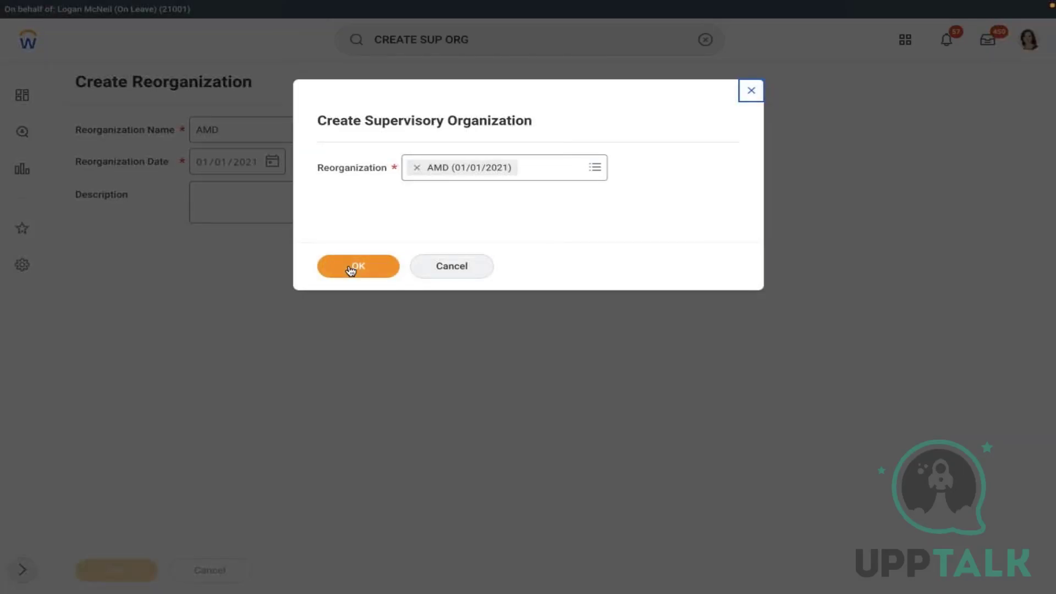
{"action": "left_click", "coordinate": [352, 267]}
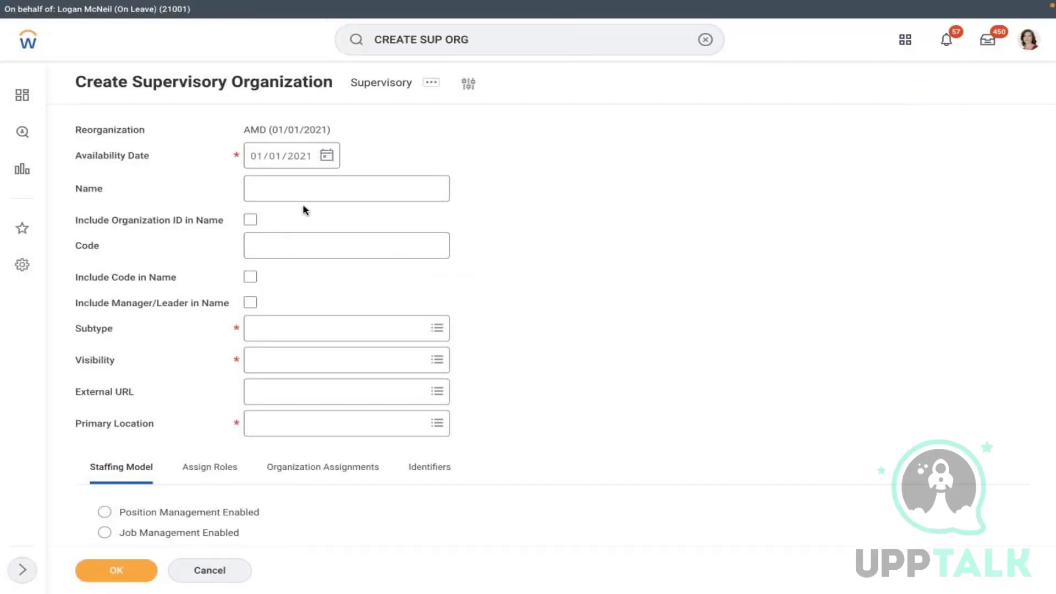
- Name the organization 'AMD - Manufacturing - Benefits' as a Division visible to Everyone
{"action": "left_click", "coordinate": [276, 185]}
{"action": "type", "text": "AMD"}
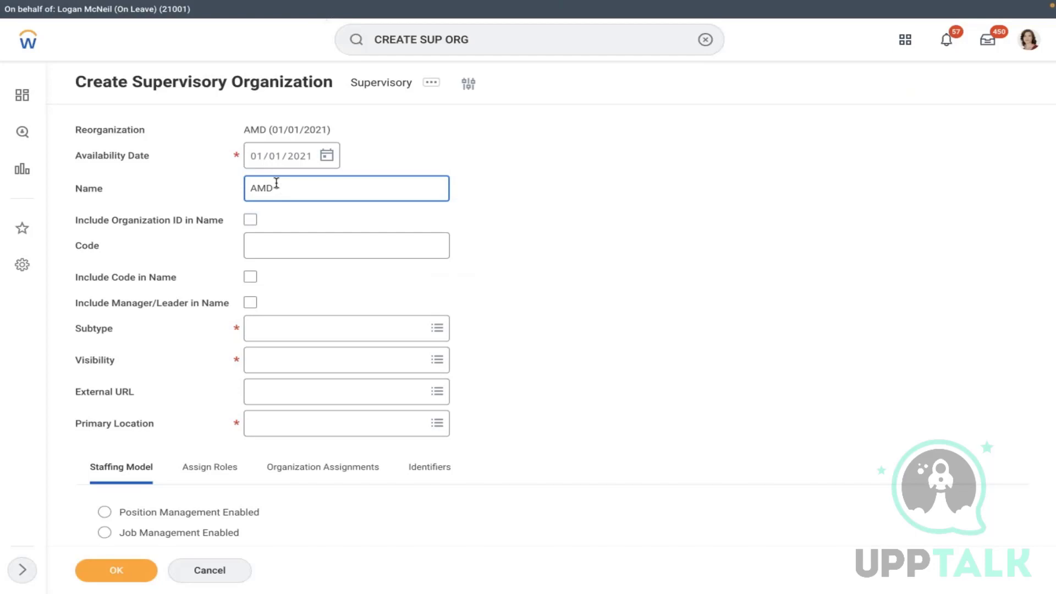
{"action": "type", "text": " - Manufacturing - Benefits"}
{"action": "left_click", "coordinate": [277, 333]}
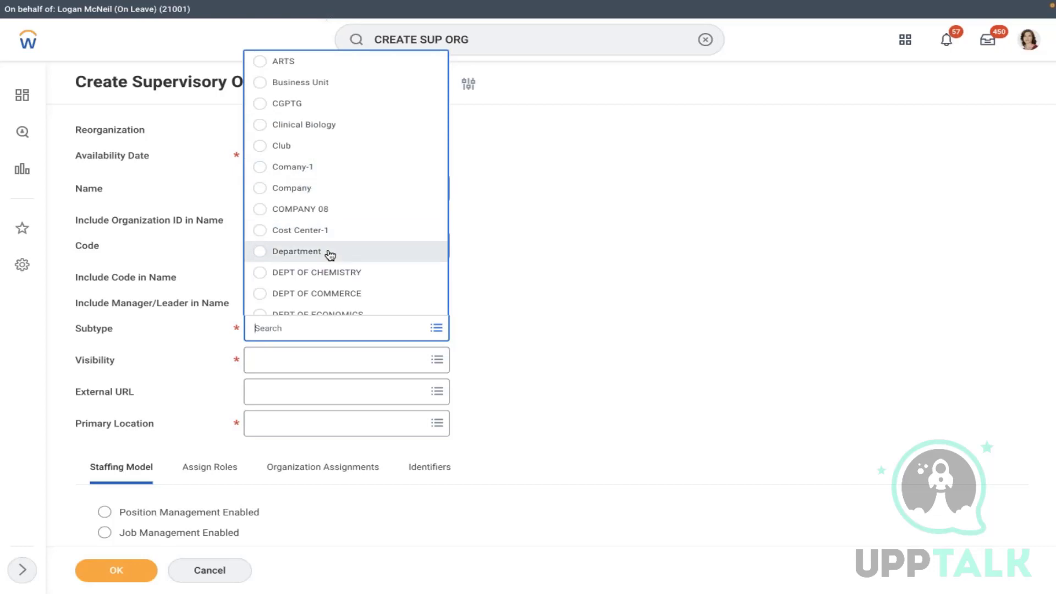
{"action": "type", "text": "di"}
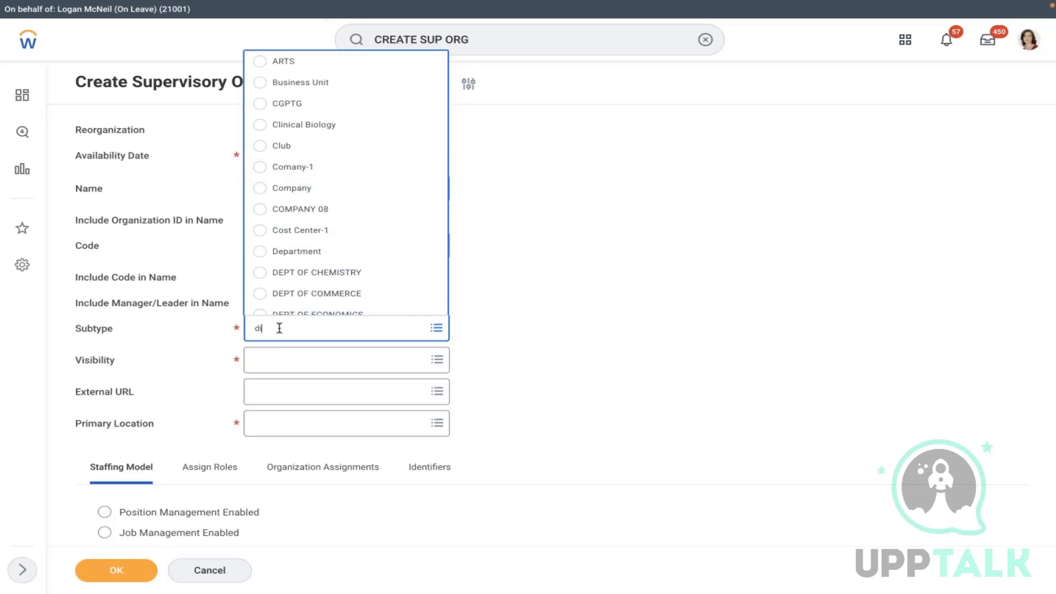
{"action": "type", "text": "vi"}
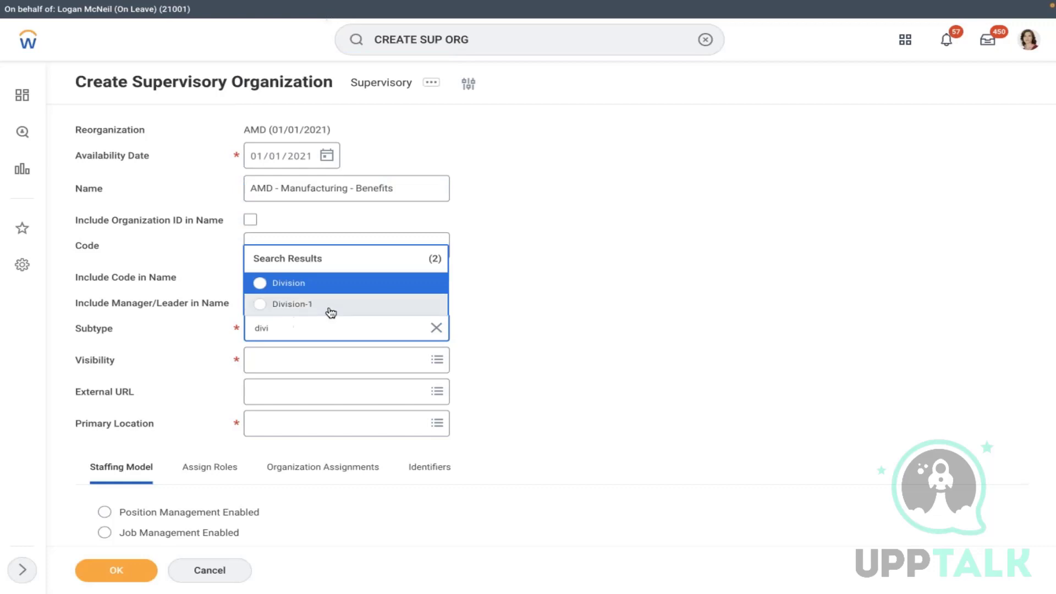
{"action": "left_click", "coordinate": [306, 285]}
{"action": "left_click", "coordinate": [306, 357]}
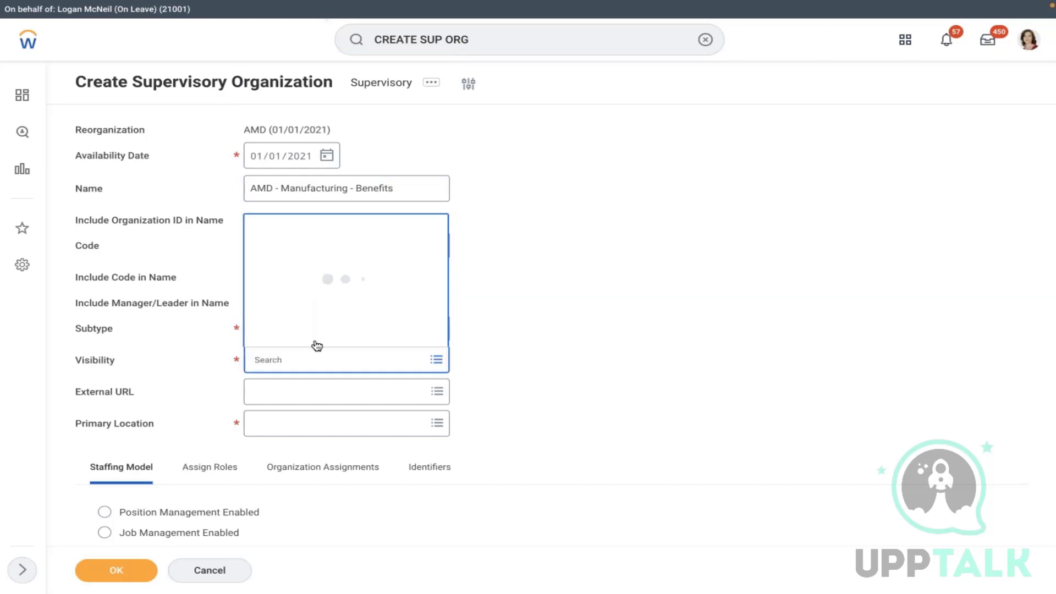
{"action": "left_click", "coordinate": [290, 268]}
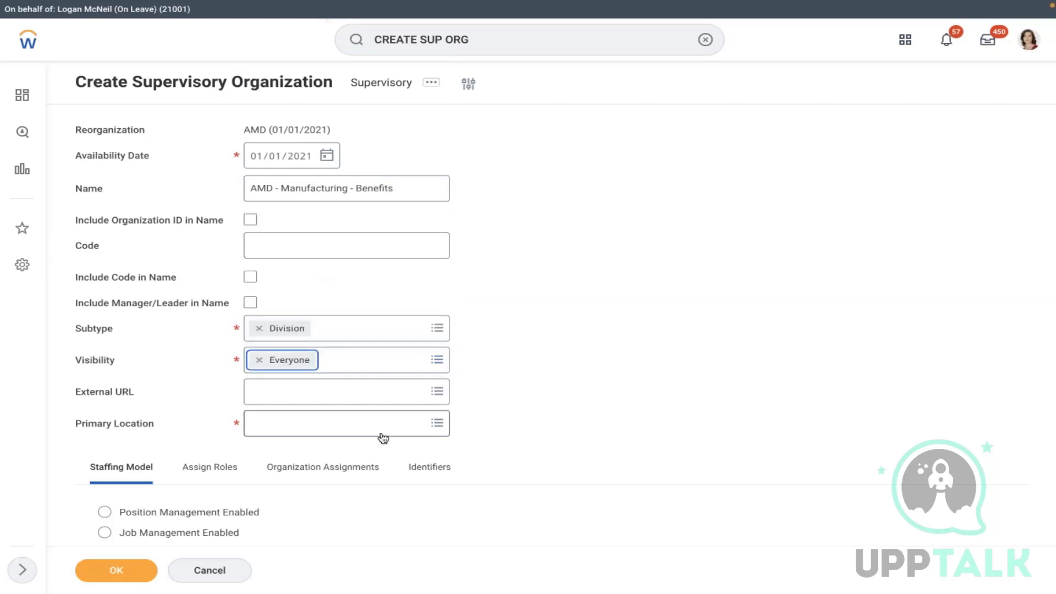
- Set Chicago as the primary location, enable position management, and show the role assignments
{"action": "left_click", "coordinate": [316, 431]}
{"action": "type", "text": "chica"}
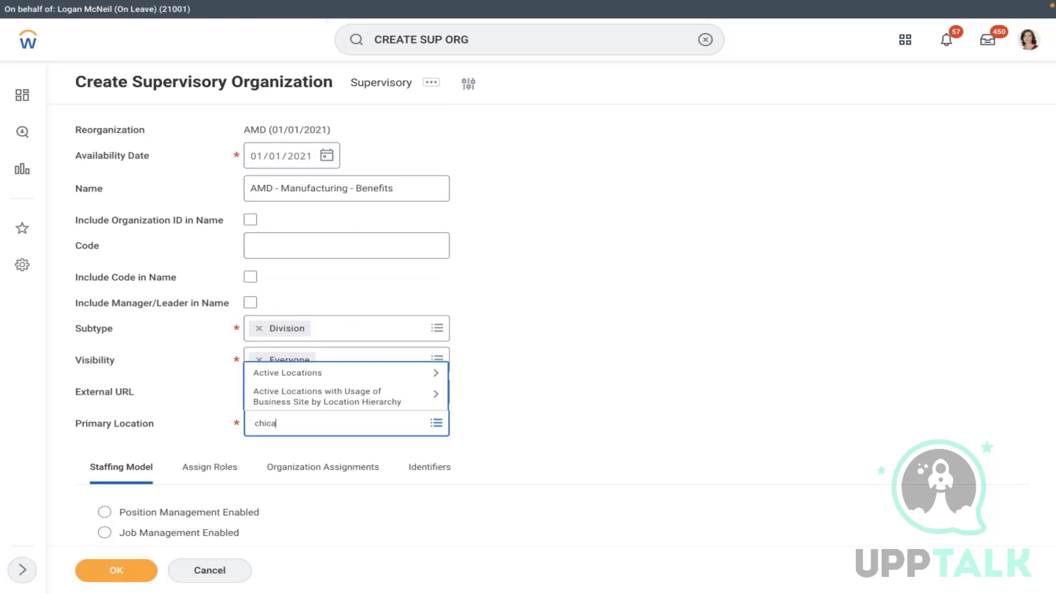
{"action": "type", "text": "go"}
{"action": "key", "text": "Return"}
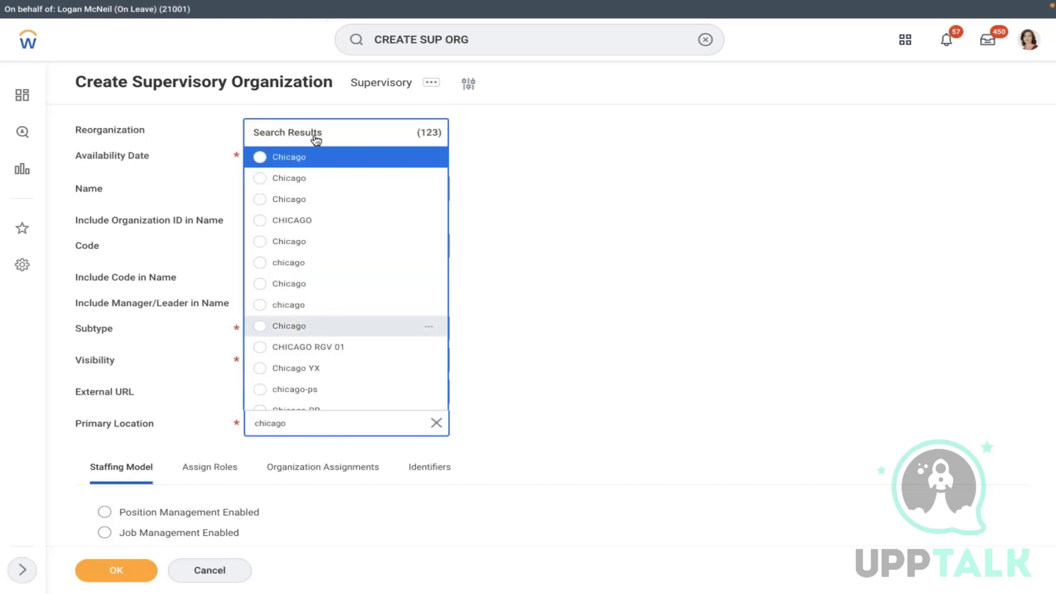
{"action": "left_click", "coordinate": [279, 160]}
{"action": "scroll", "coordinate": [663, 172], "scroll_direction": "down", "scroll_amount": 1}
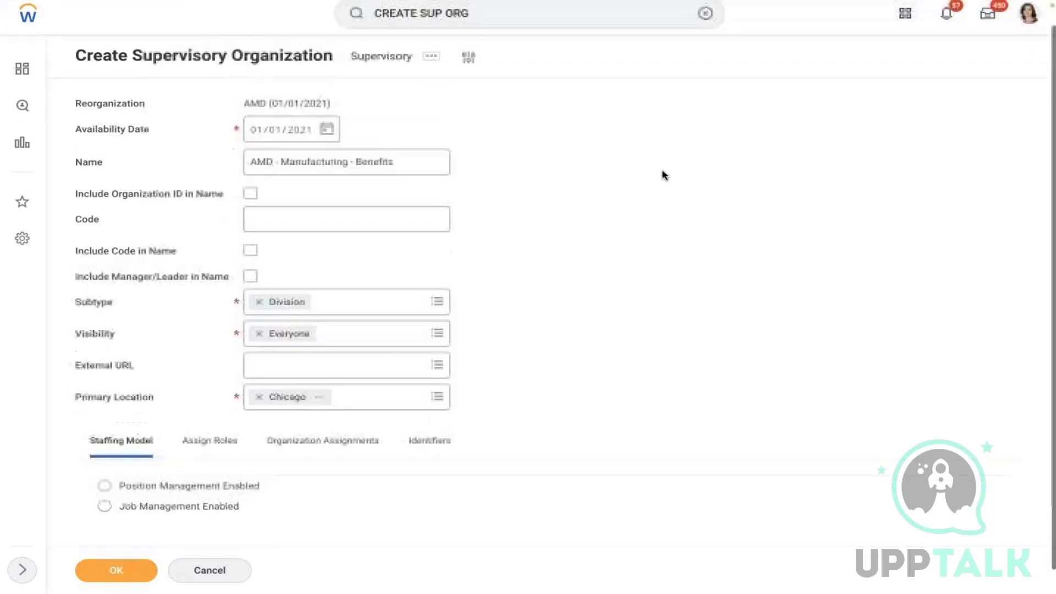
{"action": "left_click", "coordinate": [205, 462]}
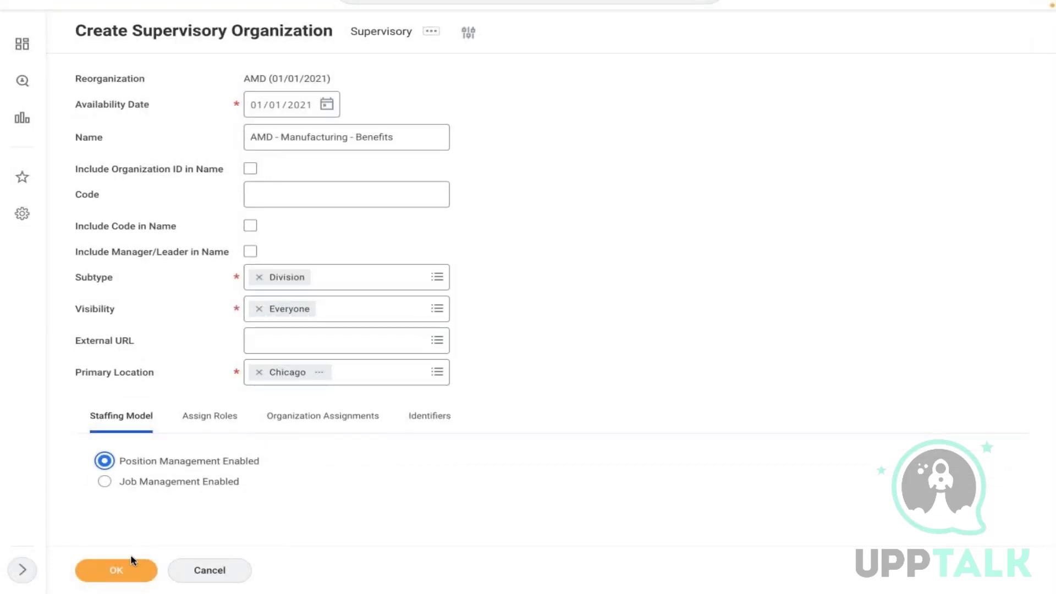
{"action": "left_click", "coordinate": [204, 427]}
{"action": "scroll", "coordinate": [556, 347], "scroll_direction": "down", "scroll_amount": 1}
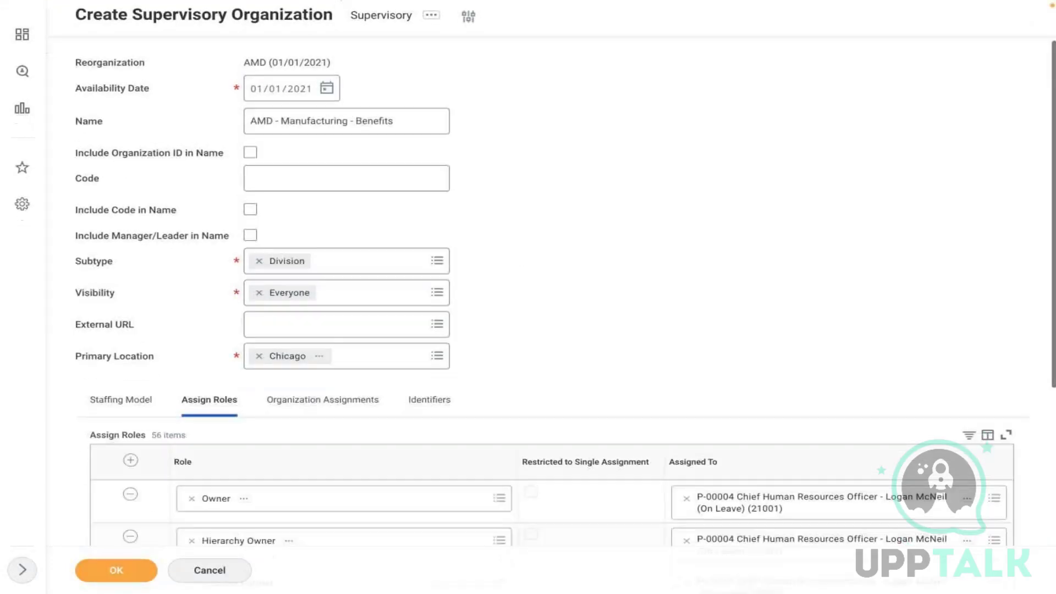
- Remove the first batch of unneeded role rows, from wdd_java developer through Dummy_HR Executive
{"action": "scroll", "coordinate": [245, 304], "scroll_direction": "down", "scroll_amount": 6}
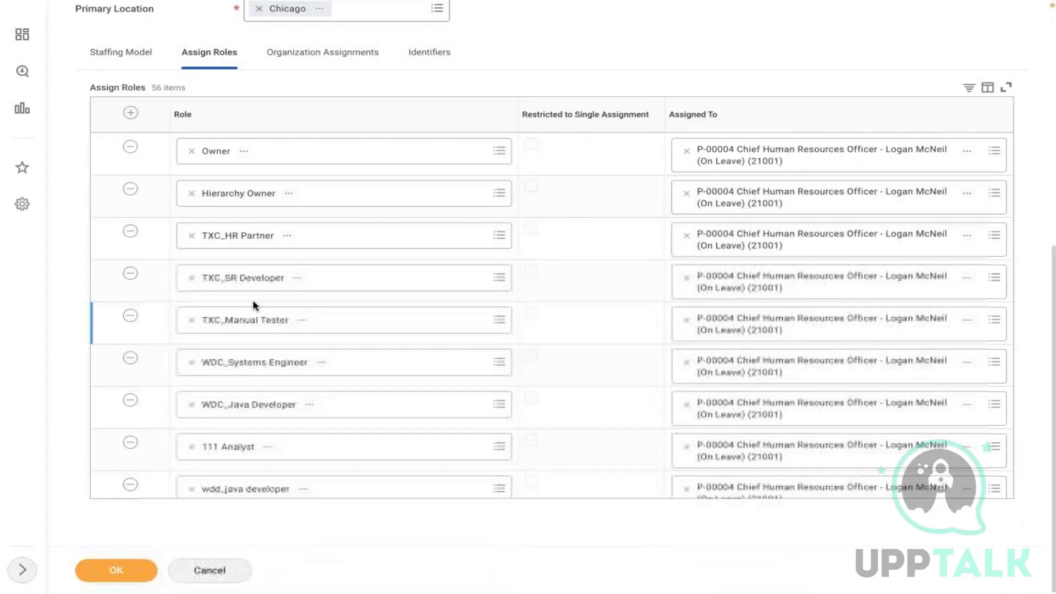
{"action": "left_click", "coordinate": [130, 485]}
{"action": "left_click", "coordinate": [130, 485]}
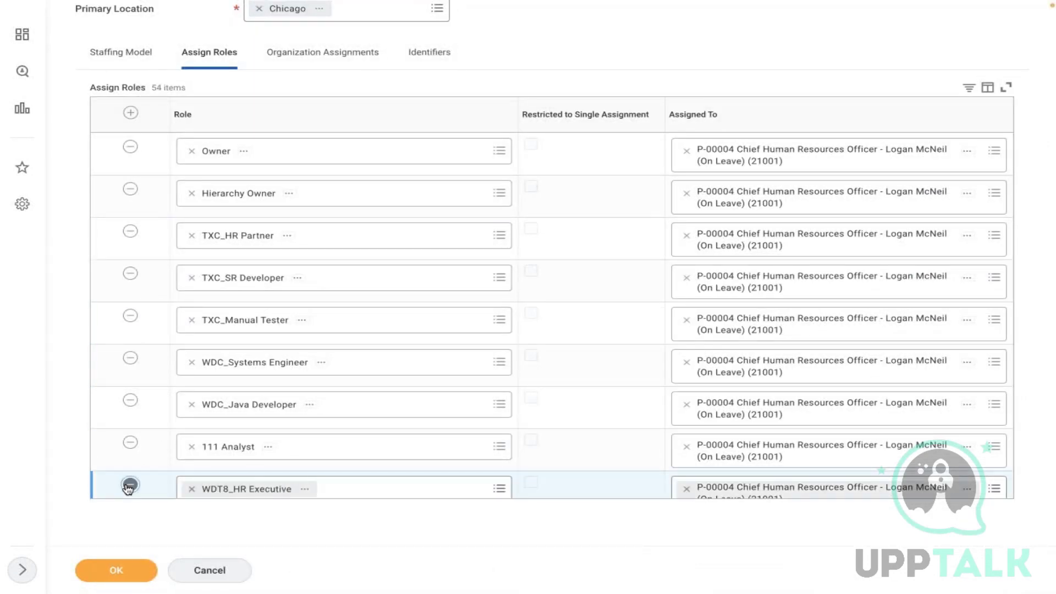
{"action": "left_click", "coordinate": [130, 485]}
{"action": "left_click", "coordinate": [130, 485]}
{"action": "left_click", "coordinate": [129, 485]}
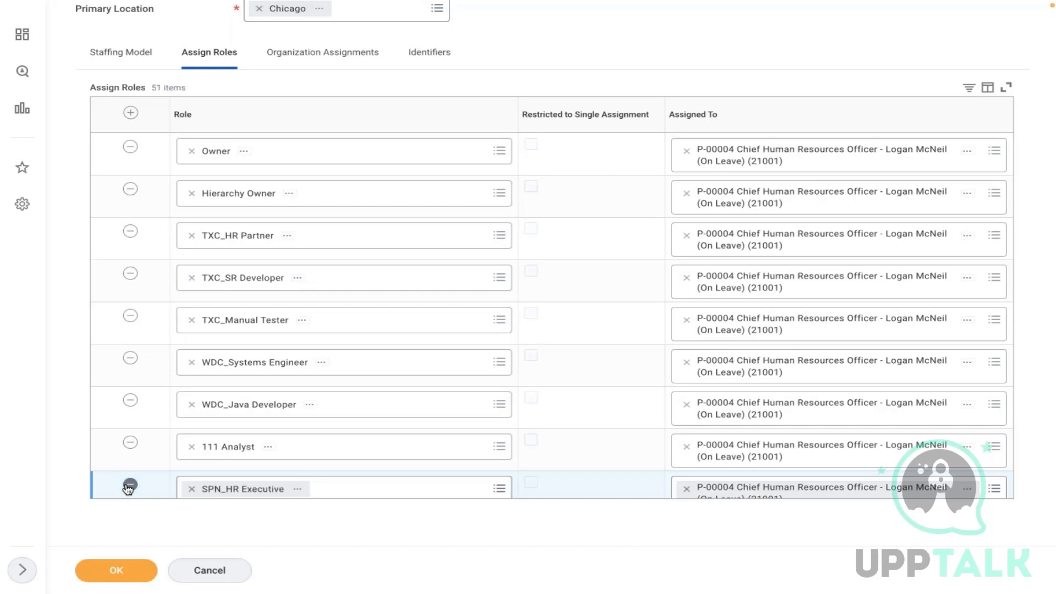
{"action": "left_click", "coordinate": [130, 485]}
{"action": "left_click", "coordinate": [130, 485]}
{"action": "left_click", "coordinate": [130, 485]}
{"action": "left_click", "coordinate": [130, 486]}
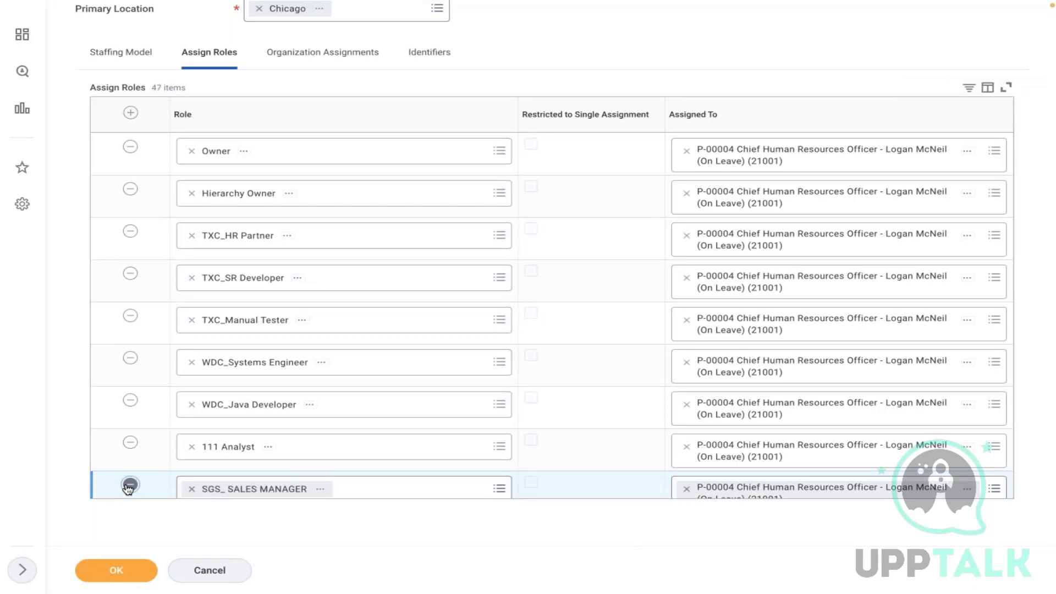
{"action": "left_click", "coordinate": [130, 485]}
{"action": "left_click", "coordinate": [130, 485]}
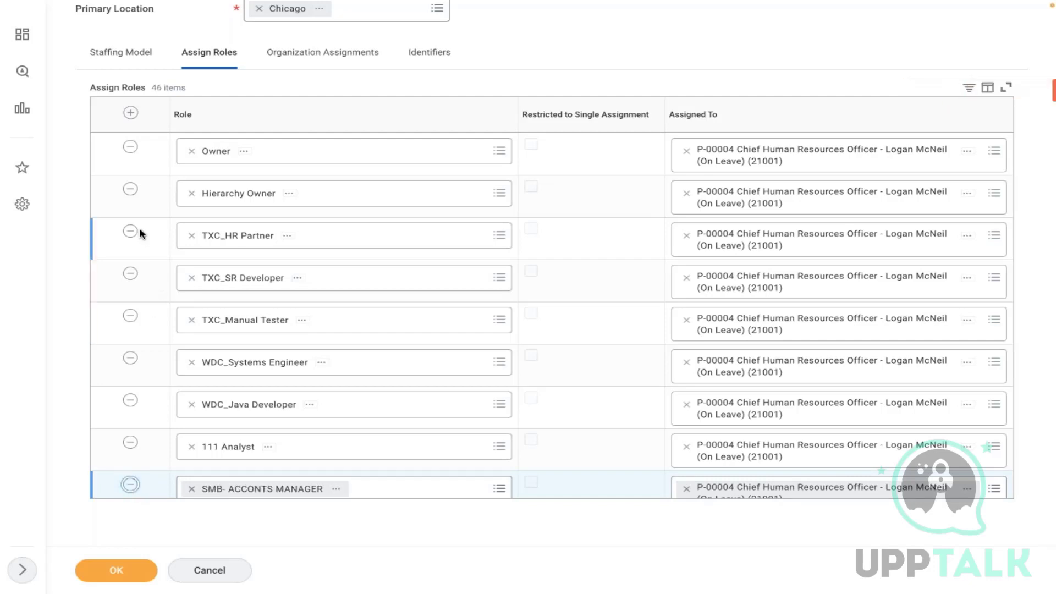
{"action": "left_click", "coordinate": [130, 232]}
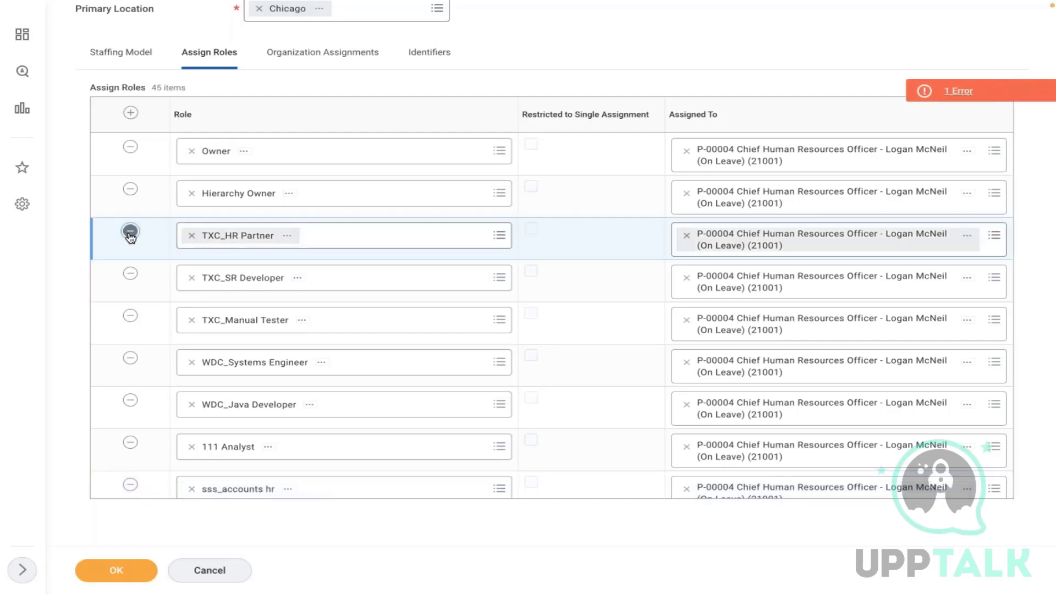
{"action": "left_click", "coordinate": [130, 232]}
{"action": "left_click", "coordinate": [130, 232]}
{"action": "left_click", "coordinate": [130, 231]}
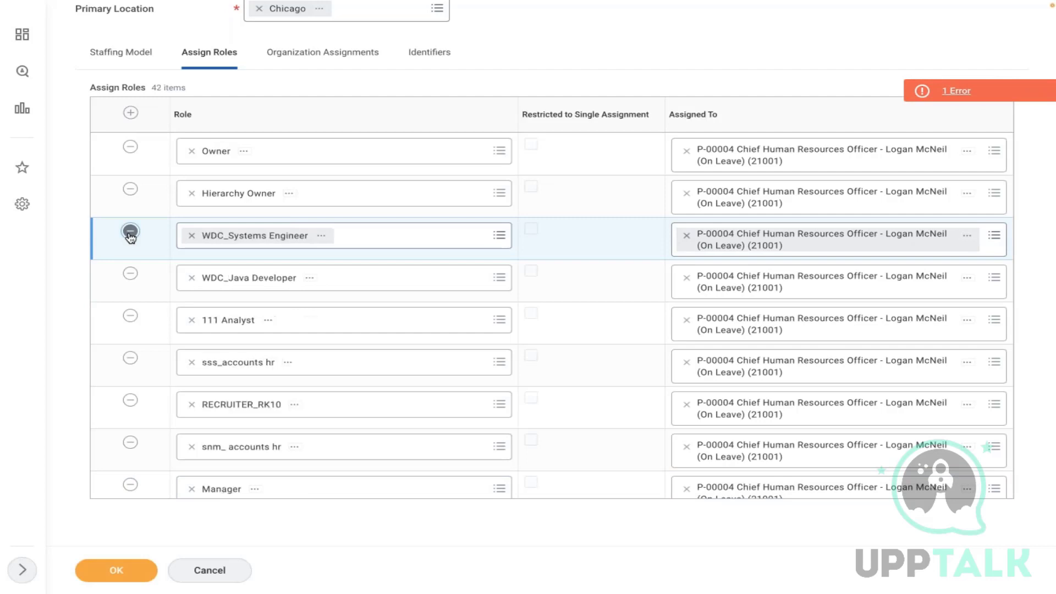
{"action": "left_click", "coordinate": [129, 232]}
{"action": "left_click", "coordinate": [129, 232]}
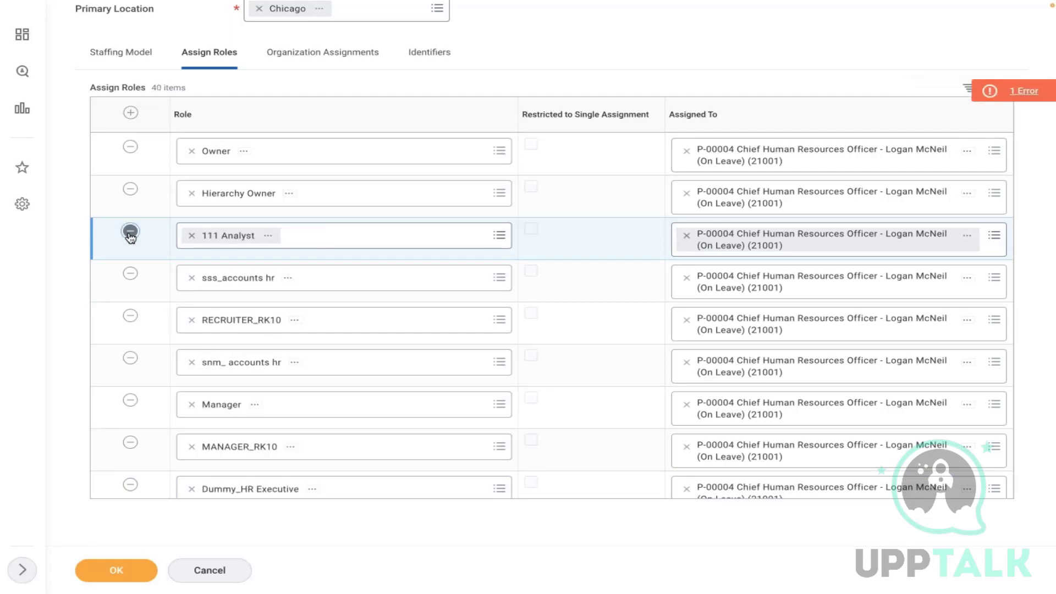
{"action": "left_click", "coordinate": [130, 232]}
{"action": "left_click", "coordinate": [130, 232]}
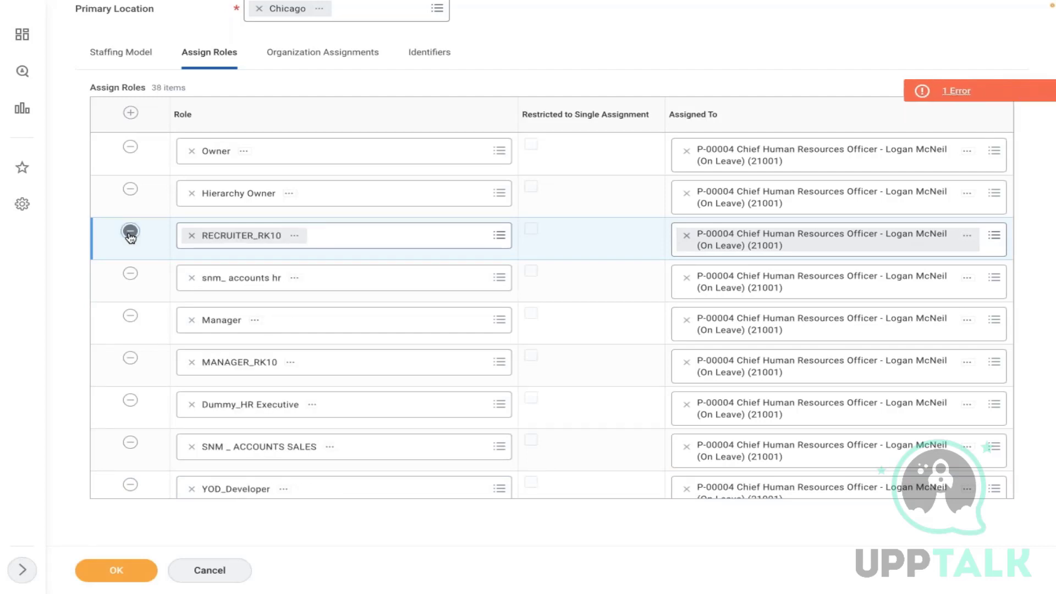
{"action": "left_click", "coordinate": [130, 232]}
{"action": "left_click", "coordinate": [129, 231]}
{"action": "left_click", "coordinate": [130, 231]}
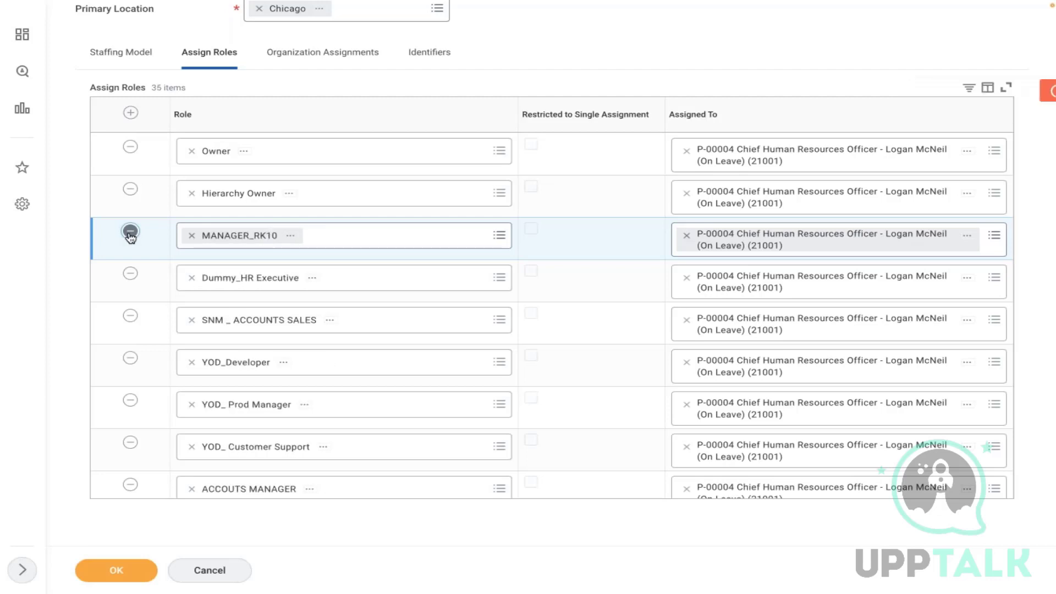
{"action": "left_click", "coordinate": [130, 231]}
{"action": "left_click", "coordinate": [130, 232]}
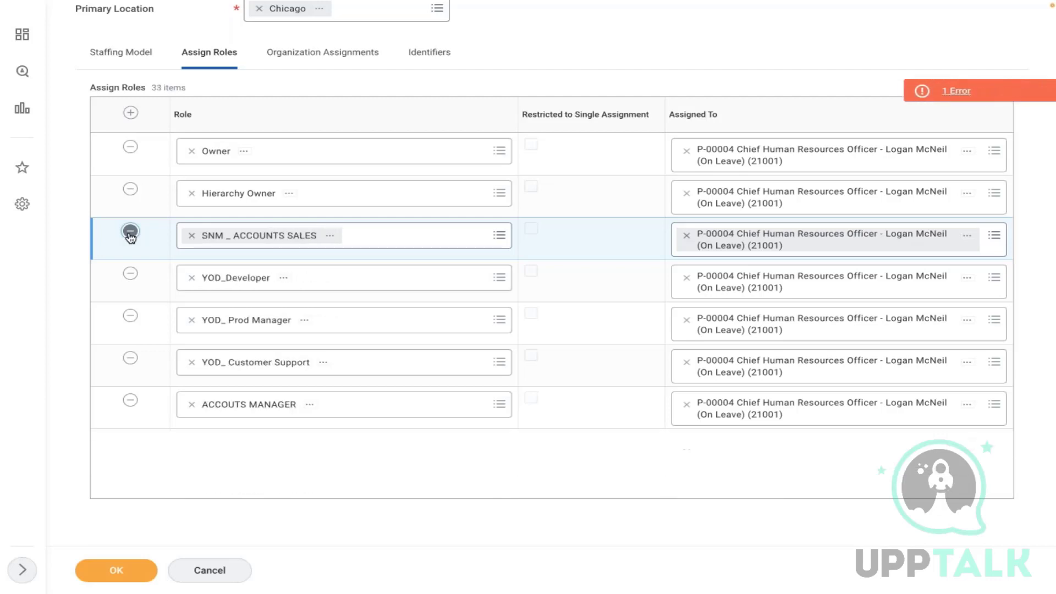
{"action": "left_click", "coordinate": [130, 232]}
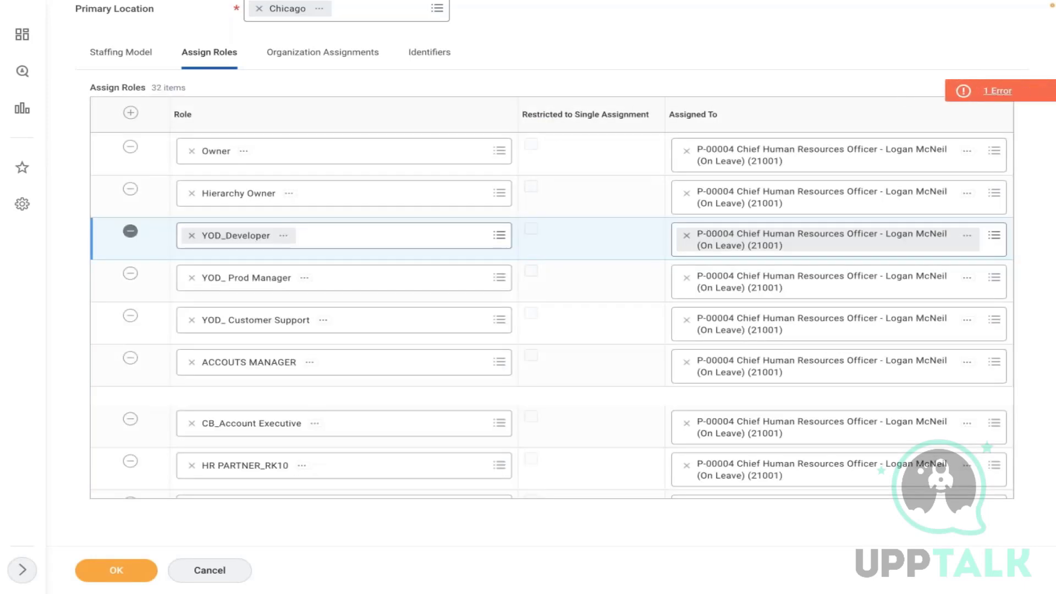
- Remove the remaining role rows, YOD roles through VJP7_HR Manager, and save the organization
{"action": "left_click", "coordinate": [130, 232]}
{"action": "left_click", "coordinate": [130, 232]}
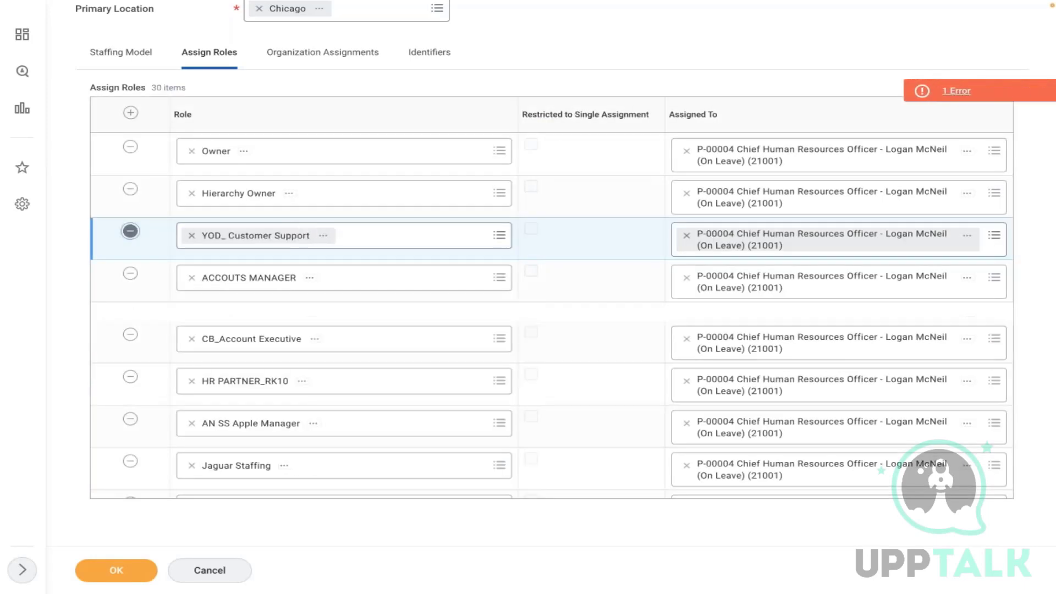
{"action": "left_click", "coordinate": [130, 232]}
{"action": "left_click", "coordinate": [130, 232]}
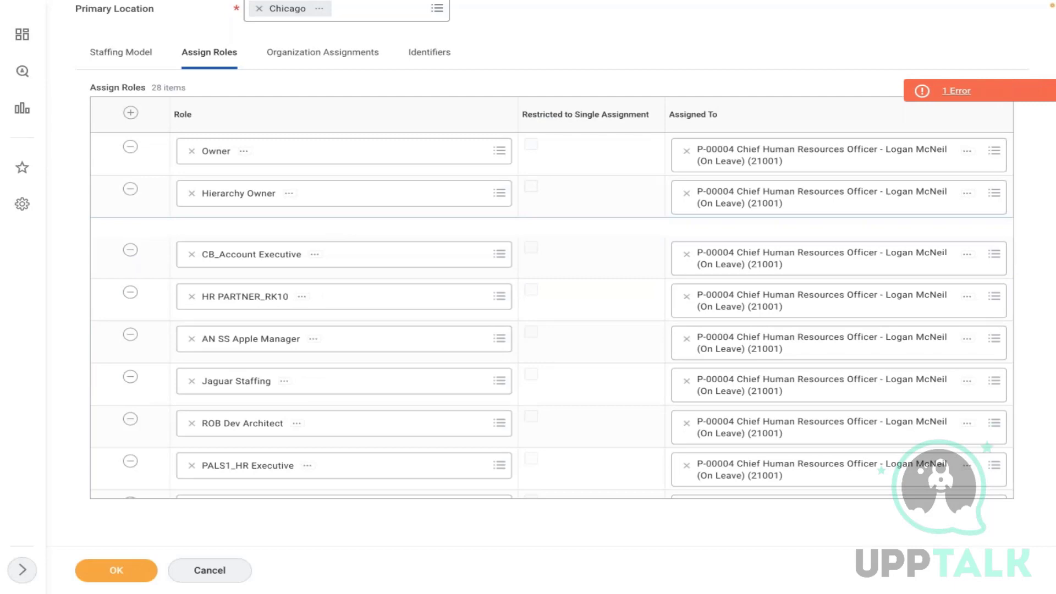
{"action": "left_click", "coordinate": [129, 250]}
{"action": "left_click", "coordinate": [130, 250]}
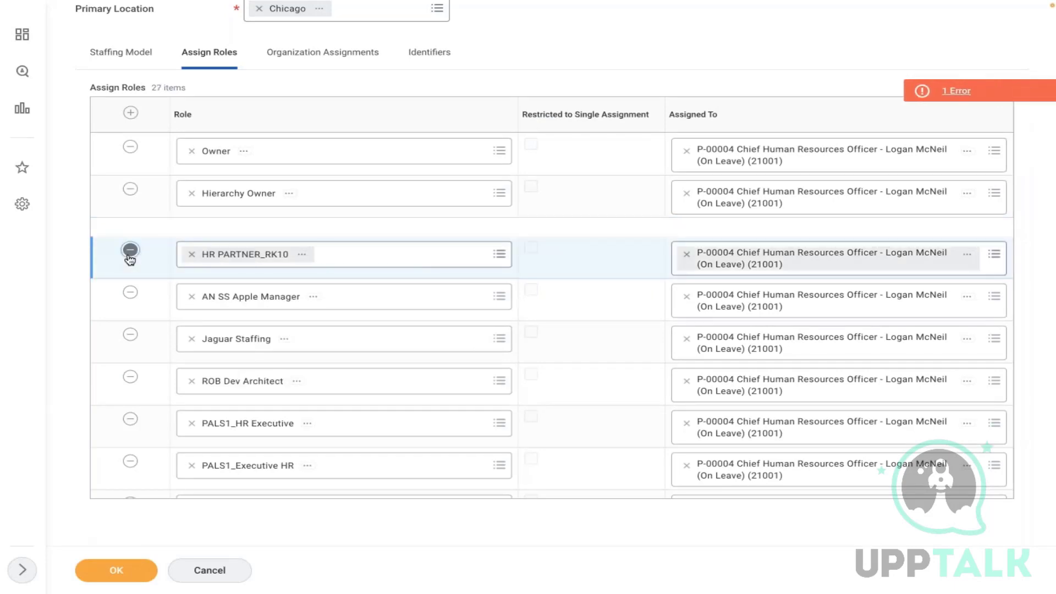
{"action": "left_click", "coordinate": [130, 250]}
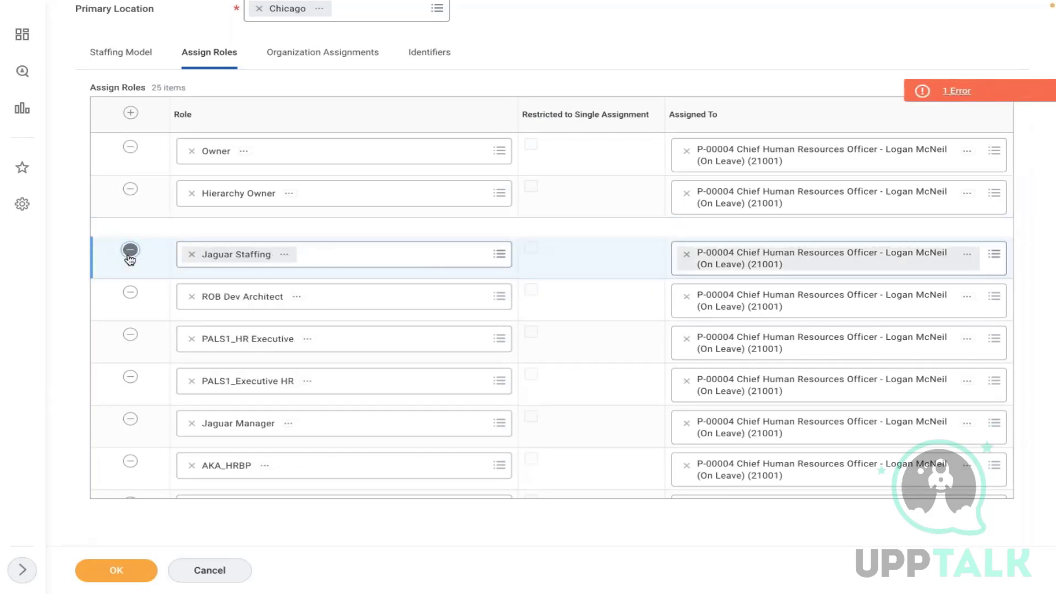
{"action": "left_click", "coordinate": [129, 251]}
{"action": "left_click", "coordinate": [130, 250]}
{"action": "left_click", "coordinate": [130, 250]}
{"action": "left_click", "coordinate": [130, 250]}
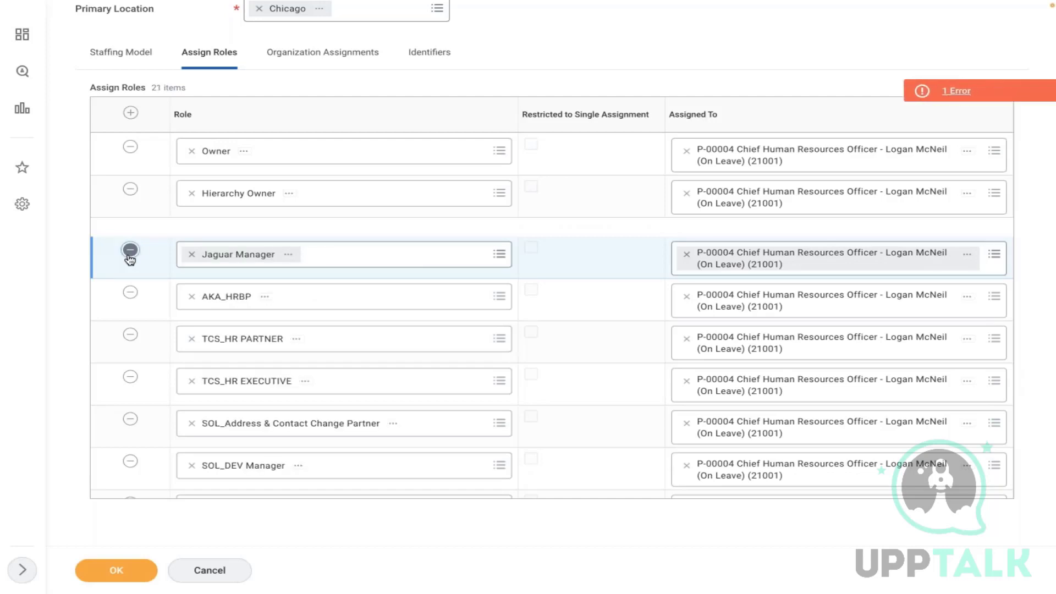
{"action": "left_click", "coordinate": [129, 250]}
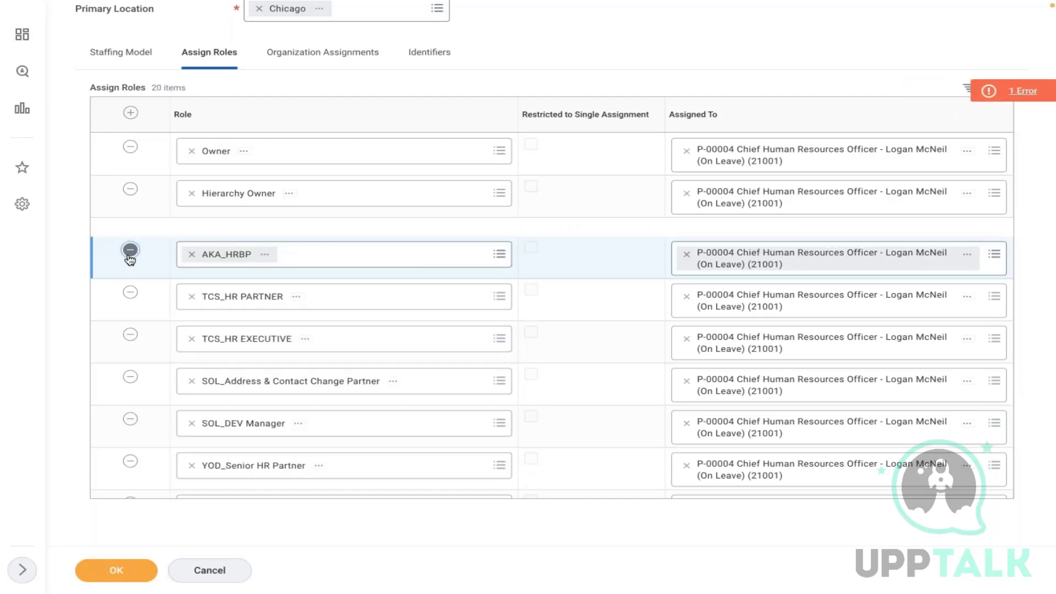
{"action": "left_click", "coordinate": [130, 250]}
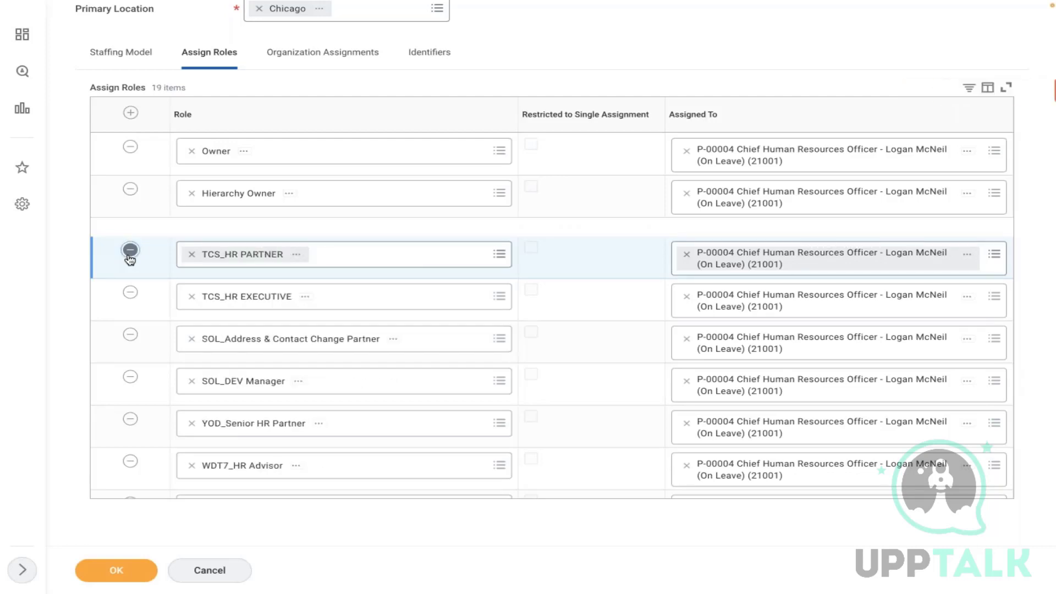
{"action": "left_click", "coordinate": [130, 251]}
{"action": "left_click", "coordinate": [129, 251]}
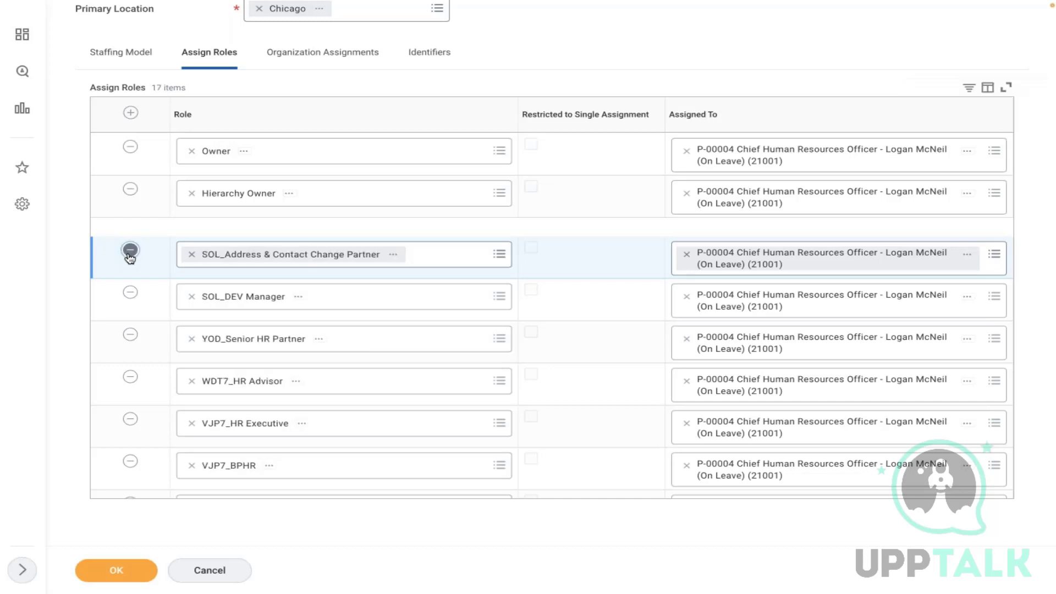
{"action": "left_click", "coordinate": [130, 250]}
{"action": "left_click", "coordinate": [130, 250]}
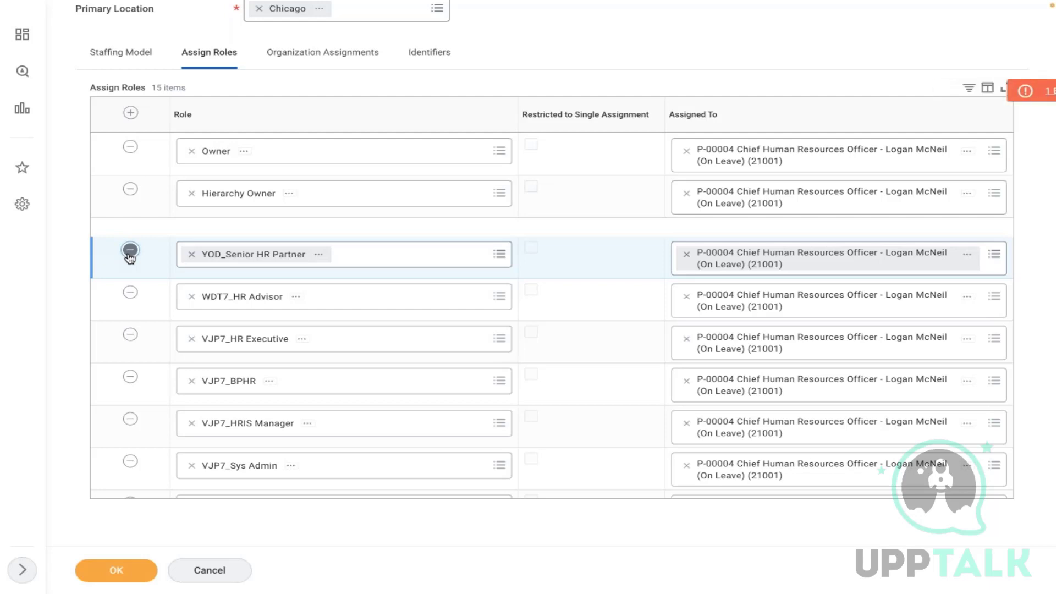
{"action": "left_click", "coordinate": [130, 250]}
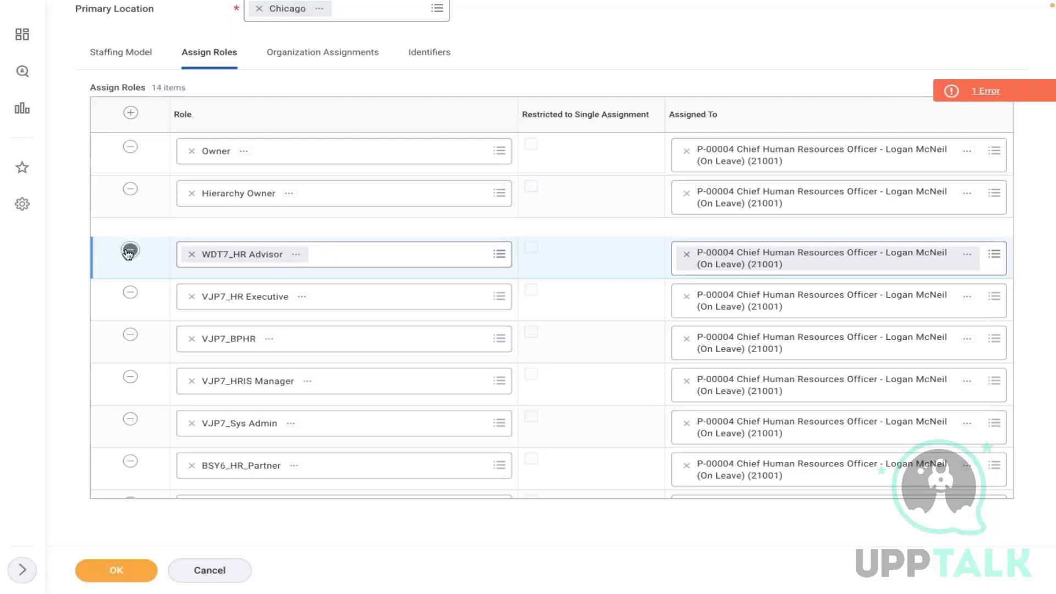
{"action": "left_click", "coordinate": [130, 250]}
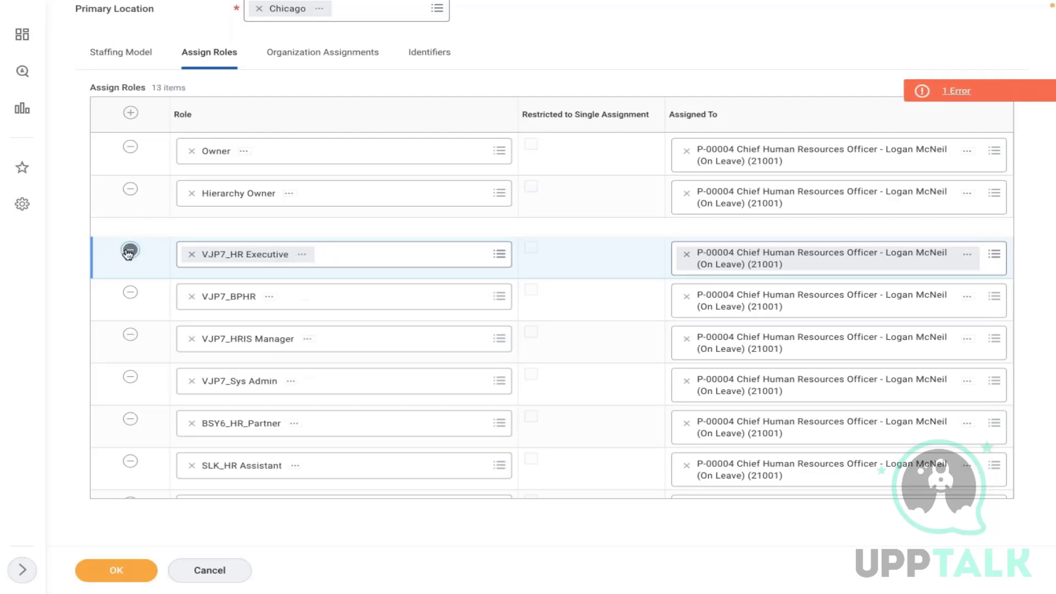
{"action": "left_click", "coordinate": [130, 250]}
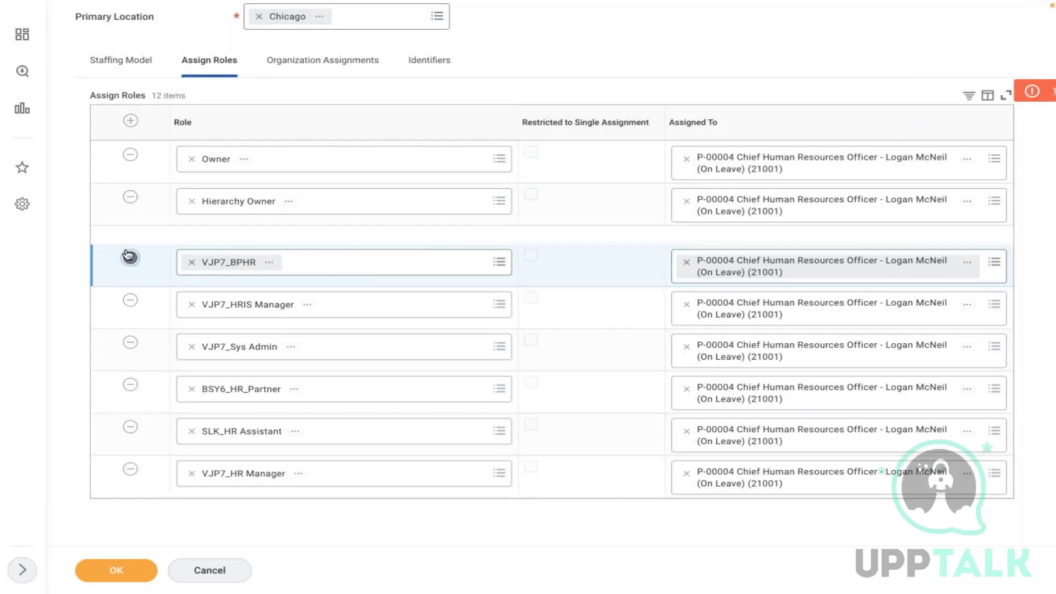
{"action": "left_click", "coordinate": [130, 252]}
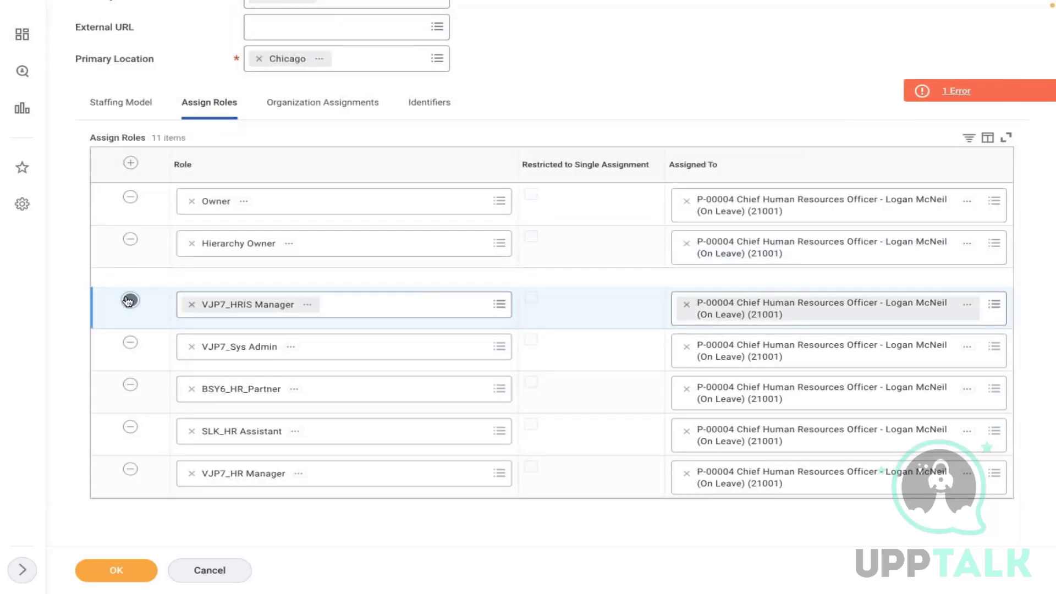
{"action": "left_click", "coordinate": [129, 300]}
{"action": "left_click", "coordinate": [128, 341]}
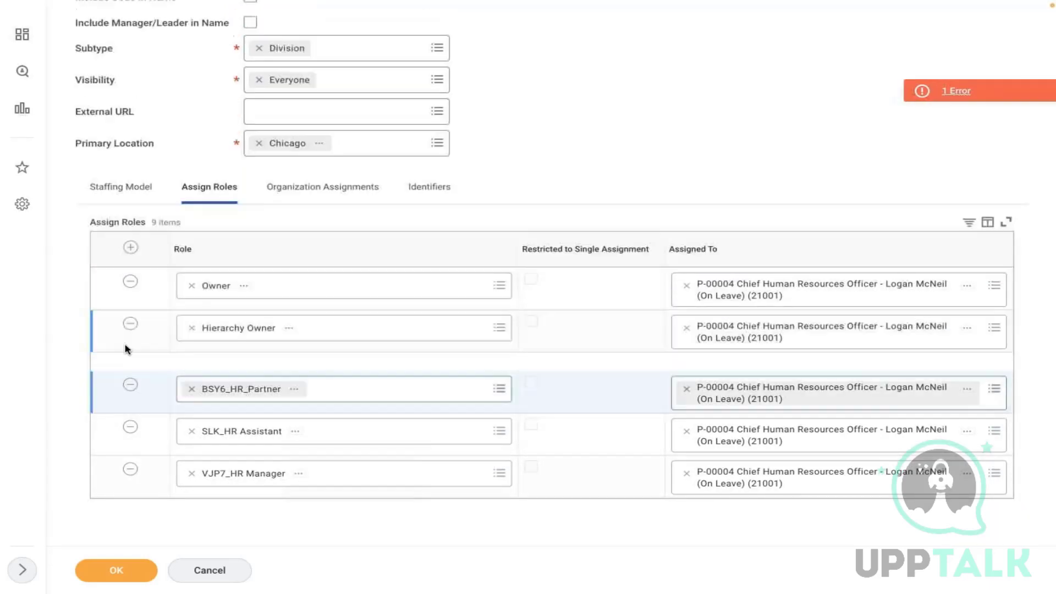
{"action": "left_click", "coordinate": [130, 389]}
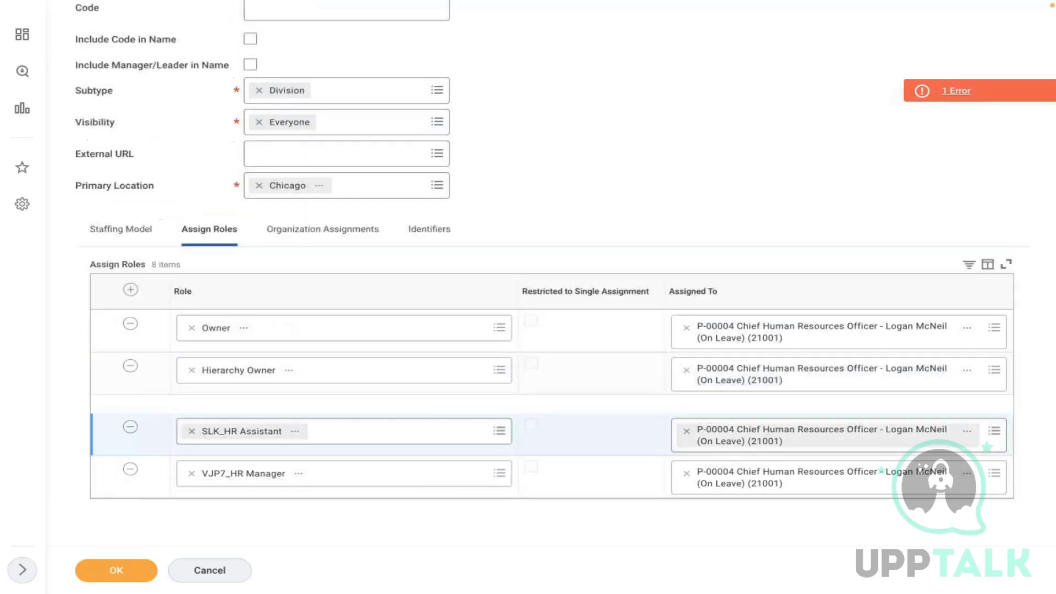
{"action": "left_click", "coordinate": [130, 427]}
{"action": "left_click", "coordinate": [130, 470]}
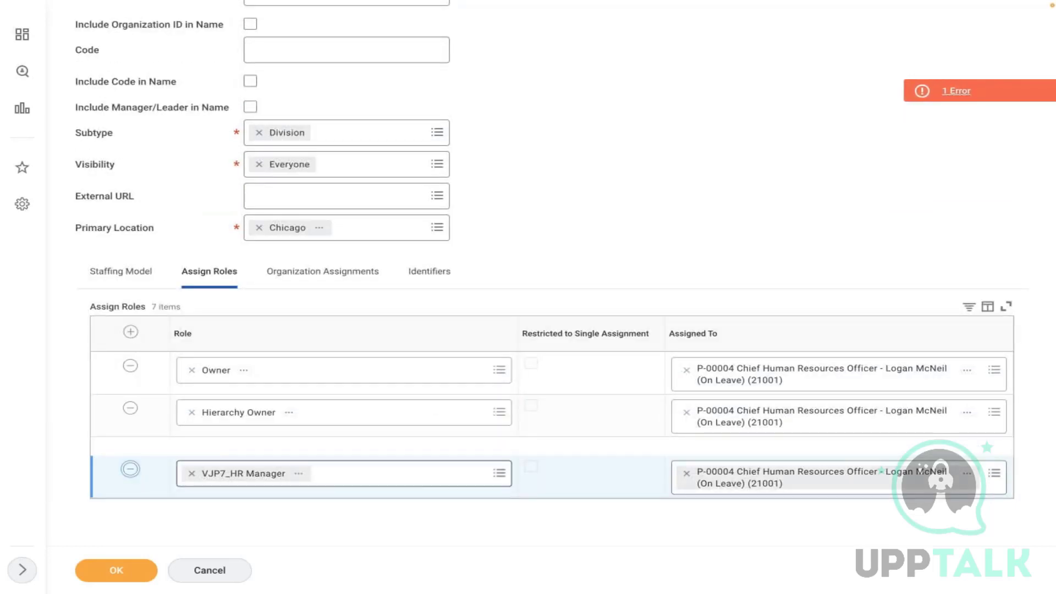
{"action": "left_click", "coordinate": [116, 571]}
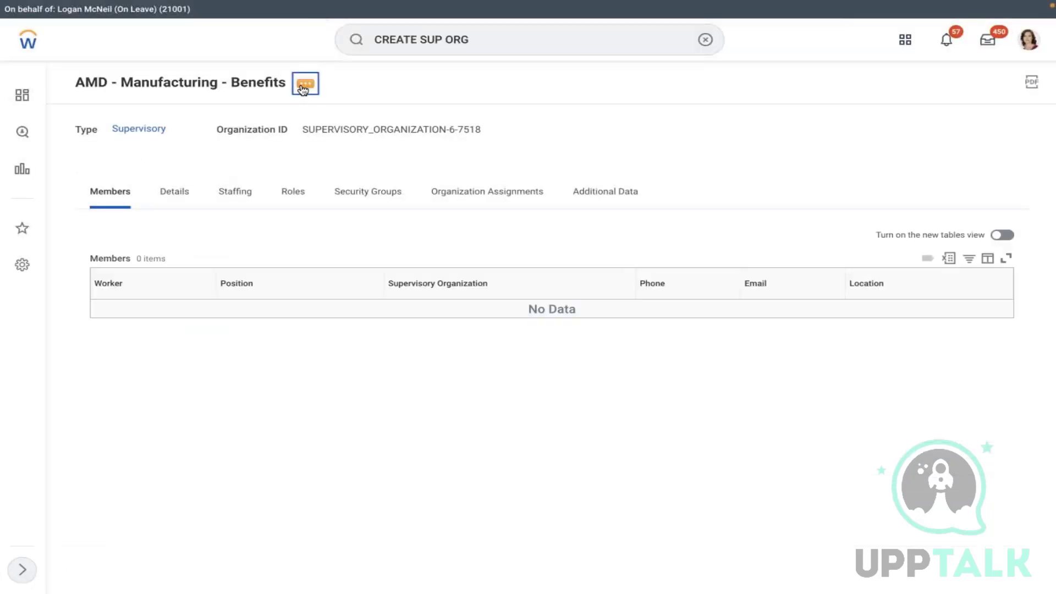
- Create a new Create Position business process definition through Business Process > Create, Copy, or Link Definition
{"action": "left_click", "coordinate": [305, 85]}
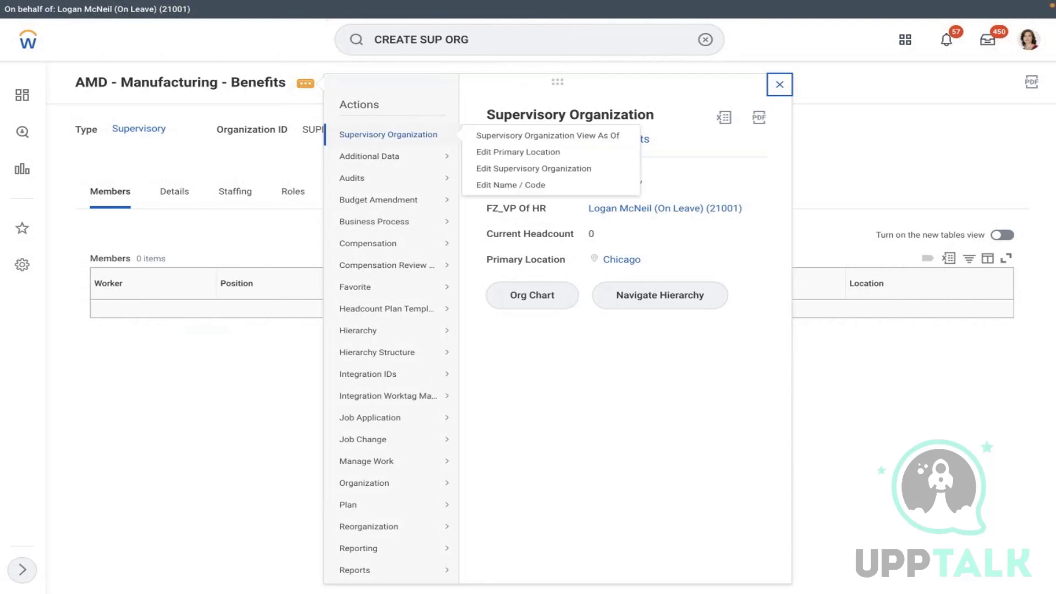
{"action": "mouse_move", "coordinate": [374, 223]}
{"action": "left_click", "coordinate": [542, 254]}
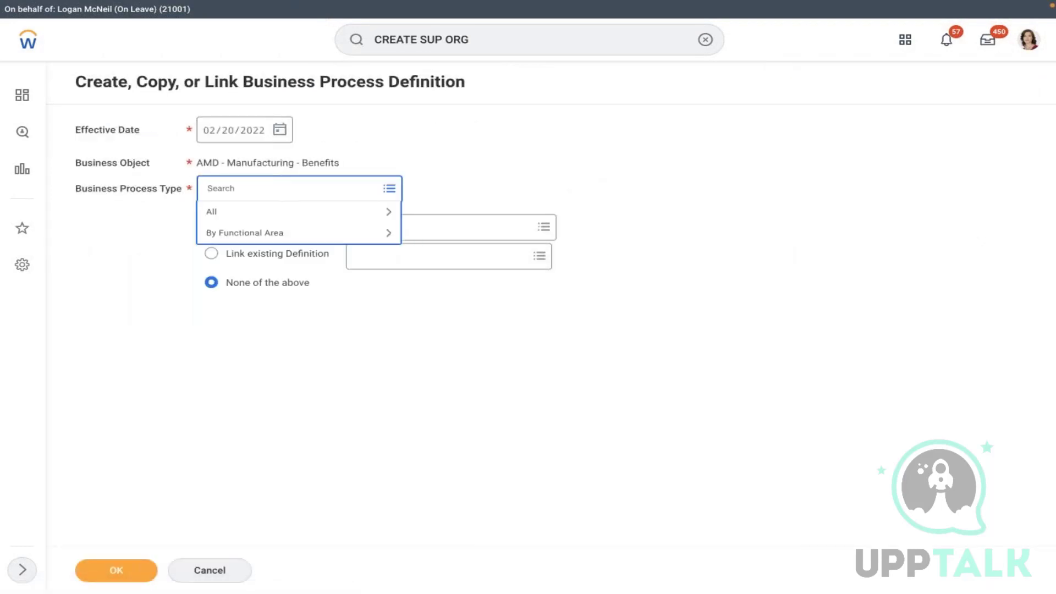
{"action": "type", "text": "create poi"}
{"action": "key", "text": "Return"}
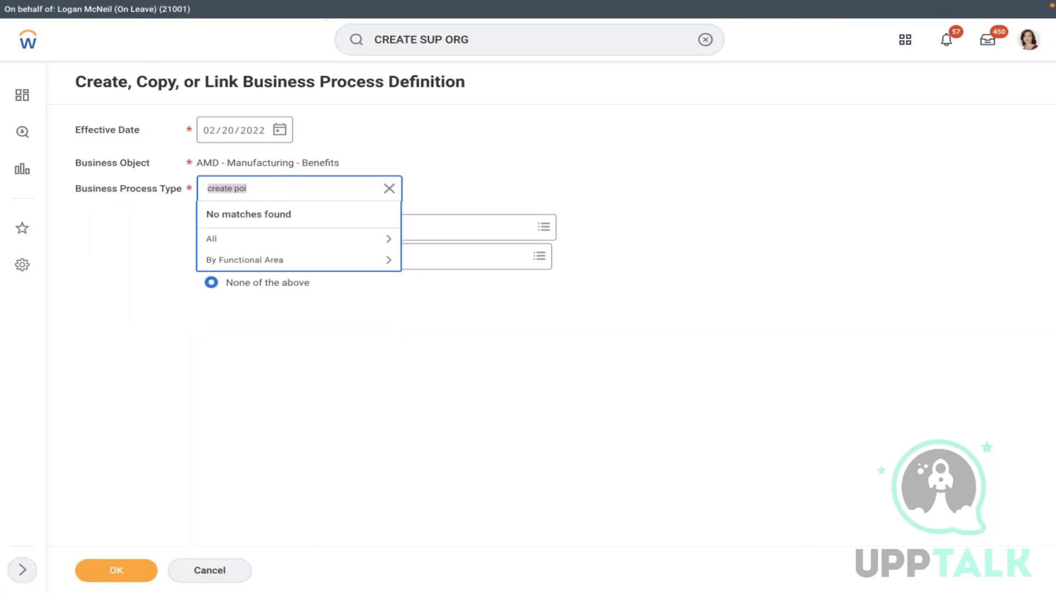
{"action": "type", "text": "create position"}
{"action": "key", "text": "Return"}
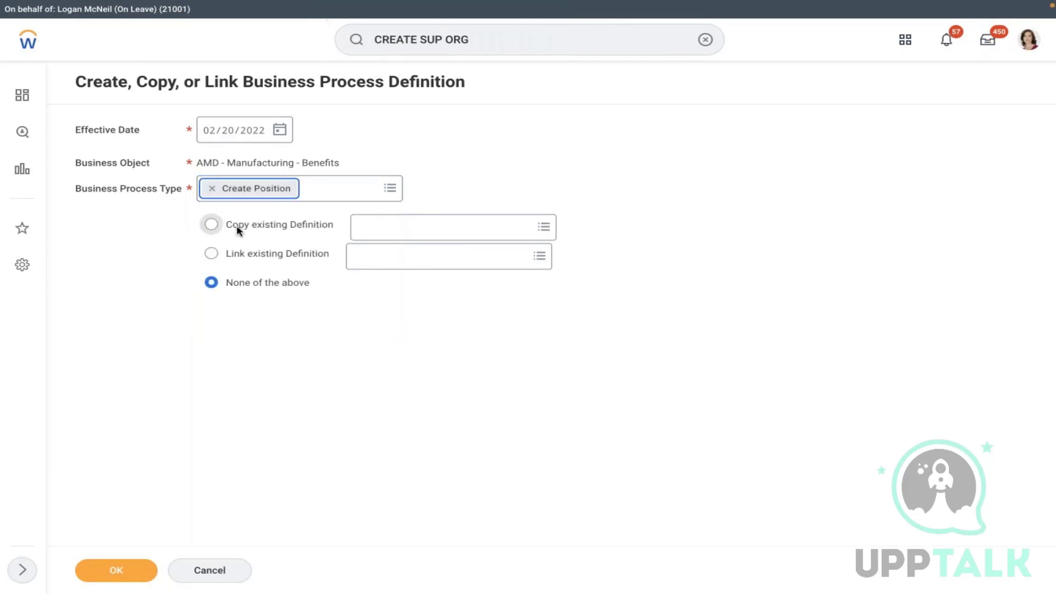
{"action": "left_click", "coordinate": [128, 572]}
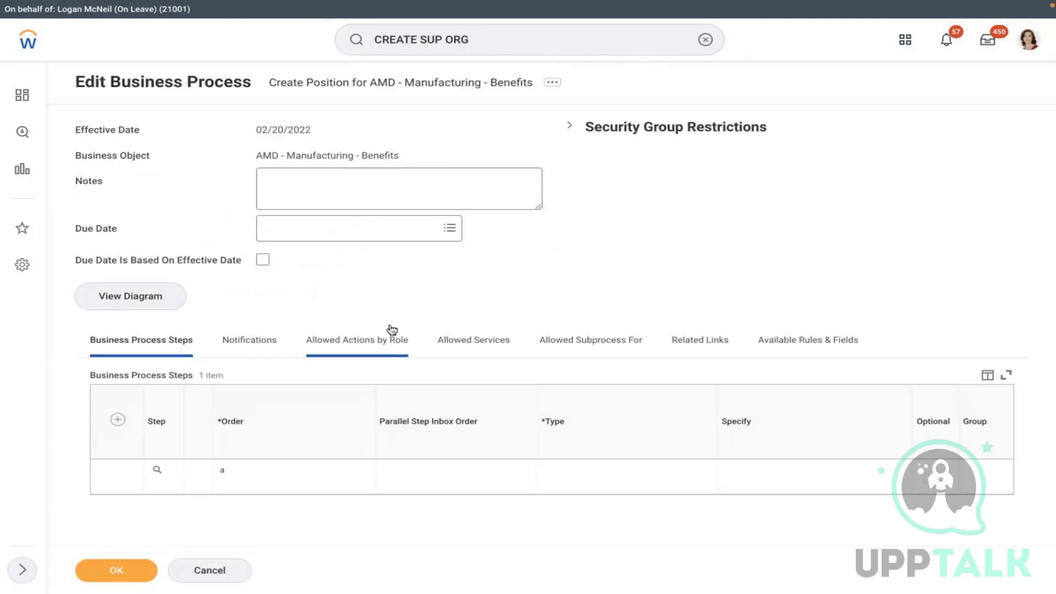
- Add step b as an Action performing Change Organization Assignments
{"action": "left_click", "coordinate": [116, 421]}
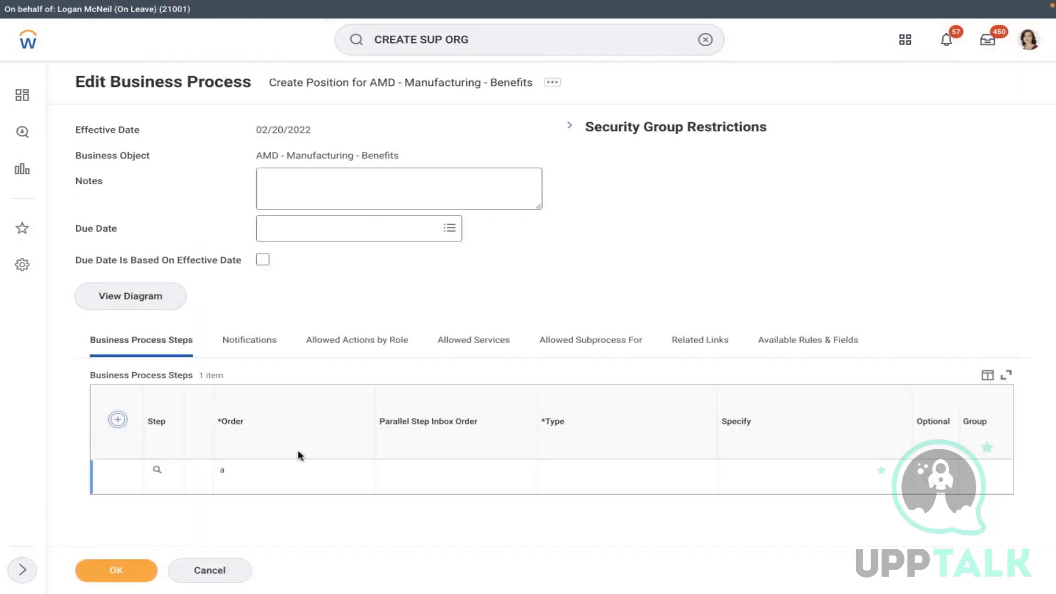
{"action": "left_click", "coordinate": [238, 474]}
{"action": "type", "text": "b"}
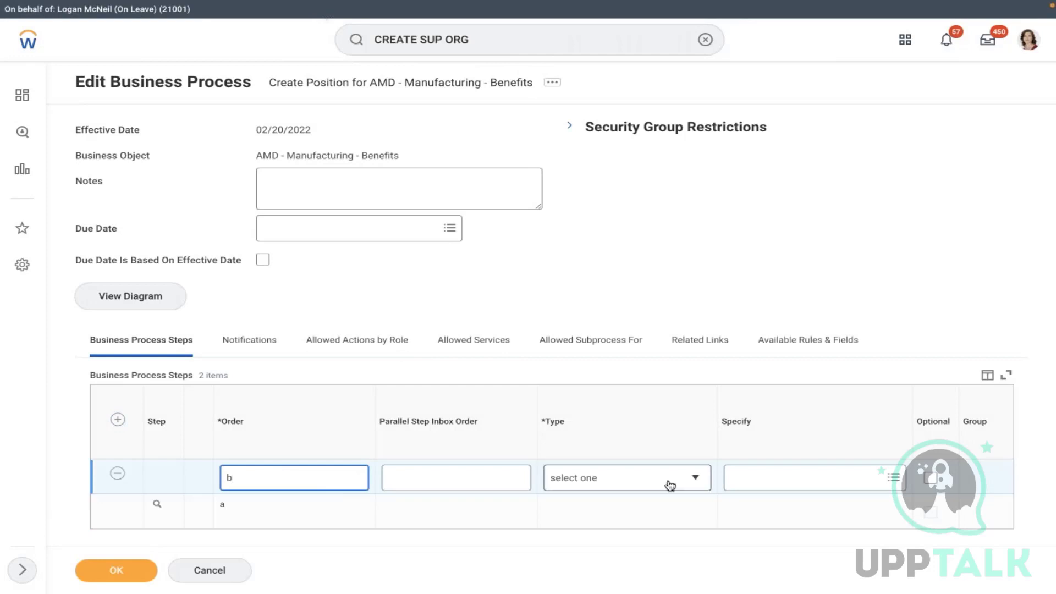
{"action": "left_click", "coordinate": [669, 480]}
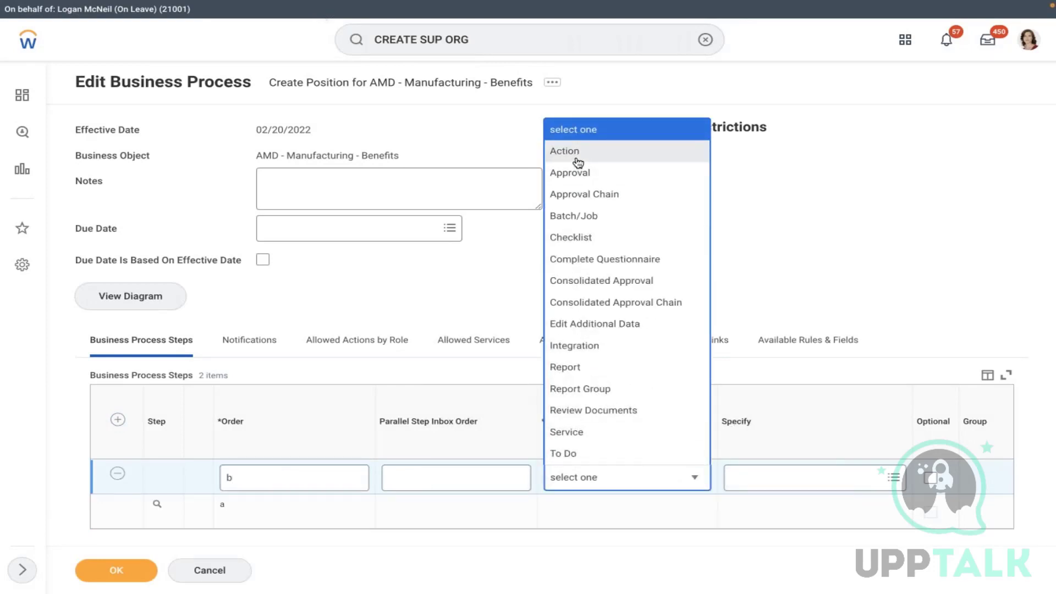
{"action": "left_click", "coordinate": [576, 159]}
{"action": "left_click", "coordinate": [809, 483]}
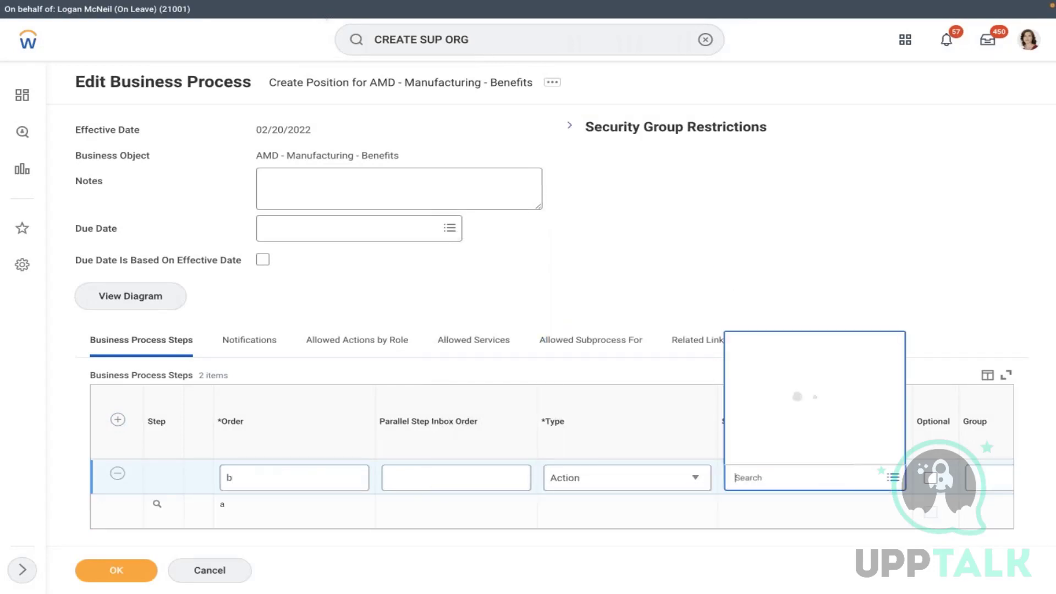
{"action": "type", "text": "change or"}
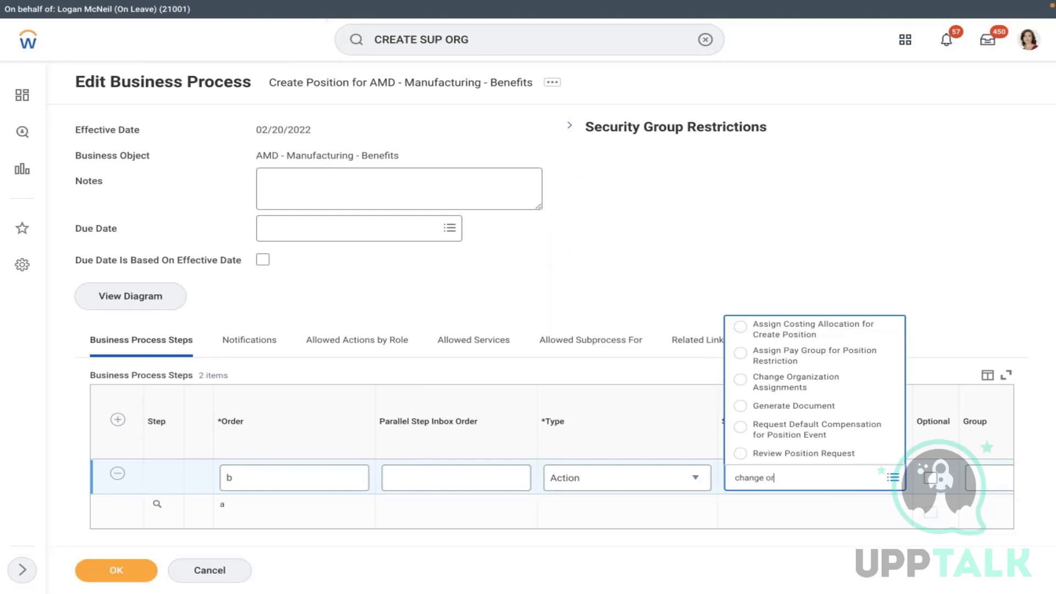
{"action": "type", "text": "g"}
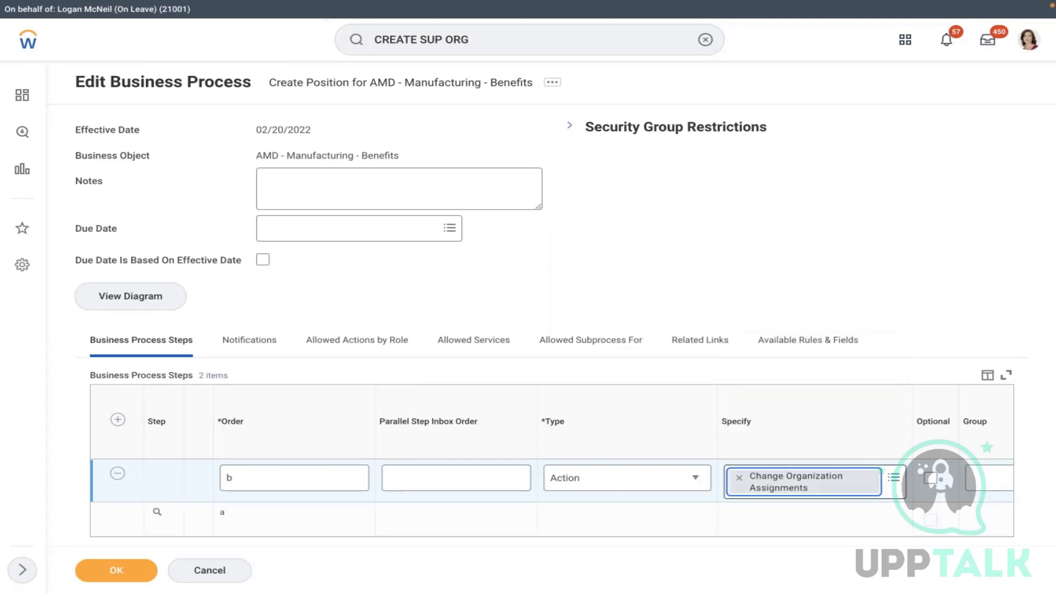
{"action": "scroll", "coordinate": [790, 521], "scroll_direction": "right", "scroll_amount": 5}
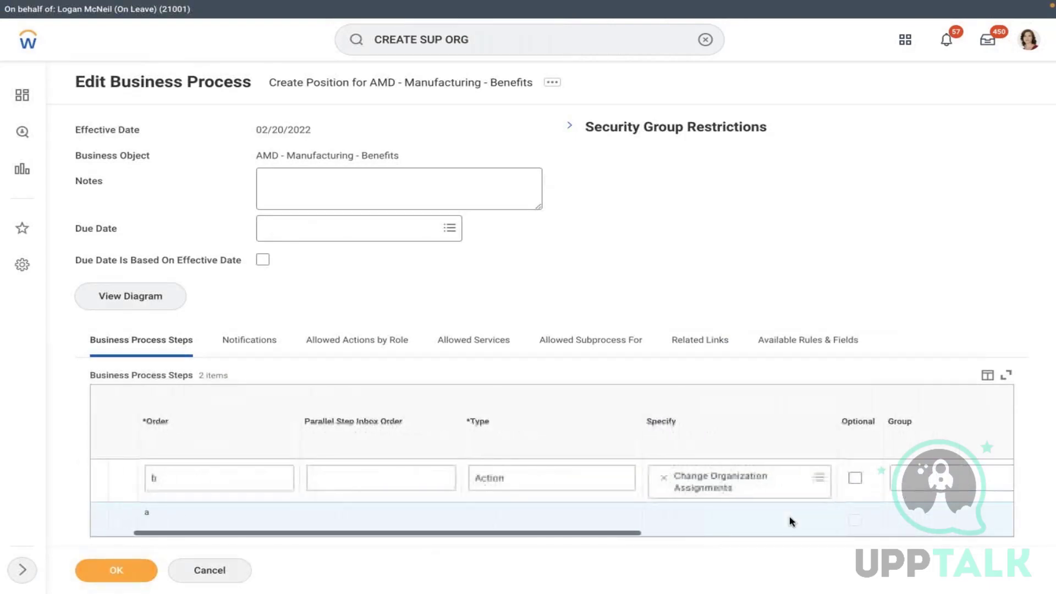
{"action": "scroll", "coordinate": [790, 521], "scroll_direction": "right", "scroll_amount": 2}
- Assign the Manager security group to step b and save the business process
{"action": "left_click", "coordinate": [637, 480]}
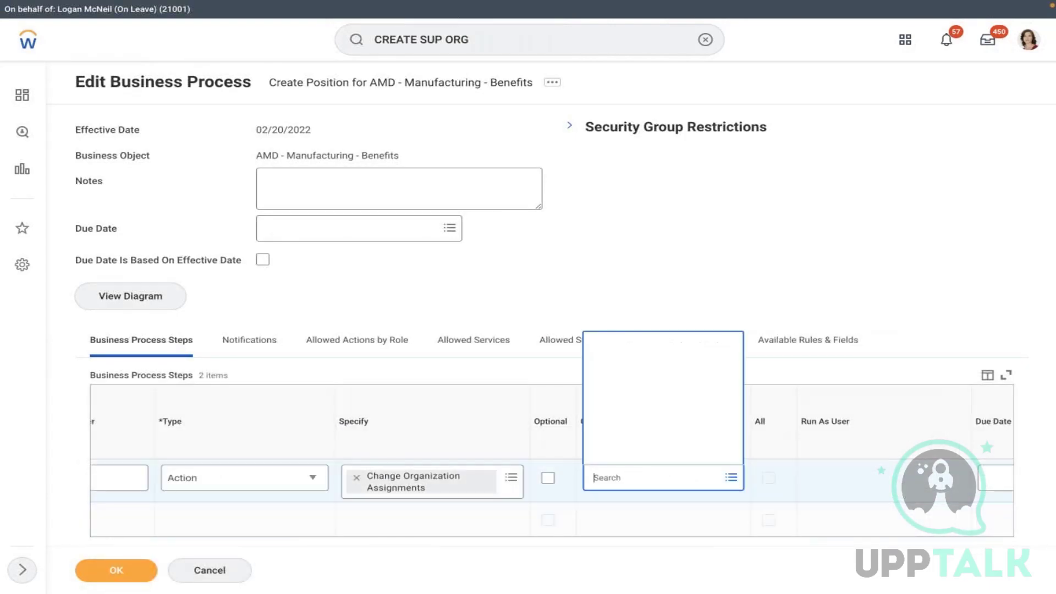
{"action": "type", "text": "manager"}
{"action": "key", "text": "Return"}
{"action": "left_click", "coordinate": [731, 478]}
{"action": "type", "text": "initiato"}
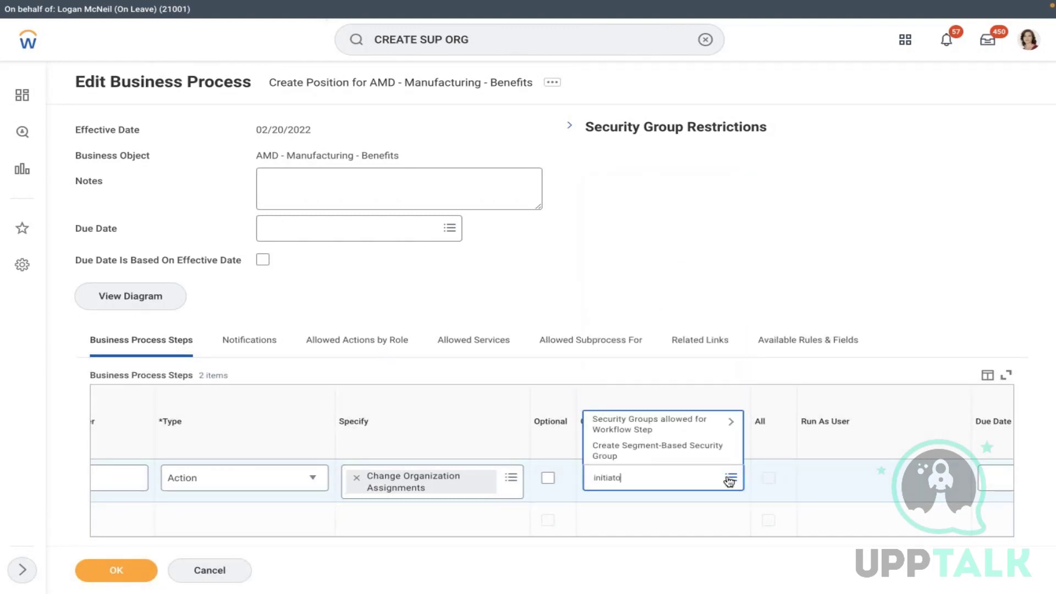
{"action": "type", "text": "r"}
{"action": "key", "text": "Return"}
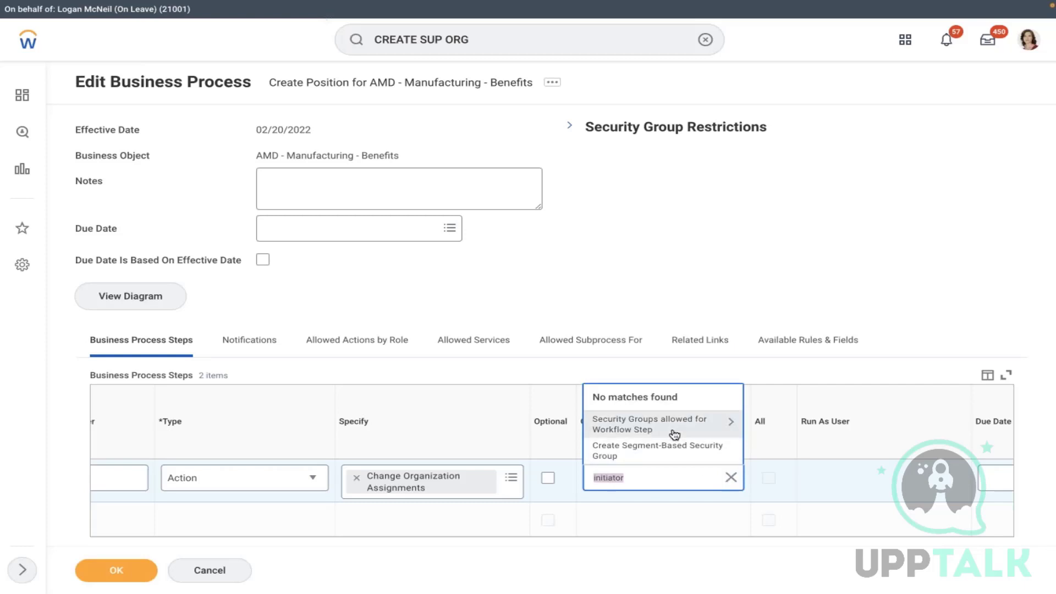
{"action": "key", "text": "BackSpace"}
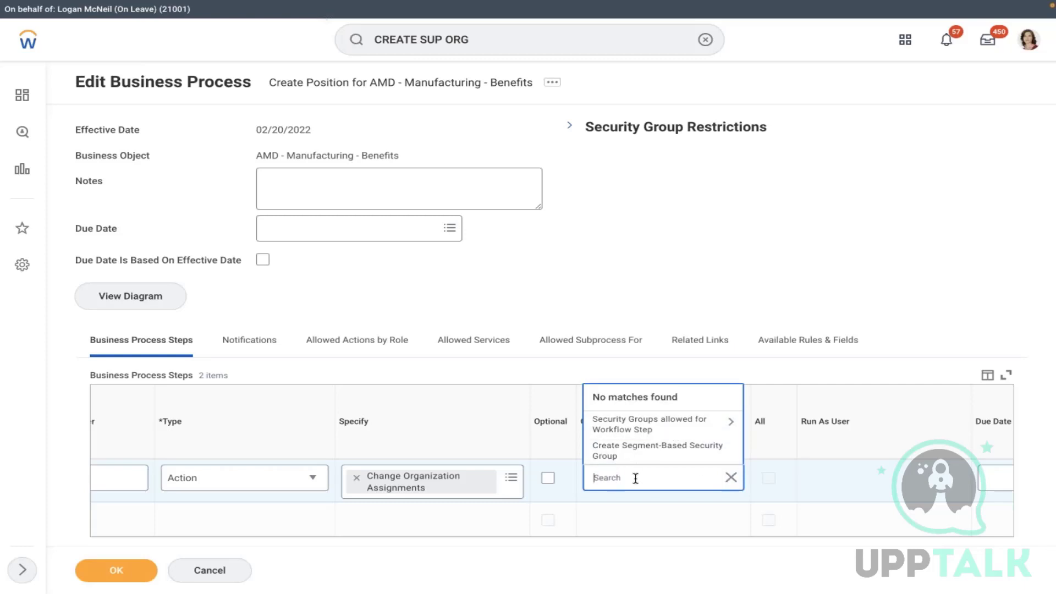
{"action": "type", "text": "hierarchy owner"}
{"action": "key", "text": "Return"}
{"action": "type", "text": "manager"}
{"action": "key", "text": "Return"}
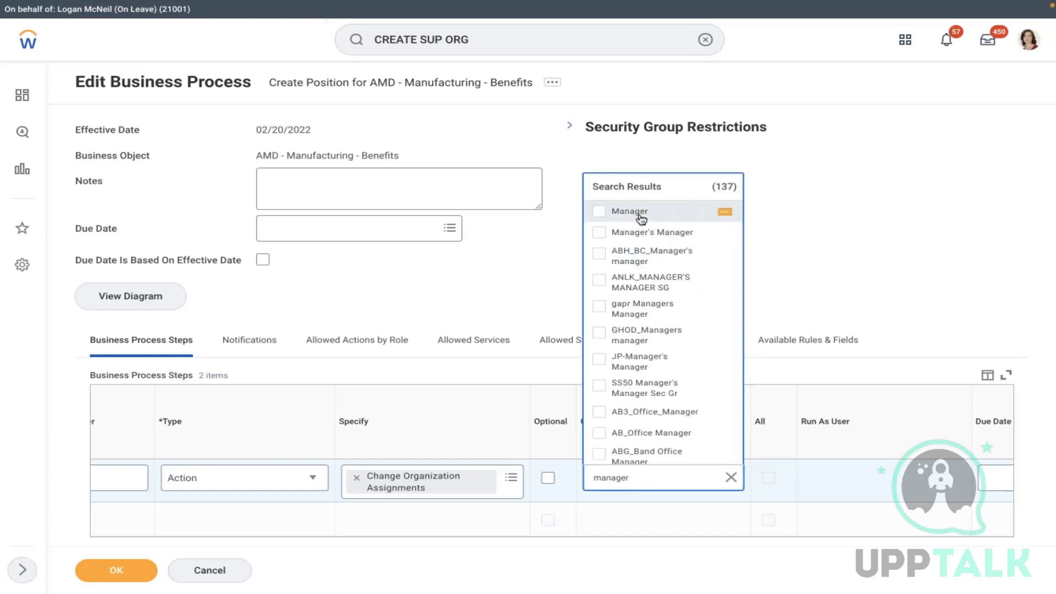
{"action": "left_click", "coordinate": [632, 211]}
{"action": "left_click", "coordinate": [149, 563]}
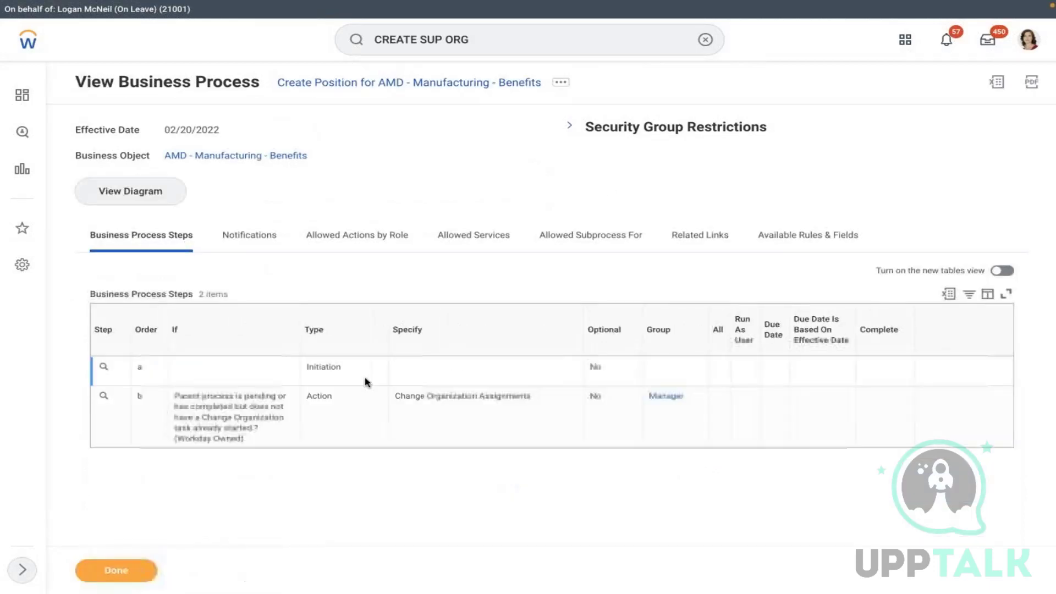
- Open Assign Roles from the AMD - Manufacturing - Benefits organization's related actions
{"action": "left_click", "coordinate": [562, 83]}
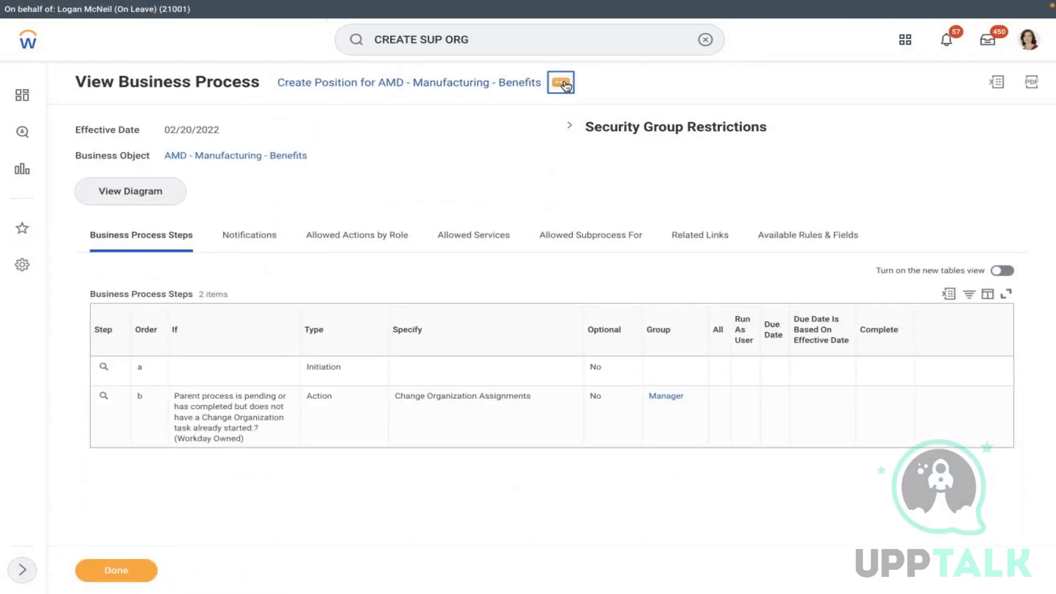
{"action": "mouse_move", "coordinate": [92, 192]}
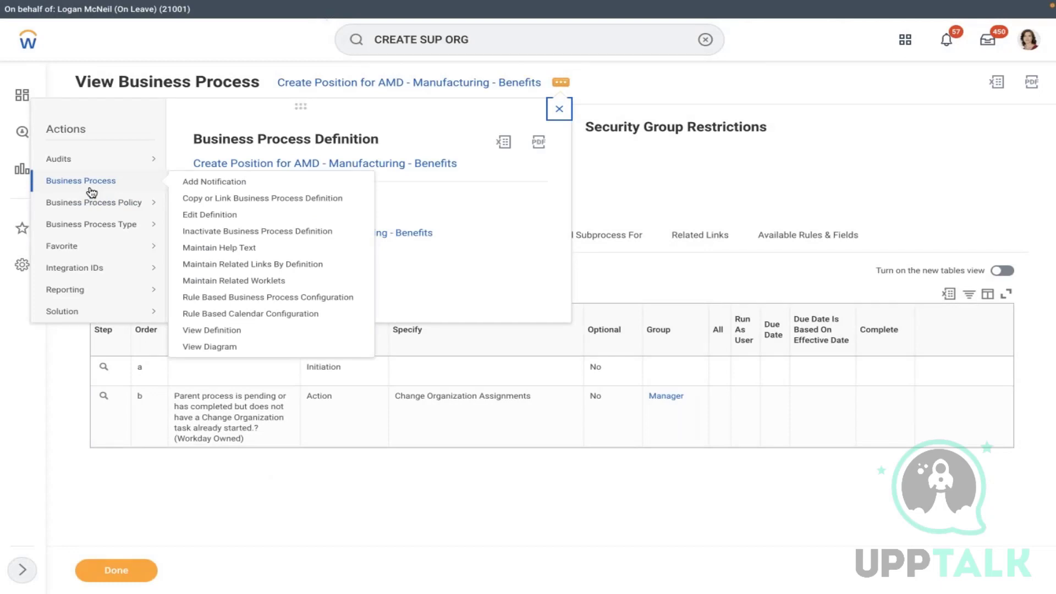
{"action": "left_click", "coordinate": [739, 184]}
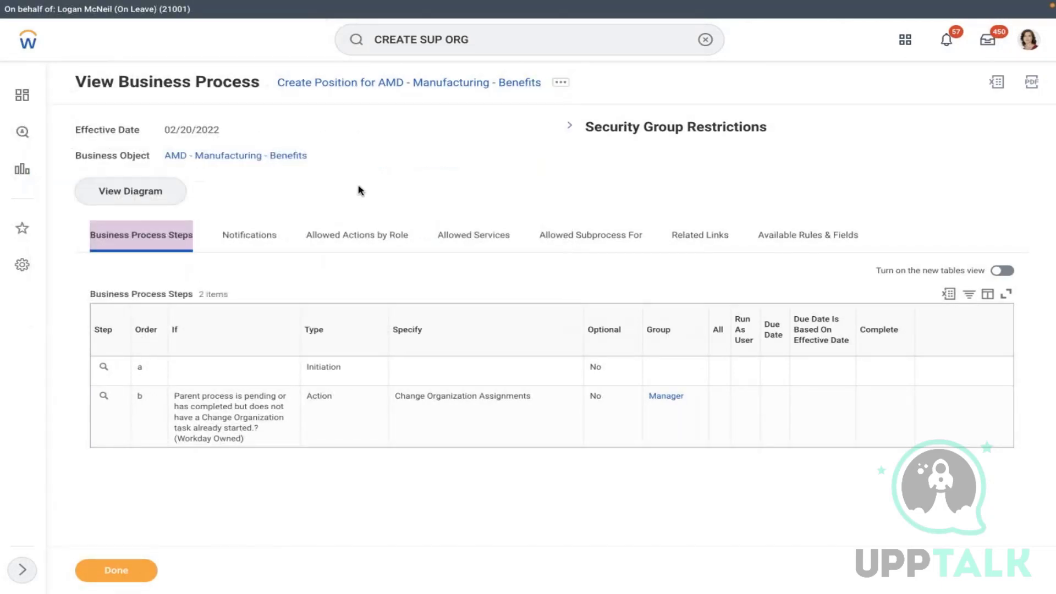
{"action": "left_click", "coordinate": [319, 157]}
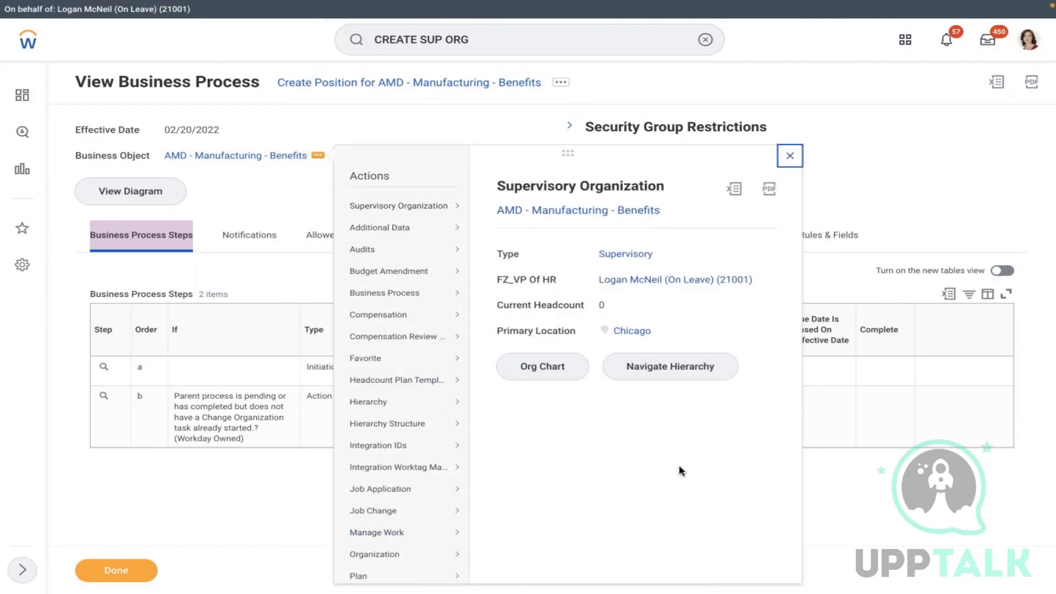
{"action": "scroll", "coordinate": [668, 466], "scroll_direction": "down", "scroll_amount": 2}
{"action": "scroll", "coordinate": [668, 466], "scroll_direction": "down", "scroll_amount": 3}
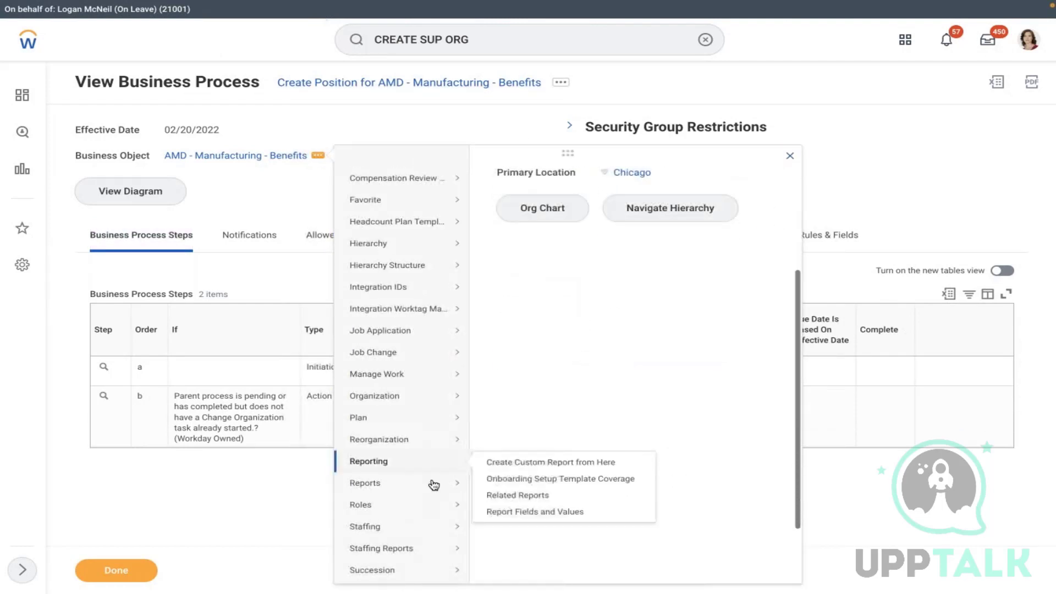
{"action": "mouse_move", "coordinate": [413, 509]}
{"action": "left_click", "coordinate": [510, 388]}
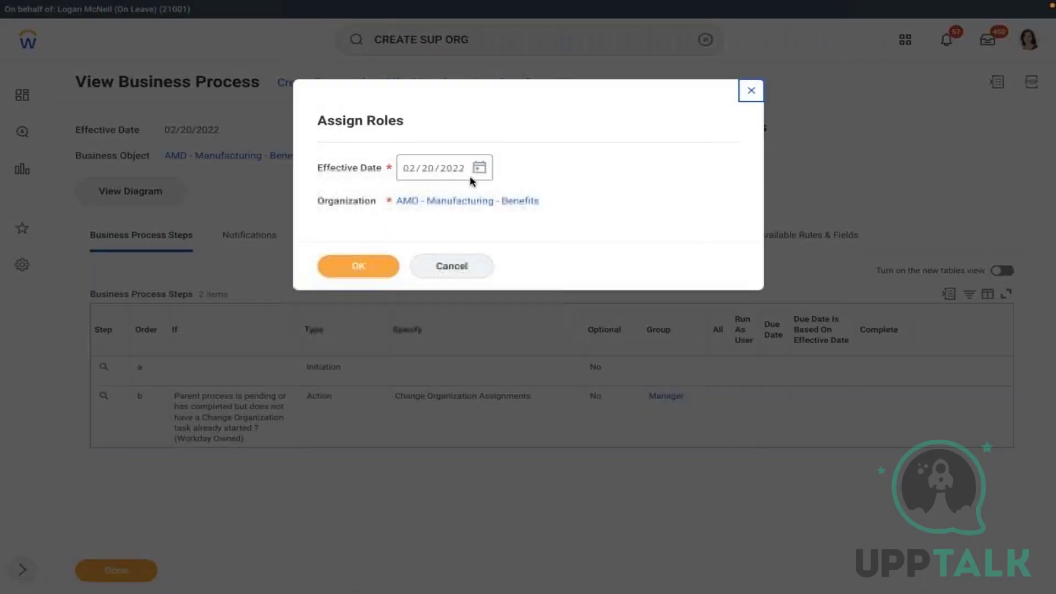
- Set the role assignment effective date to 01/01/2022 and confirm
{"action": "left_click", "coordinate": [479, 167]}
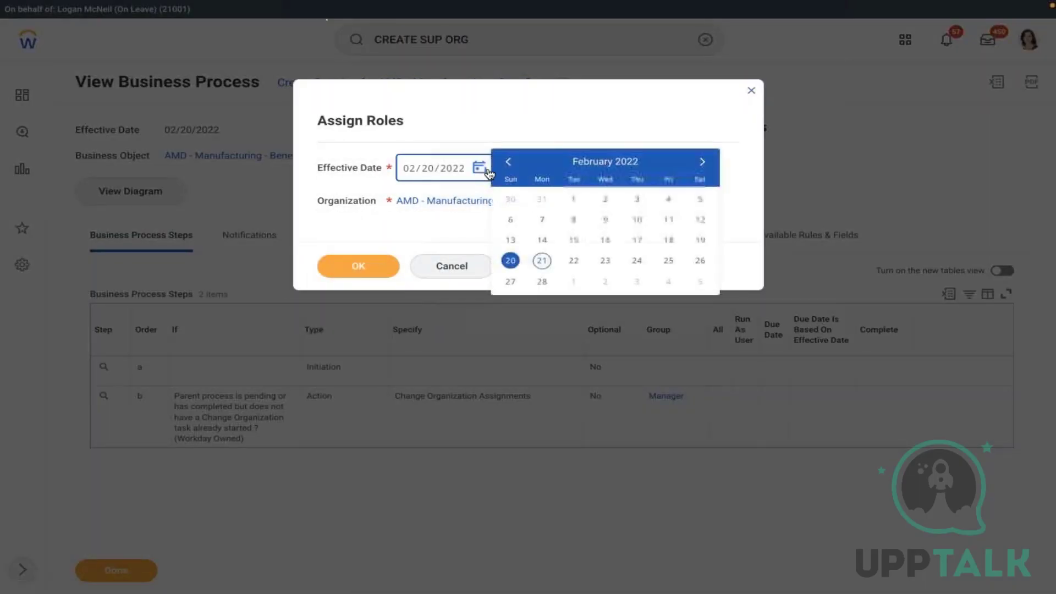
{"action": "left_click", "coordinate": [508, 162]}
{"action": "left_click", "coordinate": [700, 199]}
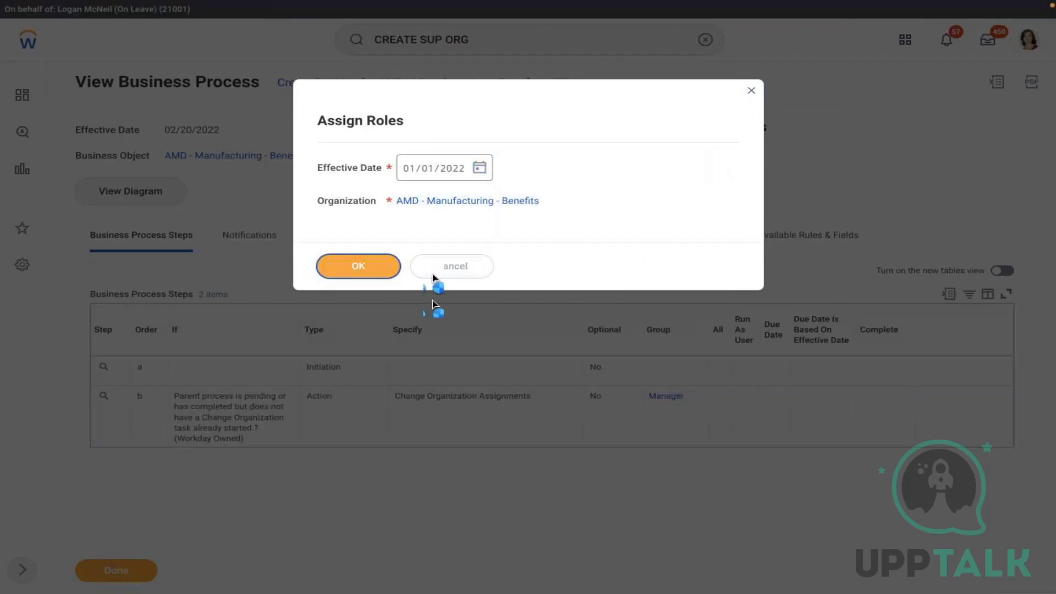
{"action": "left_click", "coordinate": [358, 266]}
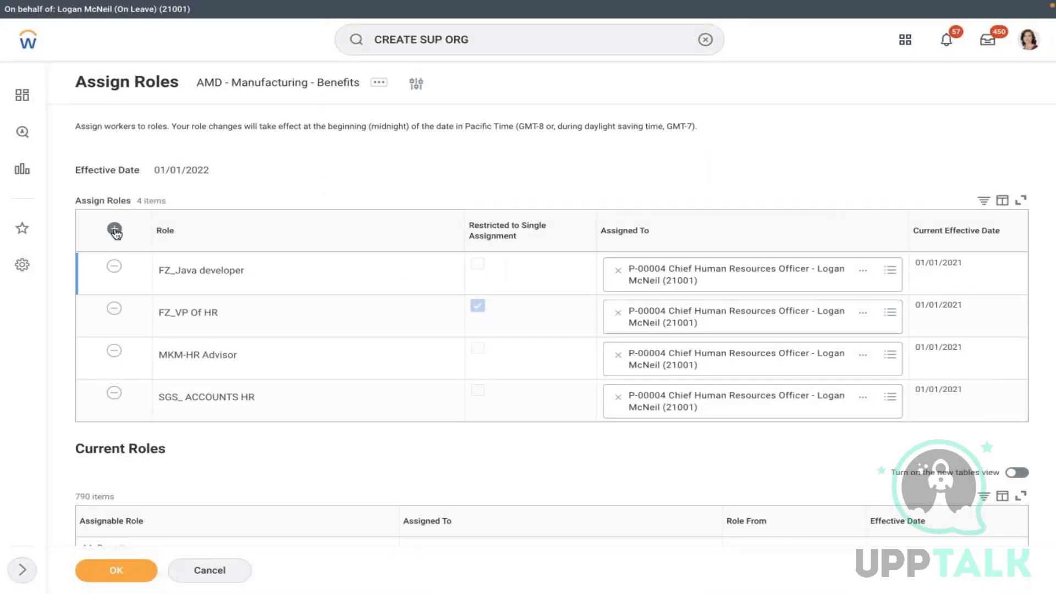
- Add two new role rows, each set to the Manager role
{"action": "left_click", "coordinate": [115, 229]}
{"action": "left_click", "coordinate": [297, 275]}
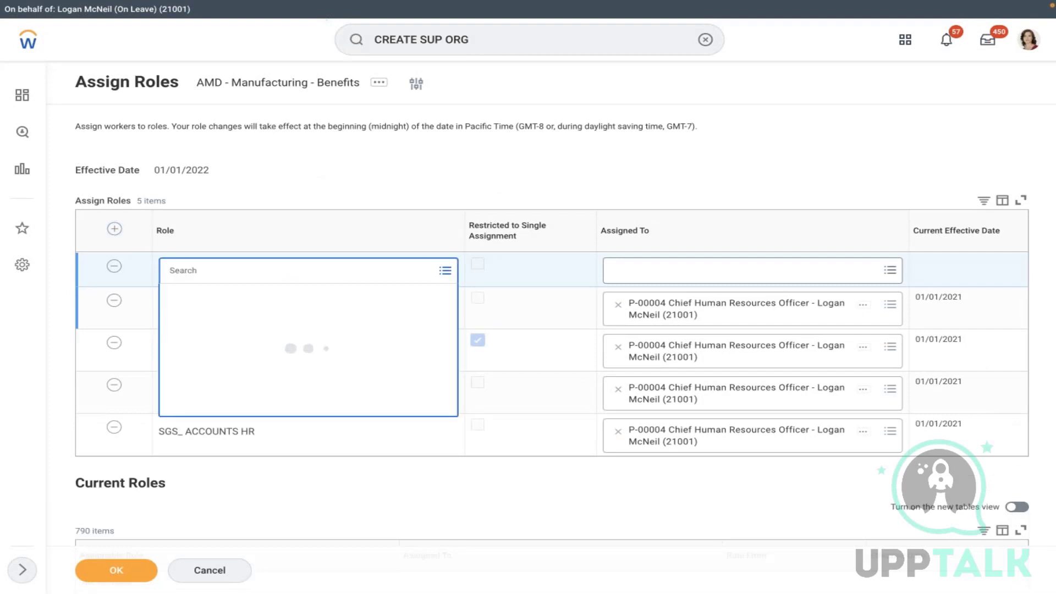
{"action": "type", "text": "manager"}
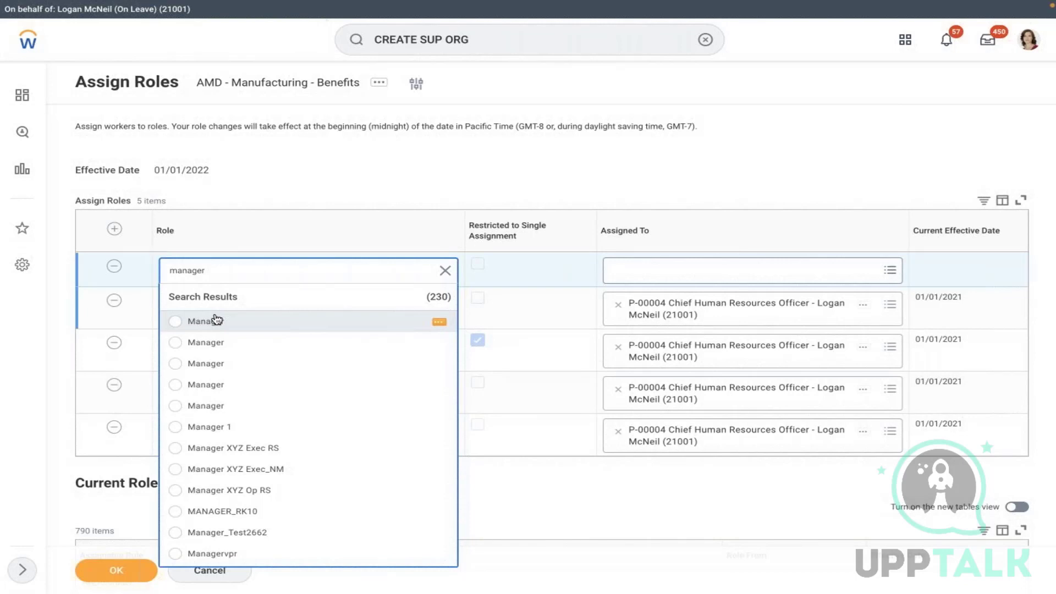
{"action": "left_click", "coordinate": [440, 322]}
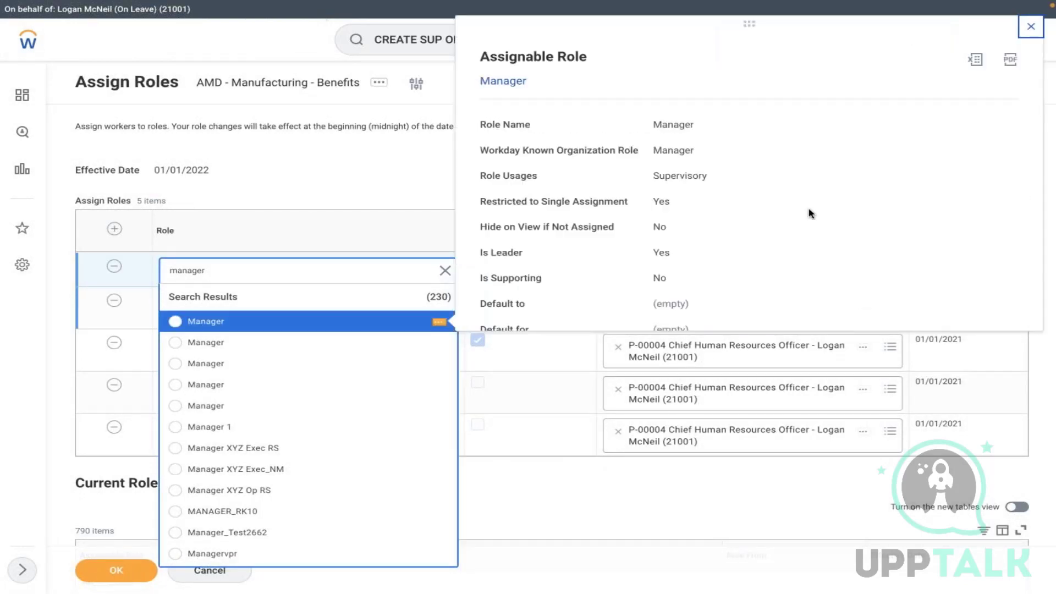
{"action": "left_click", "coordinate": [228, 329]}
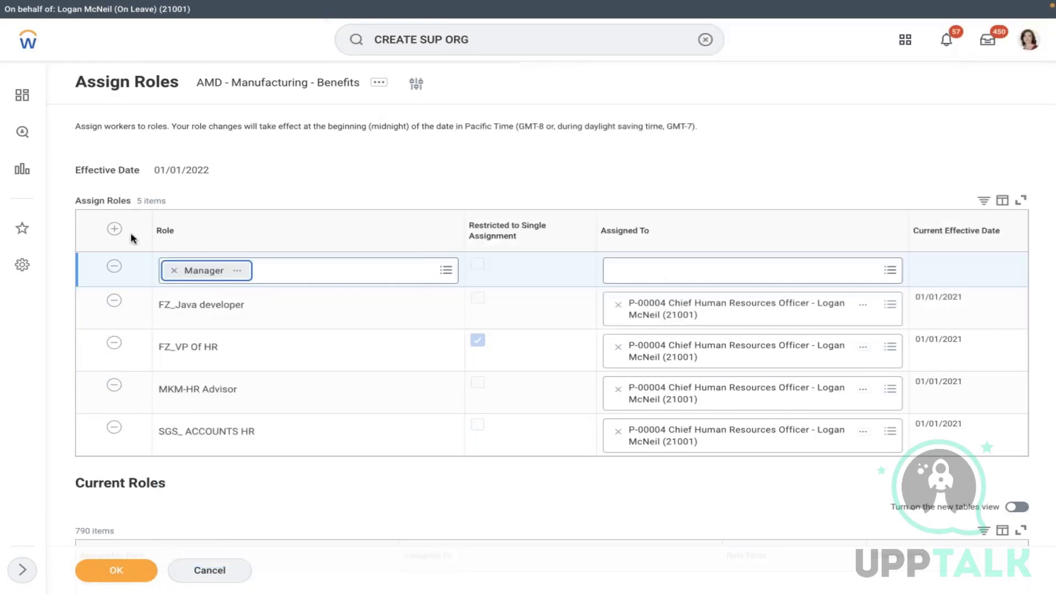
{"action": "left_click", "coordinate": [114, 229]}
{"action": "left_click", "coordinate": [223, 279]}
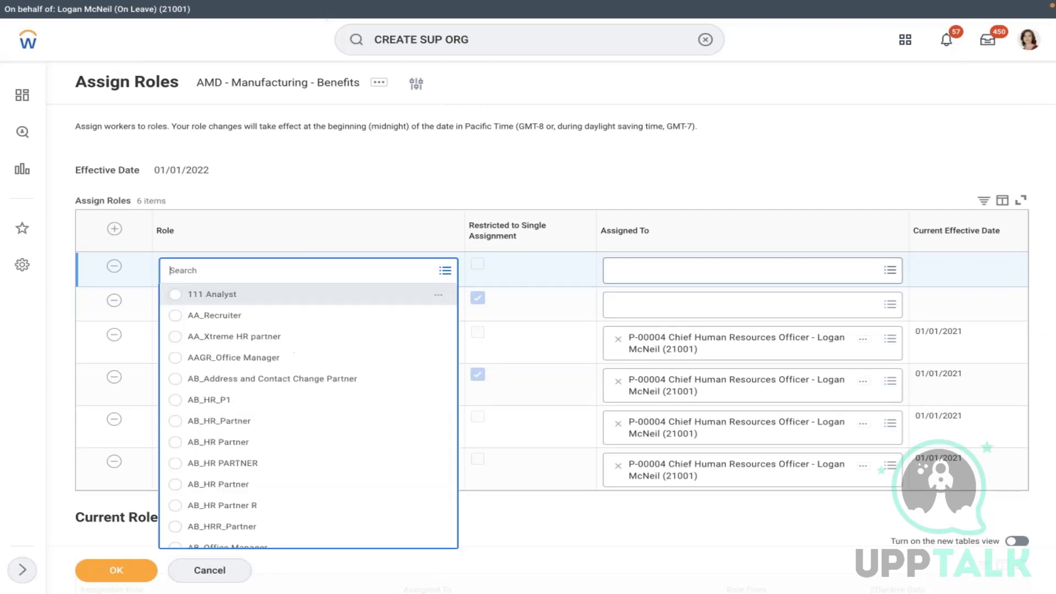
{"action": "type", "text": "ma"}
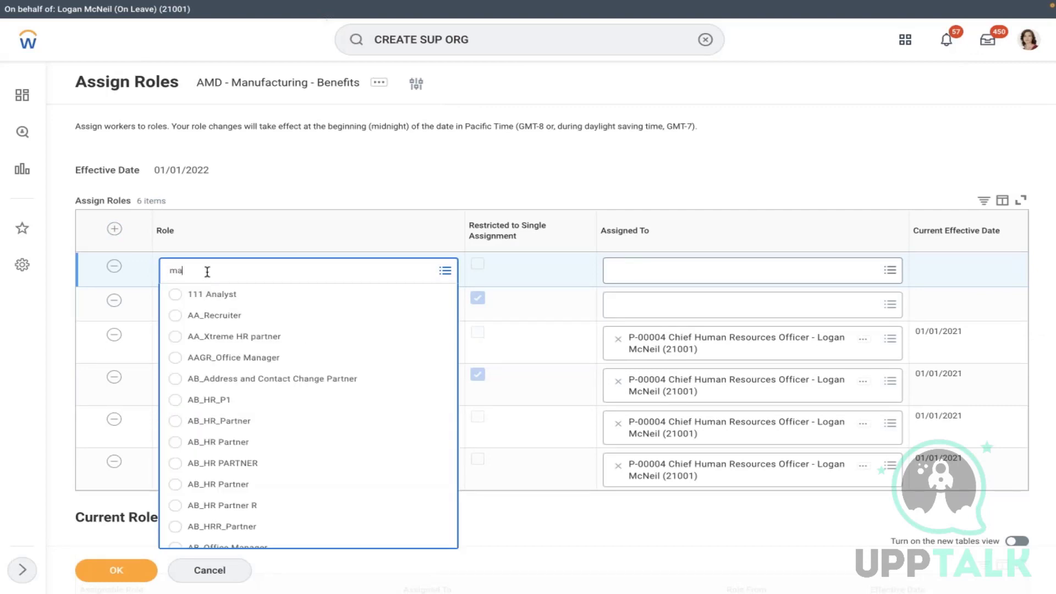
{"action": "type", "text": "nager"}
{"action": "key", "text": "Return"}
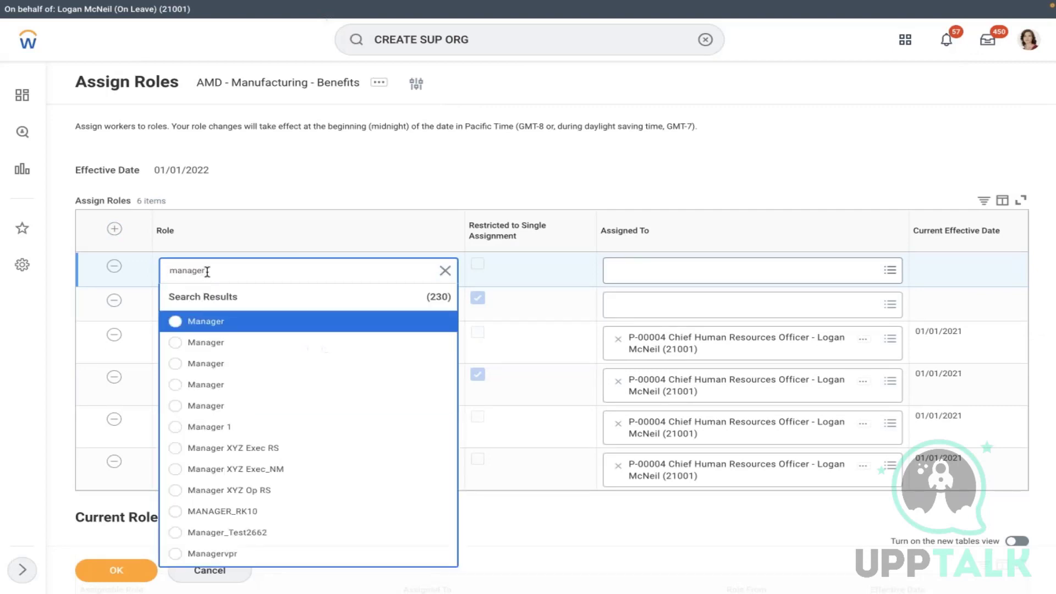
{"action": "left_click", "coordinate": [231, 350]}
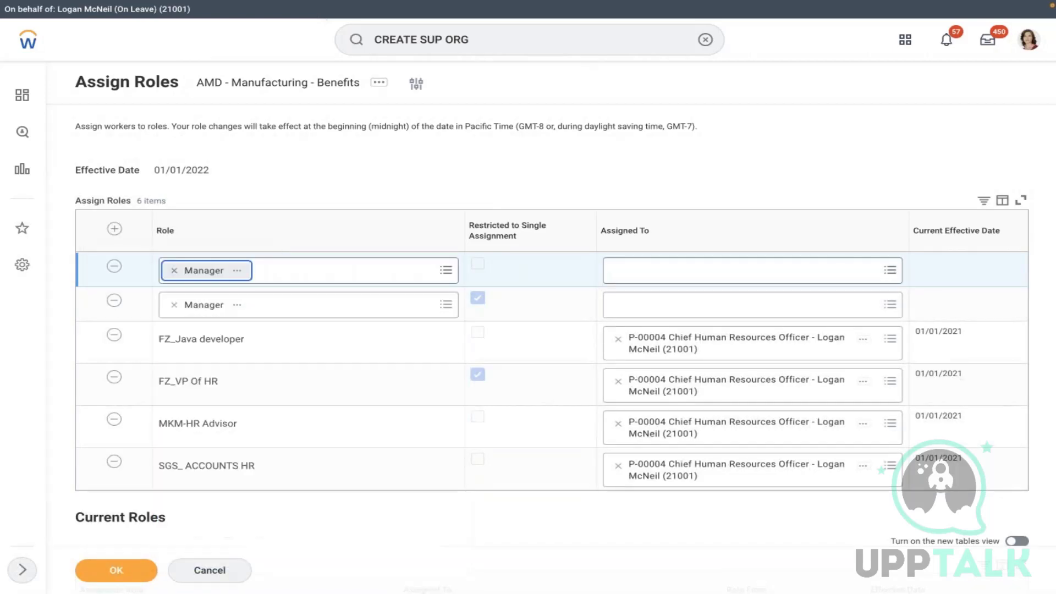
- Add three more role rows, each set to the Manager role
{"action": "left_click", "coordinate": [114, 229]}
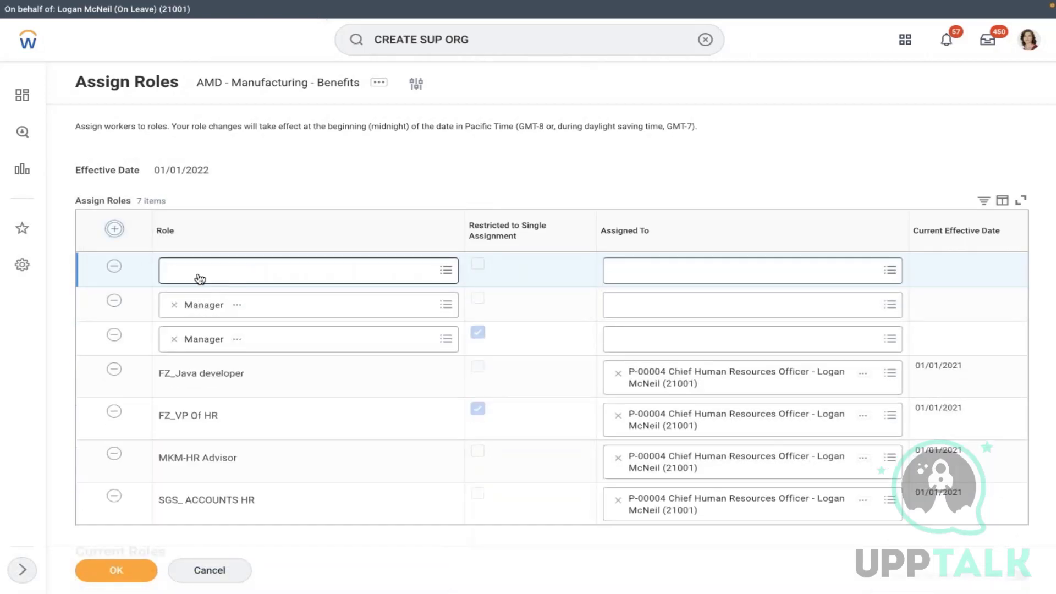
{"action": "type", "text": "manager"}
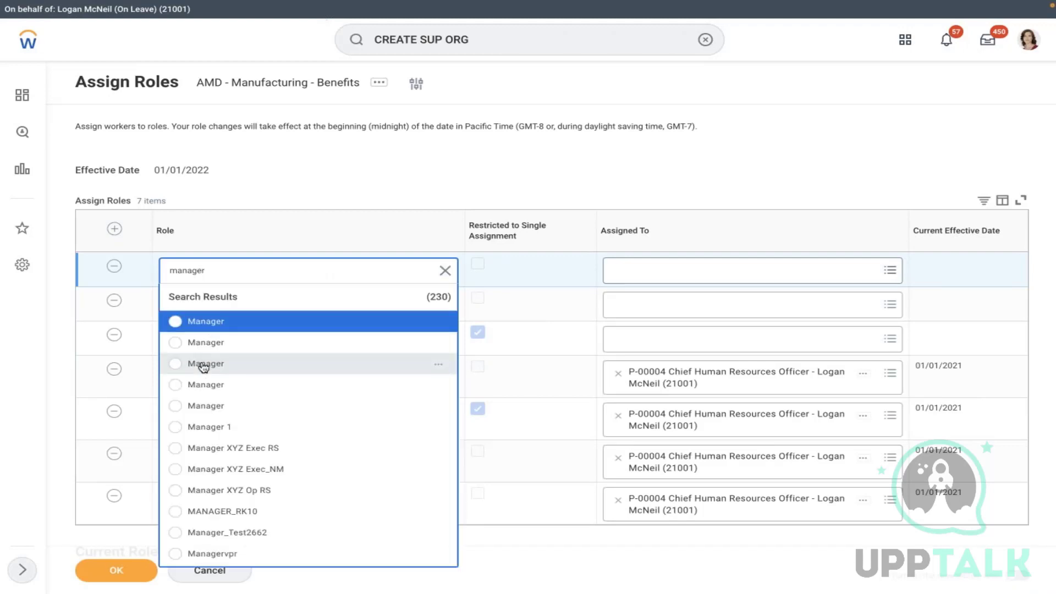
{"action": "left_click", "coordinate": [203, 365]}
{"action": "left_click", "coordinate": [114, 229]}
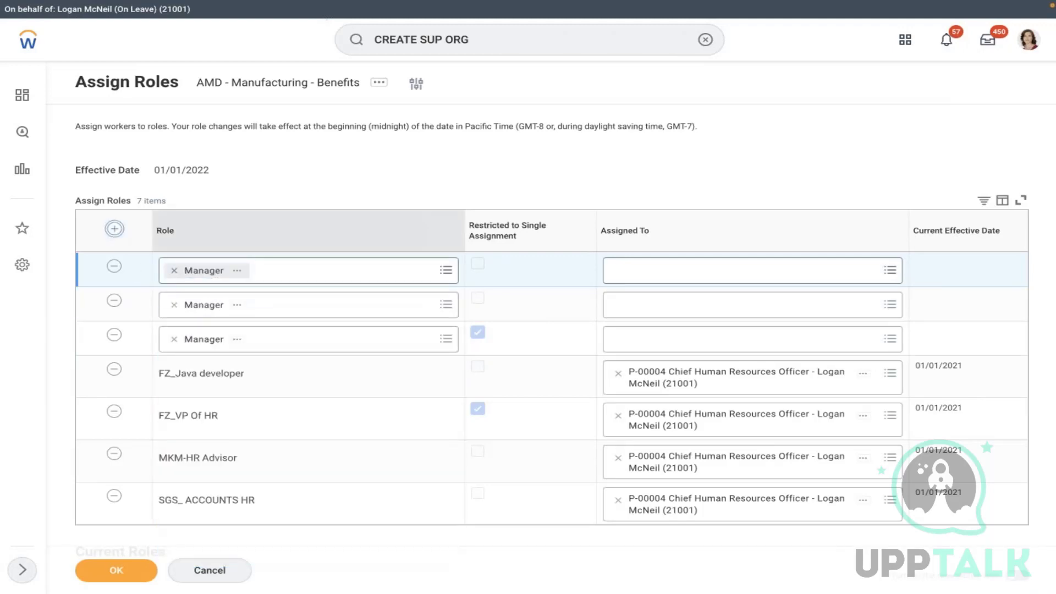
{"action": "left_click", "coordinate": [205, 276]}
{"action": "type", "text": "manager"}
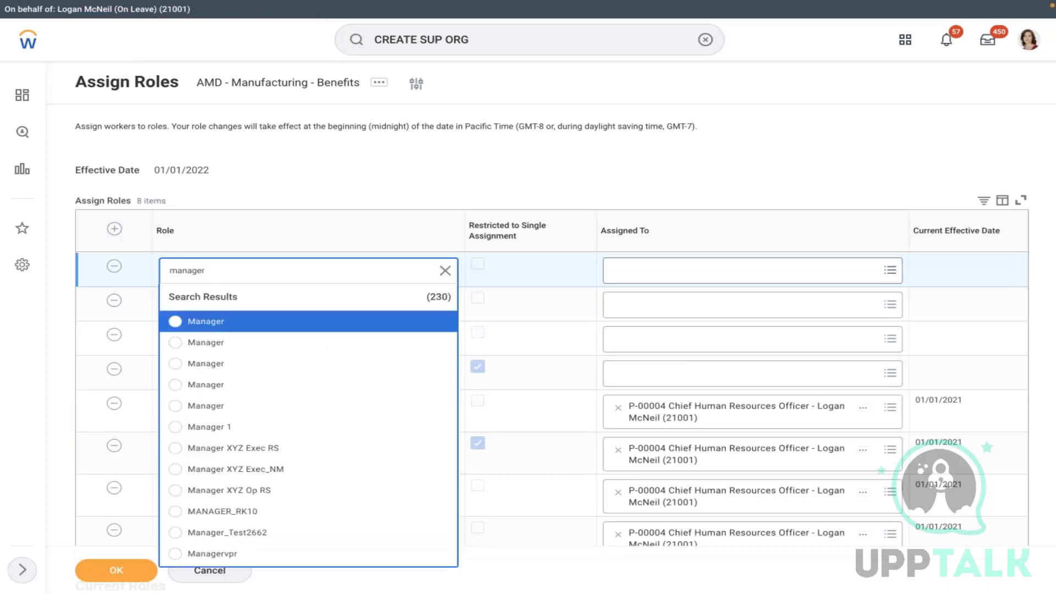
{"action": "left_click", "coordinate": [212, 383]}
{"action": "left_click", "coordinate": [114, 228]}
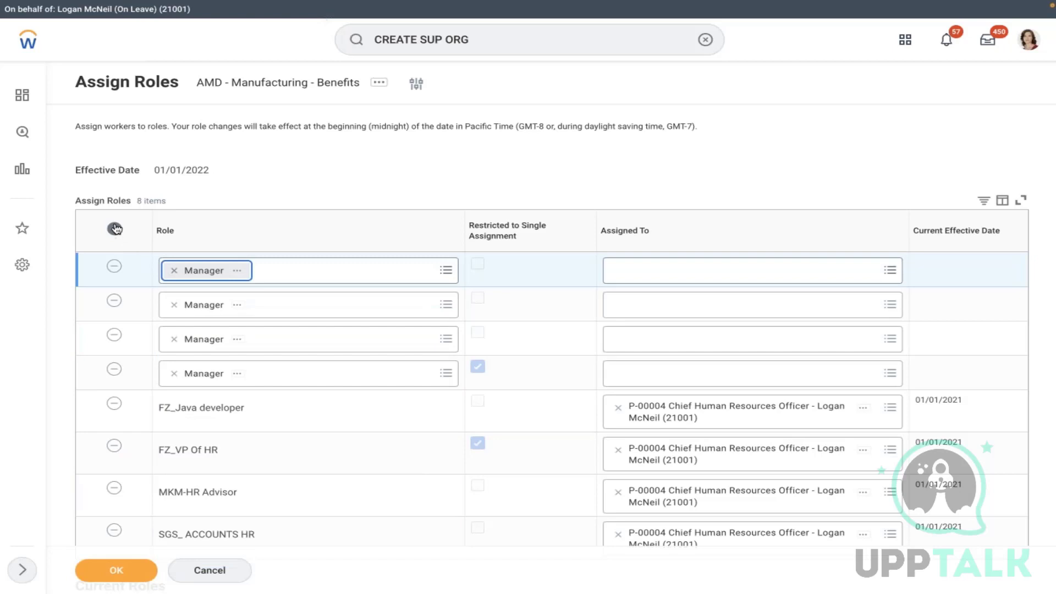
{"action": "left_click", "coordinate": [198, 276]}
{"action": "type", "text": "manager"}
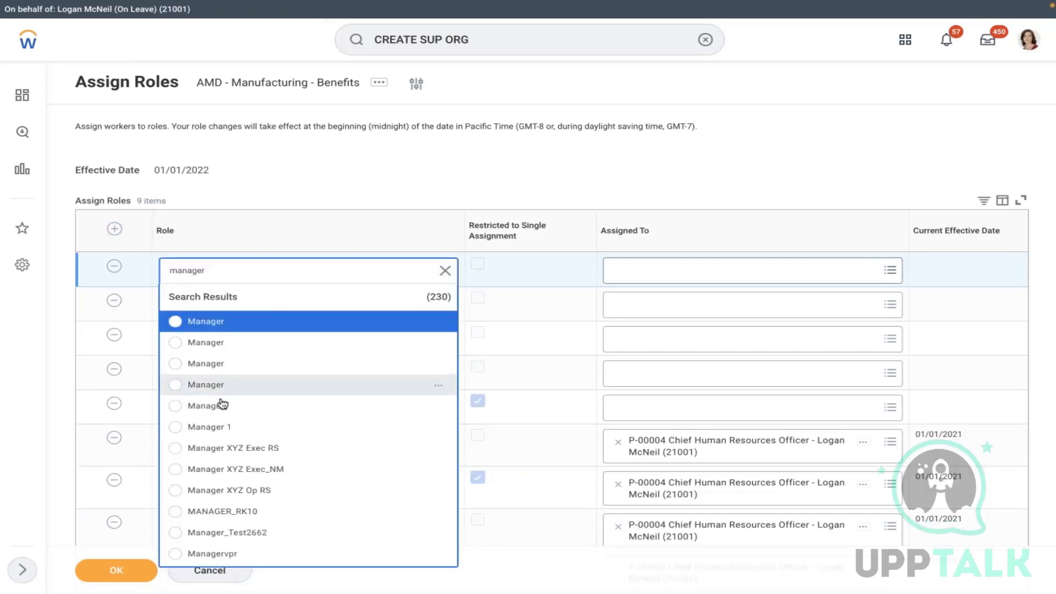
{"action": "left_click", "coordinate": [205, 405]}
{"action": "left_click", "coordinate": [712, 271]}
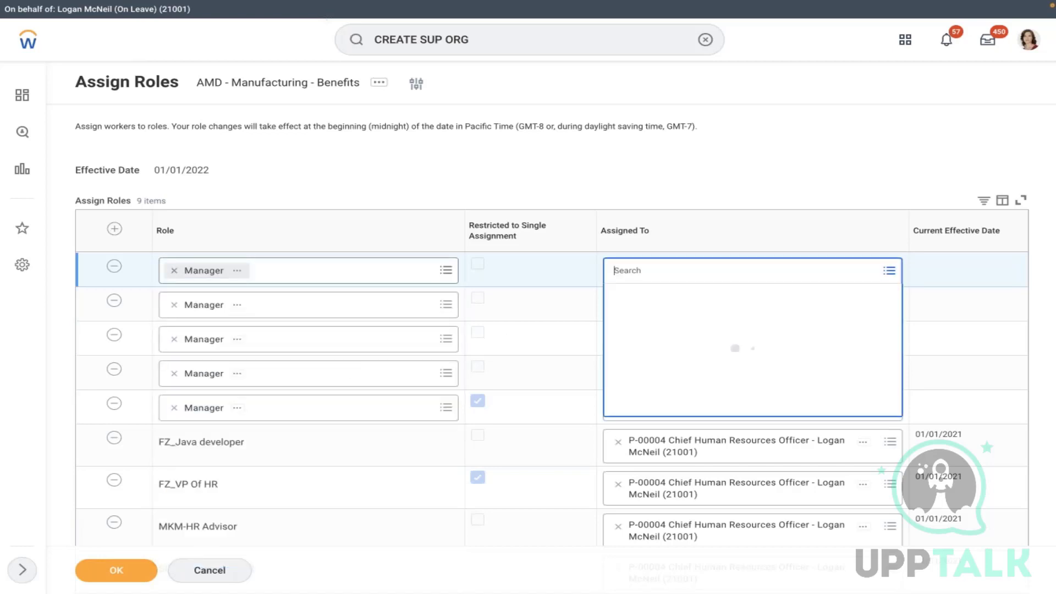
- Assign positions found by searching 'logan' to the first two Manager rows, including Chief Human Resources Officer
{"action": "type", "text": "logan"}
{"action": "key", "text": "Return"}
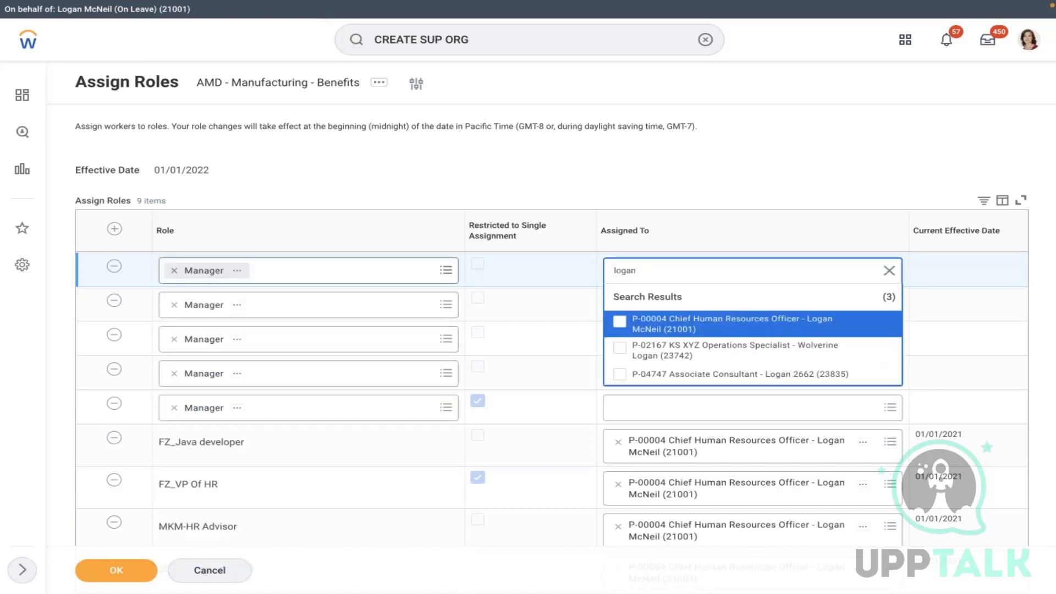
{"action": "left_click", "coordinate": [740, 329]}
{"action": "left_click", "coordinate": [743, 170]}
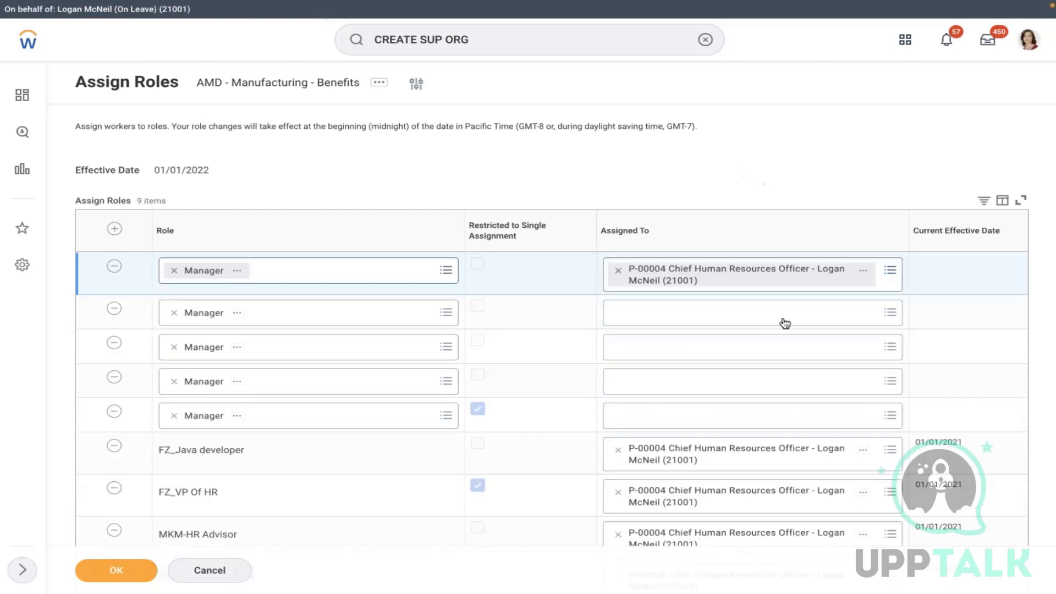
{"action": "left_click", "coordinate": [712, 323]}
{"action": "type", "text": "logan"}
{"action": "key", "text": "Return"}
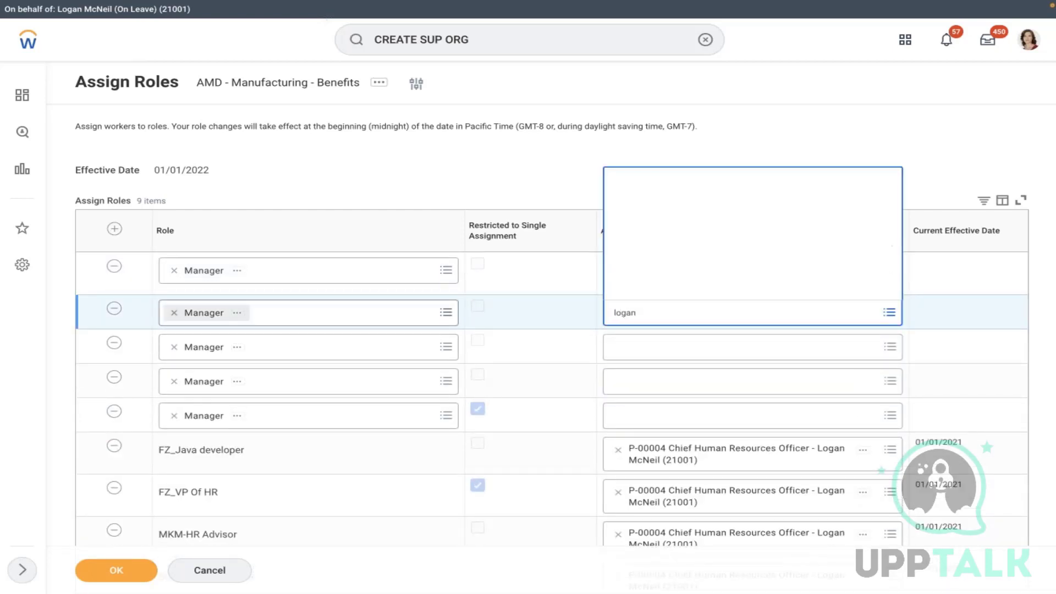
{"action": "left_click", "coordinate": [744, 243]}
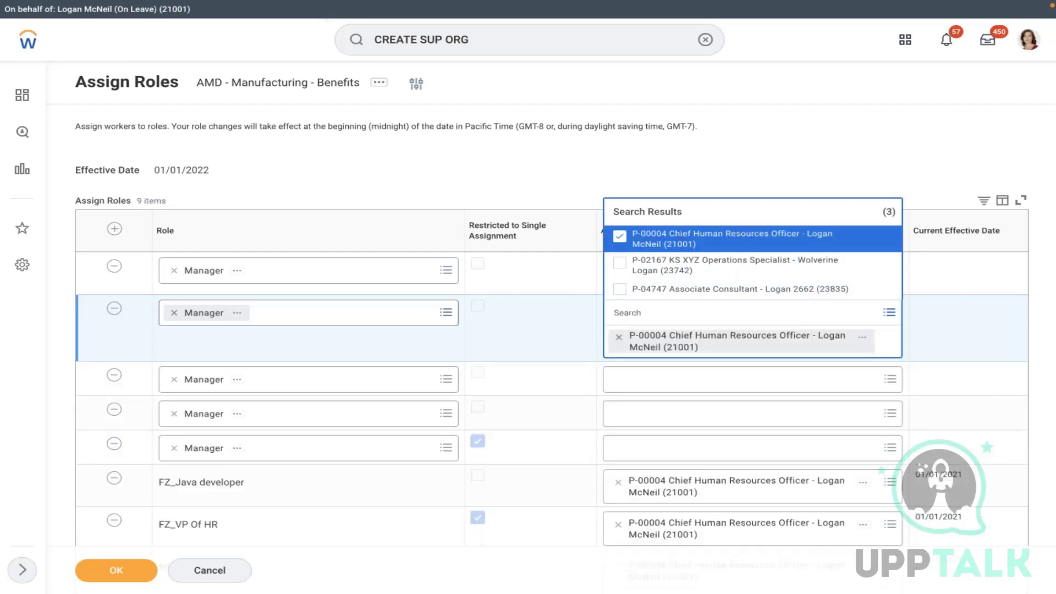
- Assign Operations Specialist to the third Manager row and Chief Human Resources Officer to the fourth
{"action": "left_click", "coordinate": [677, 380]}
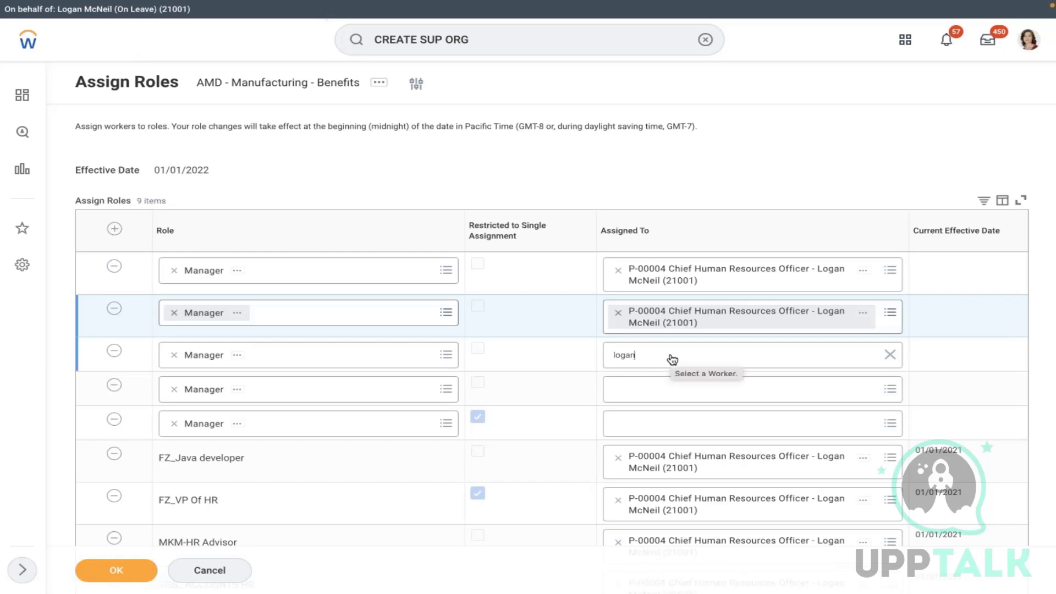
{"action": "key", "text": "Return"}
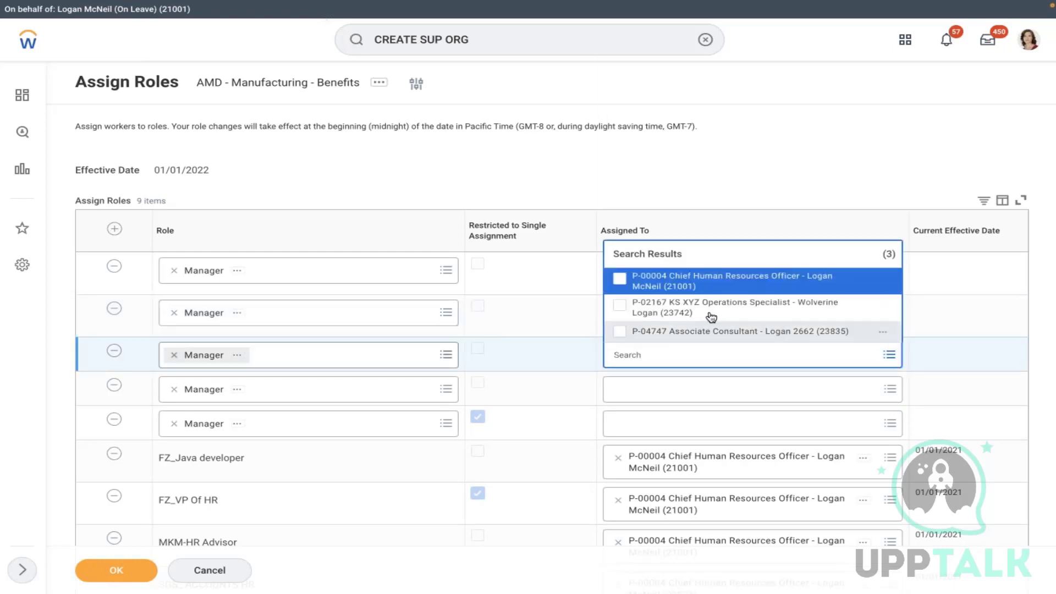
{"action": "left_click", "coordinate": [689, 306]}
{"action": "left_click", "coordinate": [686, 188]}
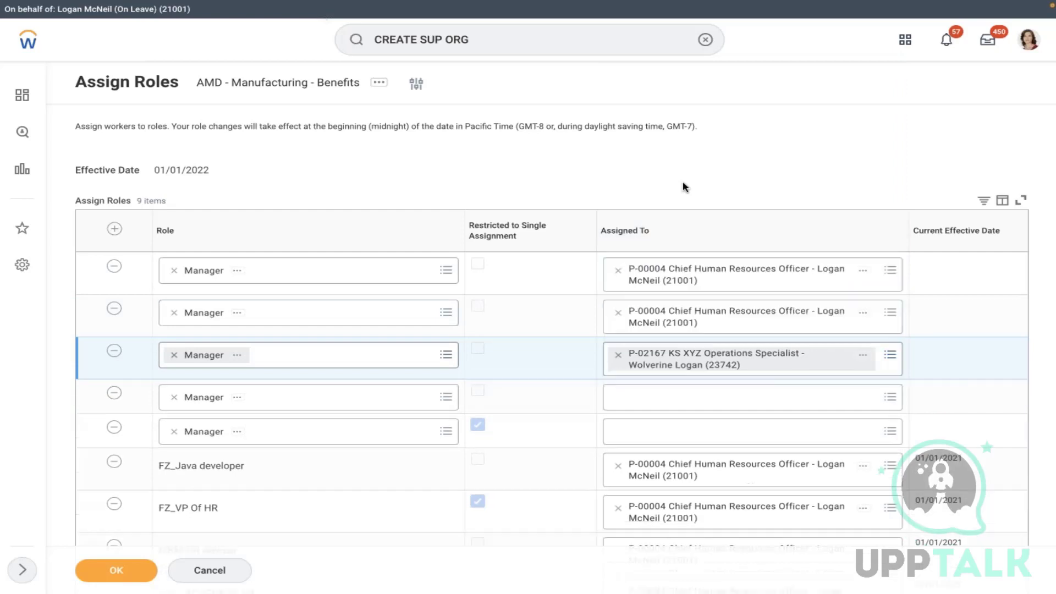
{"action": "left_click", "coordinate": [664, 394]}
{"action": "type", "text": "logan"}
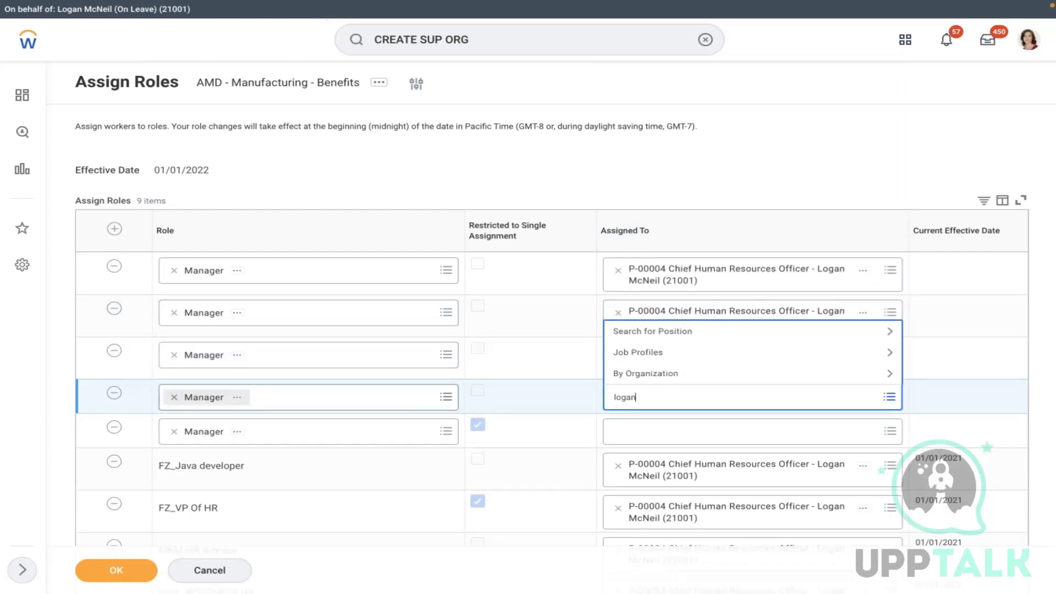
{"action": "key", "text": "Return"}
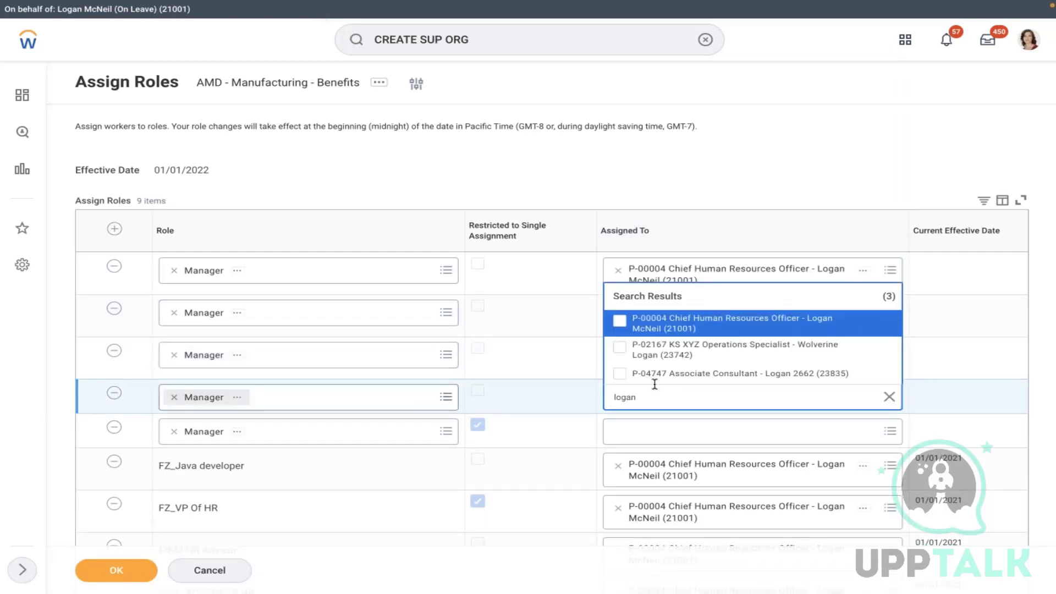
{"action": "left_click", "coordinate": [653, 322]}
- Assign Chief Human Resources Officer to the fifth Manager row and save all role assignments
{"action": "left_click", "coordinate": [646, 463]}
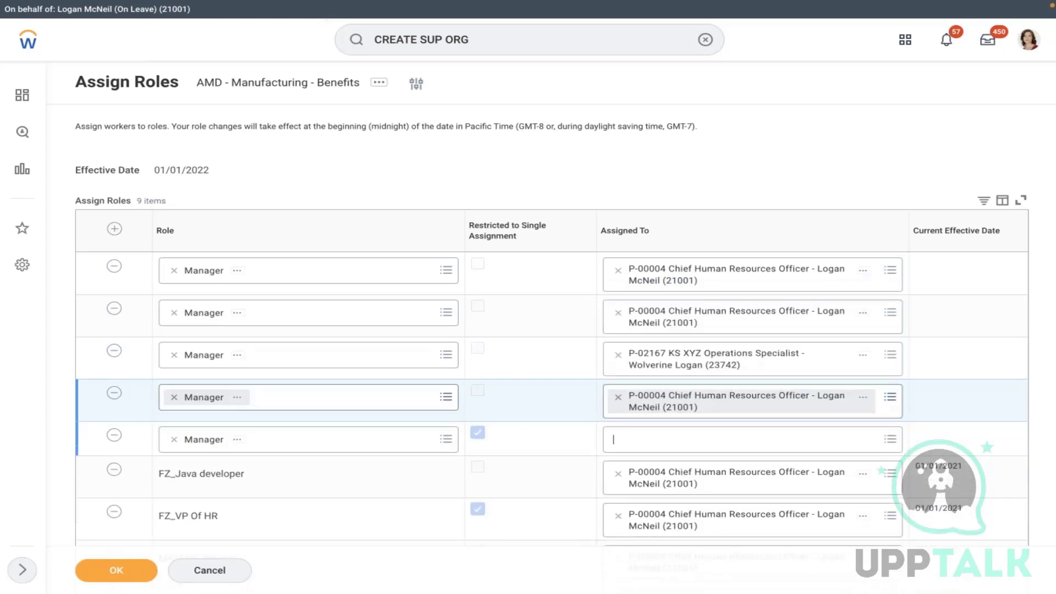
{"action": "type", "text": "logan"}
{"action": "key", "text": "Return"}
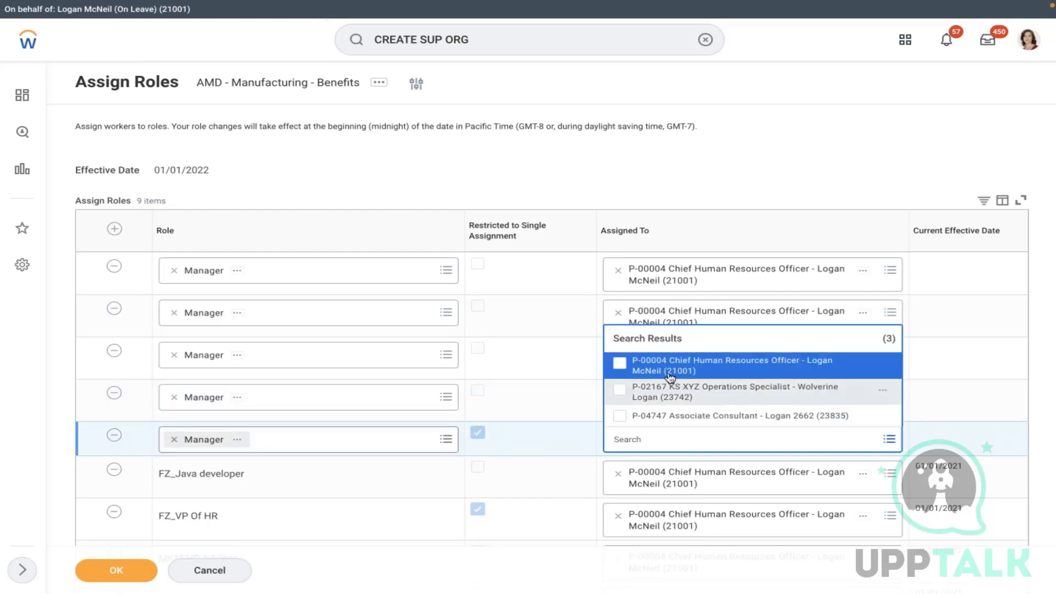
{"action": "left_click", "coordinate": [663, 368]}
{"action": "left_click", "coordinate": [142, 578]}
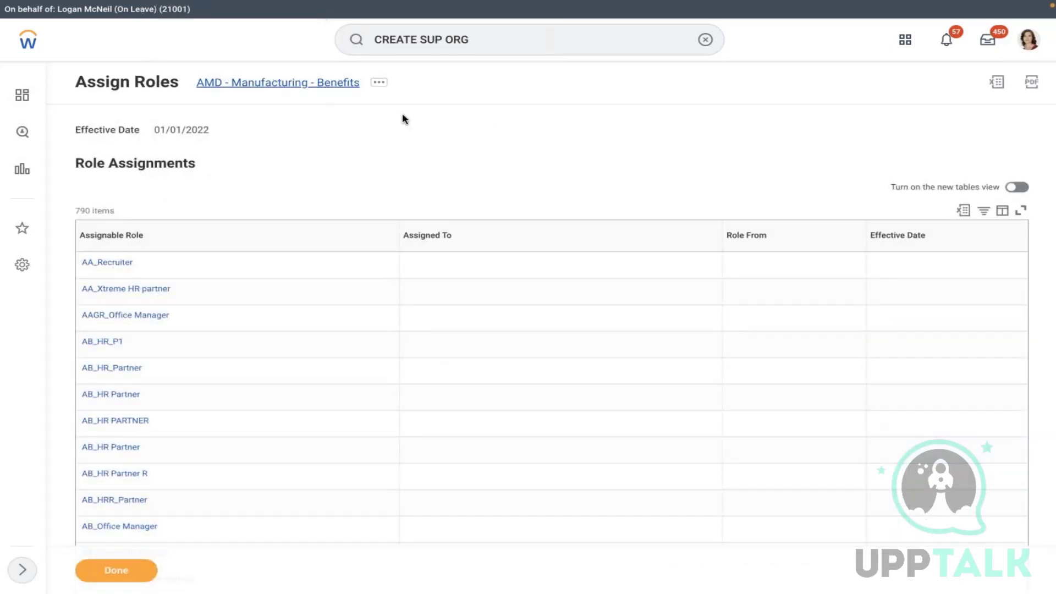
- Start a new business process definition for the organization with Hire as the process type
{"action": "left_click", "coordinate": [306, 85]}
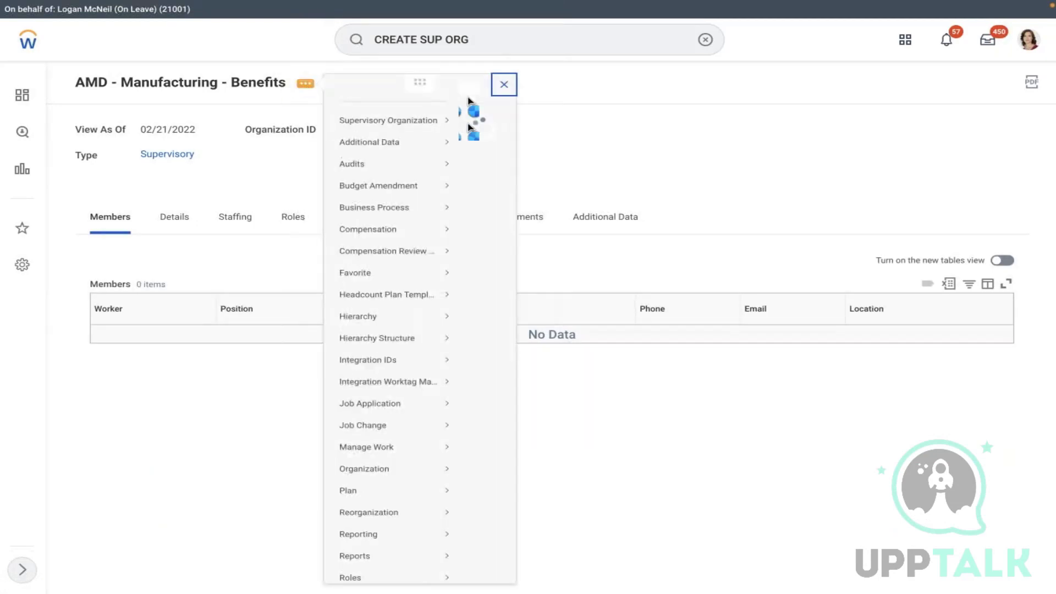
{"action": "mouse_move", "coordinate": [385, 221]}
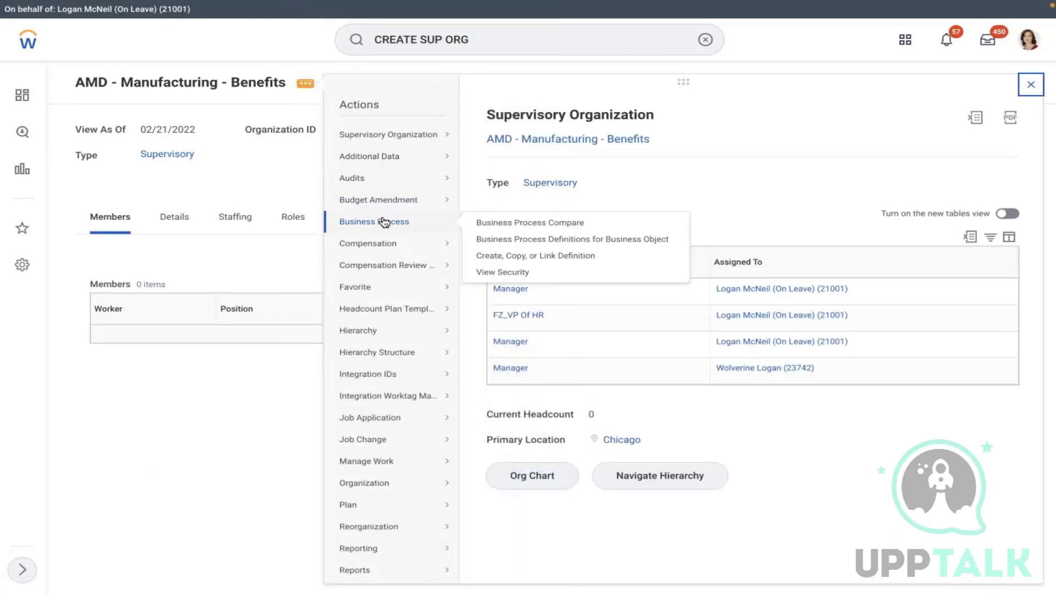
{"action": "left_click", "coordinate": [502, 255]}
{"action": "left_click", "coordinate": [319, 190]}
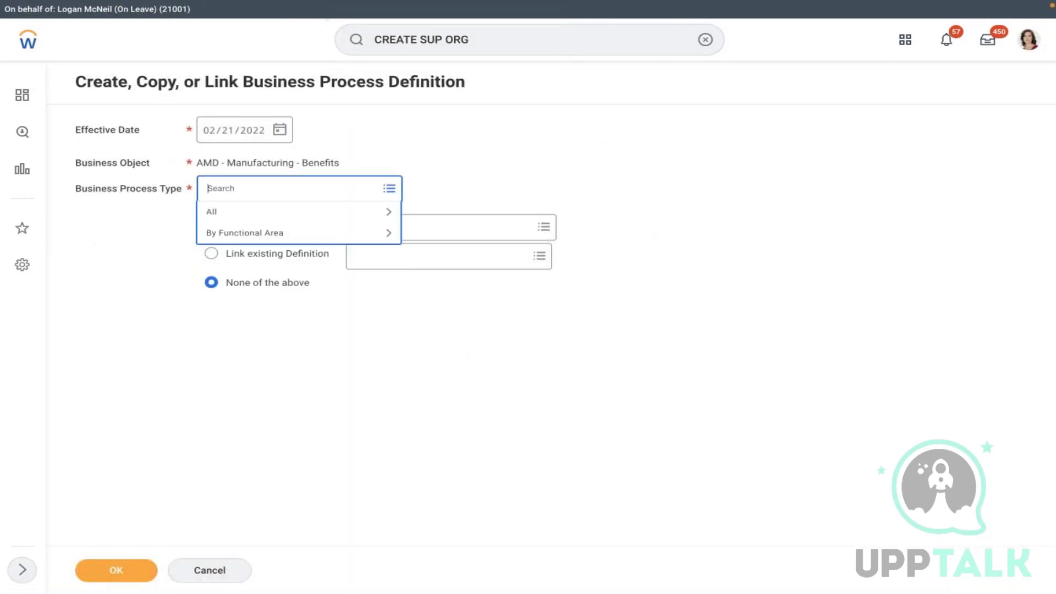
{"action": "type", "text": "hire"}
{"action": "key", "text": "Return"}
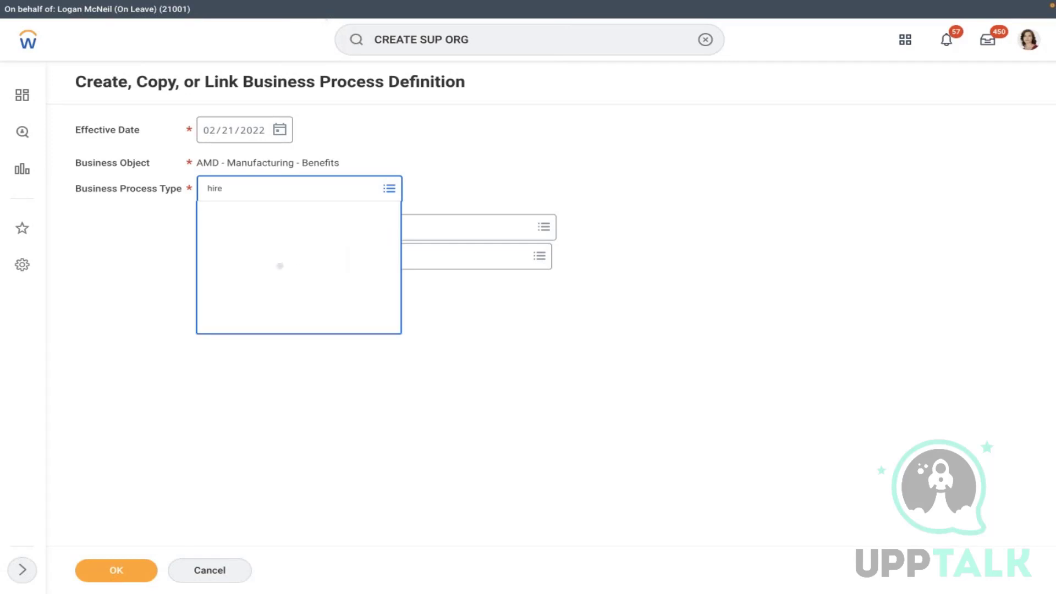
{"action": "left_click", "coordinate": [312, 238]}
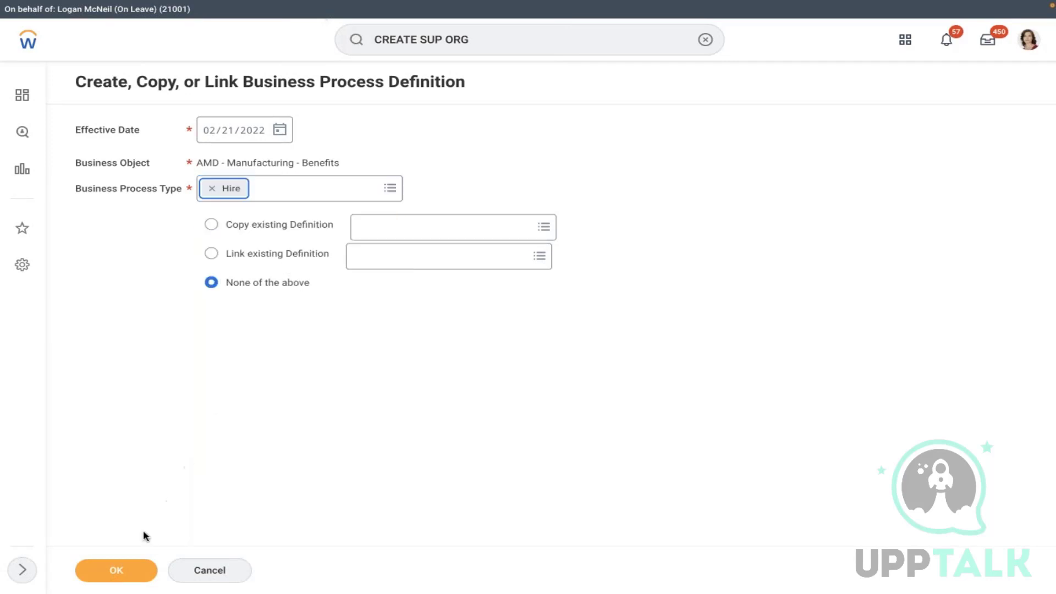
- Confirm and save the Hire definition, then return to the AMD - Manufacturing - Benefits page
{"action": "left_click", "coordinate": [118, 568]}
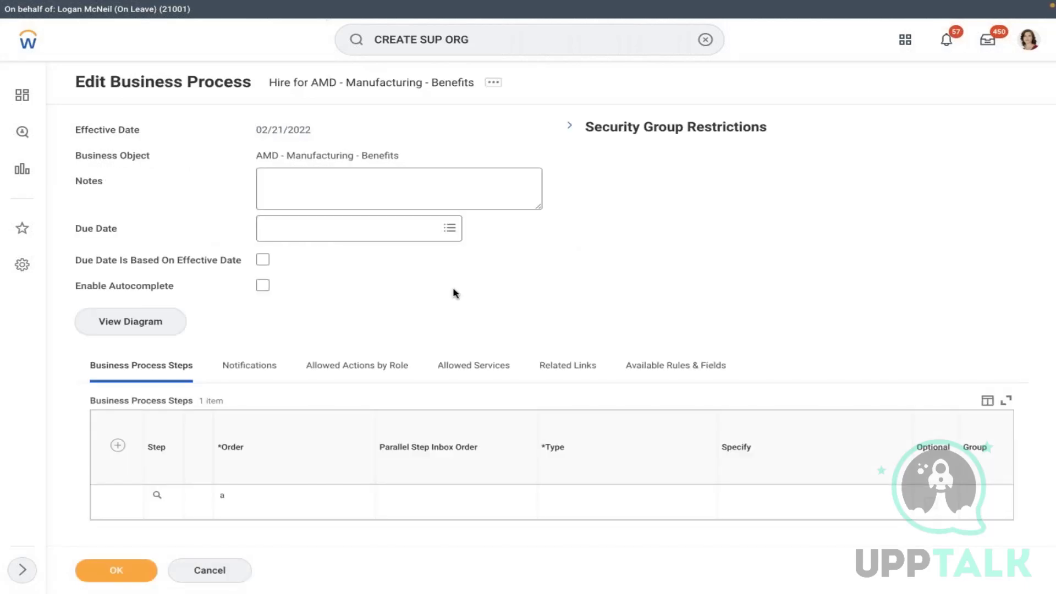
{"action": "left_click", "coordinate": [118, 575]}
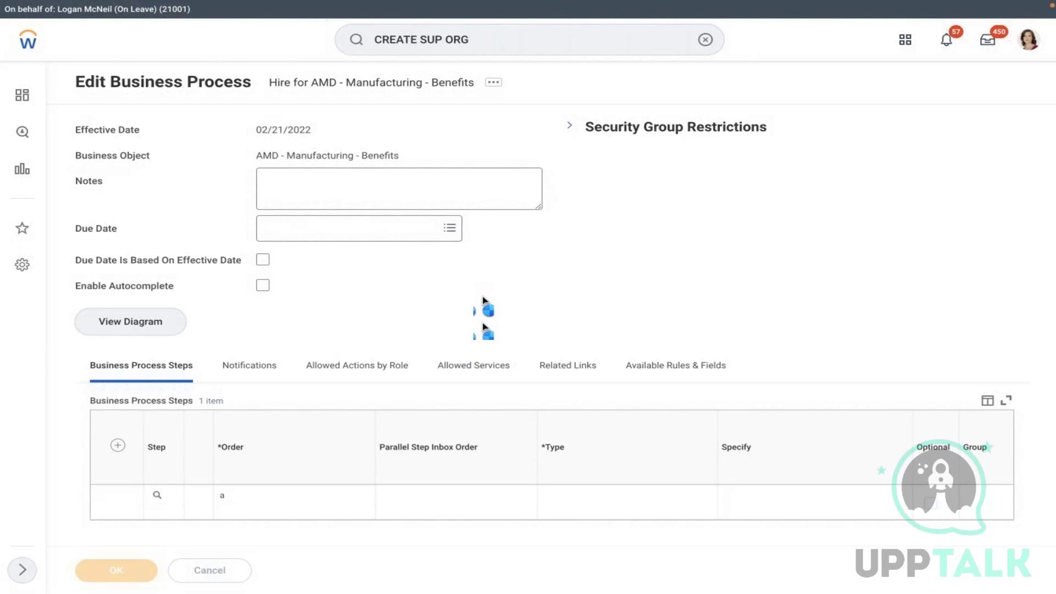
{"action": "left_click", "coordinate": [250, 156]}
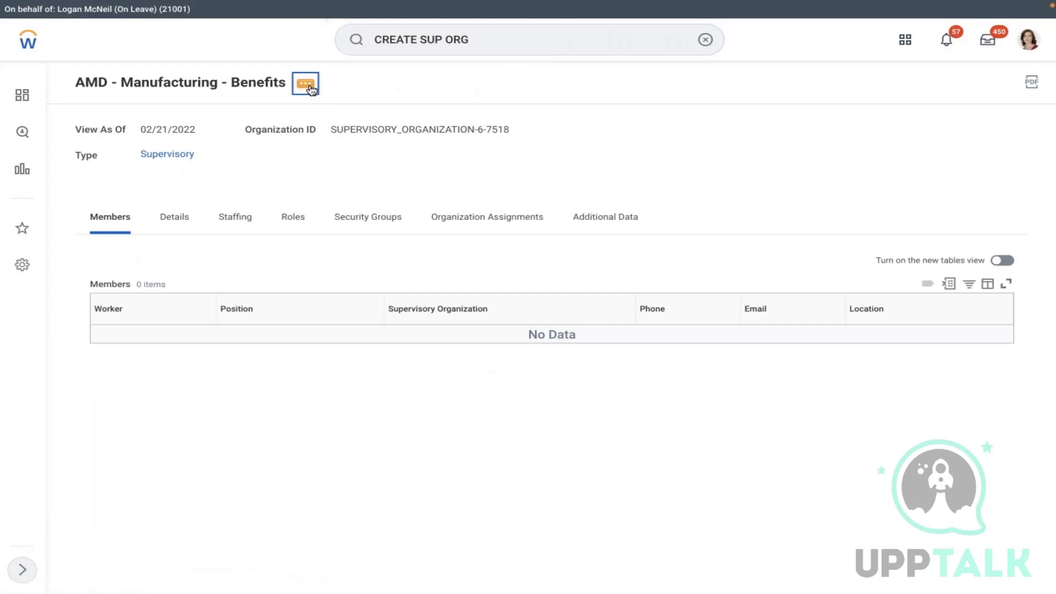
- Start a Create Position form for the organization with job posting title Manager HR
{"action": "left_click", "coordinate": [306, 84]}
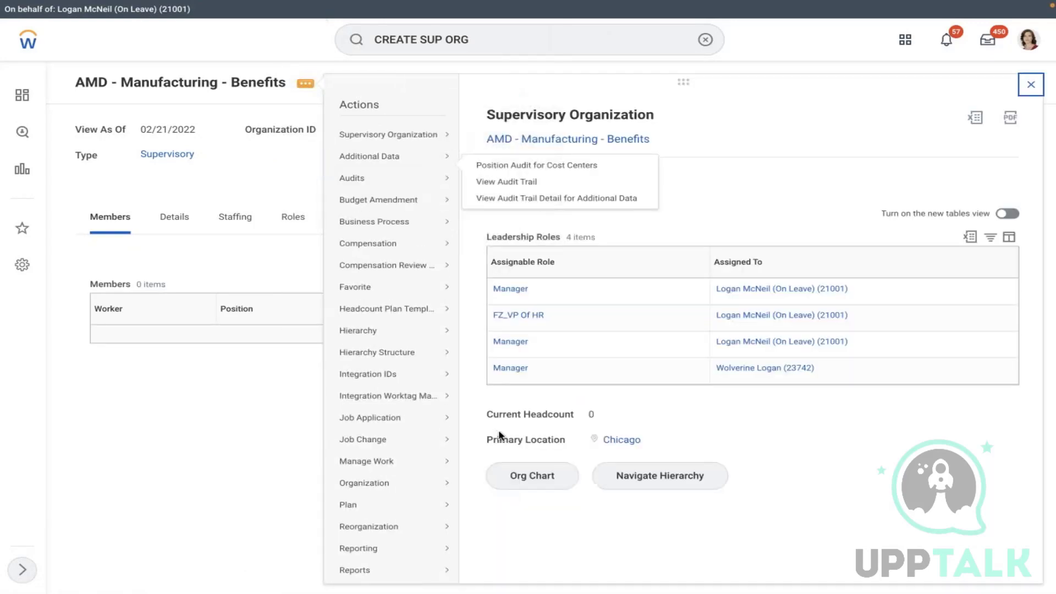
{"action": "scroll", "coordinate": [521, 566], "scroll_direction": "down", "scroll_amount": 3}
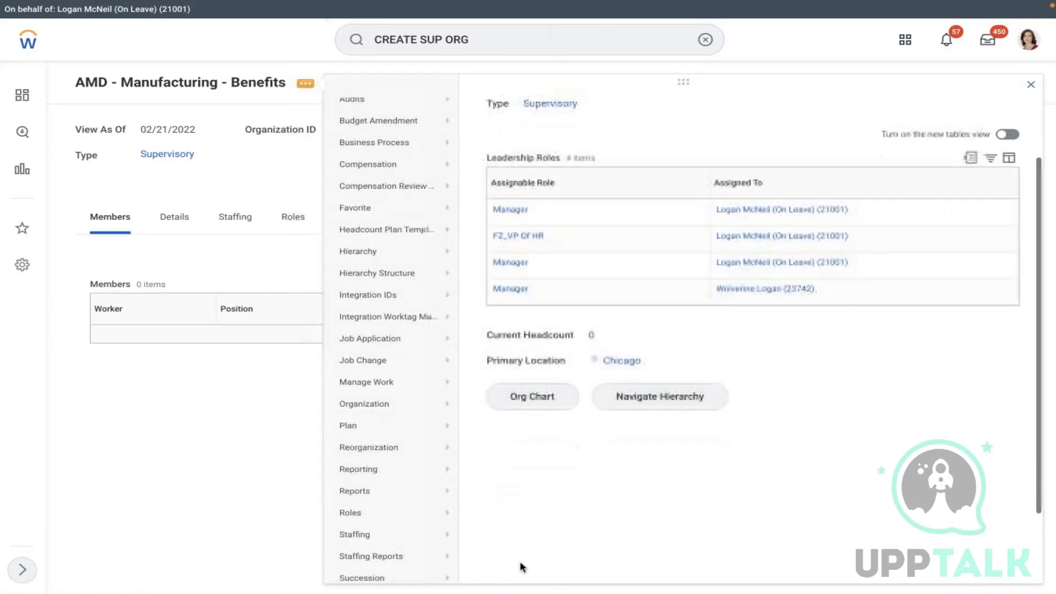
{"action": "mouse_move", "coordinate": [418, 527]}
{"action": "mouse_move", "coordinate": [419, 509]}
{"action": "left_click", "coordinate": [501, 509]}
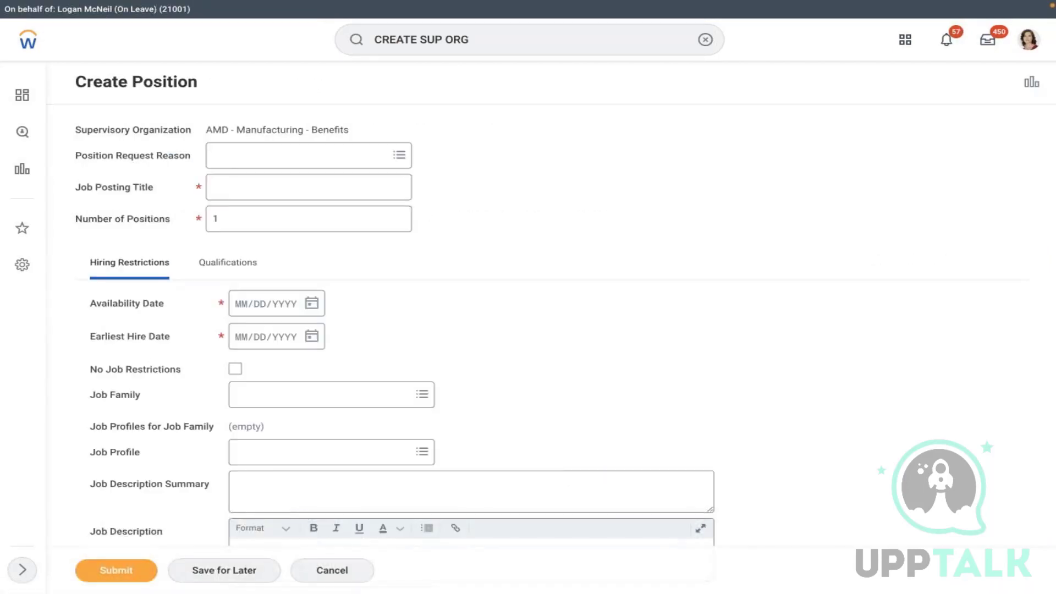
{"action": "left_click", "coordinate": [309, 188]}
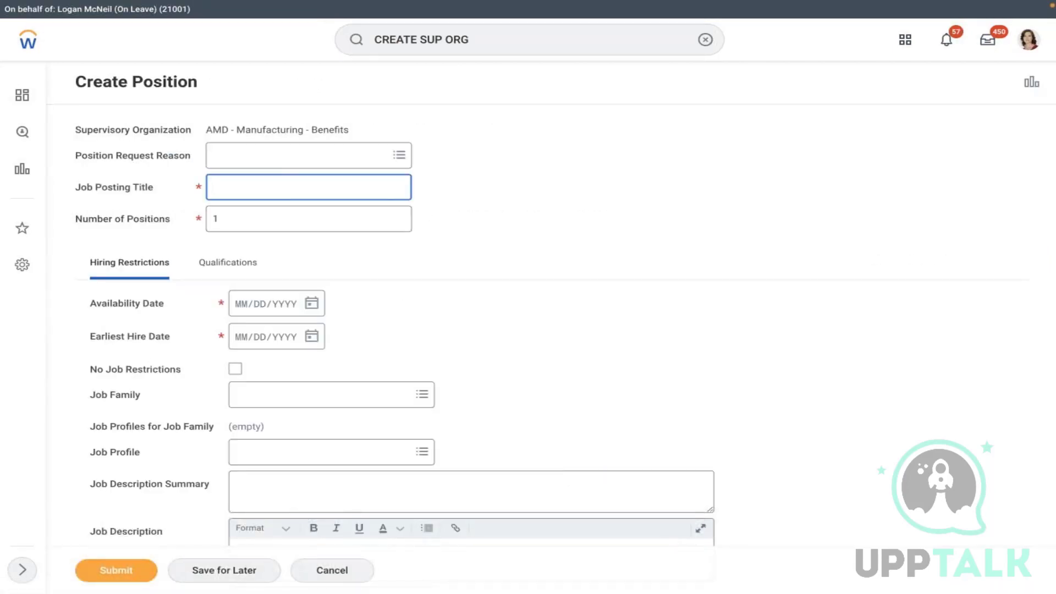
- Set availability and earliest hire dates to 01/01/2022 and search job profiles for 'amd'
{"action": "left_click", "coordinate": [241, 307]}
{"action": "type", "text": "01012"}
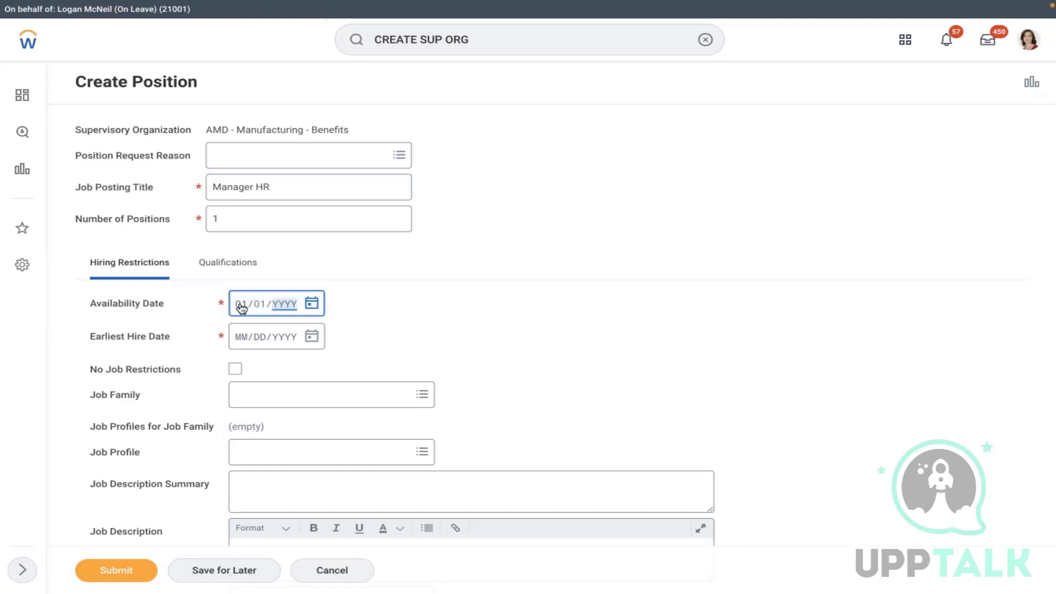
{"action": "type", "text": "0232"}
{"action": "key", "text": "BackSpace"}
{"action": "key", "text": "BackSpace"}
{"action": "key", "text": "BackSpace"}
{"action": "type", "text": "01012022"}
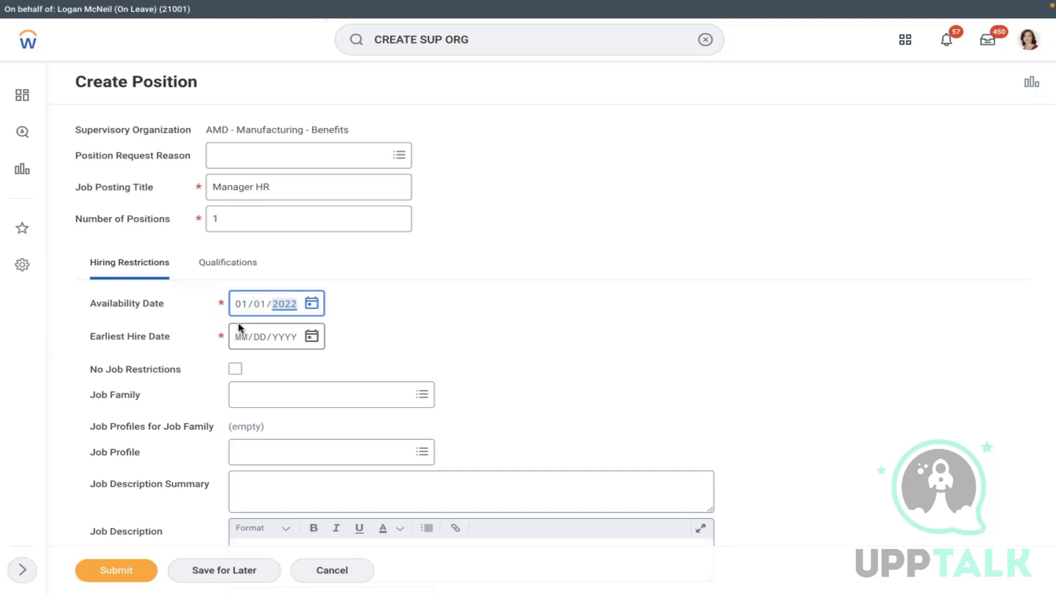
{"action": "left_click", "coordinate": [241, 333]}
{"action": "type", "text": "01/01/"}
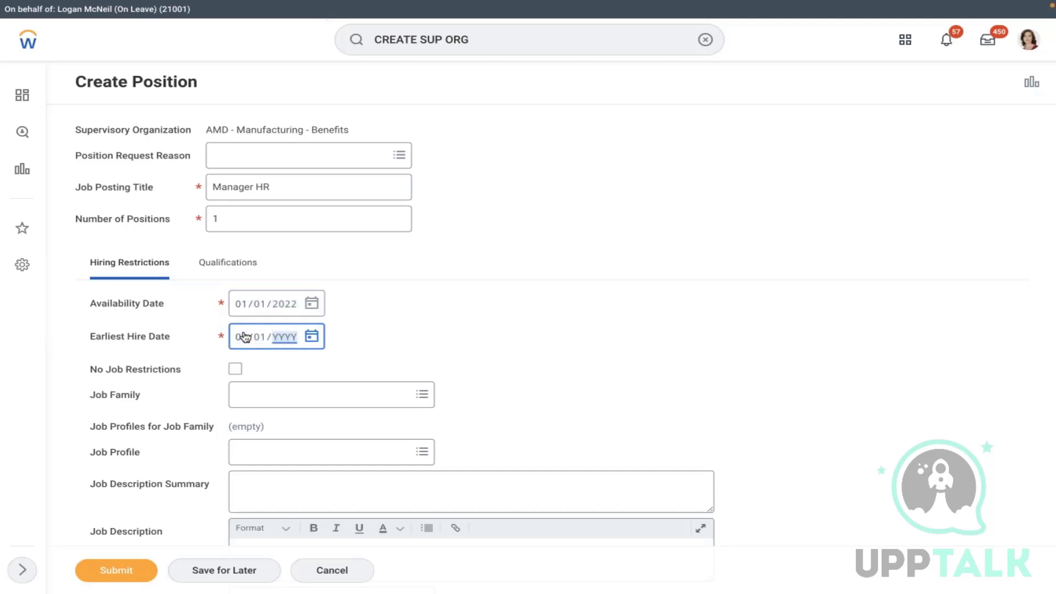
{"action": "type", "text": "2022"}
{"action": "left_click", "coordinate": [271, 452]}
{"action": "type", "text": "amd"}
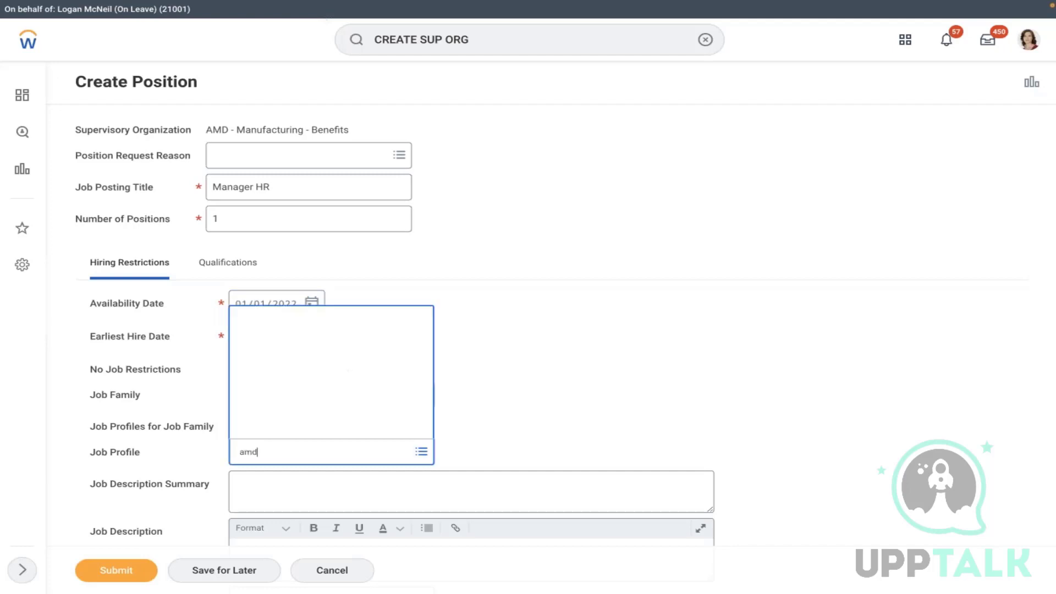
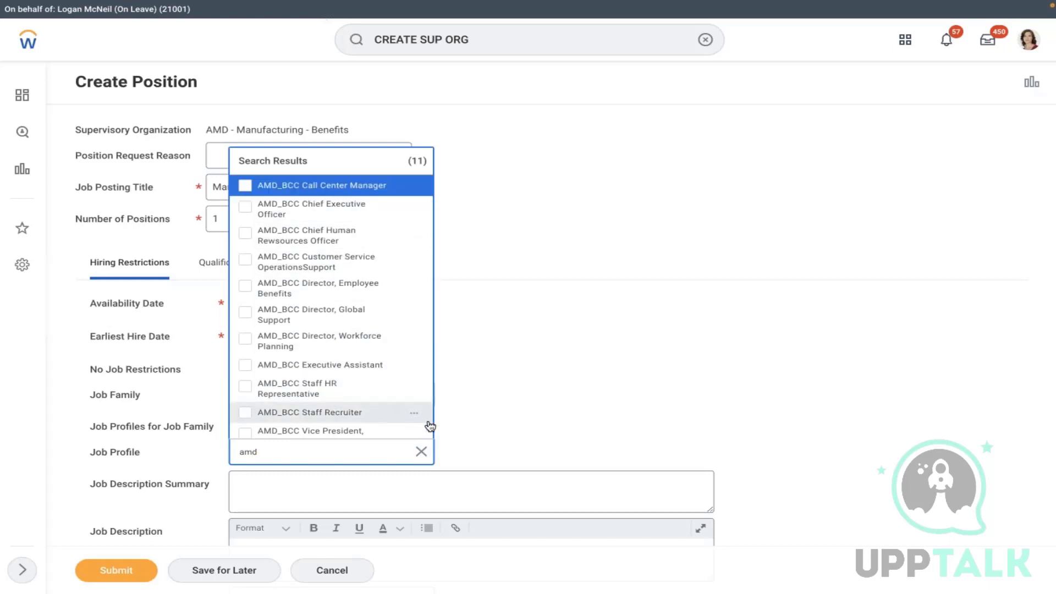
- Replace the trial AMD_BCC Global Support profile with the Vice President job profile
{"action": "left_click", "coordinate": [419, 435]}
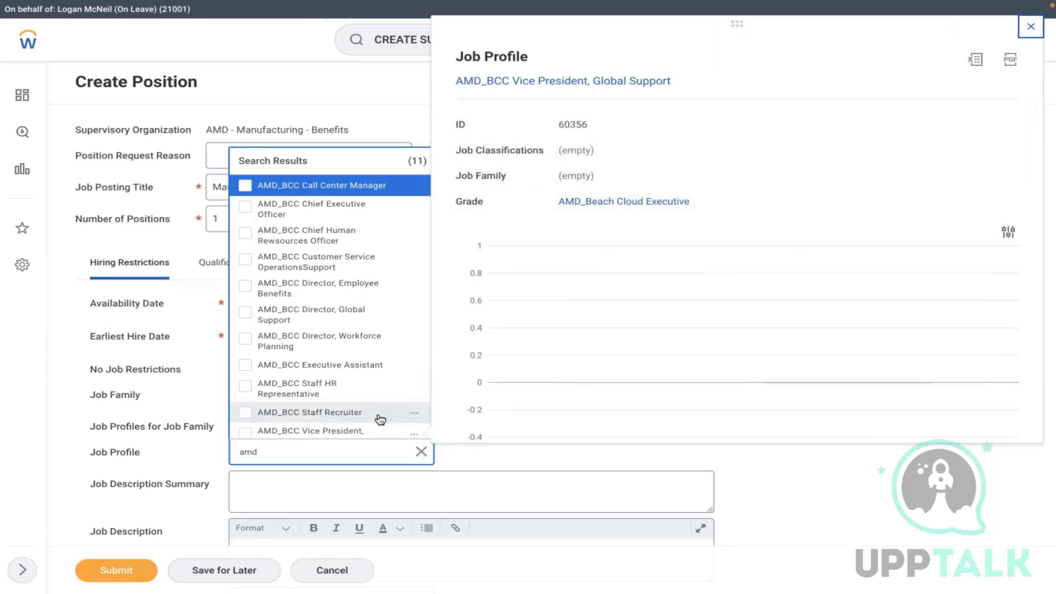
{"action": "left_click", "coordinate": [314, 431]}
{"action": "left_click", "coordinate": [144, 474]}
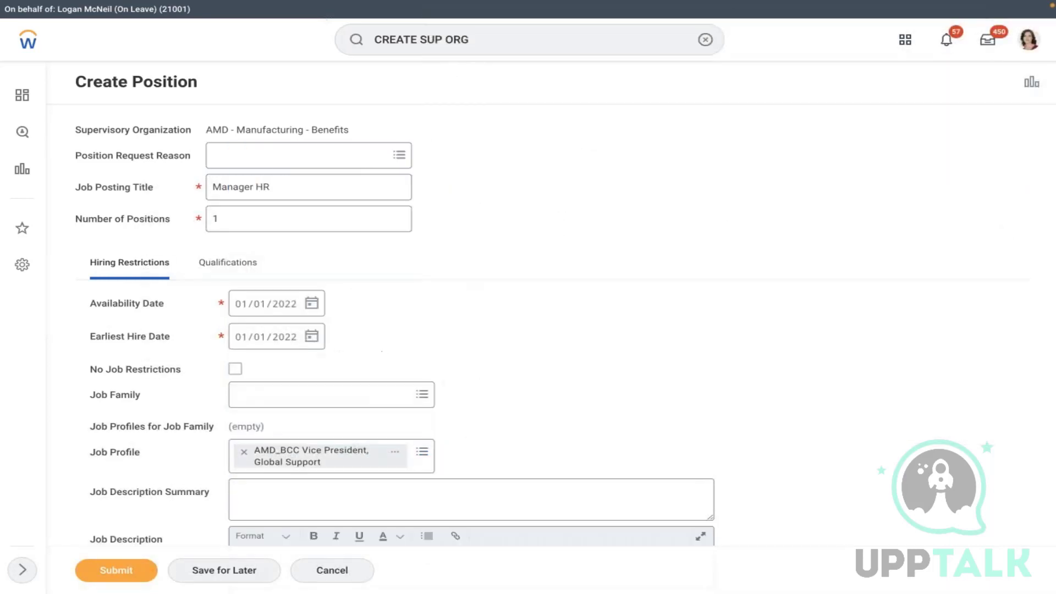
{"action": "scroll", "coordinate": [144, 474], "scroll_direction": "down", "scroll_amount": 5}
{"action": "scroll", "coordinate": [144, 474], "scroll_direction": "down", "scroll_amount": 2}
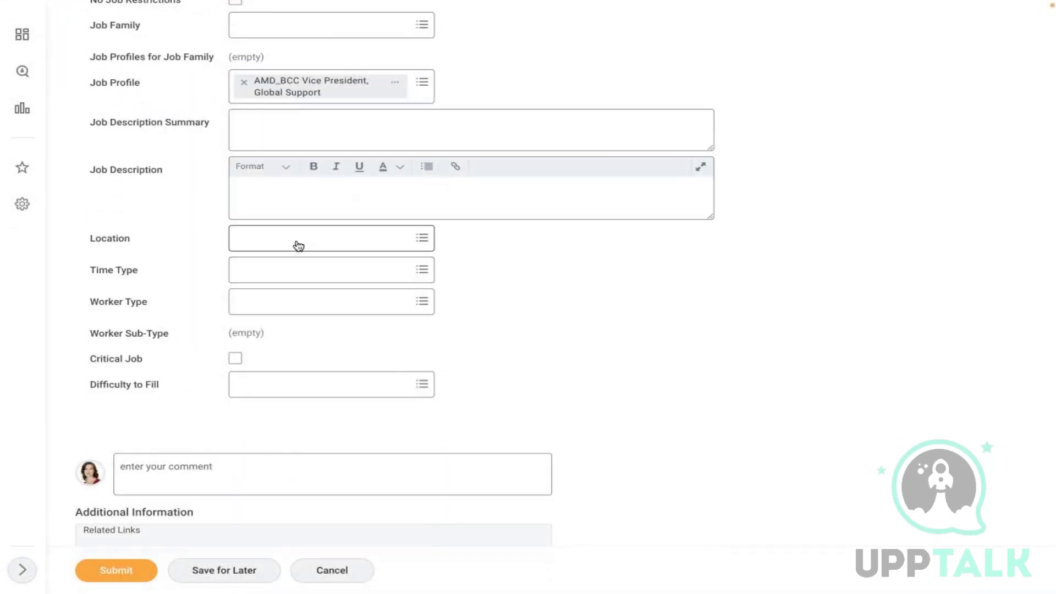
{"action": "left_click", "coordinate": [298, 245]}
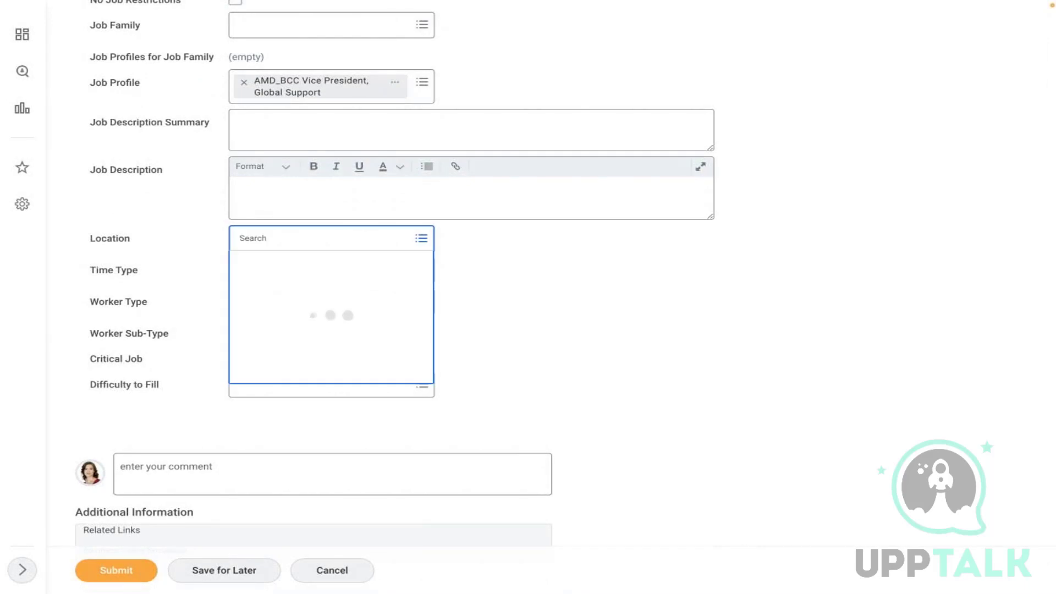
{"action": "type", "text": "new"}
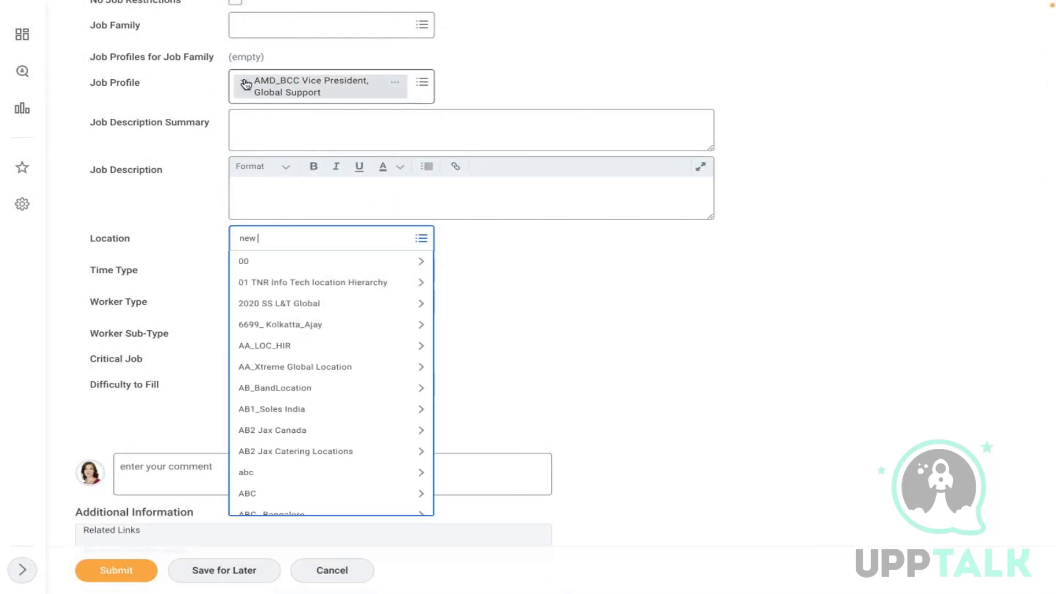
{"action": "left_click", "coordinate": [243, 82]}
{"action": "type", "text": "vice"}
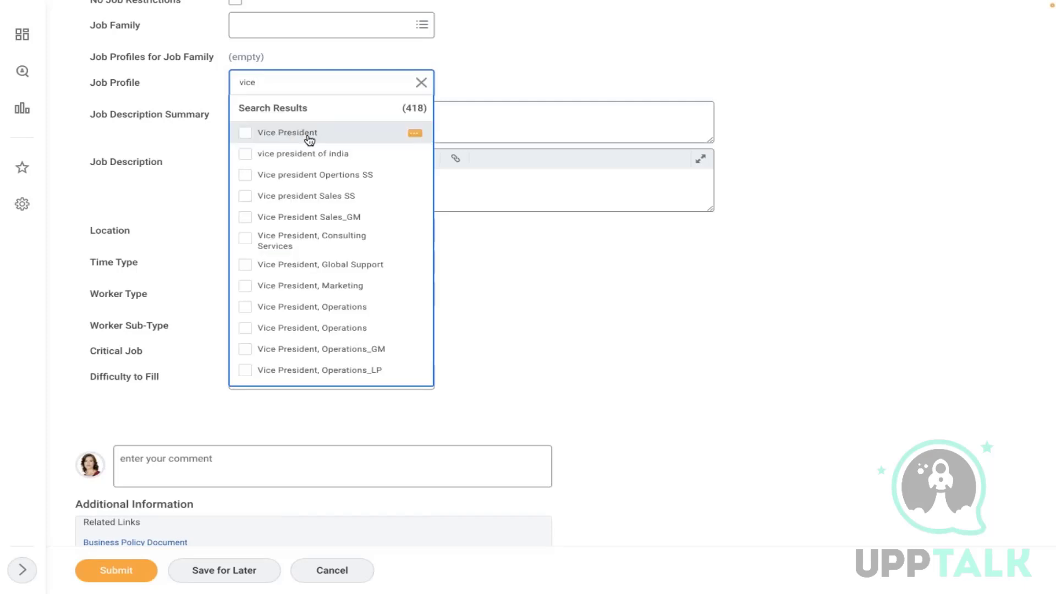
{"action": "left_click", "coordinate": [352, 137]}
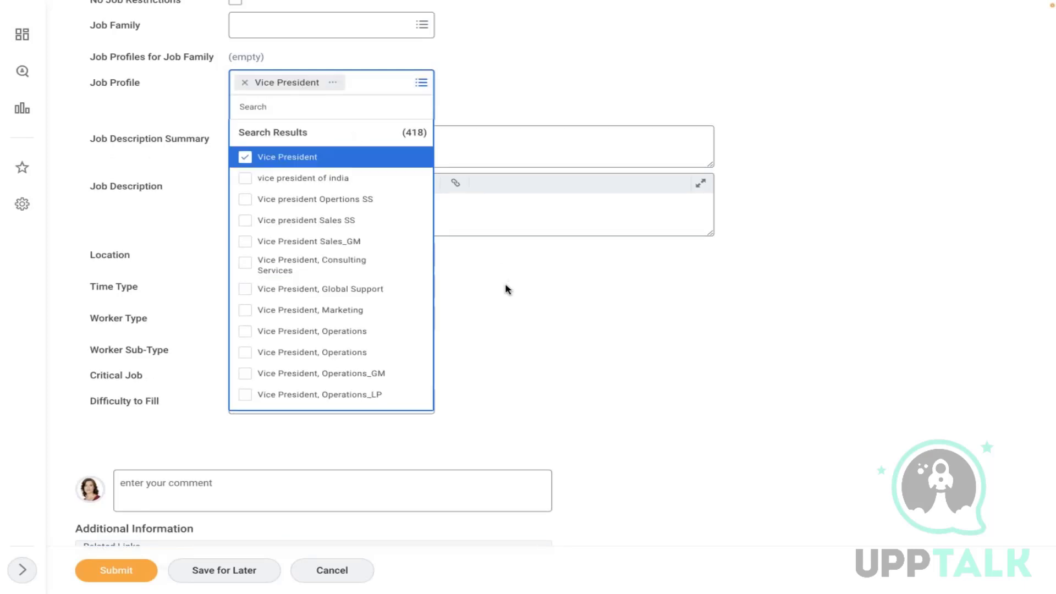
{"action": "left_click", "coordinate": [348, 203]}
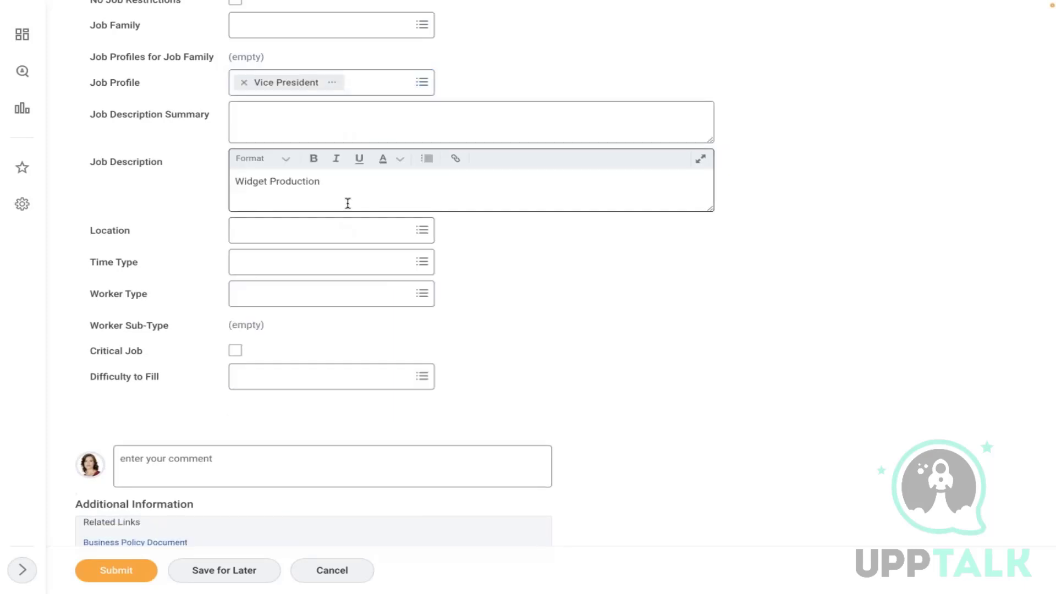
- Set location Chicago, time type Full time and worker type Employee, then submit
{"action": "left_click", "coordinate": [330, 231]}
{"action": "type", "text": "chica"}
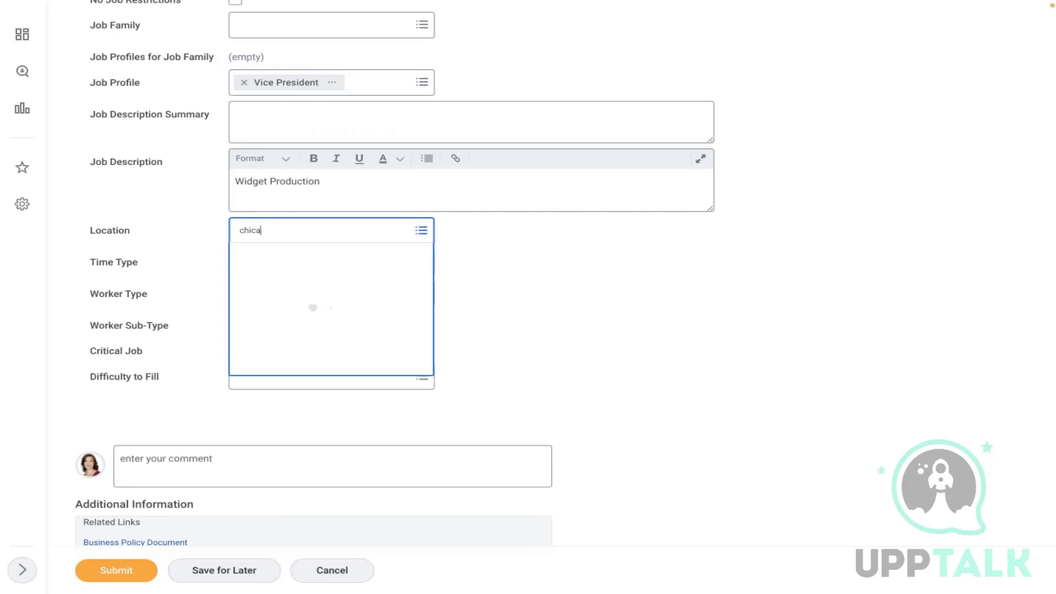
{"action": "type", "text": "go"}
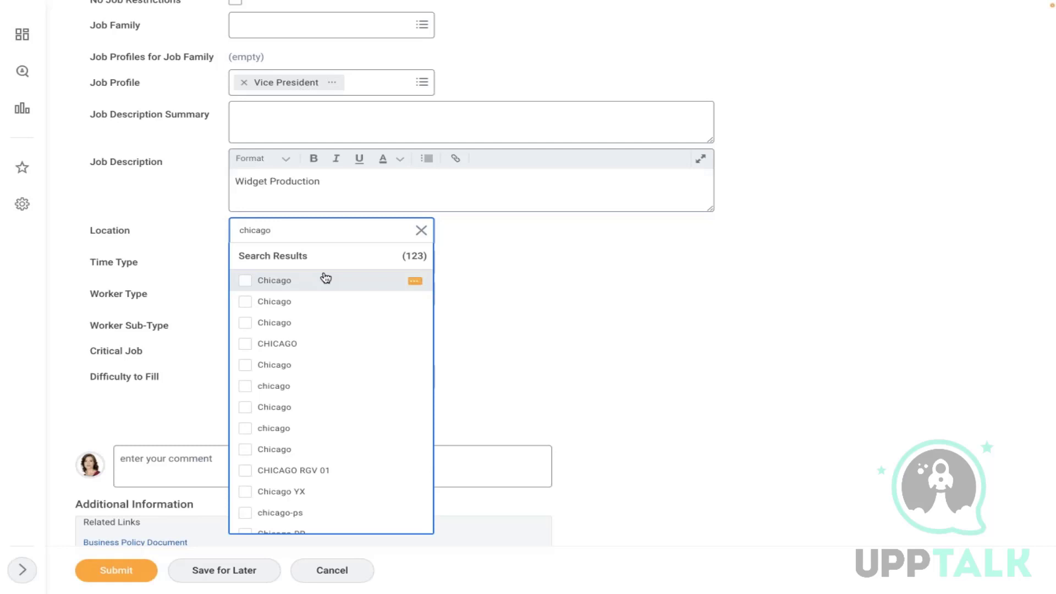
{"action": "left_click", "coordinate": [326, 280]}
{"action": "left_click", "coordinate": [288, 260]}
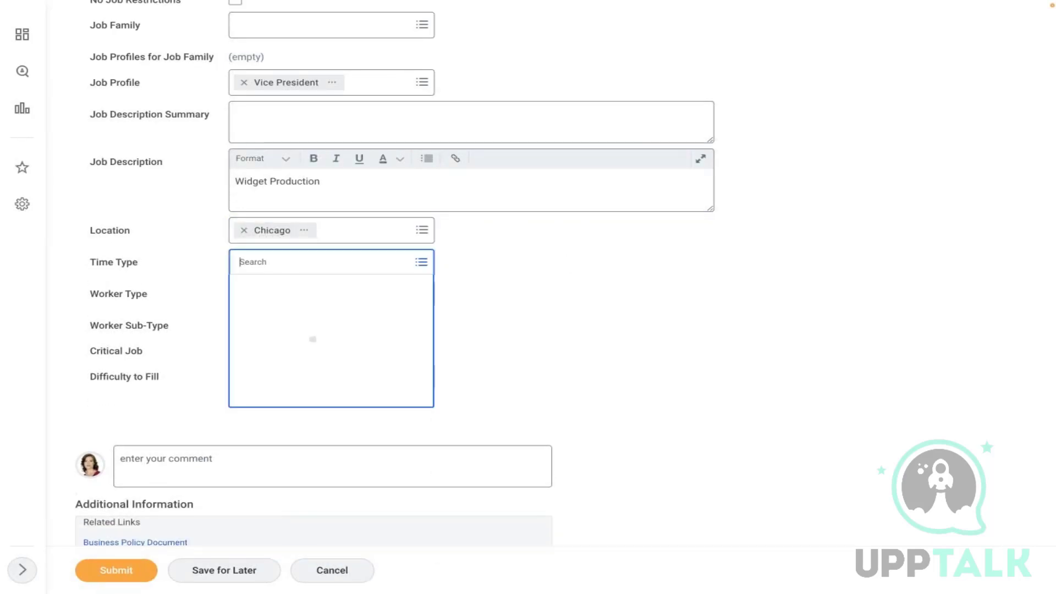
{"action": "left_click", "coordinate": [266, 287]}
{"action": "left_click", "coordinate": [311, 299]}
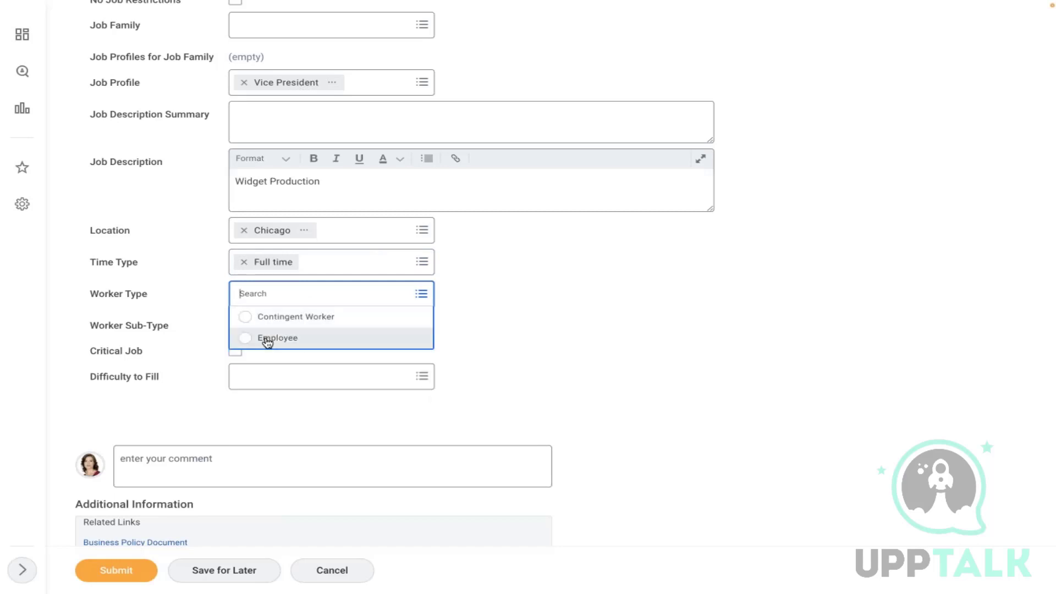
{"action": "left_click", "coordinate": [266, 338]}
{"action": "left_click", "coordinate": [113, 561]}
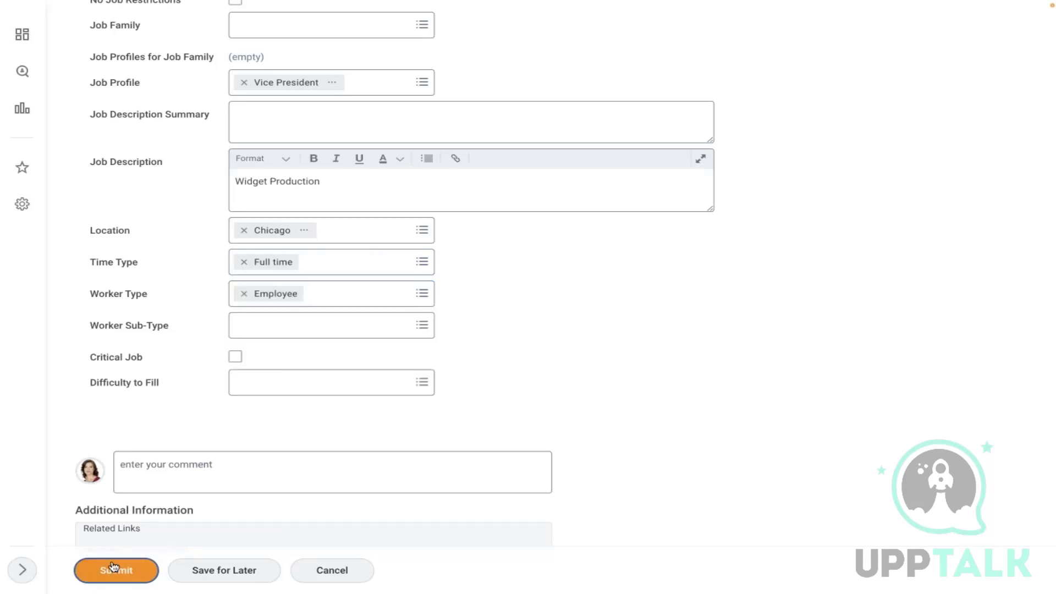
{"action": "left_click", "coordinate": [297, 326]}
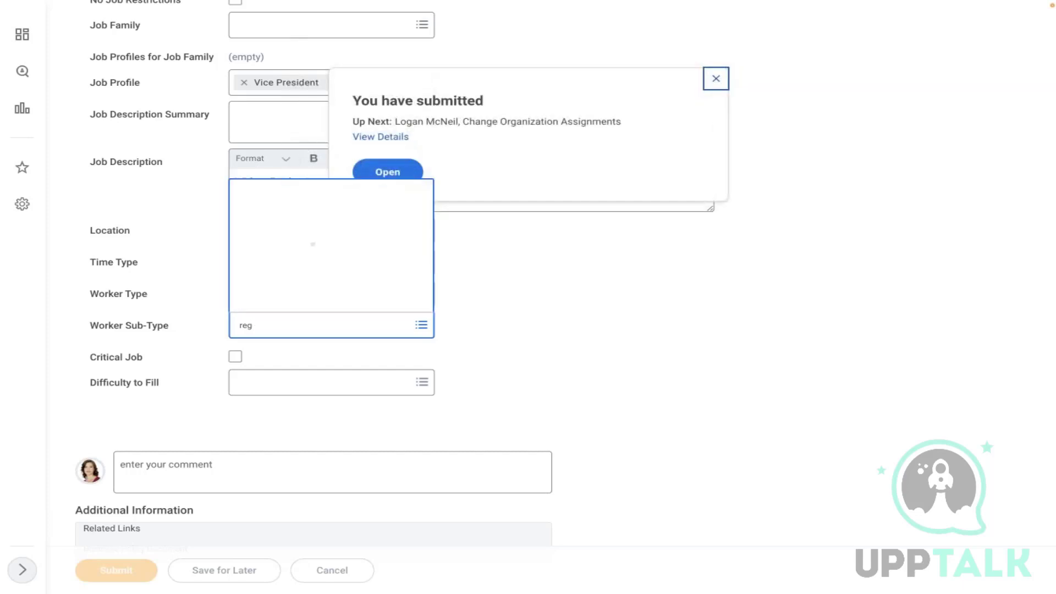
- Open the follow-up Change Organization Assignments task from the submission pop-up
{"action": "left_click", "coordinate": [401, 175]}
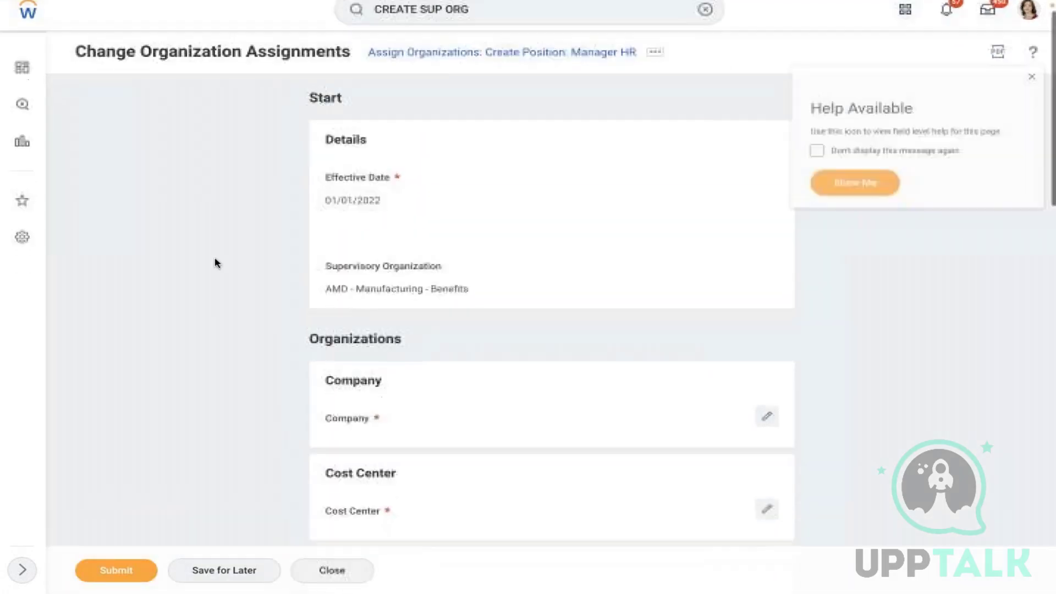
- Set the position's company to Global Modern Services, Inc. (USA)
{"action": "scroll", "coordinate": [217, 262], "scroll_direction": "down", "scroll_amount": 4}
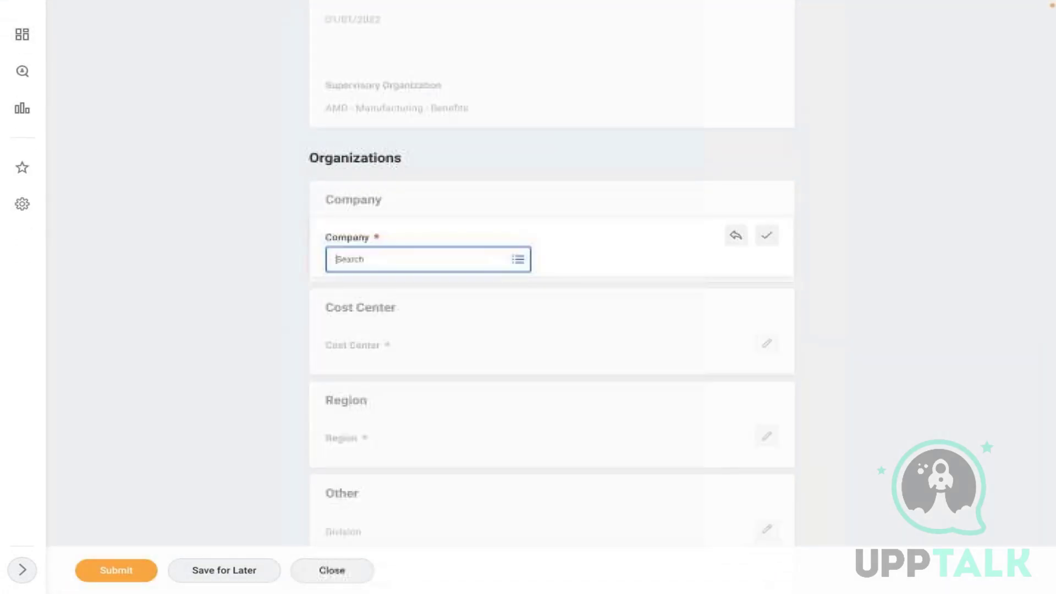
{"action": "type", "text": "global"}
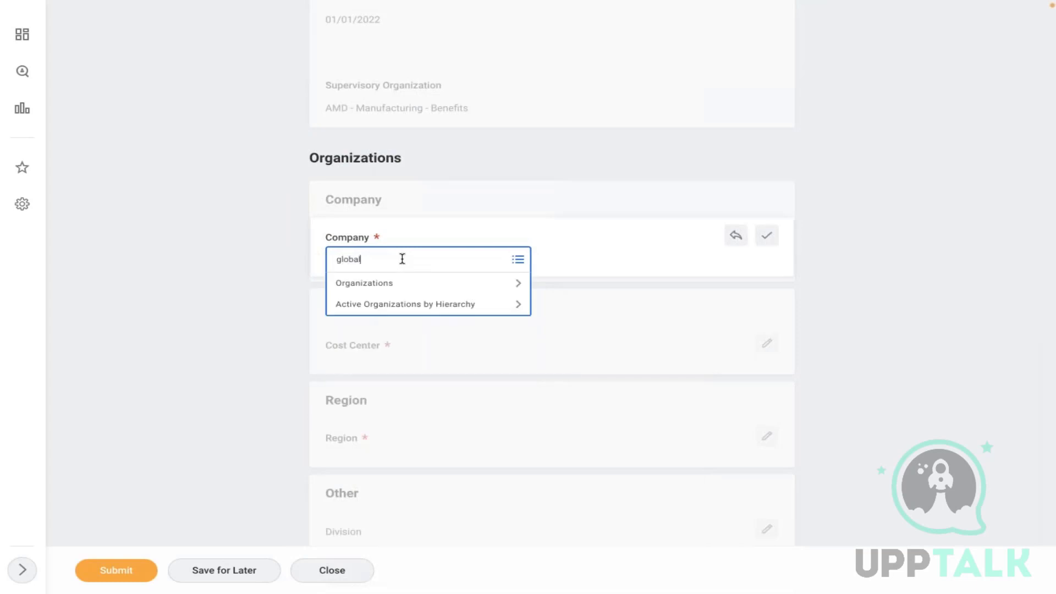
{"action": "type", "text": " mode"}
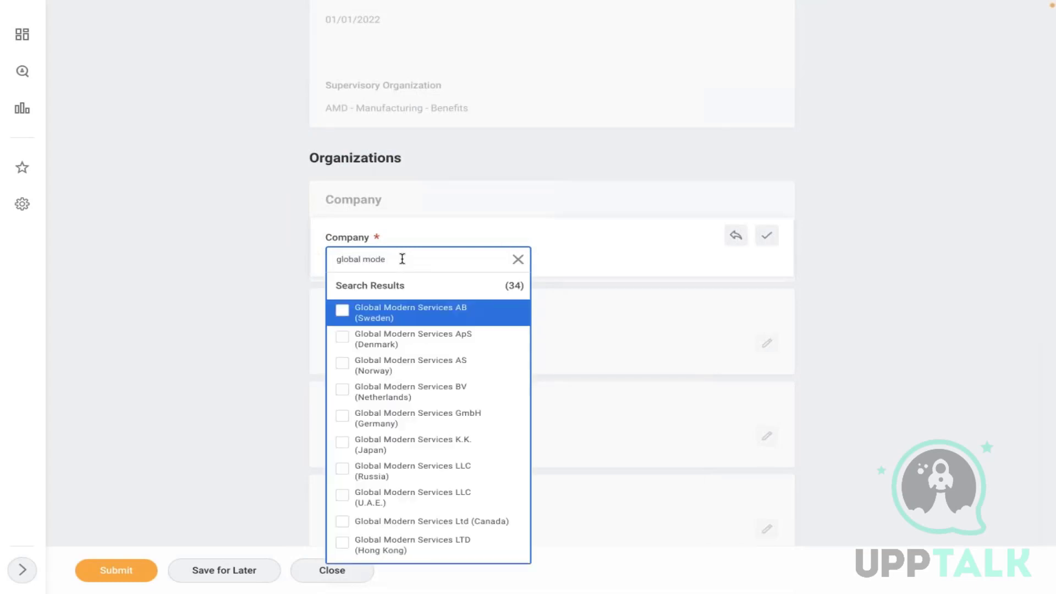
{"action": "key", "text": "Down"}
{"action": "key", "text": "Down"}
{"action": "key", "text": "Down"}
{"action": "key", "text": "Down"}
{"action": "key", "text": "Down"}
{"action": "key", "text": "Down"}
{"action": "key", "text": "Down"}
{"action": "key", "text": "Down"}
{"action": "key", "text": "Down"}
{"action": "key", "text": "Down"}
{"action": "key", "text": "Down"}
{"action": "key", "text": "Down"}
{"action": "key", "text": "Down"}
{"action": "key", "text": "Down"}
{"action": "key", "text": "Down"}
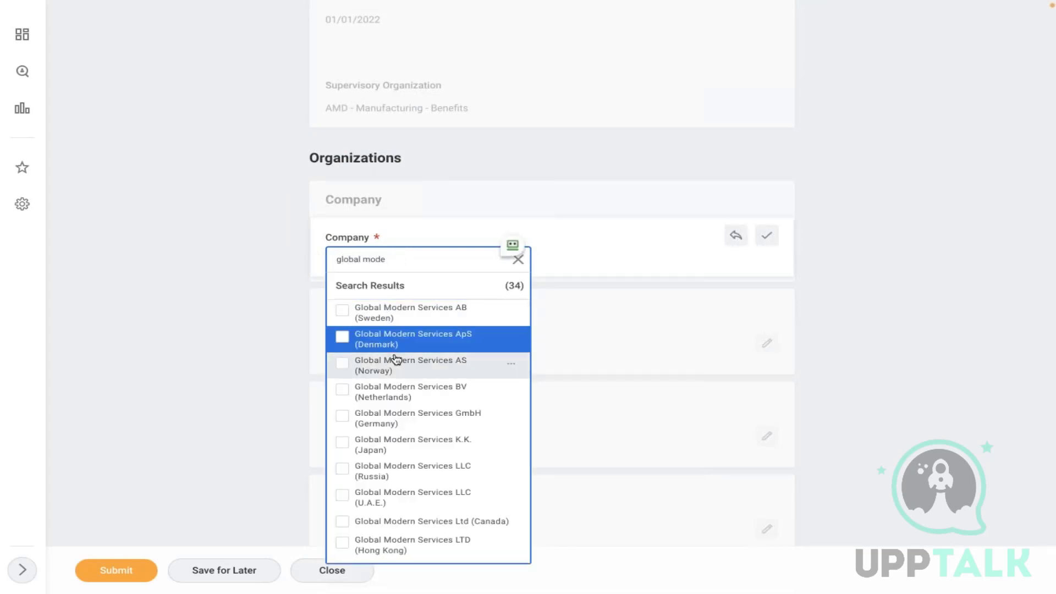
{"action": "key", "text": "Down"}
{"action": "key", "text": "Down"}
{"action": "key", "text": "Down"}
{"action": "key", "text": "Down"}
{"action": "key", "text": "Down"}
{"action": "key", "text": "Down"}
{"action": "key", "text": "Down"}
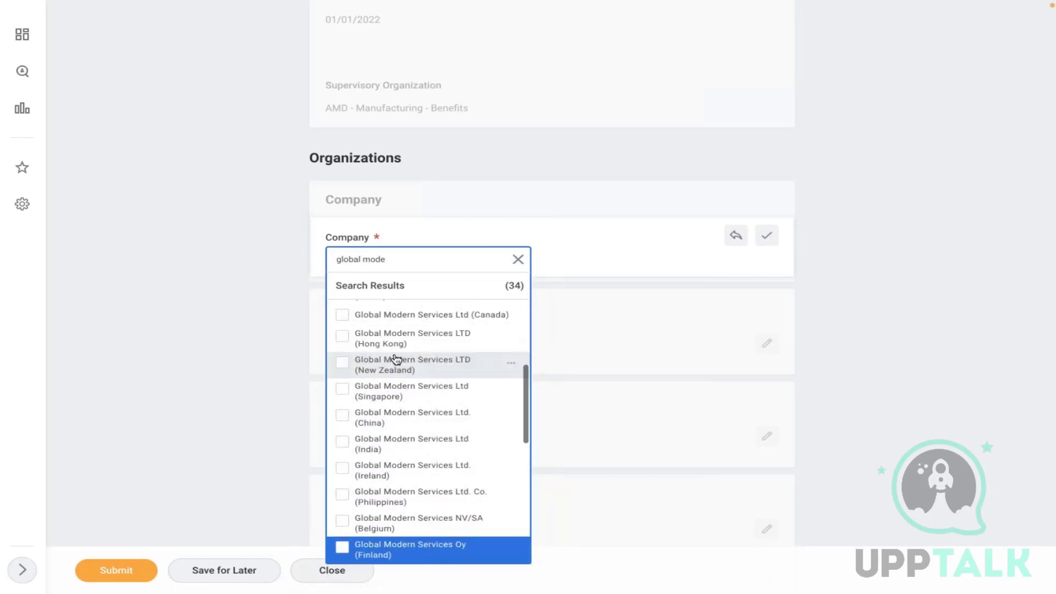
{"action": "key", "text": "Down"}
{"action": "key", "text": "Down"}
{"action": "key", "text": "Down"}
{"action": "key", "text": "Down"}
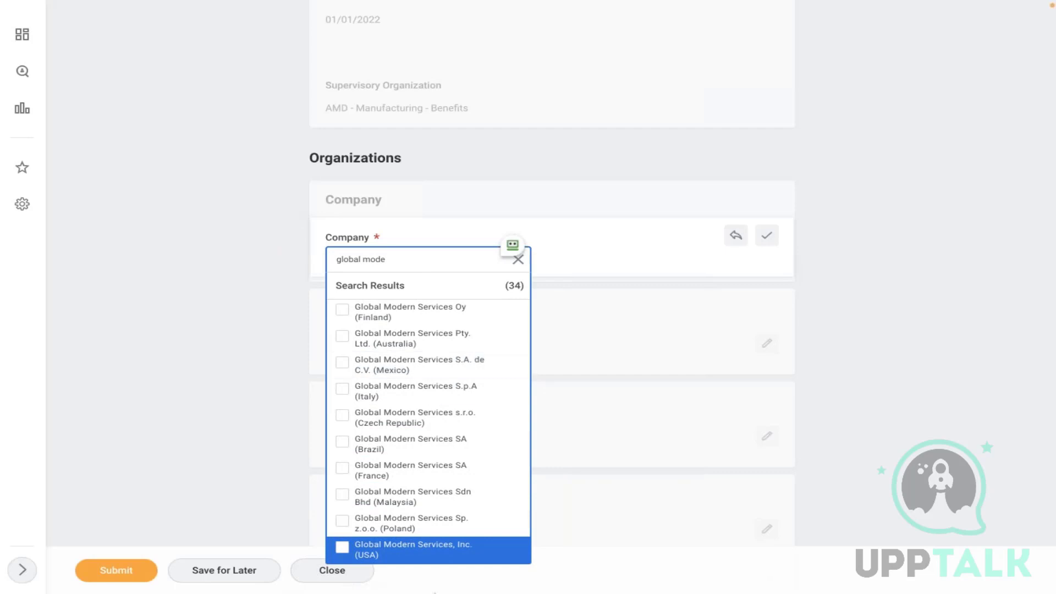
{"action": "left_click", "coordinate": [388, 560]}
{"action": "left_click", "coordinate": [222, 321]}
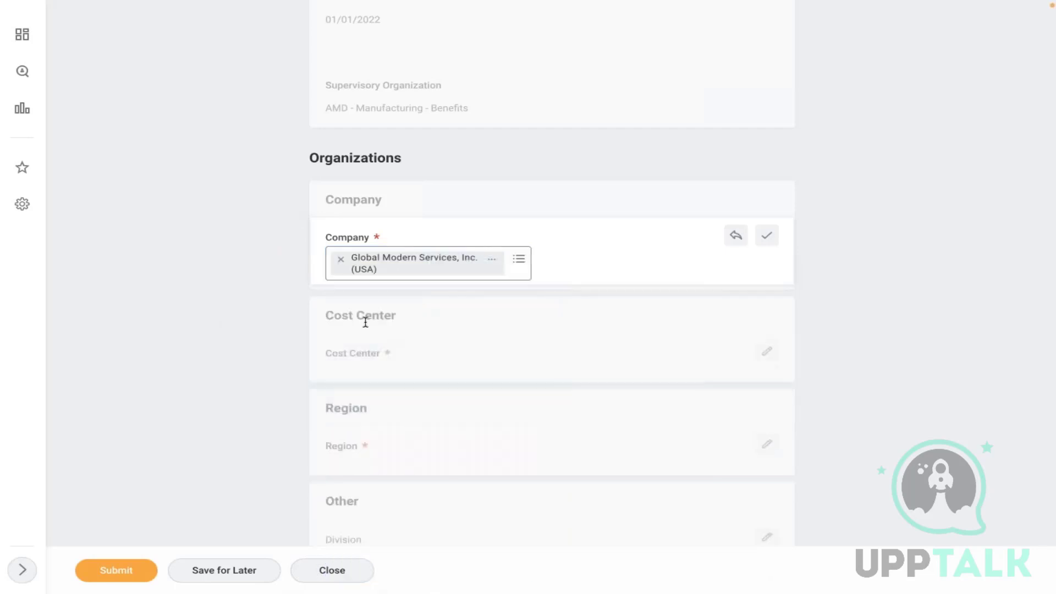
- Set the cost center to 34000 Facilities
{"action": "left_click", "coordinate": [374, 359]}
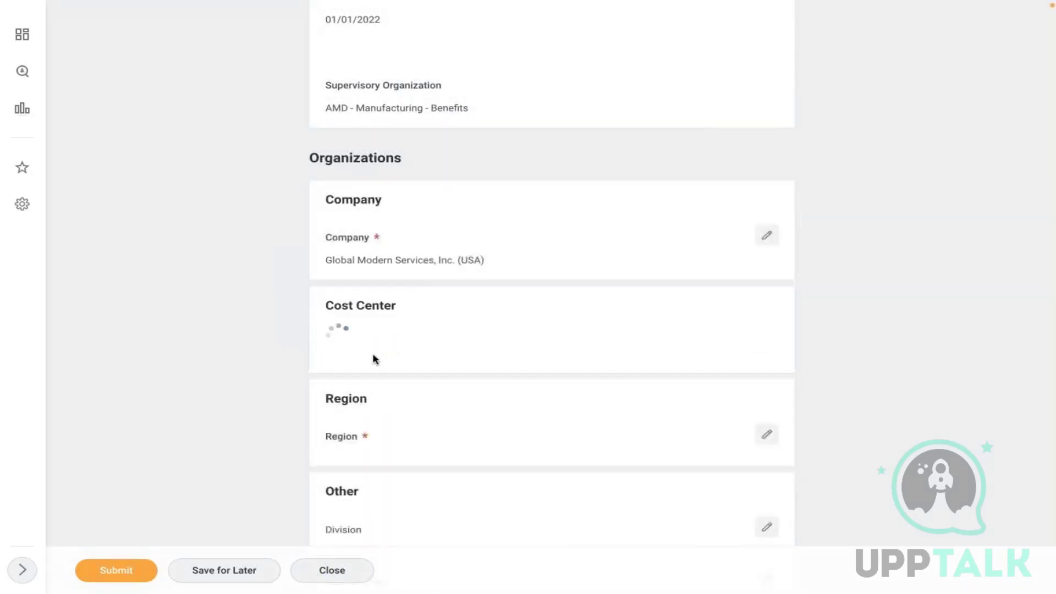
{"action": "type", "text": "3"}
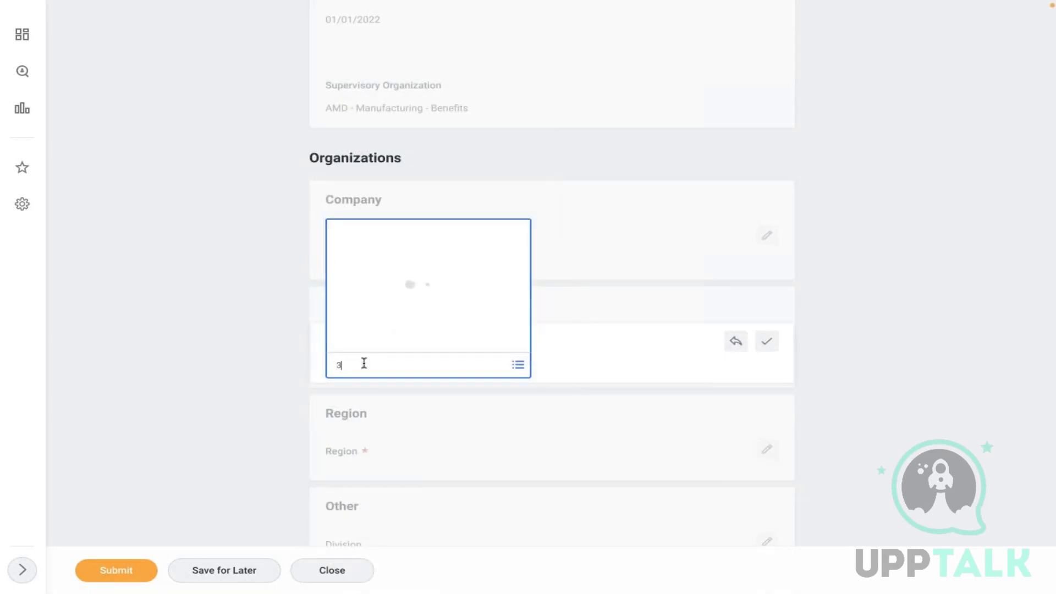
{"action": "type", "text": "40"}
{"action": "left_click", "coordinate": [858, 304]}
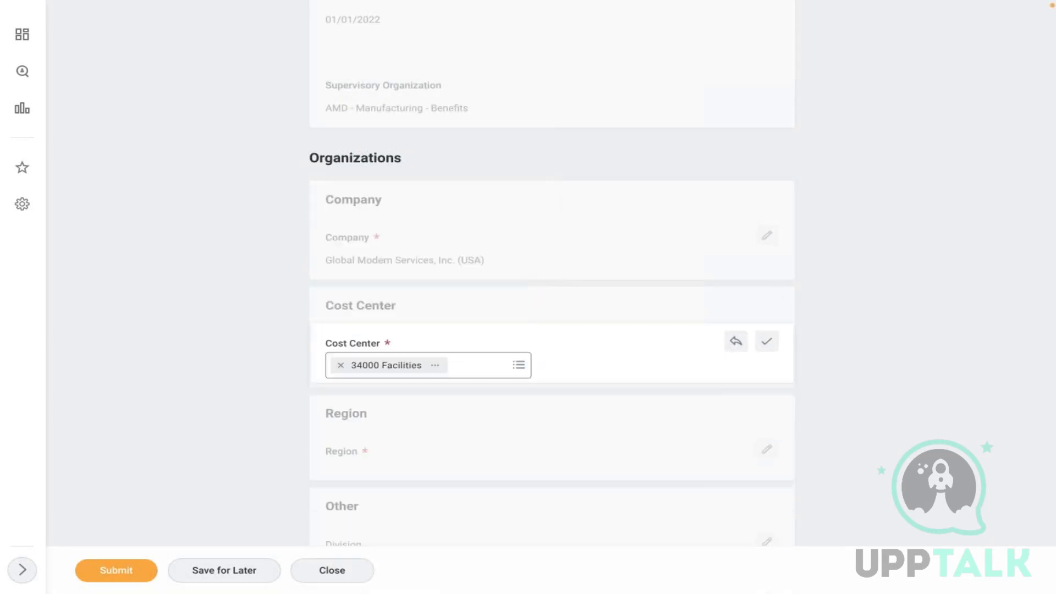
{"action": "scroll", "coordinate": [859, 304], "scroll_direction": "down", "scroll_amount": 1}
{"action": "scroll", "coordinate": [745, 271], "scroll_direction": "down", "scroll_amount": 4}
{"action": "left_click", "coordinate": [745, 271]}
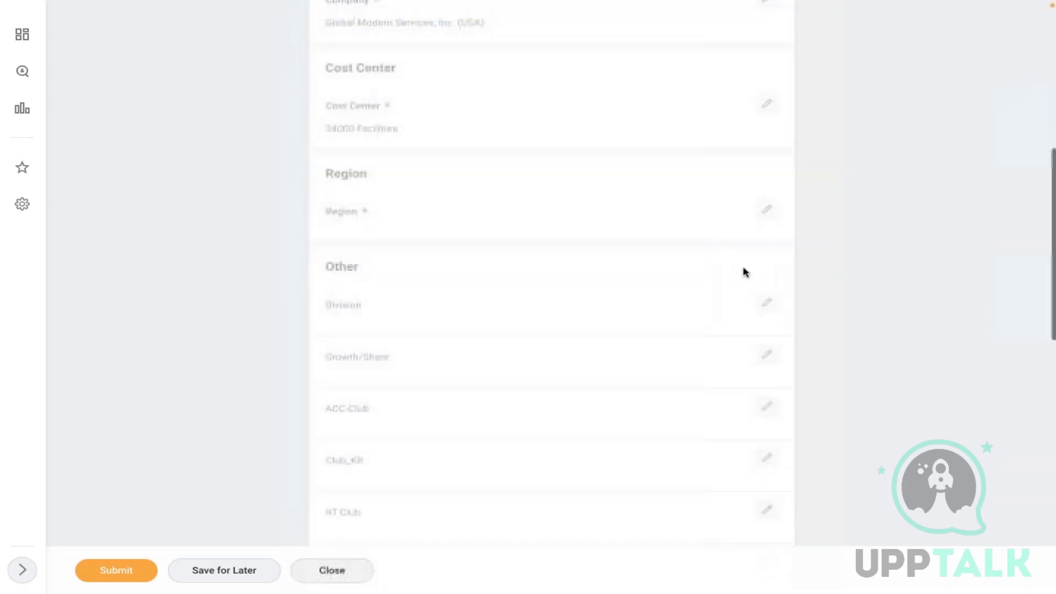
- Set the region to AB_US_Central from the organizations list and save it
{"action": "left_click", "coordinate": [396, 224]}
{"action": "left_click", "coordinate": [373, 230]}
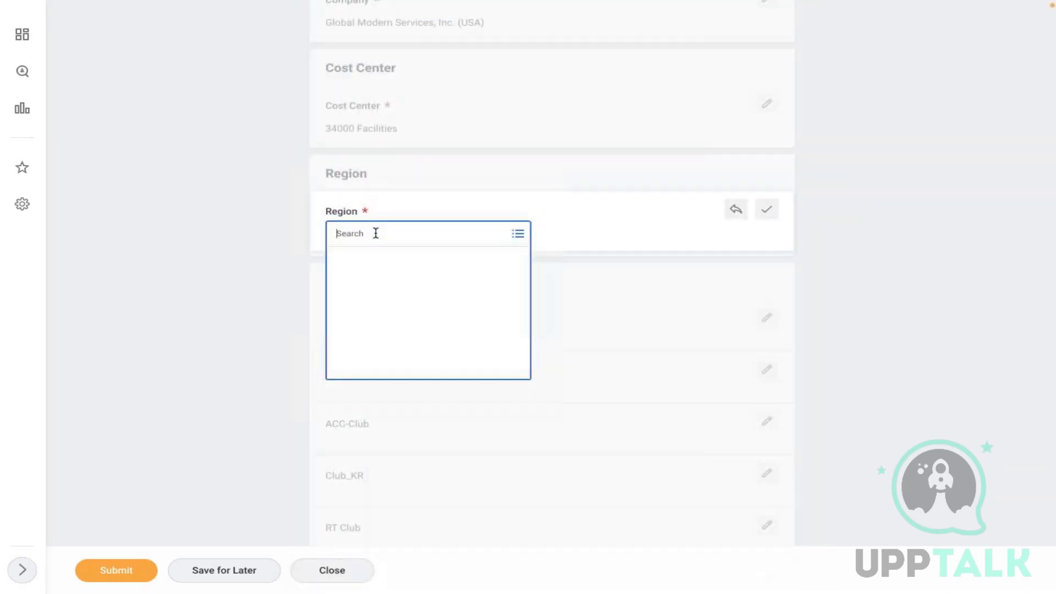
{"action": "type", "text": "na"}
{"action": "key", "text": "Return"}
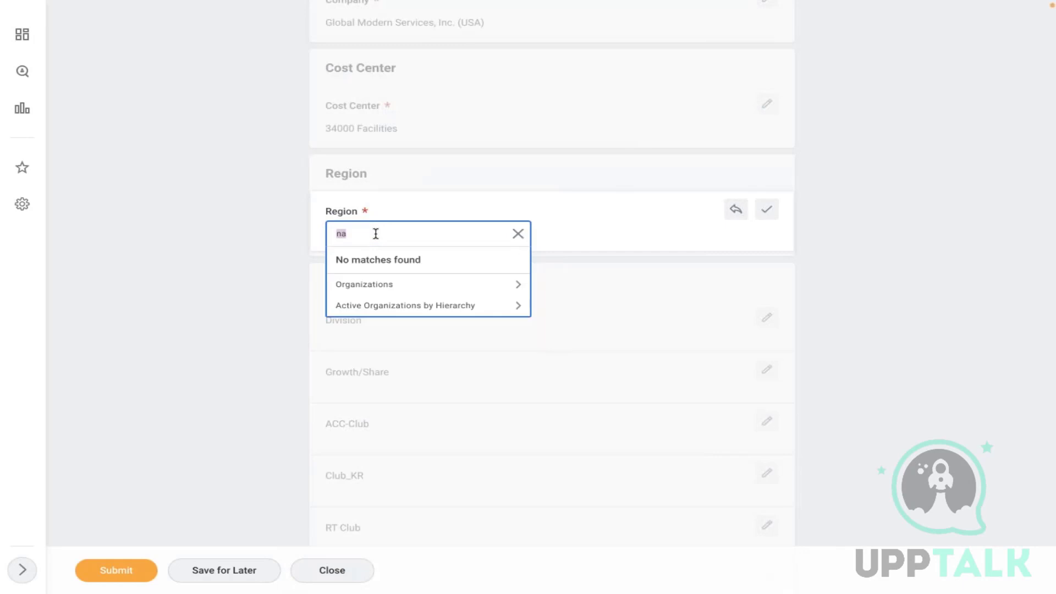
{"action": "left_click", "coordinate": [370, 286]}
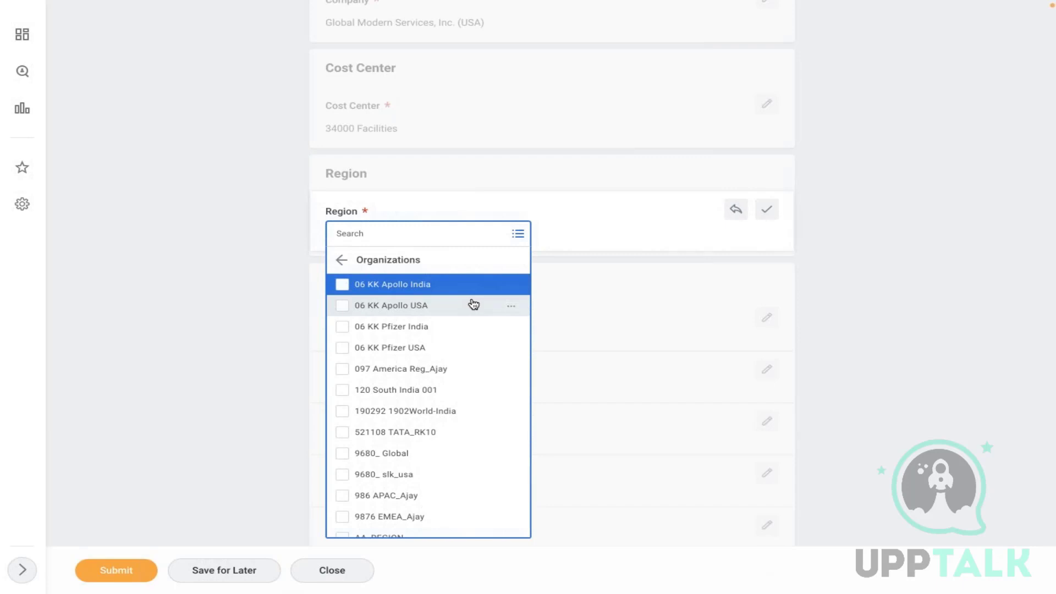
{"action": "key", "text": "Down"}
{"action": "key", "text": "Down"}
{"action": "key", "text": "Down"}
{"action": "key", "text": "Down"}
{"action": "key", "text": "Down"}
{"action": "key", "text": "Down"}
{"action": "key", "text": "Down"}
{"action": "key", "text": "Down"}
{"action": "key", "text": "Down"}
{"action": "key", "text": "Down"}
{"action": "key", "text": "Down"}
{"action": "key", "text": "Down"}
{"action": "key", "text": "Down"}
{"action": "key", "text": "Down"}
{"action": "key", "text": "Down"}
{"action": "key", "text": "Down"}
{"action": "key", "text": "Down"}
{"action": "key", "text": "Down"}
{"action": "key", "text": "Down"}
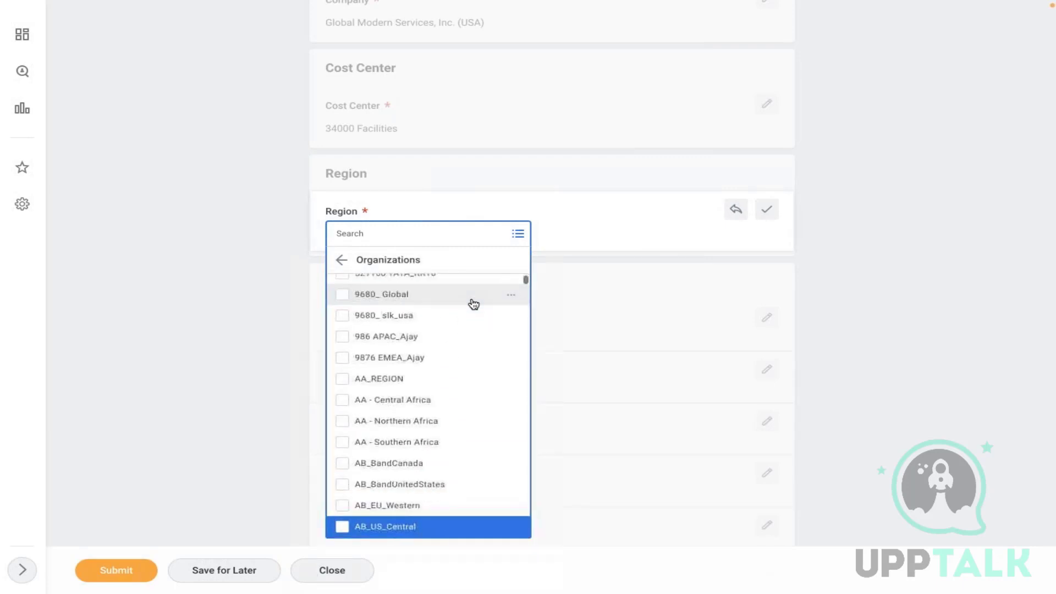
{"action": "key", "text": "Up"}
{"action": "key", "text": "Up"}
{"action": "key", "text": "Up"}
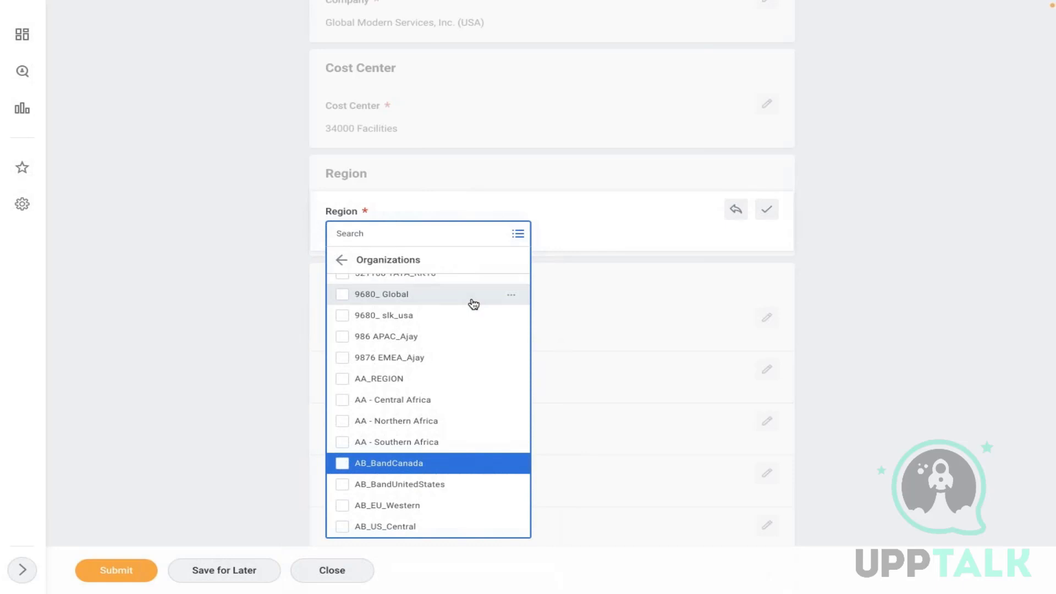
{"action": "key", "text": "Down"}
{"action": "key", "text": "Down"}
{"action": "key", "text": "Down"}
{"action": "key", "text": "Return"}
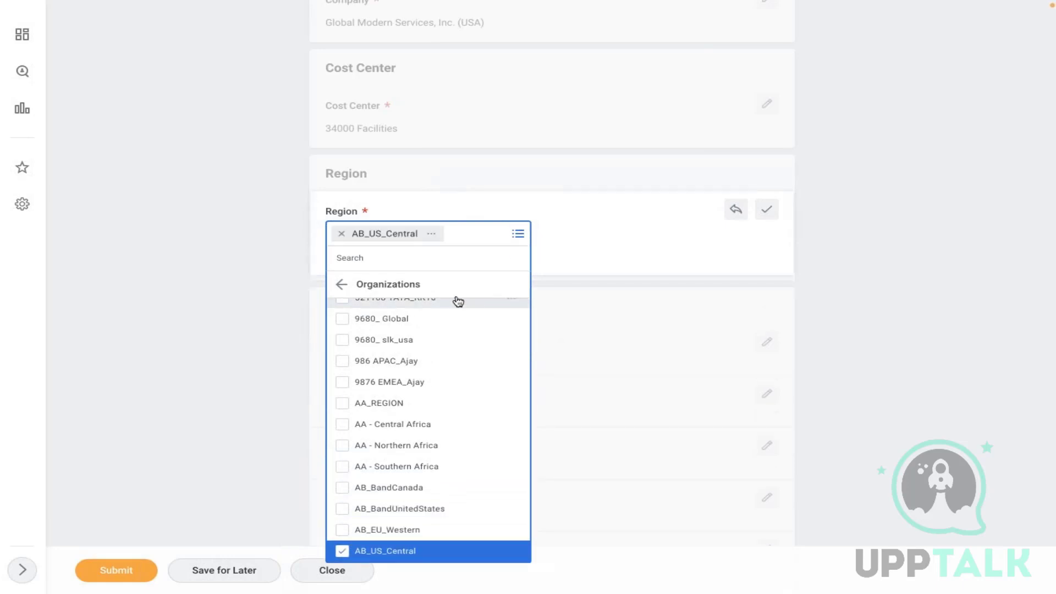
{"action": "left_click", "coordinate": [151, 287]}
{"action": "left_click", "coordinate": [242, 271]}
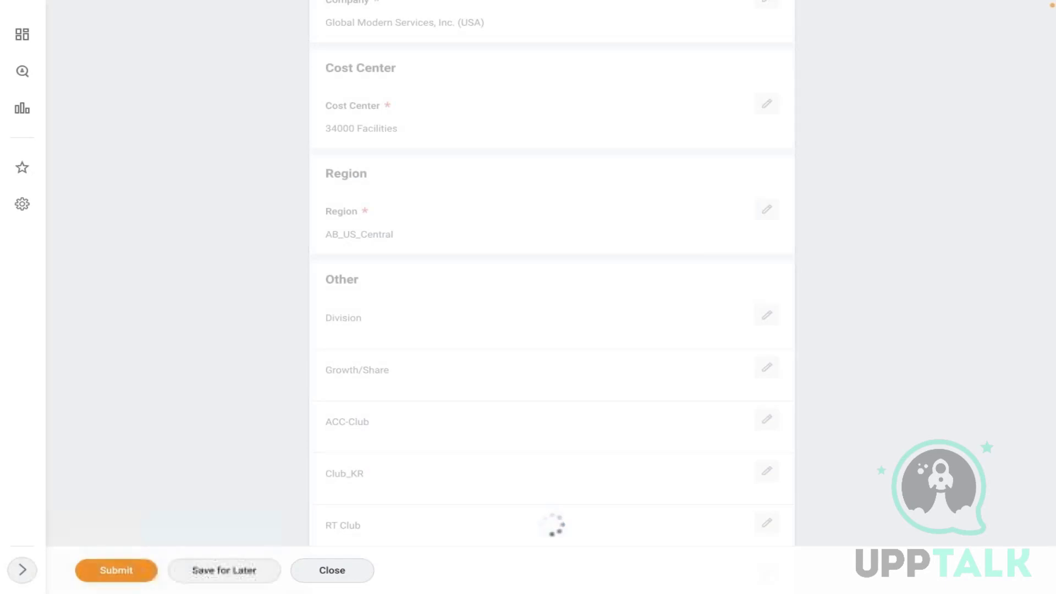
- Submit the organization assignments and open the Vice President job profile from Staffing
{"action": "left_click", "coordinate": [116, 570]}
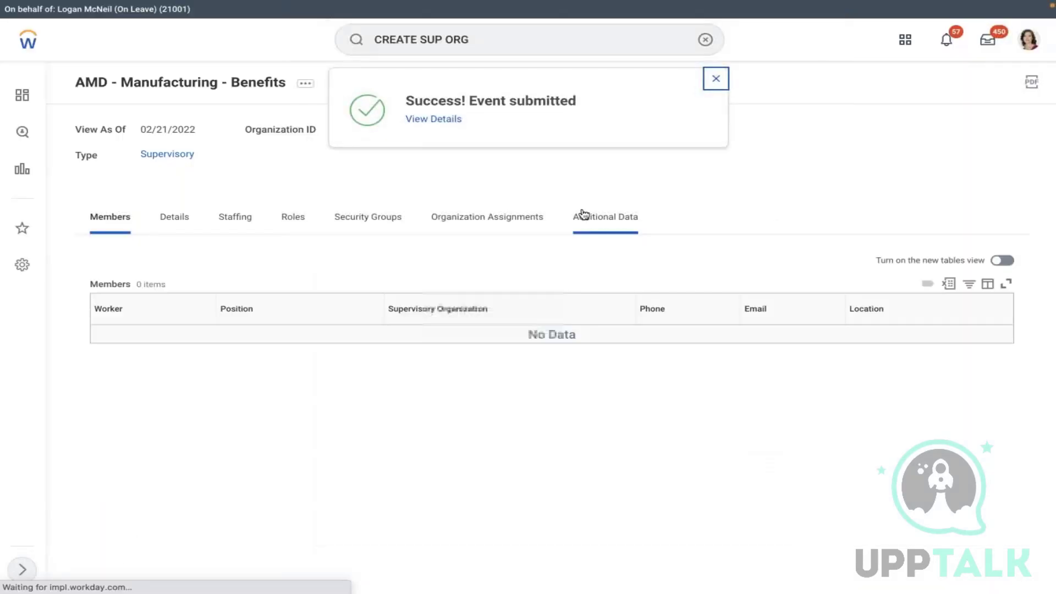
{"action": "left_click", "coordinate": [231, 221]}
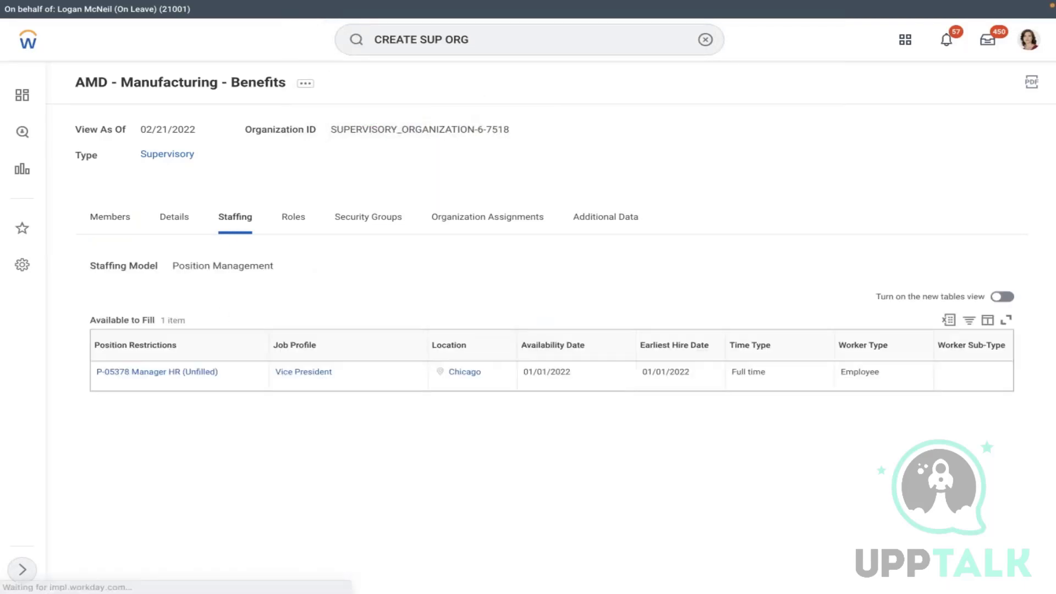
{"action": "left_click", "coordinate": [306, 373]}
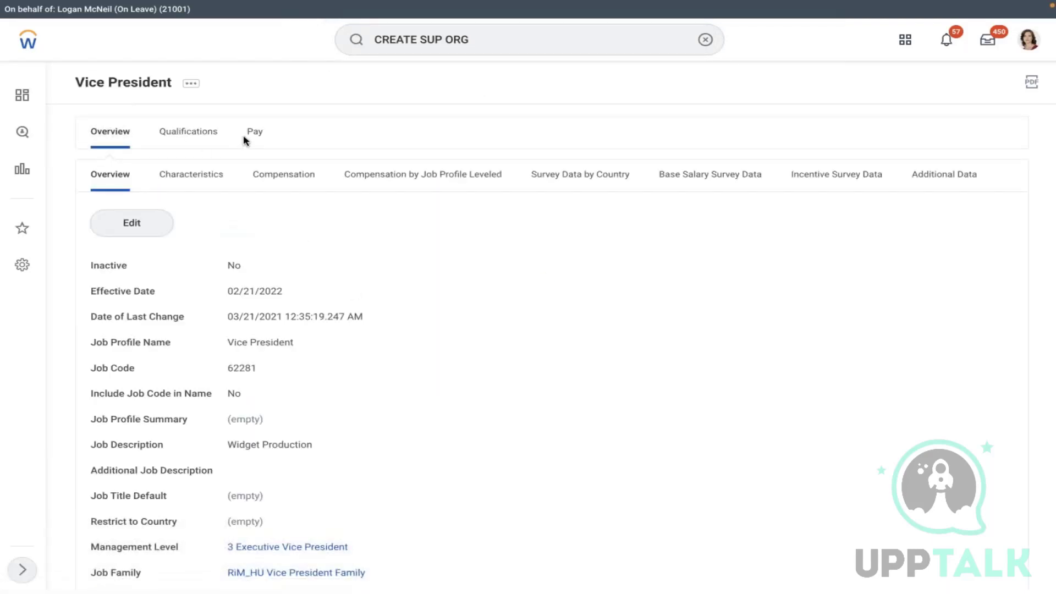
- Start editing the Vice President job profile with effective date 01/01/2022
{"action": "left_click", "coordinate": [246, 136]}
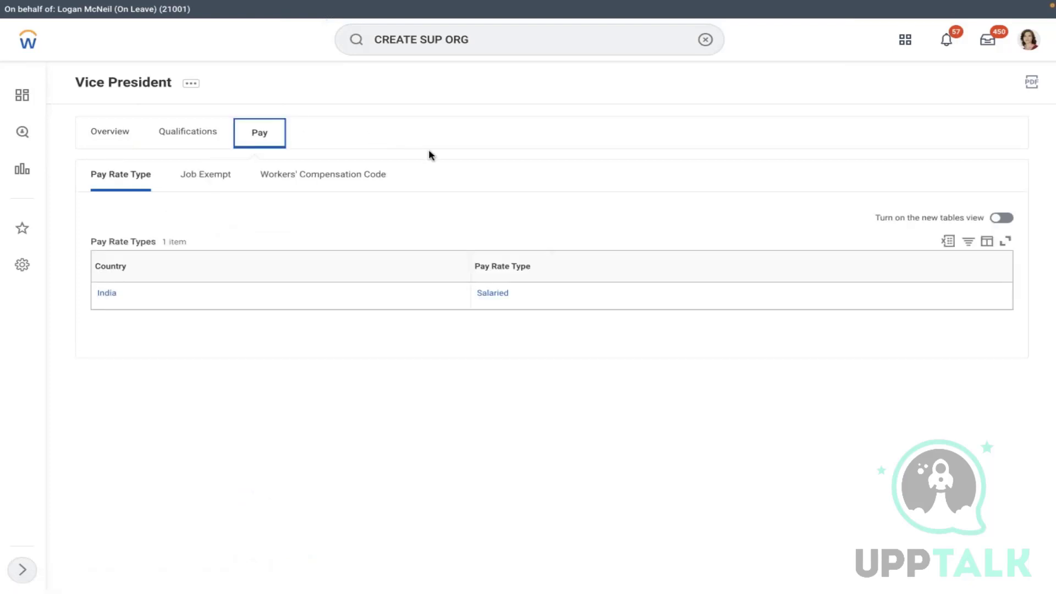
{"action": "left_click", "coordinate": [192, 84]}
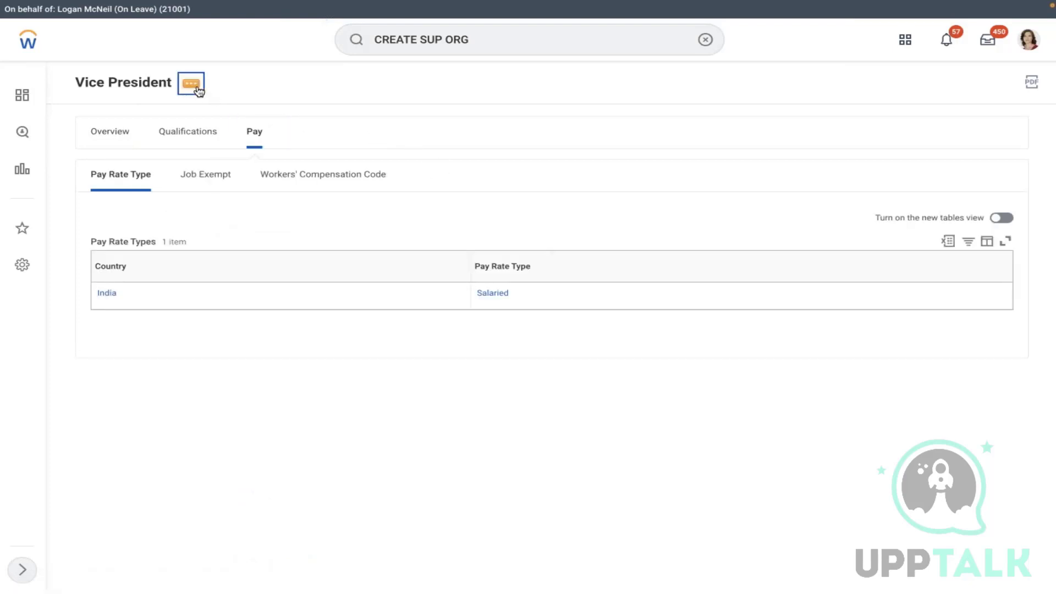
{"action": "mouse_move", "coordinate": [302, 134]}
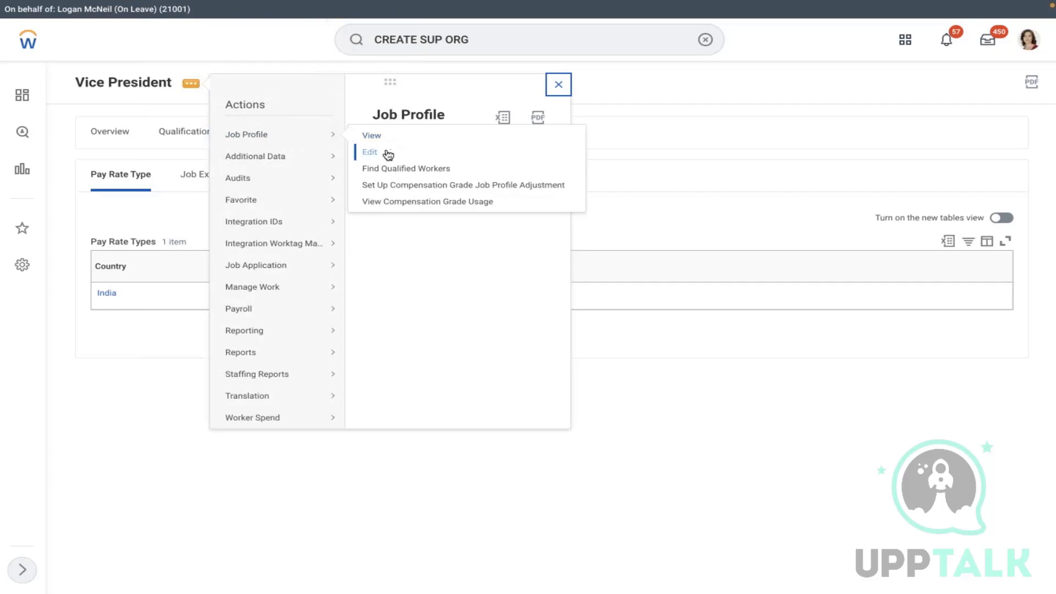
{"action": "left_click", "coordinate": [385, 151]}
{"action": "left_click", "coordinate": [479, 168]}
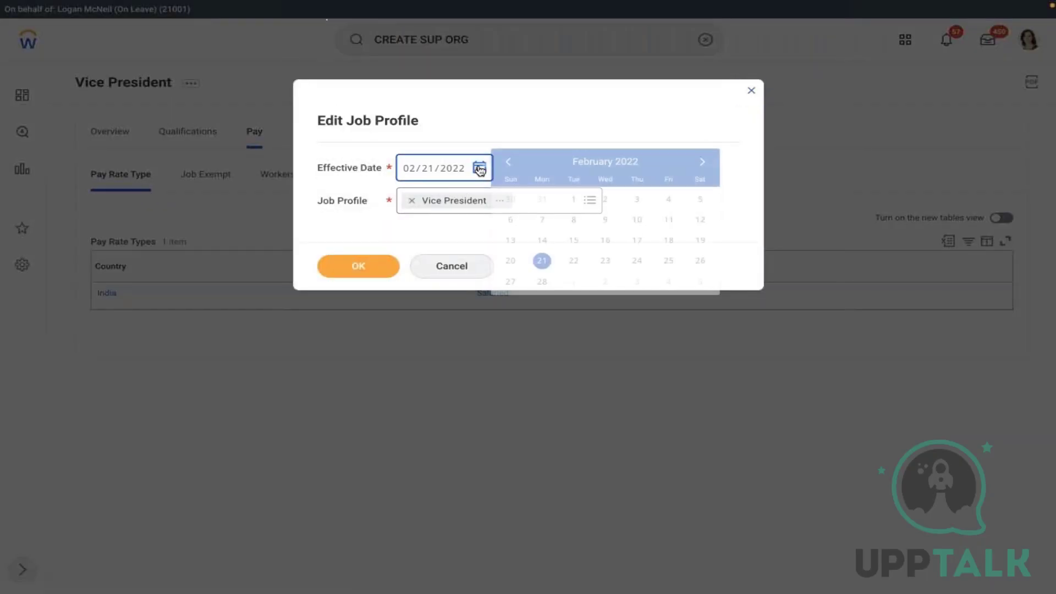
{"action": "left_click", "coordinate": [509, 162]}
{"action": "left_click", "coordinate": [700, 200]}
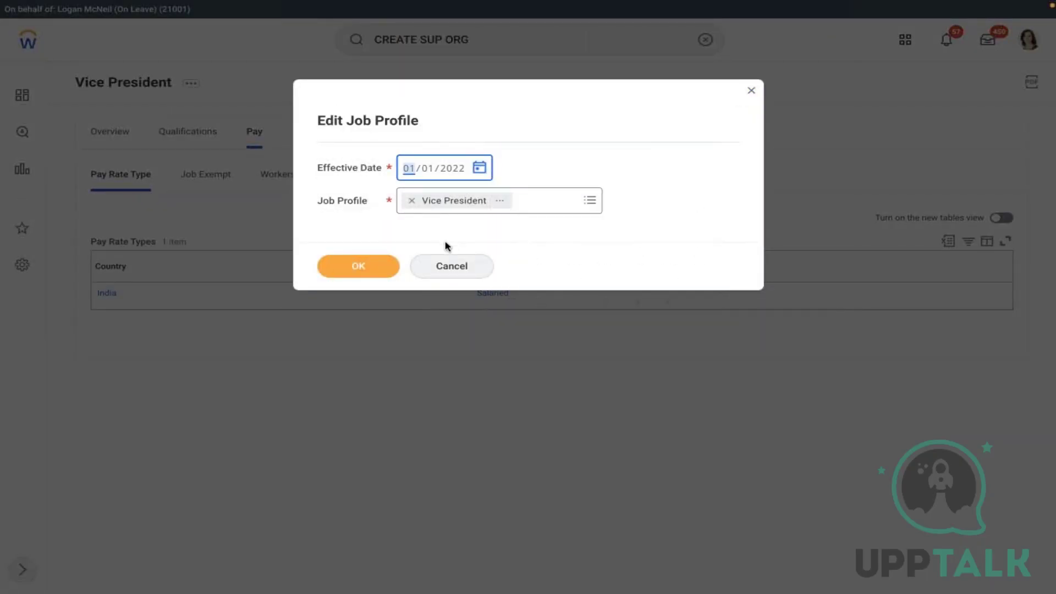
{"action": "left_click", "coordinate": [355, 266]}
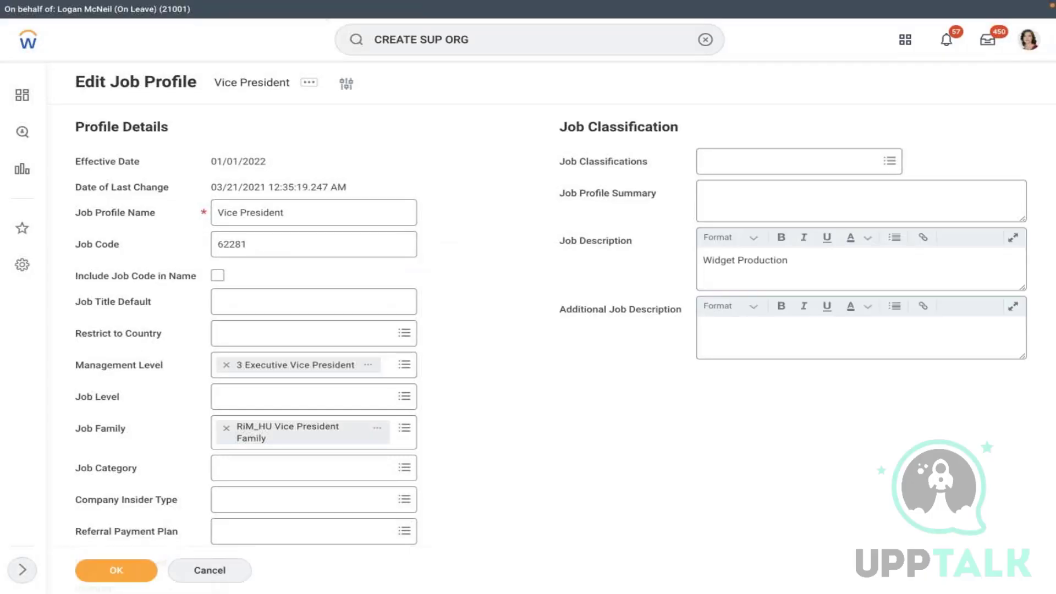
- Change the pay rate country from India to United States of America and save
{"action": "scroll", "coordinate": [443, 382], "scroll_direction": "down", "scroll_amount": 8}
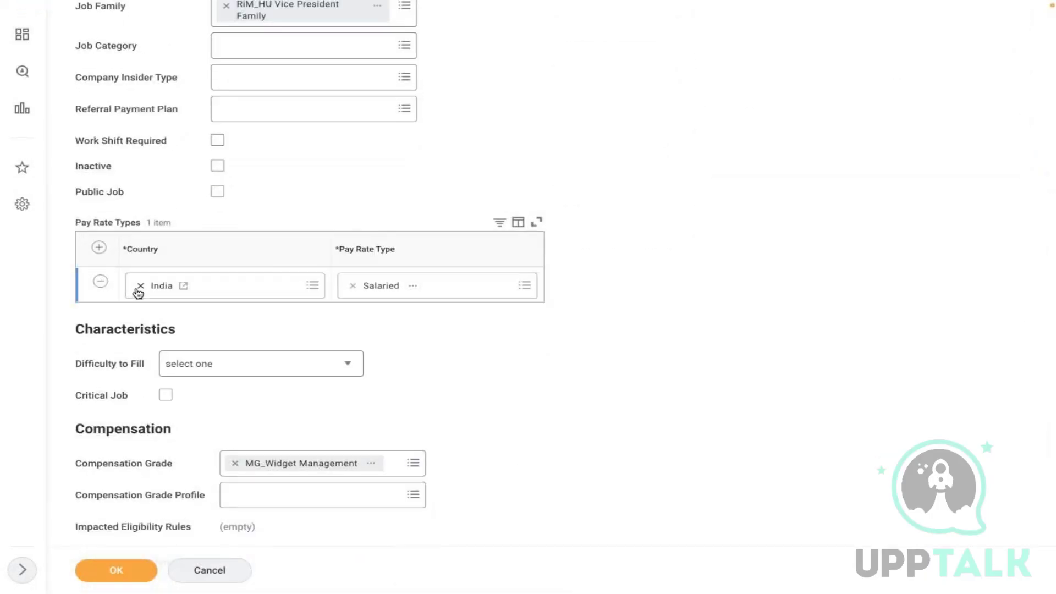
{"action": "left_click", "coordinate": [140, 285]}
{"action": "type", "text": "usa"}
{"action": "key", "text": "Return"}
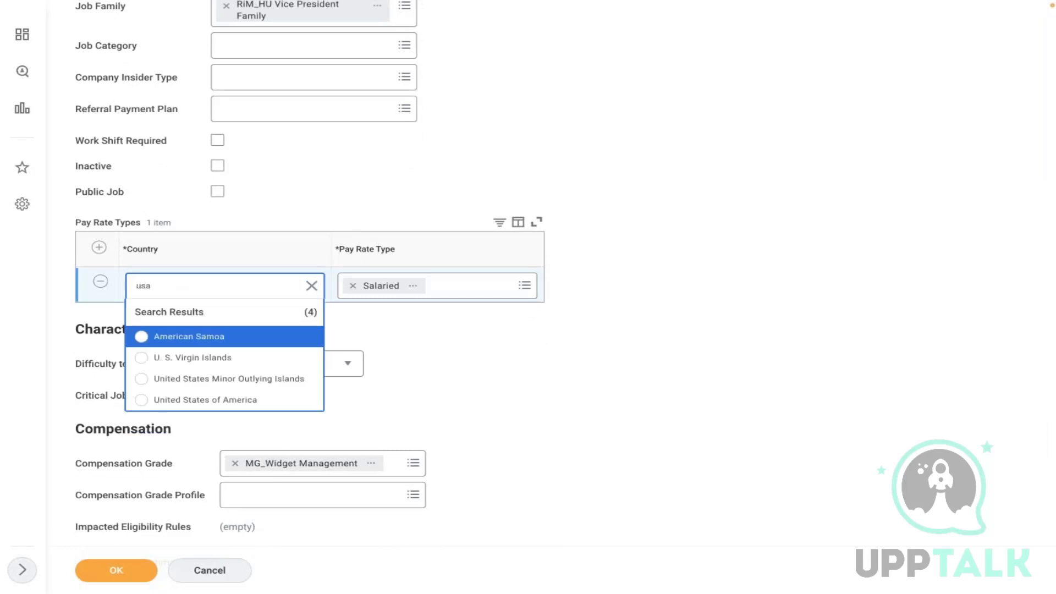
{"action": "left_click", "coordinate": [176, 400]}
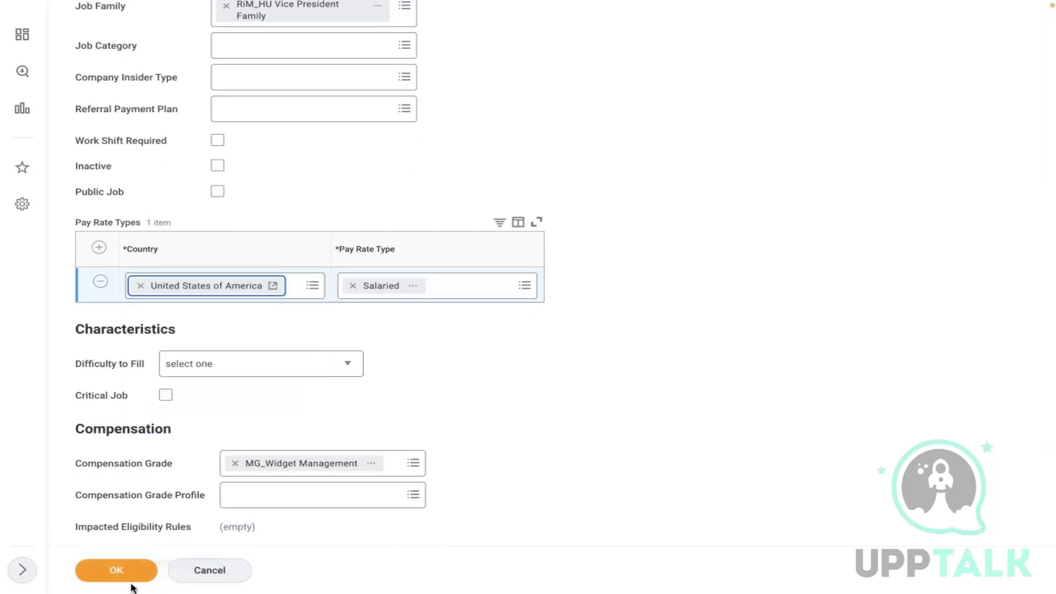
{"action": "left_click", "coordinate": [105, 572]}
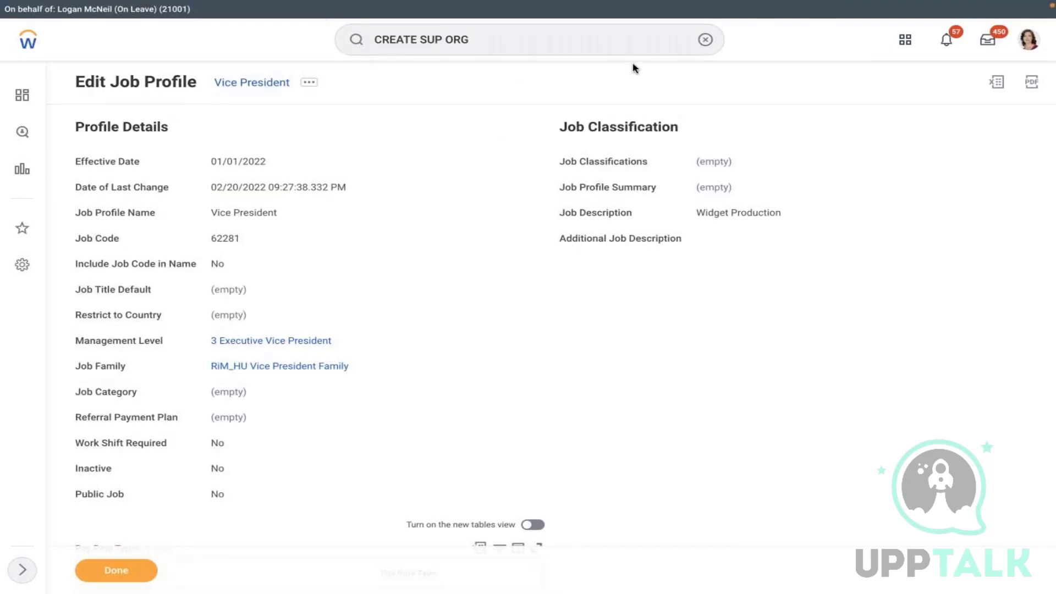
- Search 'sup org:amd ben' and start Hire Employee for position P-05378 Manager HR
{"action": "left_click", "coordinate": [706, 40]}
{"action": "type", "text": "su"}
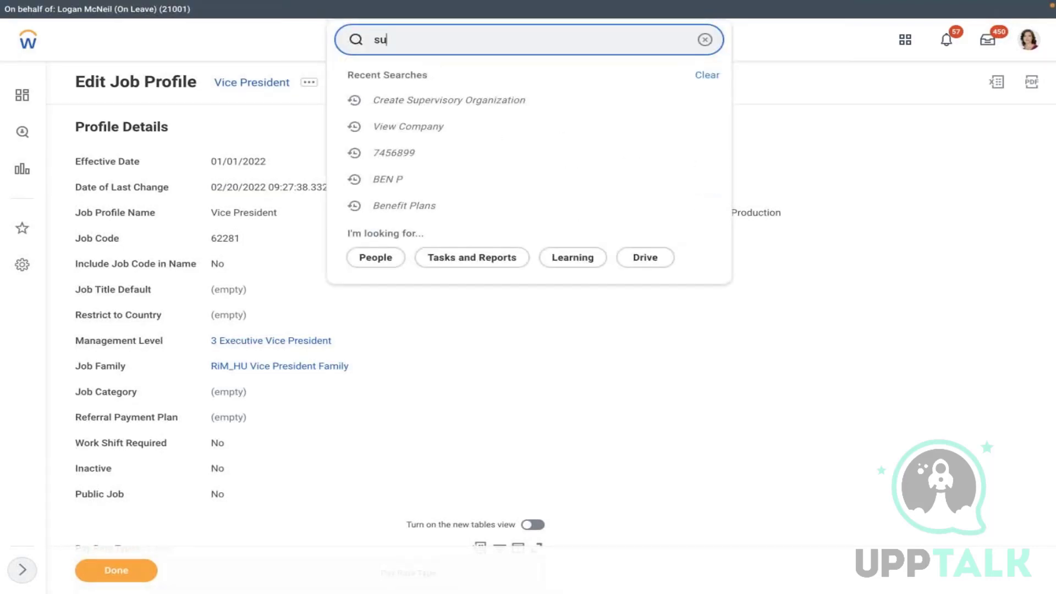
{"action": "type", "text": "p org:amd ben"}
{"action": "key", "text": "Return"}
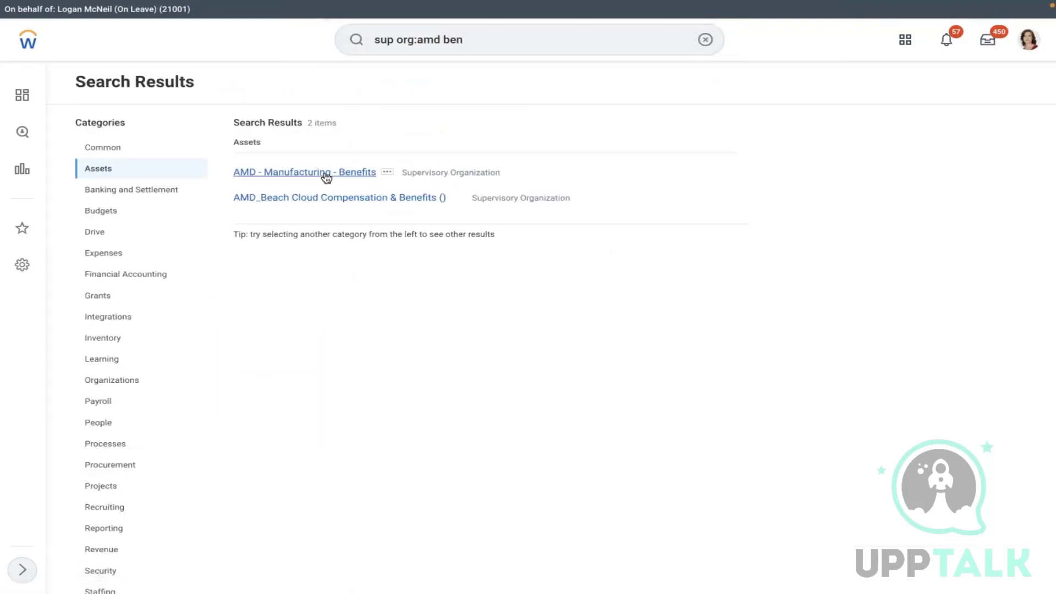
{"action": "left_click", "coordinate": [325, 175]}
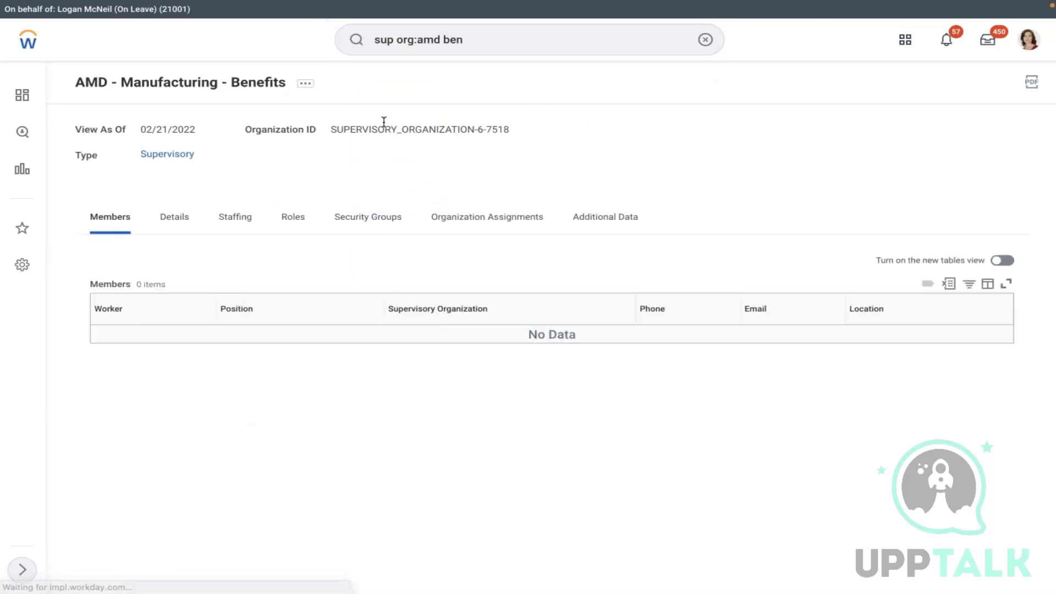
{"action": "left_click", "coordinate": [229, 217]}
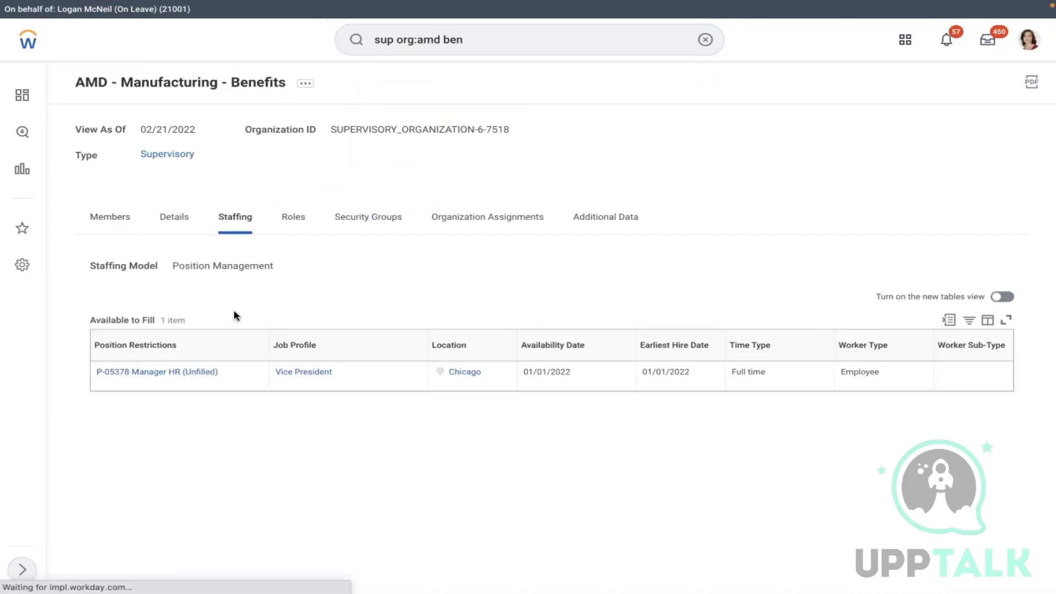
{"action": "left_click", "coordinate": [228, 373]}
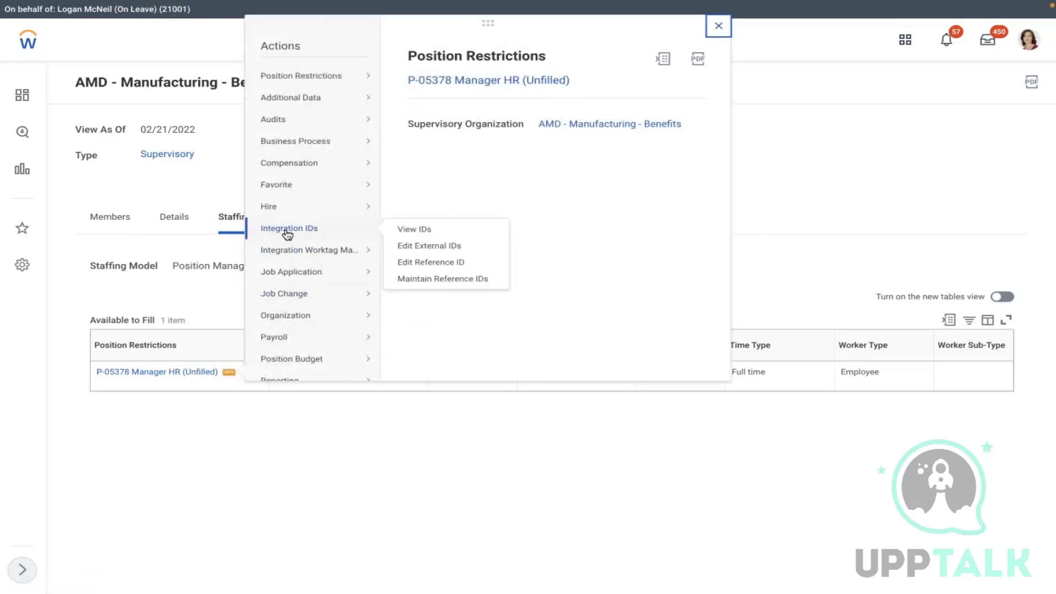
{"action": "mouse_move", "coordinate": [275, 210]}
{"action": "left_click", "coordinate": [405, 222]}
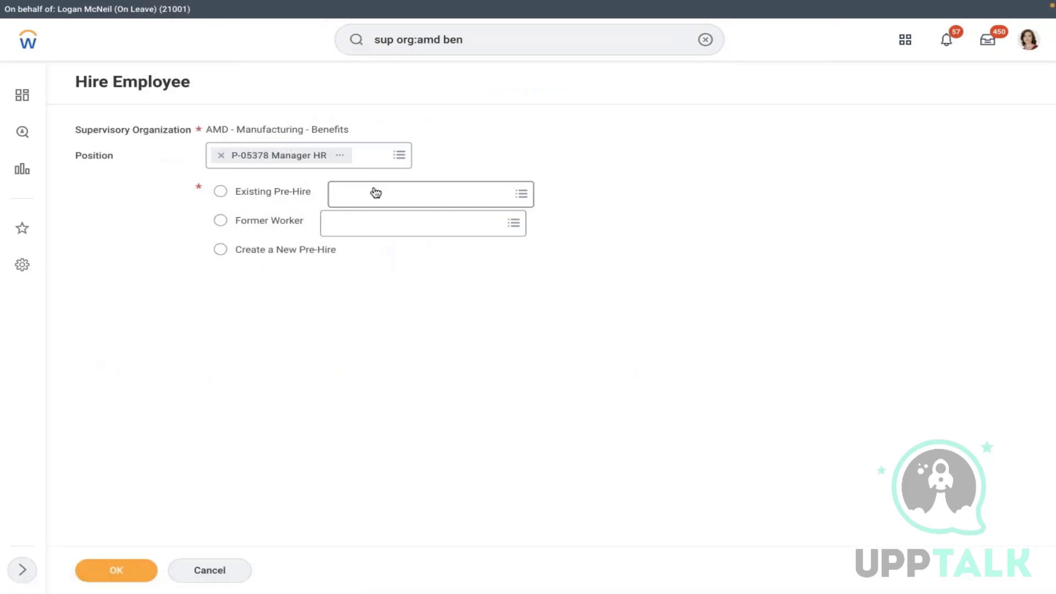
- Create a new pre-hire and enter the hire's first and last name
{"action": "left_click", "coordinate": [375, 194]}
{"action": "left_click", "coordinate": [274, 255]}
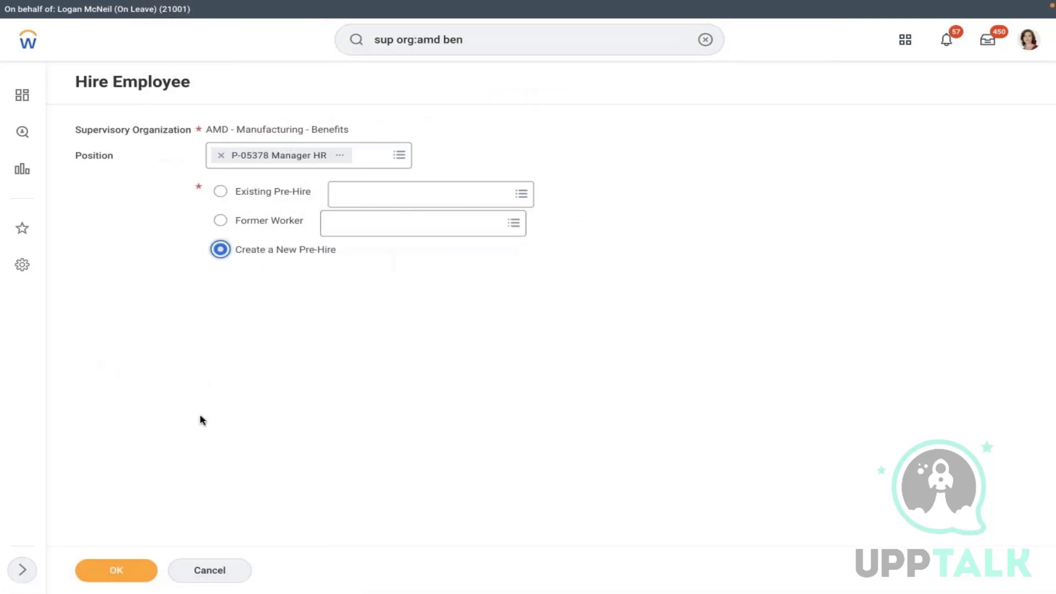
{"action": "left_click", "coordinate": [110, 576]}
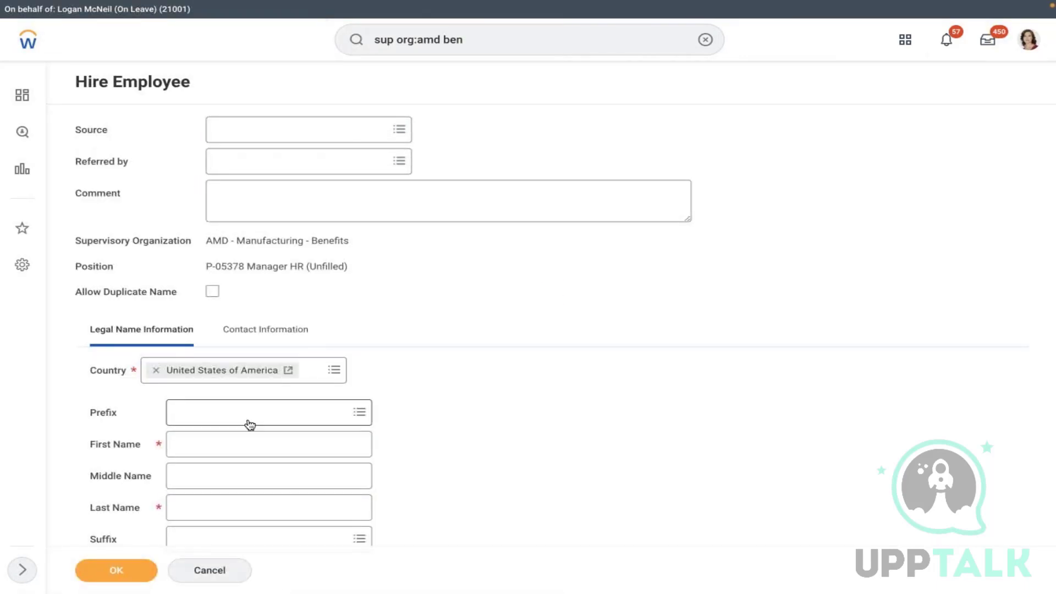
{"action": "left_click", "coordinate": [223, 438]}
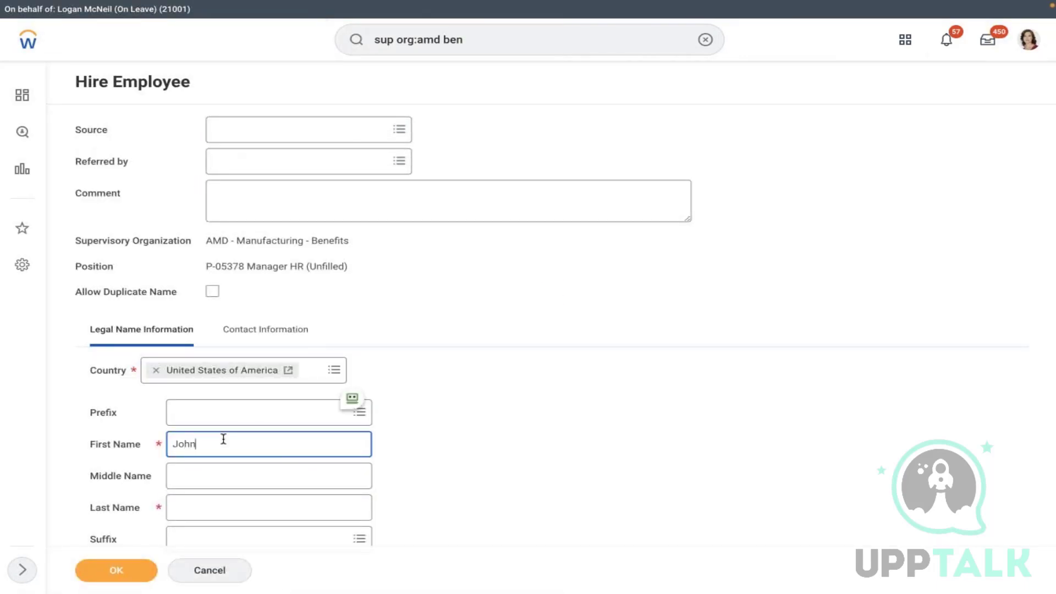
{"action": "left_click", "coordinate": [220, 507]}
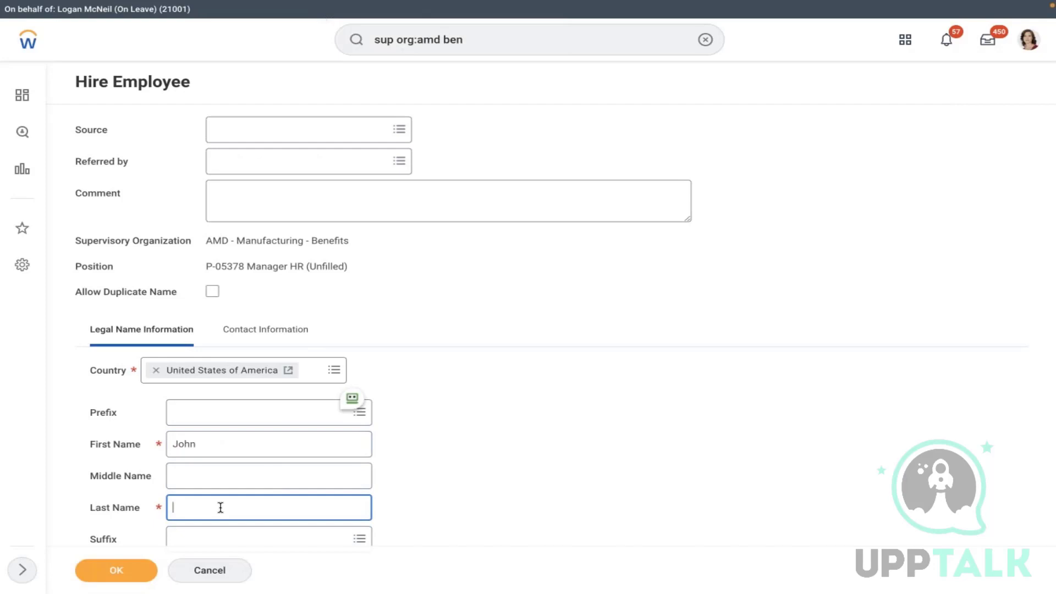
- Add the hire's e-mail address as a Home contact and confirm the details
{"action": "left_click", "coordinate": [265, 329]}
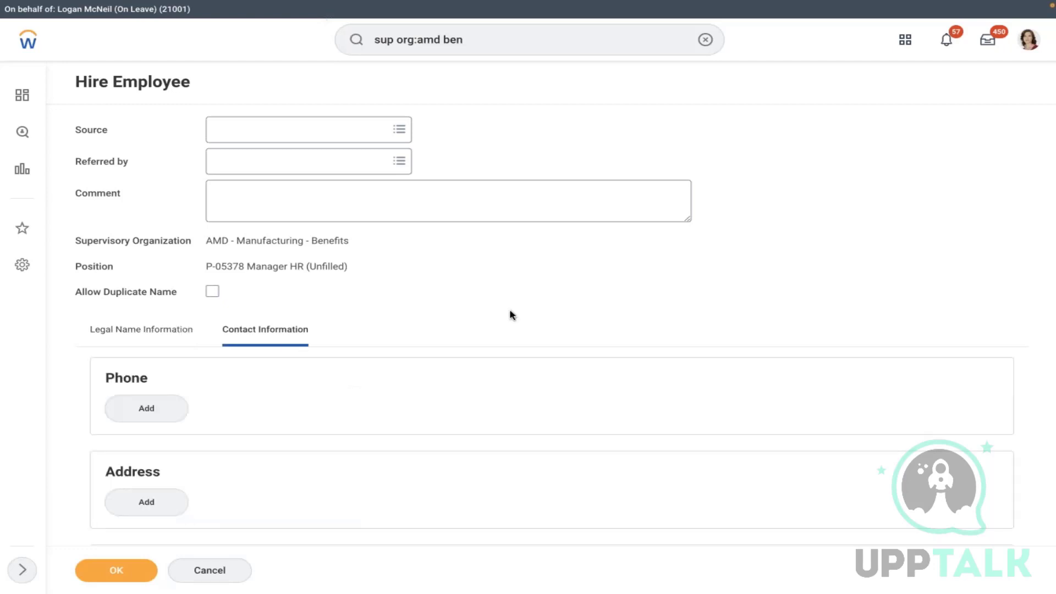
{"action": "scroll", "coordinate": [509, 309], "scroll_direction": "down", "scroll_amount": 5}
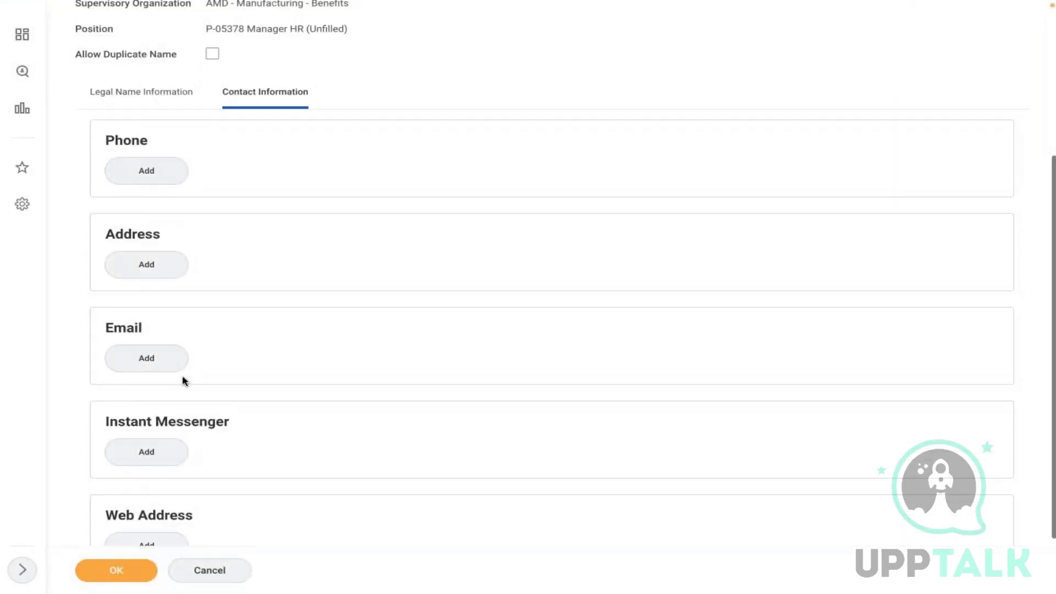
{"action": "left_click", "coordinate": [162, 366]}
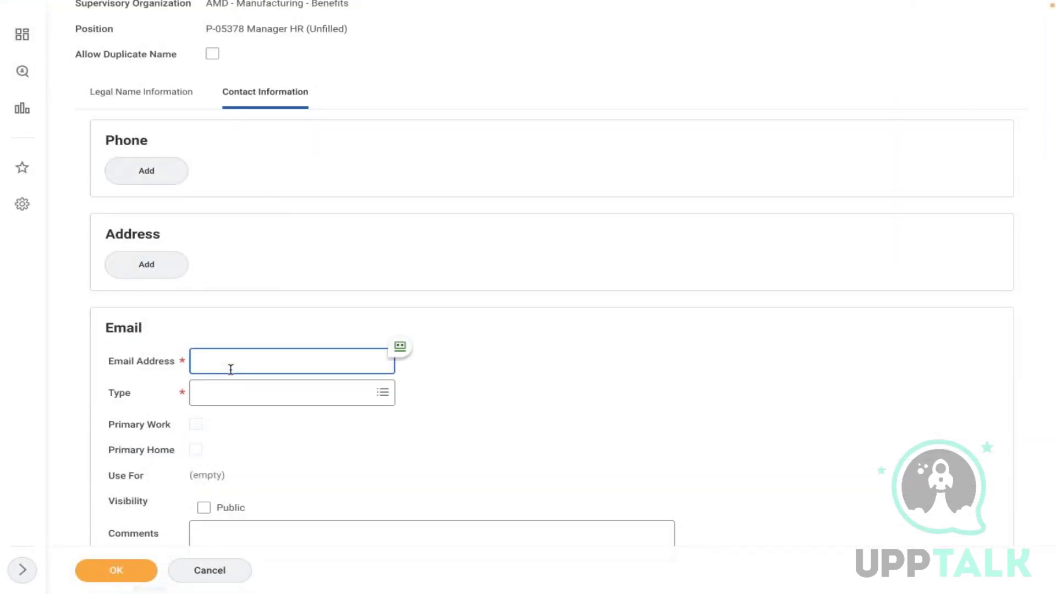
{"action": "left_click", "coordinate": [283, 392]}
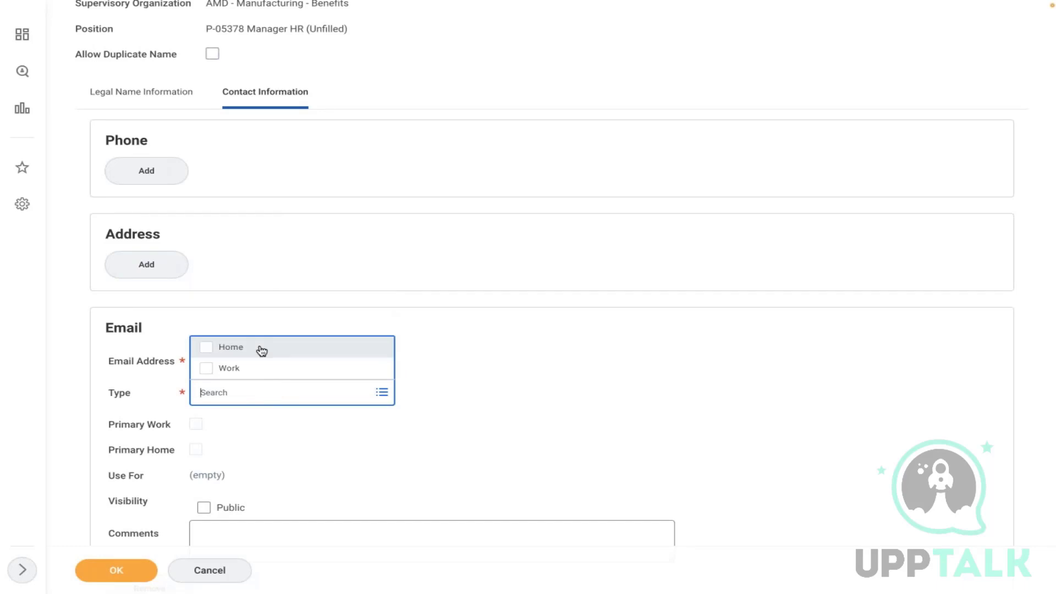
{"action": "left_click", "coordinate": [227, 347]}
{"action": "left_click", "coordinate": [84, 577]}
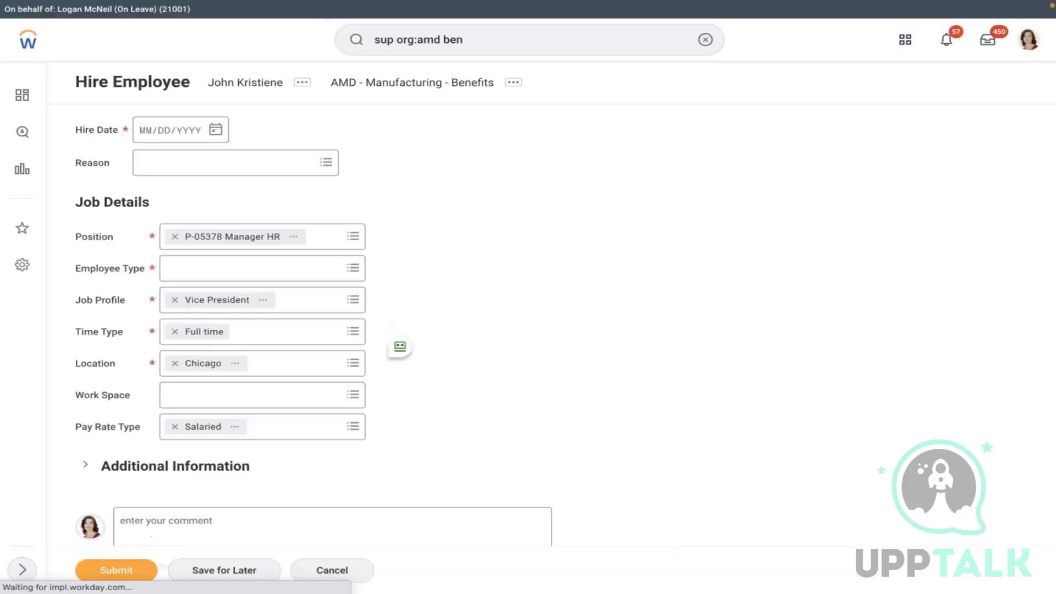
- Set the hire date to 01/01/2022 and submit the hire
{"action": "left_click", "coordinate": [215, 130]}
{"action": "left_click", "coordinate": [245, 125]}
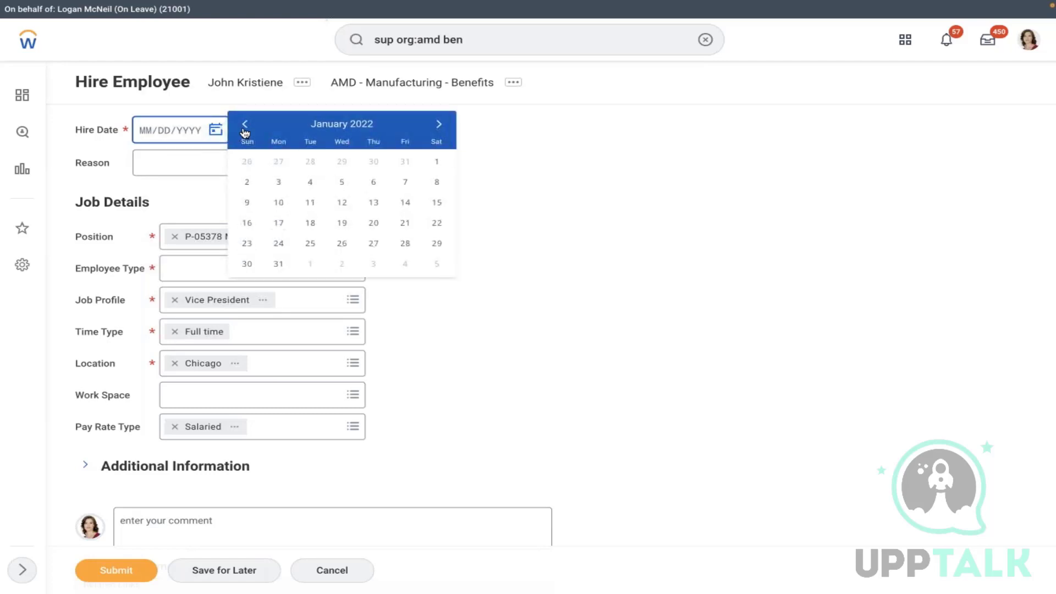
{"action": "left_click", "coordinate": [437, 162]}
{"action": "left_click", "coordinate": [124, 576]}
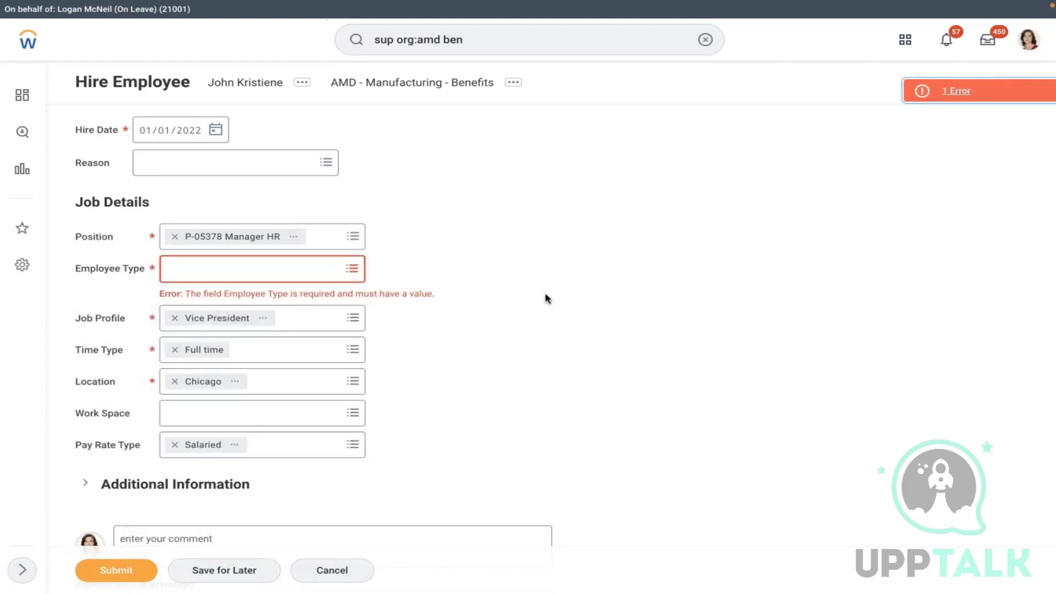
- Set the employee type to Regular for the current country and resubmit
{"action": "left_click", "coordinate": [327, 269]}
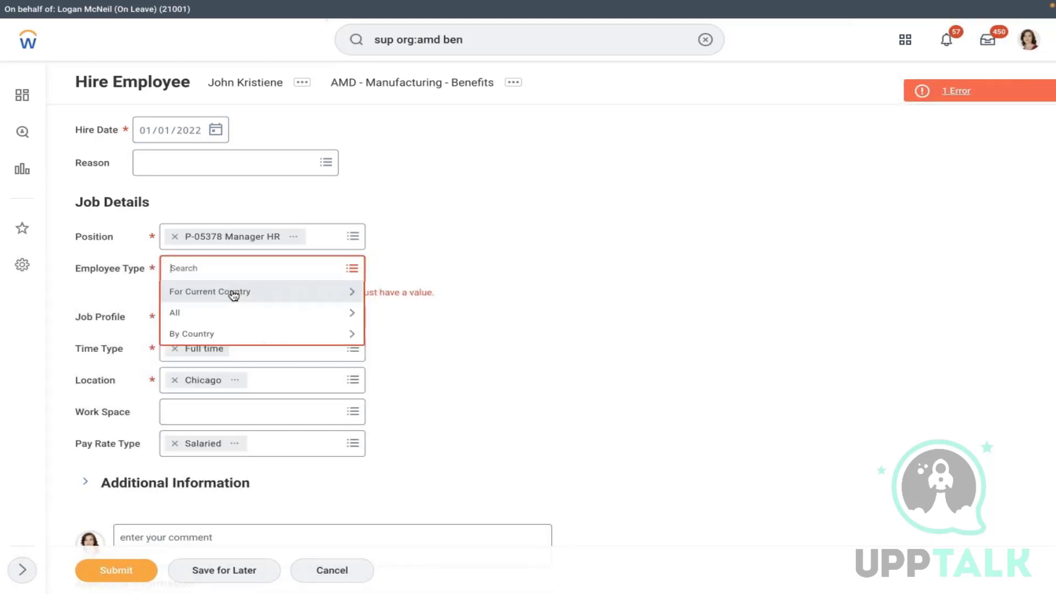
{"action": "left_click", "coordinate": [226, 294]}
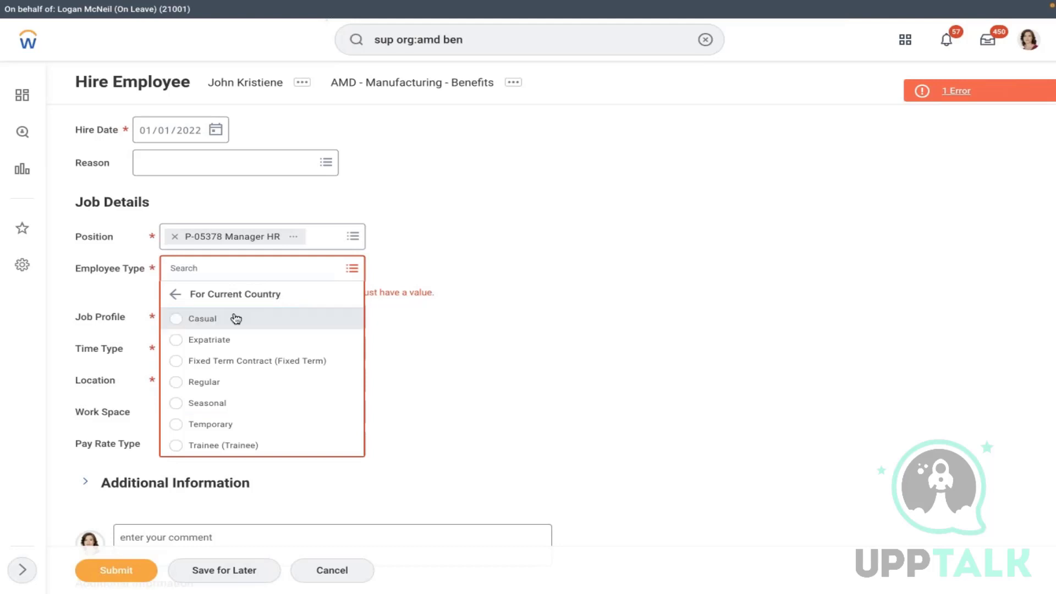
{"action": "left_click", "coordinate": [205, 388]}
{"action": "left_click", "coordinate": [128, 572]}
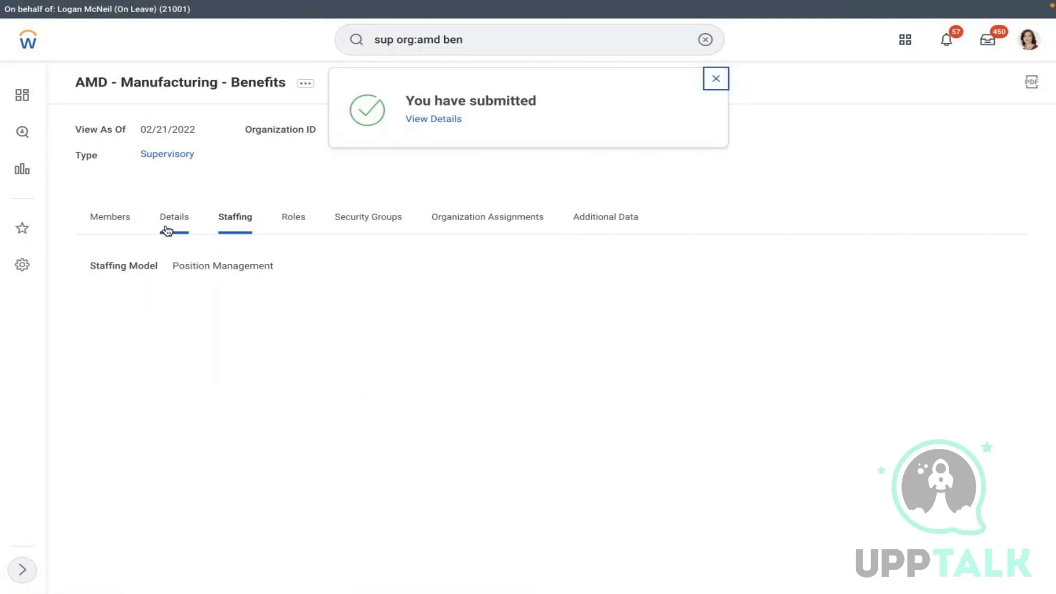
- Start a Change Benefits task for the new Vice President listed under Members
{"action": "left_click", "coordinate": [121, 221]}
{"action": "mouse_move", "coordinate": [198, 341]}
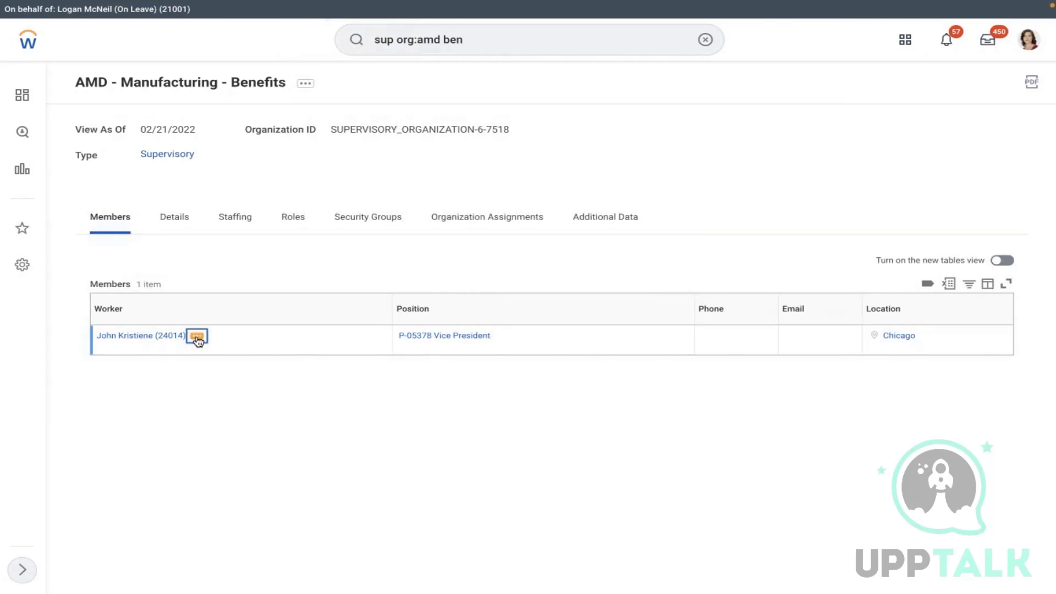
{"action": "left_click", "coordinate": [197, 341]}
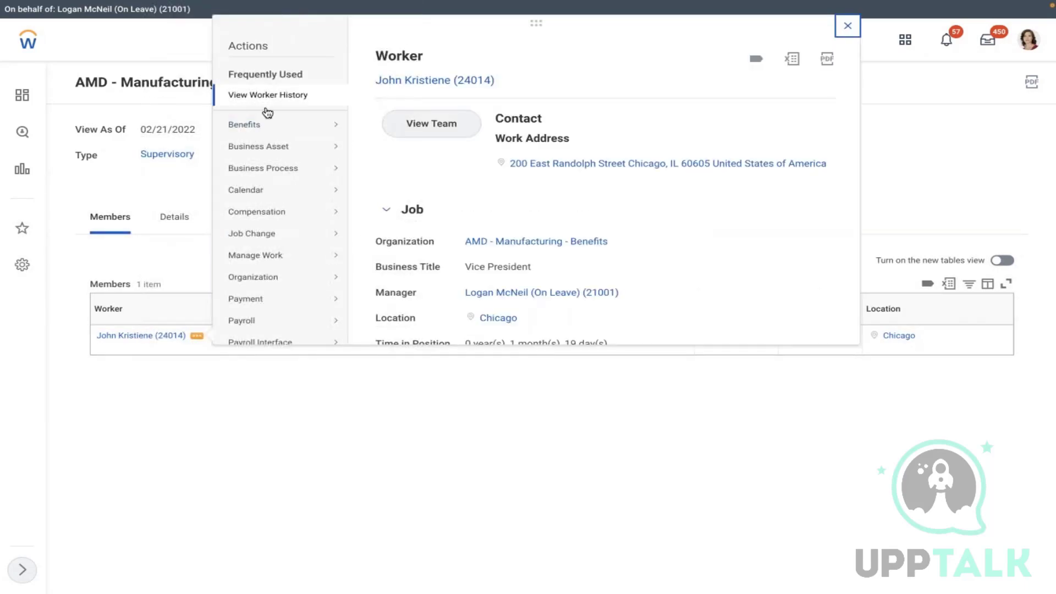
{"action": "mouse_move", "coordinate": [339, 130]}
{"action": "left_click", "coordinate": [394, 127]}
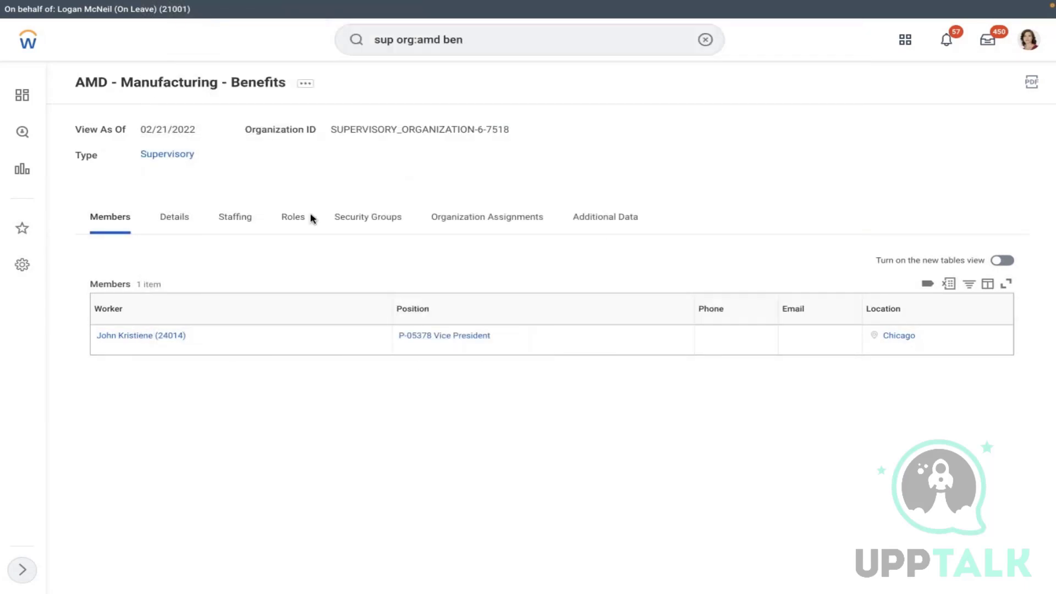
{"action": "left_click", "coordinate": [311, 141]}
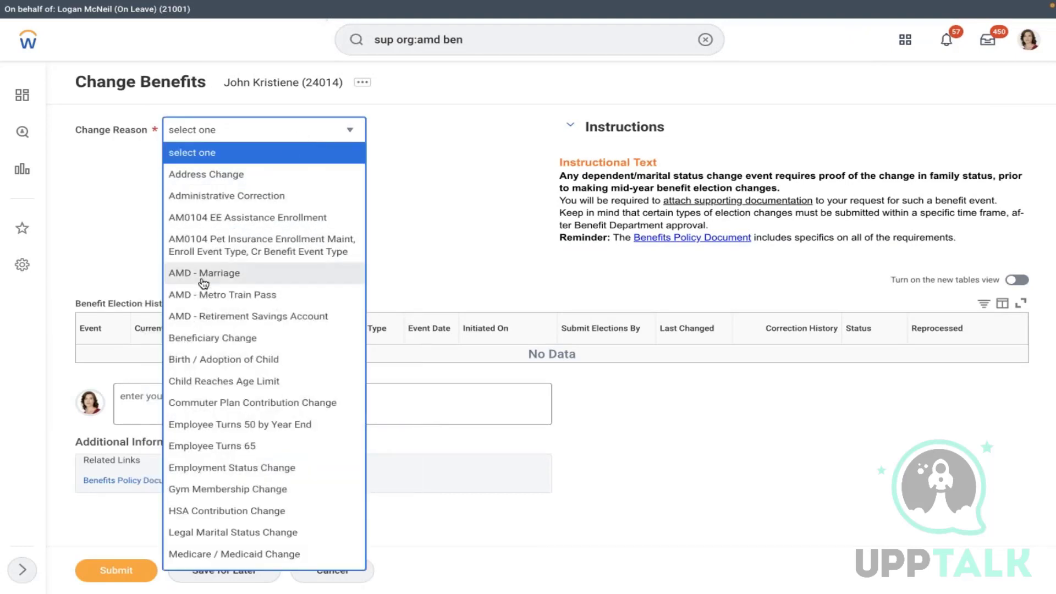
- Set change reason AMD - Marriage with benefit event date 02/08/2022
{"action": "left_click", "coordinate": [203, 275]}
{"action": "left_click", "coordinate": [257, 172]}
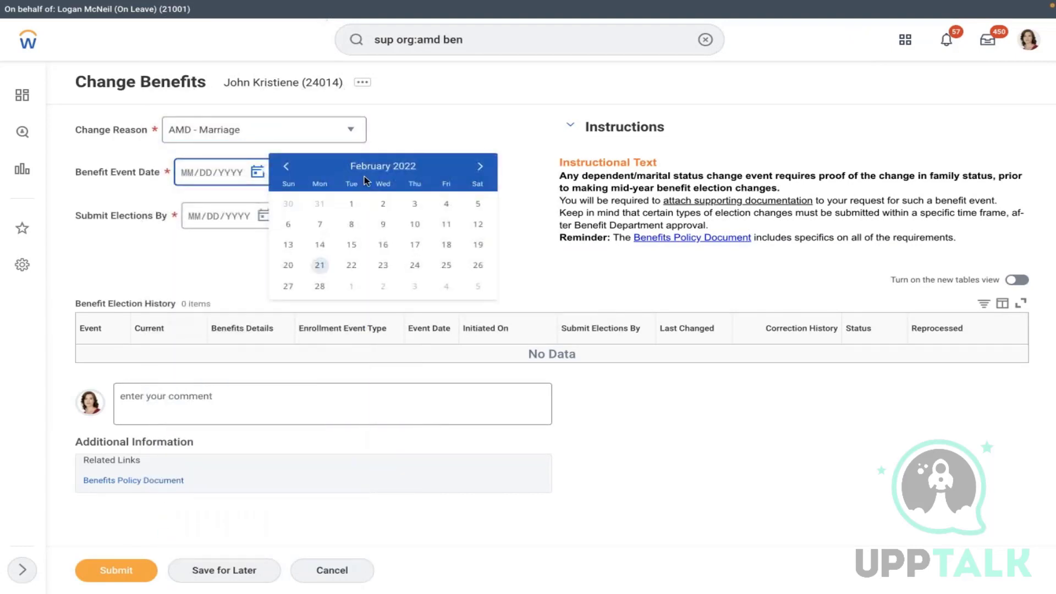
{"action": "left_click", "coordinate": [353, 225]}
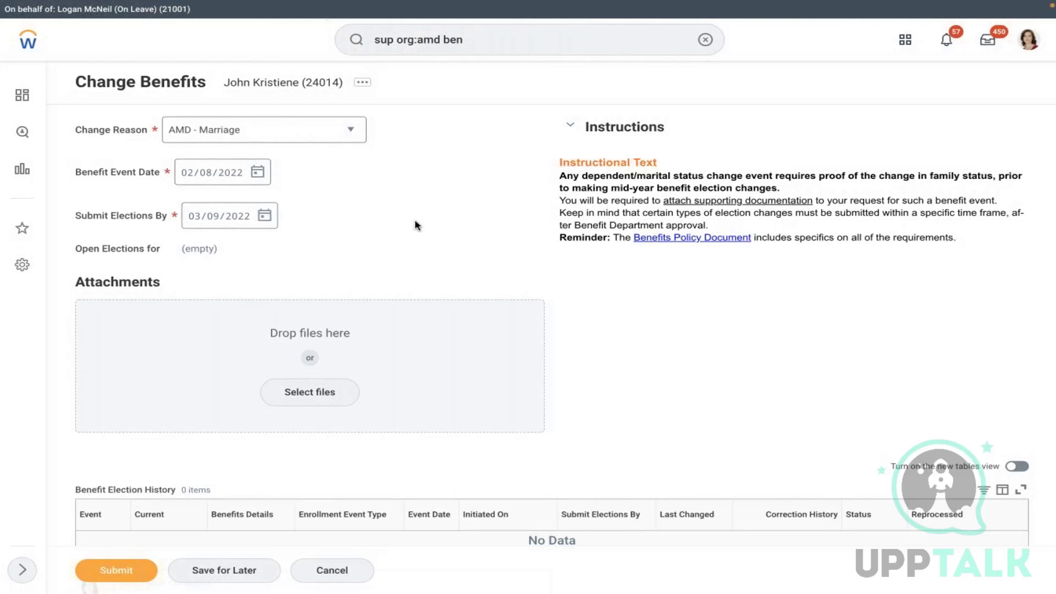
- Discard the benefits change and go to the worker's Chicago location page
{"action": "left_click", "coordinate": [364, 83]}
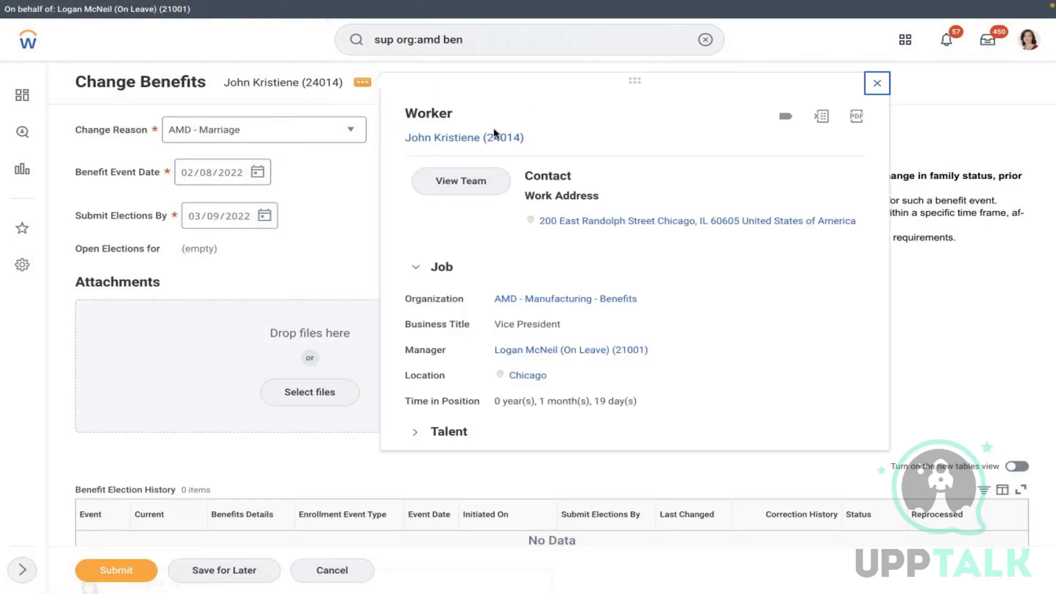
{"action": "left_click", "coordinate": [495, 136]}
{"action": "left_click", "coordinate": [465, 322]}
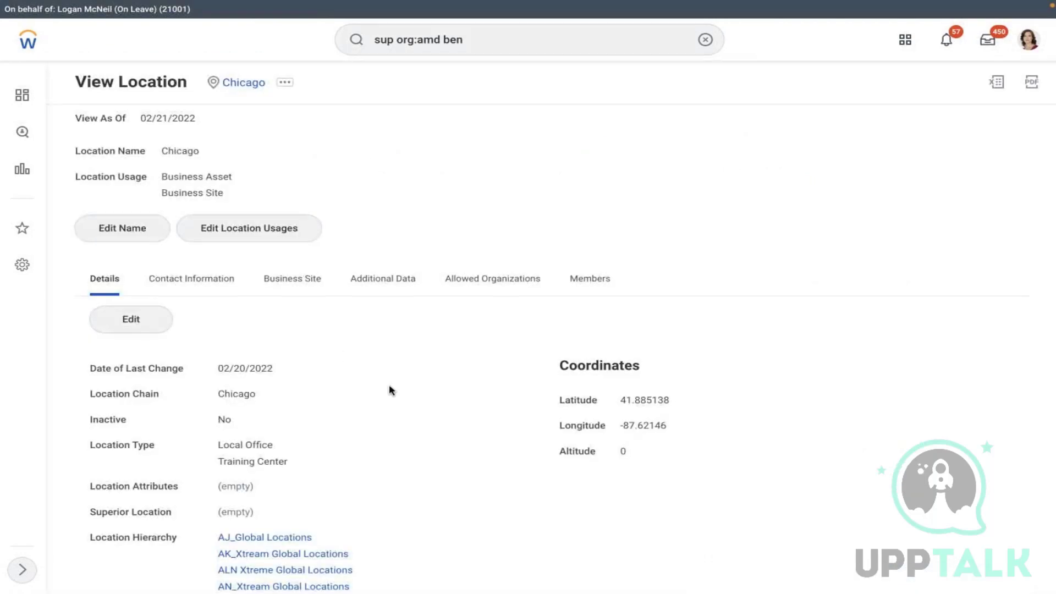
- Review Chicago's contact information, then view its Business Site details and clear the search
{"action": "scroll", "coordinate": [390, 390], "scroll_direction": "down", "scroll_amount": 3}
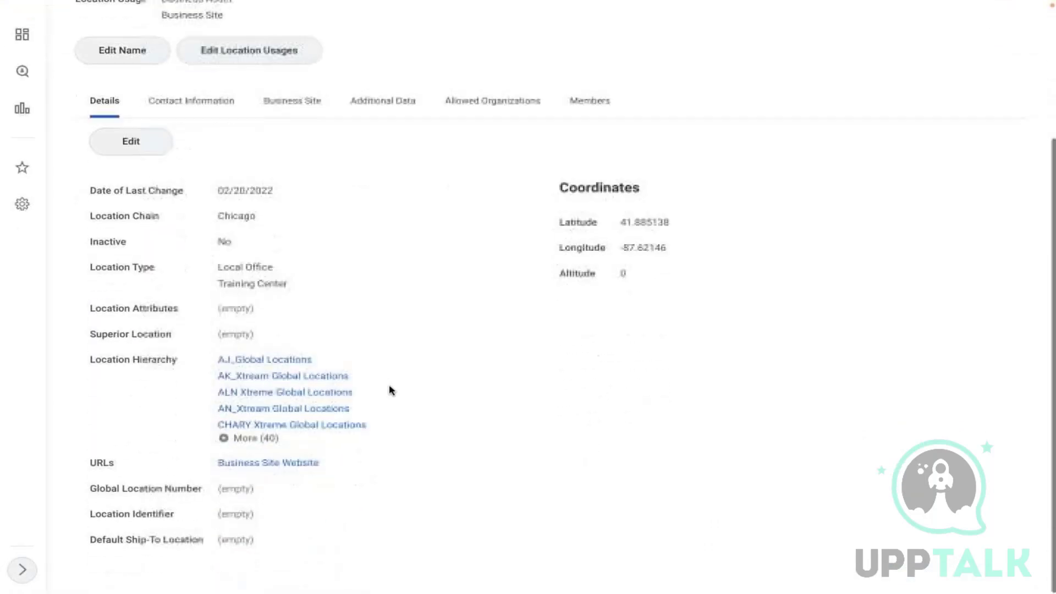
{"action": "left_click", "coordinate": [205, 114]}
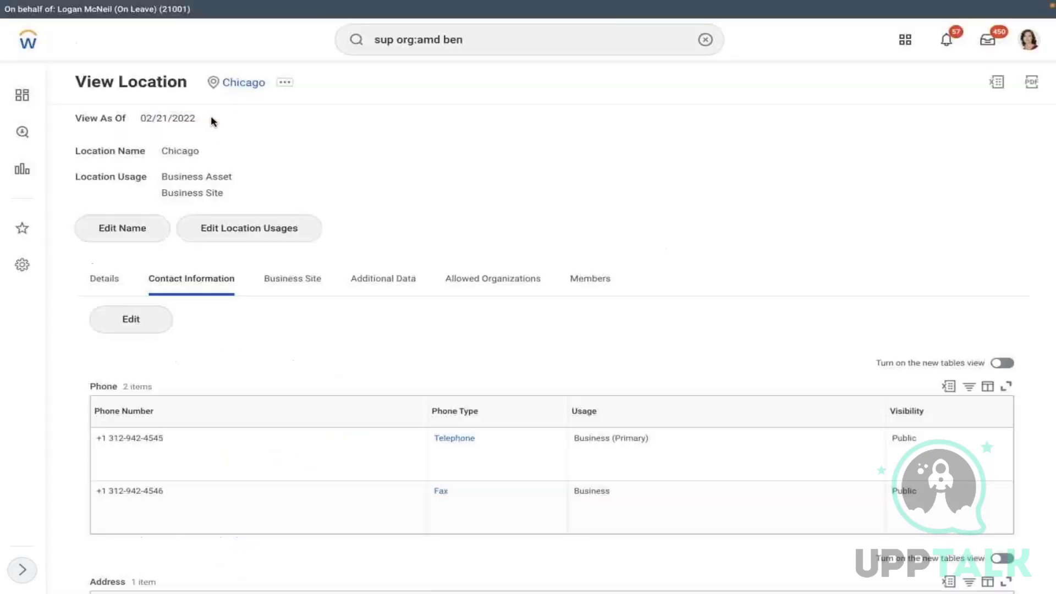
{"action": "scroll", "coordinate": [682, 312], "scroll_direction": "down", "scroll_amount": 5}
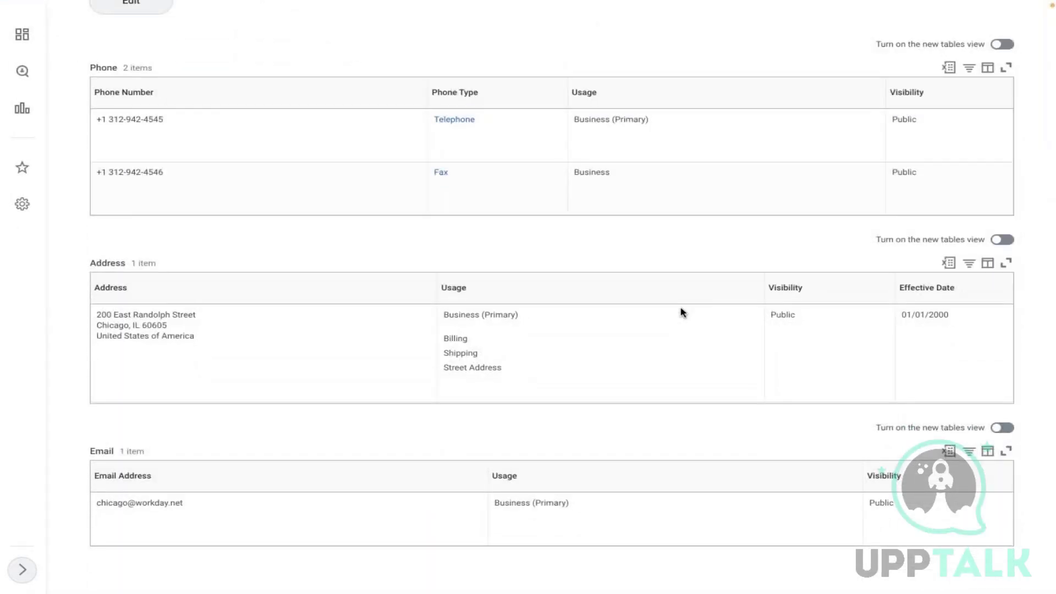
{"action": "left_click", "coordinate": [218, 335]}
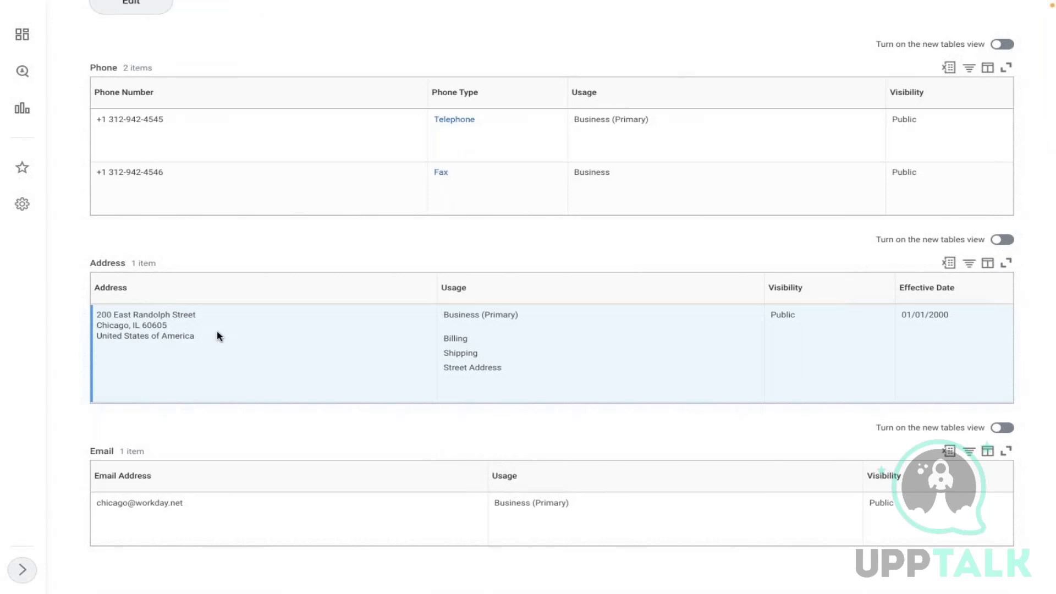
{"action": "scroll", "coordinate": [218, 336], "scroll_direction": "up", "scroll_amount": 5}
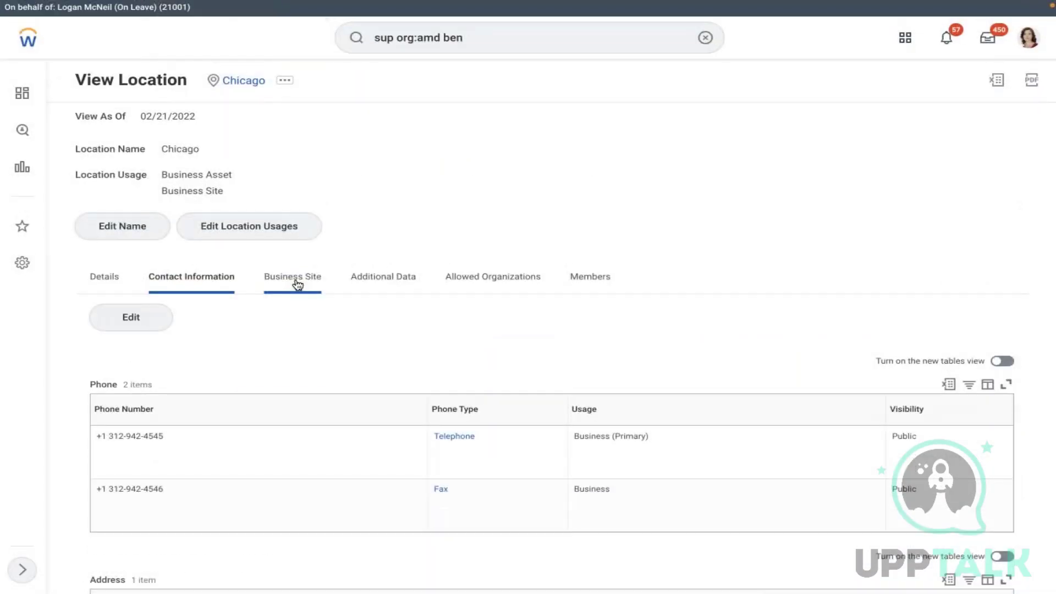
{"action": "left_click", "coordinate": [297, 281]}
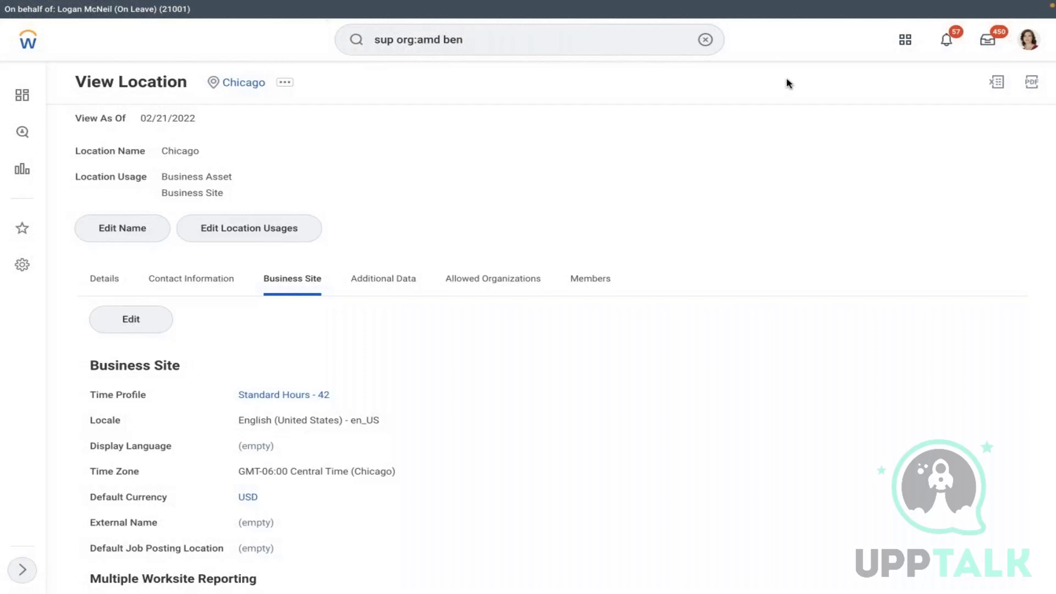
{"action": "left_click", "coordinate": [704, 40]}
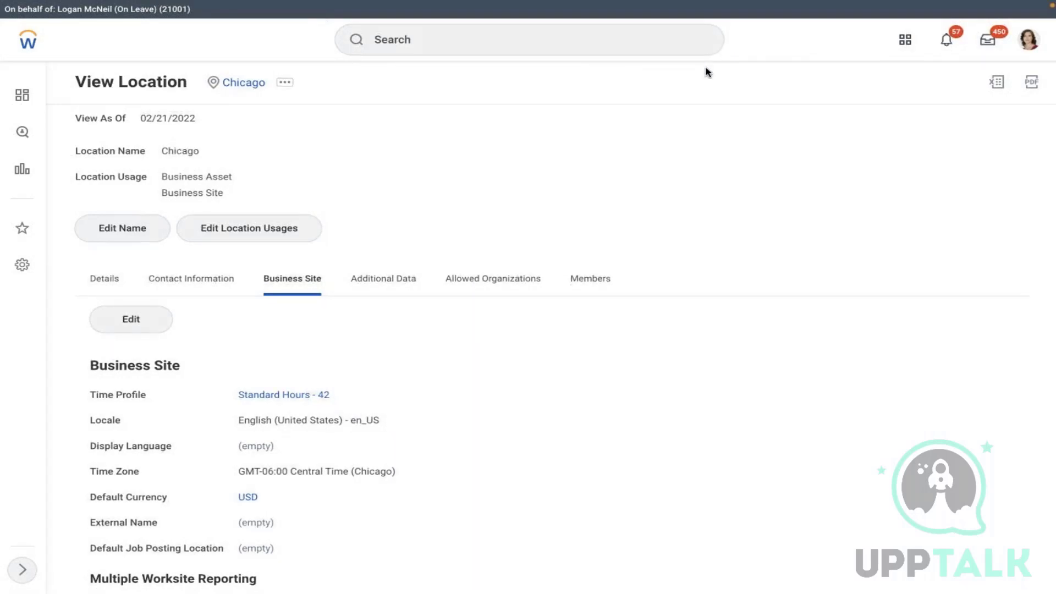